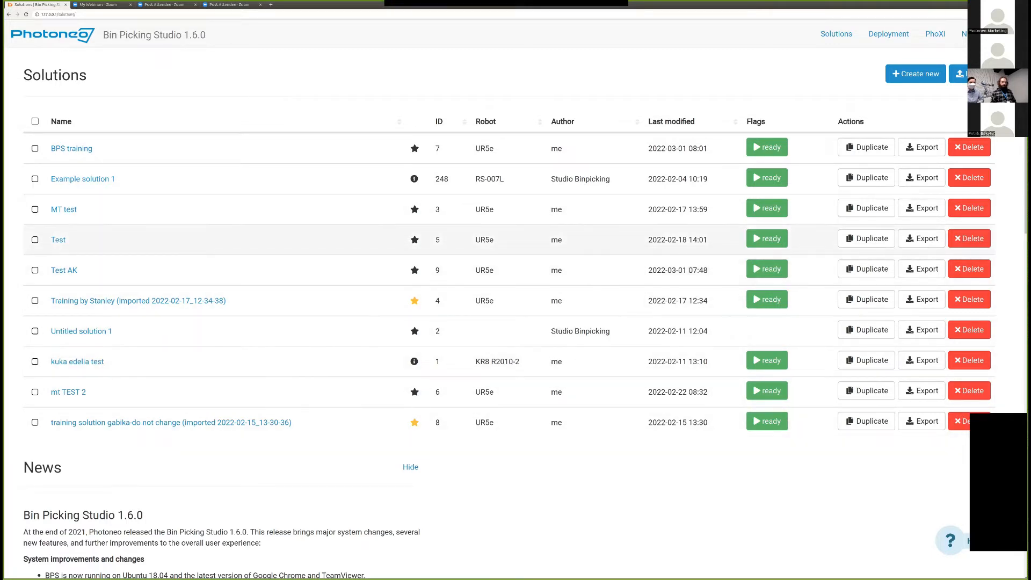
Read through the Bin Picking Studio 1.6.0 news and release notes beneath the solutions list.
{"action": "scroll", "coordinate": [376, 269], "scroll_direction": "down", "scroll_amount": 2}
{"action": "scroll", "coordinate": [376, 269], "scroll_direction": "down", "scroll_amount": 4}
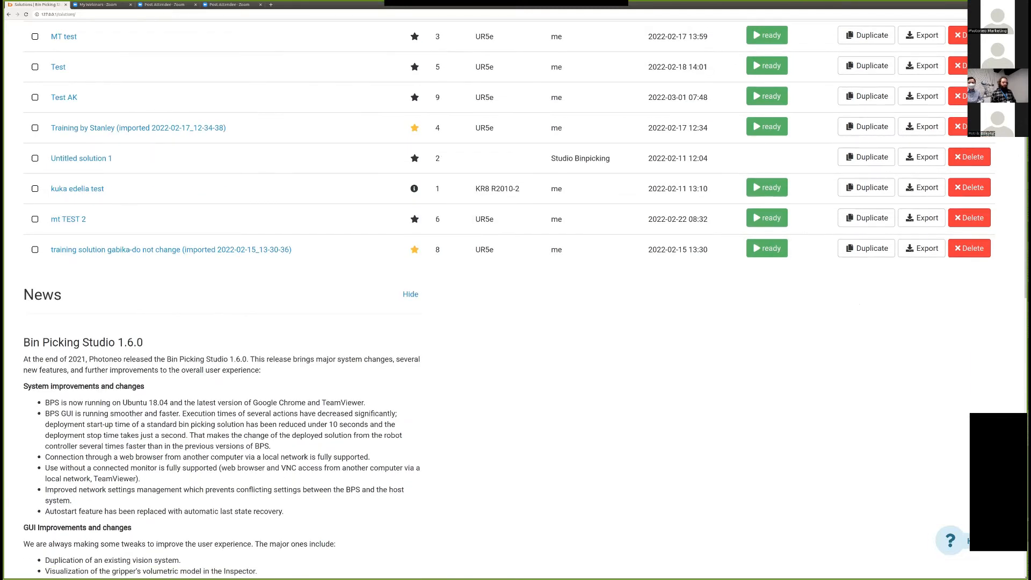
{"action": "scroll", "coordinate": [376, 268], "scroll_direction": "down", "scroll_amount": 2}
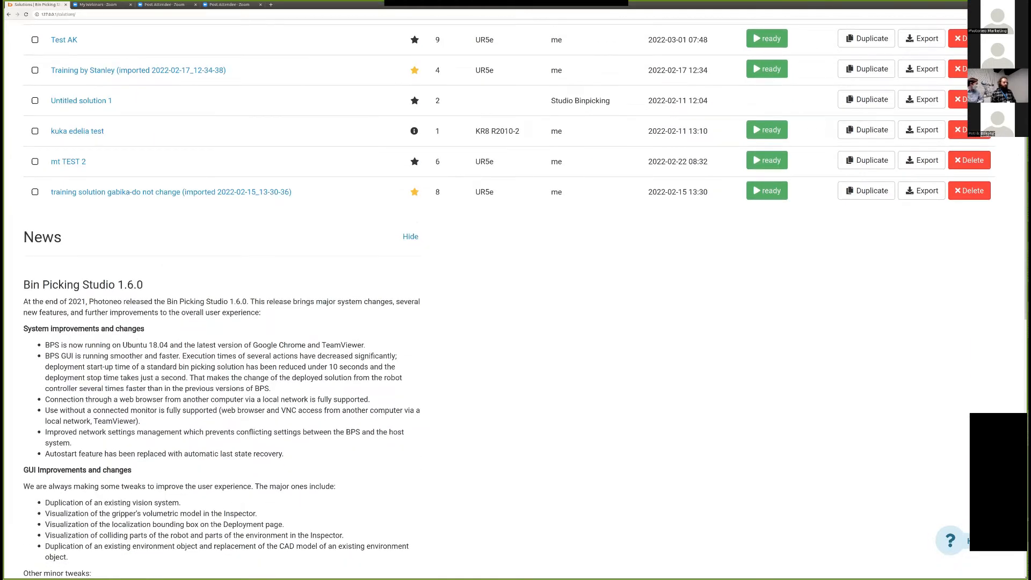
{"action": "scroll", "coordinate": [376, 269], "scroll_direction": "down", "scroll_amount": 10}
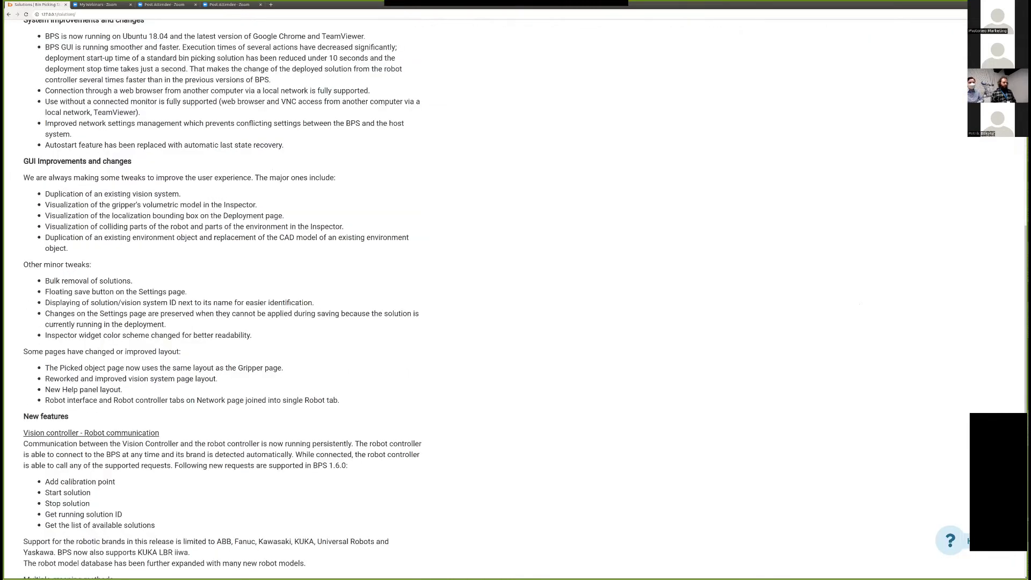
{"action": "scroll", "coordinate": [376, 269], "scroll_direction": "down", "scroll_amount": 7}
{"action": "scroll", "coordinate": [376, 269], "scroll_direction": "up", "scroll_amount": 5}
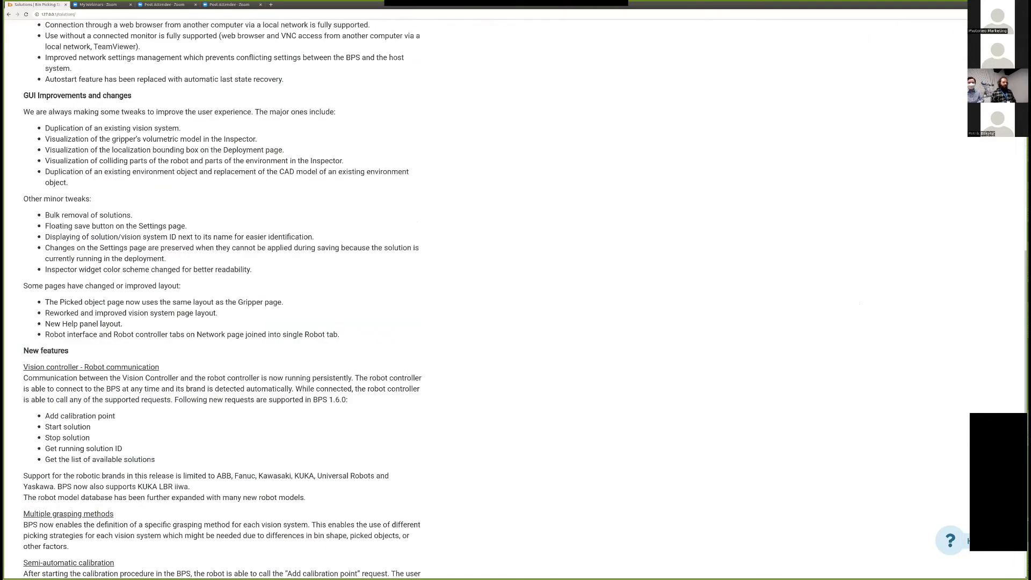
{"action": "scroll", "coordinate": [376, 268], "scroll_direction": "up", "scroll_amount": 5}
{"action": "scroll", "coordinate": [376, 269], "scroll_direction": "up", "scroll_amount": 15}
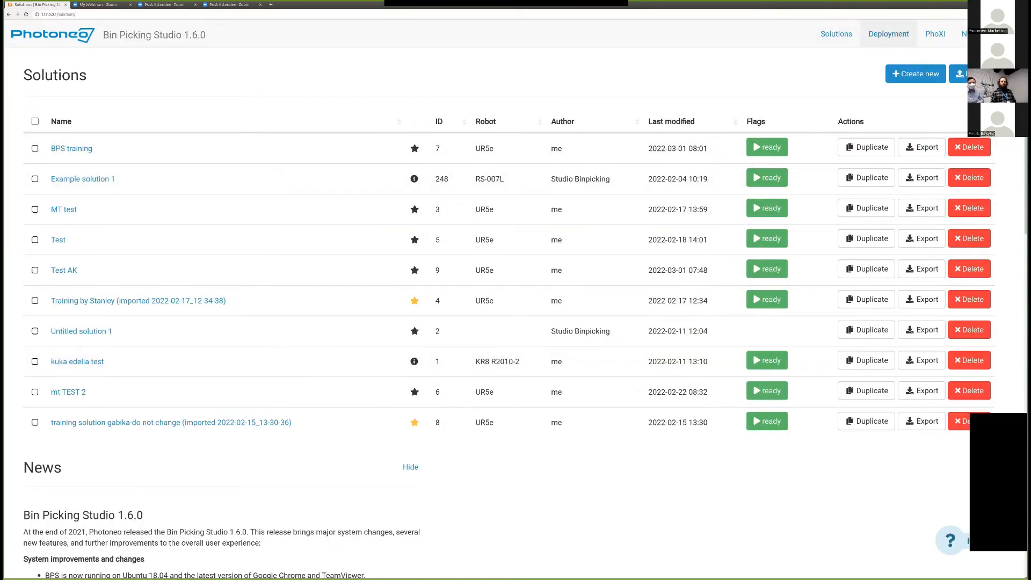
Open the Deployment page and review which solutions can be chosen for deployment, leaving none selected.
{"action": "left_click", "coordinate": [889, 33]}
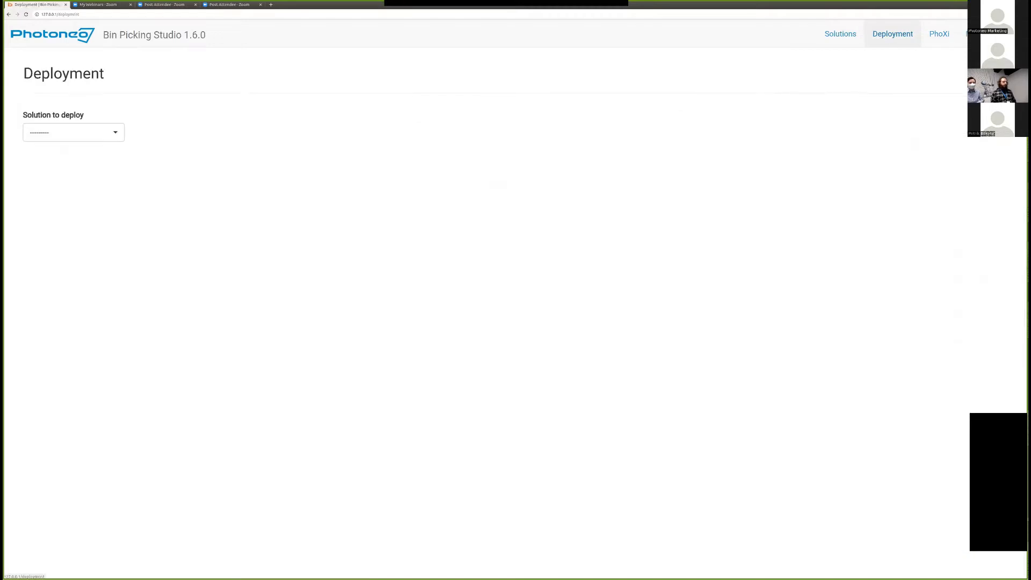
{"action": "left_click", "coordinate": [73, 133]}
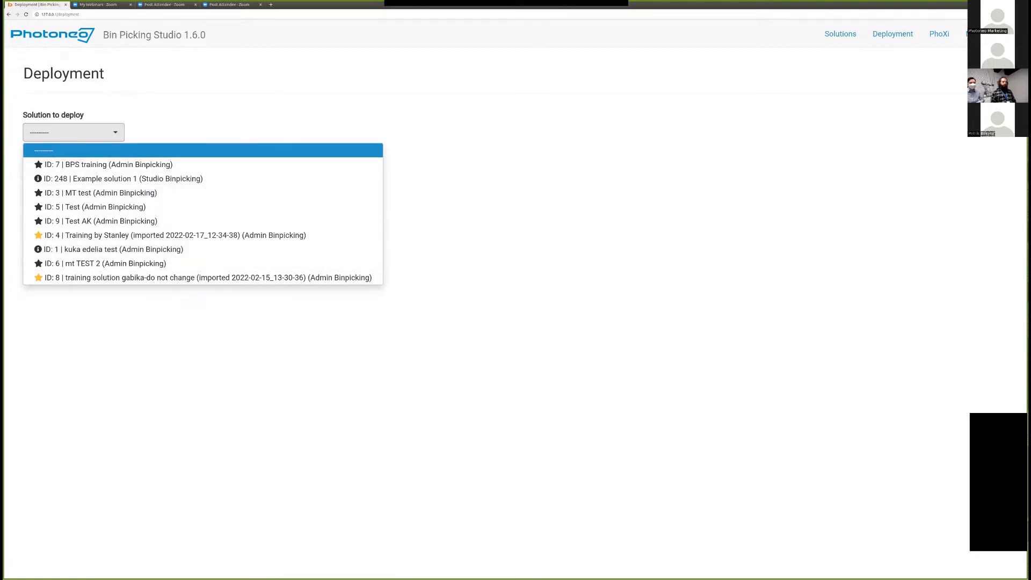
{"action": "key", "text": "Escape"}
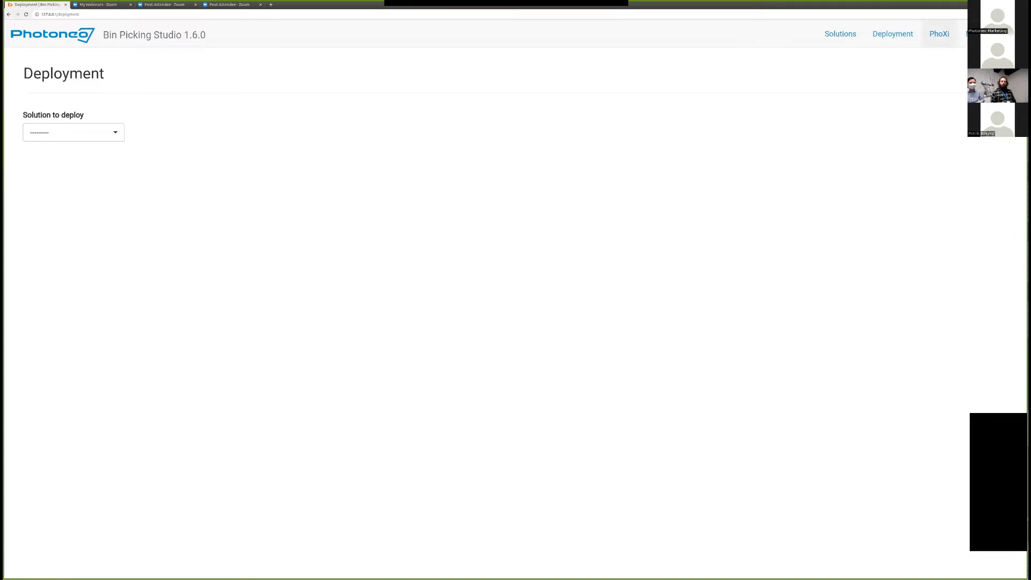
Trigger a scan in PhoXi Control with the connected scanner and inspect the point cloud of the two bins from several angles.
{"action": "left_click", "coordinate": [940, 34]}
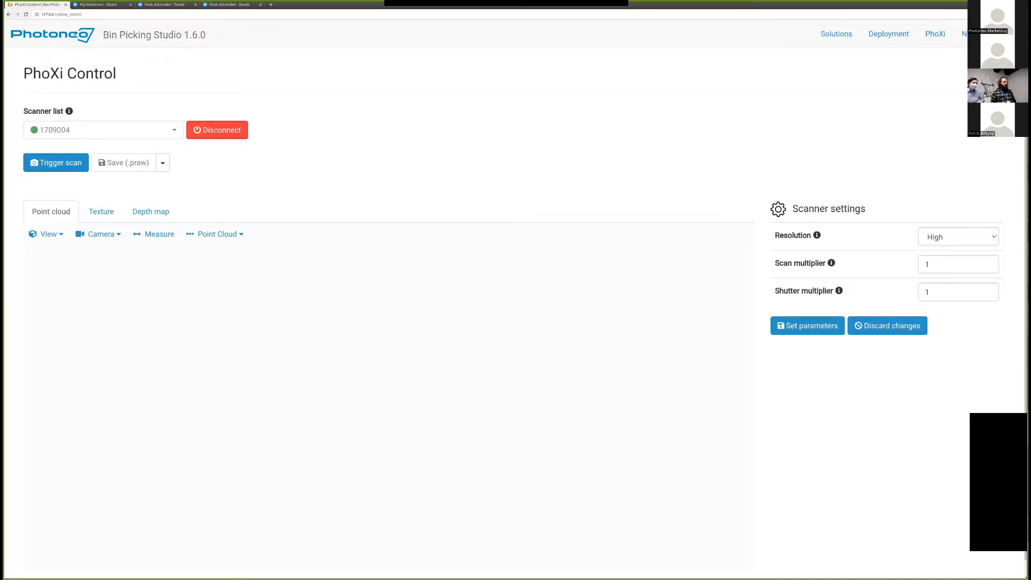
{"action": "left_click", "coordinate": [55, 162]}
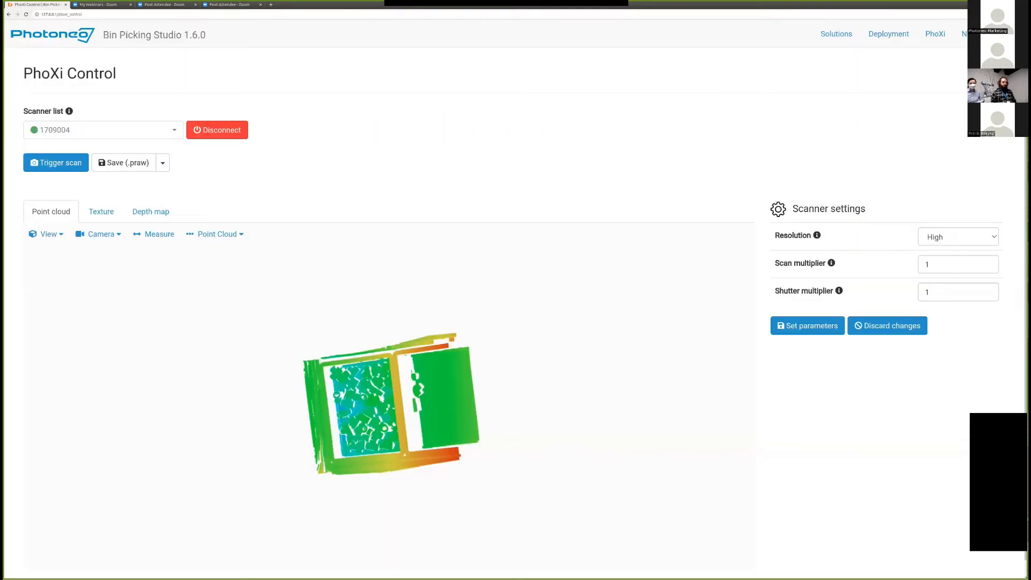
{"action": "left_click_drag", "start_coordinate": [389, 406], "coordinate": [443, 311]}
{"action": "scroll", "coordinate": [390, 407], "scroll_direction": "up", "scroll_amount": 7}
{"action": "scroll", "coordinate": [389, 407], "scroll_direction": "up", "scroll_amount": 5}
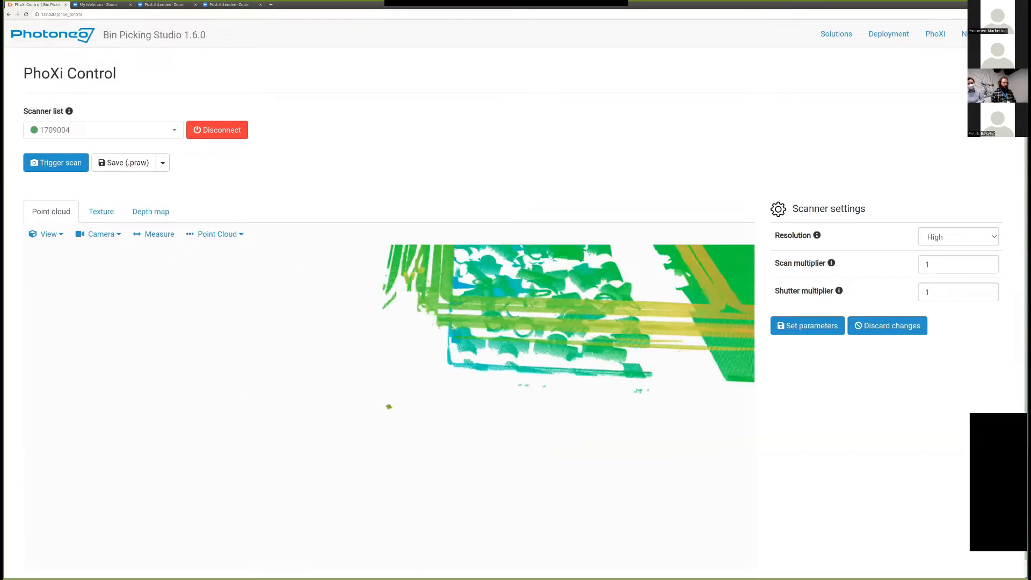
{"action": "mouse_move", "coordinate": [444, 310]}
{"action": "right_mouse_down"}
{"action": "mouse_move", "coordinate": [370, 379]}
{"action": "mouse_move", "coordinate": [344, 421]}
{"action": "right_mouse_up"}
{"action": "left_click_drag", "start_coordinate": [345, 421], "coordinate": [352, 451]}
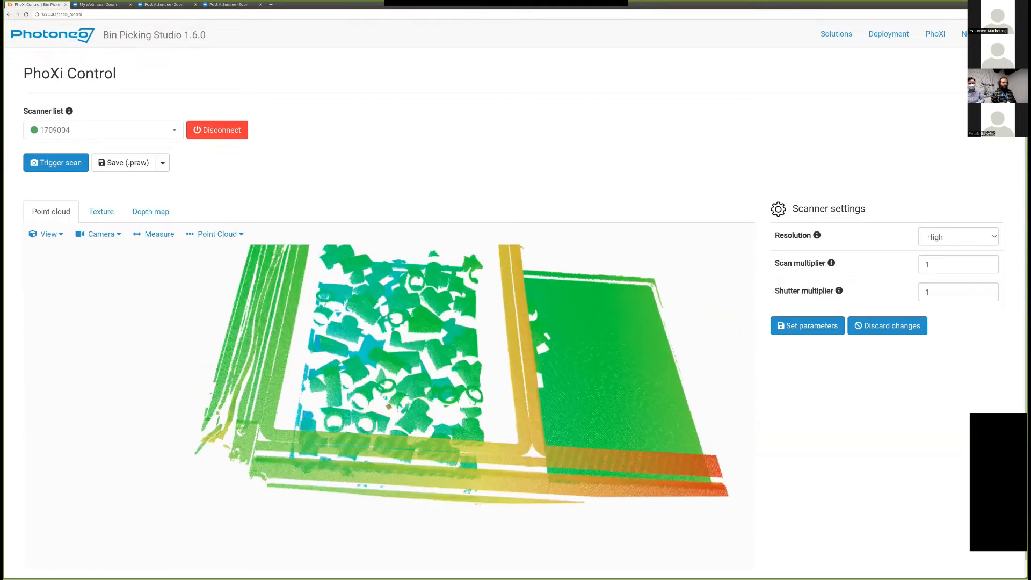
{"action": "right_click_drag", "start_coordinate": [353, 452], "coordinate": [348, 494]}
{"action": "left_click_drag", "start_coordinate": [348, 494], "coordinate": [351, 508]}
{"action": "scroll", "coordinate": [441, 379], "scroll_direction": "down", "scroll_amount": 3}
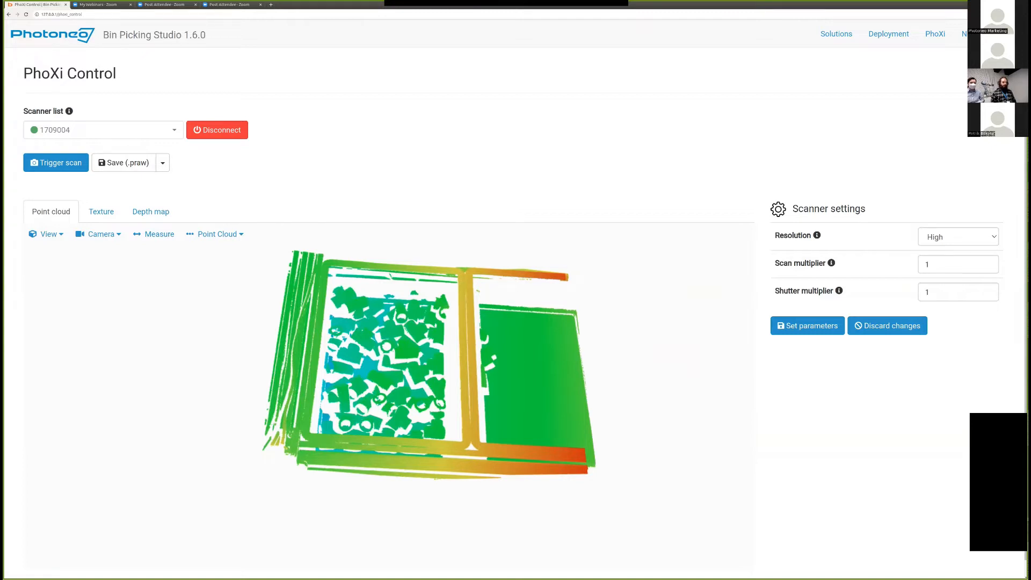
Review the scanner's resolution options and keep the resolution at High.
{"action": "left_click", "coordinate": [958, 237]}
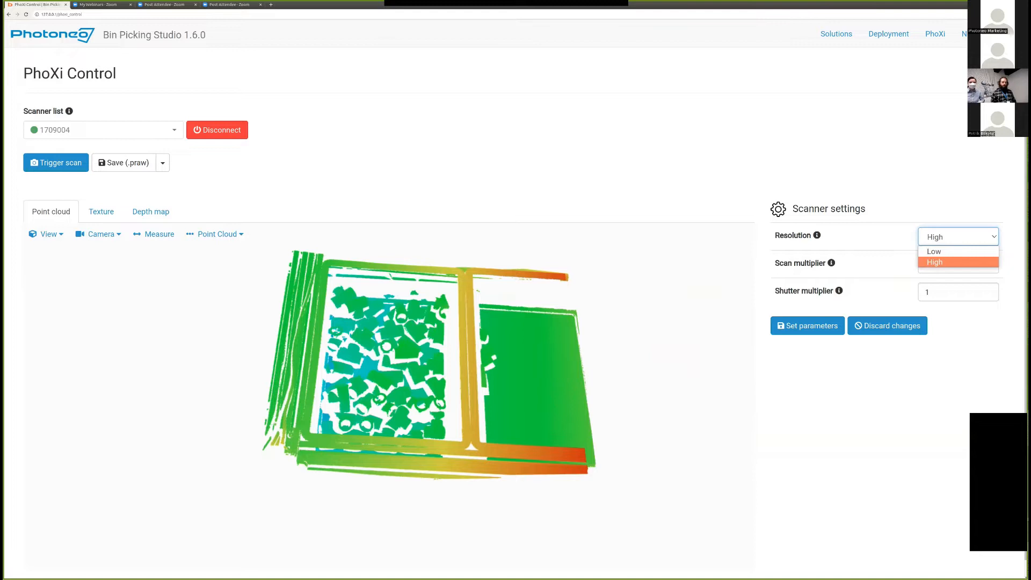
{"action": "left_click", "coordinate": [959, 262]}
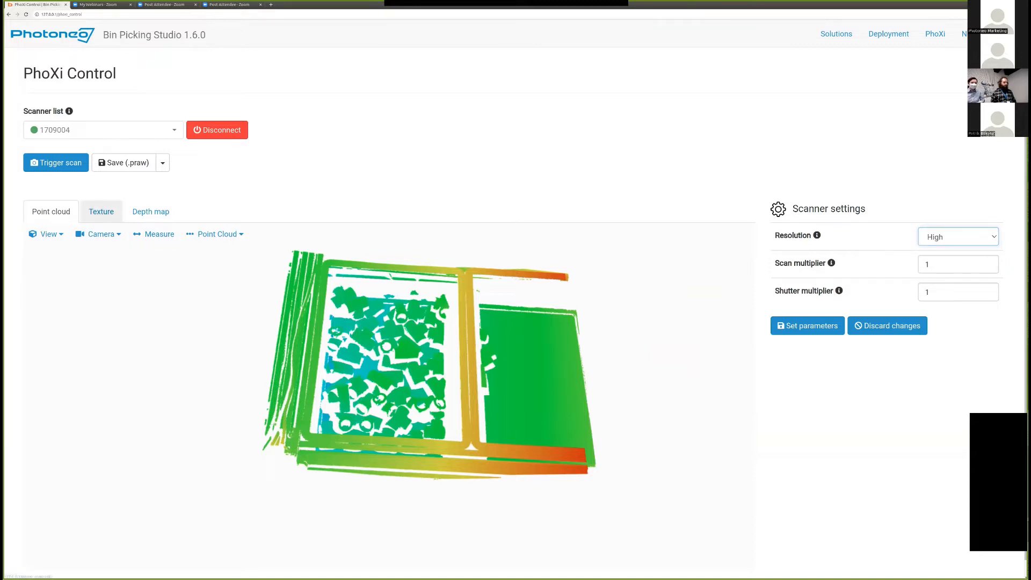
Examine the scan's texture image and depth map, finishing with its point cloud displayed.
{"action": "left_click", "coordinate": [101, 212]}
{"action": "scroll", "coordinate": [376, 322], "scroll_direction": "down", "scroll_amount": 5}
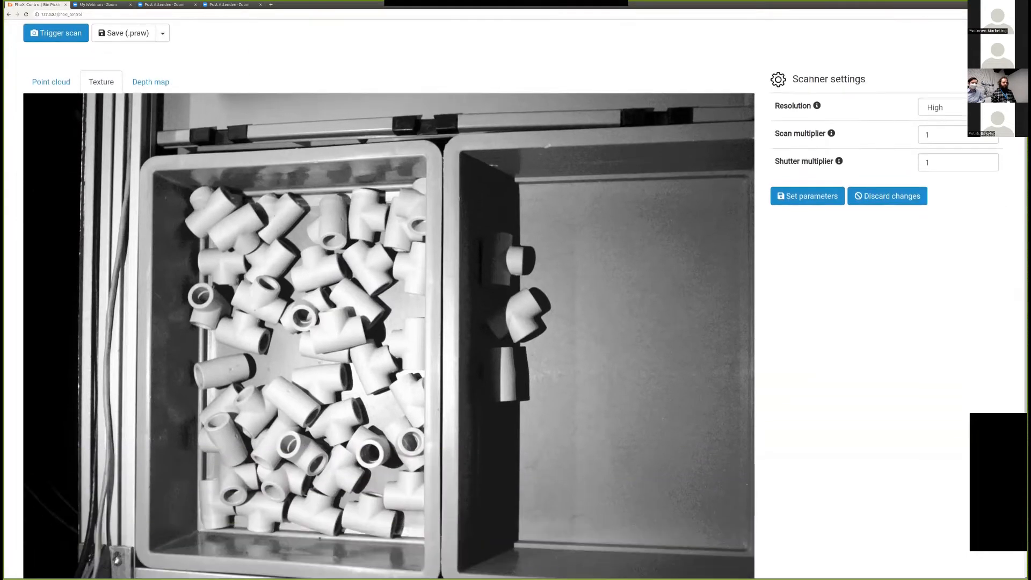
{"action": "scroll", "coordinate": [377, 322], "scroll_direction": "up", "scroll_amount": 1}
{"action": "scroll", "coordinate": [376, 323], "scroll_direction": "up", "scroll_amount": 1}
{"action": "scroll", "coordinate": [376, 322], "scroll_direction": "down", "scroll_amount": 3}
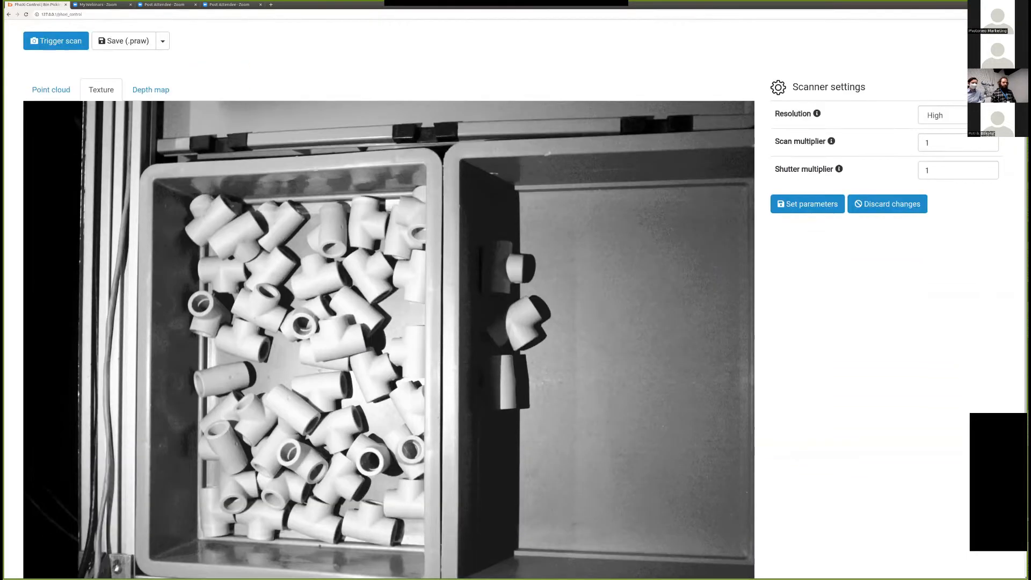
{"action": "scroll", "coordinate": [376, 323], "scroll_direction": "up", "scroll_amount": 2}
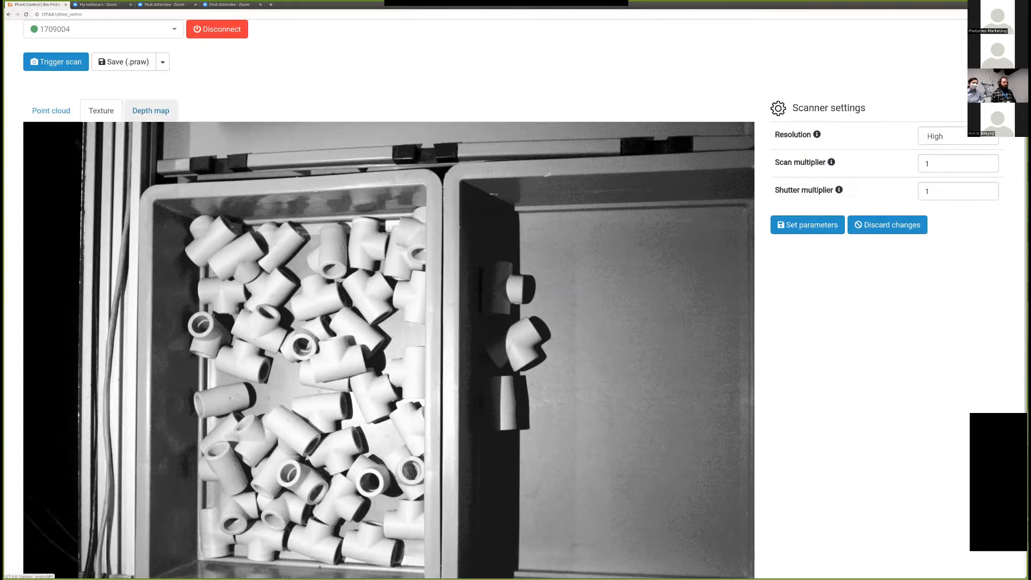
{"action": "left_click", "coordinate": [150, 111]}
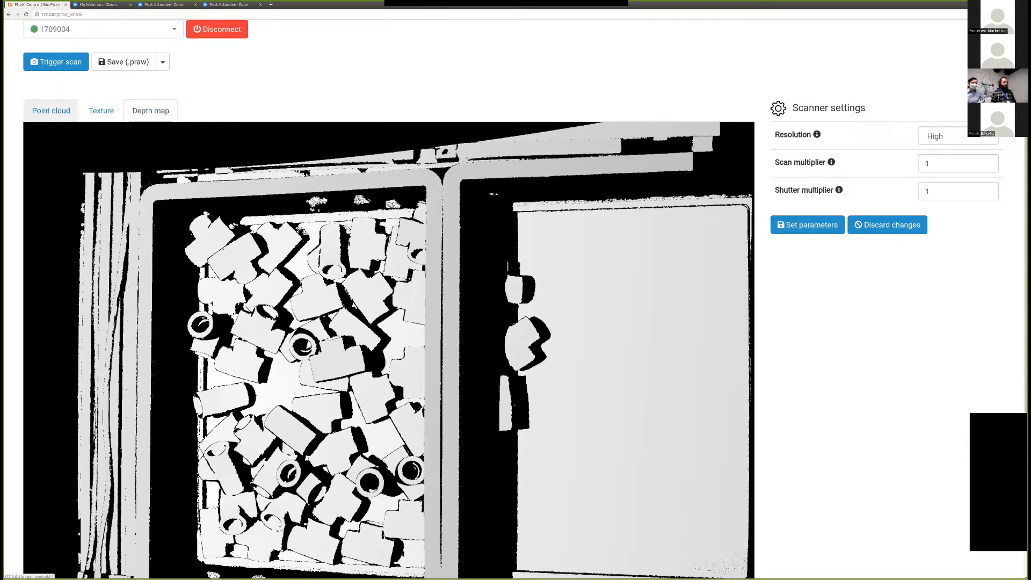
{"action": "left_click", "coordinate": [51, 110]}
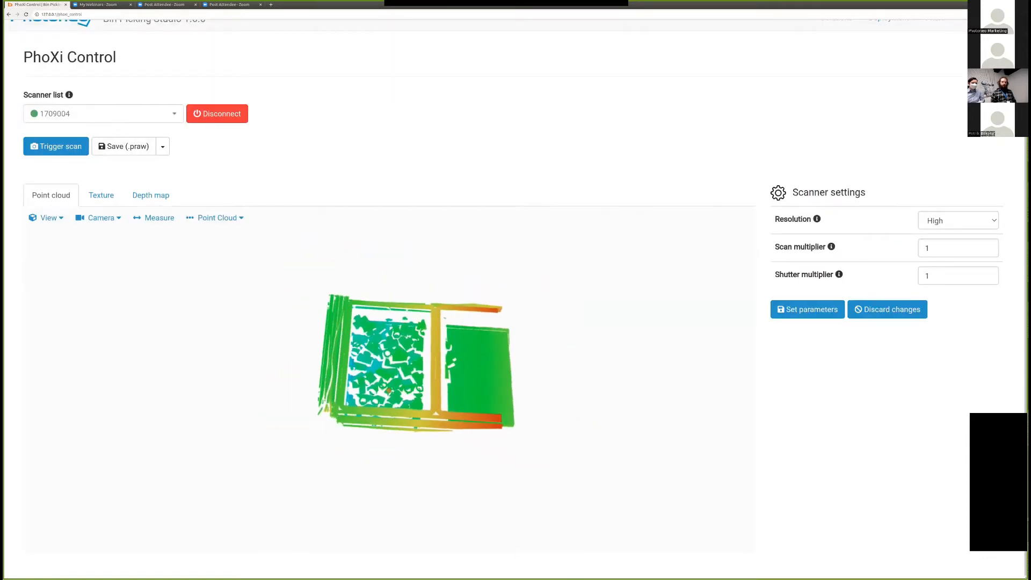
{"action": "scroll", "coordinate": [56, 134], "scroll_direction": "up", "scroll_amount": 1}
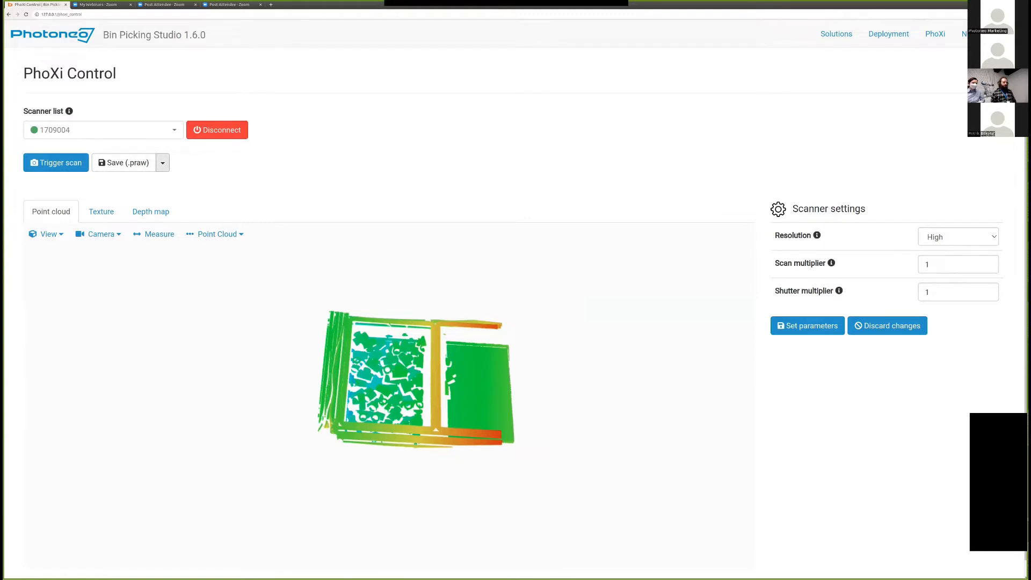
Review the file formats available for saving the scan without saving it.
{"action": "left_click", "coordinate": [163, 162]}
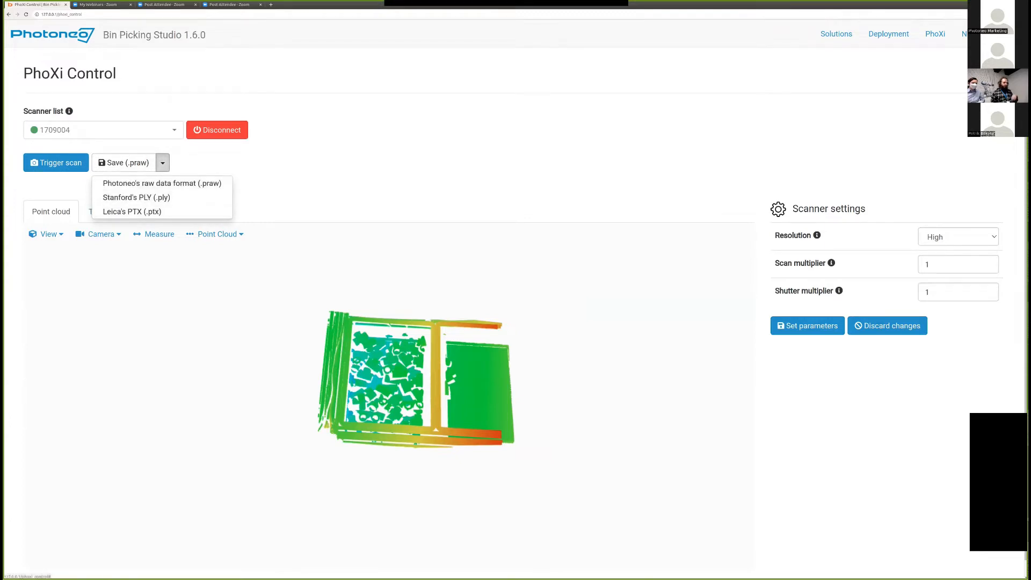
{"action": "left_click", "coordinate": [269, 172]}
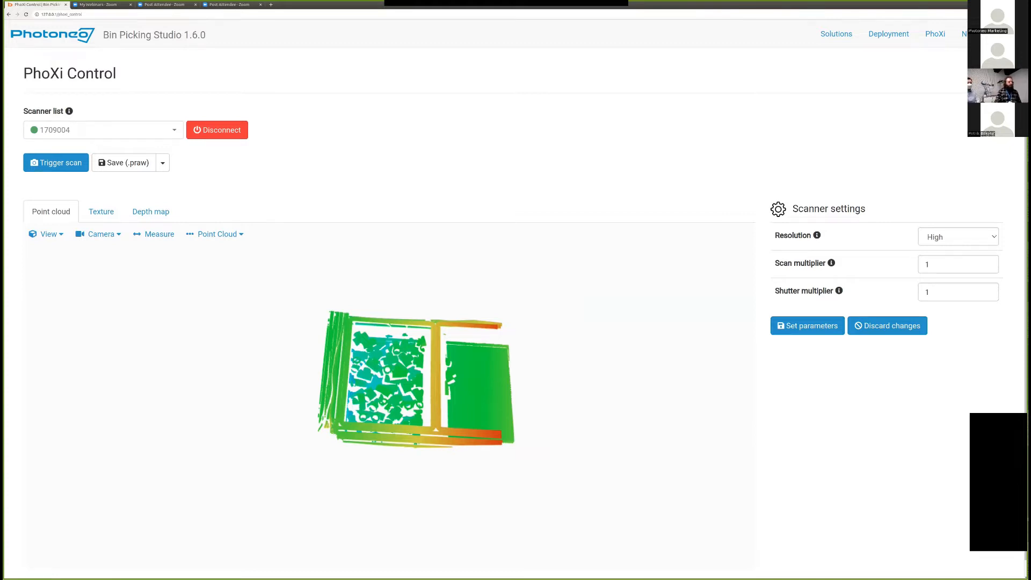
Trigger a new scan of the bins and take a closer look at the updated point cloud.
{"action": "left_click", "coordinate": [56, 162]}
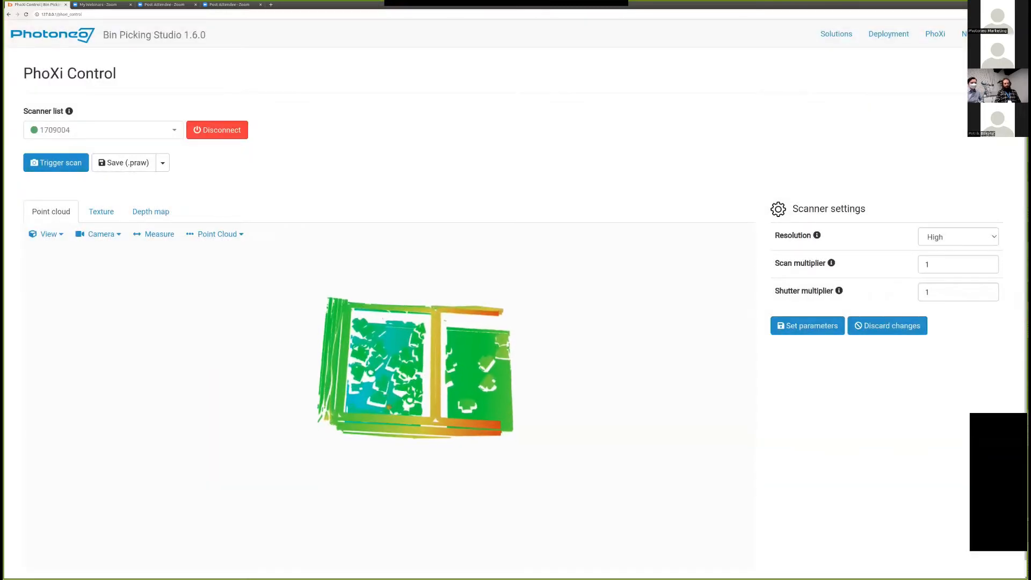
{"action": "scroll", "coordinate": [389, 397], "scroll_direction": "down", "scroll_amount": 2}
{"action": "scroll", "coordinate": [389, 397], "scroll_direction": "up", "scroll_amount": 8}
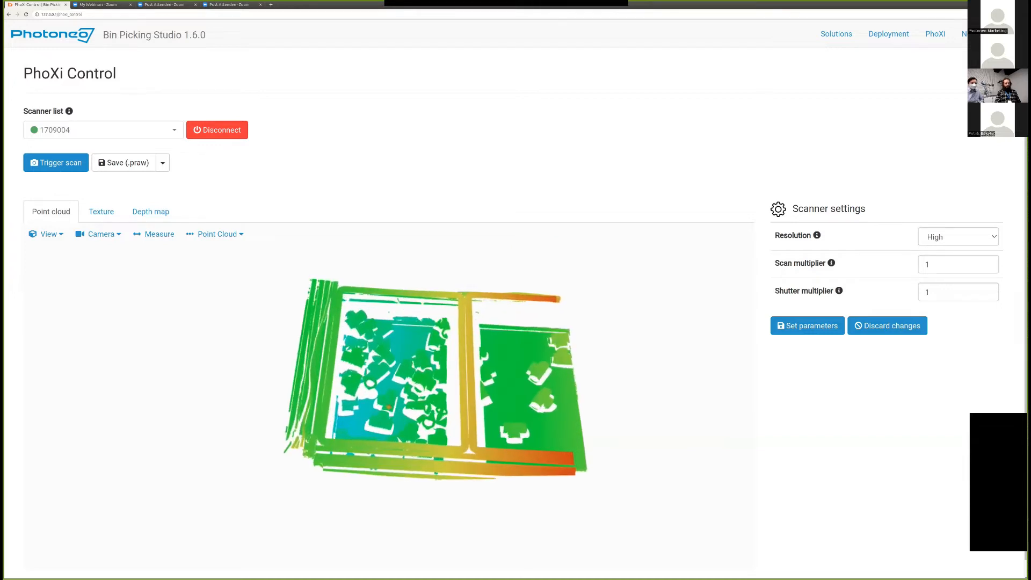
{"action": "left_click_drag", "start_coordinate": [389, 408], "coordinate": [400, 389]}
{"action": "scroll", "coordinate": [402, 371], "scroll_direction": "up", "scroll_amount": 2}
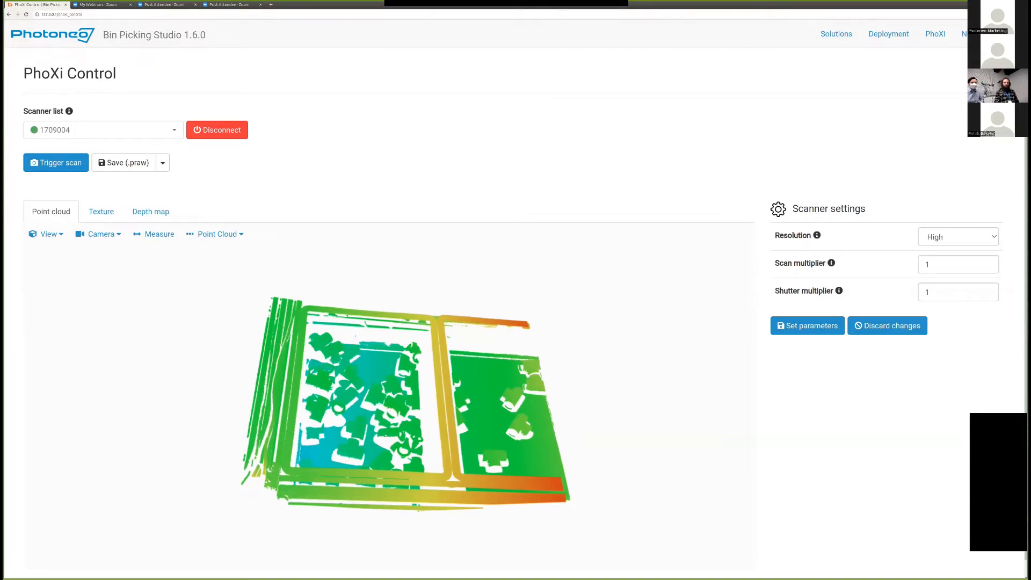
Open the Network page and review the network interface and scanner interface settings.
{"action": "left_click", "coordinate": [976, 34]}
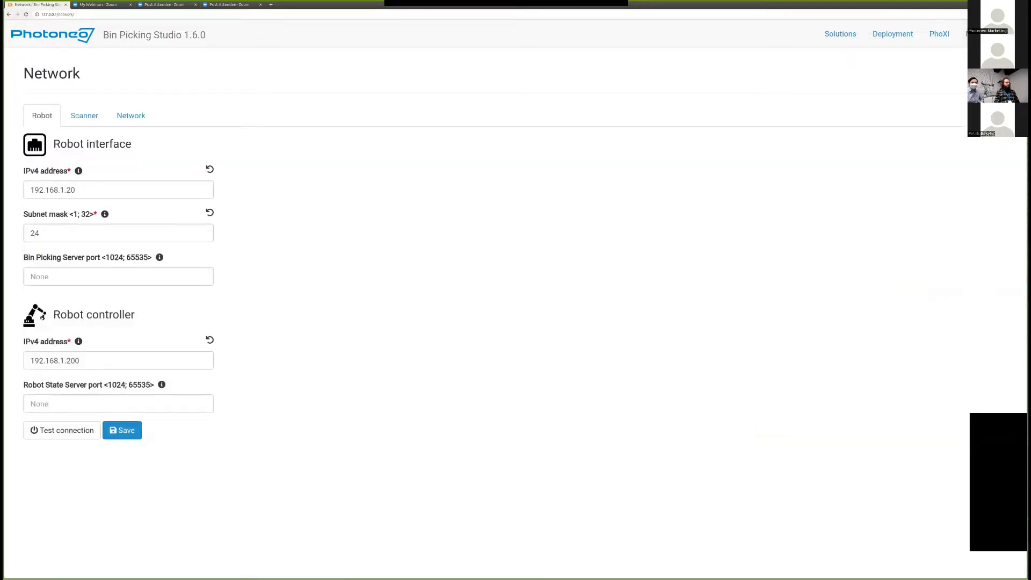
{"action": "left_click", "coordinate": [130, 116]}
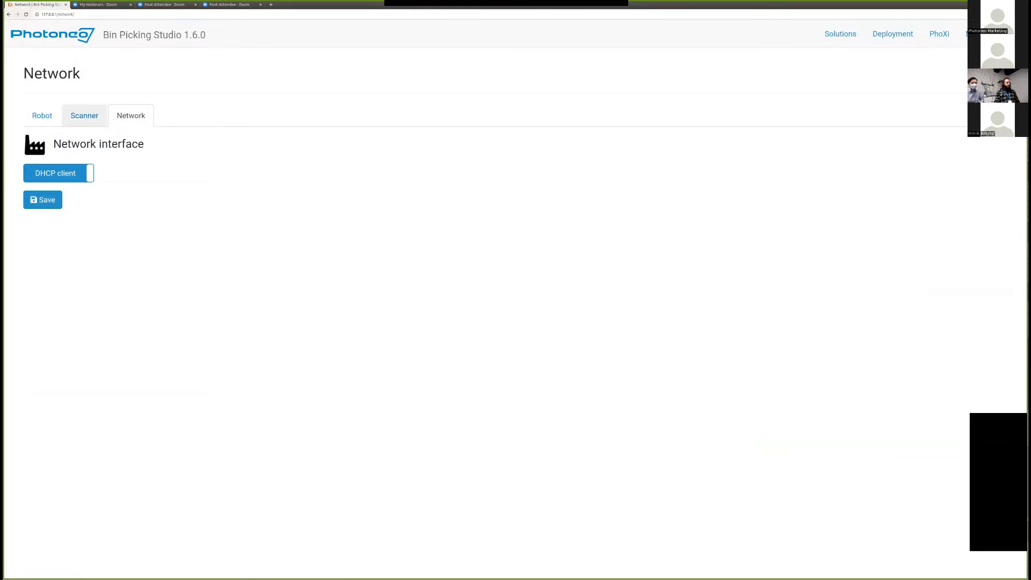
{"action": "left_click", "coordinate": [84, 116]}
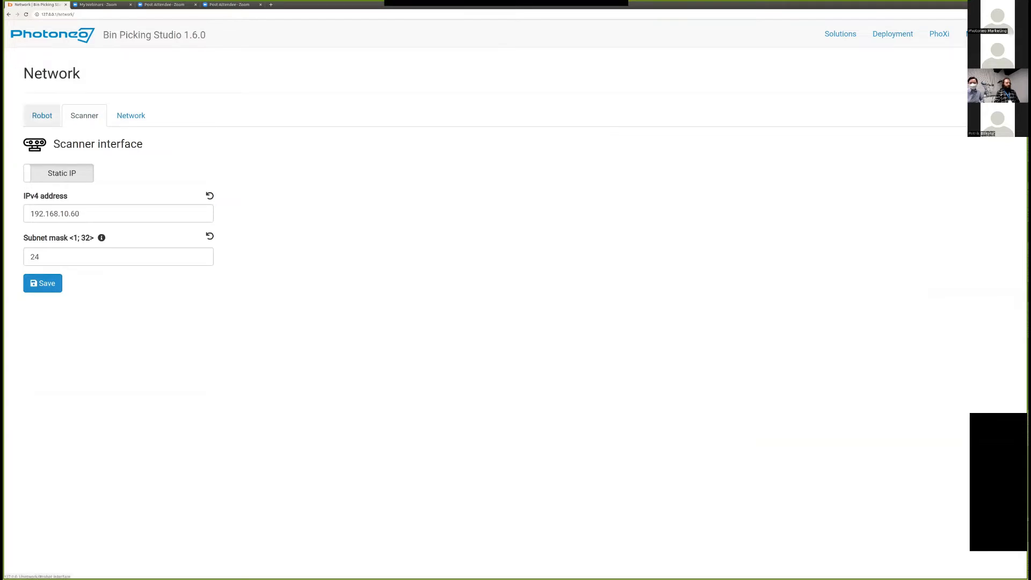
Test the connection to the robot controller from the robot network settings and dismiss the test status.
{"action": "left_click", "coordinate": [42, 116]}
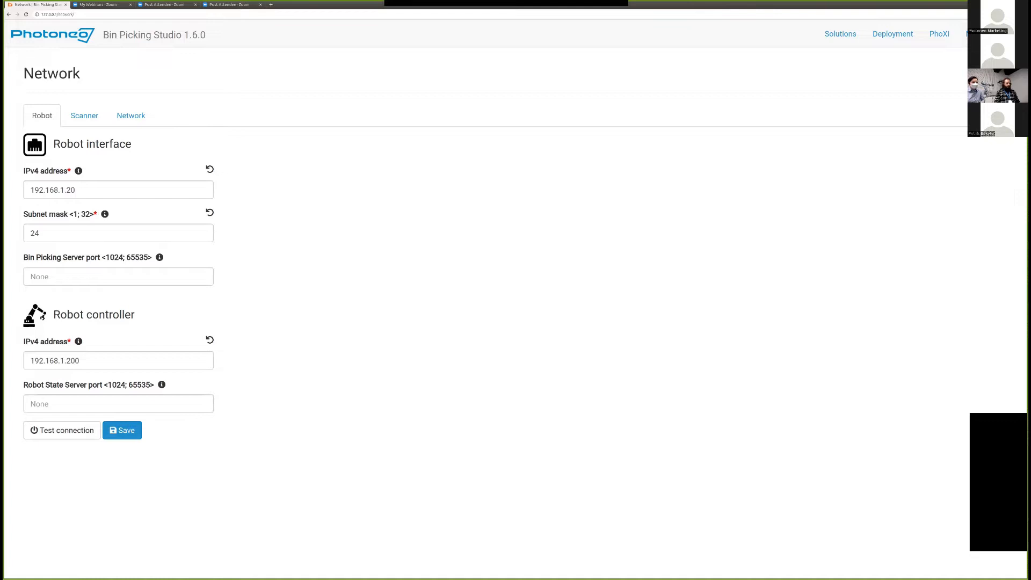
{"action": "left_click", "coordinate": [62, 431]}
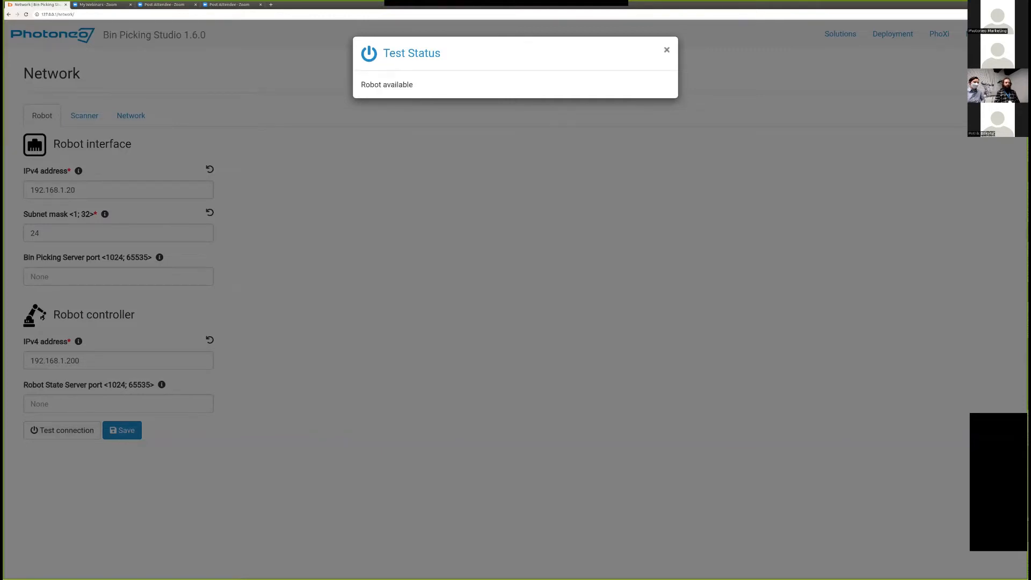
{"action": "left_click", "coordinate": [667, 50]}
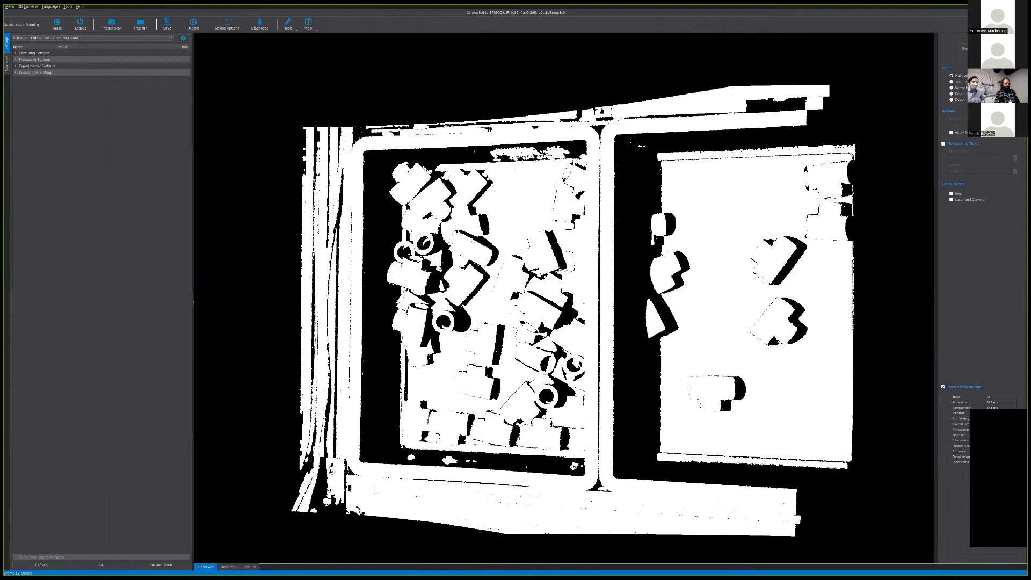
In the desktop PhoXi Control viewer, color the point cloud by normals and expand the experimental settings.
{"action": "left_click", "coordinate": [952, 88]}
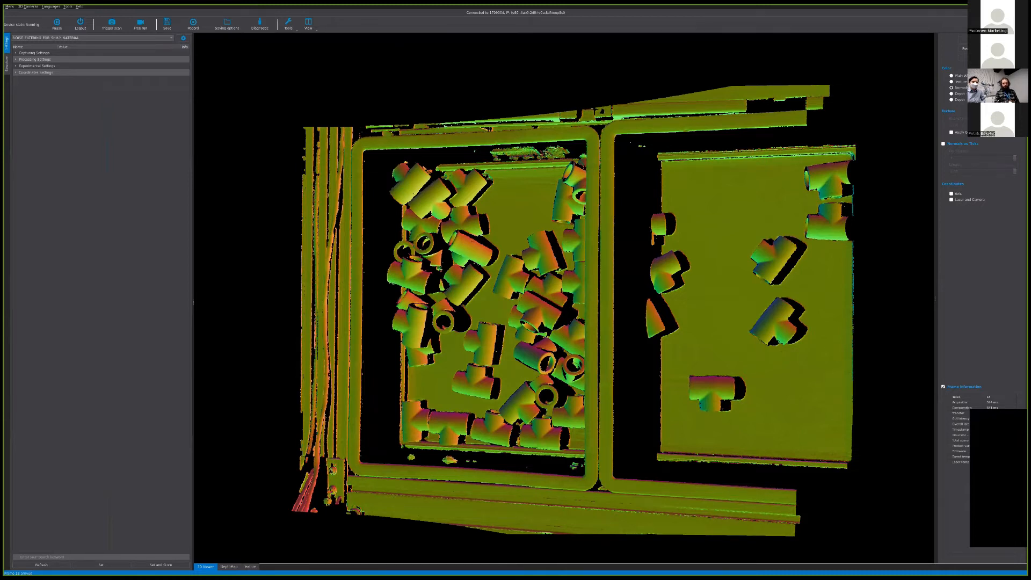
{"action": "mouse_move", "coordinate": [537, 344]}
{"action": "left_mouse_down"}
{"action": "mouse_move", "coordinate": [541, 258]}
{"action": "mouse_move", "coordinate": [607, 215]}
{"action": "mouse_move", "coordinate": [570, 199]}
{"action": "mouse_move", "coordinate": [537, 285]}
{"action": "mouse_move", "coordinate": [596, 253]}
{"action": "mouse_move", "coordinate": [583, 317]}
{"action": "mouse_move", "coordinate": [516, 327]}
{"action": "mouse_move", "coordinate": [554, 333]}
{"action": "left_mouse_up"}
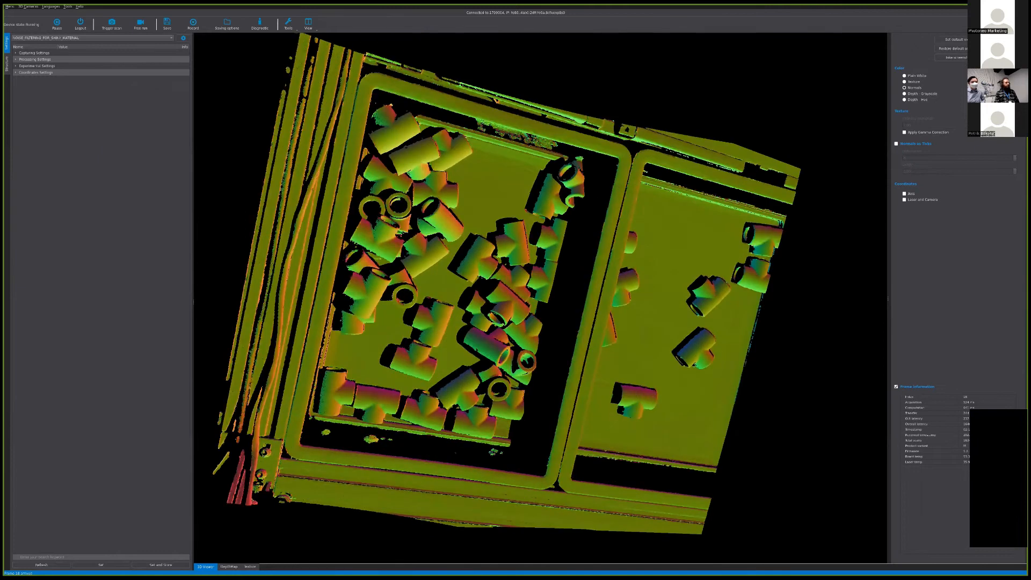
{"action": "left_click", "coordinate": [16, 66]}
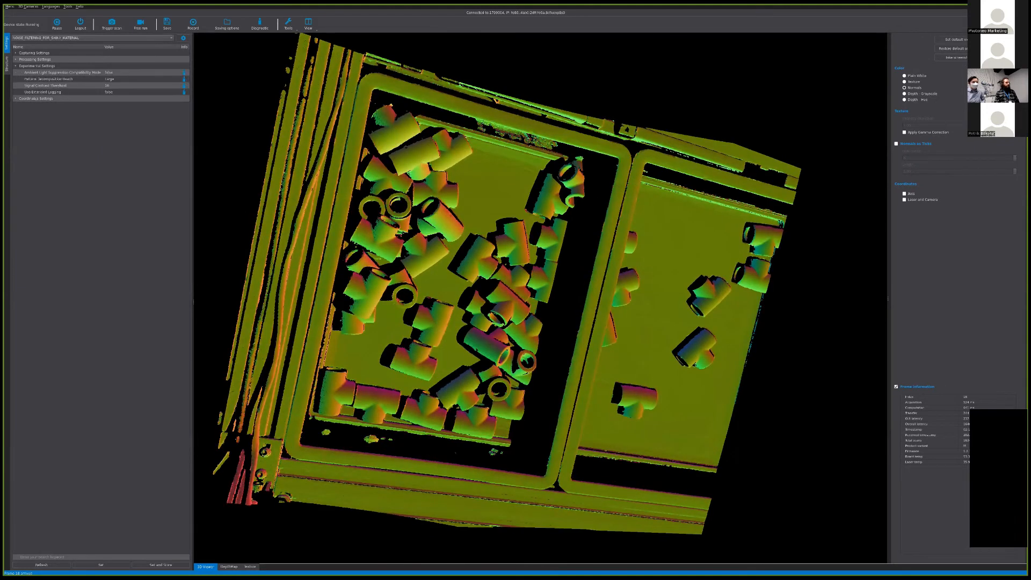
Look through the available scanning profiles without changing the active one.
{"action": "left_click", "coordinate": [92, 38]}
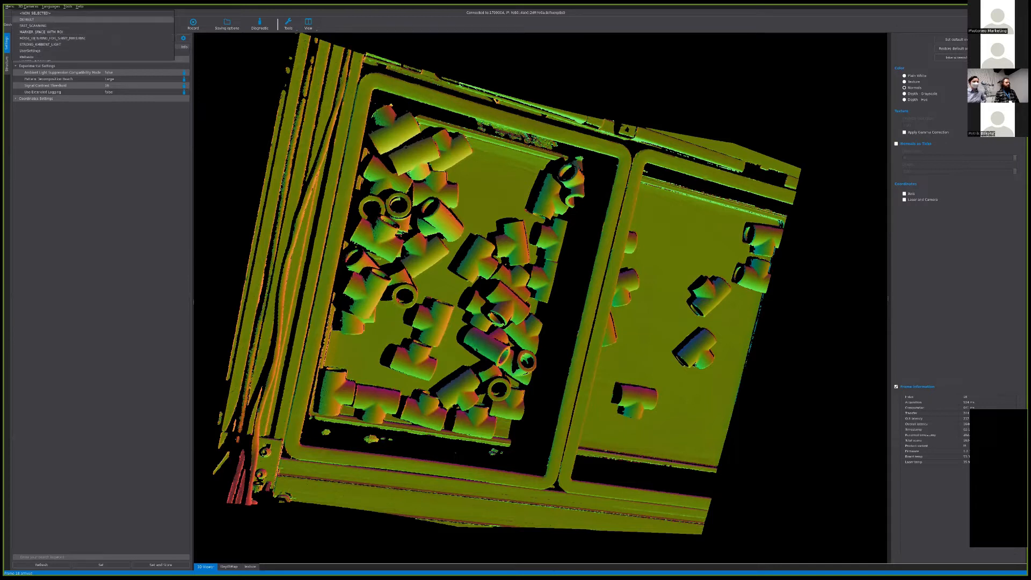
{"action": "key", "text": "Escape"}
{"action": "left_click_drag", "start_coordinate": [537, 323], "coordinate": [500, 291]}
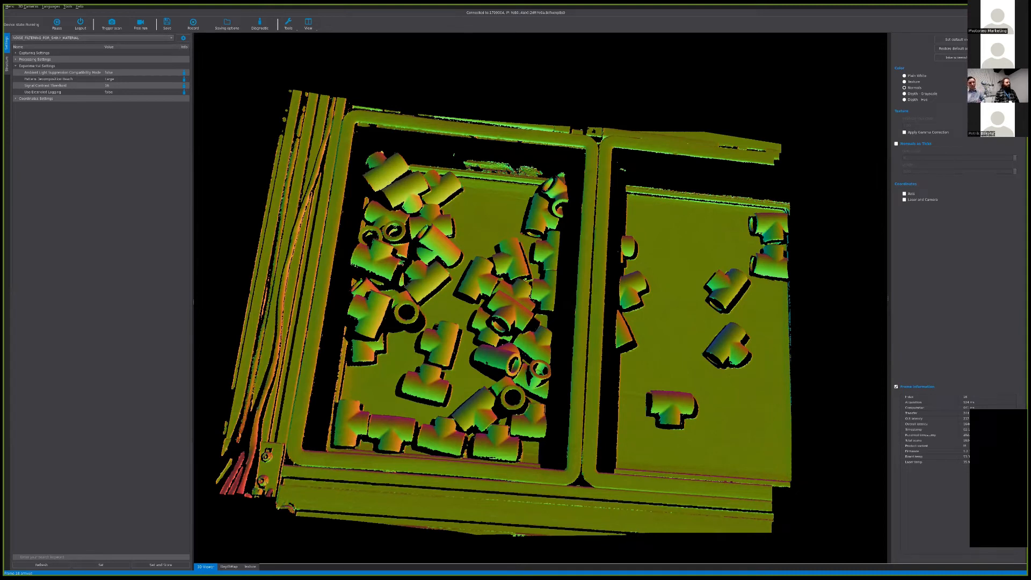
Collapse the experimental settings and expand the basic and advanced capturing settings.
{"action": "left_click", "coordinate": [15, 66]}
{"action": "left_click", "coordinate": [15, 53]}
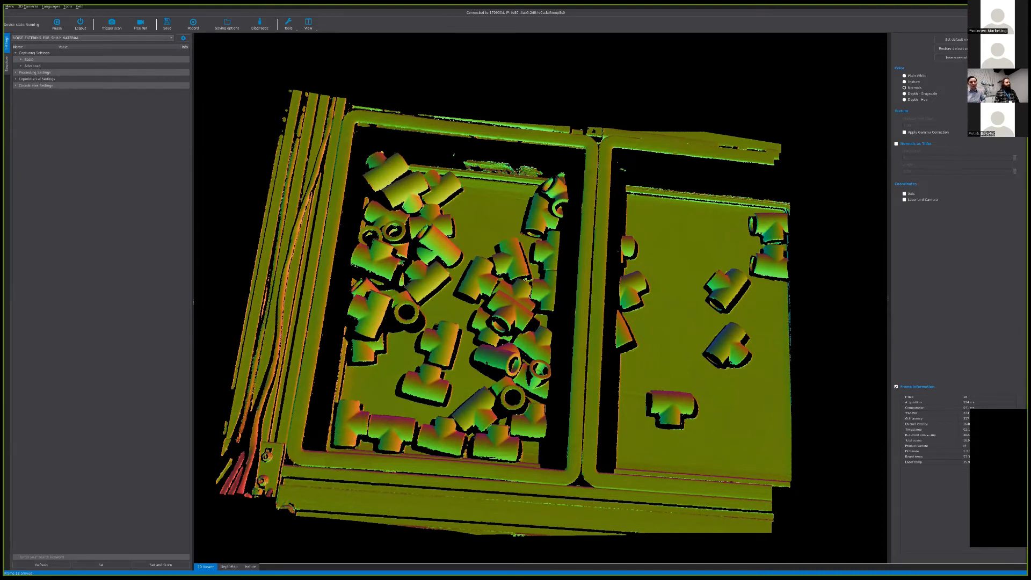
{"action": "left_click", "coordinate": [21, 59]}
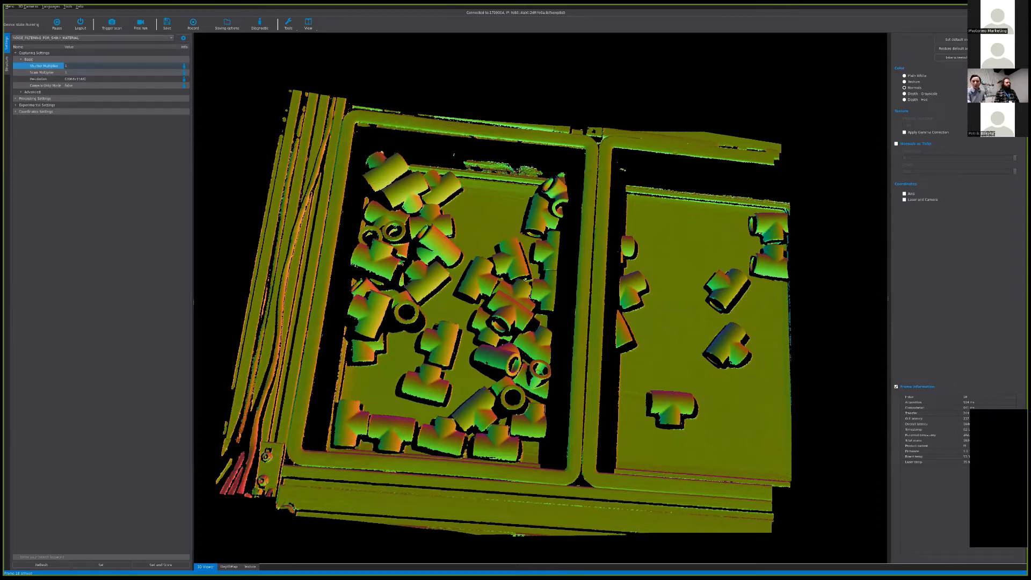
{"action": "left_click", "coordinate": [22, 92]}
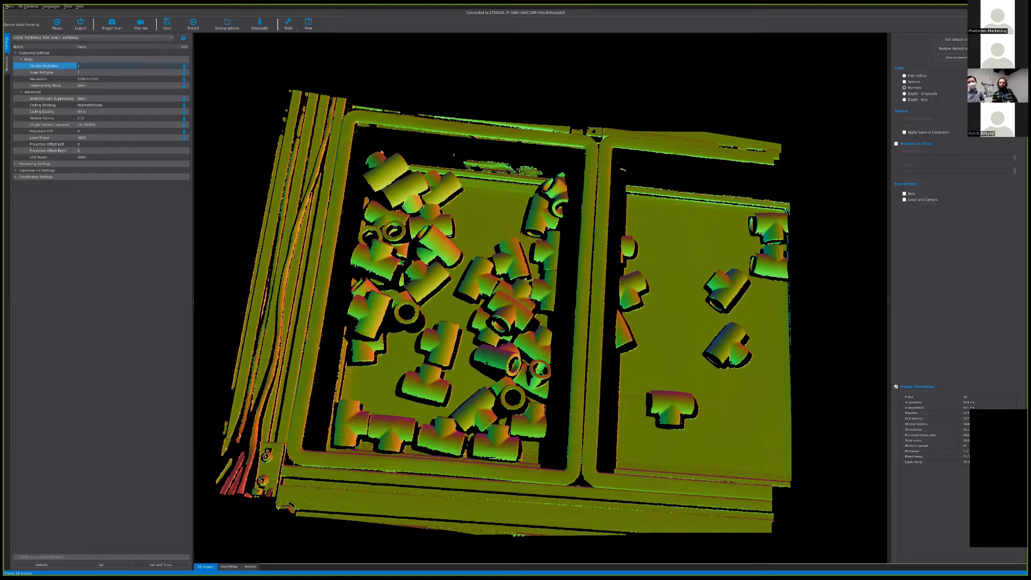
Color the point cloud by texture and compare it with the scanner's 2D texture image.
{"action": "left_click", "coordinate": [905, 82]}
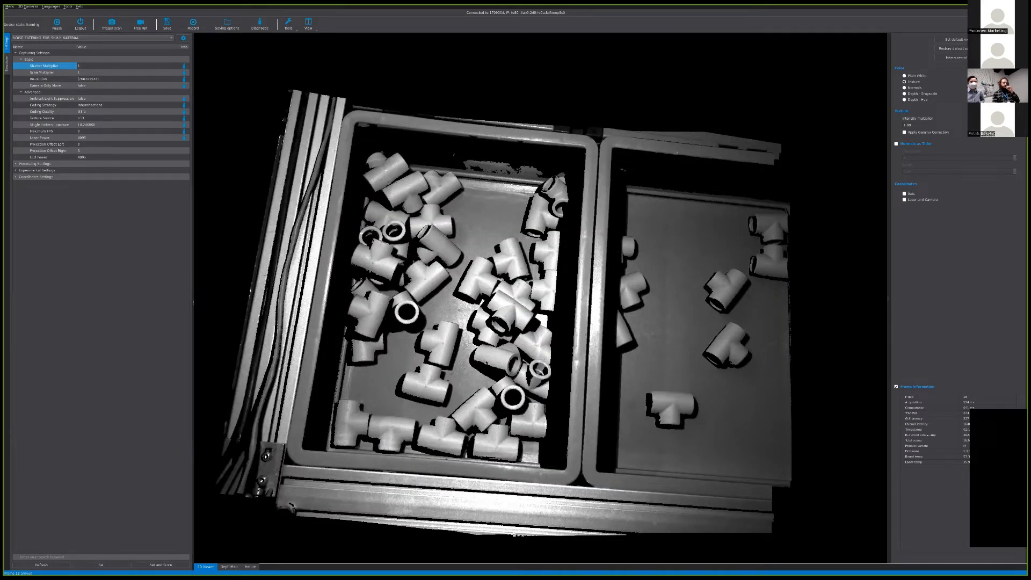
{"action": "left_click_drag", "start_coordinate": [538, 323], "coordinate": [540, 253]}
{"action": "left_click", "coordinate": [250, 566]}
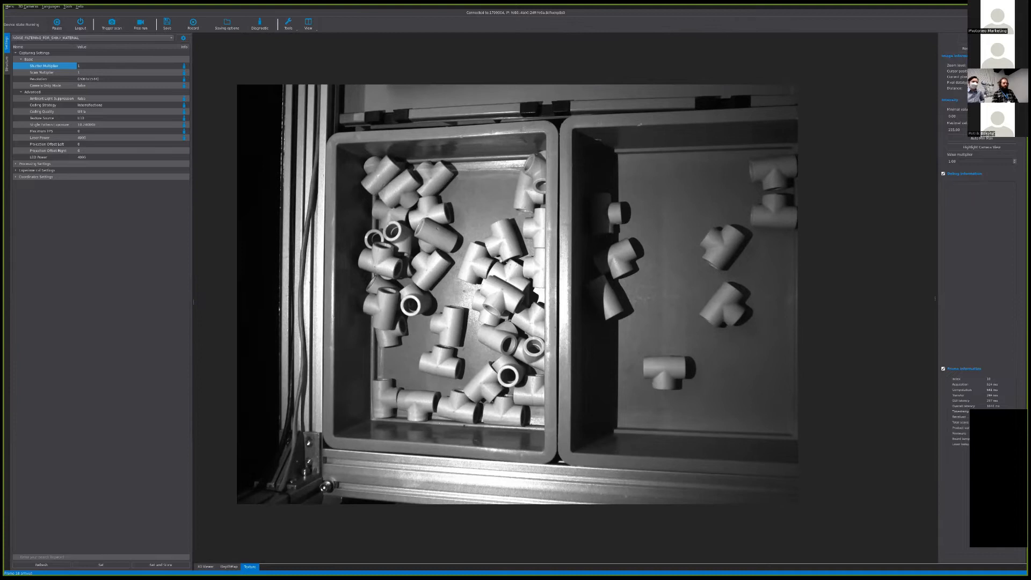
{"action": "left_click", "coordinate": [205, 567]}
{"action": "left_click_drag", "start_coordinate": [537, 269], "coordinate": [538, 333]}
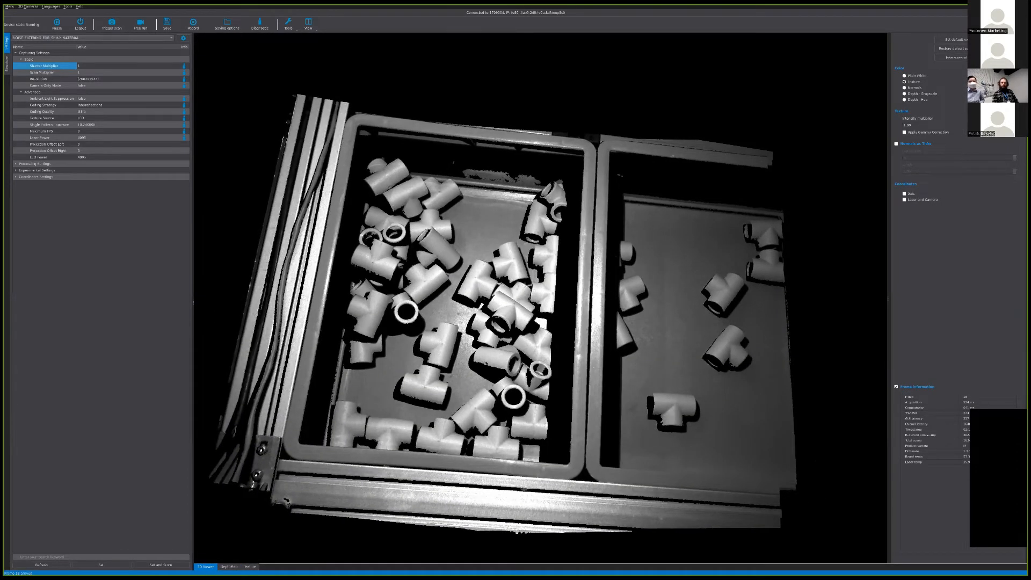
{"action": "mouse_move", "coordinate": [537, 322]}
{"action": "left_mouse_down"}
{"action": "mouse_move", "coordinate": [564, 268]}
{"action": "mouse_move", "coordinate": [559, 317]}
{"action": "mouse_move", "coordinate": [526, 317]}
{"action": "mouse_move", "coordinate": [537, 258]}
{"action": "mouse_move", "coordinate": [538, 315]}
{"action": "left_mouse_up"}
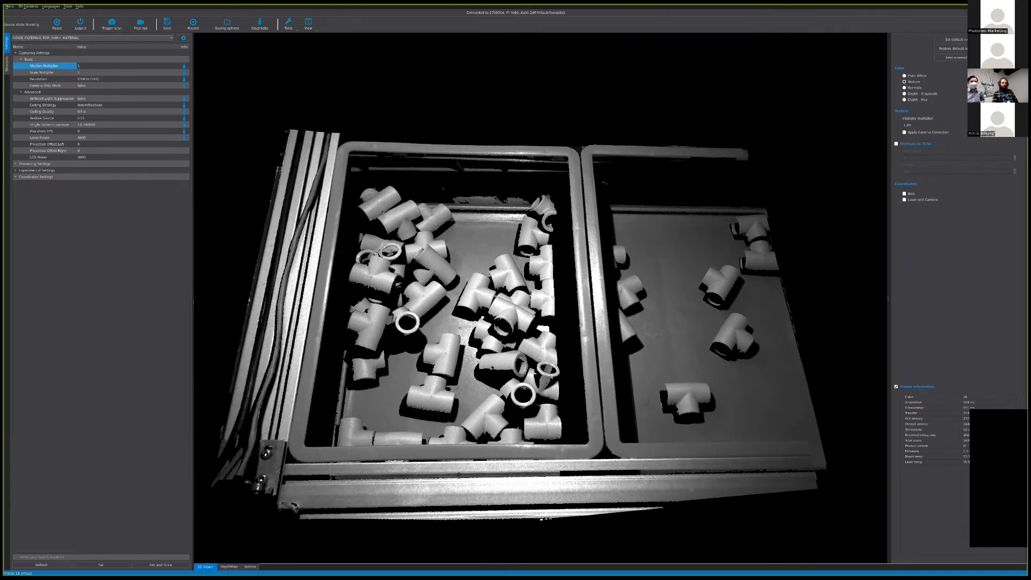
Color the point cloud by normals and examine the fittings in the full bin at point level.
{"action": "left_click", "coordinate": [905, 87]}
{"action": "scroll", "coordinate": [538, 263], "scroll_direction": "up", "scroll_amount": 5}
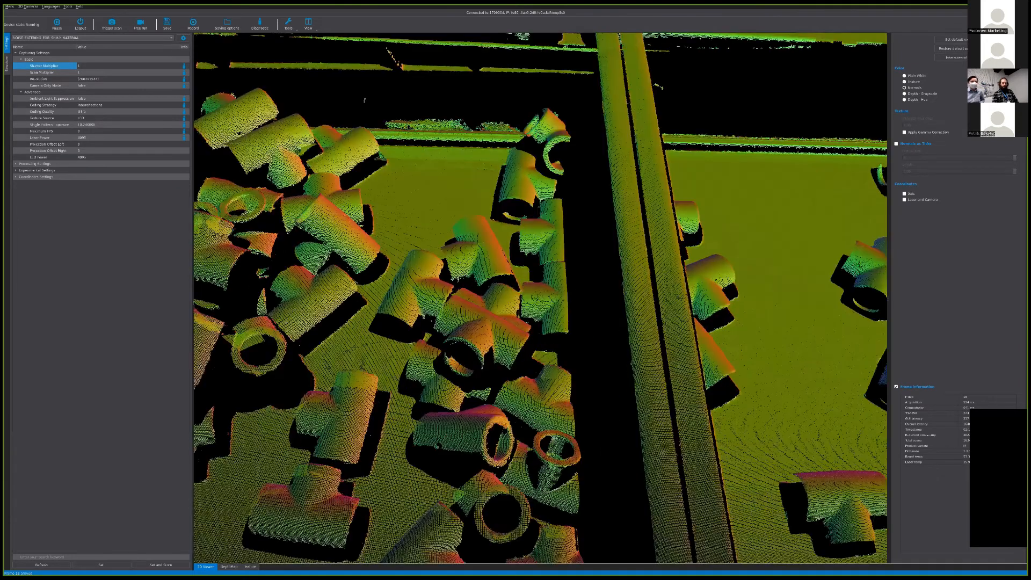
{"action": "scroll", "coordinate": [537, 263], "scroll_direction": "up", "scroll_amount": 3}
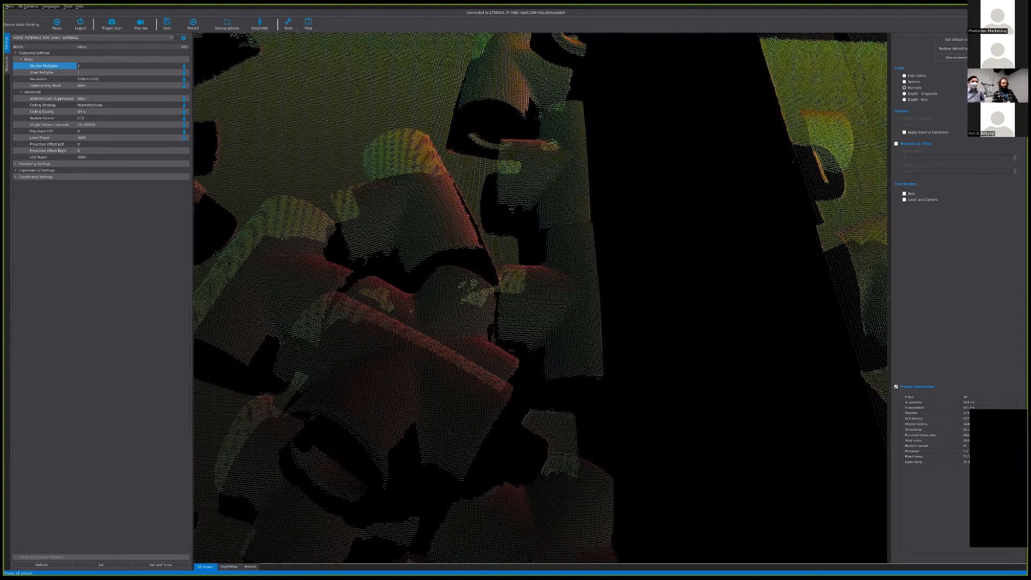
{"action": "scroll", "coordinate": [537, 263], "scroll_direction": "up", "scroll_amount": 3}
{"action": "left_click_drag", "start_coordinate": [537, 264], "coordinate": [504, 306]}
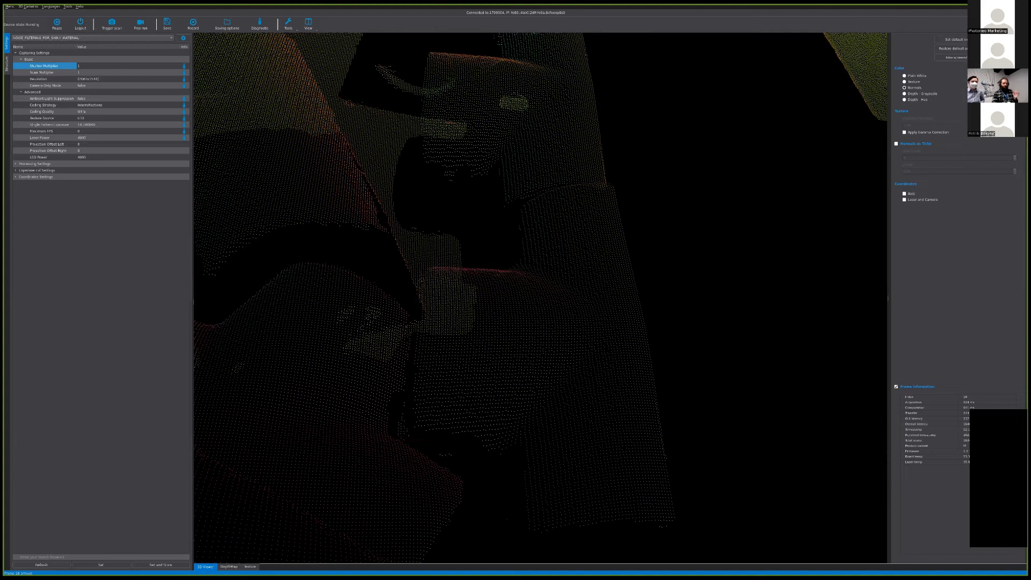
{"action": "scroll", "coordinate": [516, 301], "scroll_direction": "down", "scroll_amount": 6}
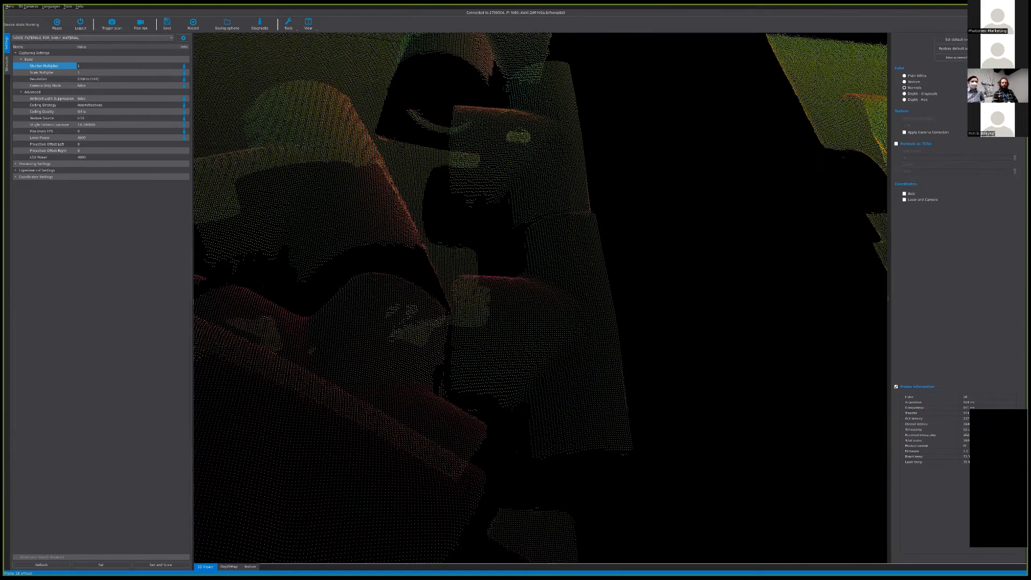
{"action": "scroll", "coordinate": [516, 301], "scroll_direction": "down", "scroll_amount": 10}
{"action": "mouse_move", "coordinate": [515, 301]}
{"action": "left_mouse_down"}
{"action": "mouse_move", "coordinate": [513, 333]}
{"action": "mouse_move", "coordinate": [510, 290]}
{"action": "left_mouse_up"}
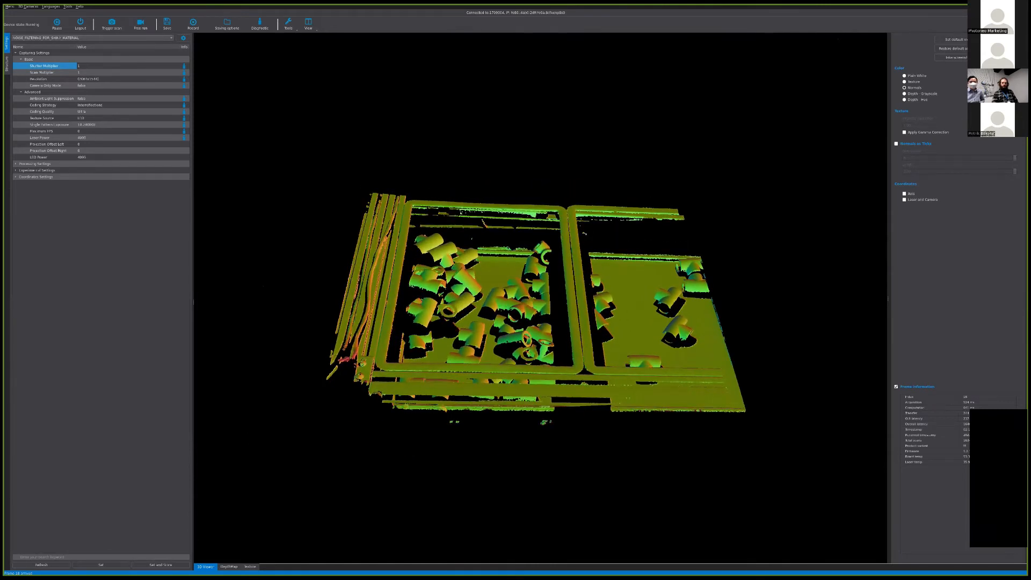
Display the normals as ticks, inspect their directions close up on the fittings, and turn the ticks off.
{"action": "left_click", "coordinate": [896, 144]}
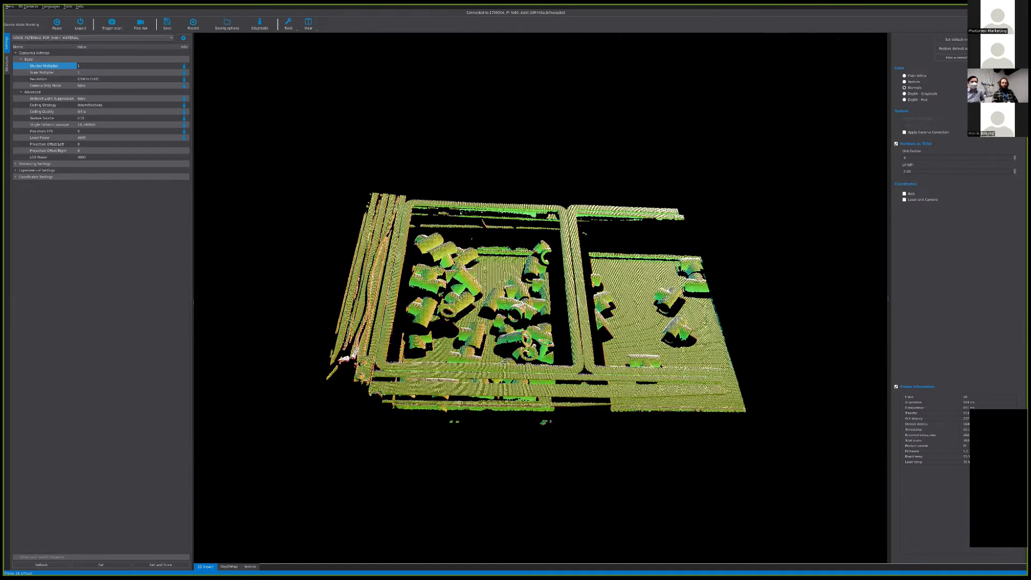
{"action": "scroll", "coordinate": [532, 279], "scroll_direction": "up", "scroll_amount": 5}
{"action": "scroll", "coordinate": [537, 279], "scroll_direction": "up", "scroll_amount": 3}
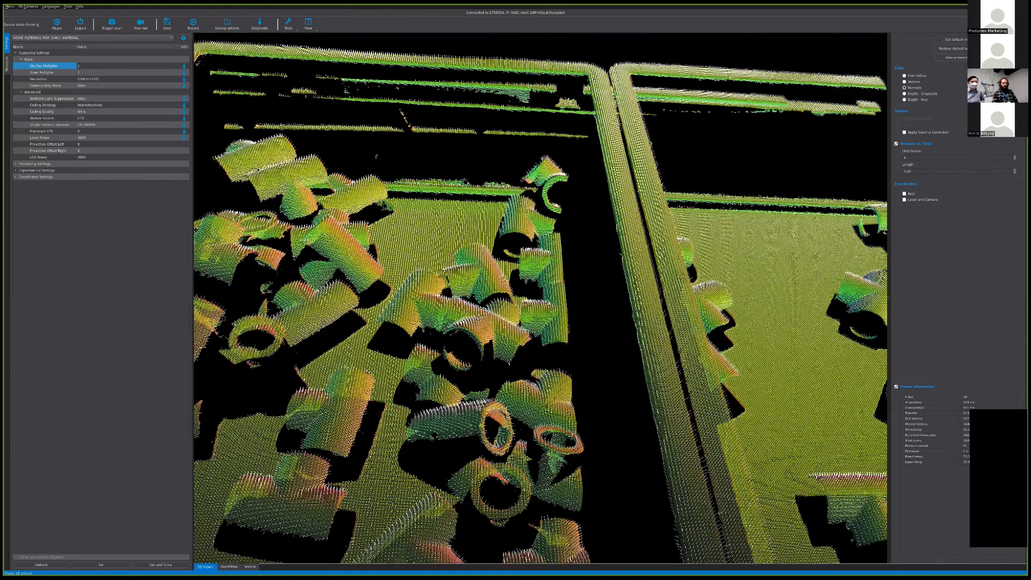
{"action": "left_click_drag", "start_coordinate": [516, 323], "coordinate": [599, 301]}
{"action": "scroll", "coordinate": [540, 299], "scroll_direction": "up", "scroll_amount": 3}
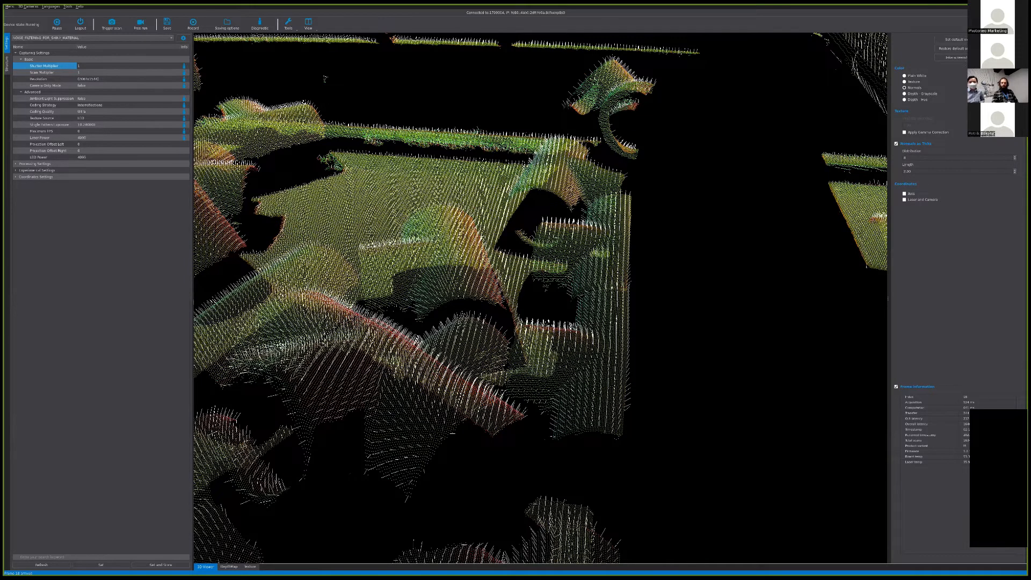
{"action": "left_click", "coordinate": [896, 144]}
{"action": "scroll", "coordinate": [541, 299], "scroll_direction": "up", "scroll_amount": 2}
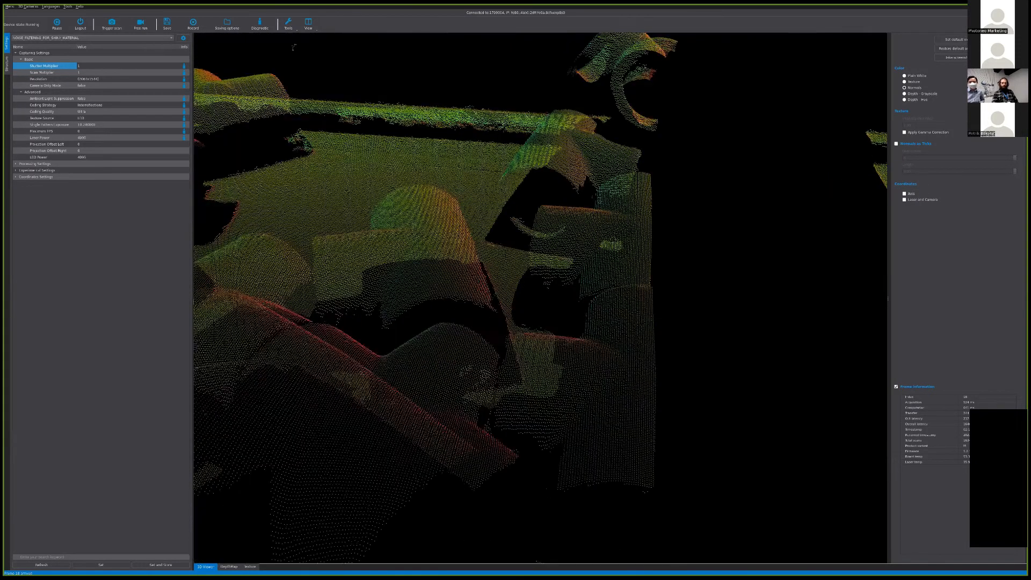
{"action": "scroll", "coordinate": [540, 298], "scroll_direction": "up", "scroll_amount": 2}
{"action": "scroll", "coordinate": [541, 298], "scroll_direction": "down", "scroll_amount": 7}
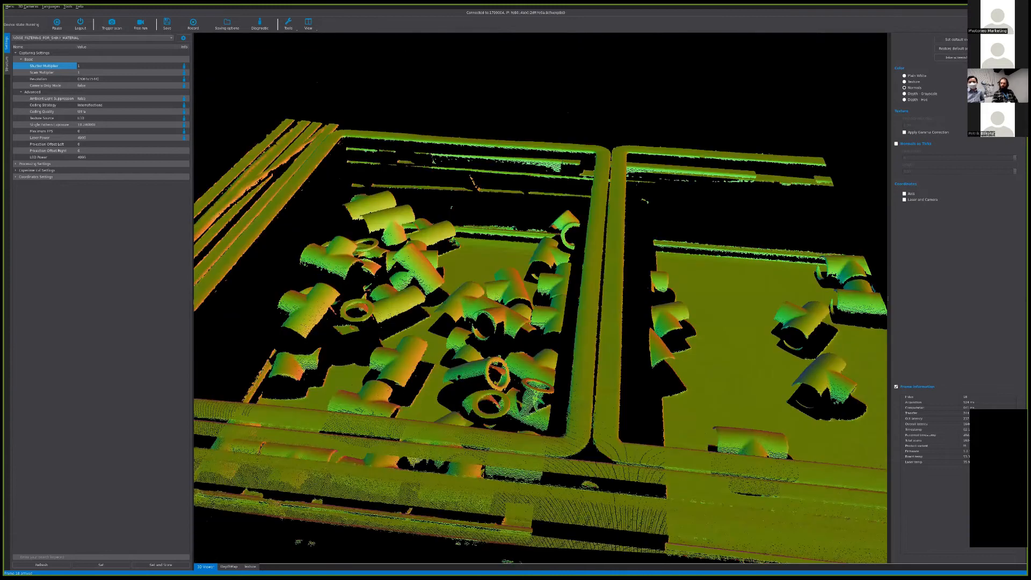
{"action": "scroll", "coordinate": [540, 299], "scroll_direction": "down", "scroll_amount": 4}
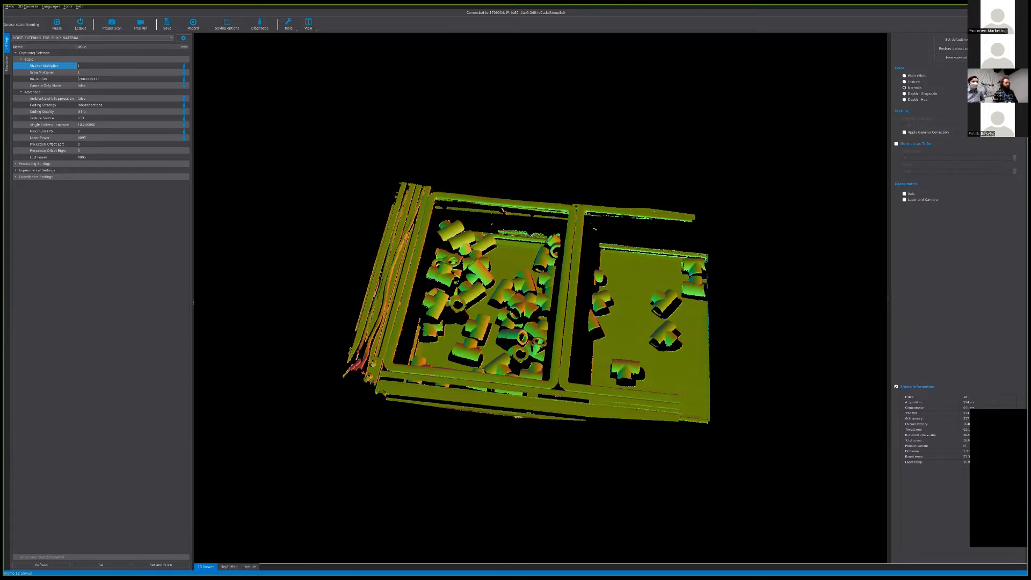
Switch the capturing resolution to the lower option, apply it to the scanner and trigger a new scan.
{"action": "left_click_drag", "start_coordinate": [194, 302], "coordinate": [293, 302]}
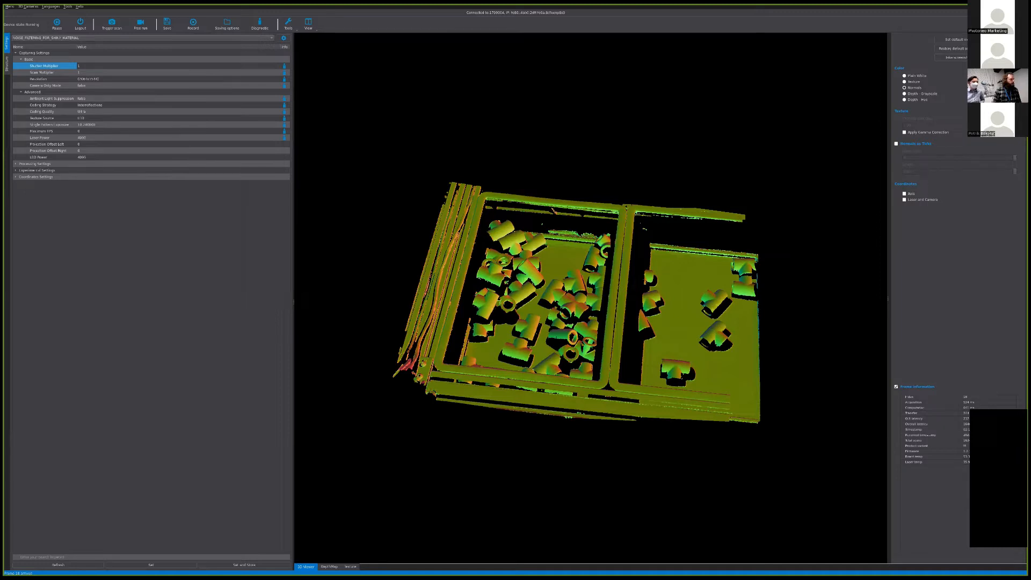
{"action": "left_click", "coordinate": [45, 79]}
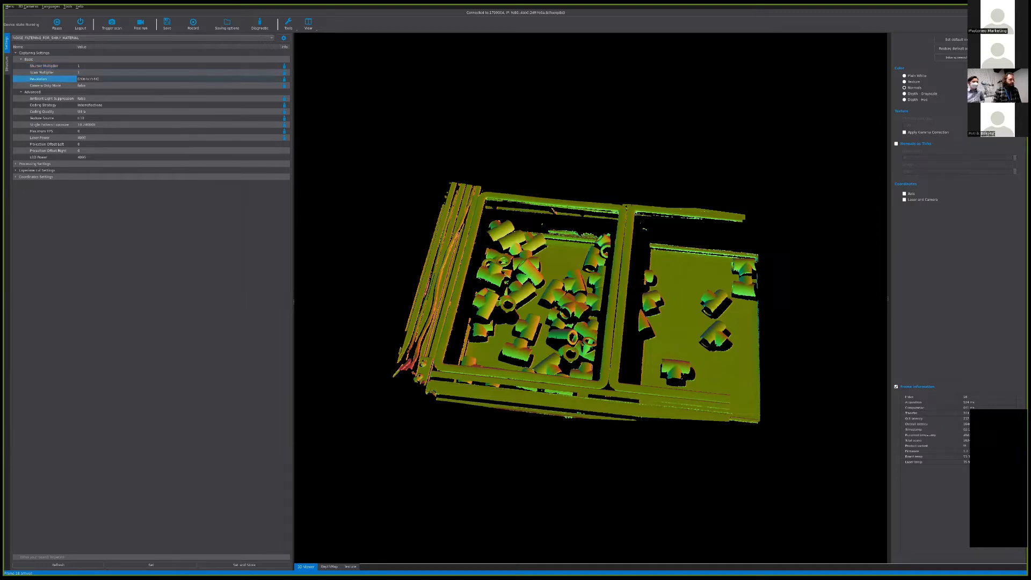
{"action": "left_click", "coordinate": [91, 79]}
{"action": "left_click", "coordinate": [91, 85]}
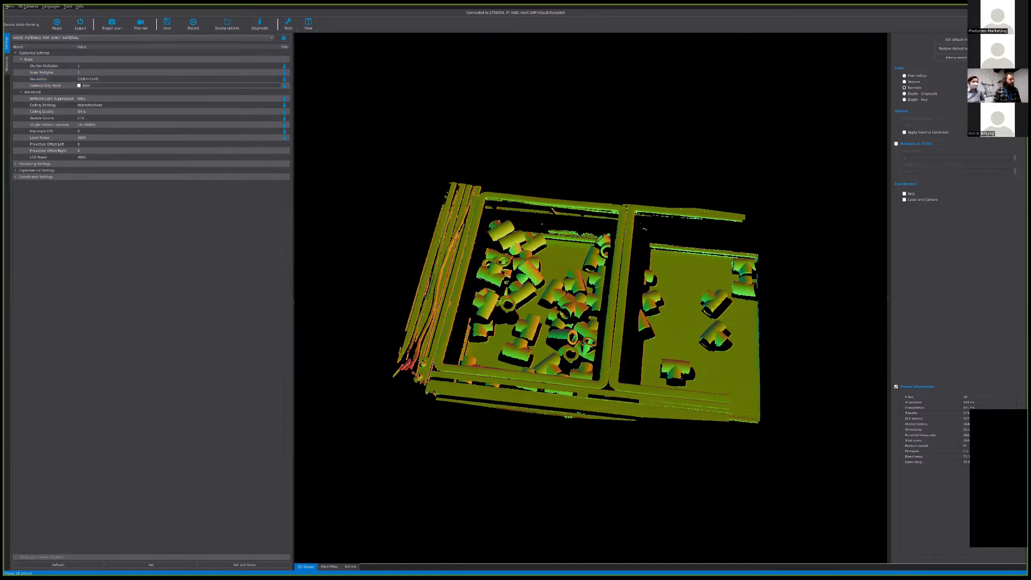
{"action": "left_click", "coordinate": [90, 79]}
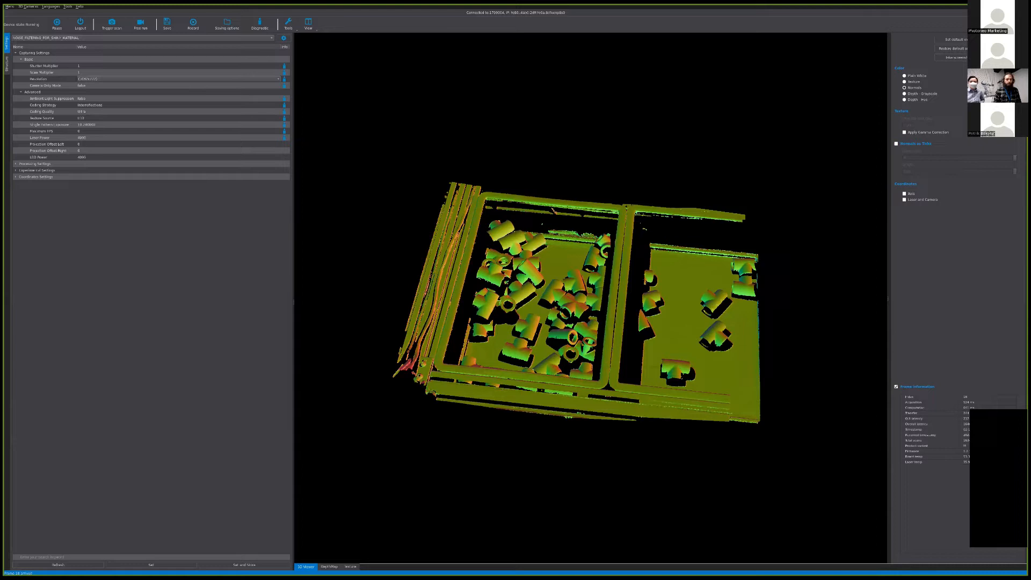
{"action": "left_click", "coordinate": [45, 79]}
{"action": "left_click", "coordinate": [151, 565]}
{"action": "left_click", "coordinate": [152, 565]}
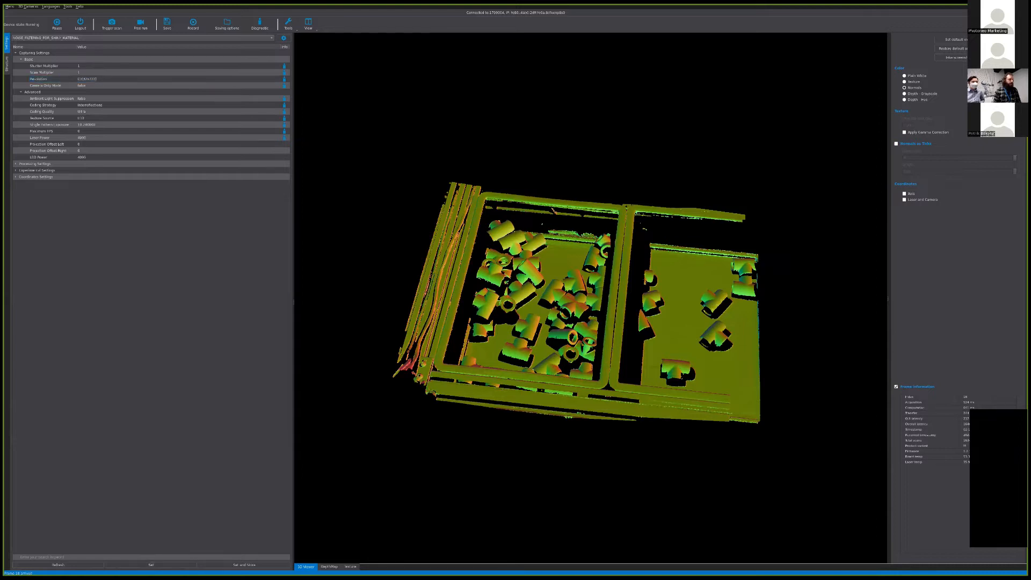
{"action": "left_click", "coordinate": [111, 24]}
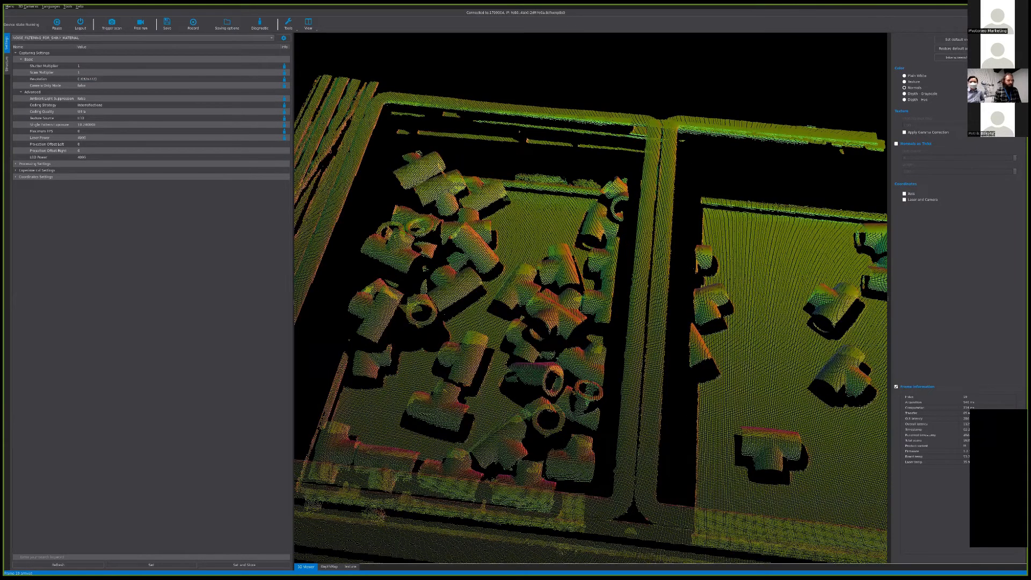
Examine the point density of the fittings in the newly captured lower-resolution scan.
{"action": "left_click_drag", "start_coordinate": [591, 298], "coordinate": [577, 390]}
{"action": "scroll", "coordinate": [634, 333], "scroll_direction": "up", "scroll_amount": 3}
{"action": "scroll", "coordinate": [633, 333], "scroll_direction": "down", "scroll_amount": 4}
{"action": "scroll", "coordinate": [625, 322], "scroll_direction": "up", "scroll_amount": 3}
{"action": "scroll", "coordinate": [591, 298], "scroll_direction": "down", "scroll_amount": 3}
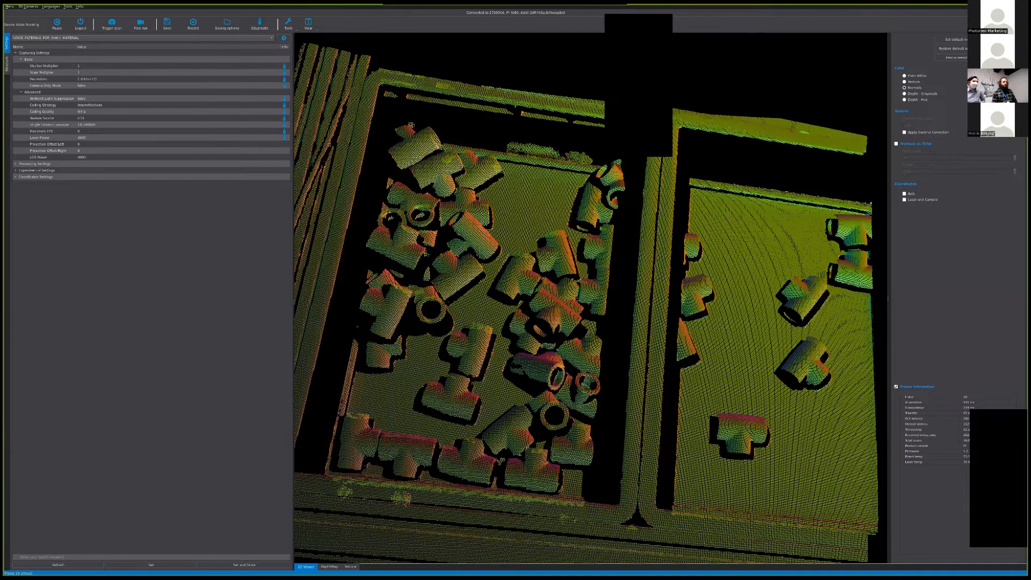
Expand the scanner's experimental settings alongside the capturing settings.
{"action": "left_click_drag", "start_coordinate": [597, 322], "coordinate": [575, 298]}
{"action": "scroll", "coordinate": [591, 299], "scroll_direction": "down", "scroll_amount": 5}
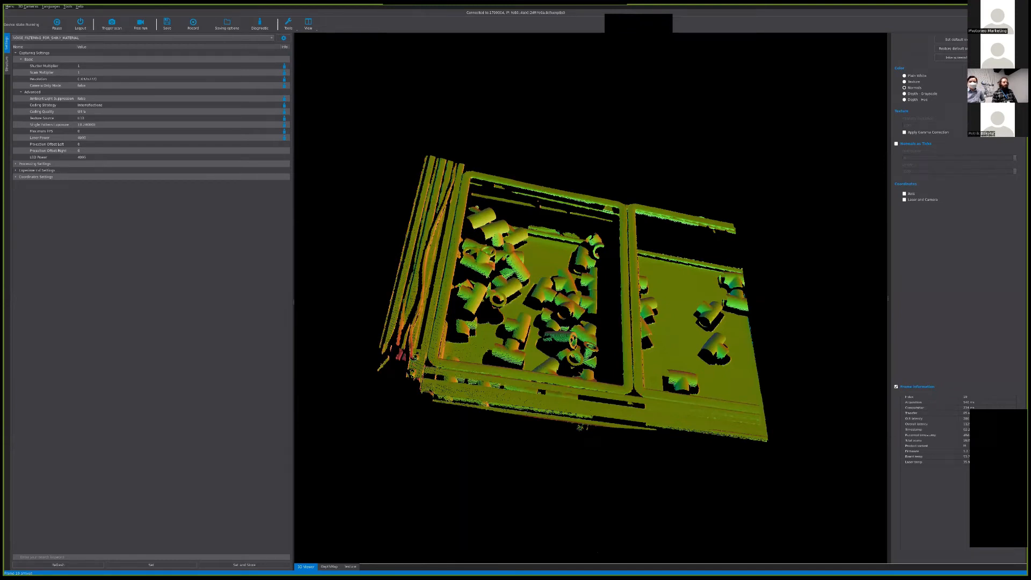
{"action": "left_click", "coordinate": [16, 170]}
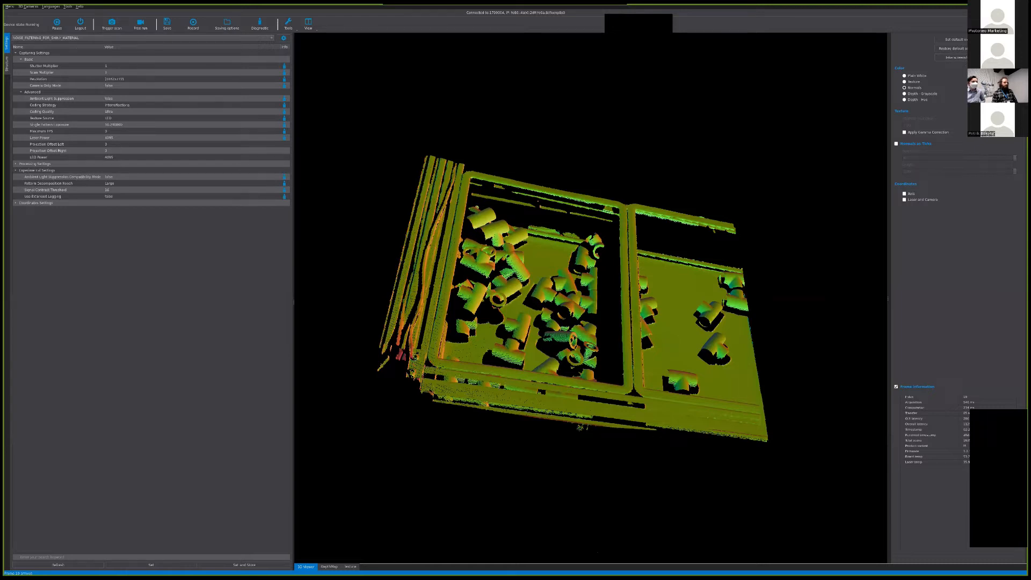
{"action": "left_click_drag", "start_coordinate": [591, 298], "coordinate": [591, 322]}
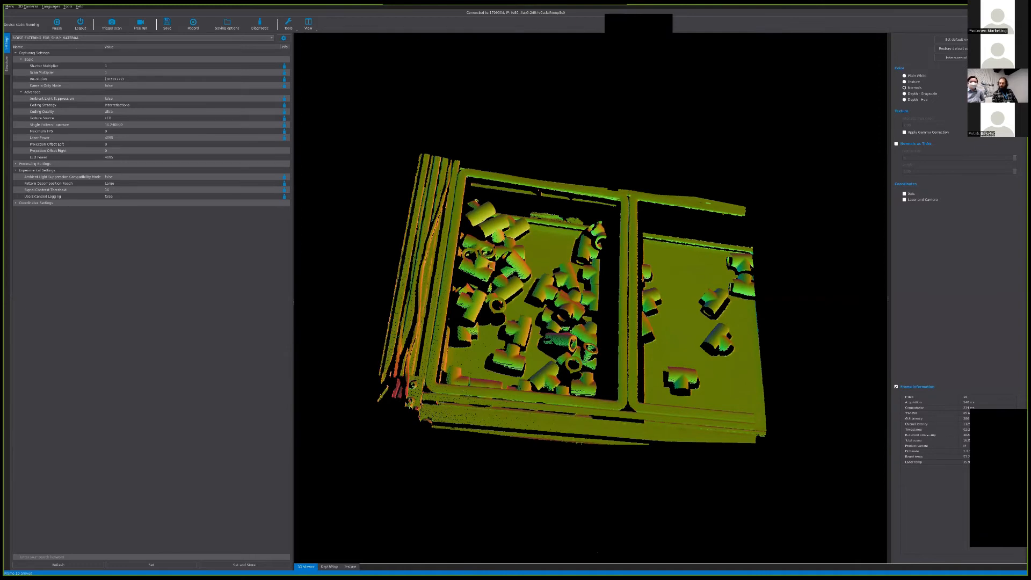
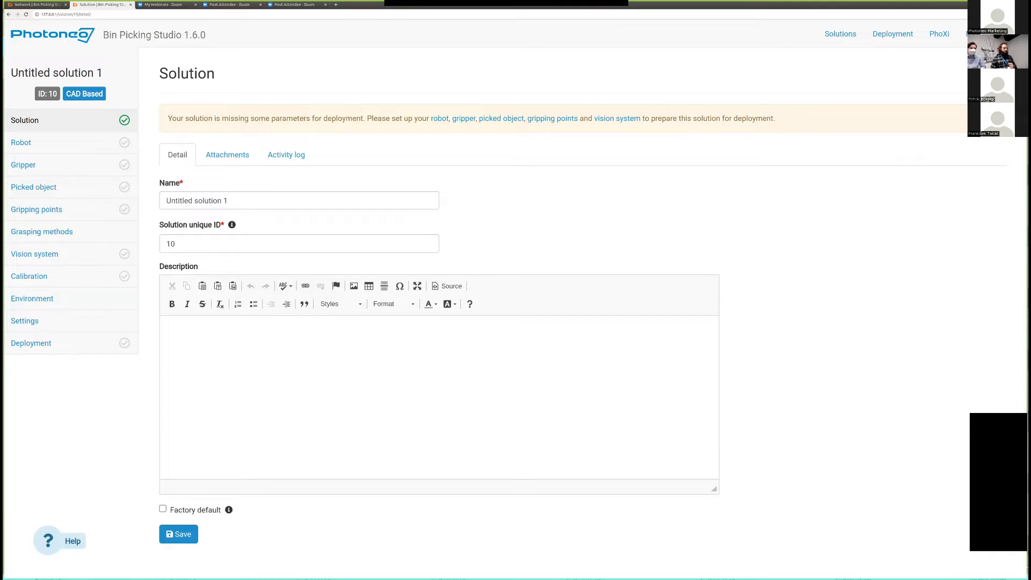
In Bin Picking Studio, replace the untitled solution's name with "BPS Training".
{"action": "left_click_drag", "start_coordinate": [232, 201], "coordinate": [166, 201]}
{"action": "left_click", "coordinate": [233, 201]}
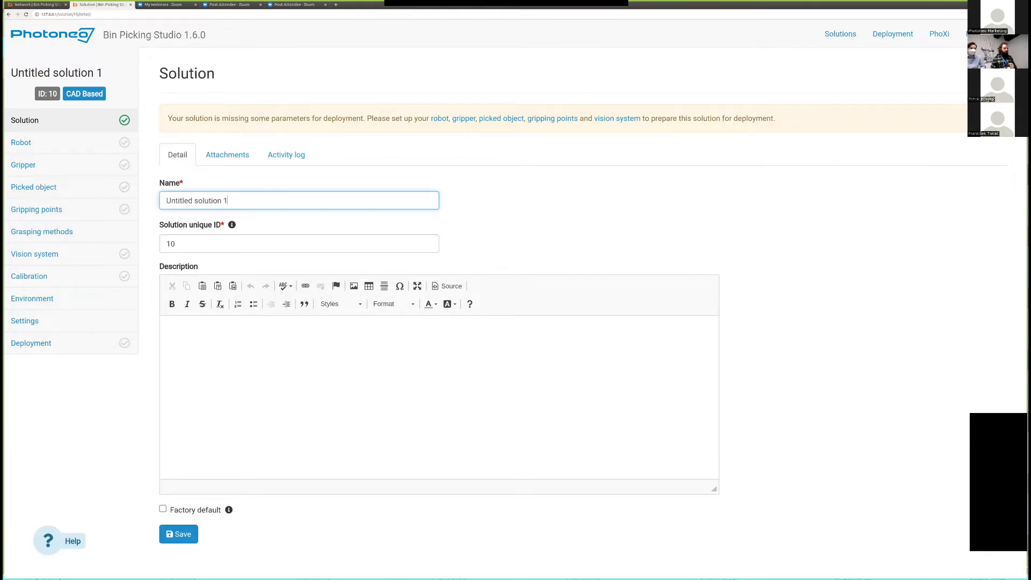
{"action": "key", "text": "BackSpace"}
{"action": "key", "text": "BackSpace"}
{"action": "key", "text": "BackSpace"}
{"action": "key", "text": "BackSpace"}
{"action": "key", "text": "BackSpace"}
{"action": "key", "text": "BackSpace"}
{"action": "key", "text": "BackSpace"}
{"action": "key", "text": "BackSpace"}
{"action": "key", "text": "BackSpace"}
{"action": "key", "text": "BackSpace"}
{"action": "key", "text": "BackSpace"}
{"action": "key", "text": "BackSpace"}
{"action": "key", "text": "BackSpace"}
{"action": "key", "text": "BackSpace"}
{"action": "key", "text": "BackSpace"}
{"action": "key", "text": "BackSpace"}
{"action": "key", "text": "BackSpace"}
{"action": "key", "text": "BackSpace"}
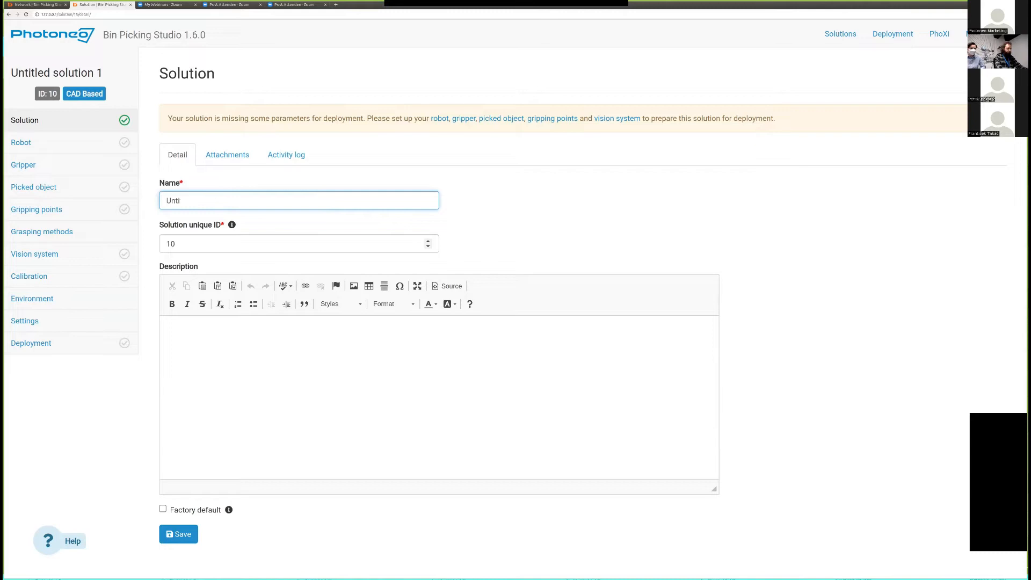
{"action": "type", "text": "BPS"}
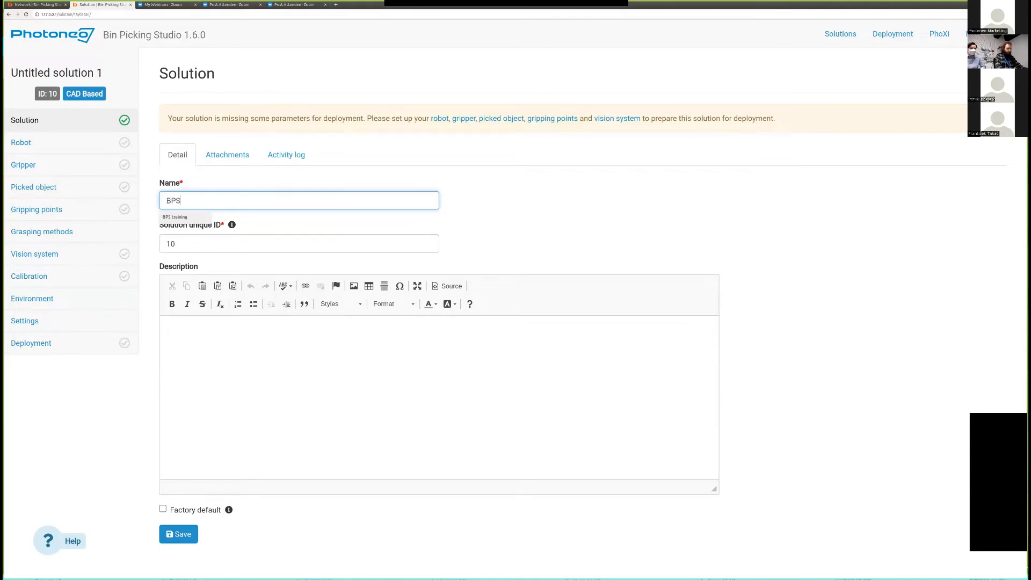
{"action": "type", "text": " Training"}
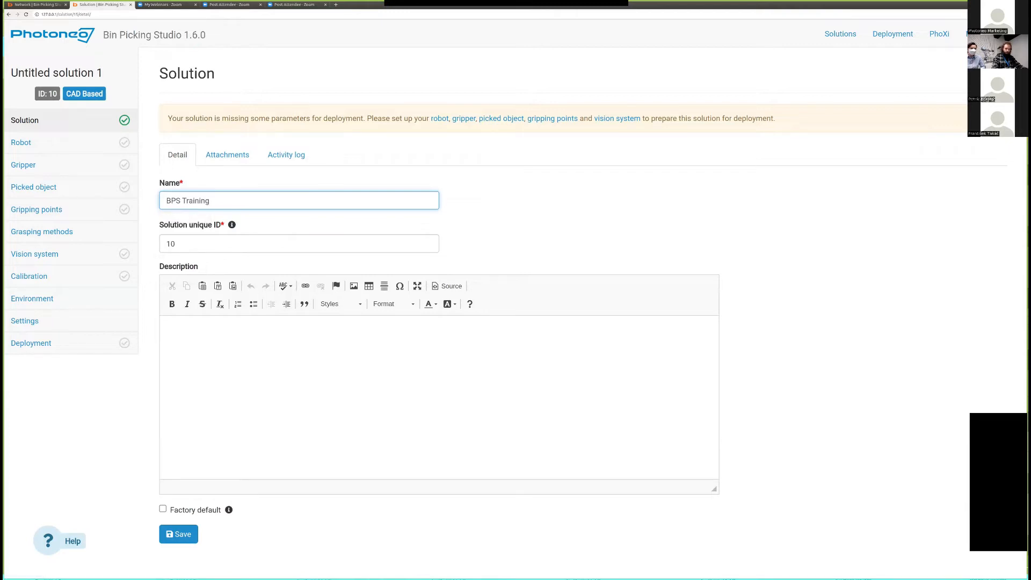
Append the date 1/3/2022 to the solution's name so it reads "BPS Training 1/3/2022" and save the solution.
{"action": "type", "text": " 1/3/2022"}
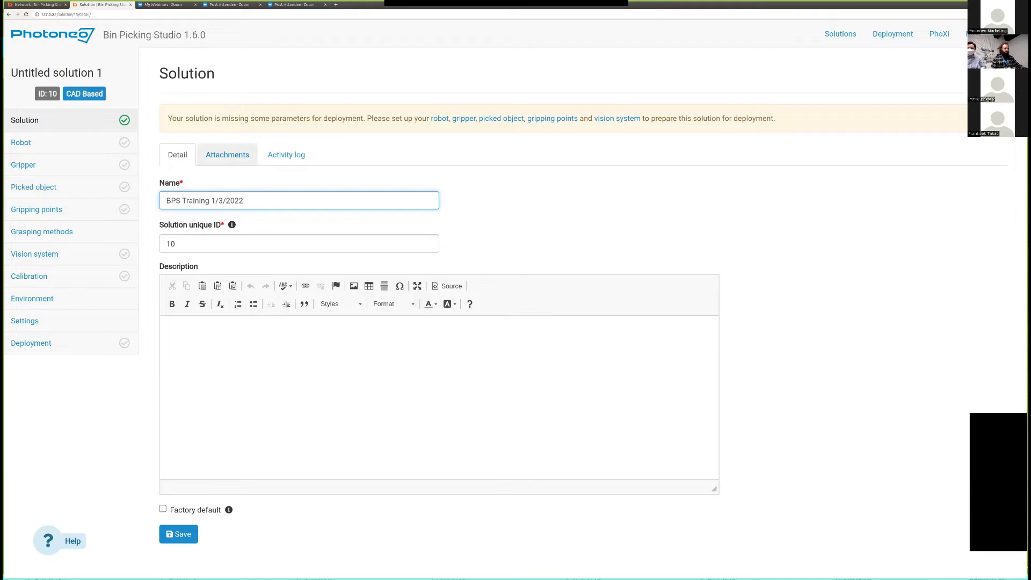
{"action": "left_click", "coordinate": [227, 154]}
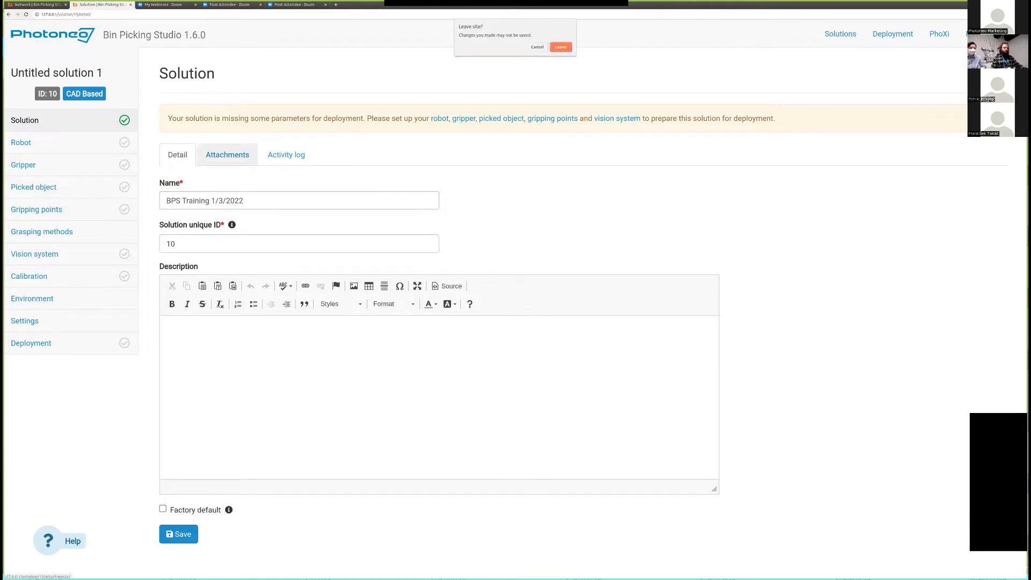
{"action": "left_click", "coordinate": [537, 47]}
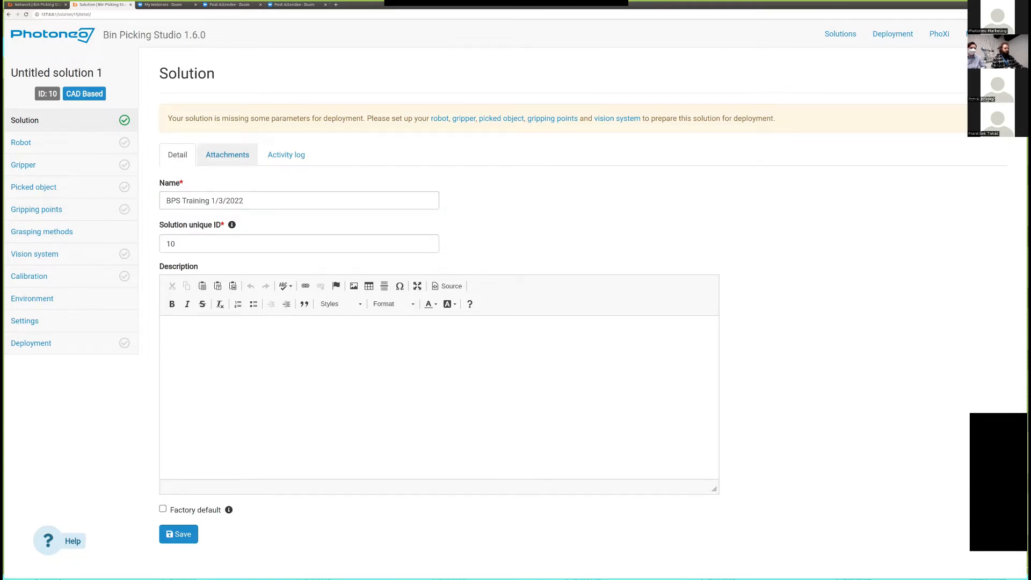
{"action": "left_click", "coordinate": [178, 534]}
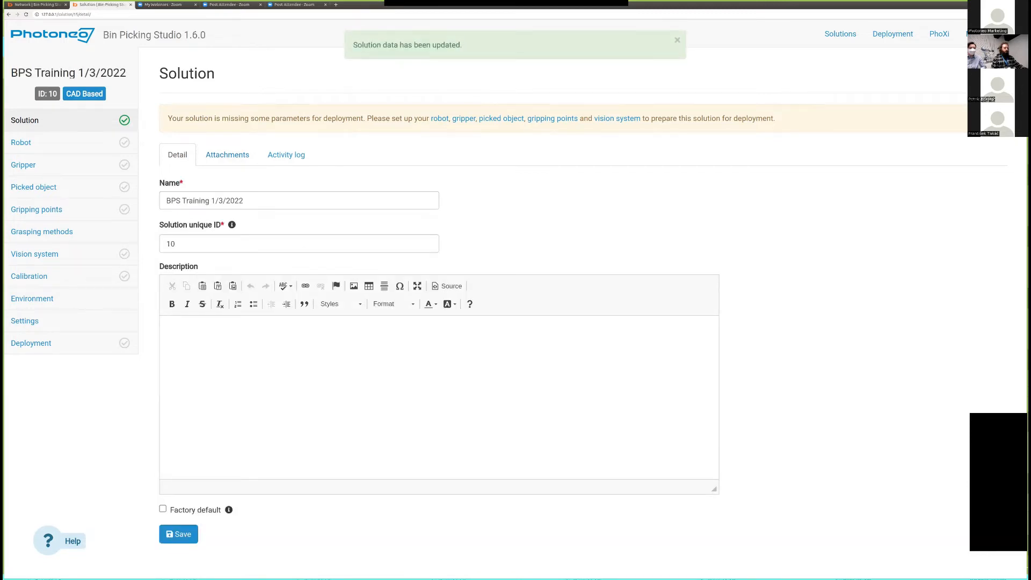
Look through the solution's attachments and its activity log.
{"action": "left_click", "coordinate": [227, 155]}
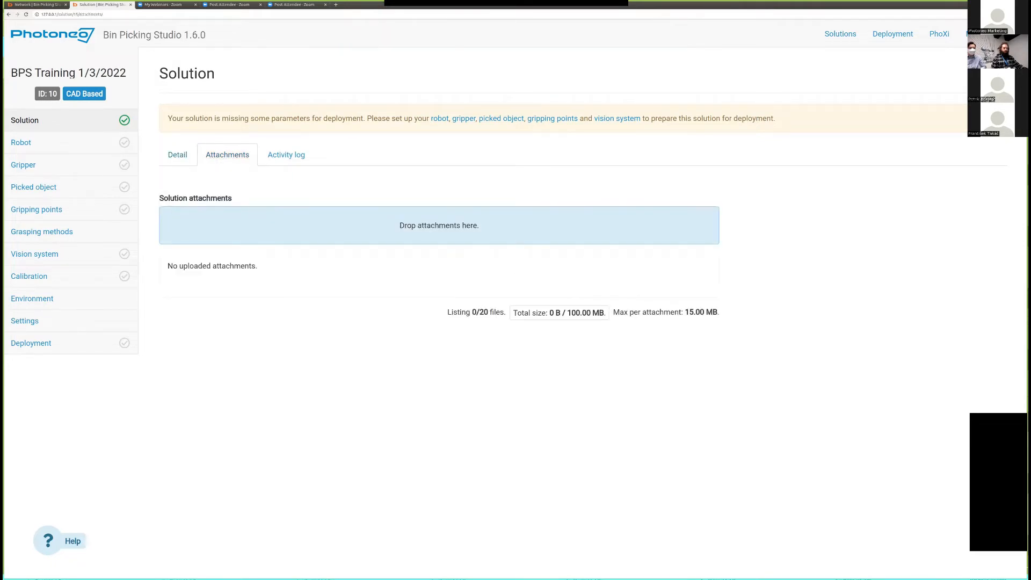
{"action": "left_click", "coordinate": [286, 155]}
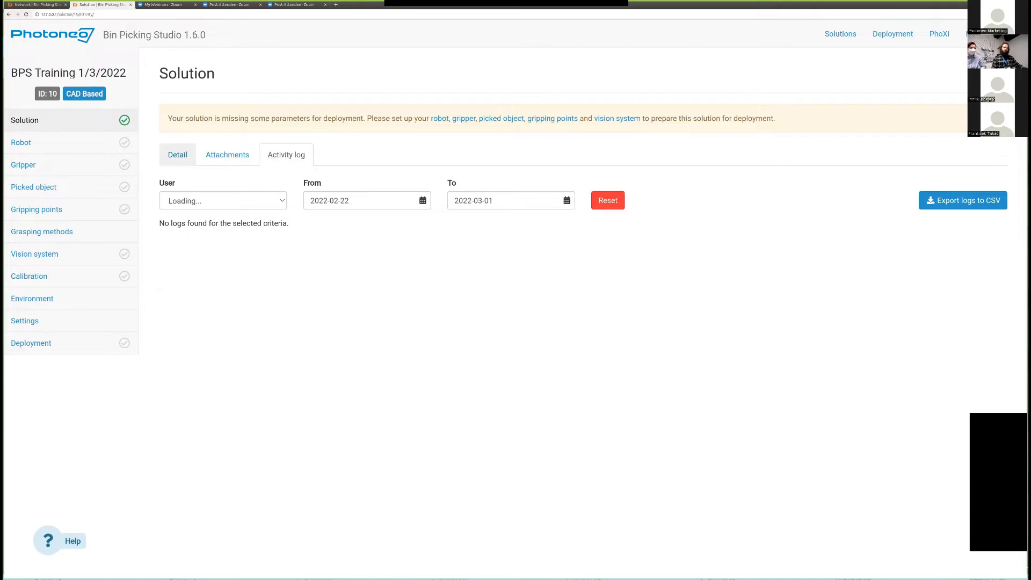
{"action": "left_click", "coordinate": [178, 154]}
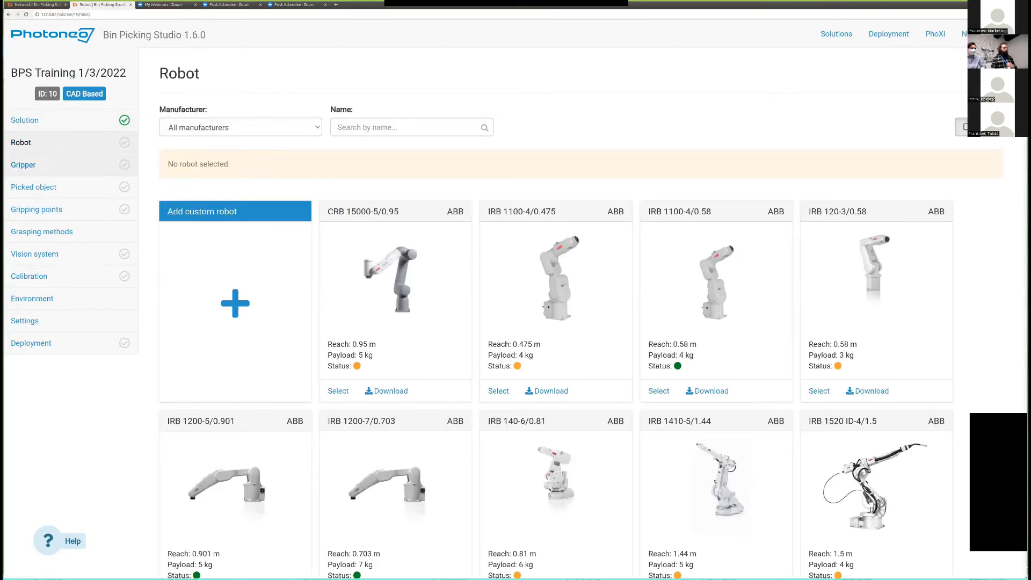
Browse the robot library, filter it to Universal Robots and select the UR5e as the solution's robot.
{"action": "scroll", "coordinate": [503, 298], "scroll_direction": "down", "scroll_amount": 3}
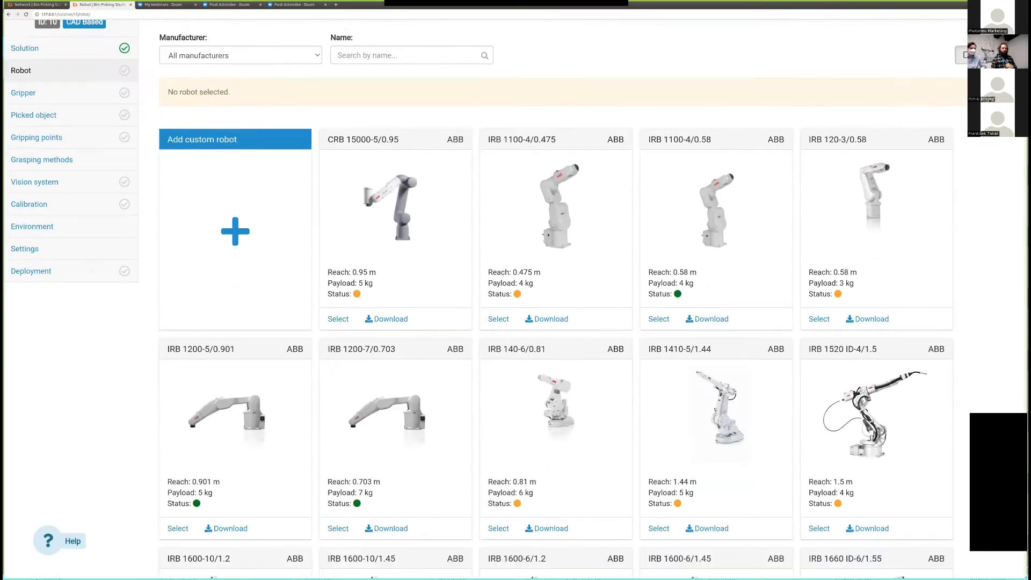
{"action": "scroll", "coordinate": [558, 253], "scroll_direction": "down", "scroll_amount": 2}
{"action": "scroll", "coordinate": [559, 253], "scroll_direction": "up", "scroll_amount": 2}
{"action": "scroll", "coordinate": [559, 252], "scroll_direction": "down", "scroll_amount": 4}
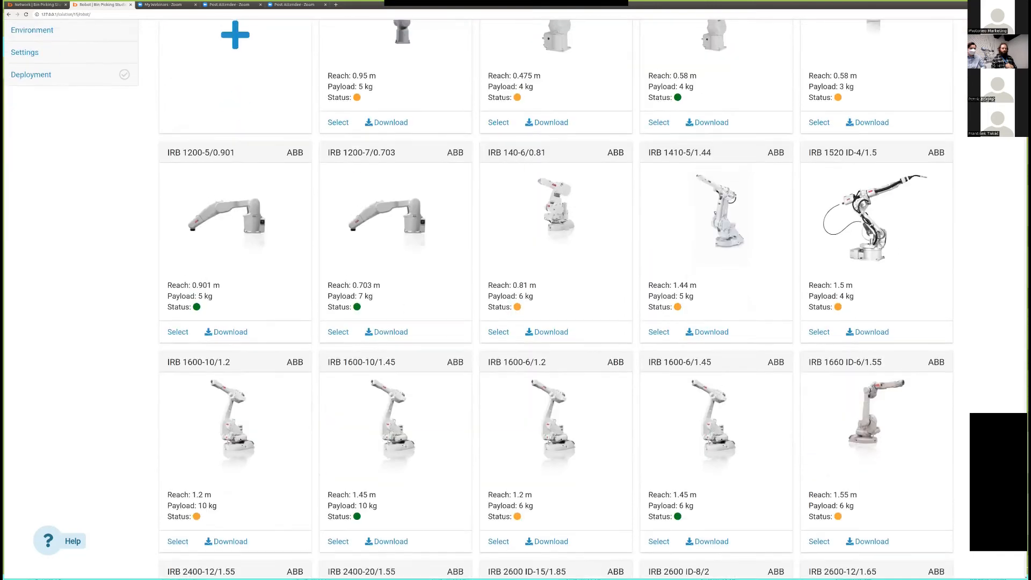
{"action": "scroll", "coordinate": [558, 252], "scroll_direction": "up", "scroll_amount": 7}
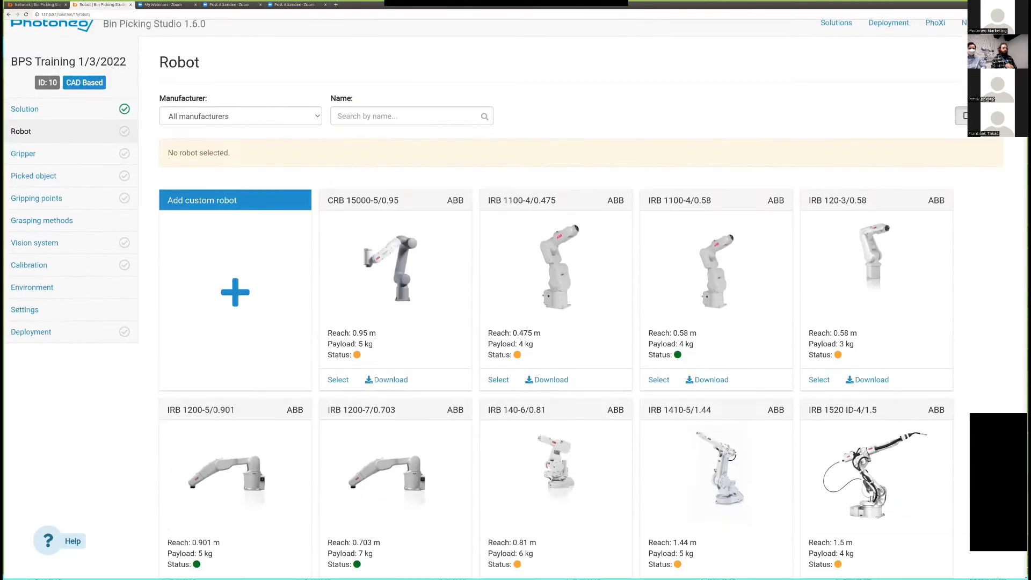
{"action": "left_click", "coordinate": [241, 128]}
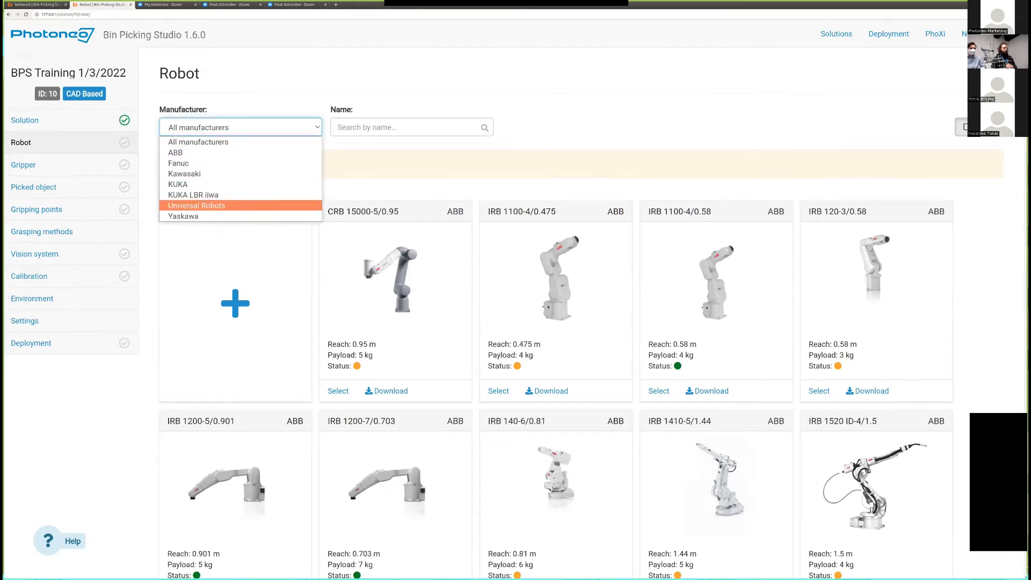
{"action": "left_click", "coordinate": [225, 206]}
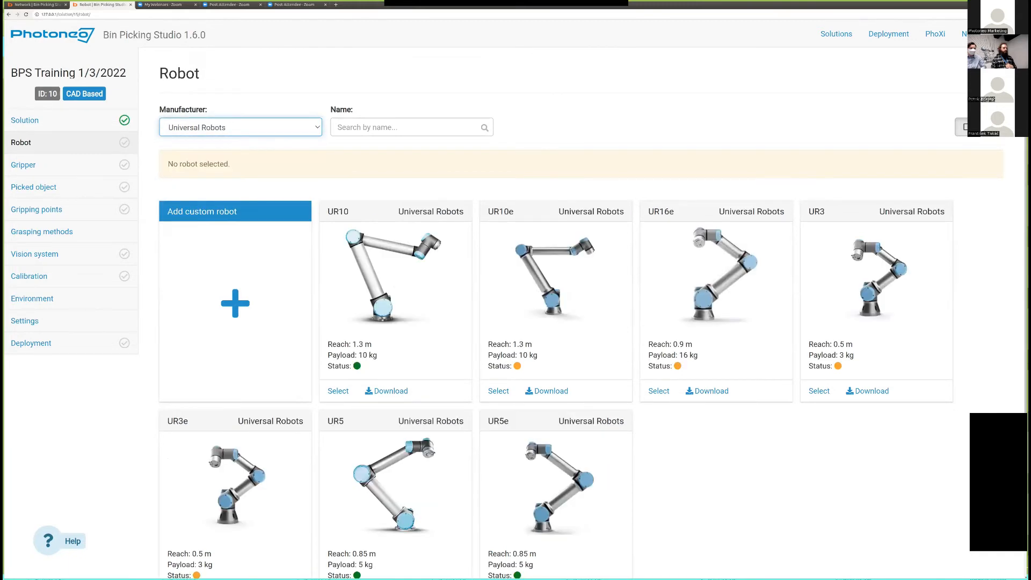
{"action": "scroll", "coordinate": [558, 301], "scroll_direction": "down", "scroll_amount": 1}
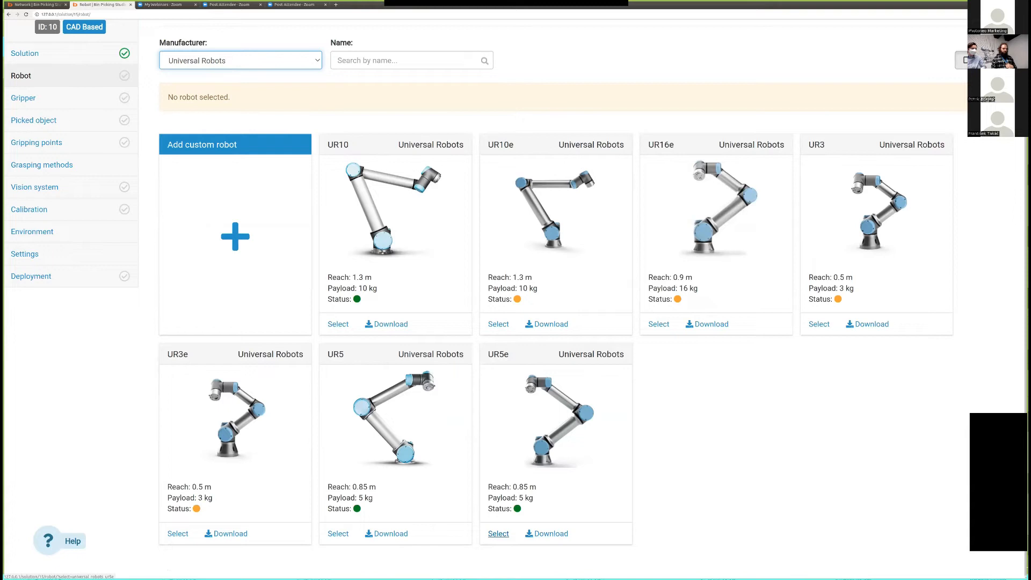
{"action": "left_click", "coordinate": [498, 534]}
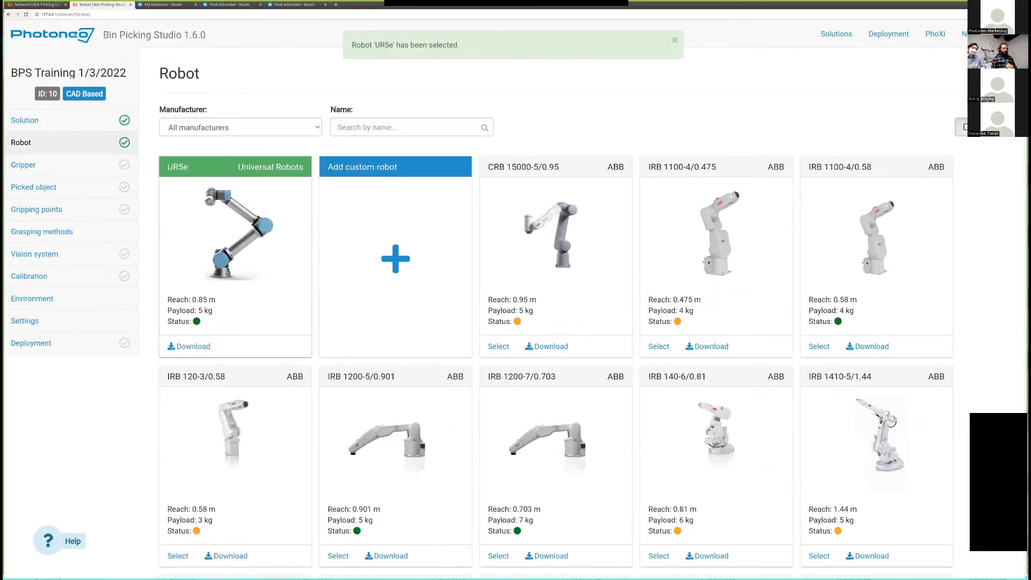
{"action": "mouse_move", "coordinate": [196, 321]}
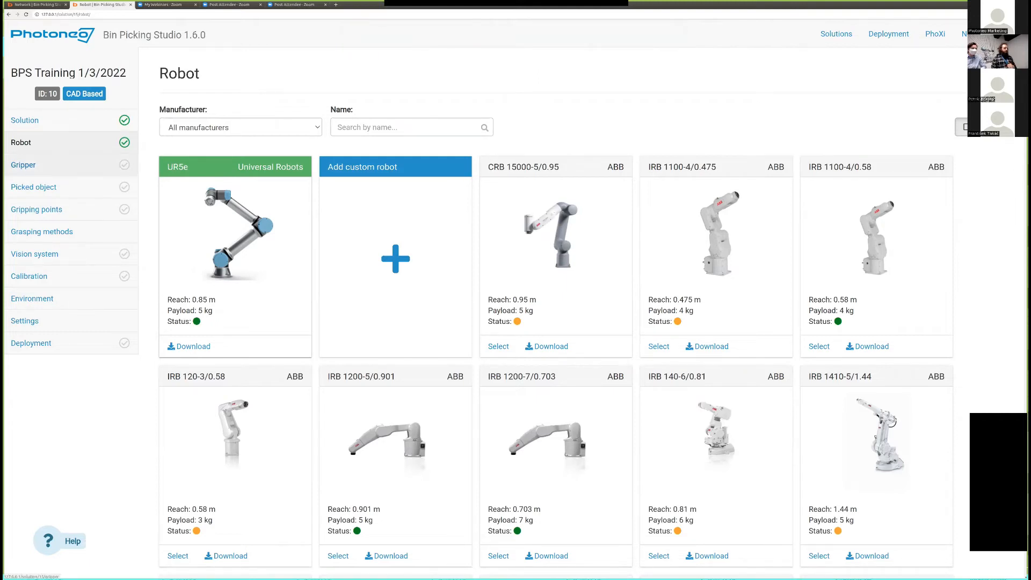
Add a new gripper named "Training vacuum", load its mm_vac_sh… mesh as the CAD file and save it.
{"action": "left_click", "coordinate": [24, 165]}
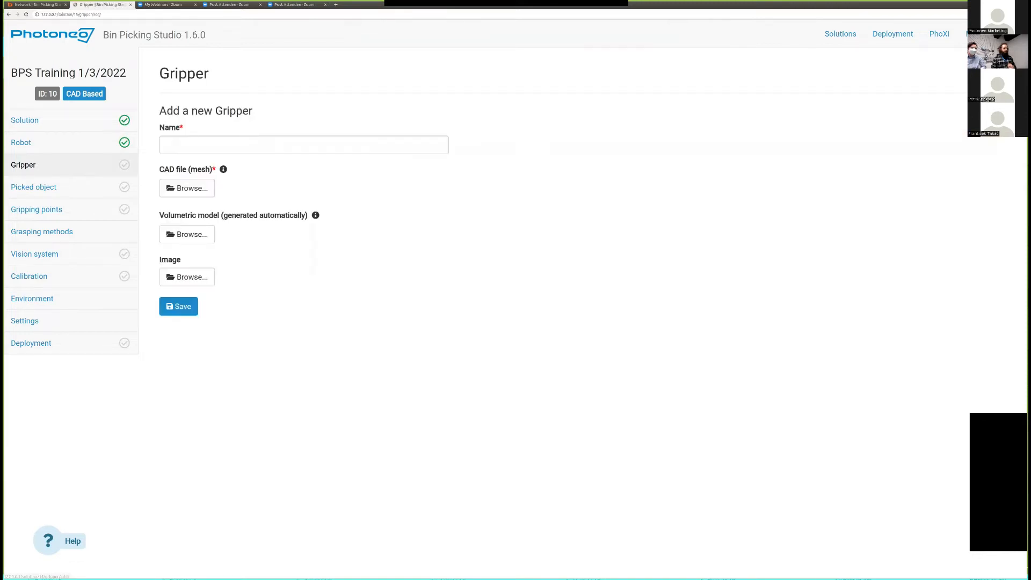
{"action": "left_click", "coordinate": [166, 145]}
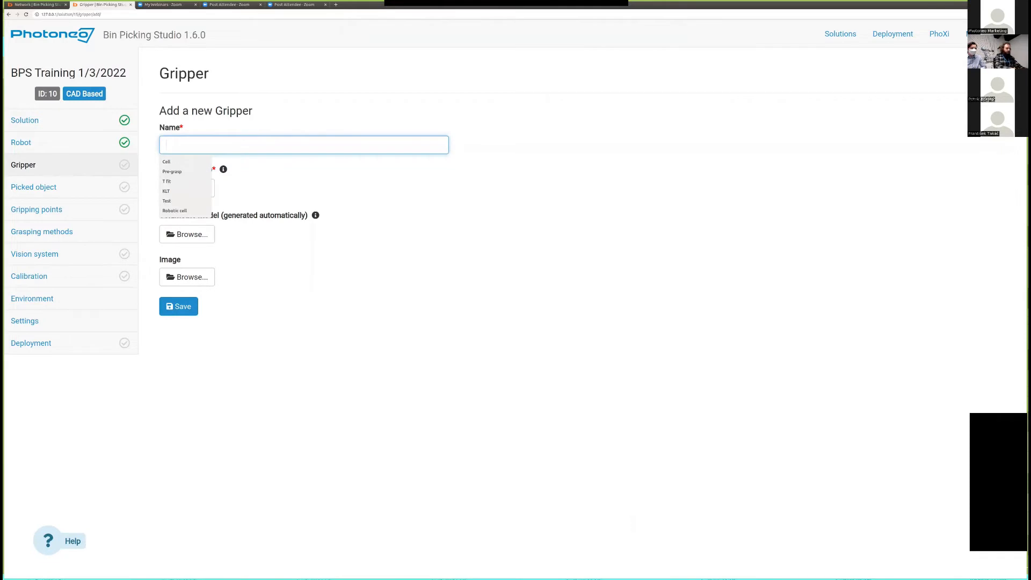
{"action": "type", "text": "training vacuum"}
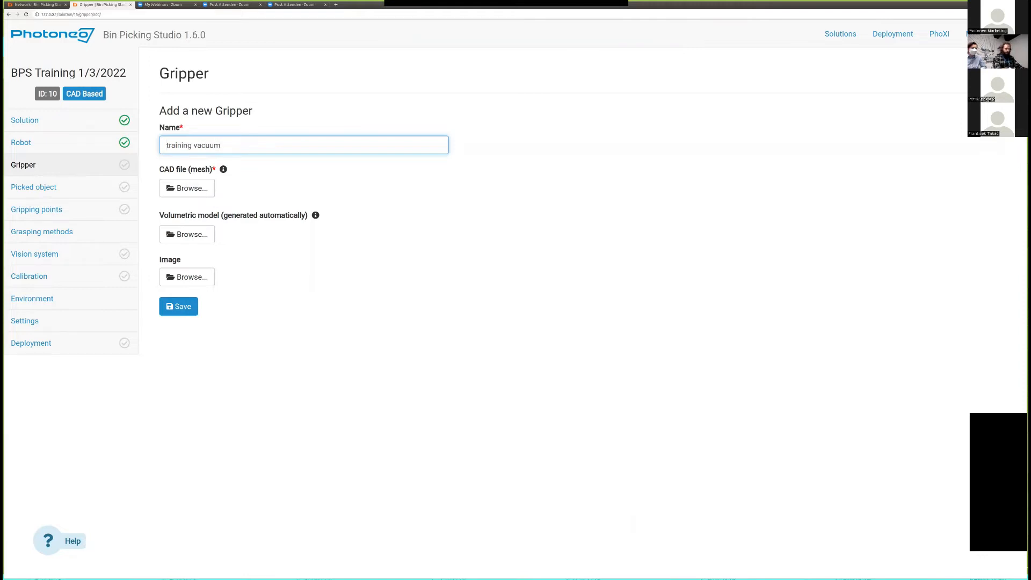
{"action": "key", "text": "Home"}
{"action": "key", "text": "Delete"}
{"action": "type", "text": "T"}
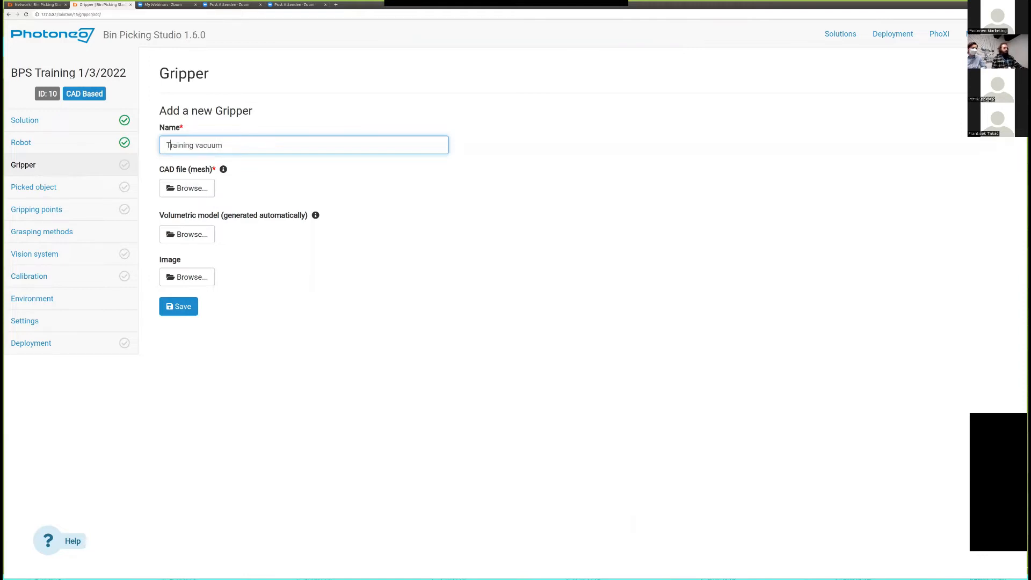
{"action": "left_click", "coordinate": [200, 187]}
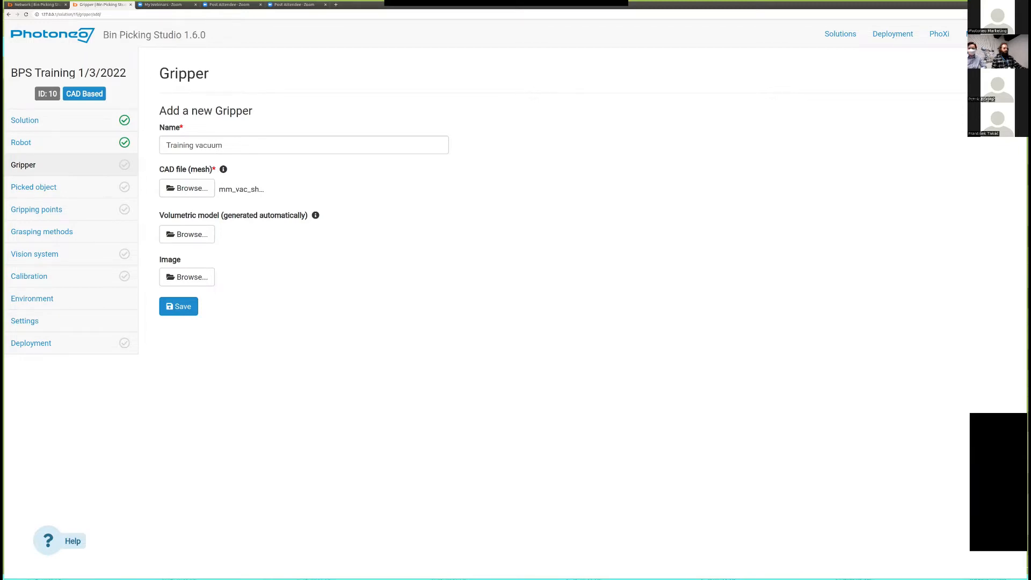
{"action": "left_click", "coordinate": [178, 306]}
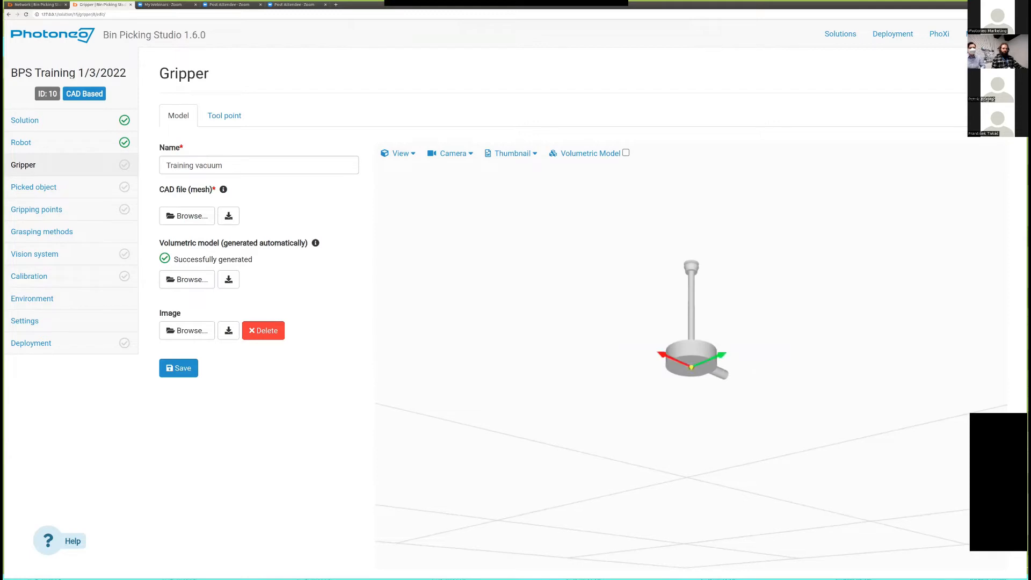
Inspect the vacuum gripper model from another angle and open its tool point settings.
{"action": "left_click_drag", "start_coordinate": [691, 301], "coordinate": [611, 335]}
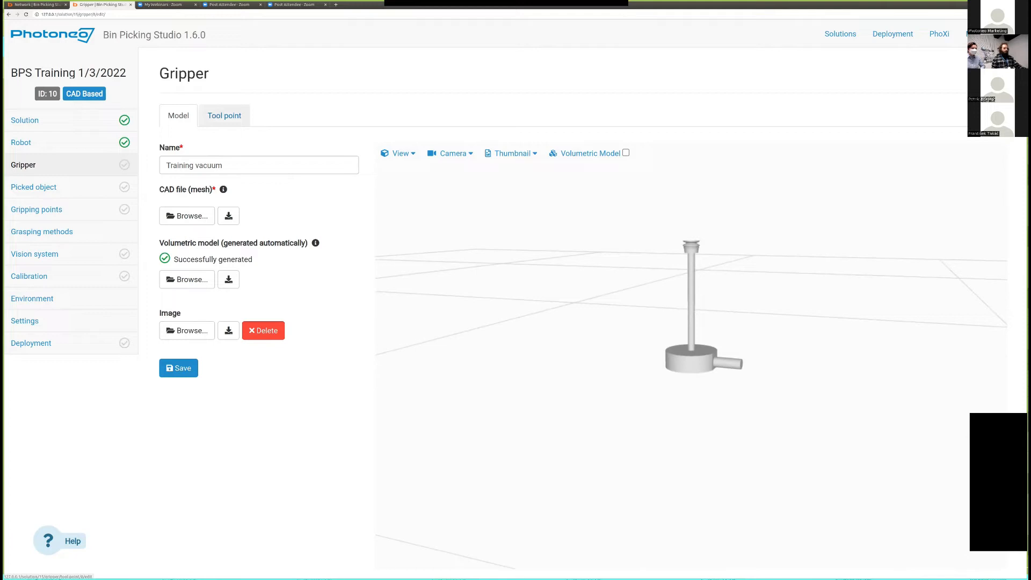
{"action": "left_click", "coordinate": [225, 115]}
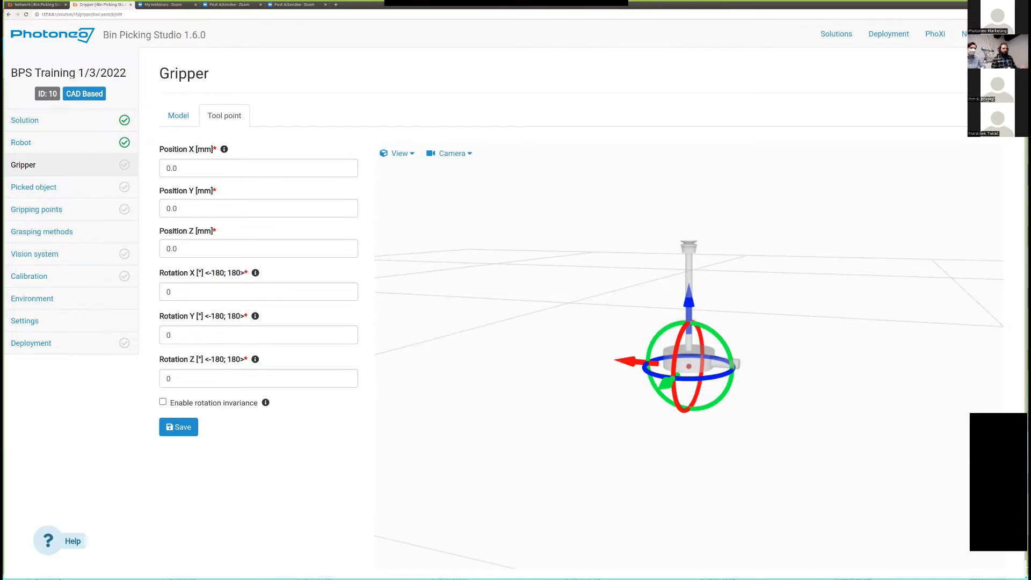
{"action": "left_click_drag", "start_coordinate": [774, 424], "coordinate": [709, 429]}
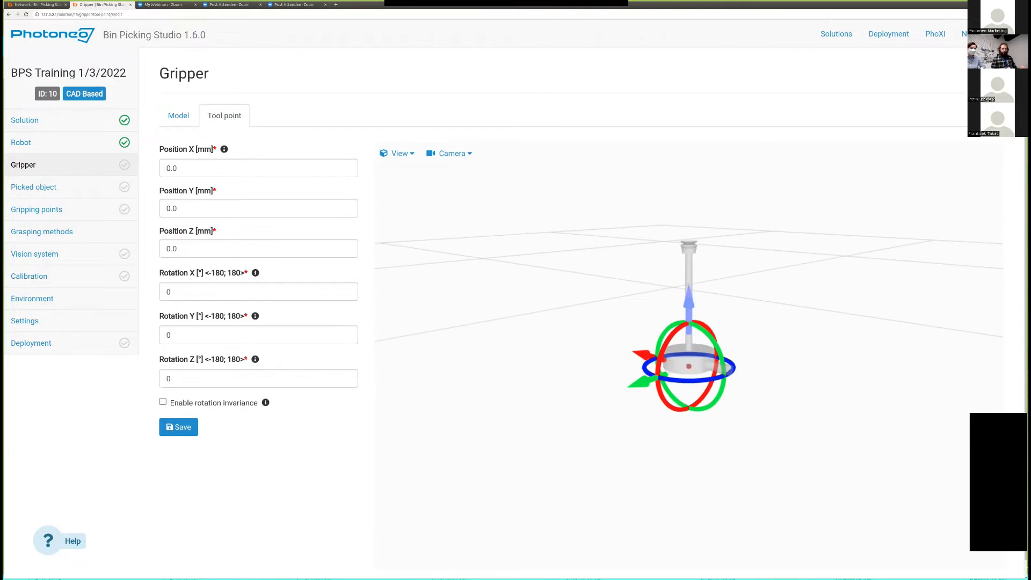
Try moving the tool point freehand along Z and sideways in X and Y, away from the gripper.
{"action": "left_click_drag", "start_coordinate": [689, 301], "coordinate": [689, 274]}
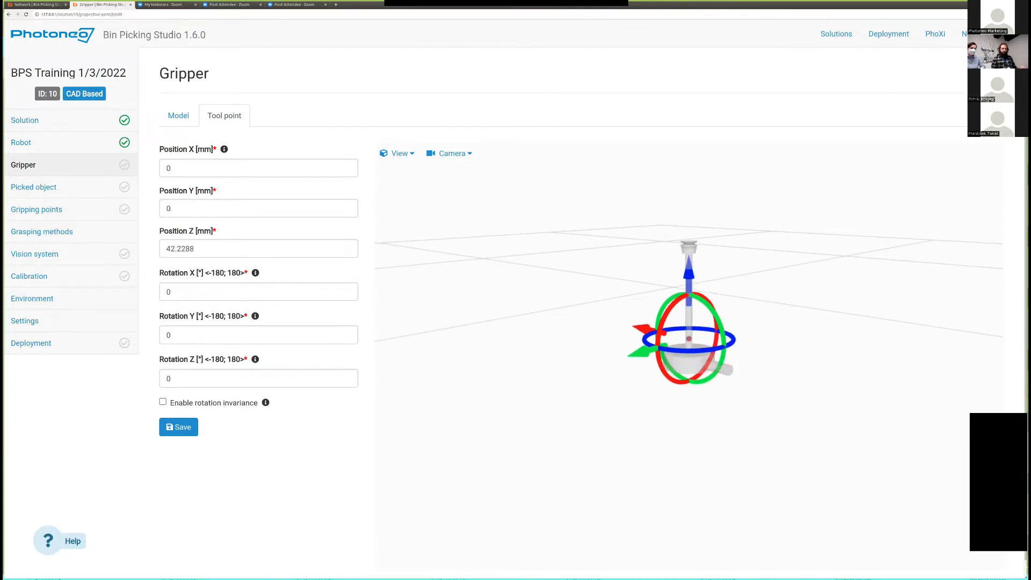
{"action": "left_click_drag", "start_coordinate": [641, 350], "coordinate": [534, 321]}
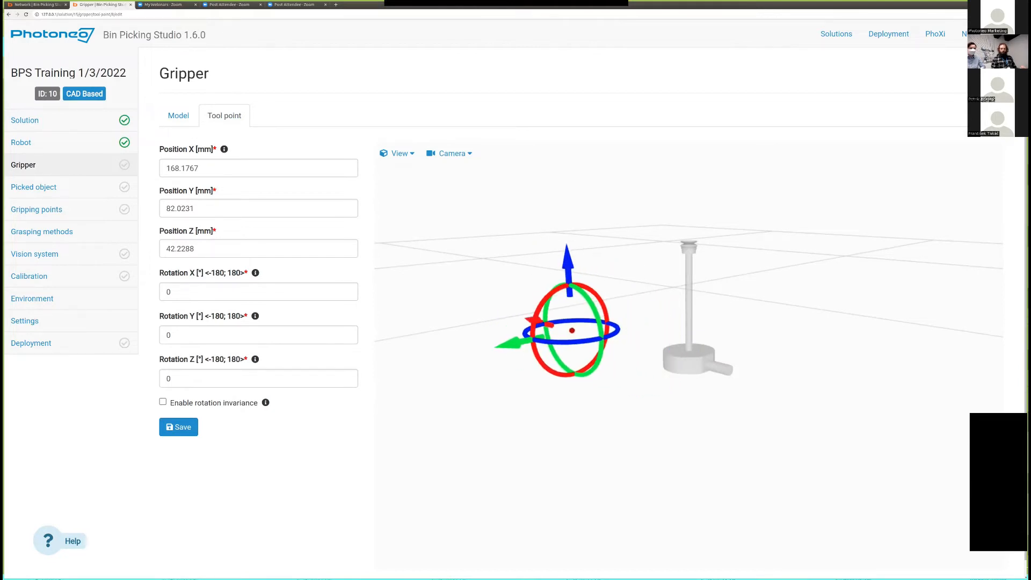
{"action": "mouse_move", "coordinate": [513, 342]}
{"action": "left_mouse_down"}
{"action": "mouse_move", "coordinate": [500, 344]}
{"action": "mouse_move", "coordinate": [540, 337]}
{"action": "left_mouse_up"}
{"action": "left_click_drag", "start_coordinate": [602, 408], "coordinate": [720, 443]}
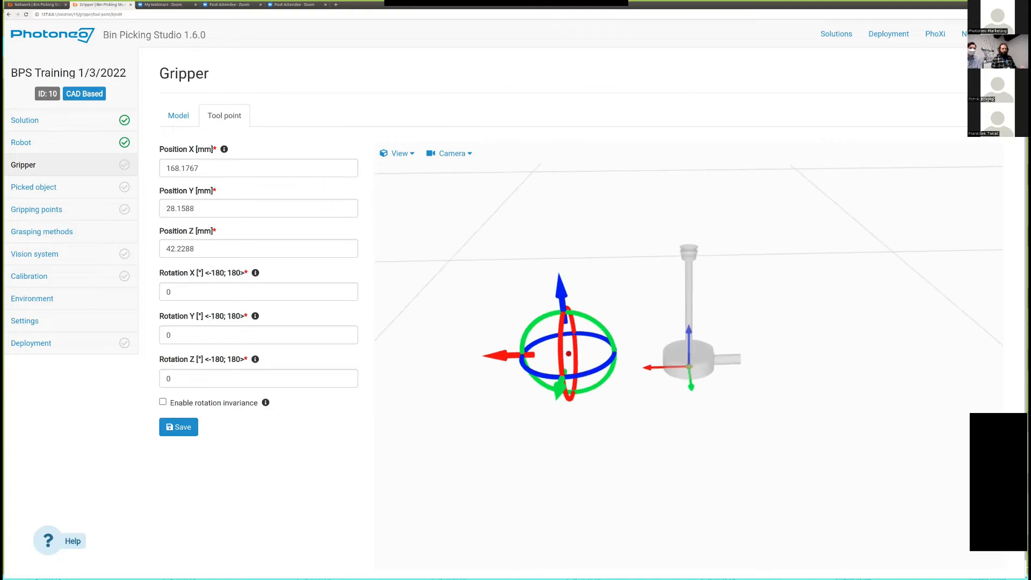
Reset the tool point's X, Y and Z positions to 0 mm.
{"action": "double_click", "coordinate": [183, 168]}
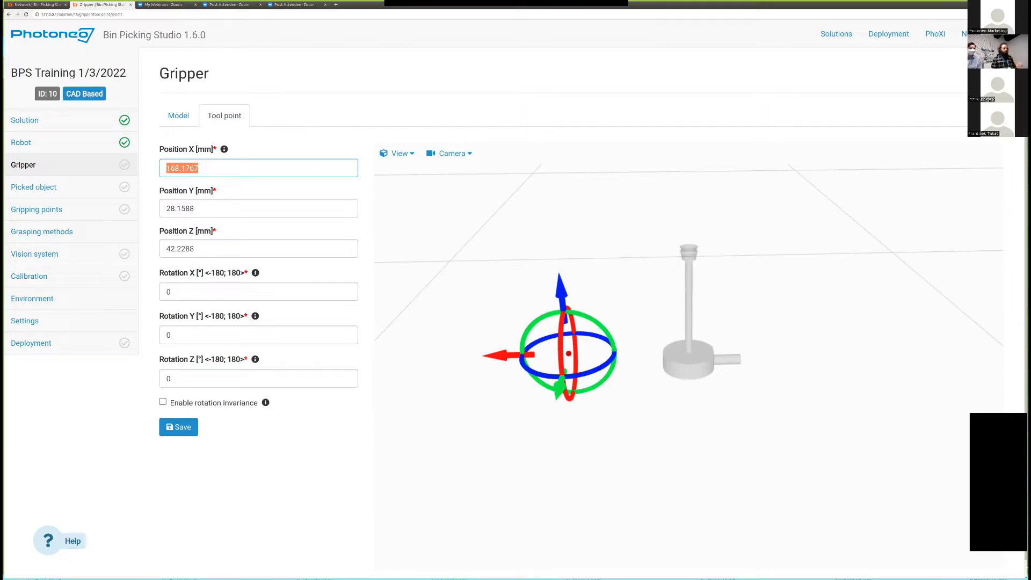
{"action": "type", "text": "0"}
{"action": "key", "text": "Tab"}
{"action": "type", "text": "0"}
{"action": "key", "text": "Tab"}
{"action": "type", "text": "0"}
{"action": "key", "text": "Tab"}
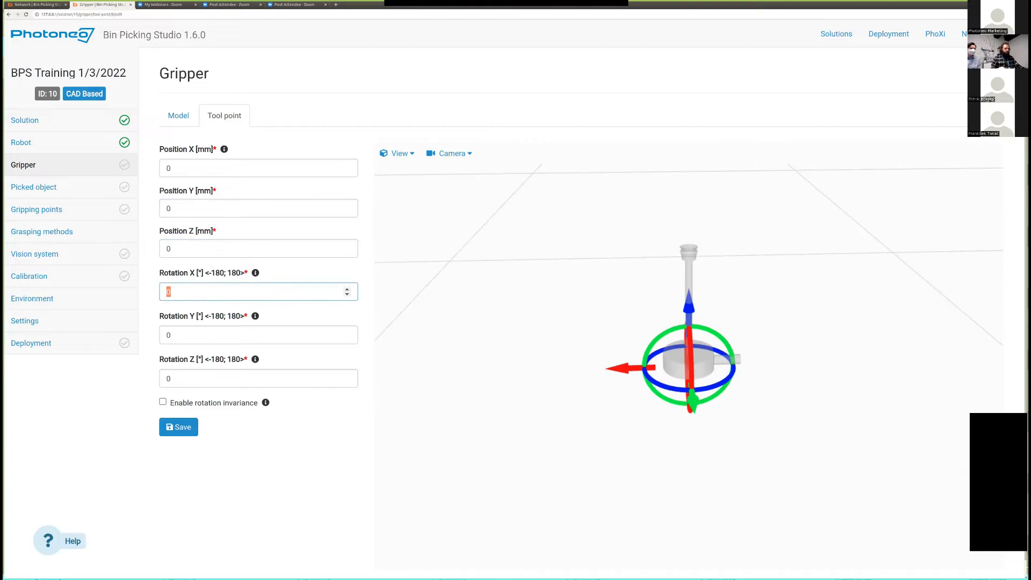
{"action": "left_click", "coordinate": [171, 168]}
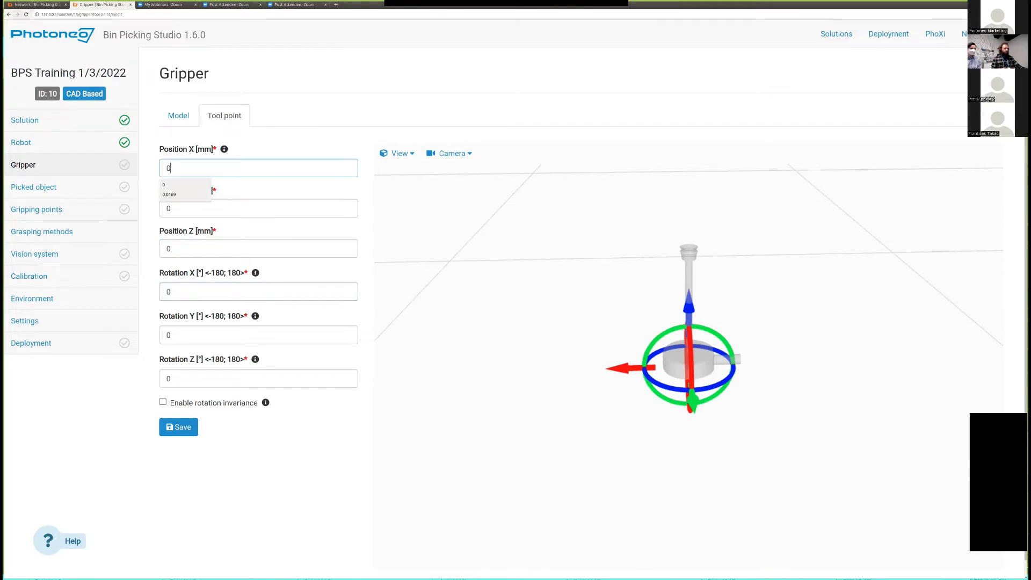
Raise the tool point along Z to about 167 mm, up to the gripper's suction cup.
{"action": "left_click_drag", "start_coordinate": [838, 371], "coordinate": [689, 215]}
{"action": "scroll", "coordinate": [693, 257], "scroll_direction": "down", "scroll_amount": 4}
{"action": "scroll", "coordinate": [693, 258], "scroll_direction": "down", "scroll_amount": 2}
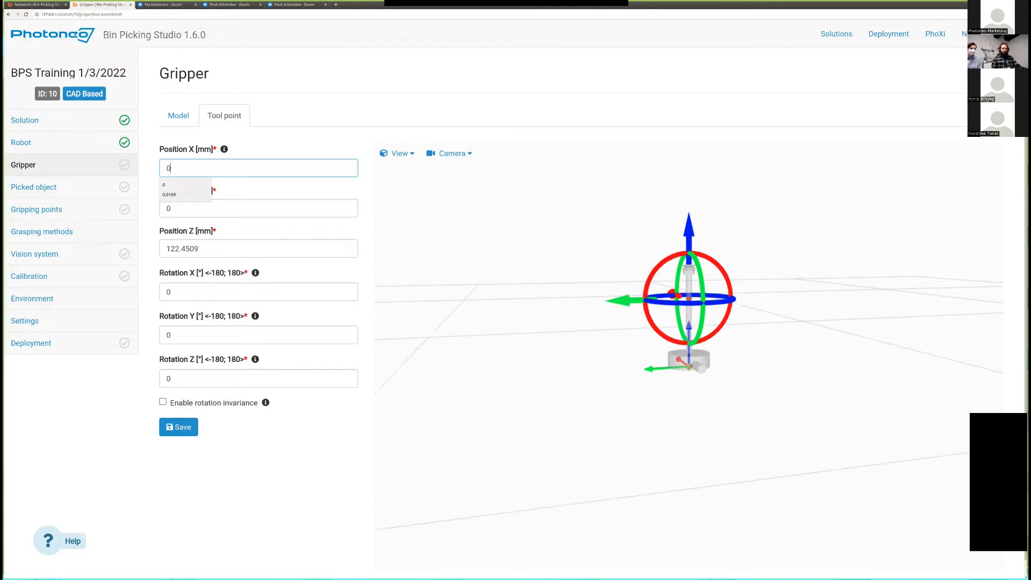
{"action": "scroll", "coordinate": [693, 258], "scroll_direction": "up", "scroll_amount": 6}
{"action": "middle_click_drag", "start_coordinate": [690, 291], "coordinate": [693, 426]}
{"action": "scroll", "coordinate": [693, 408], "scroll_direction": "up", "scroll_amount": 6}
{"action": "left_click_drag", "start_coordinate": [693, 414], "coordinate": [702, 377]}
{"action": "left_click_drag", "start_coordinate": [696, 342], "coordinate": [695, 247]}
{"action": "left_click_drag", "start_coordinate": [703, 386], "coordinate": [699, 414]}
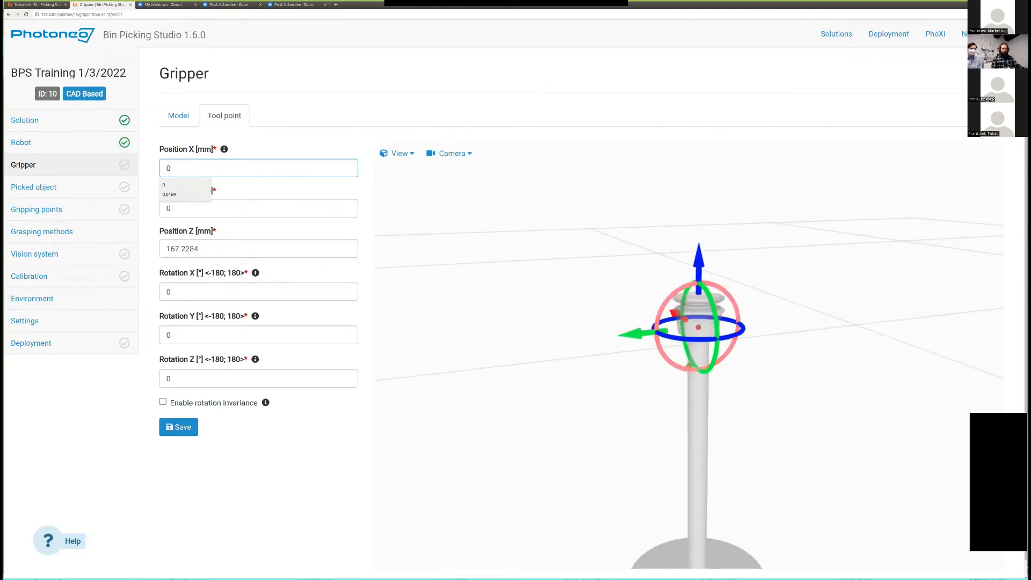
Fine-tune the tool point's Z position to about 178 mm, at the end of the suction cup.
{"action": "left_click_drag", "start_coordinate": [698, 268], "coordinate": [699, 246]}
{"action": "mouse_move", "coordinate": [752, 355]}
{"action": "left_mouse_down"}
{"action": "mouse_move", "coordinate": [685, 328]}
{"action": "mouse_move", "coordinate": [749, 346]}
{"action": "mouse_move", "coordinate": [765, 338]}
{"action": "left_mouse_up"}
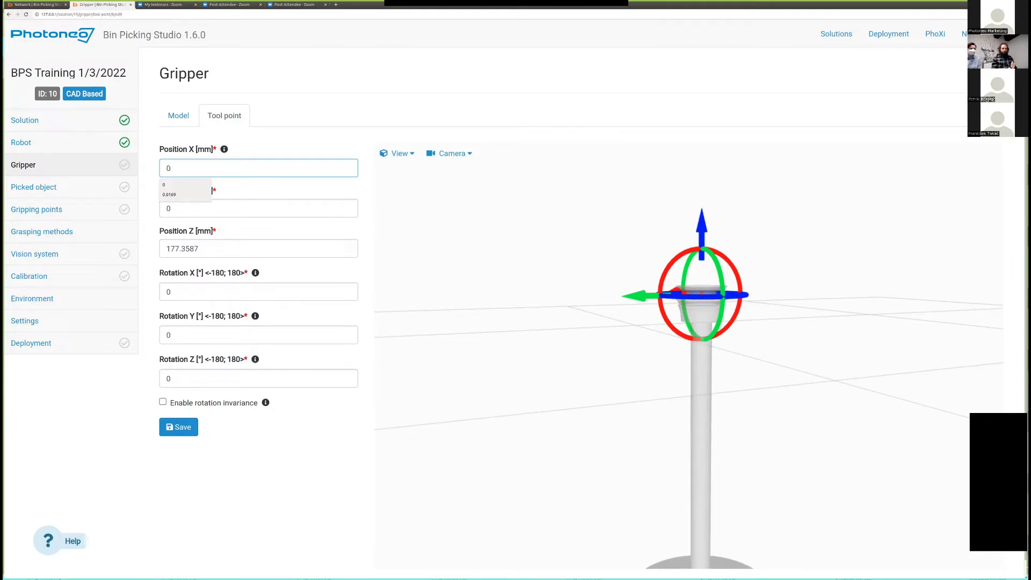
{"action": "left_click_drag", "start_coordinate": [701, 231], "coordinate": [702, 227]}
{"action": "mouse_move", "coordinate": [756, 252]}
{"action": "left_mouse_down"}
{"action": "mouse_move", "coordinate": [747, 234]}
{"action": "mouse_move", "coordinate": [748, 249]}
{"action": "left_mouse_up"}
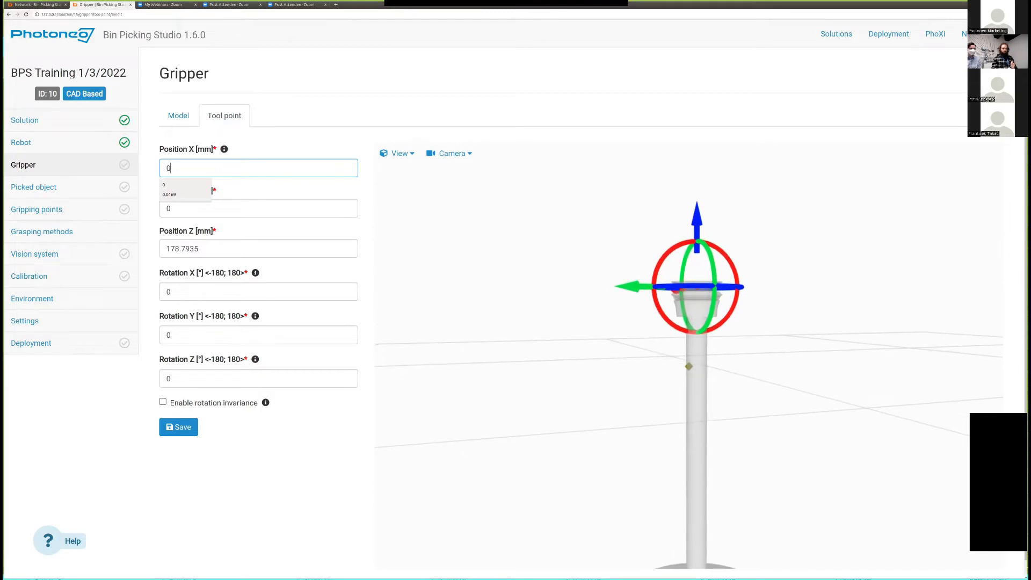
{"action": "left_click_drag", "start_coordinate": [698, 218], "coordinate": [697, 219]}
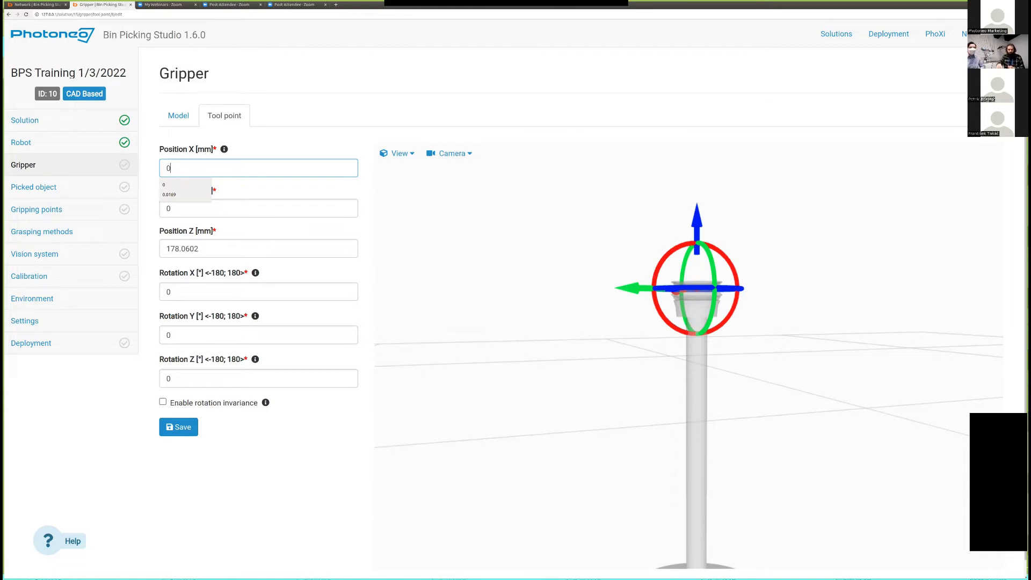
Raise the tool point slightly along Z and set its Z position to exactly 180 mm.
{"action": "left_click_drag", "start_coordinate": [698, 225], "coordinate": [697, 220]}
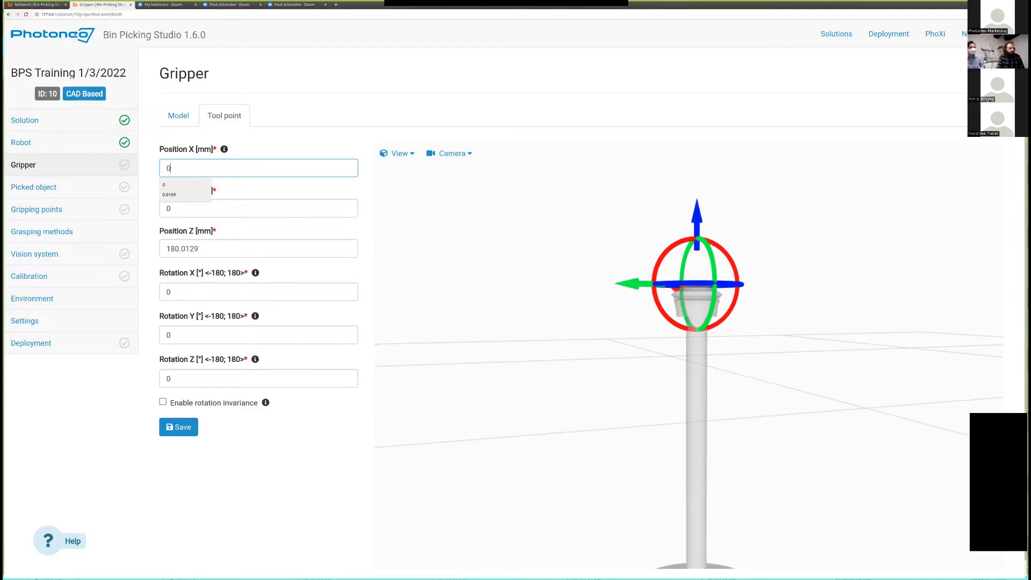
{"action": "key", "text": "Tab"}
{"action": "key", "text": "Tab"}
{"action": "type", "text": "180"}
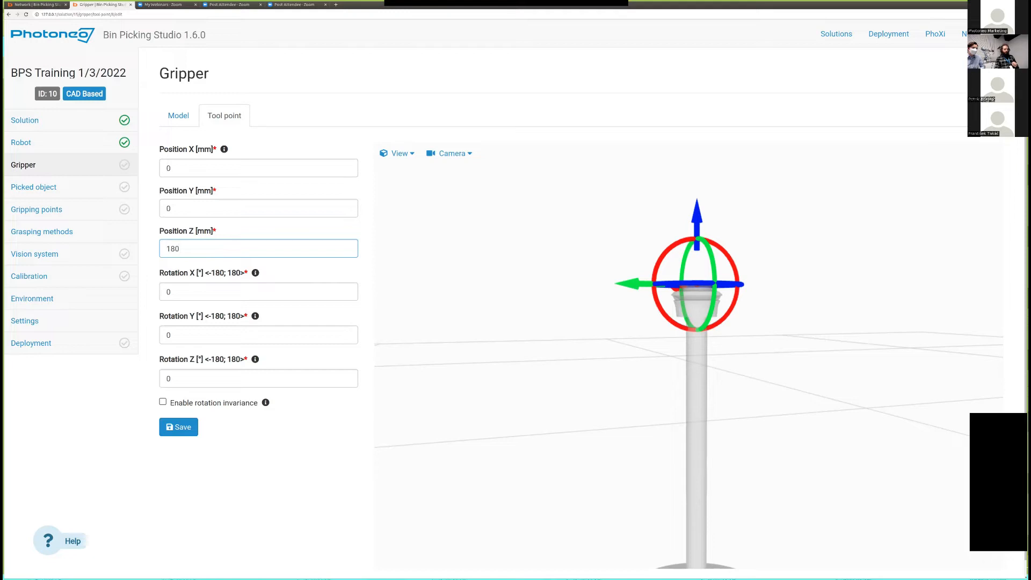
Enable rotation invariance around the Z-axis for the tool point and preview its poses from 0 through 7.
{"action": "left_click", "coordinate": [163, 402]}
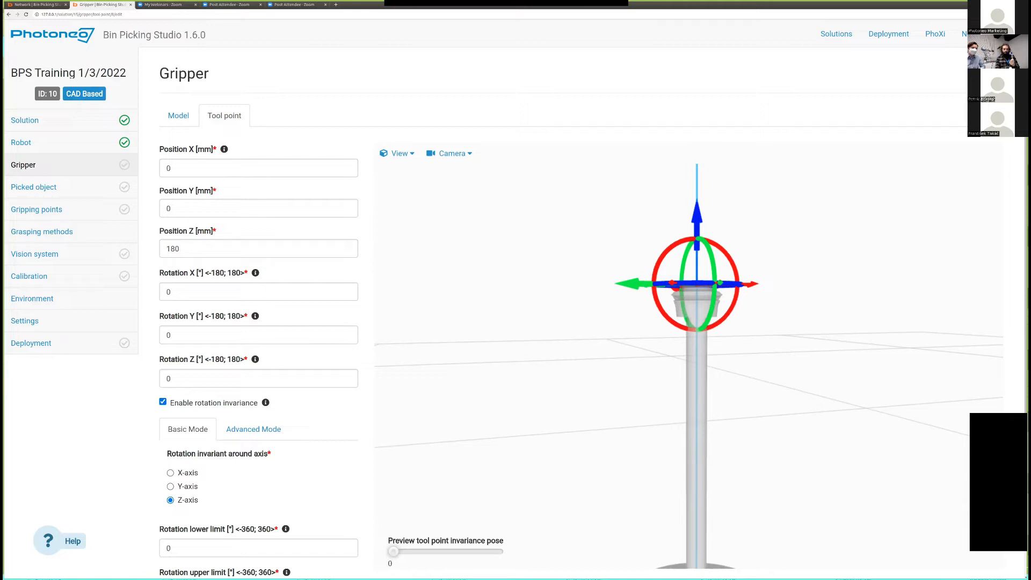
{"action": "scroll", "coordinate": [516, 301], "scroll_direction": "down", "scroll_amount": 3}
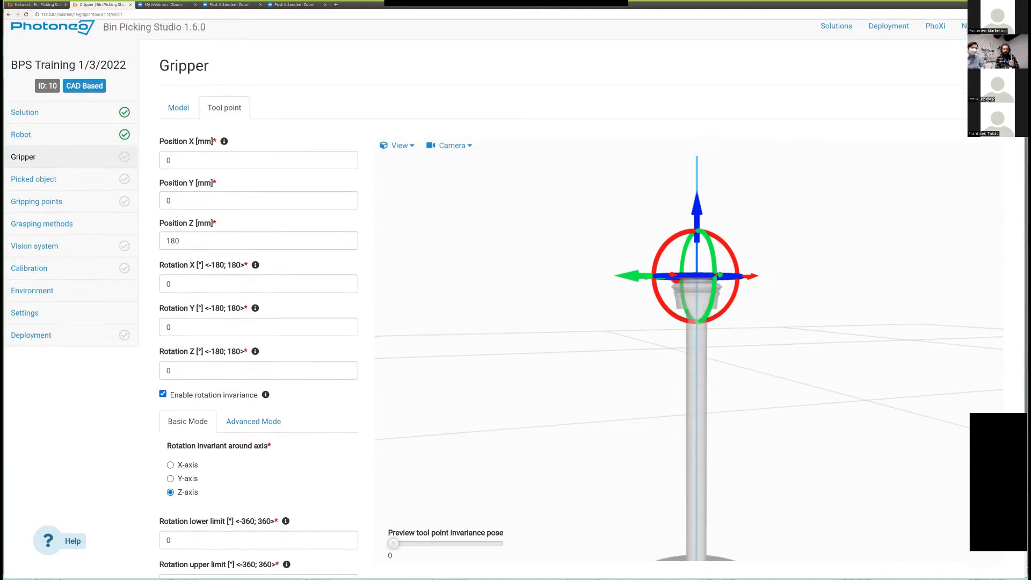
{"action": "scroll", "coordinate": [516, 301], "scroll_direction": "down", "scroll_amount": 1}
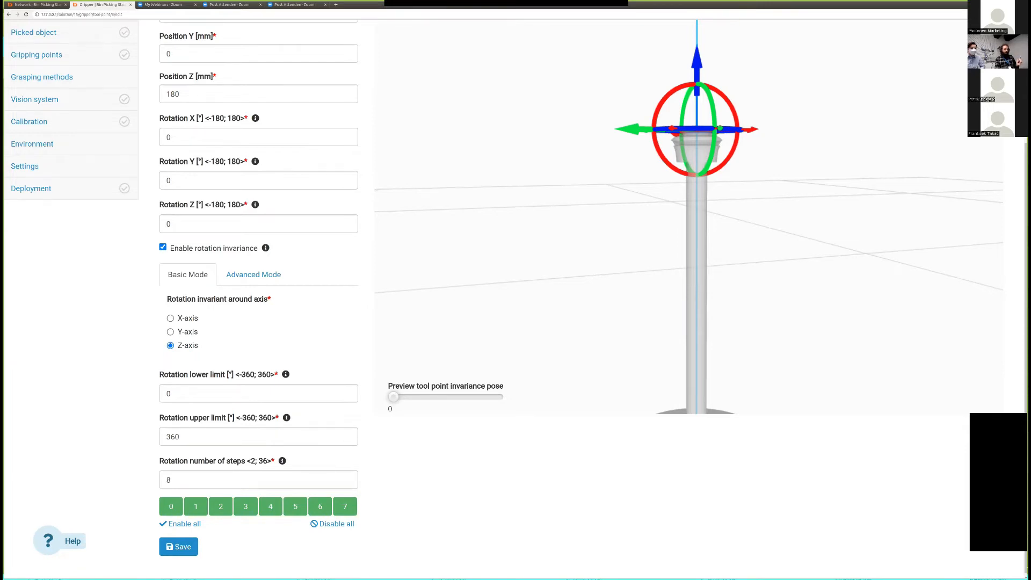
{"action": "left_click_drag", "start_coordinate": [394, 397], "coordinate": [423, 397]}
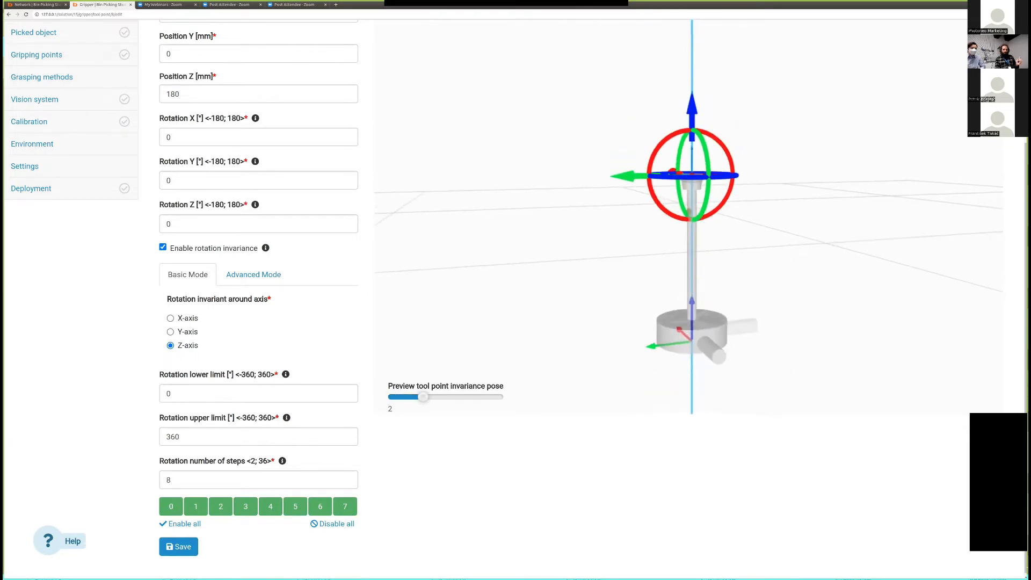
{"action": "left_click_drag", "start_coordinate": [423, 397], "coordinate": [499, 397]}
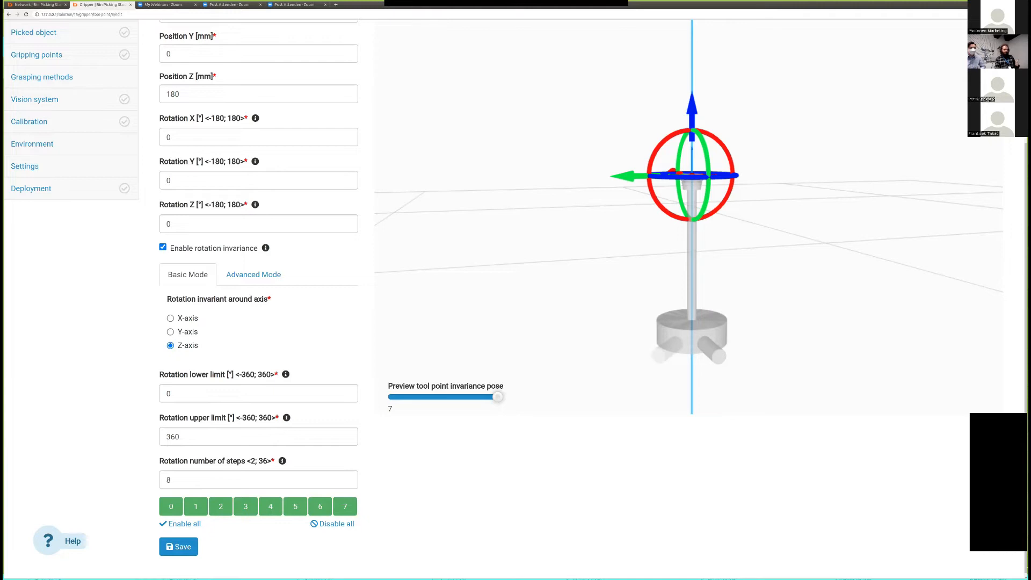
Try disabling and re-enabling rotation pose 3, and try 4 rotation steps before returning to 8.
{"action": "left_click", "coordinate": [246, 506]}
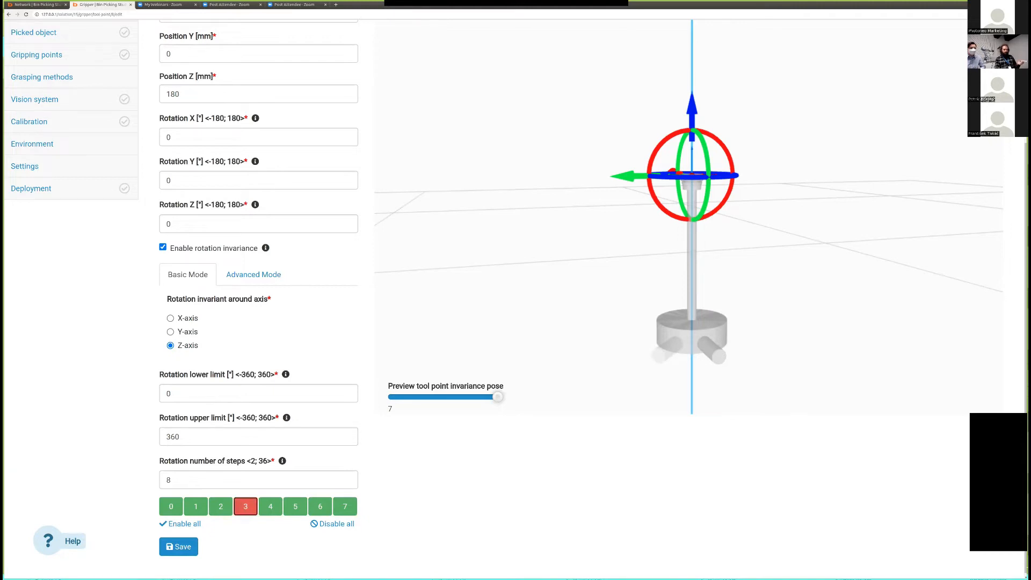
{"action": "left_click", "coordinate": [245, 506]}
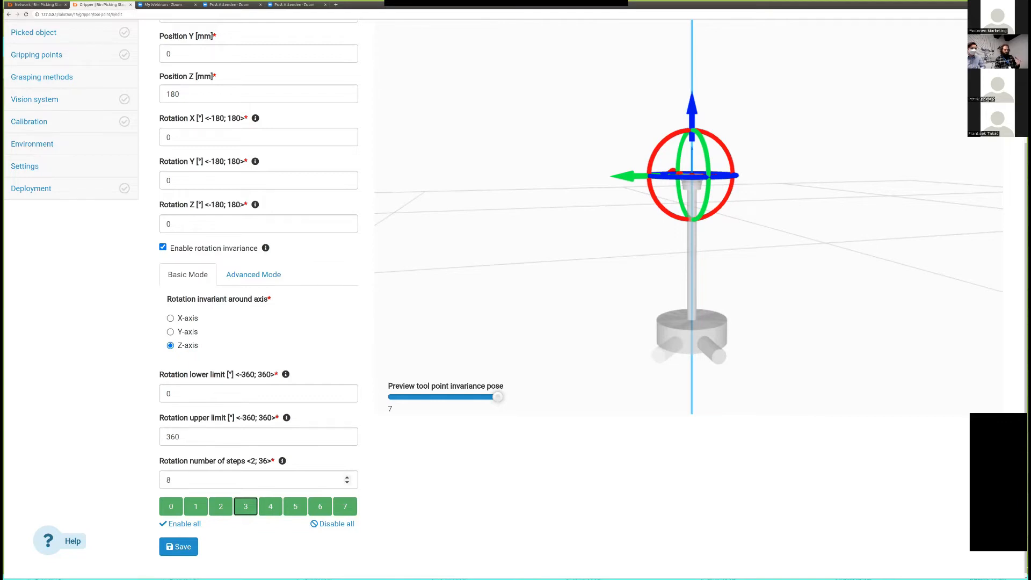
{"action": "left_click", "coordinate": [215, 479]}
{"action": "key", "text": "BackSpace"}
{"action": "type", "text": "4"}
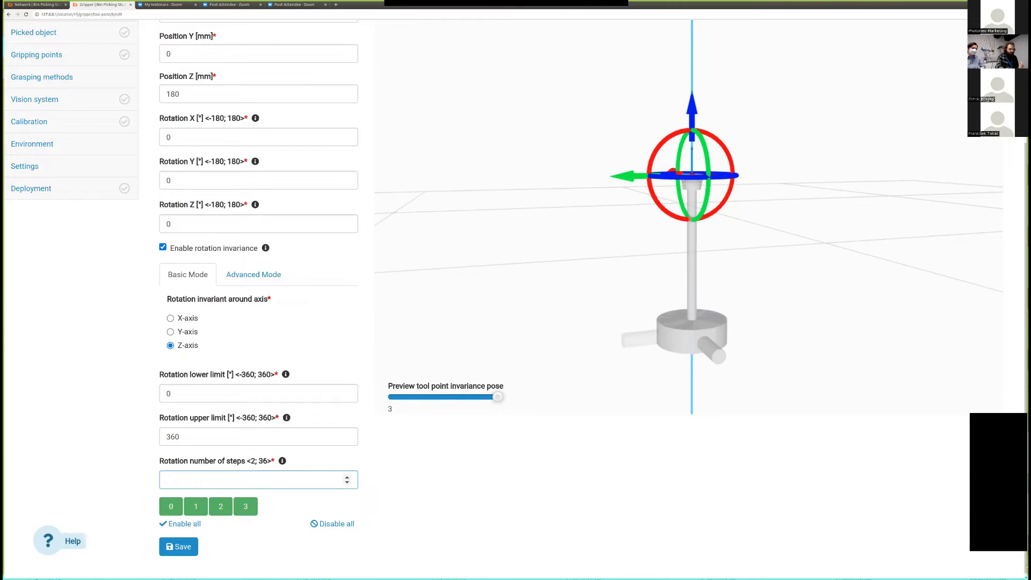
{"action": "type", "text": "8"}
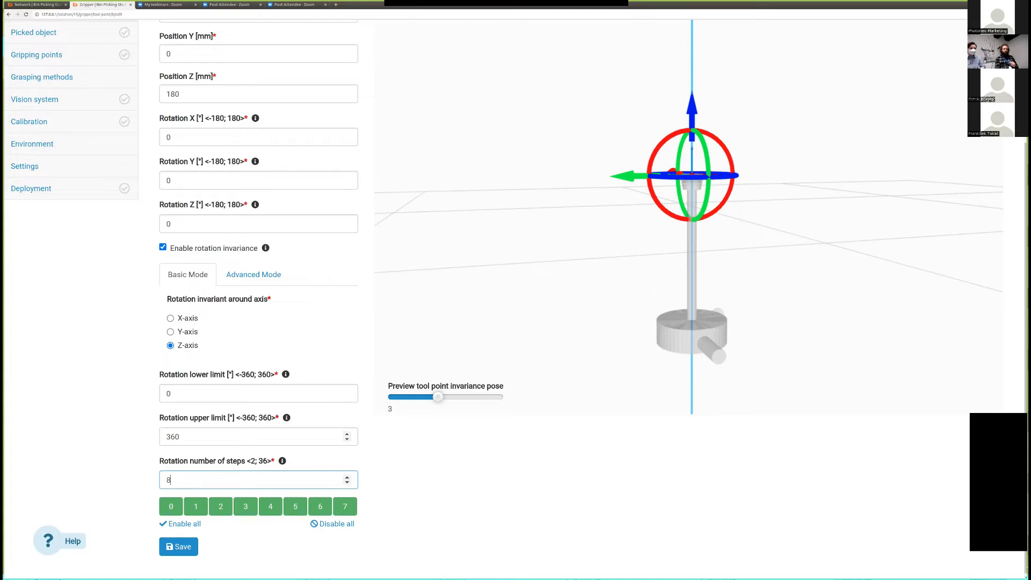
Save the tool point settings and the "Training vacuum" gripper model.
{"action": "left_click", "coordinate": [179, 546]}
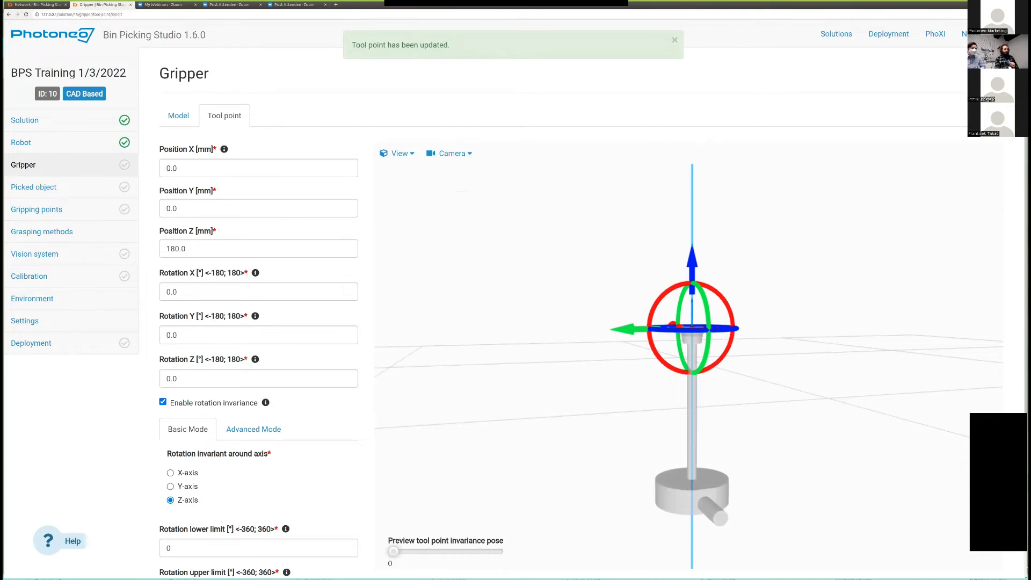
{"action": "left_click", "coordinate": [178, 115]}
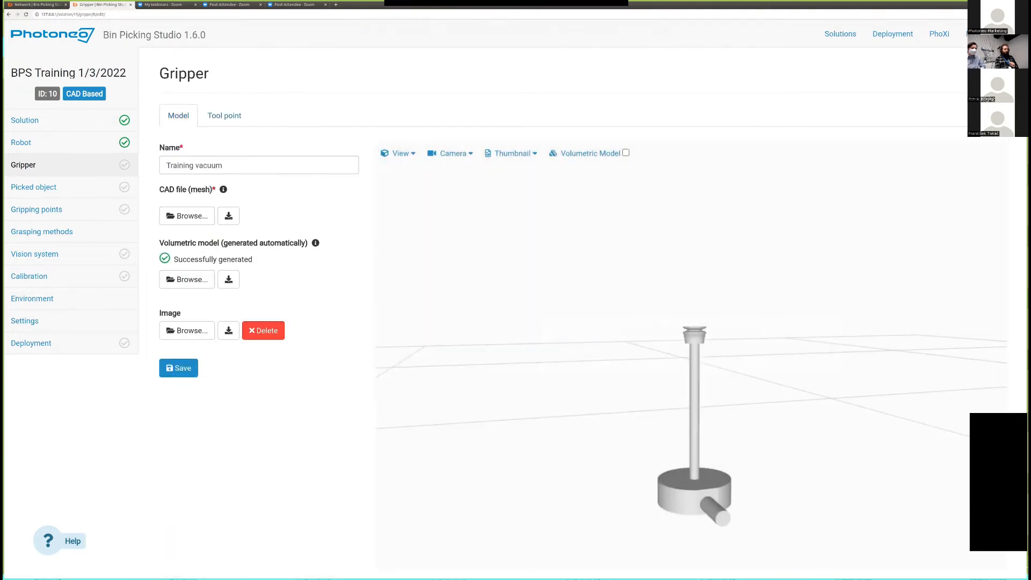
{"action": "left_click", "coordinate": [179, 368]}
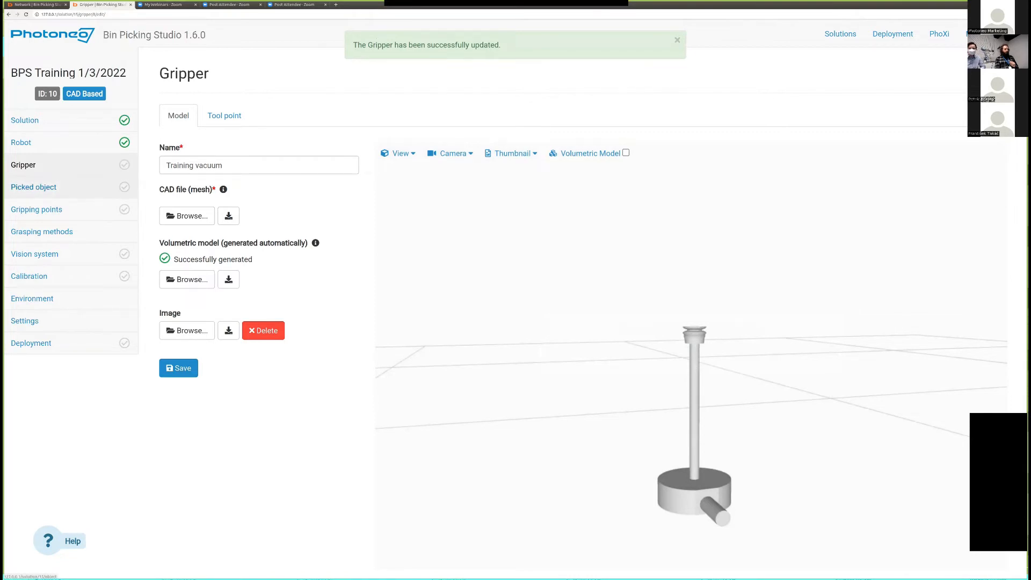
Add a picked object named "T fitting" with the plasticTfit CAD mesh, leaving the description empty, and save it.
{"action": "left_click", "coordinate": [33, 187]}
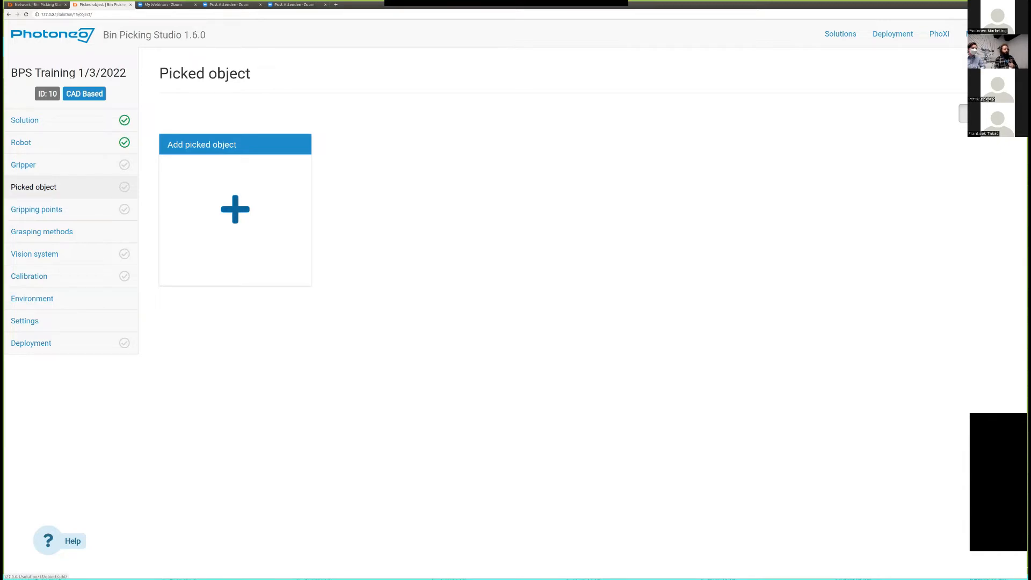
{"action": "left_click", "coordinate": [236, 209]}
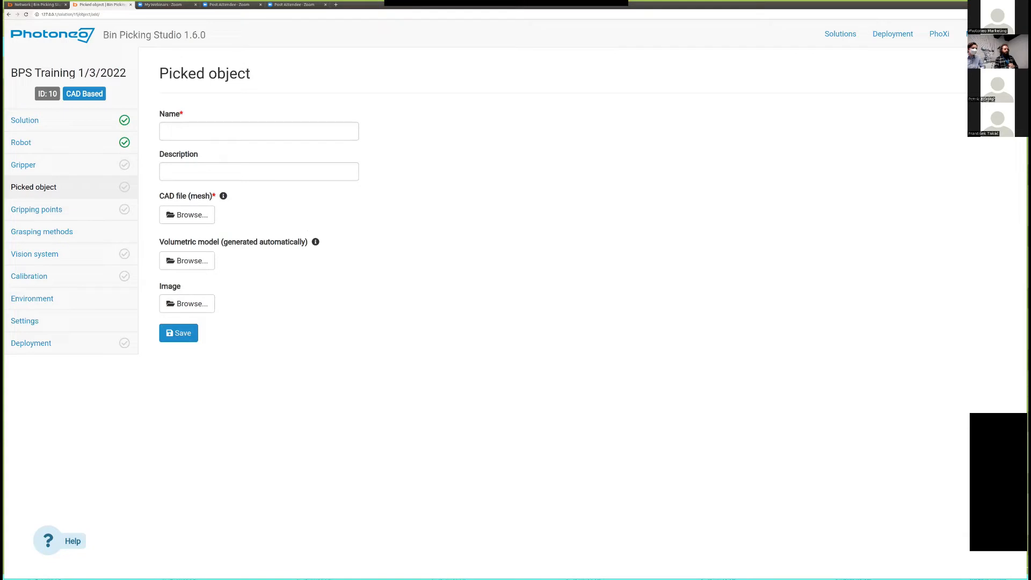
{"action": "left_click", "coordinate": [242, 132]}
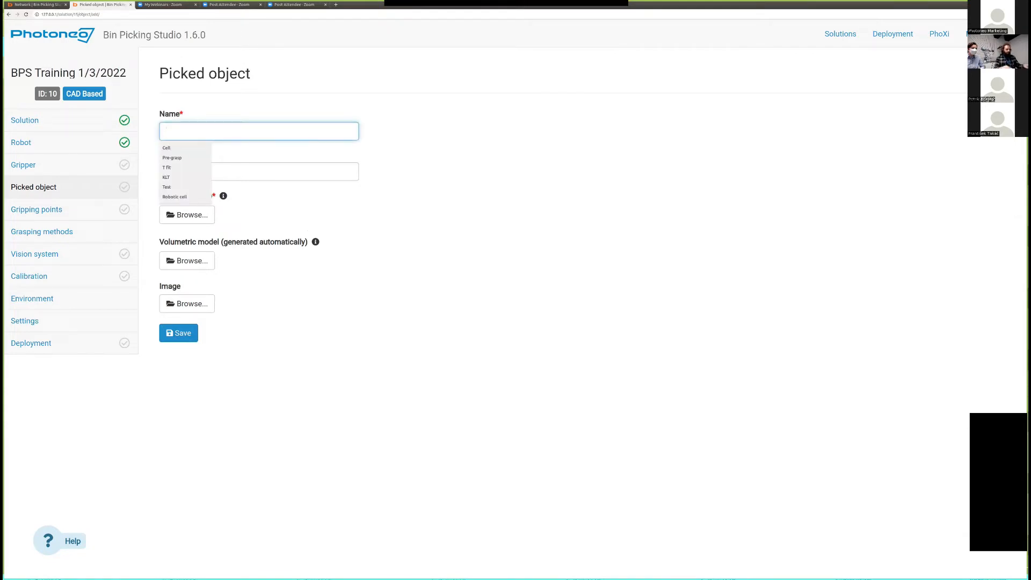
{"action": "type", "text": "T fitting"}
{"action": "key", "text": "Tab"}
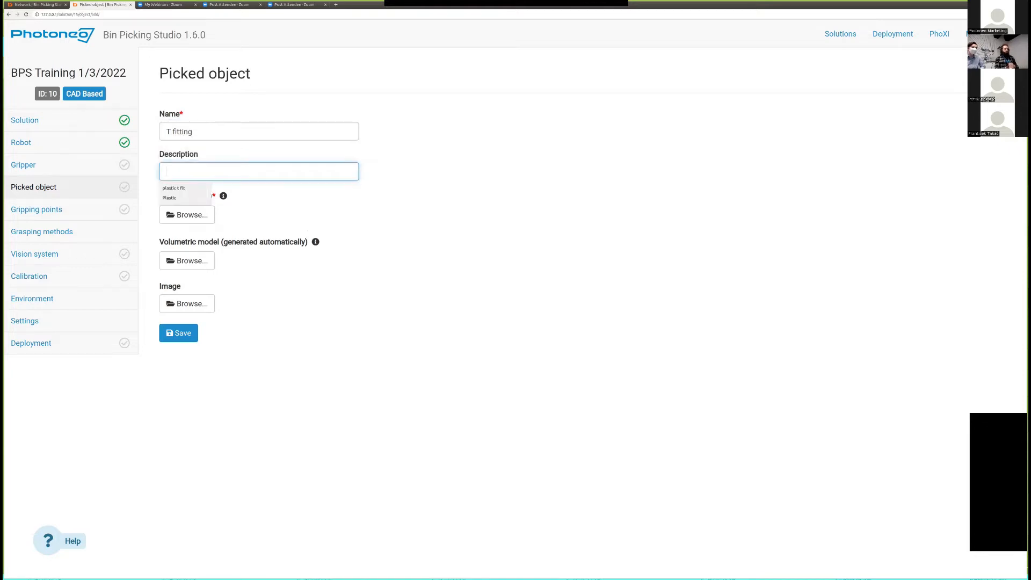
{"action": "key", "text": "Tab"}
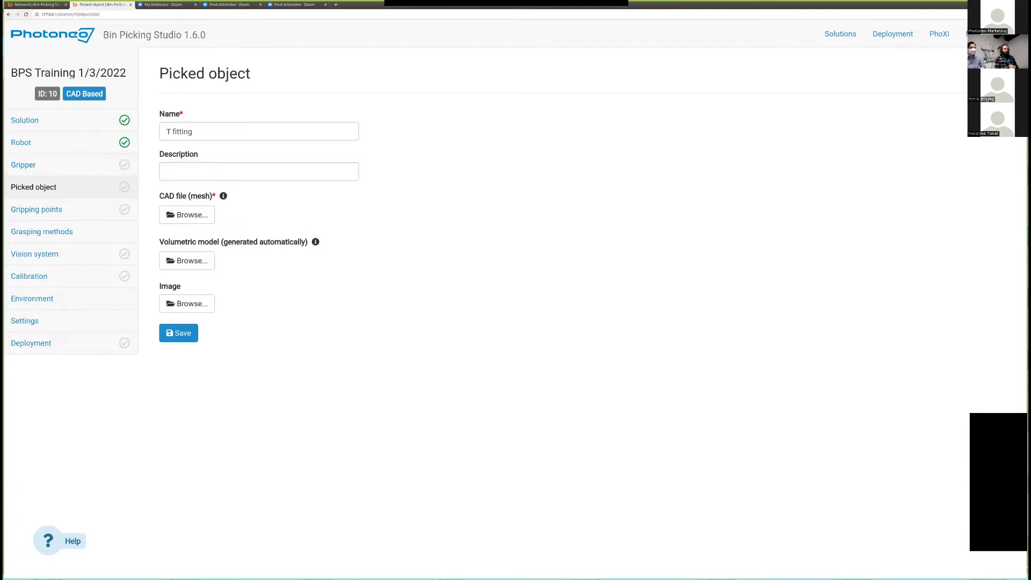
{"action": "left_click", "coordinate": [187, 215]}
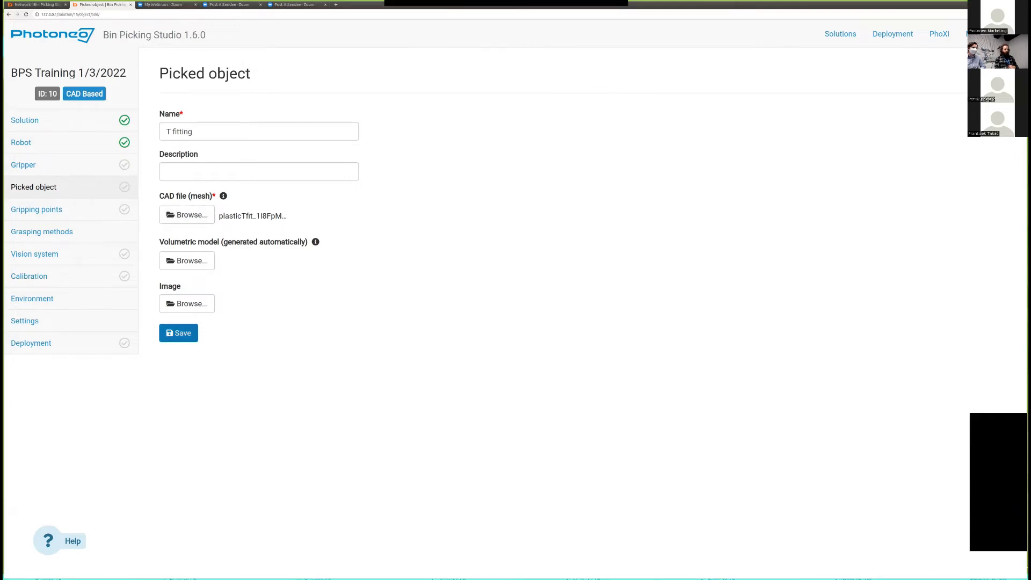
{"action": "left_click", "coordinate": [178, 333]}
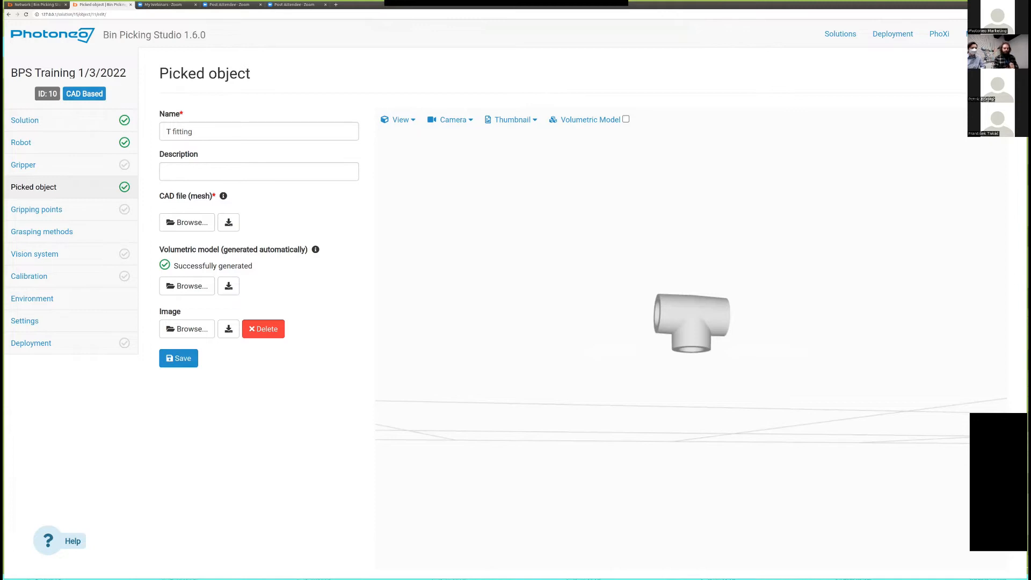
Set the T fitting's thumbnail to an angled view from above and save the picked object.
{"action": "left_click_drag", "start_coordinate": [692, 328], "coordinate": [662, 334]}
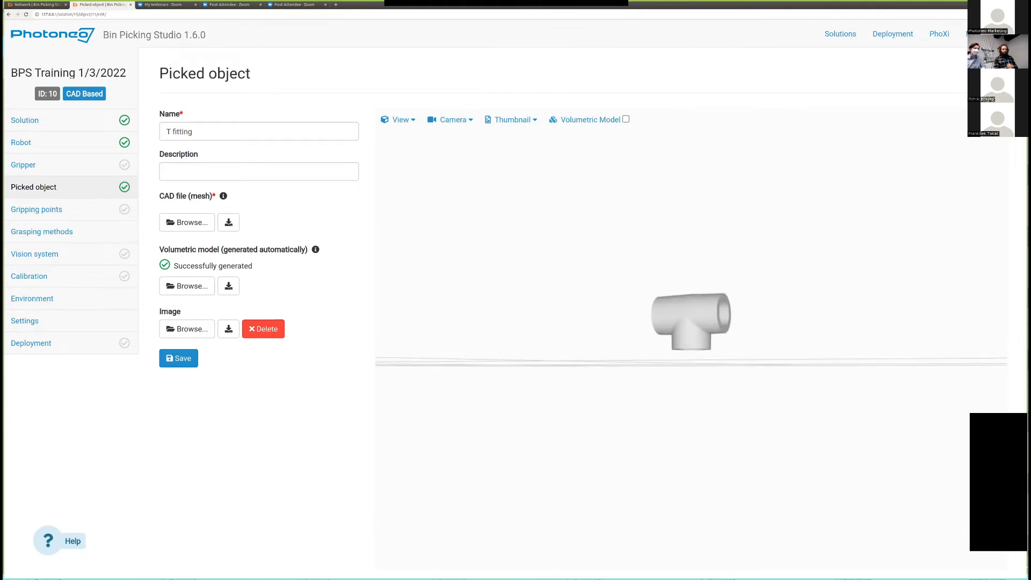
{"action": "left_click", "coordinate": [511, 120]}
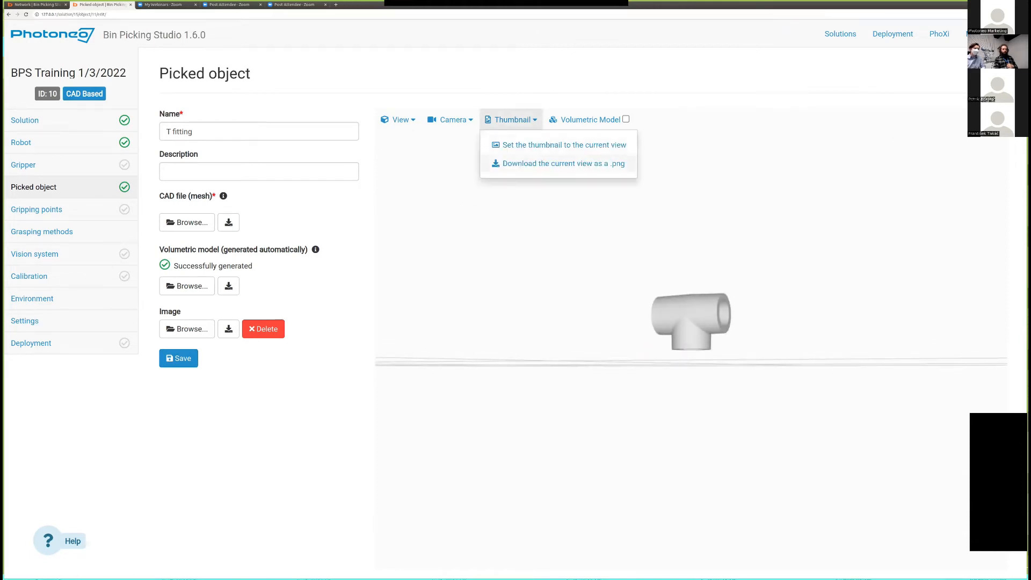
{"action": "left_click_drag", "start_coordinate": [666, 333], "coordinate": [722, 367]}
{"action": "left_click", "coordinate": [511, 119]}
{"action": "left_click", "coordinate": [564, 144]}
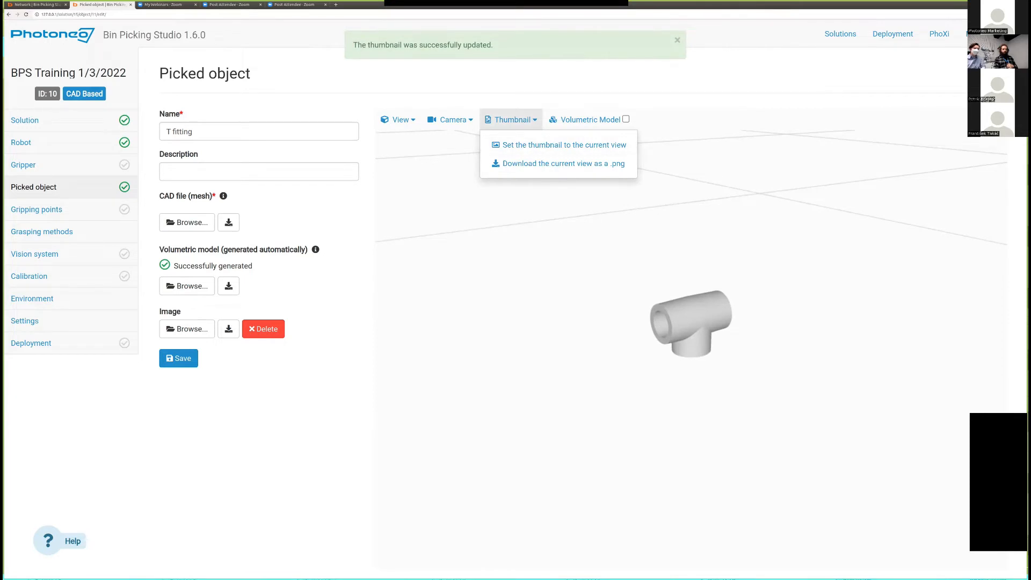
{"action": "left_click", "coordinate": [179, 358]}
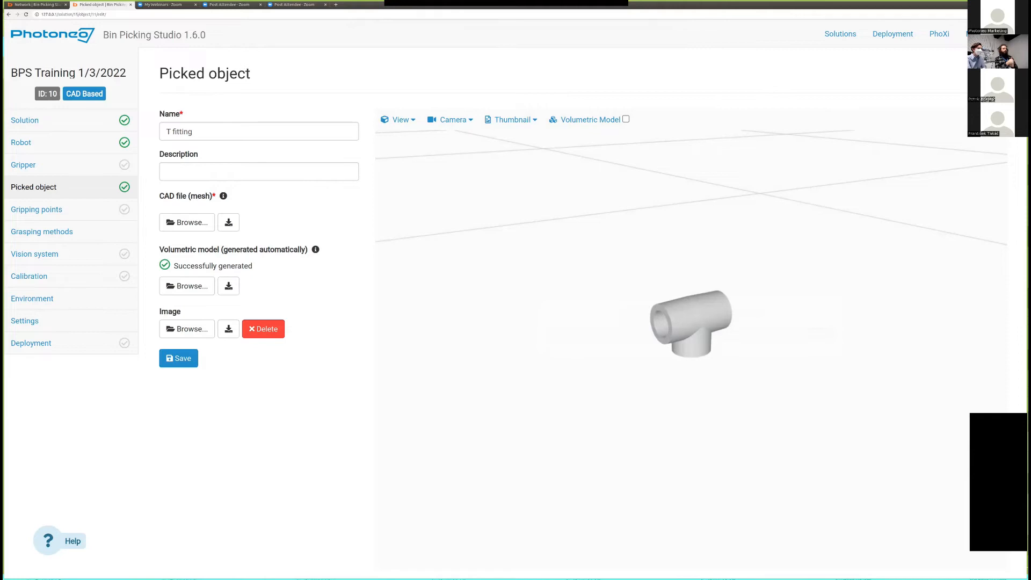
Select the "Training vacuum" gripper for the solution.
{"action": "left_click", "coordinate": [23, 165]}
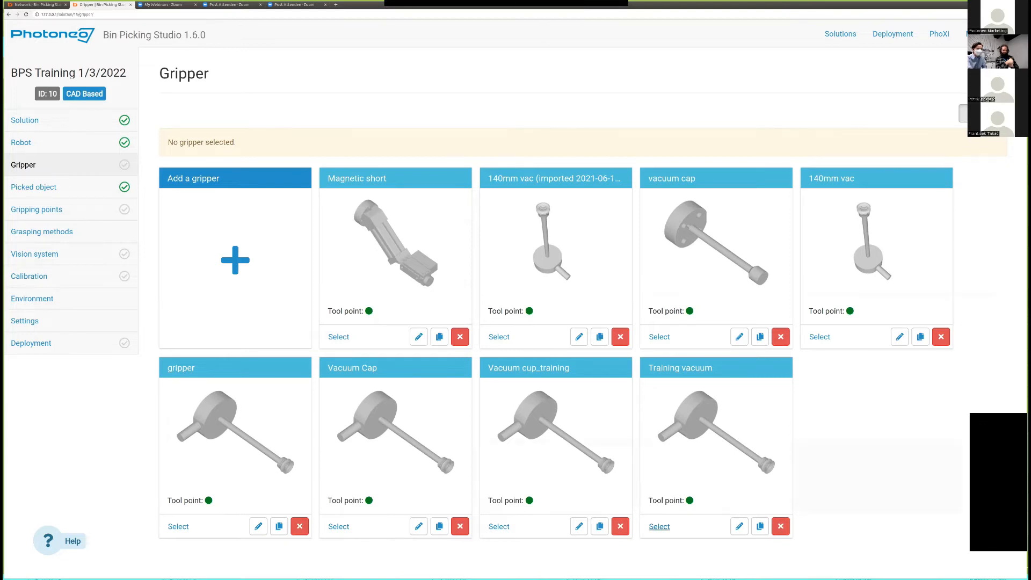
{"action": "left_click", "coordinate": [660, 526]}
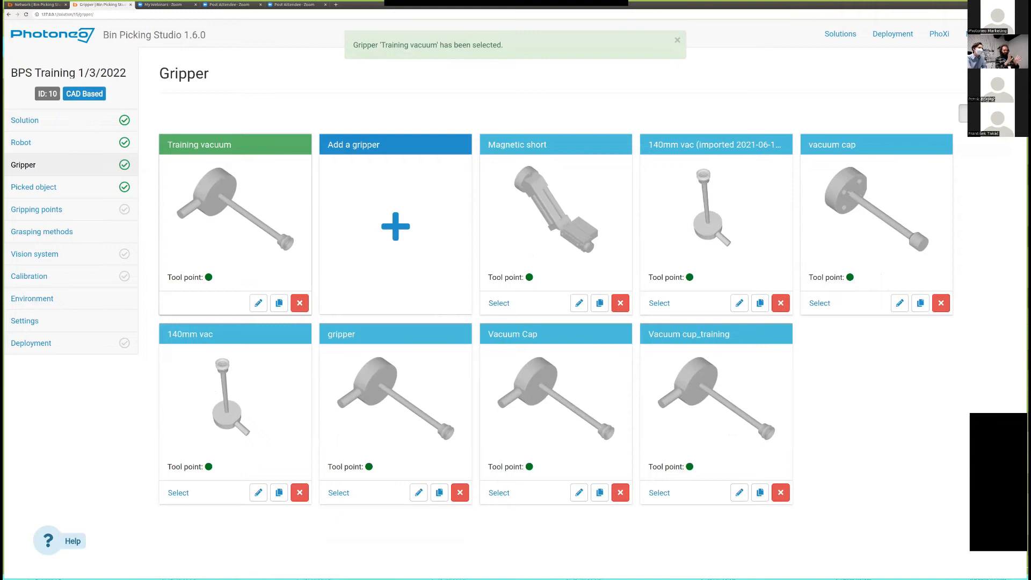
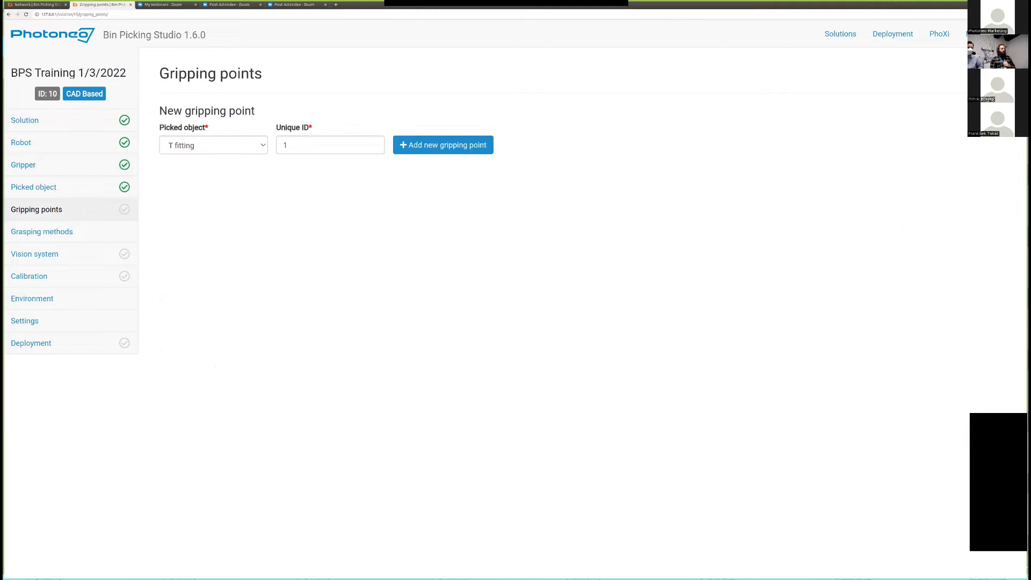
Add a new gripping point with unique ID 1 for the picked object T fitting.
{"action": "left_click", "coordinate": [213, 145]}
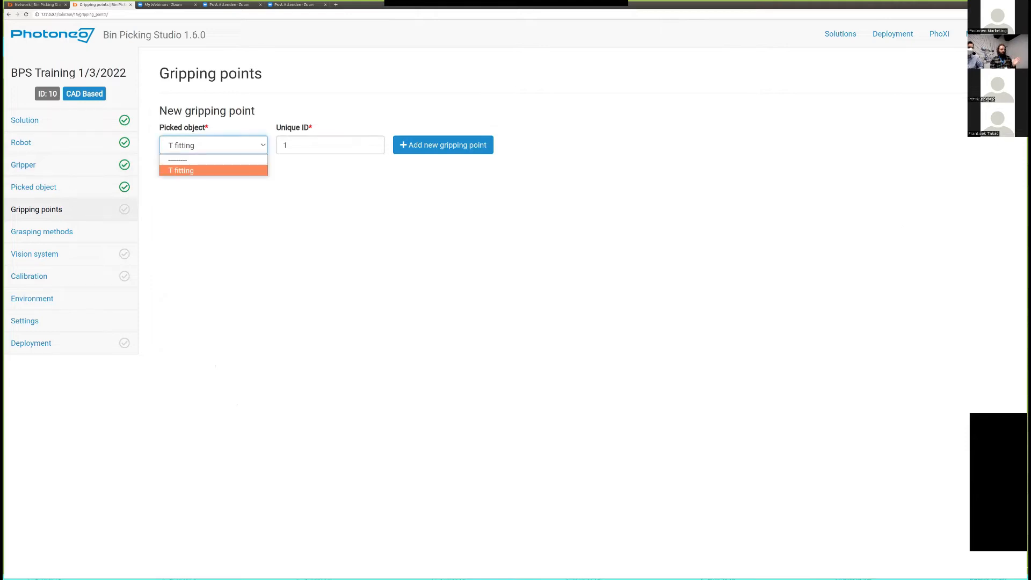
{"action": "left_click", "coordinate": [213, 171]}
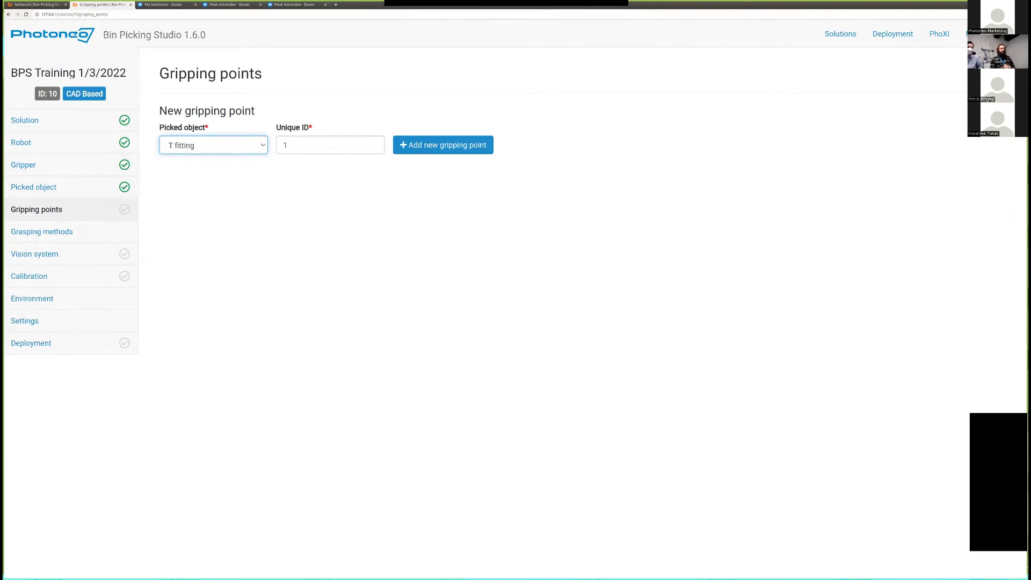
{"action": "left_click", "coordinate": [443, 145]}
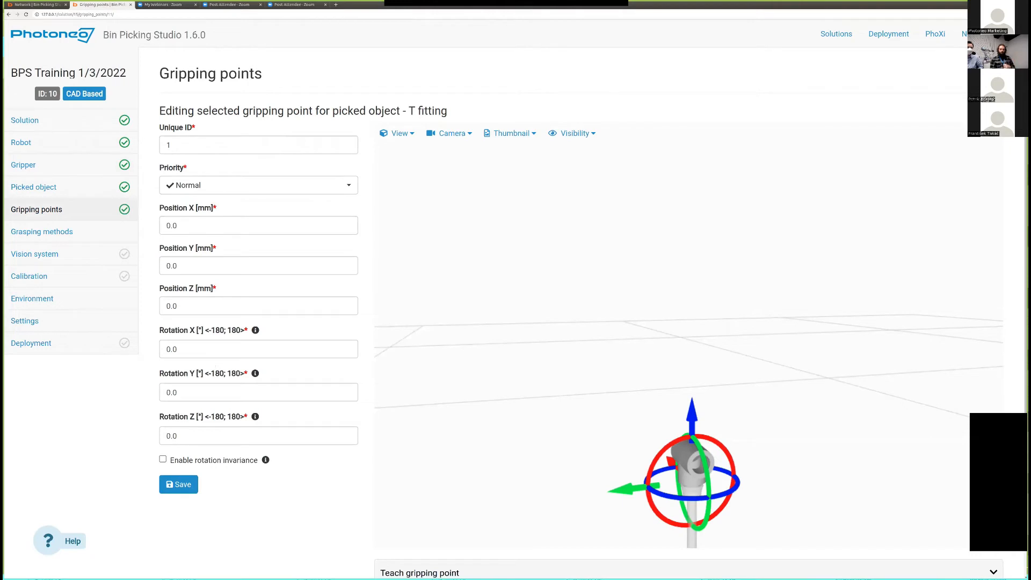
Set the gripping point's X rotation to 90° so the gripper approaches the T fitting from the side.
{"action": "scroll", "coordinate": [516, 301], "scroll_direction": "down", "scroll_amount": 1}
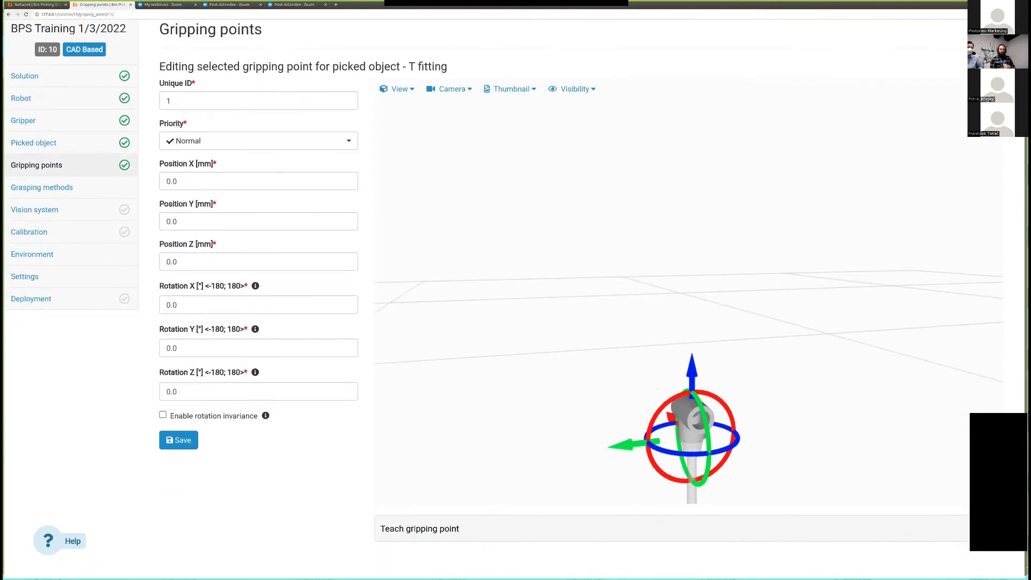
{"action": "mouse_move", "coordinate": [747, 414]}
{"action": "middle_mouse_down"}
{"action": "mouse_move", "coordinate": [691, 298]}
{"action": "mouse_move", "coordinate": [698, 247]}
{"action": "middle_mouse_up"}
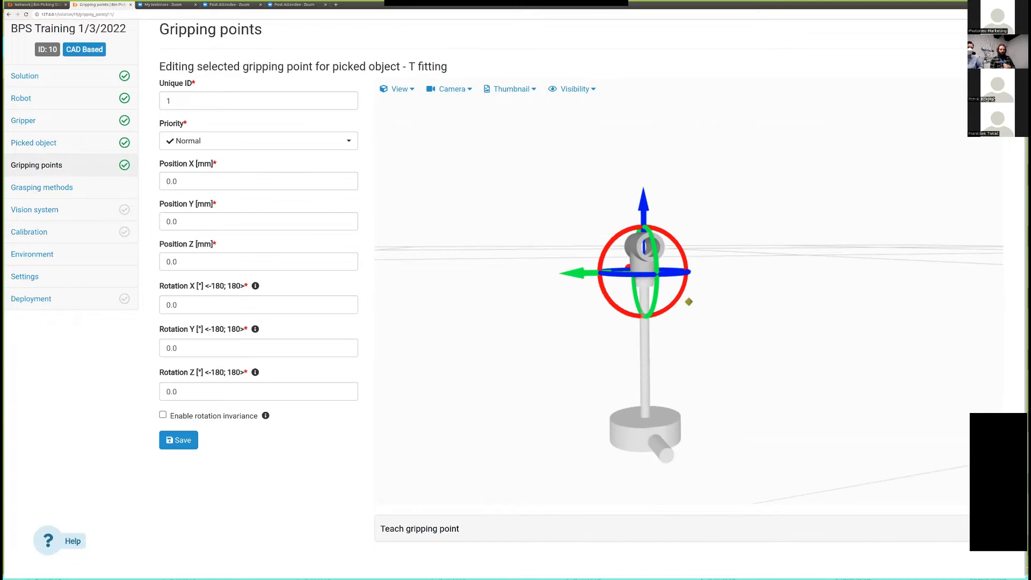
{"action": "mouse_move", "coordinate": [698, 268]}
{"action": "left_mouse_down"}
{"action": "mouse_move", "coordinate": [854, 264]}
{"action": "mouse_move", "coordinate": [537, 257]}
{"action": "mouse_move", "coordinate": [758, 263]}
{"action": "mouse_move", "coordinate": [739, 263]}
{"action": "mouse_move", "coordinate": [736, 282]}
{"action": "mouse_move", "coordinate": [736, 264]}
{"action": "mouse_move", "coordinate": [656, 260]}
{"action": "mouse_move", "coordinate": [744, 257]}
{"action": "mouse_move", "coordinate": [692, 277]}
{"action": "left_mouse_up"}
{"action": "scroll", "coordinate": [690, 302], "scroll_direction": "up", "scroll_amount": 7}
{"action": "scroll", "coordinate": [690, 302], "scroll_direction": "down", "scroll_amount": 5}
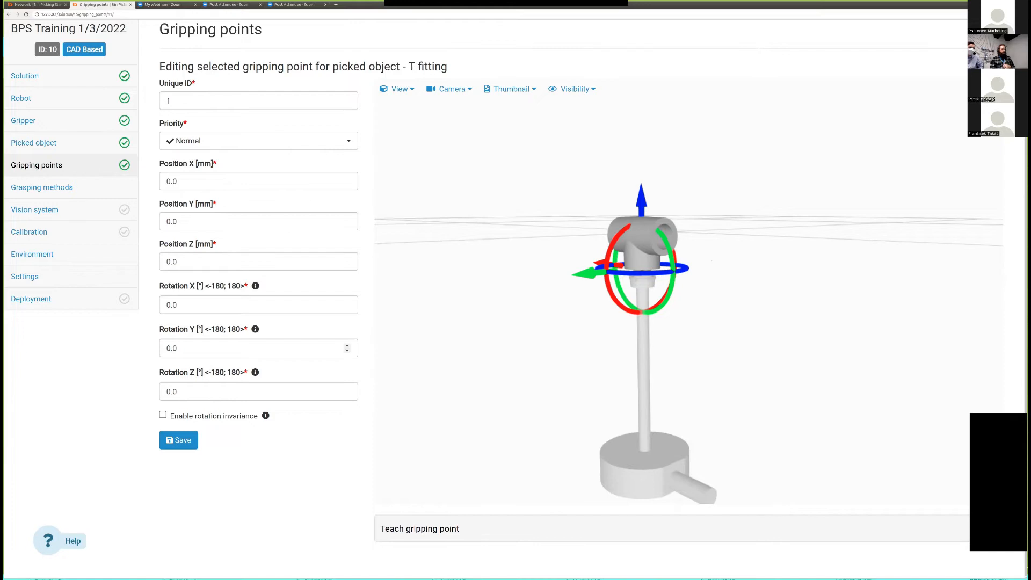
{"action": "double_click", "coordinate": [172, 305]}
{"action": "type", "text": "90"}
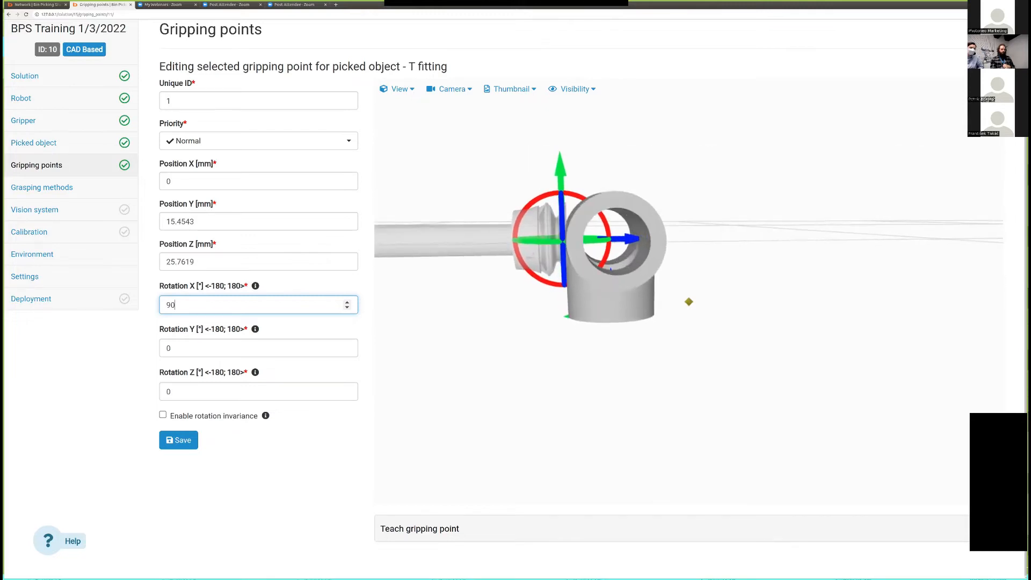
Move the gripping point along Y to 16.5423 mm and enable rotation invariance for it.
{"action": "left_click_drag", "start_coordinate": [629, 239], "coordinate": [627, 240]}
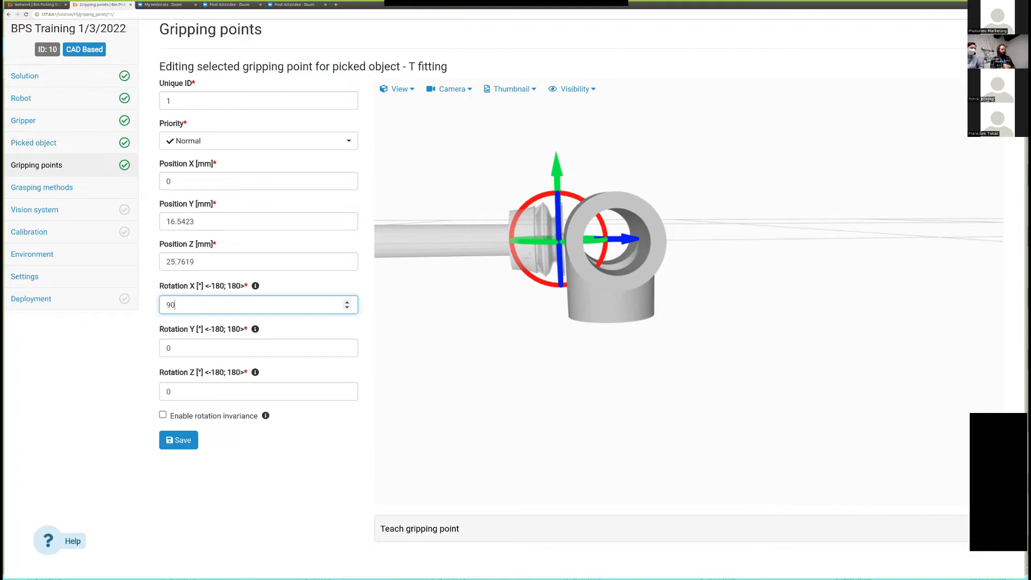
{"action": "left_click", "coordinate": [163, 415]}
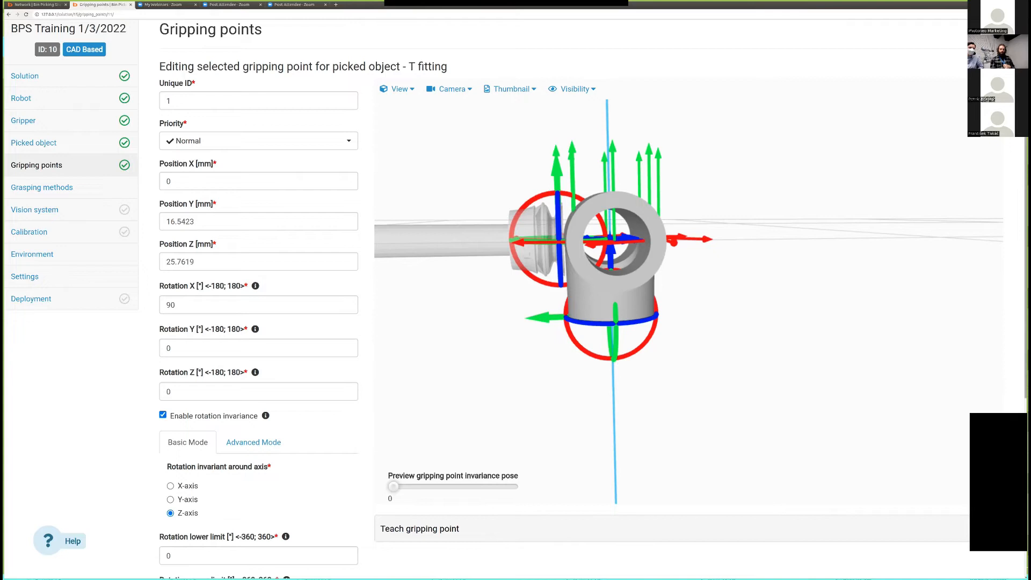
{"action": "scroll", "coordinate": [516, 301], "scroll_direction": "down", "scroll_amount": 1}
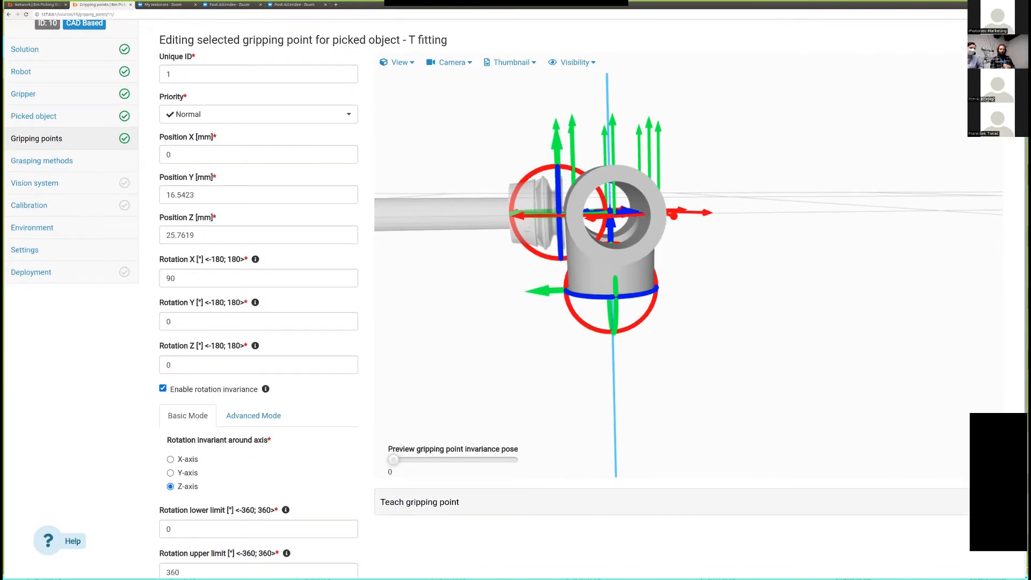
{"action": "scroll", "coordinate": [516, 301], "scroll_direction": "down", "scroll_amount": 4}
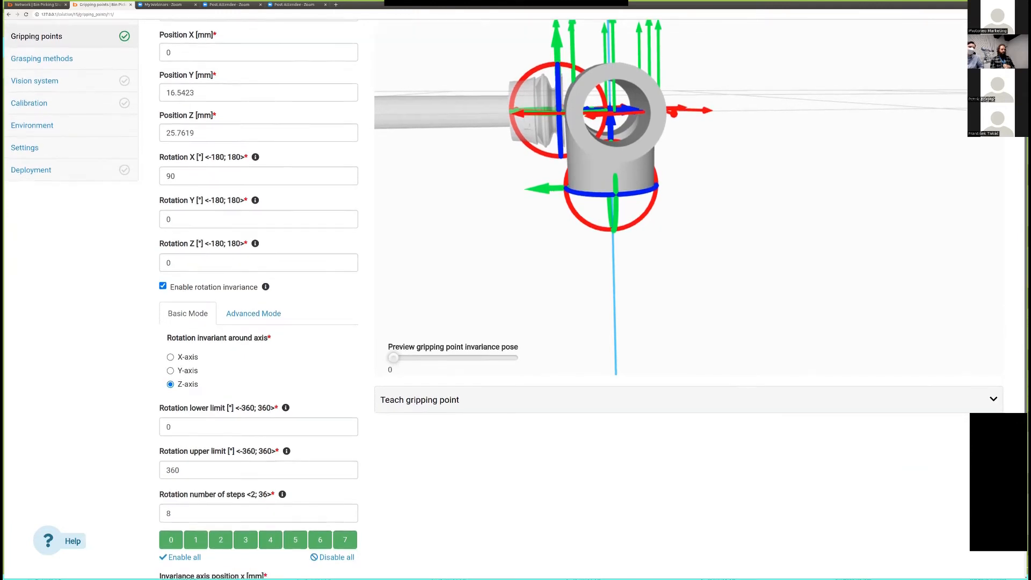
{"action": "scroll", "coordinate": [515, 300], "scroll_direction": "up", "scroll_amount": 3}
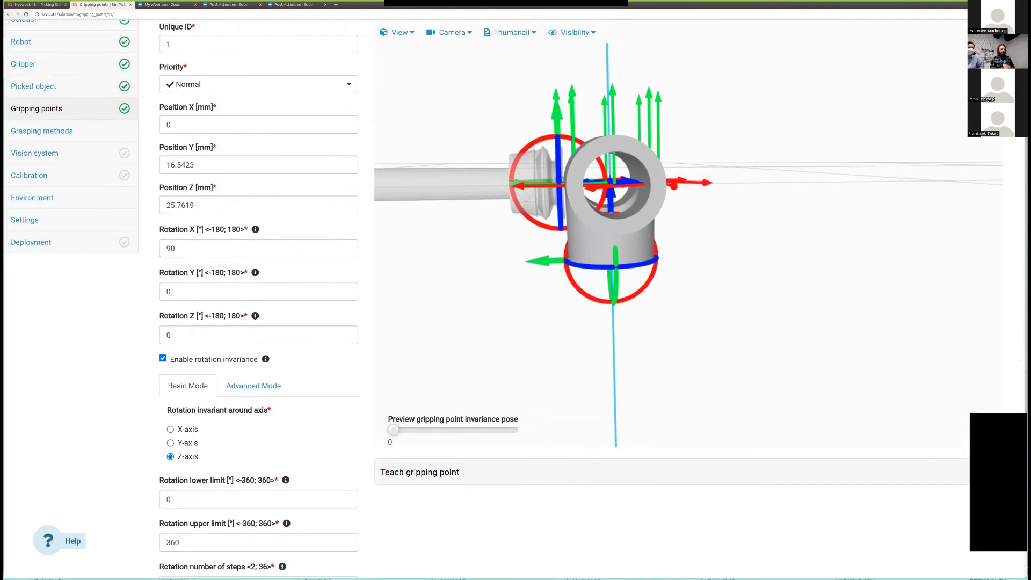
Compare invariance around the Z-axis and Y-axis in the pose preview, and set the gripping point's rotation invariance to the X-axis.
{"action": "mouse_move", "coordinate": [394, 430]}
{"action": "left_mouse_down"}
{"action": "mouse_move", "coordinate": [461, 430]}
{"action": "mouse_move", "coordinate": [394, 431]}
{"action": "mouse_move", "coordinate": [411, 431]}
{"action": "left_mouse_up"}
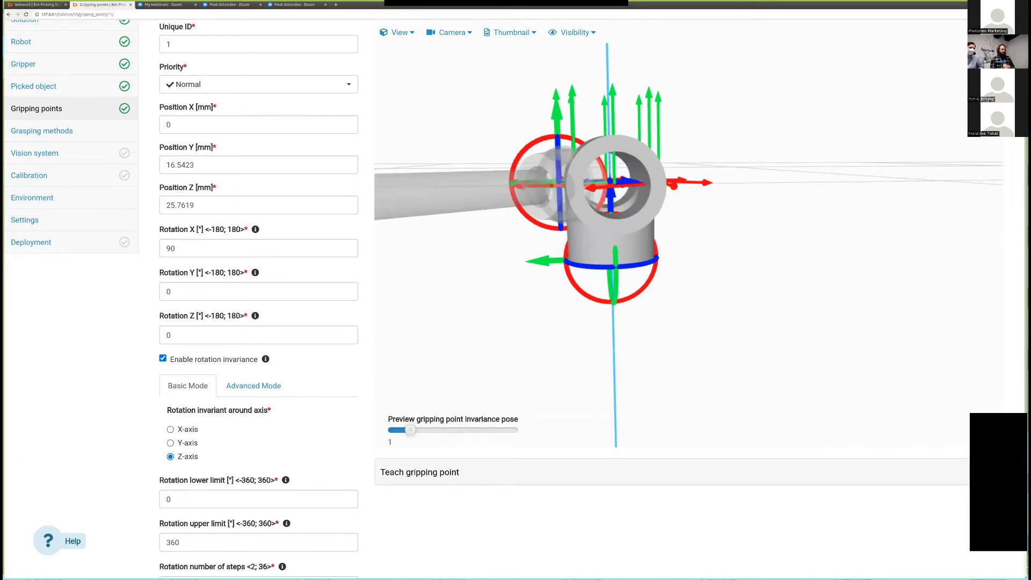
{"action": "left_click", "coordinate": [170, 443]}
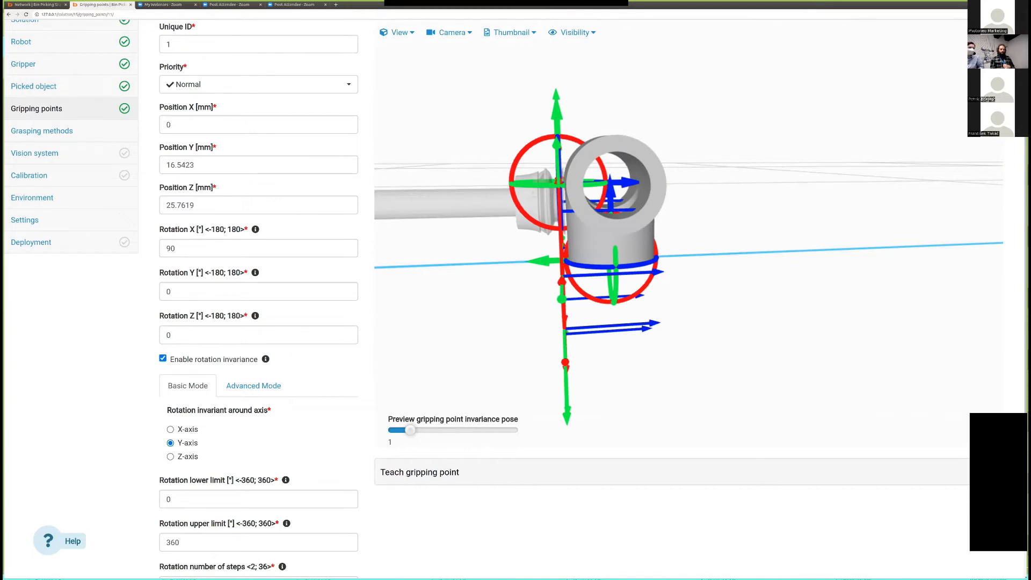
{"action": "mouse_move", "coordinate": [410, 430]}
{"action": "left_mouse_down"}
{"action": "mouse_move", "coordinate": [487, 430]}
{"action": "mouse_move", "coordinate": [394, 430]}
{"action": "left_mouse_up"}
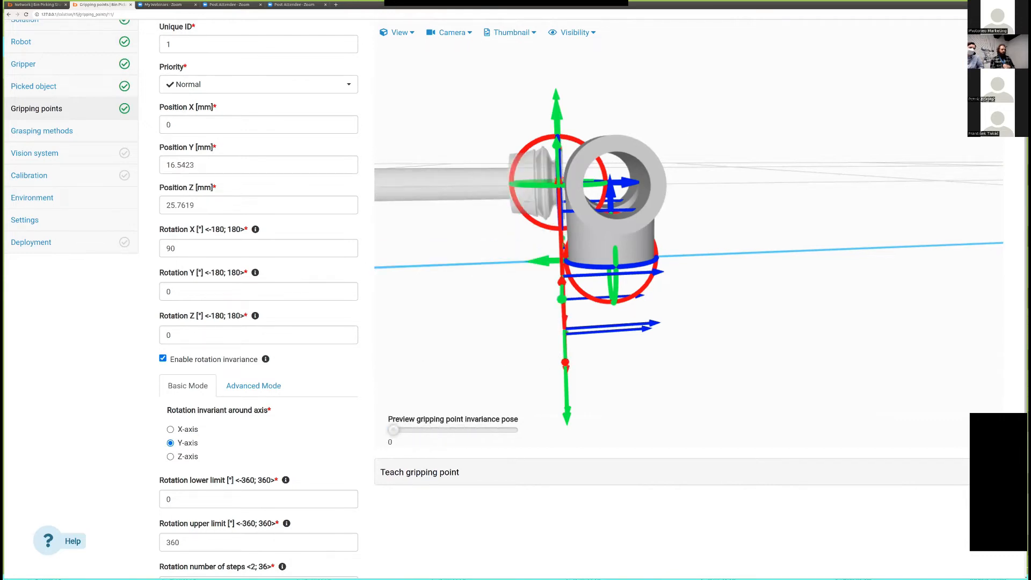
{"action": "left_click", "coordinate": [170, 430]}
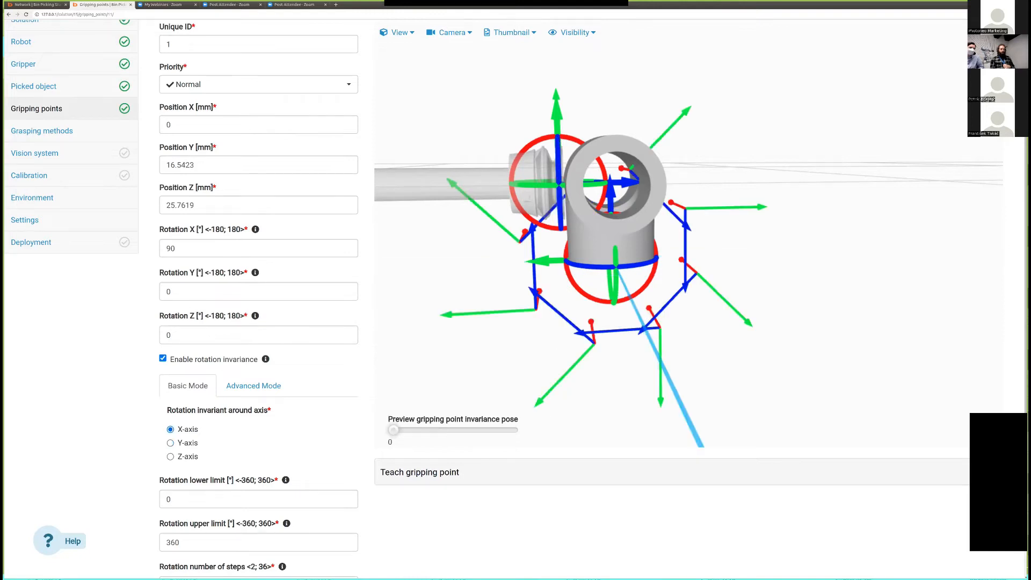
{"action": "mouse_move", "coordinate": [394, 430]}
{"action": "left_mouse_down"}
{"action": "mouse_move", "coordinate": [512, 431]}
{"action": "mouse_move", "coordinate": [394, 430]}
{"action": "left_mouse_up"}
Move the invariance axis upward to the centre of the T fitting's horizontal bore, checking the alignment from several angles.
{"action": "mouse_move", "coordinate": [689, 268]}
{"action": "left_mouse_down"}
{"action": "mouse_move", "coordinate": [695, 256]}
{"action": "mouse_move", "coordinate": [680, 248]}
{"action": "left_mouse_up"}
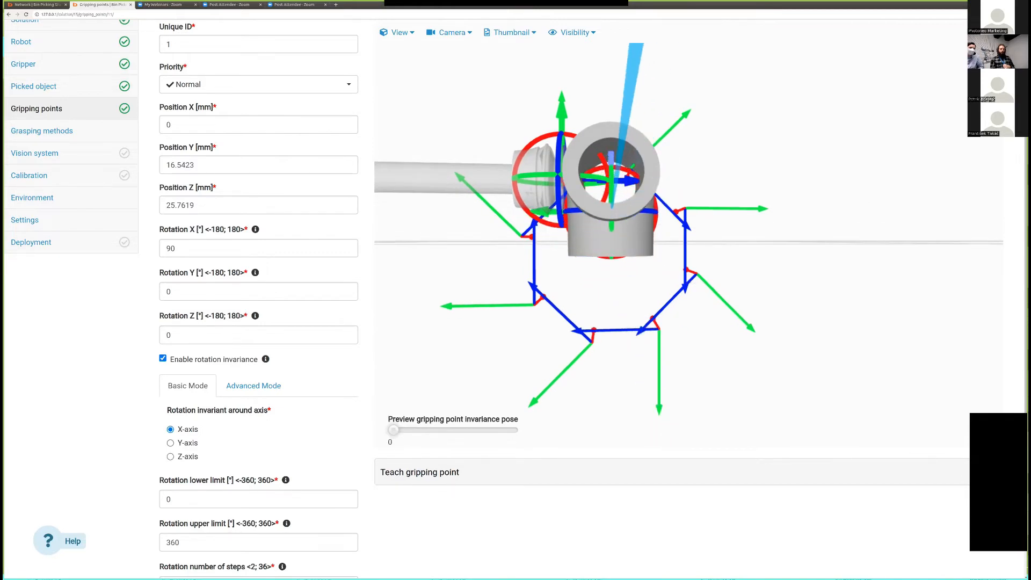
{"action": "left_click_drag", "start_coordinate": [612, 119], "coordinate": [611, 111]}
{"action": "left_click_drag", "start_coordinate": [666, 301], "coordinate": [666, 310]}
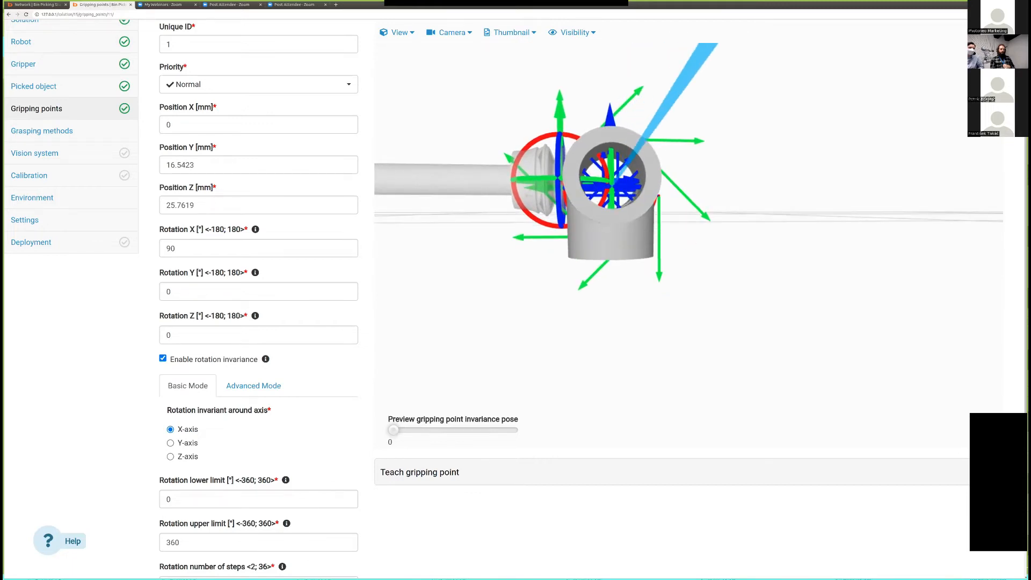
{"action": "mouse_move", "coordinate": [394, 429]}
{"action": "left_mouse_down"}
{"action": "mouse_move", "coordinate": [461, 430]}
{"action": "mouse_move", "coordinate": [394, 430]}
{"action": "left_mouse_up"}
{"action": "mouse_move", "coordinate": [623, 323]}
{"action": "left_mouse_down"}
{"action": "mouse_move", "coordinate": [615, 337]}
{"action": "mouse_move", "coordinate": [553, 342]}
{"action": "mouse_move", "coordinate": [561, 352]}
{"action": "mouse_move", "coordinate": [625, 345]}
{"action": "left_mouse_up"}
{"action": "middle_click_drag", "start_coordinate": [624, 344], "coordinate": [638, 400]}
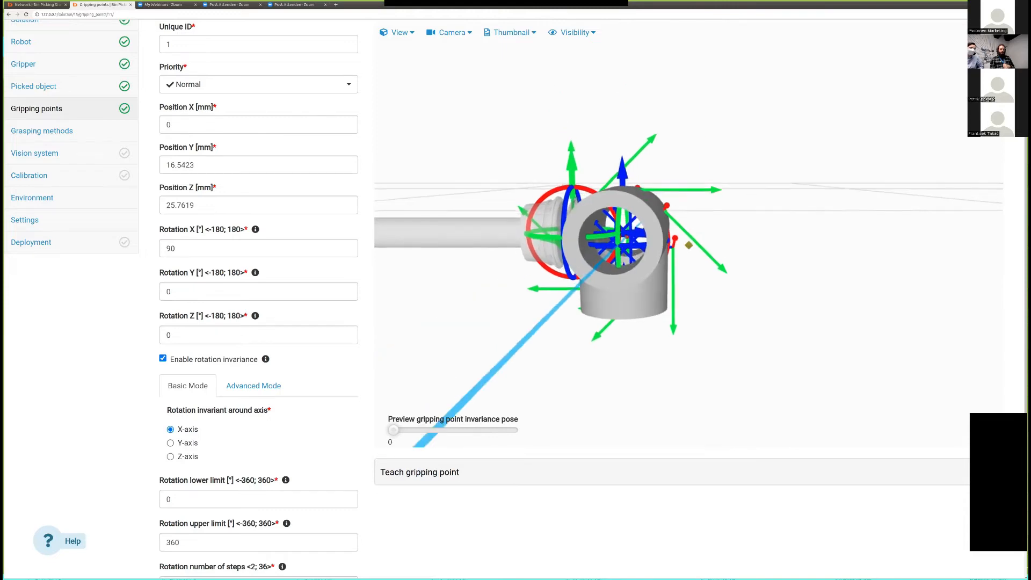
{"action": "left_click_drag", "start_coordinate": [638, 400], "coordinate": [649, 401]}
{"action": "left_click_drag", "start_coordinate": [623, 175], "coordinate": [623, 171]}
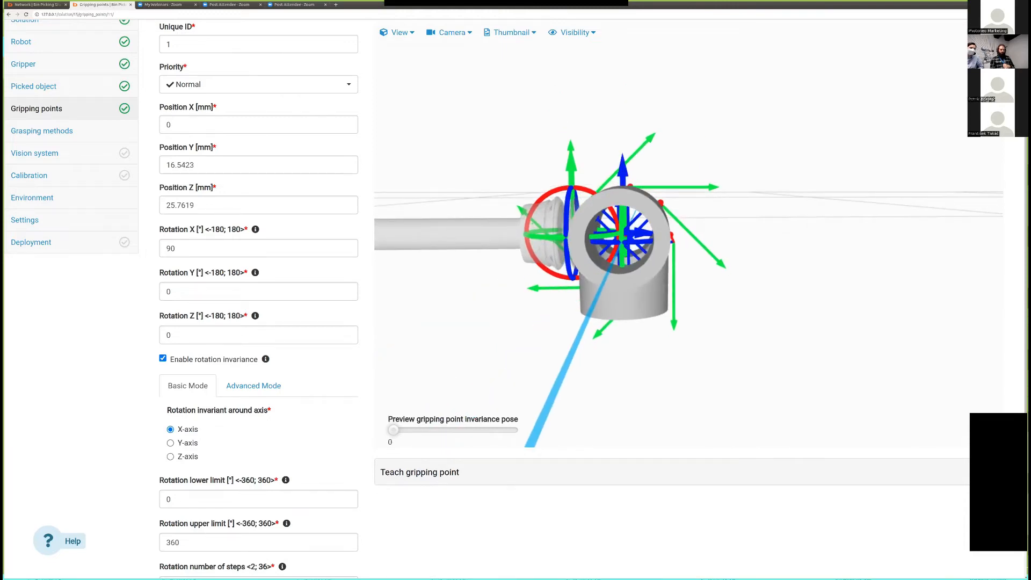
Preview invariance poses 0 and 2, and adjust the gripping point's Y position to 16.3482 mm against the fitting's surface.
{"action": "left_click_drag", "start_coordinate": [393, 430], "coordinate": [428, 430]}
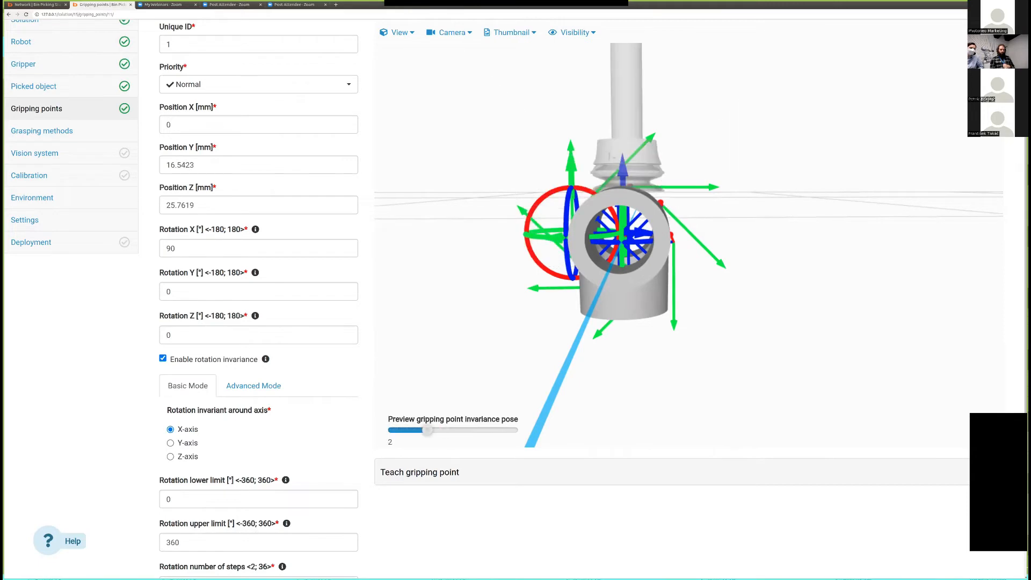
{"action": "left_click_drag", "start_coordinate": [688, 365], "coordinate": [699, 345]}
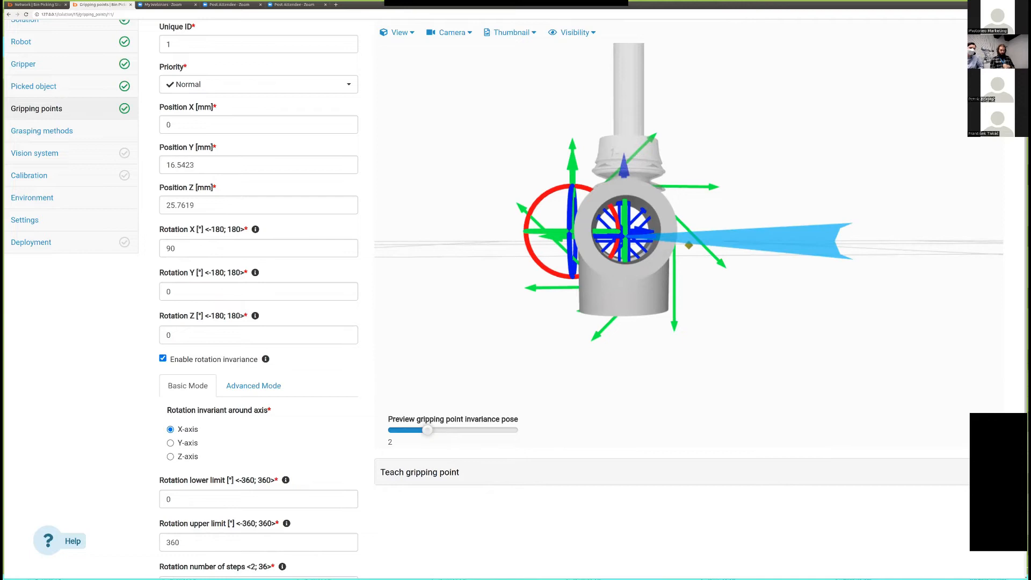
{"action": "left_click_drag", "start_coordinate": [428, 431], "coordinate": [394, 430]}
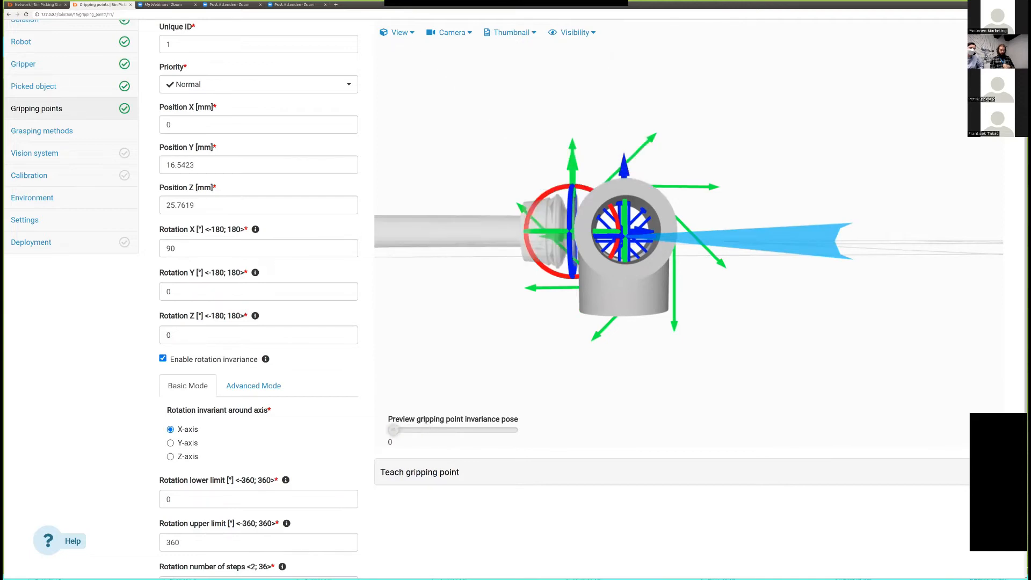
{"action": "mouse_move", "coordinate": [737, 334]}
{"action": "left_mouse_down"}
{"action": "mouse_move", "coordinate": [776, 360]}
{"action": "mouse_move", "coordinate": [777, 390]}
{"action": "mouse_move", "coordinate": [777, 323]}
{"action": "left_mouse_up"}
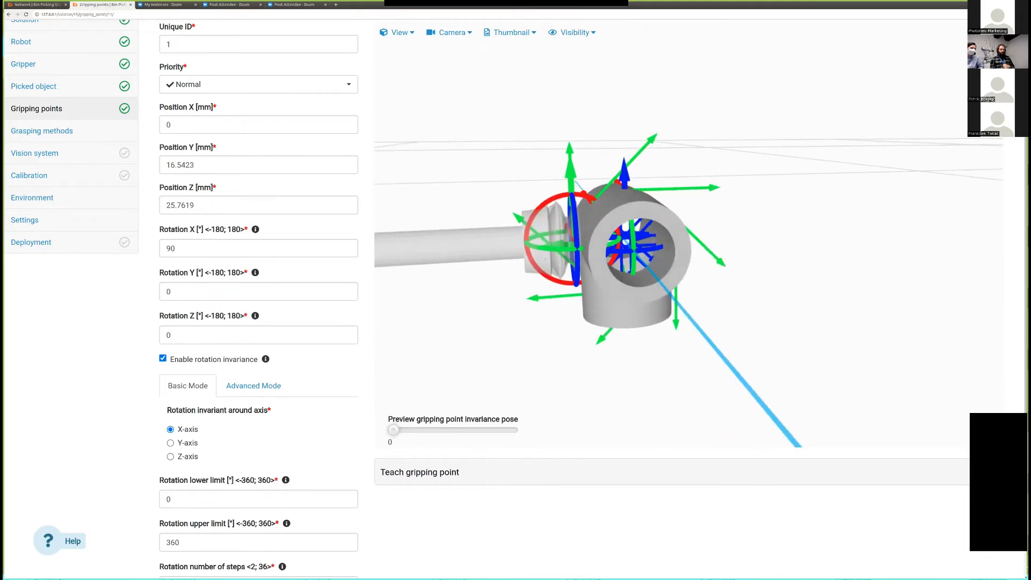
{"action": "scroll", "coordinate": [640, 248], "scroll_direction": "down", "scroll_amount": 2}
{"action": "scroll", "coordinate": [639, 248], "scroll_direction": "up", "scroll_amount": 1}
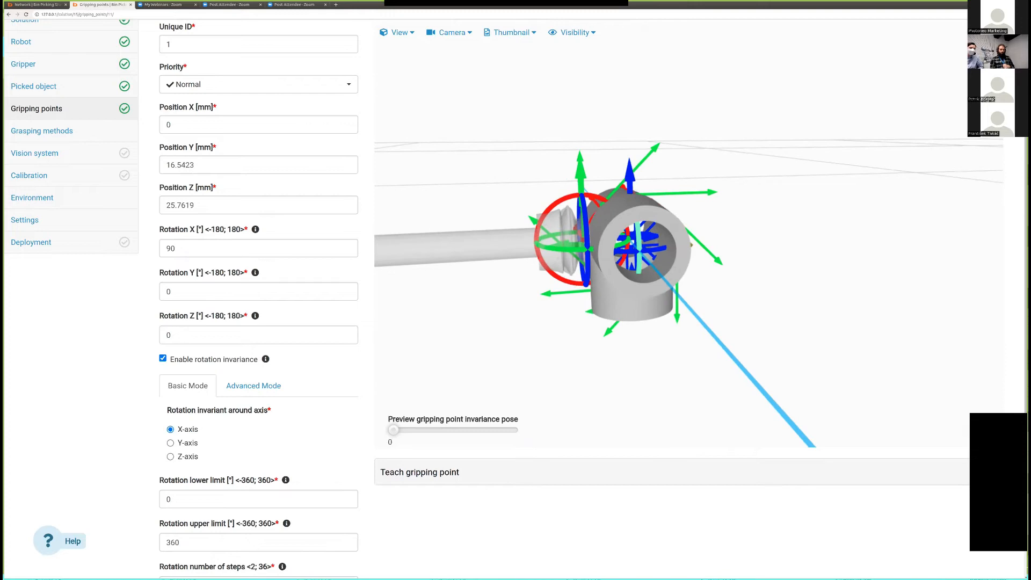
{"action": "left_click_drag", "start_coordinate": [648, 237], "coordinate": [650, 236]}
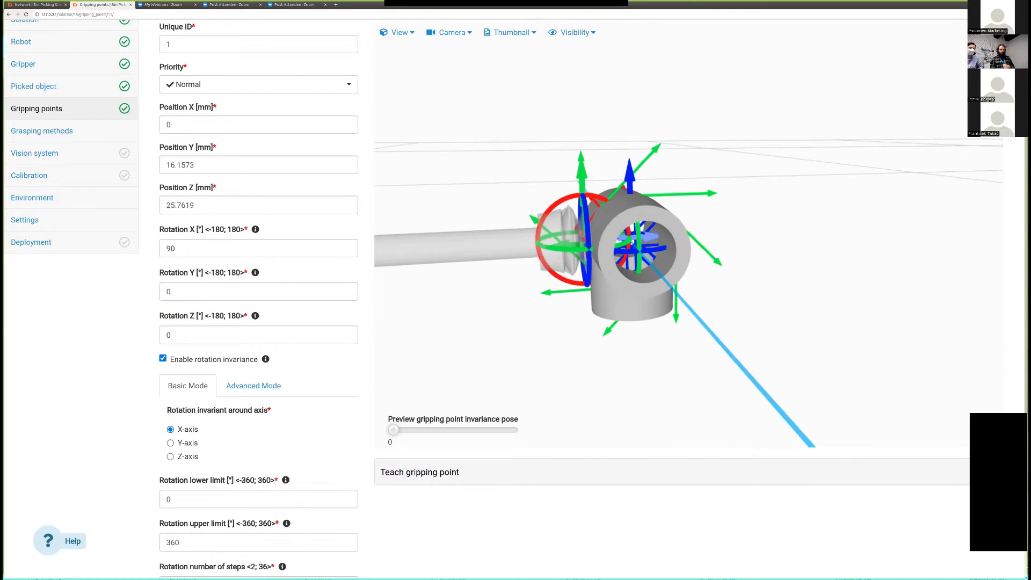
{"action": "left_click_drag", "start_coordinate": [394, 430], "coordinate": [427, 429]}
{"action": "mouse_move", "coordinate": [752, 322]}
{"action": "left_mouse_down"}
{"action": "mouse_move", "coordinate": [711, 305]}
{"action": "mouse_move", "coordinate": [742, 322]}
{"action": "left_mouse_up"}
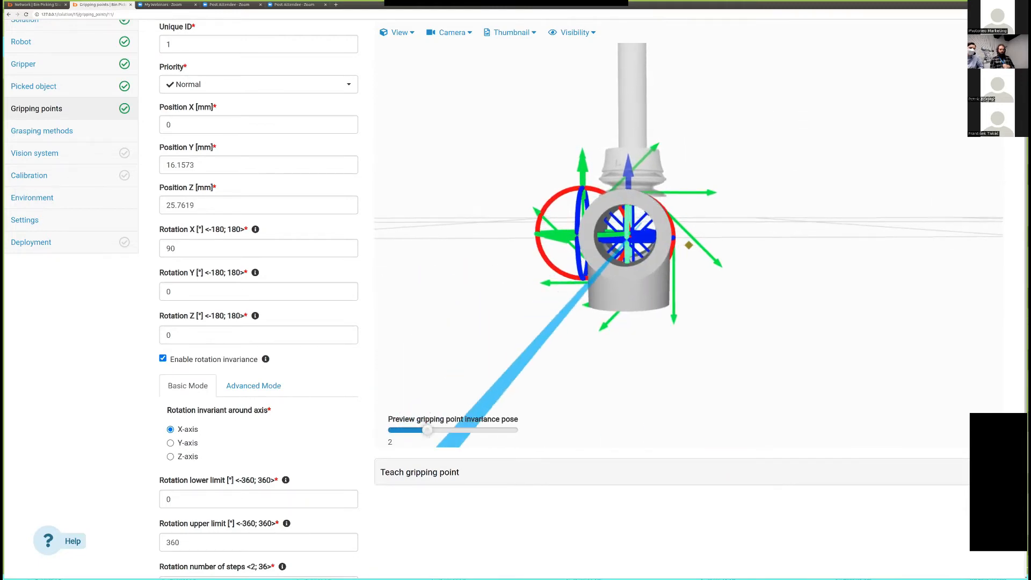
{"action": "left_click_drag", "start_coordinate": [556, 235], "coordinate": [555, 235]}
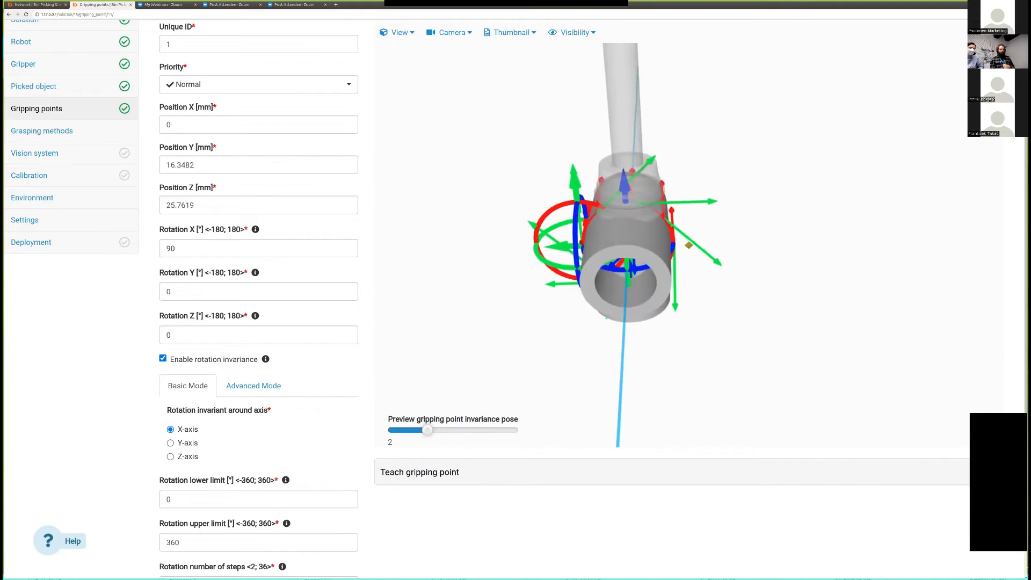
Examine the gripper's contact with the T fitting from several sides in invariance poses 2 and 6.
{"action": "left_click_drag", "start_coordinate": [510, 231], "coordinate": [505, 188]}
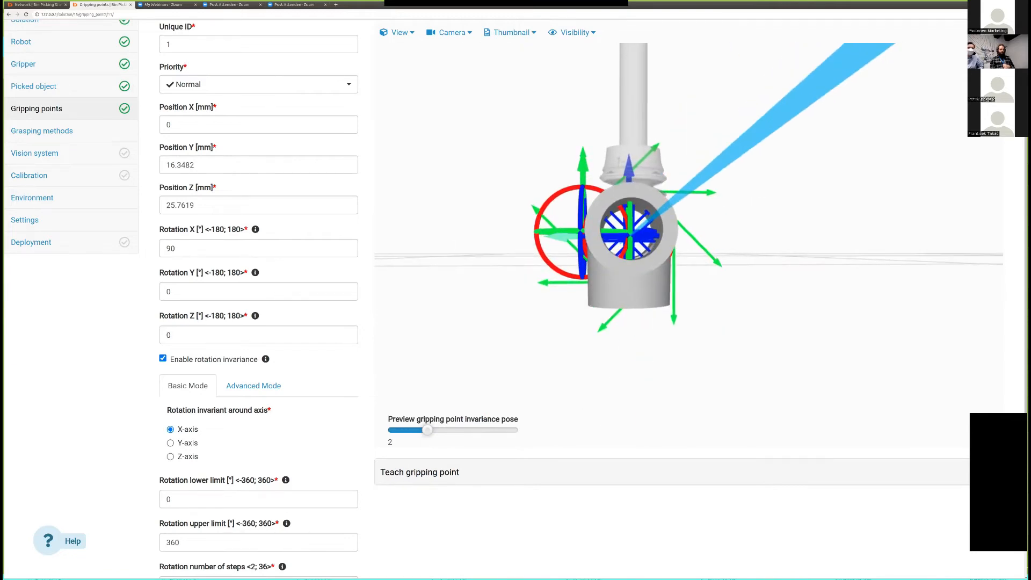
{"action": "mouse_move", "coordinate": [752, 242]}
{"action": "left_mouse_down"}
{"action": "mouse_move", "coordinate": [704, 290]}
{"action": "mouse_move", "coordinate": [518, 279]}
{"action": "mouse_move", "coordinate": [510, 257]}
{"action": "left_mouse_up"}
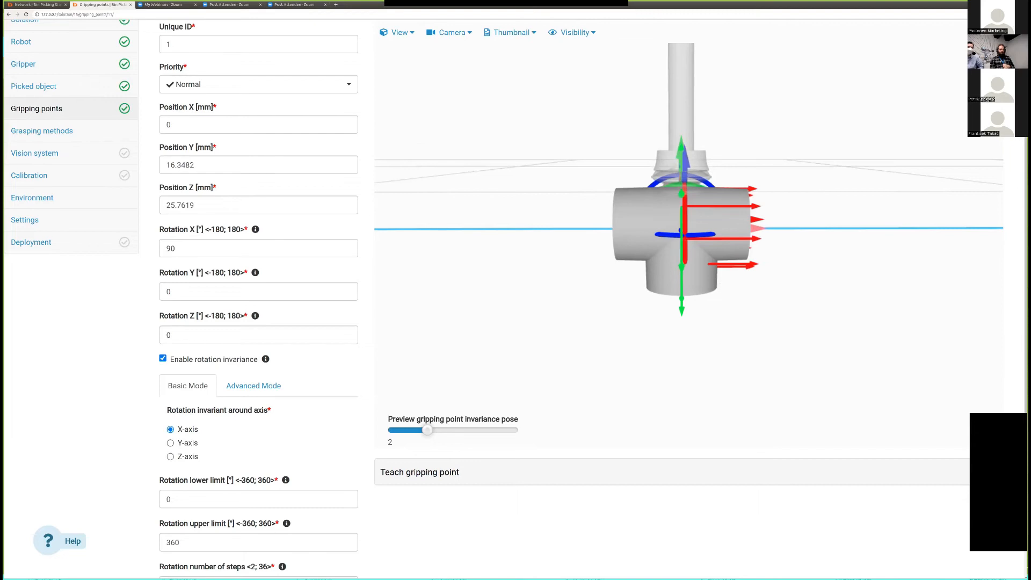
{"action": "mouse_move", "coordinate": [510, 257]}
{"action": "left_mouse_down"}
{"action": "mouse_move", "coordinate": [553, 262]}
{"action": "mouse_move", "coordinate": [658, 240]}
{"action": "mouse_move", "coordinate": [690, 255]}
{"action": "left_mouse_up"}
{"action": "scroll", "coordinate": [553, 263], "scroll_direction": "up", "scroll_amount": 5}
{"action": "scroll", "coordinate": [690, 255], "scroll_direction": "down", "scroll_amount": 5}
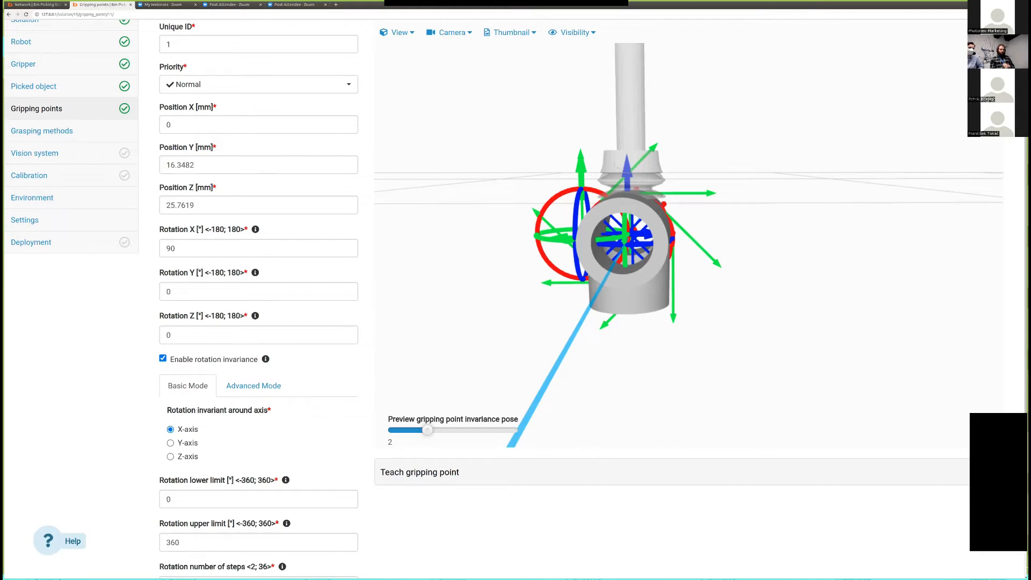
{"action": "left_click_drag", "start_coordinate": [428, 430], "coordinate": [496, 431]}
{"action": "mouse_move", "coordinate": [689, 245]}
{"action": "left_mouse_down"}
{"action": "mouse_move", "coordinate": [698, 349]}
{"action": "mouse_move", "coordinate": [698, 261]}
{"action": "left_mouse_up"}
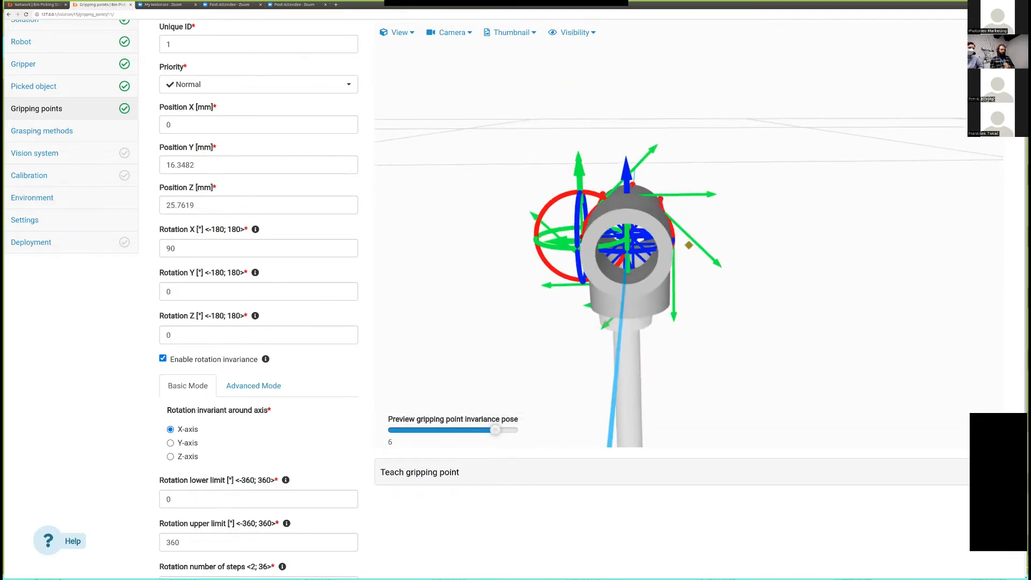
Set the rotation upper limit to 180° and check the invariance poses in the preview.
{"action": "left_click", "coordinate": [166, 543]}
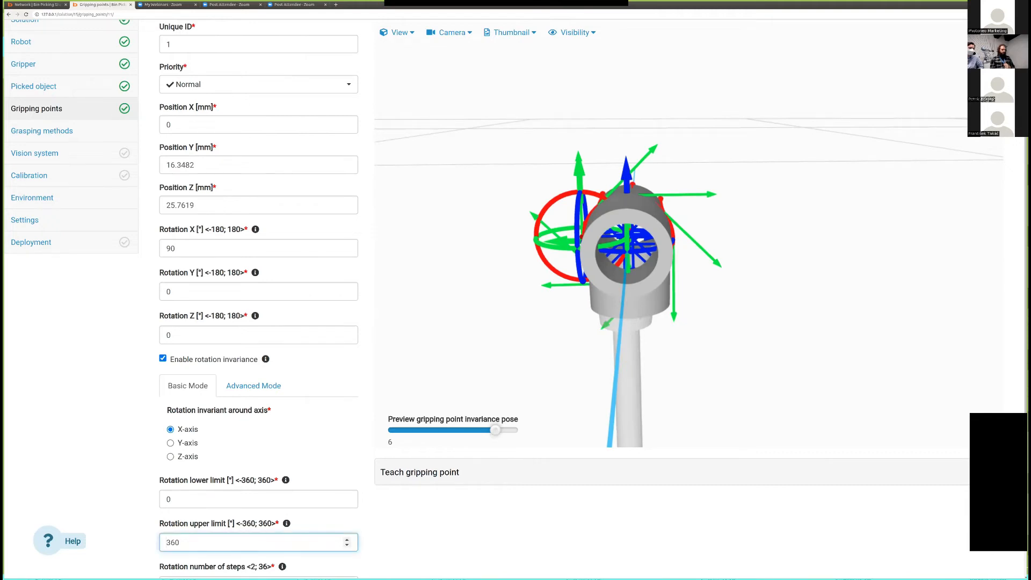
{"action": "key", "text": "Delete"}
{"action": "key", "text": "Delete"}
{"action": "key", "text": "Delete"}
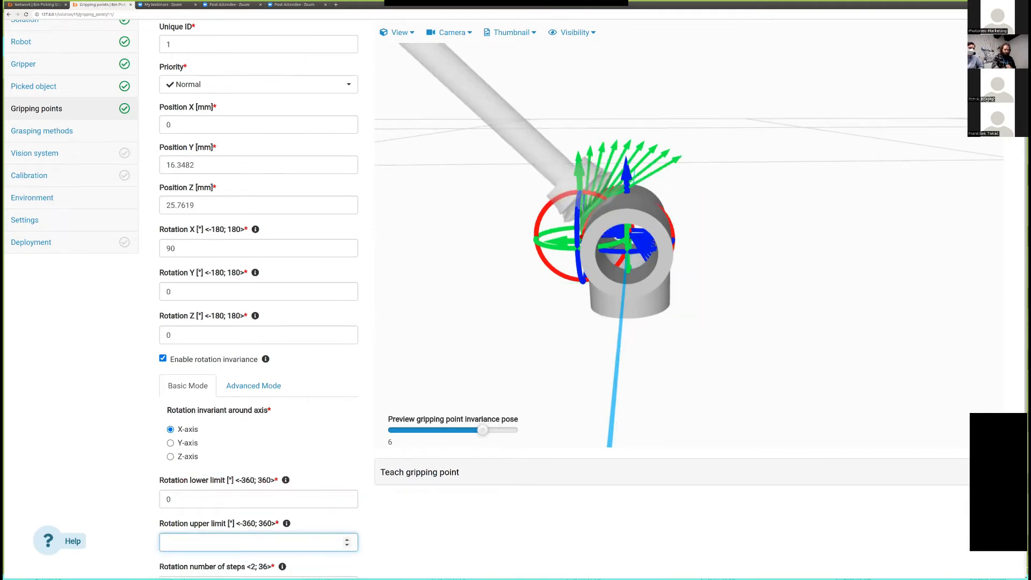
{"action": "type", "text": "180"}
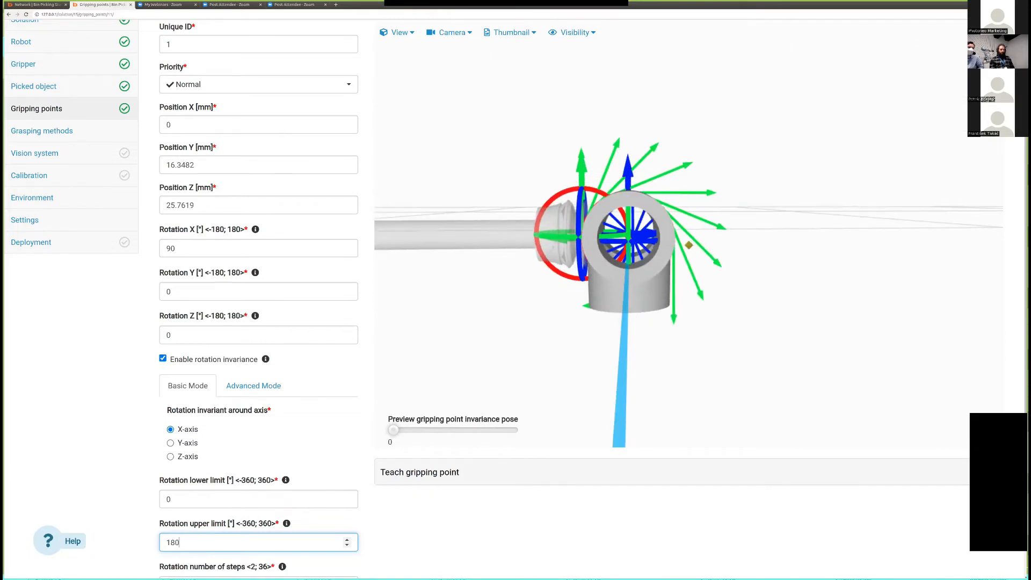
{"action": "mouse_move", "coordinate": [394, 430]}
{"action": "left_mouse_down"}
{"action": "mouse_move", "coordinate": [512, 429]}
{"action": "mouse_move", "coordinate": [393, 430]}
{"action": "left_mouse_up"}
{"action": "scroll", "coordinate": [689, 245], "scroll_direction": "up", "scroll_amount": 3}
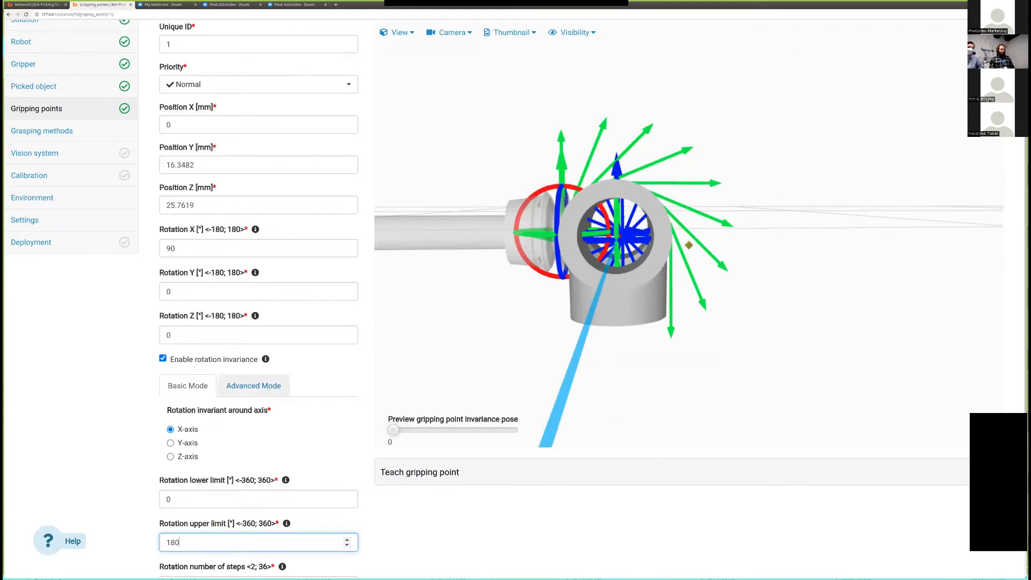
Set the rotation number of steps to 5 and preview invariance poses 1 and 2.
{"action": "scroll", "coordinate": [258, 430], "scroll_direction": "down", "scroll_amount": 5}
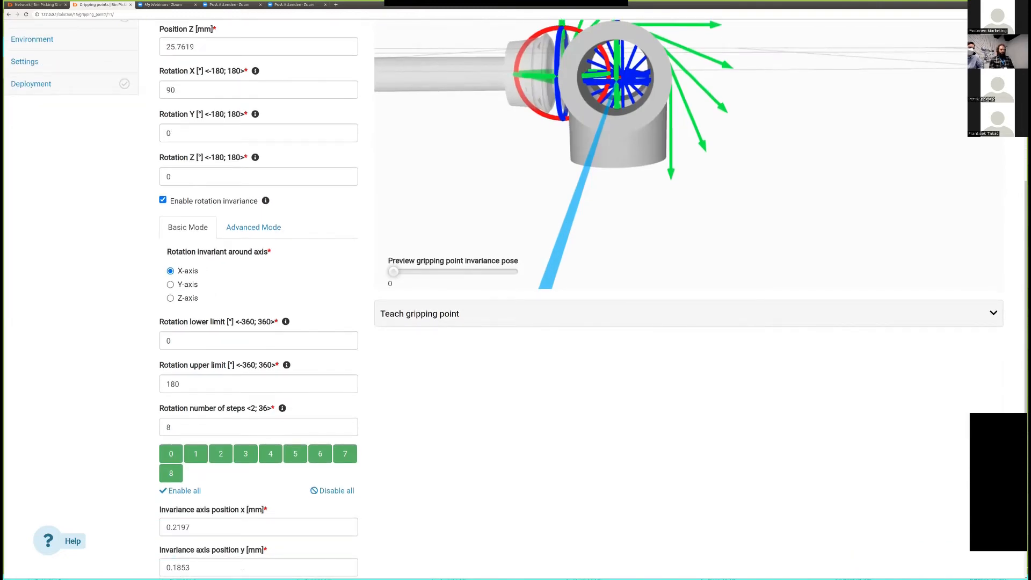
{"action": "double_click", "coordinate": [169, 427]}
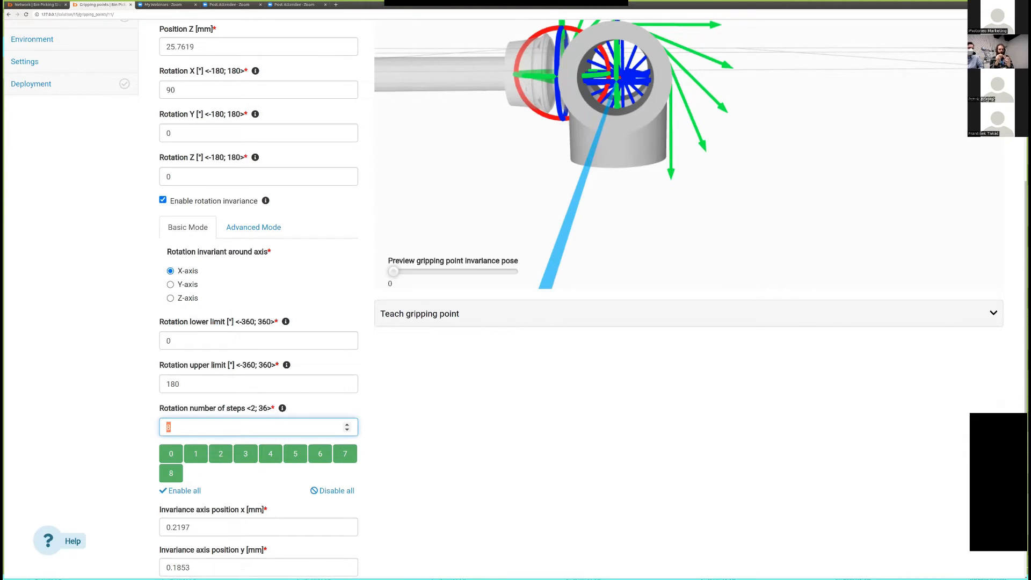
{"action": "type", "text": "5"}
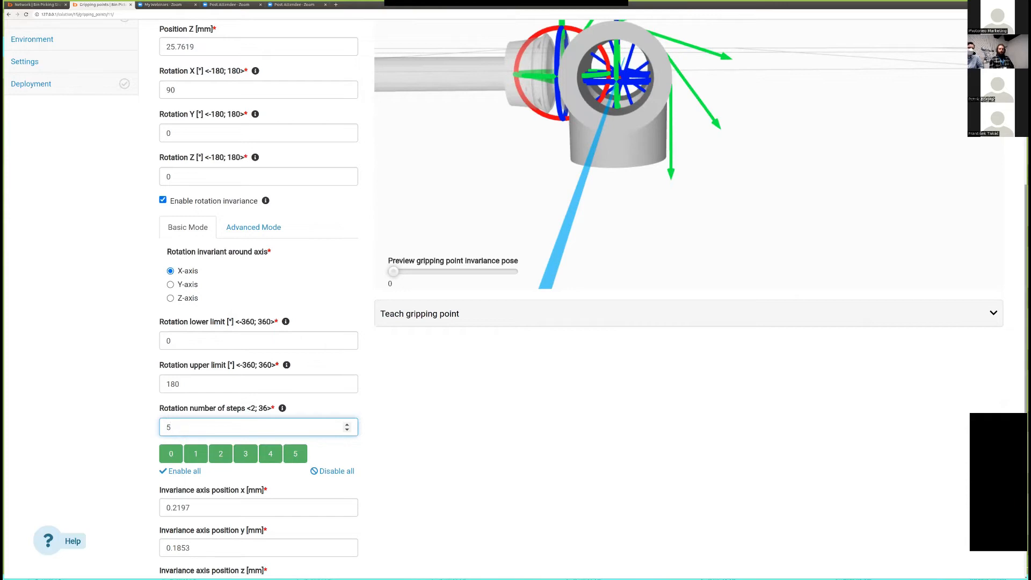
{"action": "scroll", "coordinate": [516, 300], "scroll_direction": "up", "scroll_amount": 1}
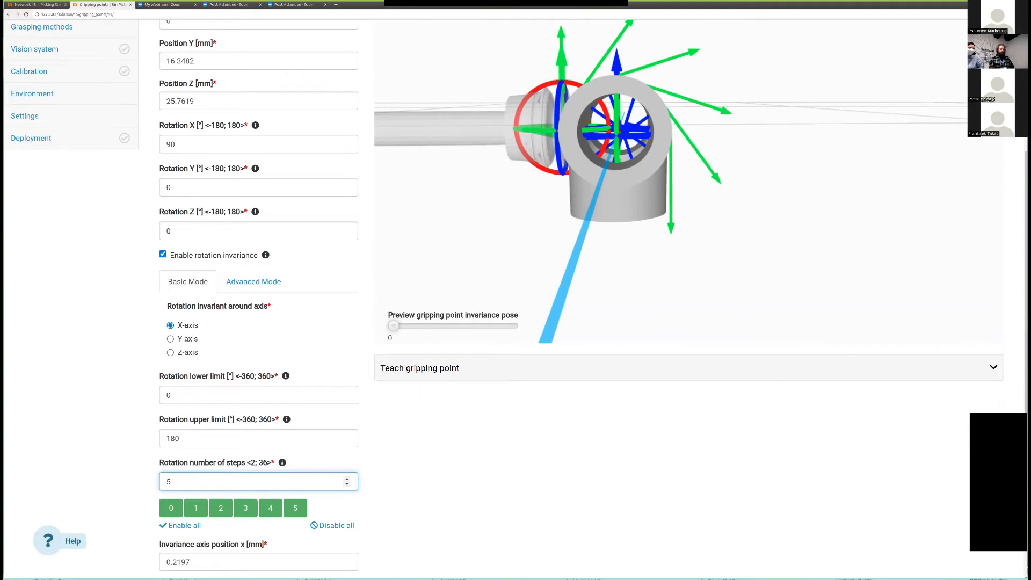
{"action": "left_click_drag", "start_coordinate": [394, 326], "coordinate": [418, 326]}
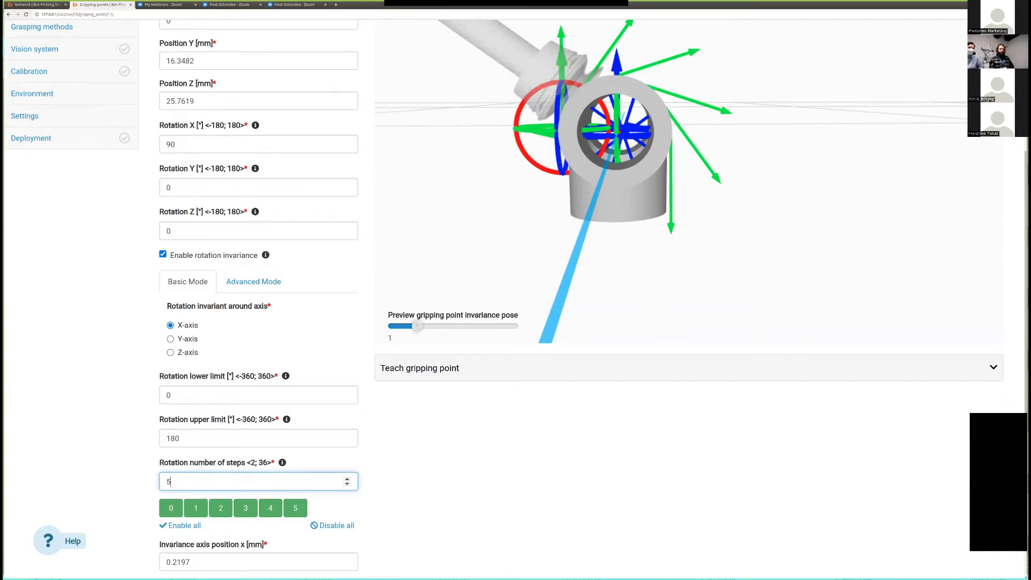
{"action": "left_click_drag", "start_coordinate": [417, 326], "coordinate": [440, 326]}
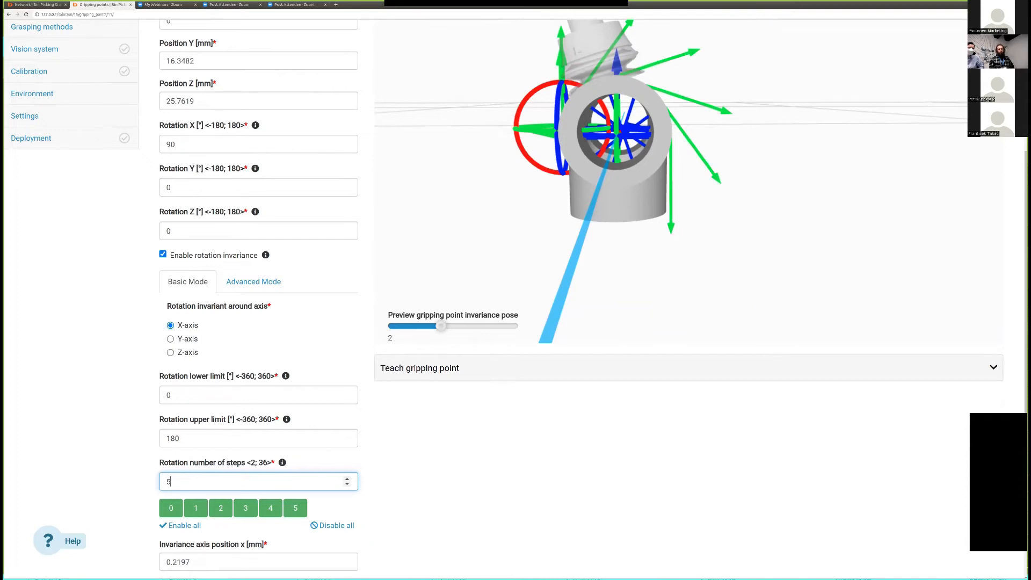
Preview invariance pose 0 on the T fitting and save the gripping point.
{"action": "left_click_drag", "start_coordinate": [441, 326], "coordinate": [394, 327]}
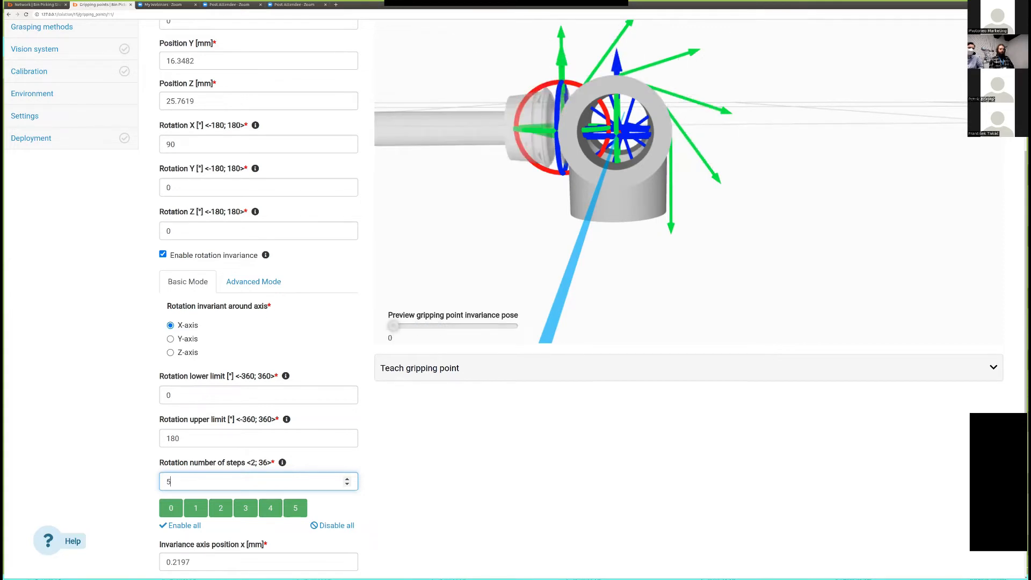
{"action": "left_click_drag", "start_coordinate": [607, 247], "coordinate": [649, 246]}
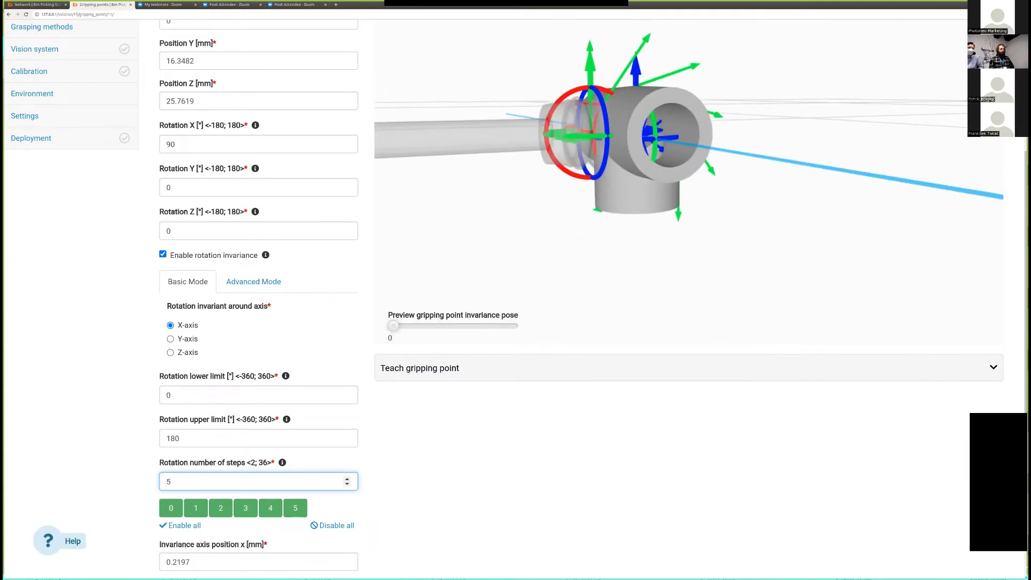
{"action": "scroll", "coordinate": [515, 298], "scroll_direction": "down", "scroll_amount": 3}
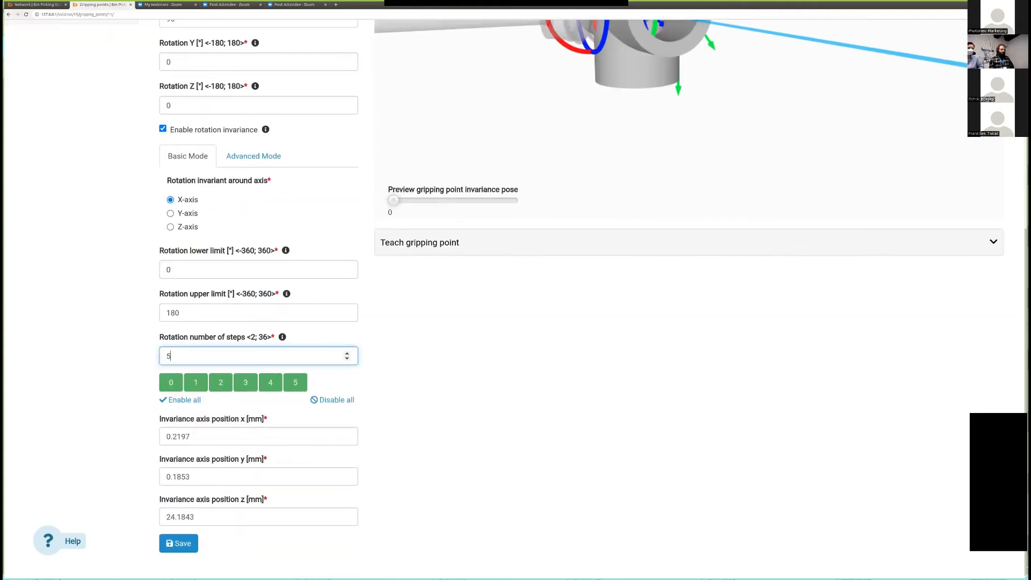
{"action": "scroll", "coordinate": [515, 298], "scroll_direction": "up", "scroll_amount": 3}
{"action": "scroll", "coordinate": [516, 299], "scroll_direction": "down", "scroll_amount": 3}
{"action": "left_click", "coordinate": [179, 543]}
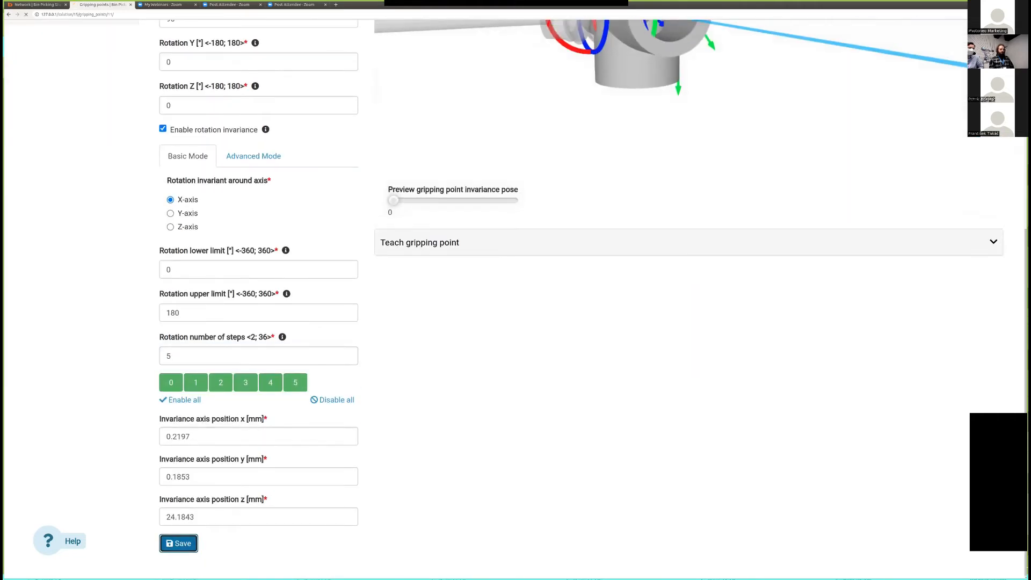
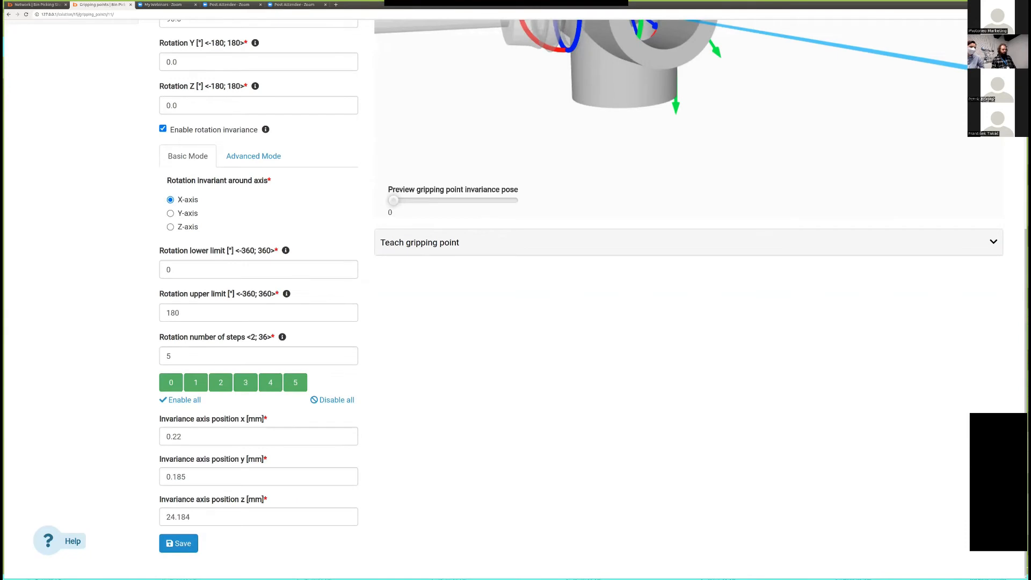
{"action": "left_click", "coordinate": [179, 543]}
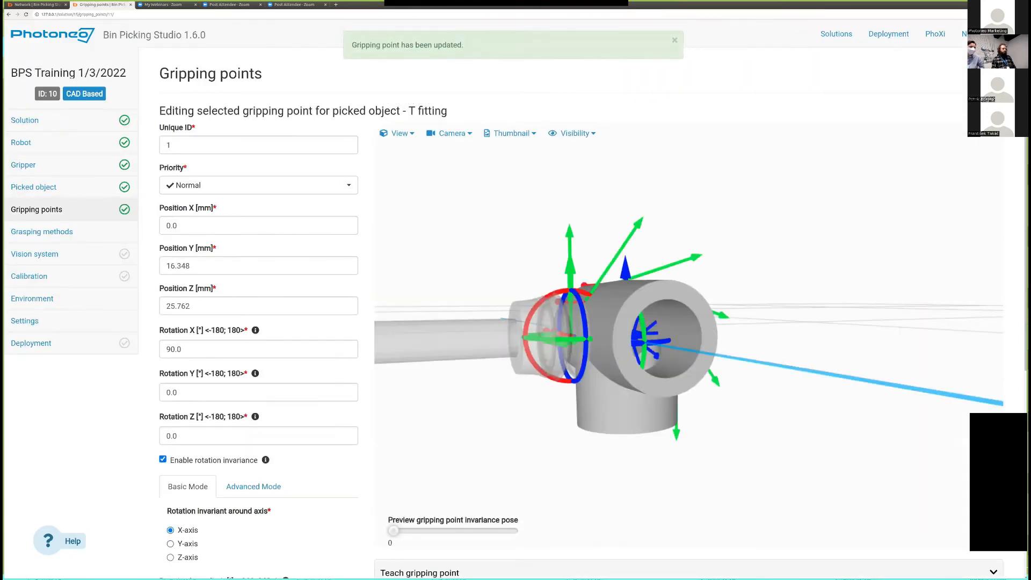
Open the Basic Grasping Method for editing in the solution's grasping methods.
{"action": "left_click", "coordinate": [42, 231]}
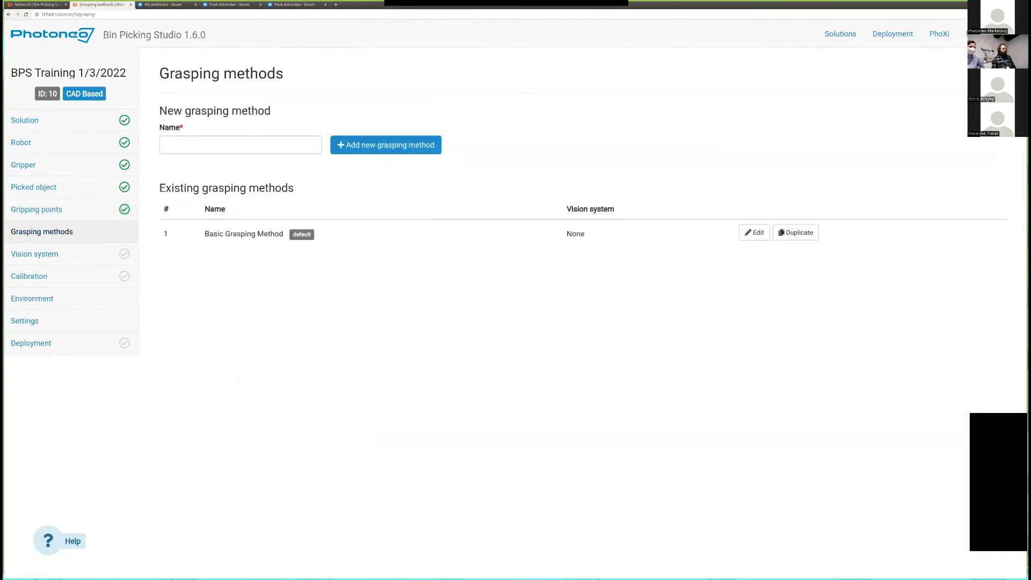
{"action": "left_click", "coordinate": [241, 145]}
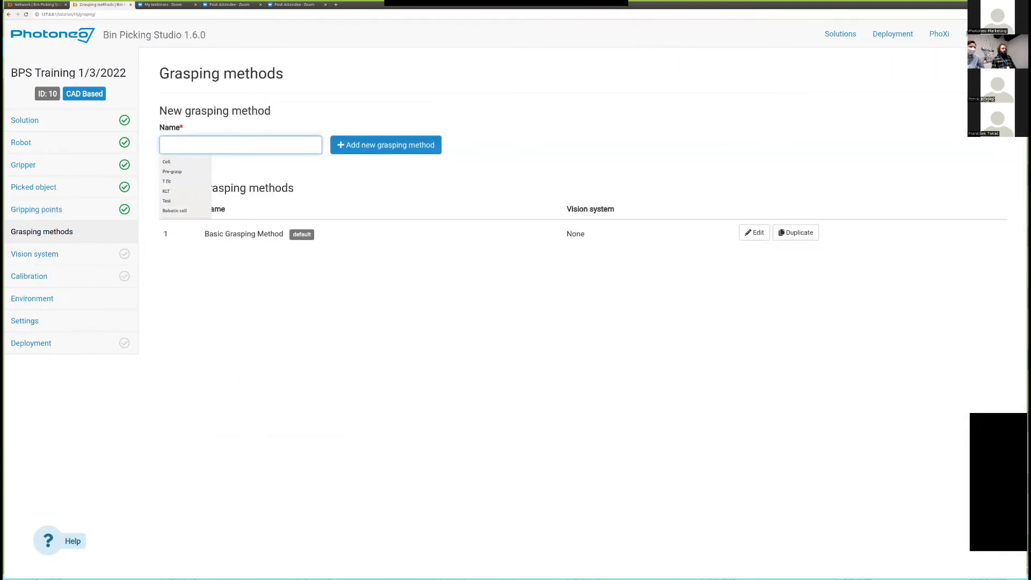
{"action": "left_click", "coordinate": [376, 183]}
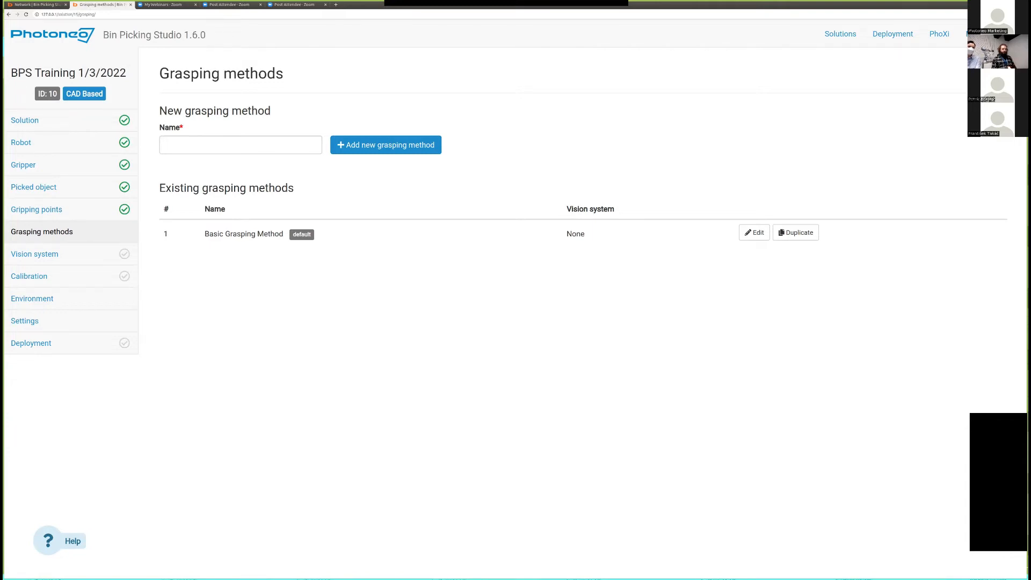
{"action": "left_click", "coordinate": [754, 232]}
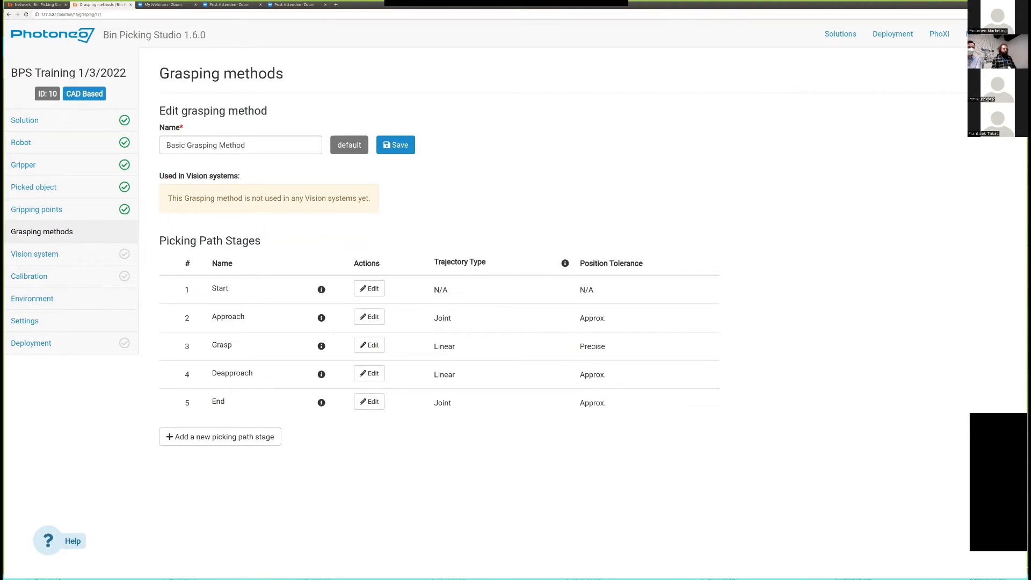
Examine the settings of the Start, Approach and Grasp picking path stages, including the procedures available for Start and Grasp.
{"action": "left_click", "coordinate": [370, 288]}
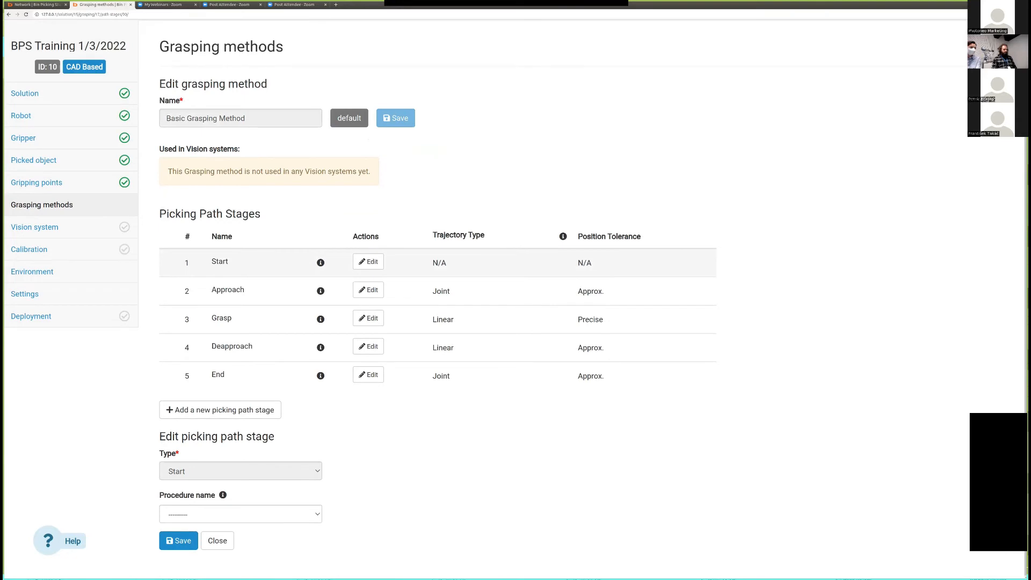
{"action": "left_click", "coordinate": [240, 514]}
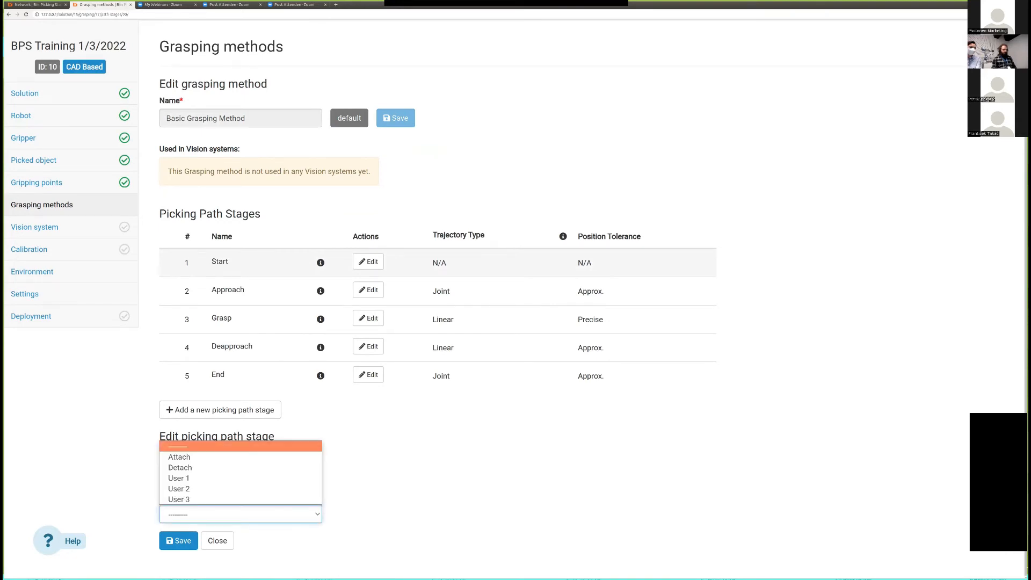
{"action": "key", "text": "Escape"}
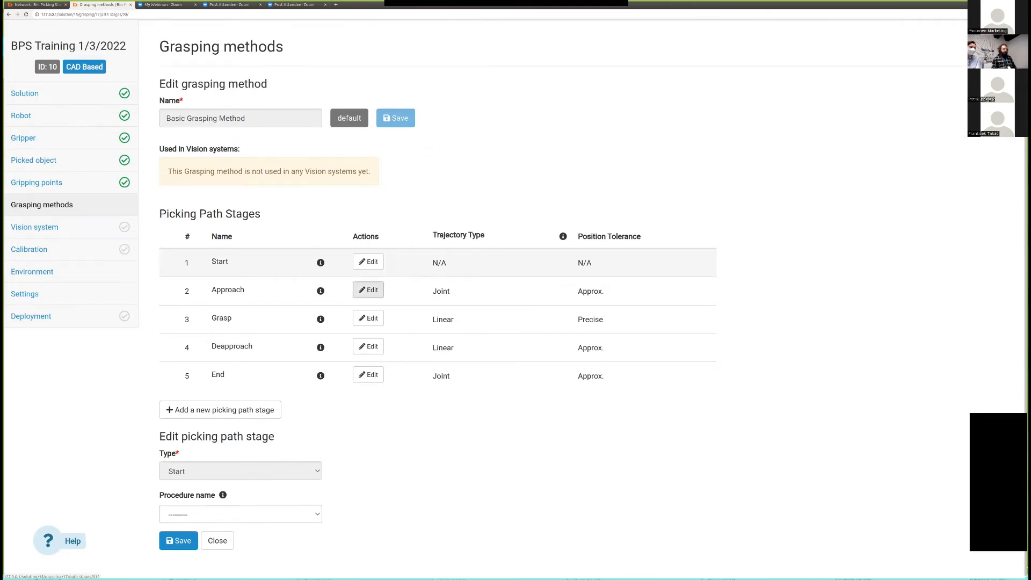
{"action": "left_click", "coordinate": [368, 290]}
{"action": "scroll", "coordinate": [368, 290], "scroll_direction": "down", "scroll_amount": 4}
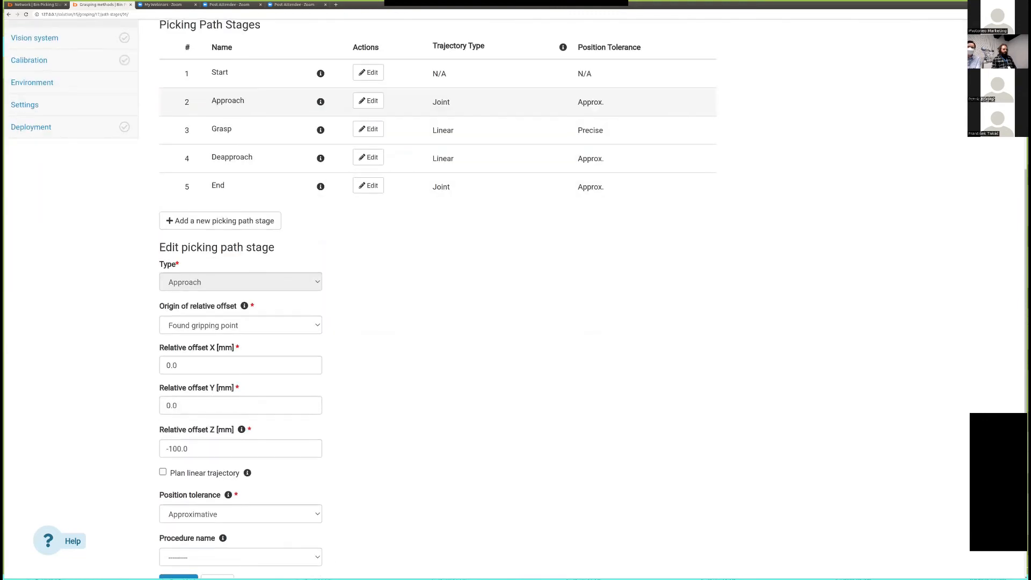
{"action": "scroll", "coordinate": [369, 290], "scroll_direction": "down", "scroll_amount": 2}
{"action": "scroll", "coordinate": [369, 290], "scroll_direction": "up", "scroll_amount": 1}
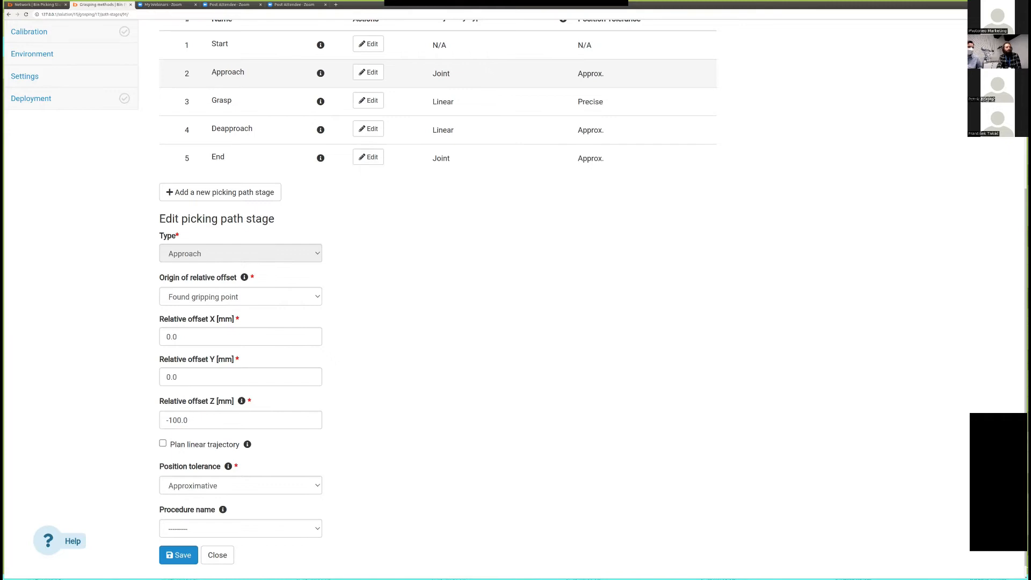
{"action": "left_click", "coordinate": [368, 100]}
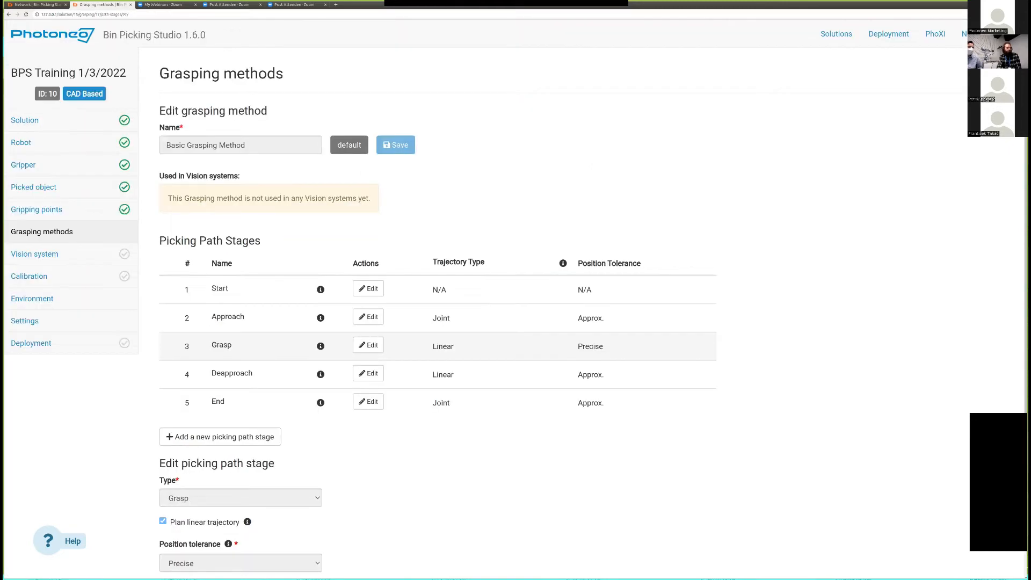
{"action": "scroll", "coordinate": [438, 291], "scroll_direction": "down", "scroll_amount": 2}
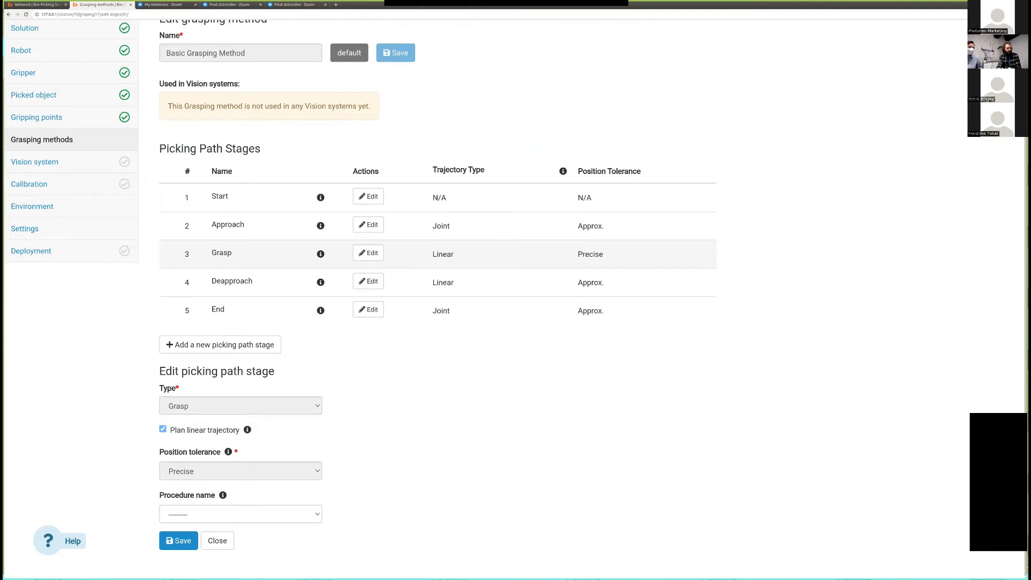
{"action": "left_click", "coordinate": [241, 515]}
{"action": "left_click", "coordinate": [241, 514]}
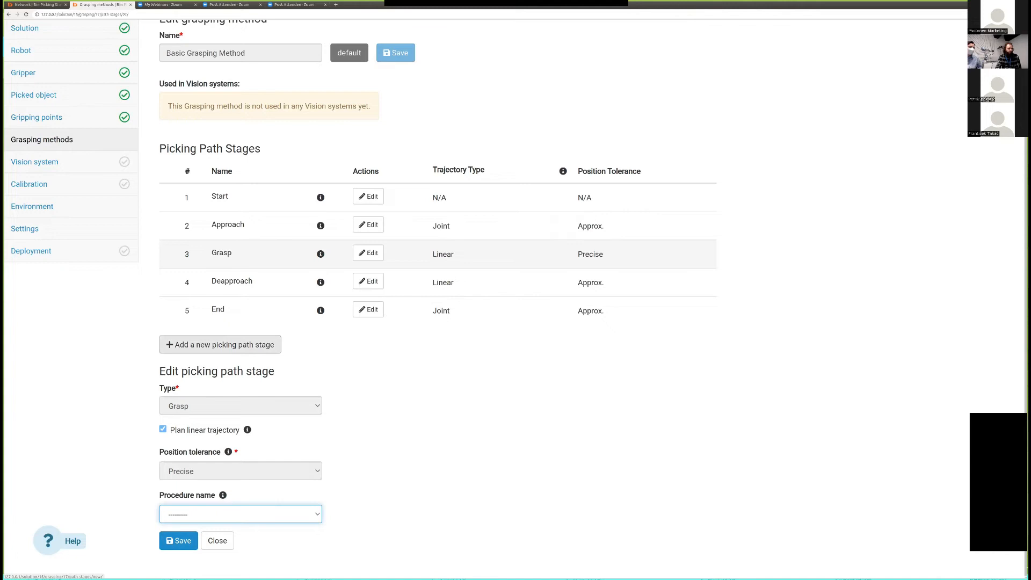
Start a new picking path stage in the Basic Grasping Method with the type Relative.
{"action": "left_click", "coordinate": [220, 344]}
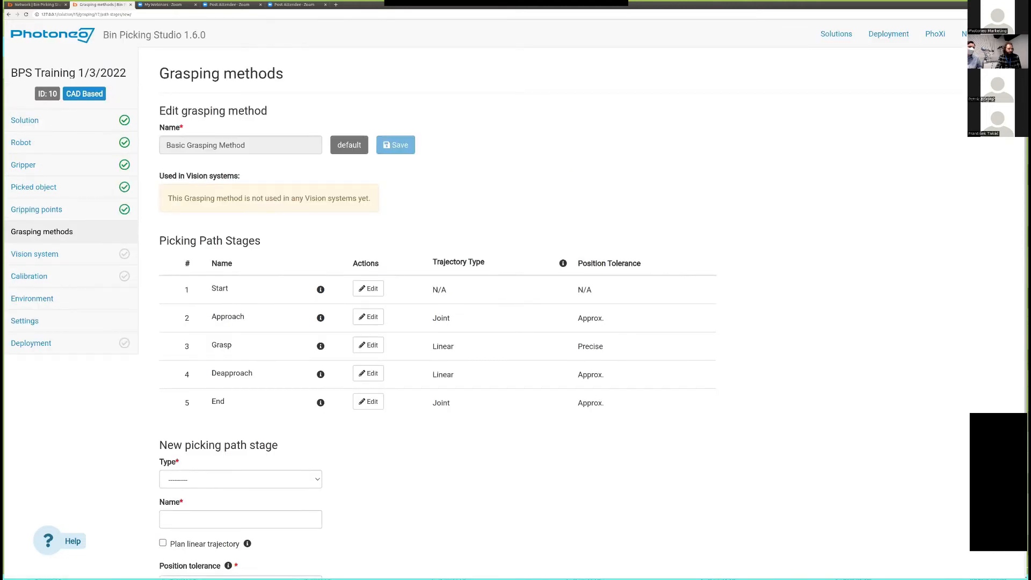
{"action": "scroll", "coordinate": [221, 344], "scroll_direction": "down", "scroll_amount": 2}
{"action": "left_click", "coordinate": [240, 379]}
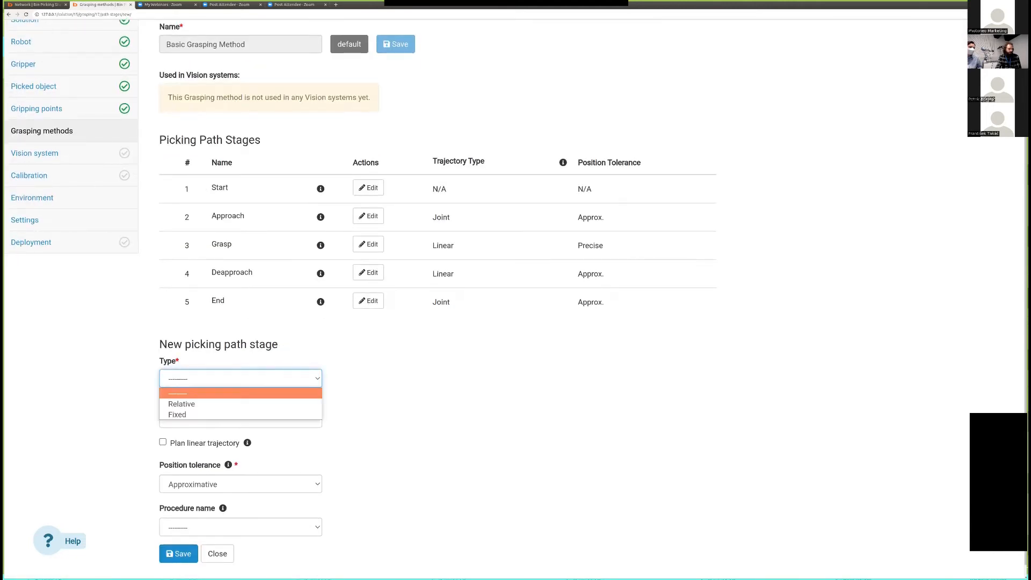
{"action": "left_click", "coordinate": [241, 379]}
{"action": "left_click", "coordinate": [241, 378]}
{"action": "left_click", "coordinate": [241, 404]}
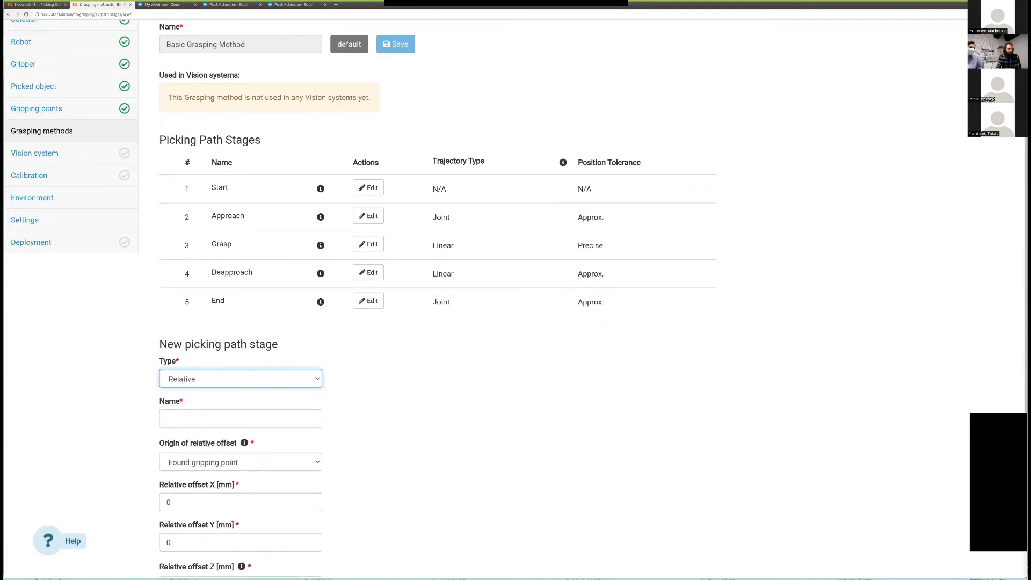
Name the new picking path stage "Preturn of Vacuum".
{"action": "left_click", "coordinate": [241, 419]}
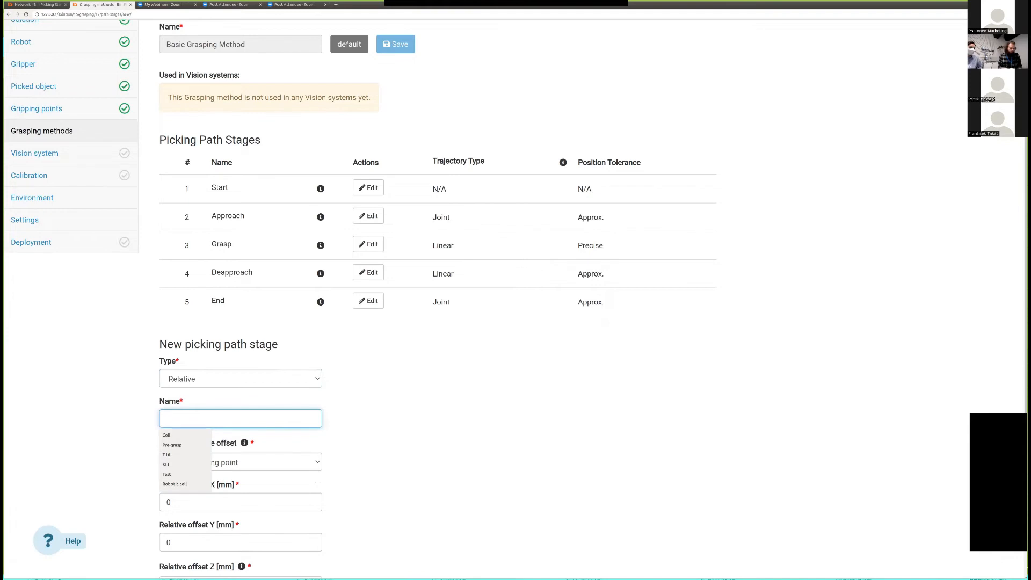
{"action": "type", "text": "P"}
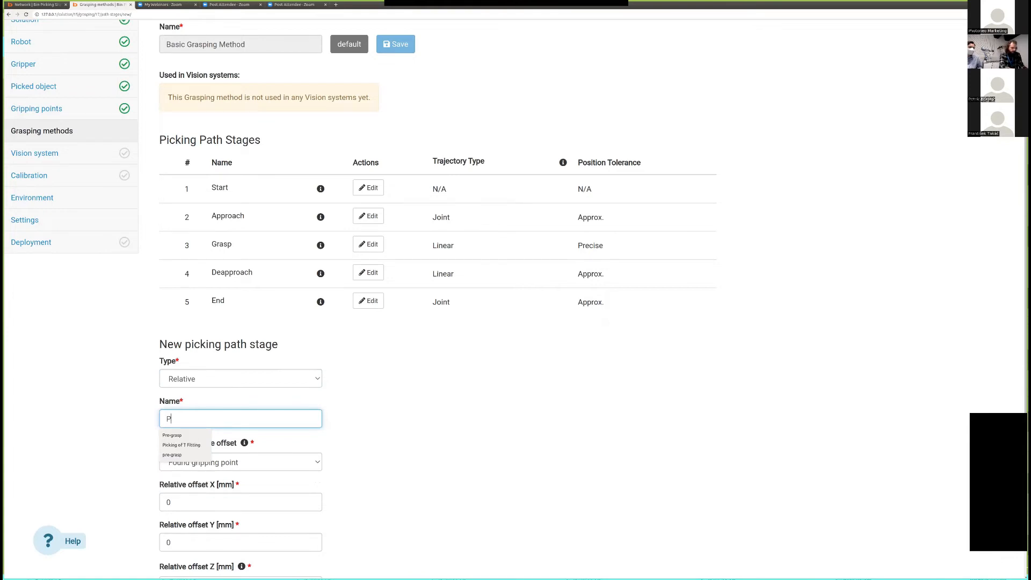
{"action": "key", "text": "BackSpace"}
{"action": "type", "text": "Pretu"}
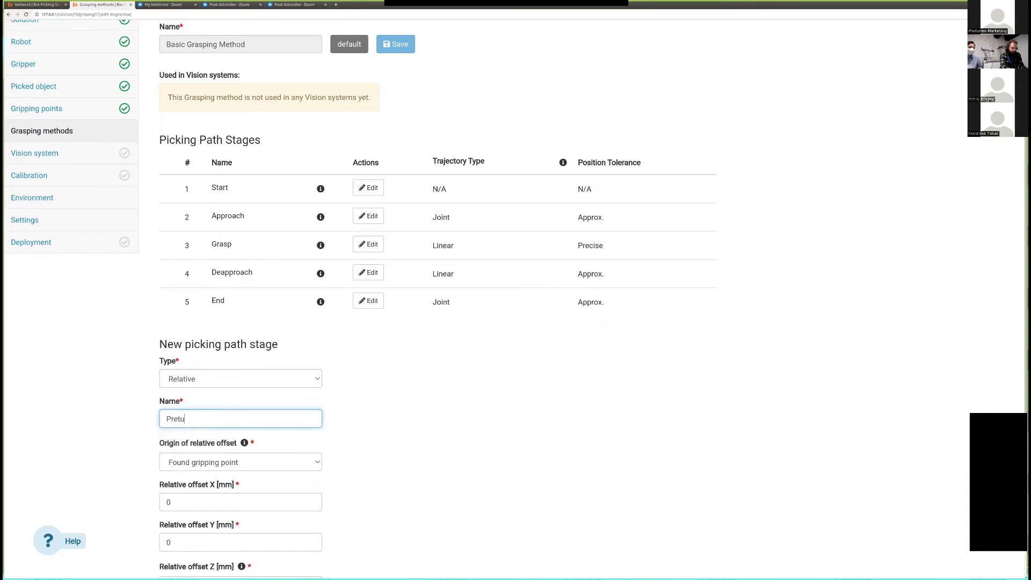
{"action": "type", "text": "rn of Vacuum"}
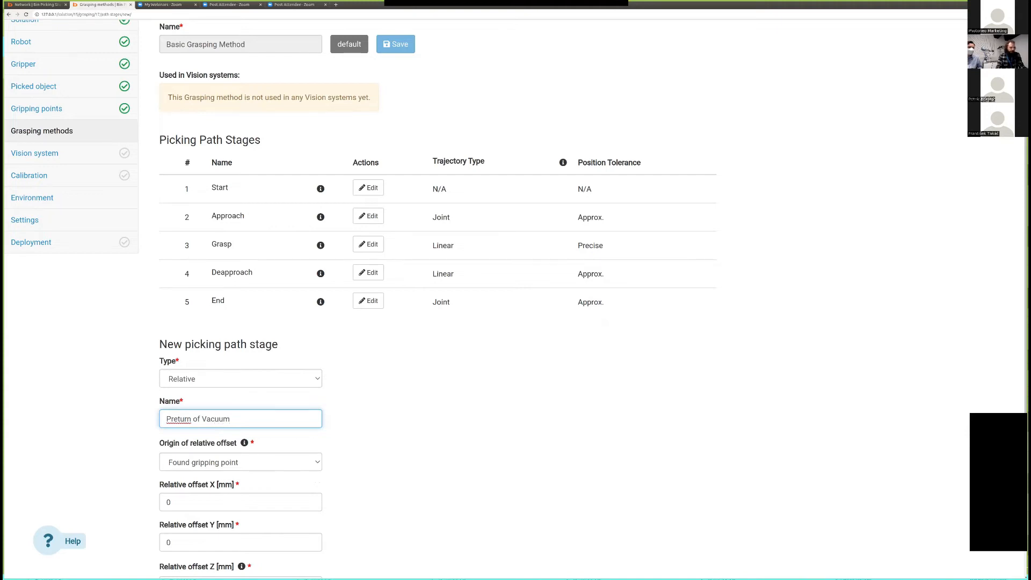
Set the new stage's relative offset Z to -20 mm from the found gripping point.
{"action": "scroll", "coordinate": [361, 299], "scroll_direction": "down", "scroll_amount": 1}
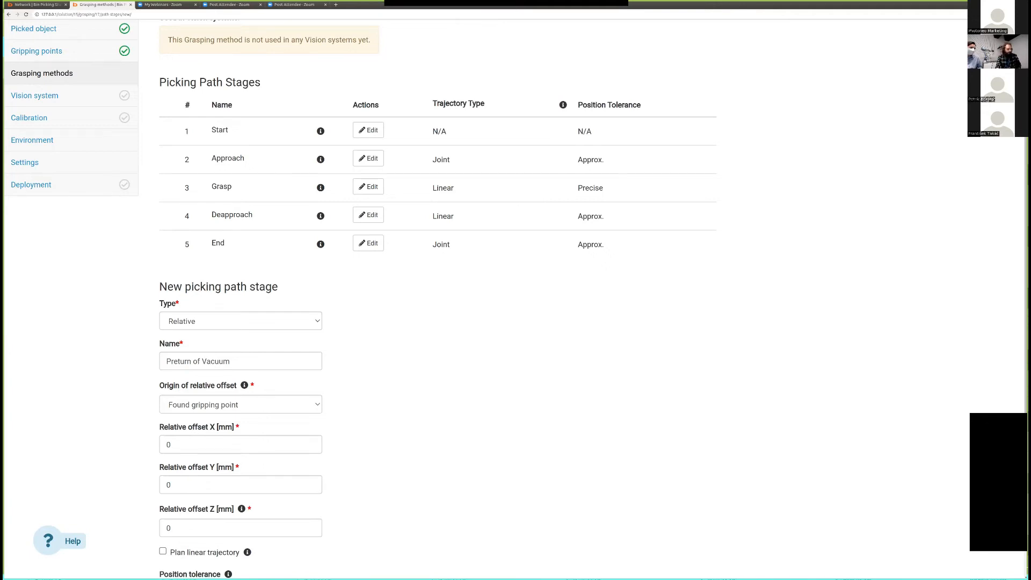
{"action": "scroll", "coordinate": [242, 456], "scroll_direction": "down", "scroll_amount": 3}
{"action": "left_click", "coordinate": [231, 456]}
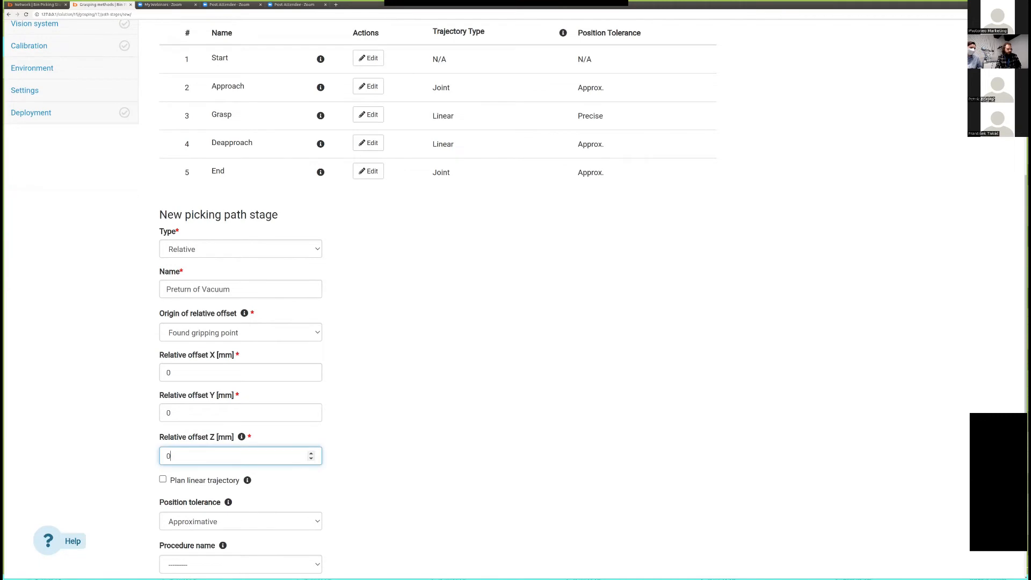
{"action": "key", "text": "BackSpace"}
{"action": "type", "text": "-20"}
{"action": "left_click", "coordinate": [344, 437]}
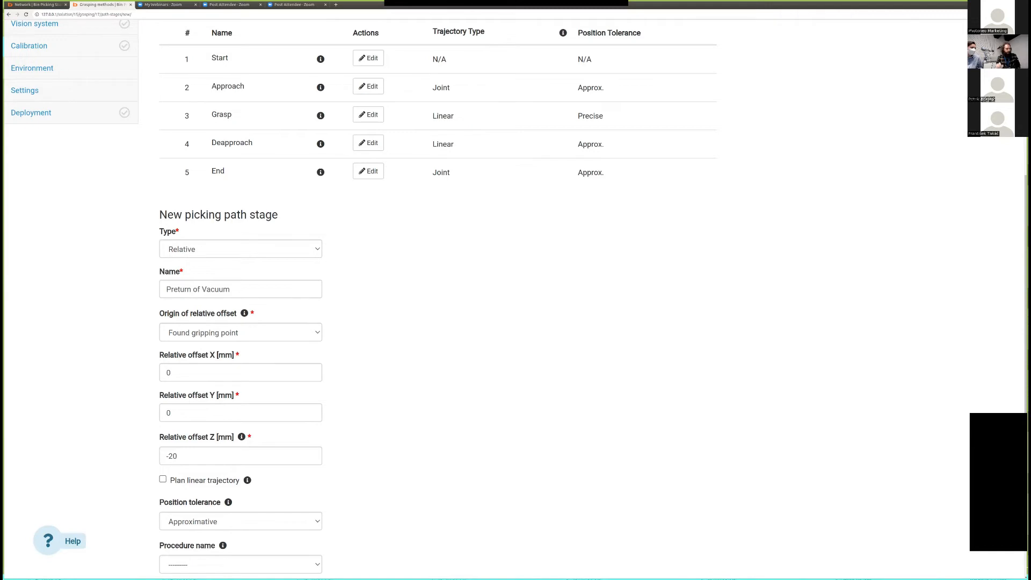
Assign the Attach procedure to the new stage and save it.
{"action": "scroll", "coordinate": [515, 299], "scroll_direction": "down", "scroll_amount": 2}
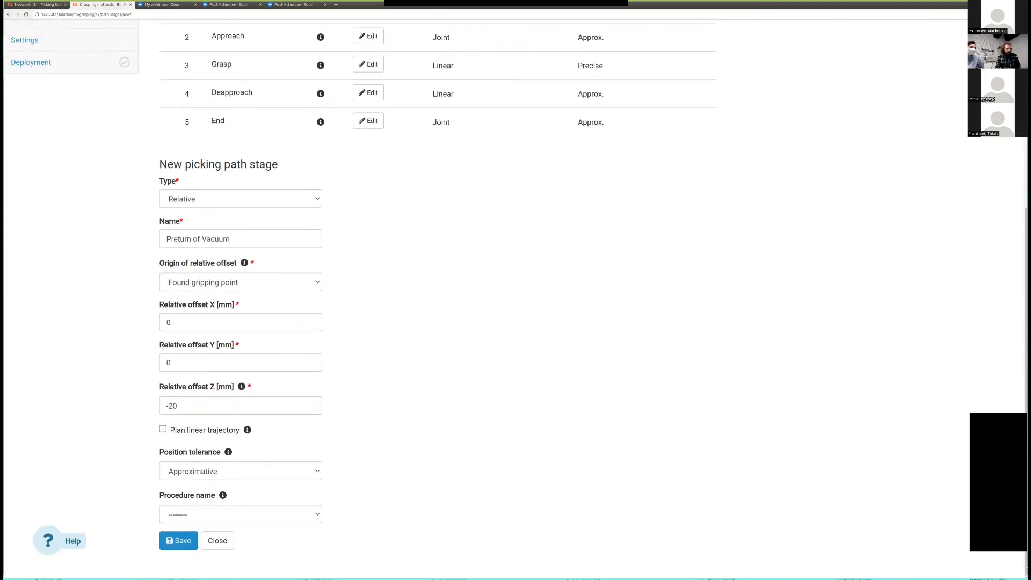
{"action": "left_click", "coordinate": [241, 514]}
{"action": "left_click", "coordinate": [241, 457]}
{"action": "left_click", "coordinate": [178, 540]}
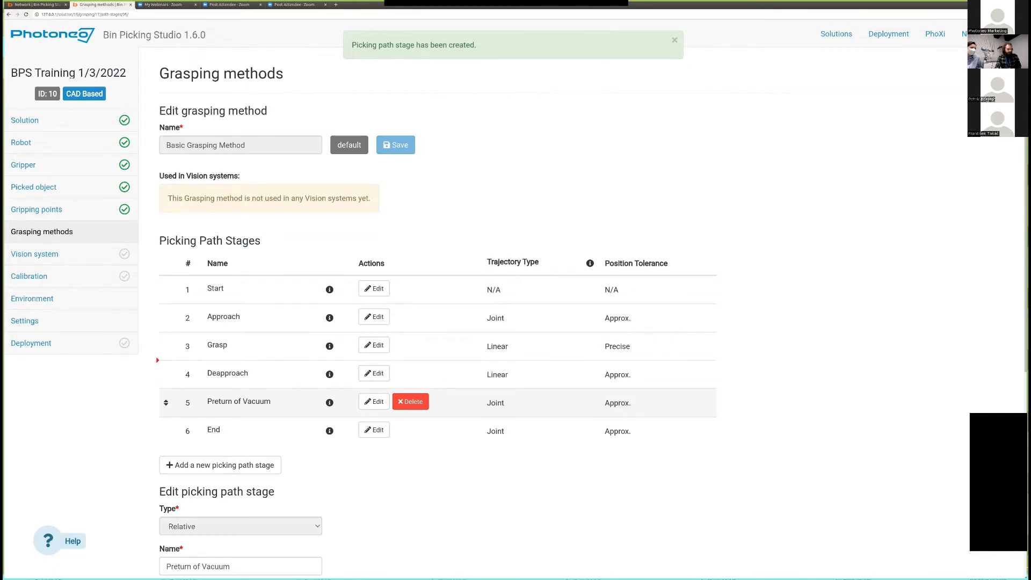
Move the Preturn of Vacuum stage between Approach and Grasp, and reopen it to check its settings.
{"action": "left_click_drag", "start_coordinate": [166, 402], "coordinate": [165, 333]}
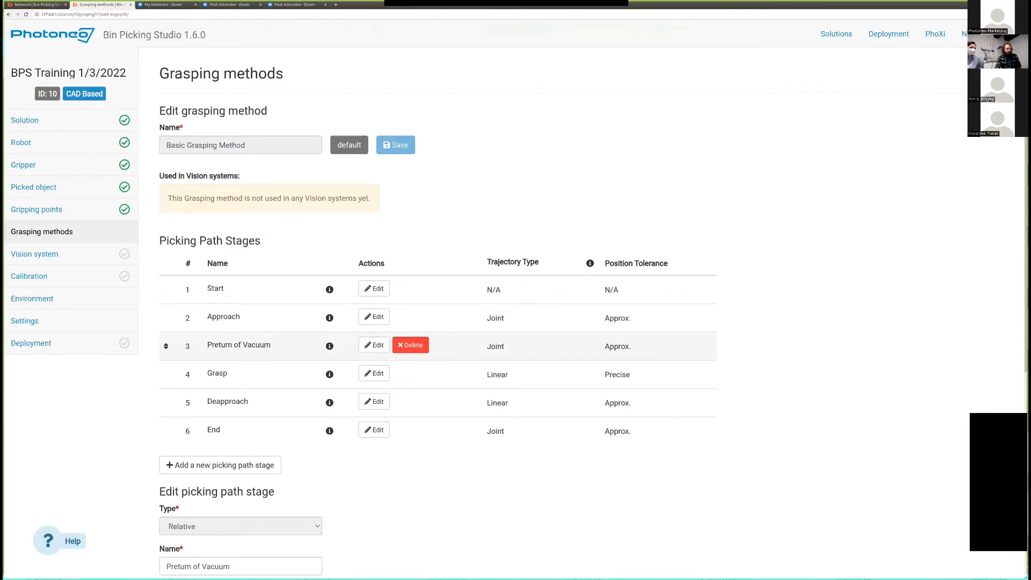
{"action": "scroll", "coordinate": [515, 300], "scroll_direction": "down", "scroll_amount": 1}
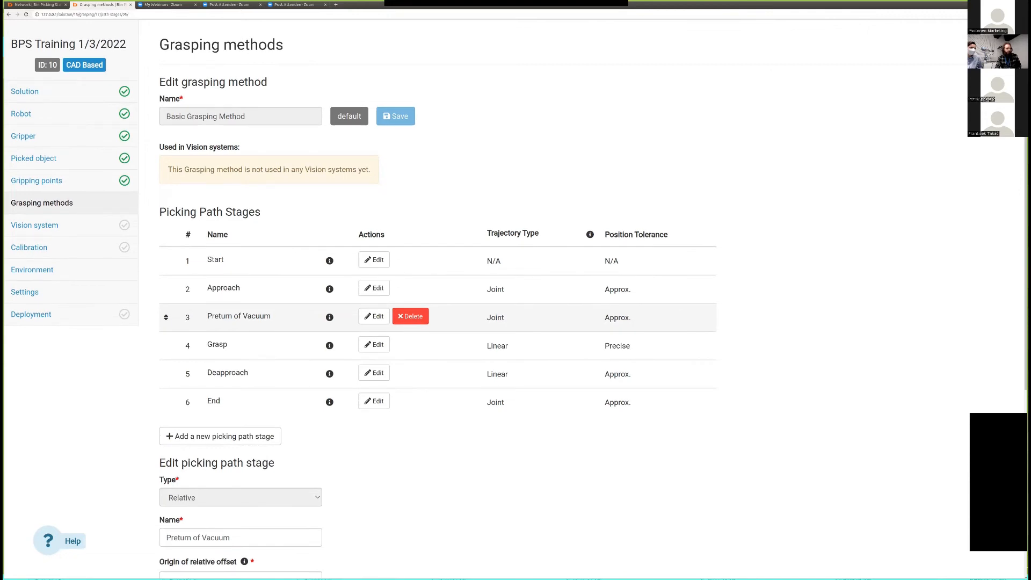
{"action": "left_click", "coordinate": [374, 316]}
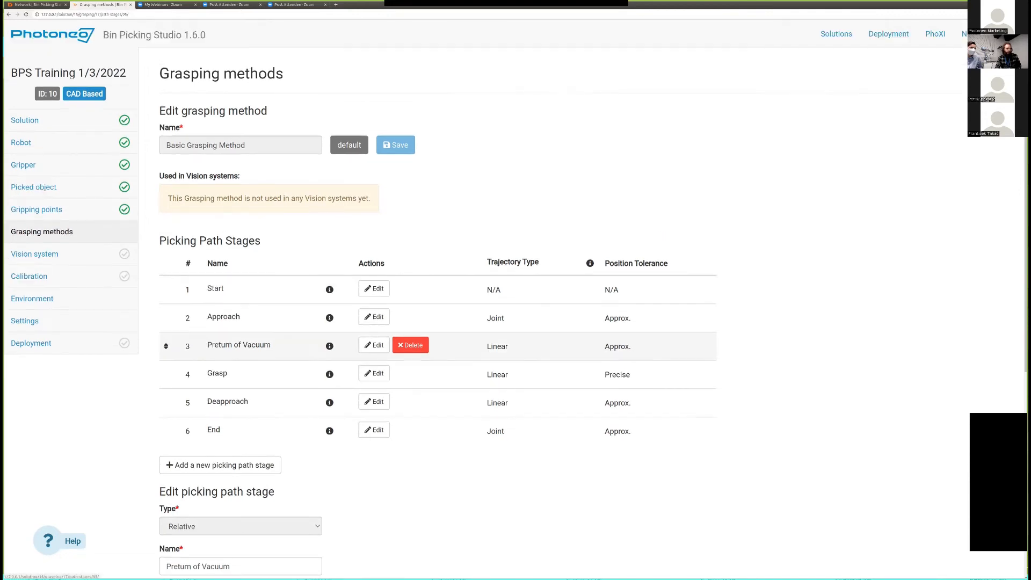
{"action": "scroll", "coordinate": [374, 316], "scroll_direction": "down", "scroll_amount": 3}
{"action": "scroll", "coordinate": [437, 301], "scroll_direction": "down", "scroll_amount": 7}
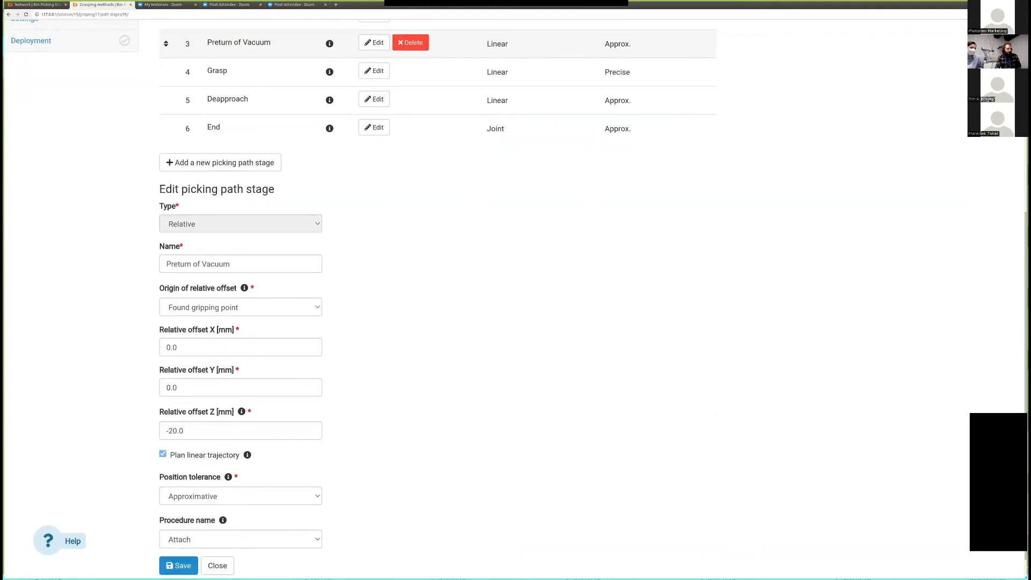
{"action": "scroll", "coordinate": [438, 301], "scroll_direction": "up", "scroll_amount": 3}
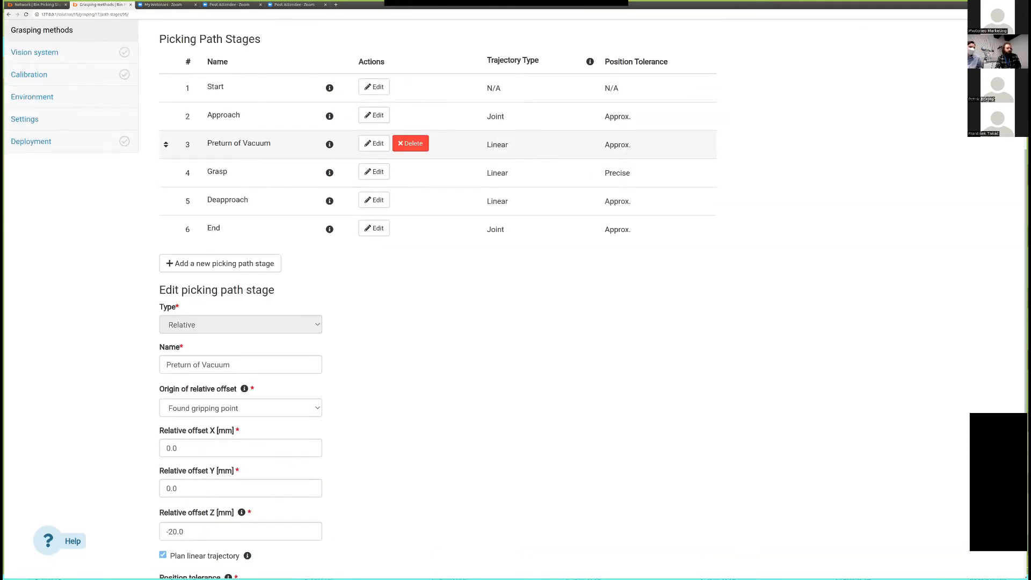
Review the settings of the Preturn of Vacuum and Grasp picking path stages.
{"action": "scroll", "coordinate": [261, 510], "scroll_direction": "down", "scroll_amount": 4}
{"action": "scroll", "coordinate": [438, 301], "scroll_direction": "up", "scroll_amount": 4}
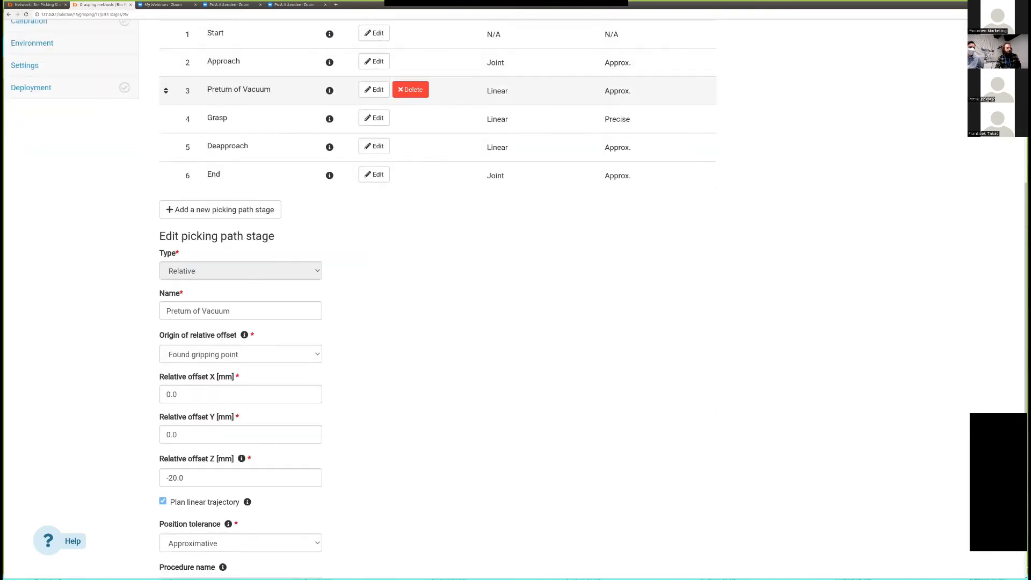
{"action": "left_click", "coordinate": [375, 190]}
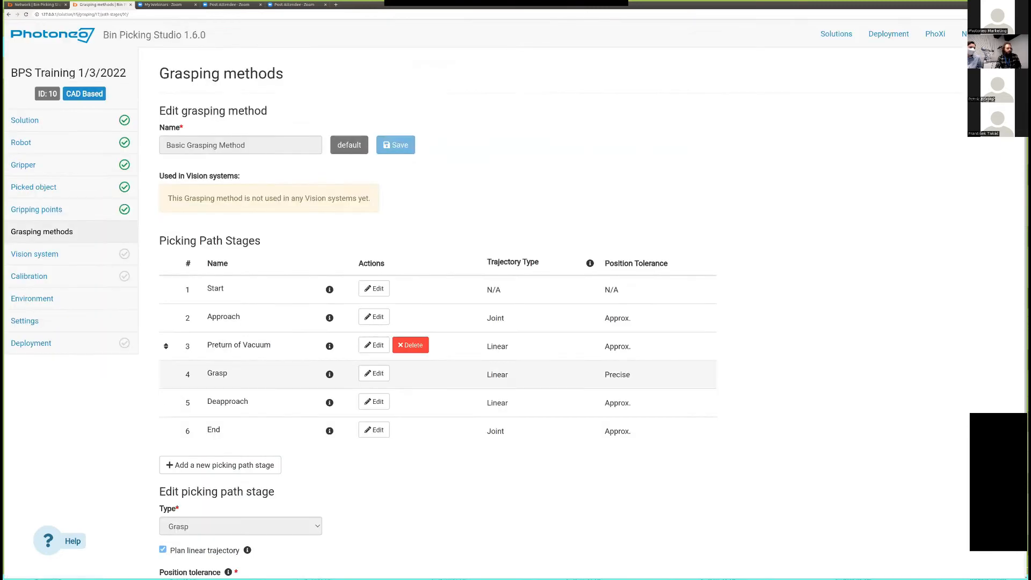
{"action": "scroll", "coordinate": [375, 214], "scroll_direction": "down", "scroll_amount": 4}
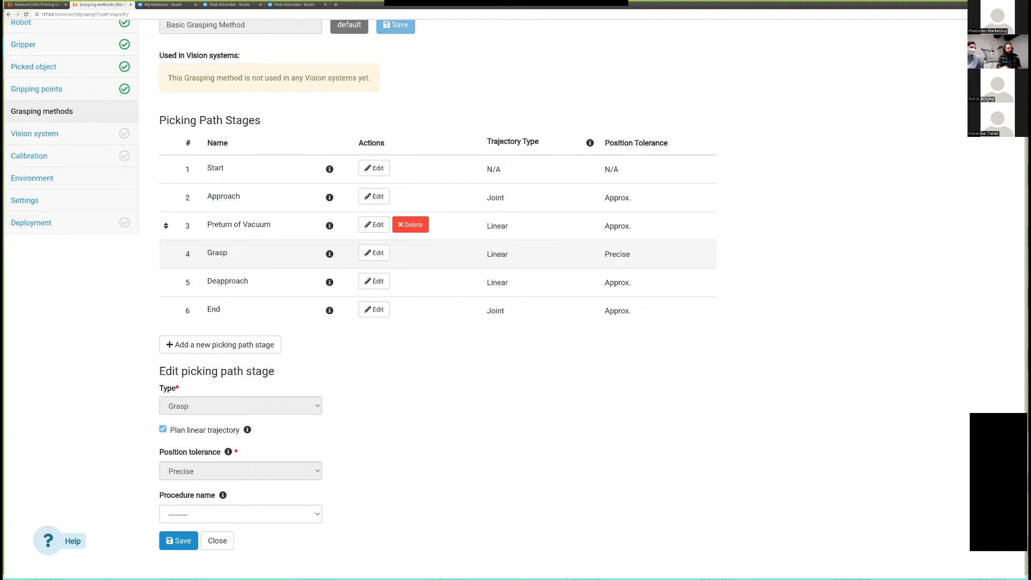
Set the Deapproach stage's relative offset Z to 150 mm and save the stage.
{"action": "left_click", "coordinate": [374, 281]}
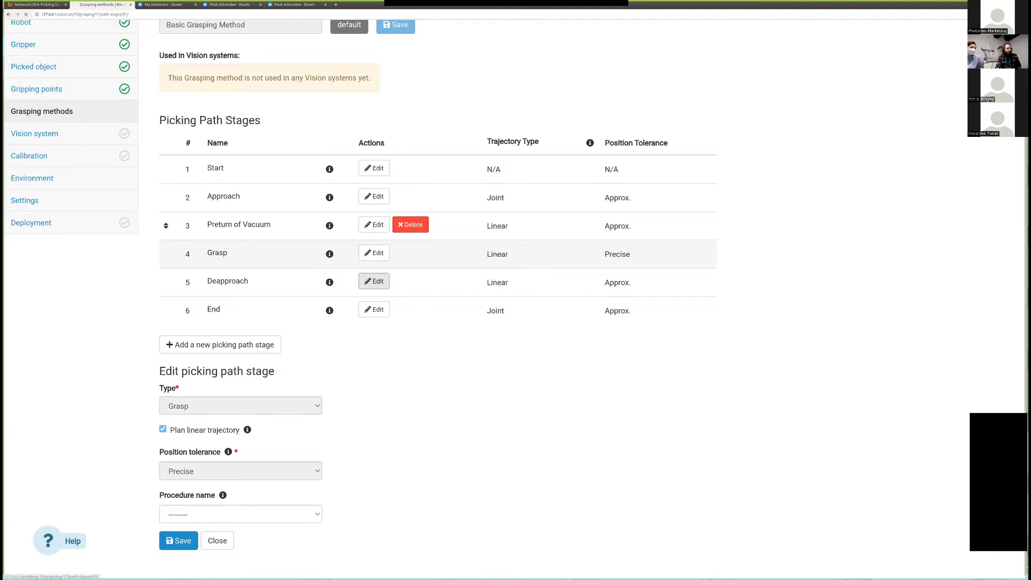
{"action": "scroll", "coordinate": [438, 302], "scroll_direction": "down", "scroll_amount": 4}
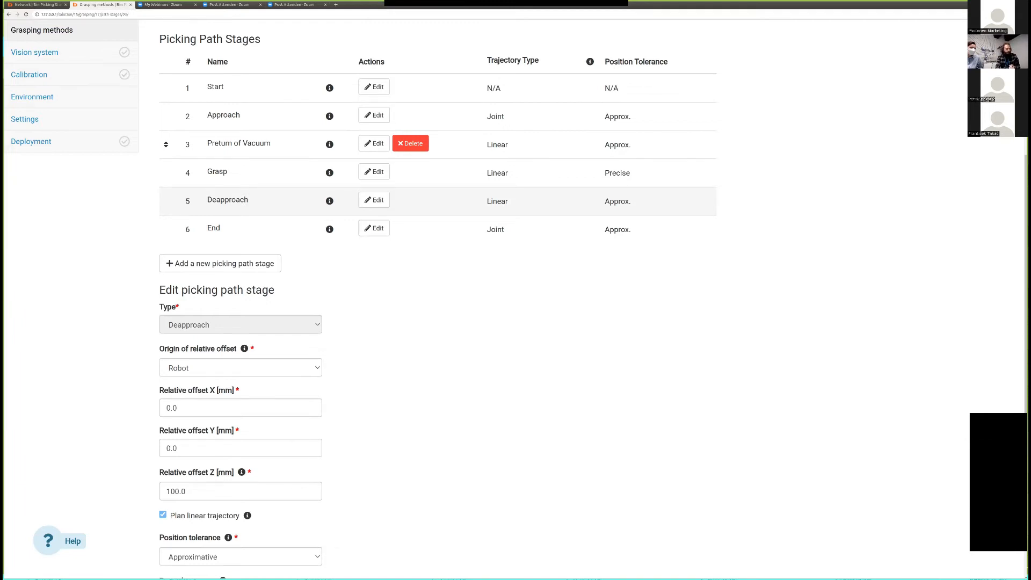
{"action": "scroll", "coordinate": [516, 300], "scroll_direction": "down", "scroll_amount": 3}
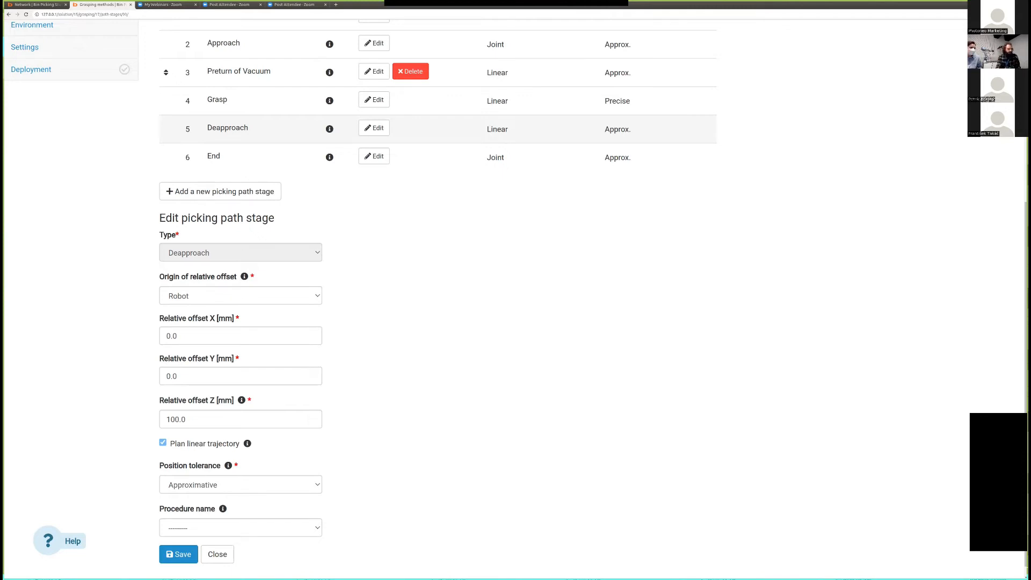
{"action": "left_click", "coordinate": [172, 419]}
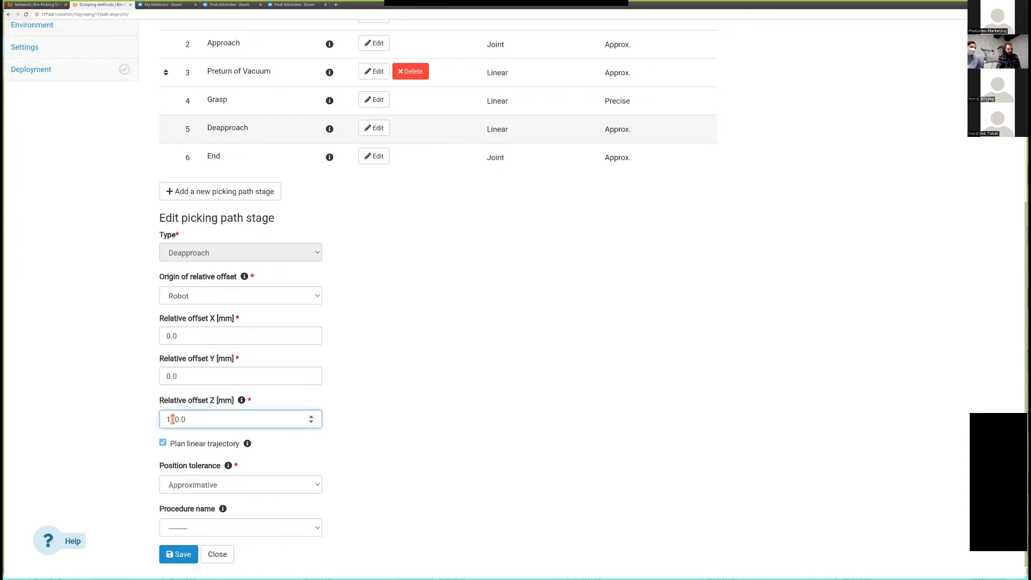
{"action": "type", "text": "5"}
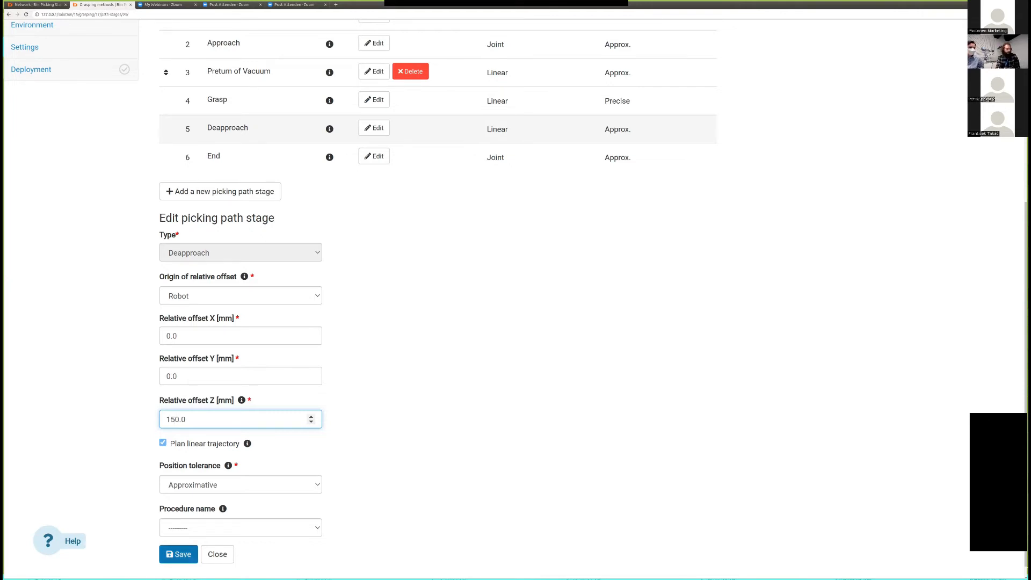
{"action": "left_click", "coordinate": [178, 554]}
Open the End stage's settings, and check the Environment scene's vision section and robot model.
{"action": "mouse_move", "coordinate": [330, 431]}
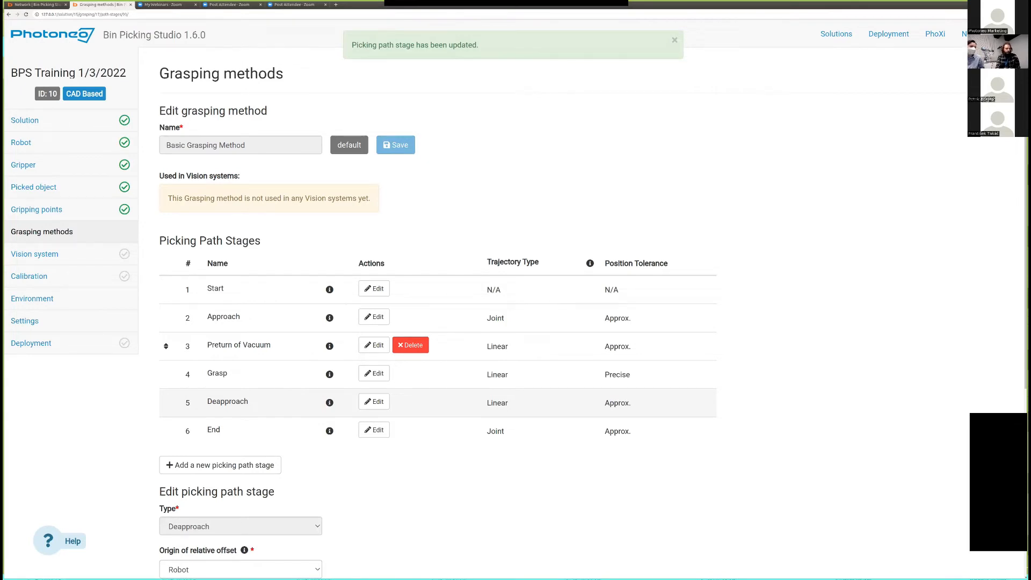
{"action": "left_click", "coordinate": [374, 430]}
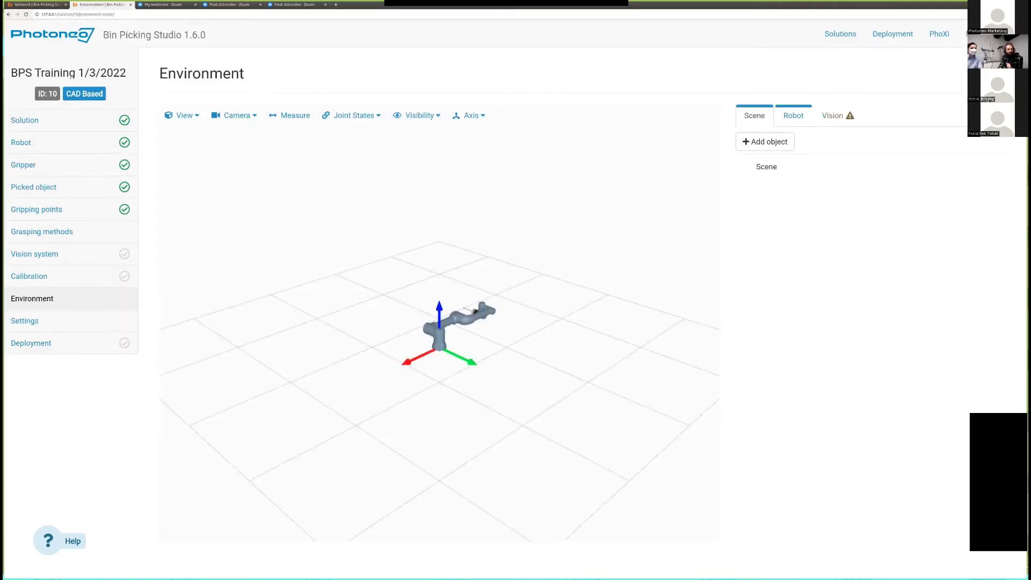
{"action": "left_click", "coordinate": [833, 115]}
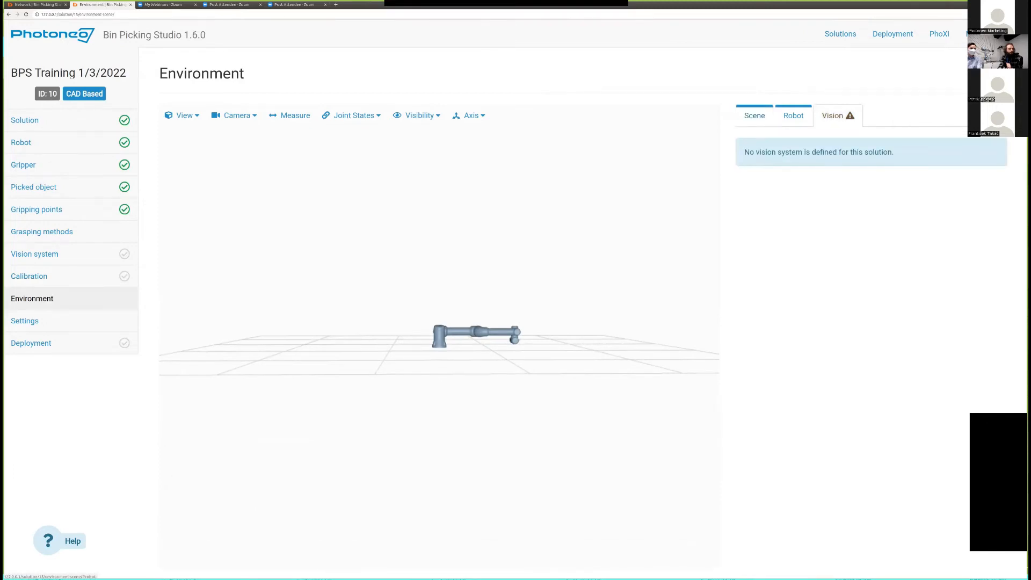
{"action": "left_click_drag", "start_coordinate": [494, 258], "coordinate": [607, 317]}
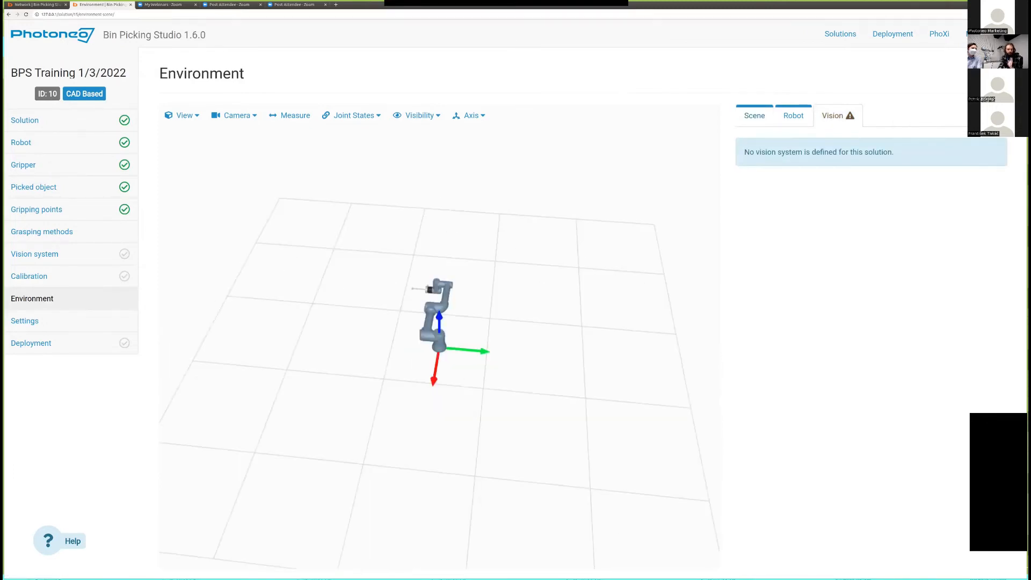
Reopen the Basic Grasping Method for editing and save it.
{"action": "left_click", "coordinate": [42, 231]}
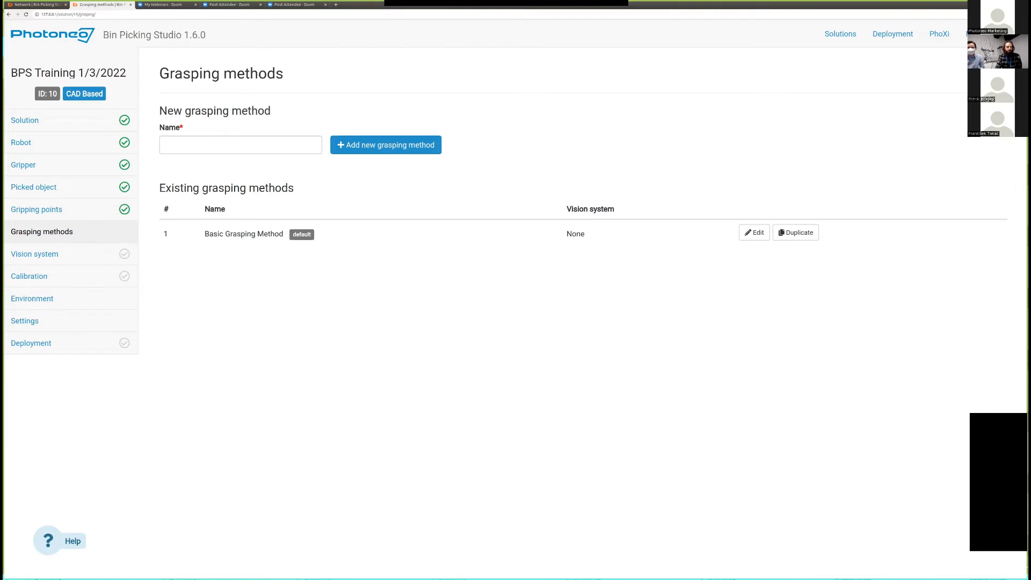
{"action": "left_click", "coordinate": [754, 233]}
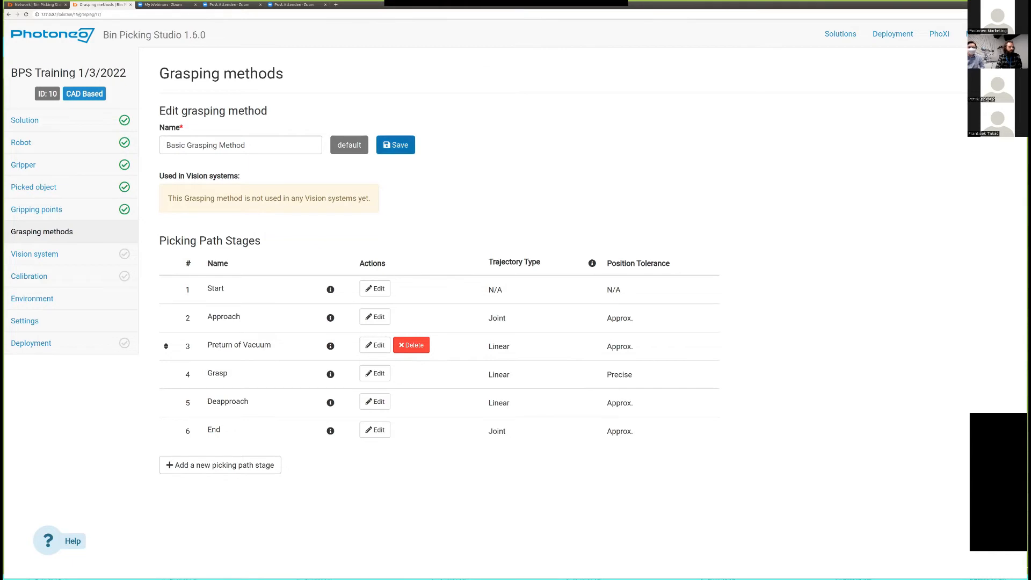
{"action": "left_click", "coordinate": [395, 145]}
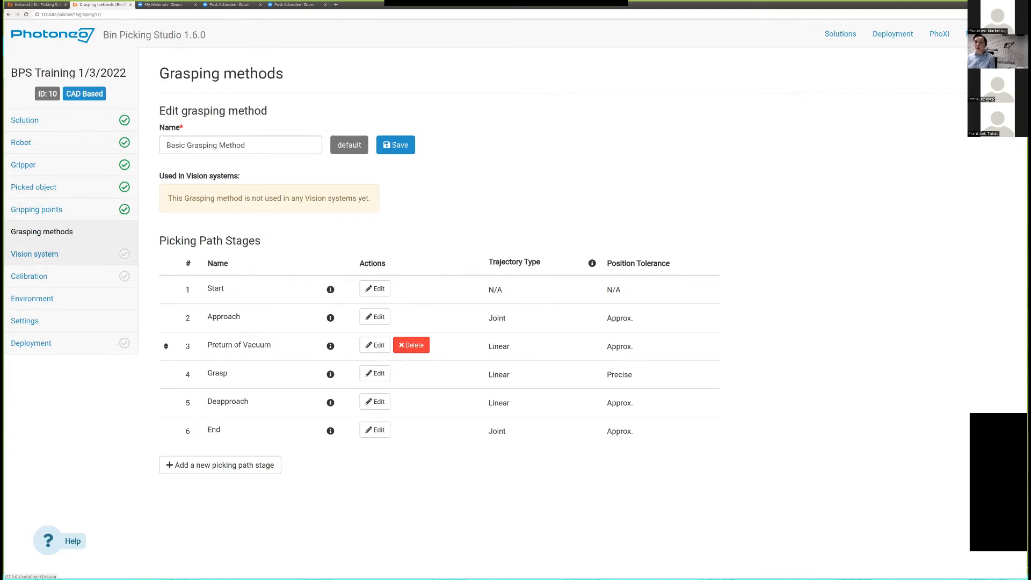
Add a new vision system to the solution and name it VS1.
{"action": "left_click", "coordinate": [35, 254]}
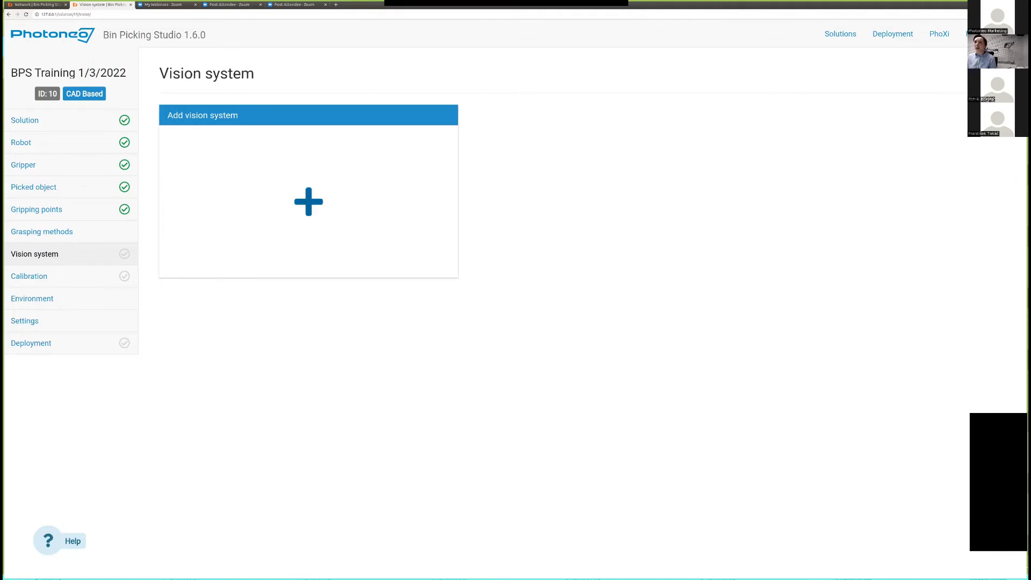
{"action": "left_click", "coordinate": [308, 202]}
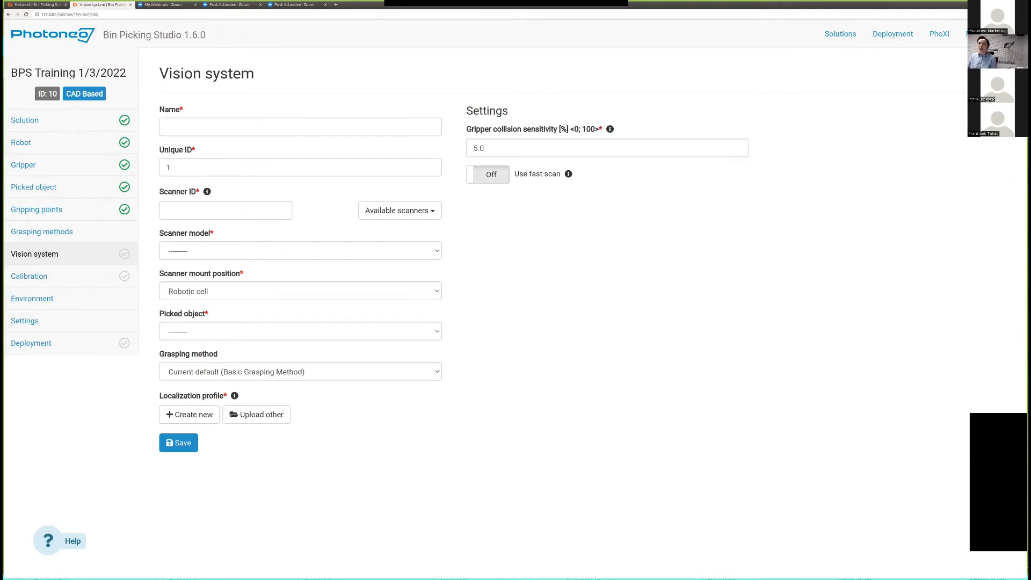
{"action": "left_click", "coordinate": [301, 127]}
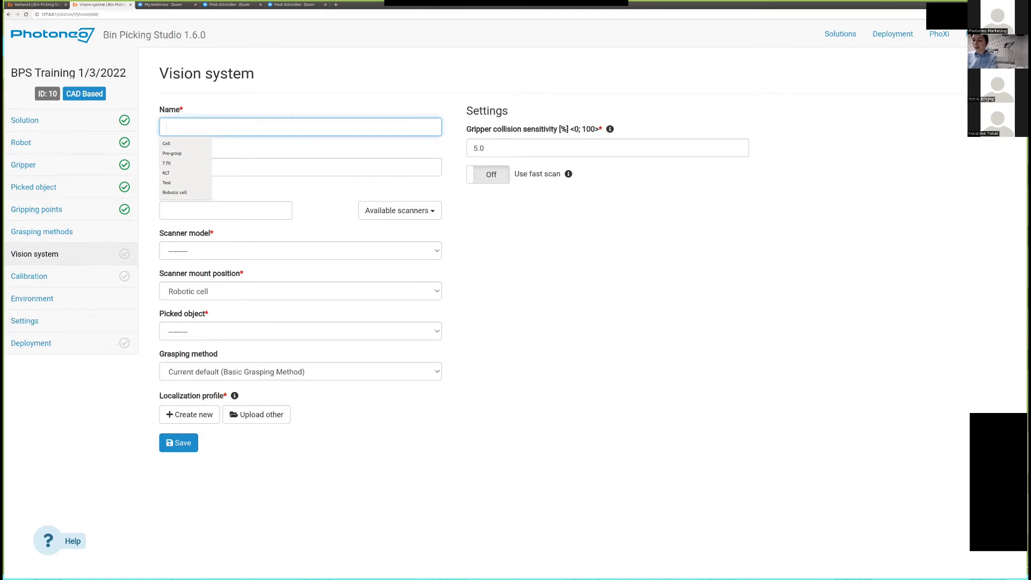
{"action": "type", "text": "VS1"}
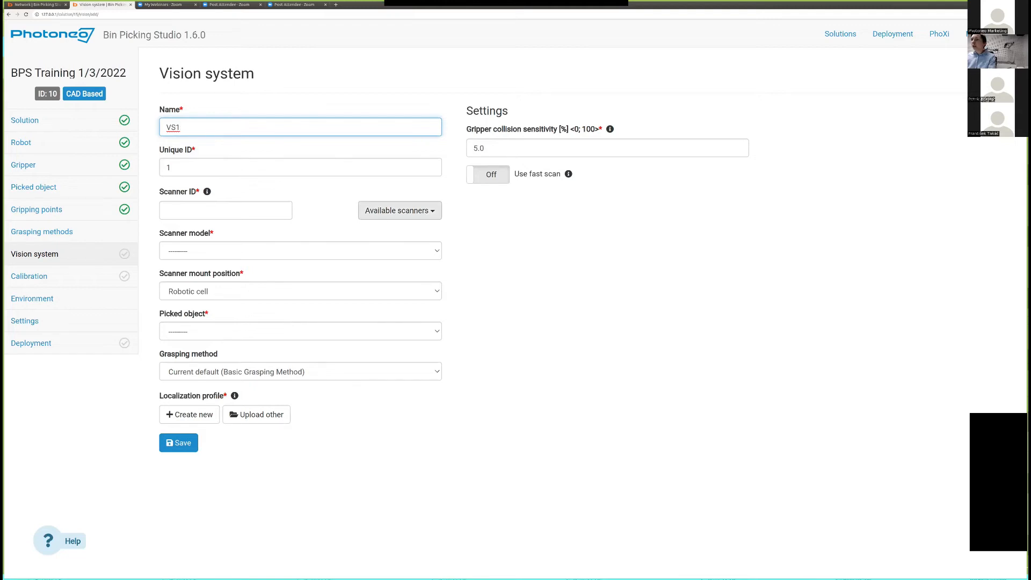
Assign scanner 1709004 to VS1 and set its scanner model to PhoXi 3D Scanner M.
{"action": "left_click", "coordinate": [400, 210]}
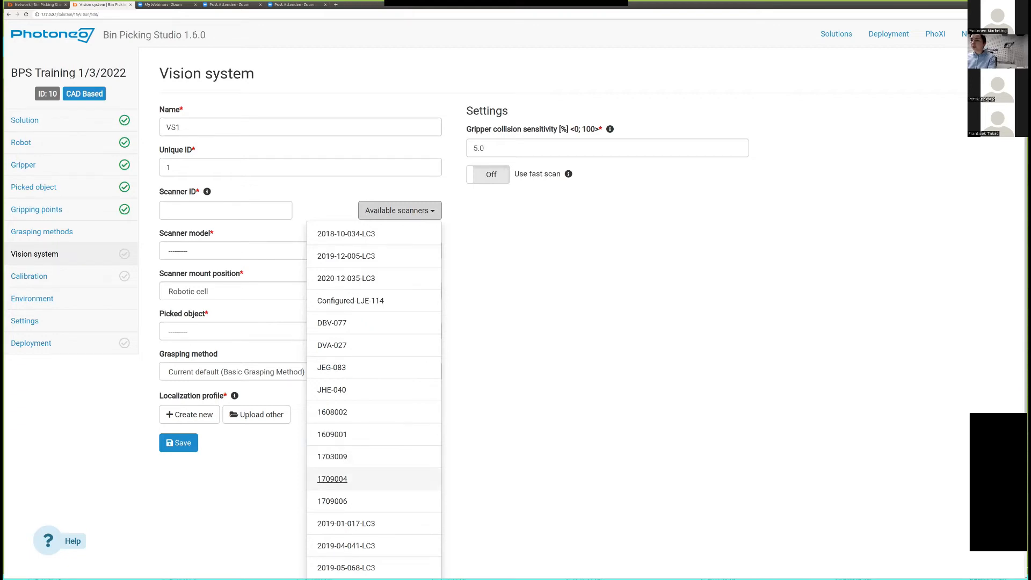
{"action": "left_click", "coordinate": [332, 479]}
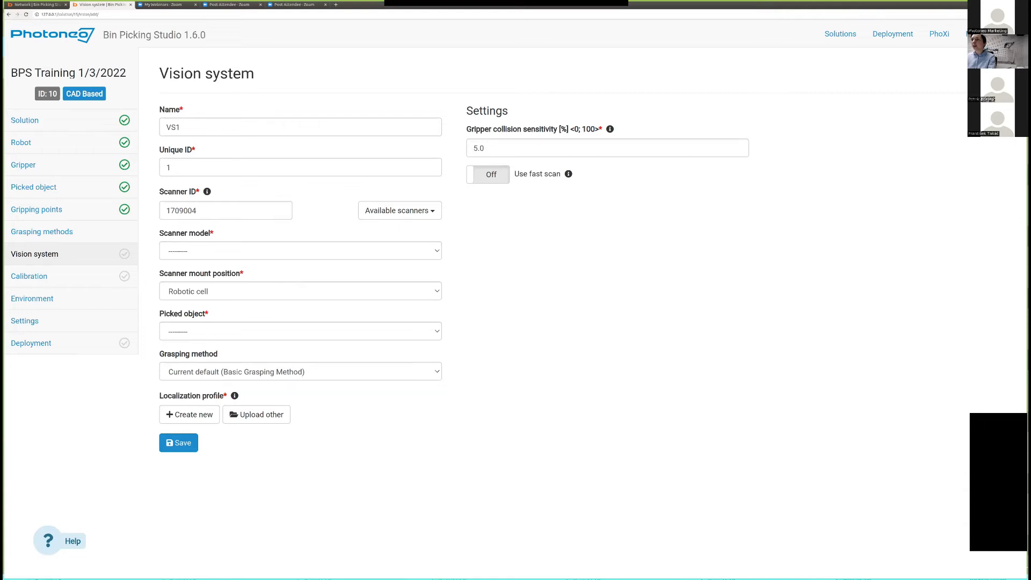
{"action": "left_click", "coordinate": [239, 251]}
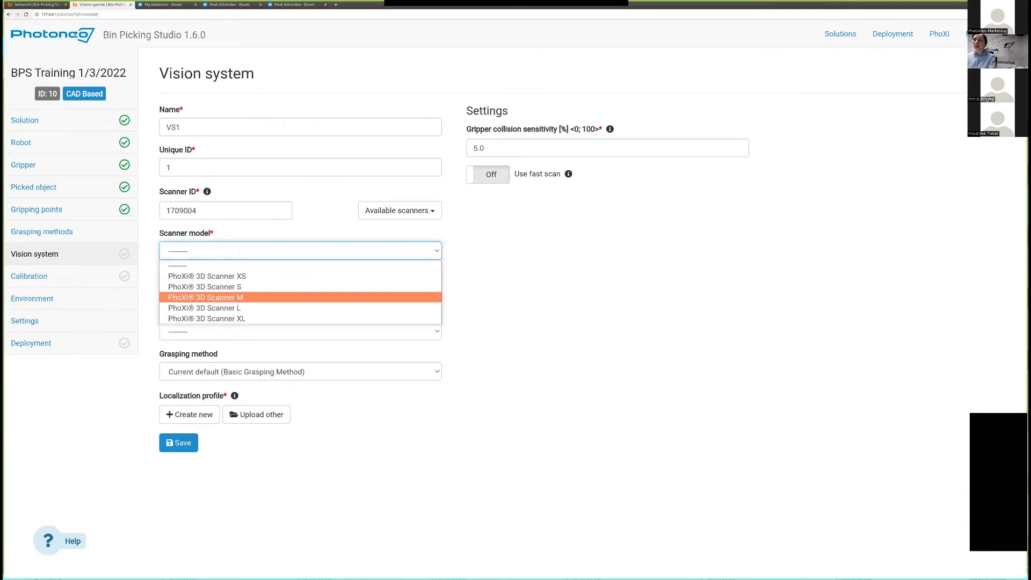
{"action": "left_click", "coordinate": [205, 297]}
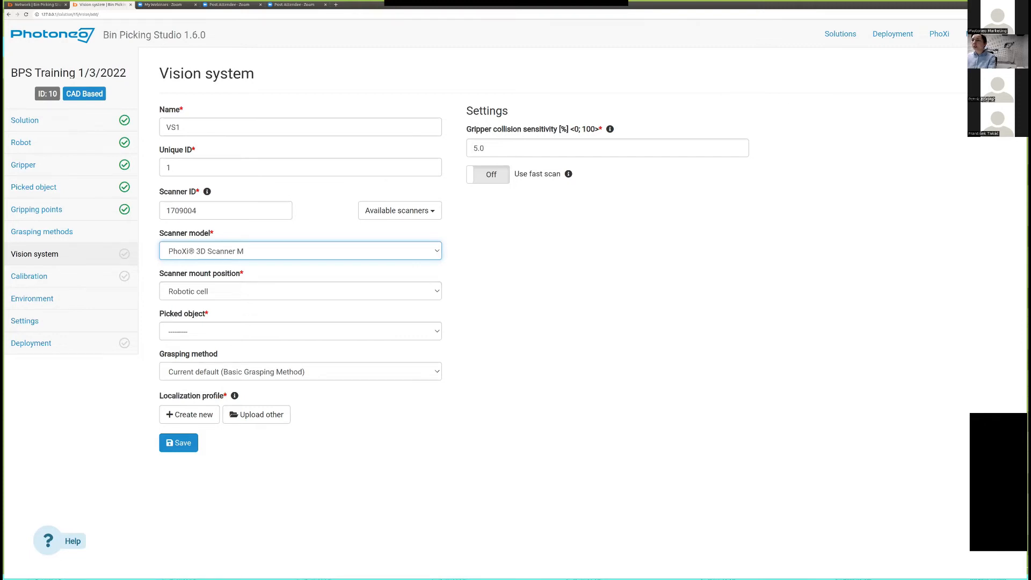
Set the scanner mount position to Robotic cell and the picked object to T fitting.
{"action": "left_click", "coordinate": [240, 292]}
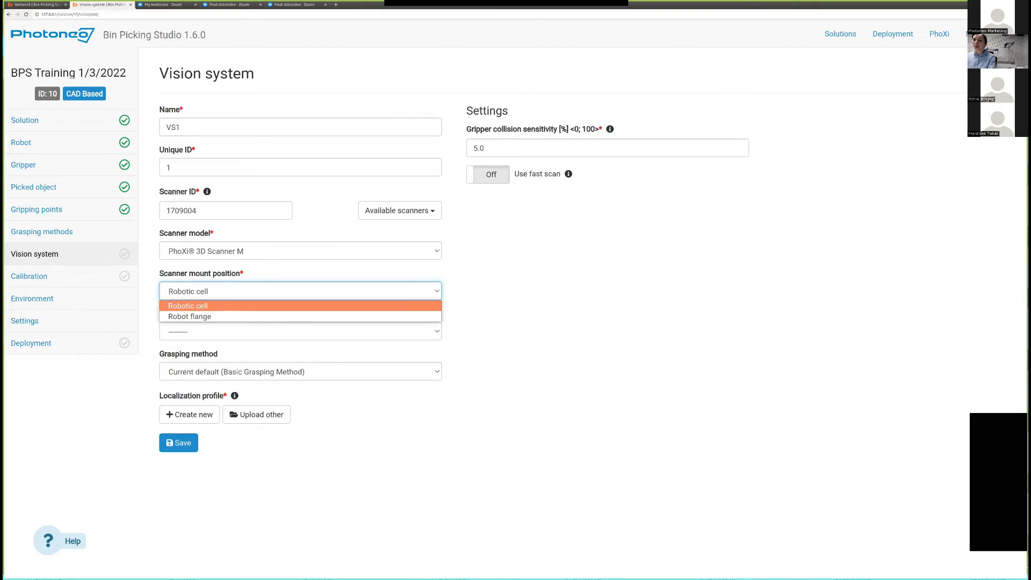
{"action": "left_click", "coordinate": [241, 306]}
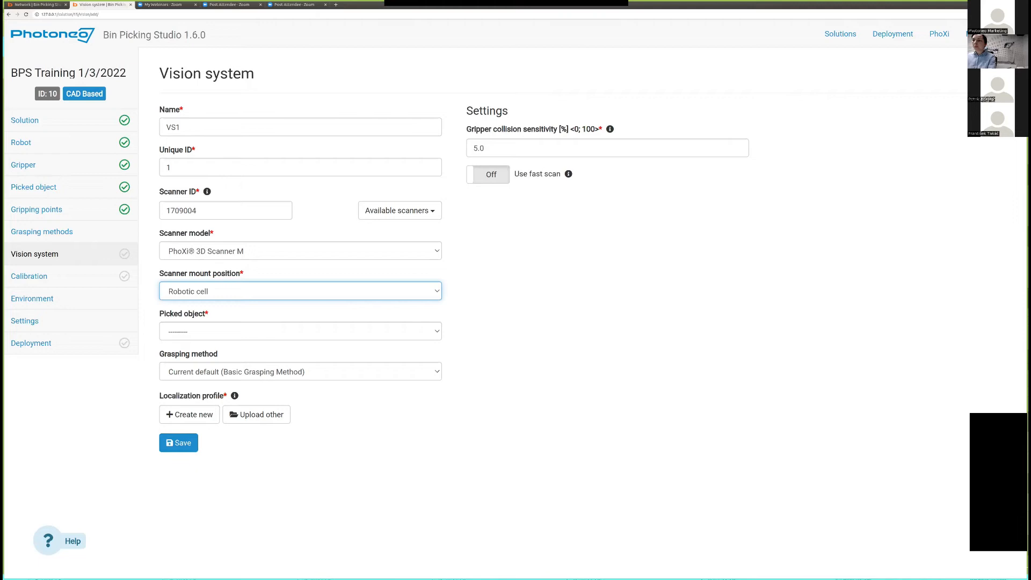
{"action": "left_click", "coordinate": [241, 332]}
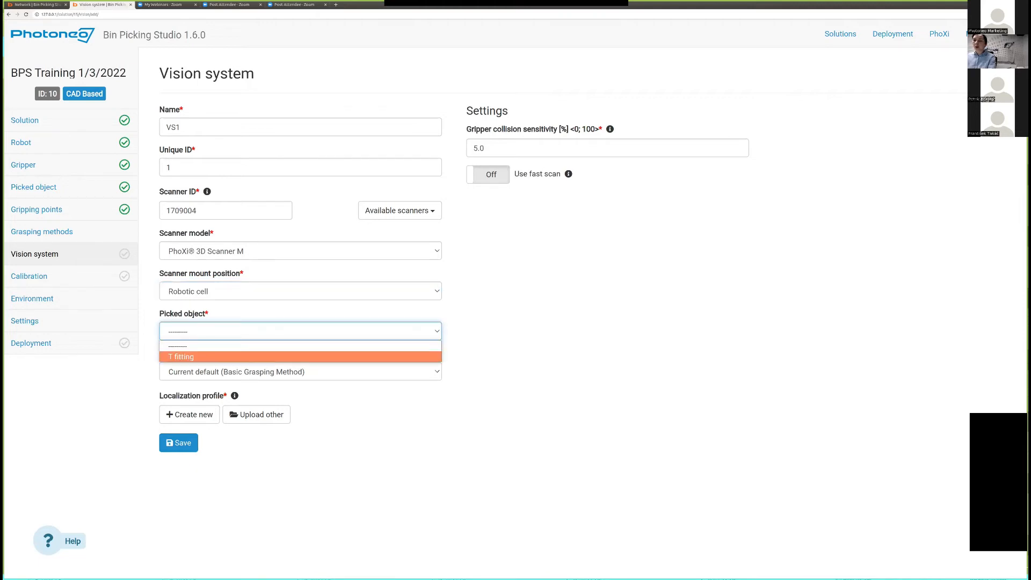
{"action": "left_click", "coordinate": [241, 357]}
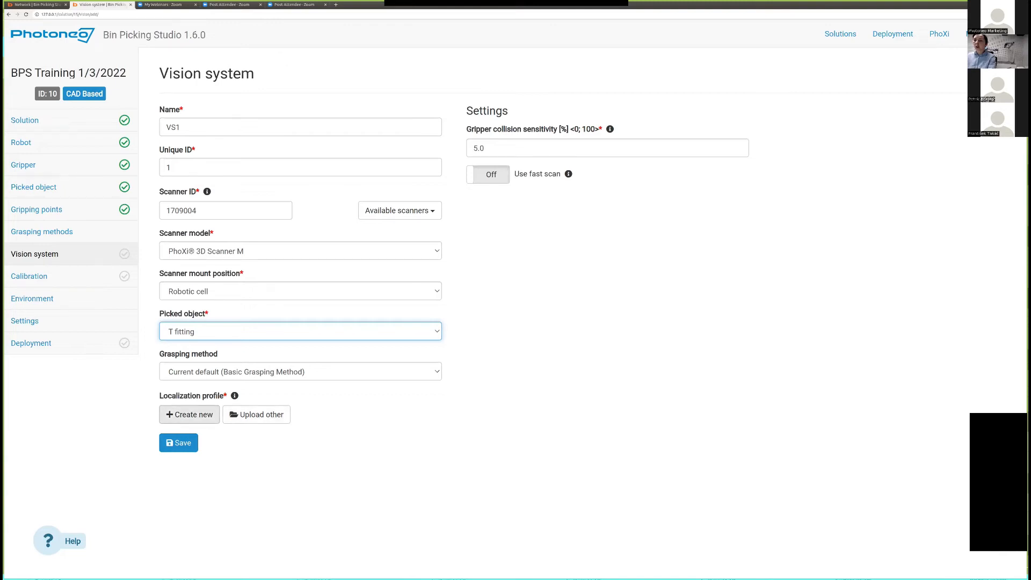
Create a new localization profile for VS1 and run a localization of the parts.
{"action": "left_click", "coordinate": [189, 414]}
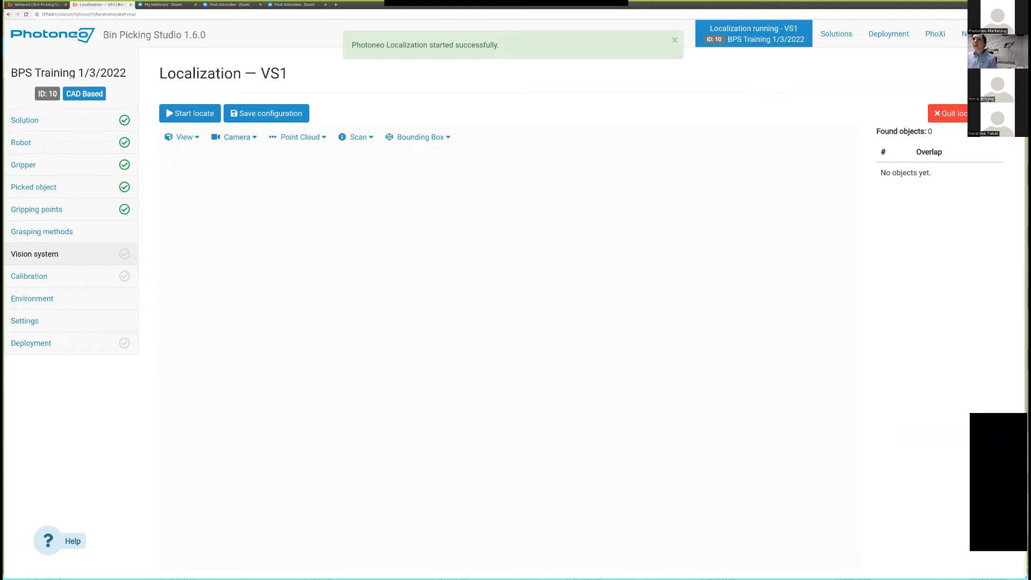
{"action": "left_click", "coordinate": [190, 113]}
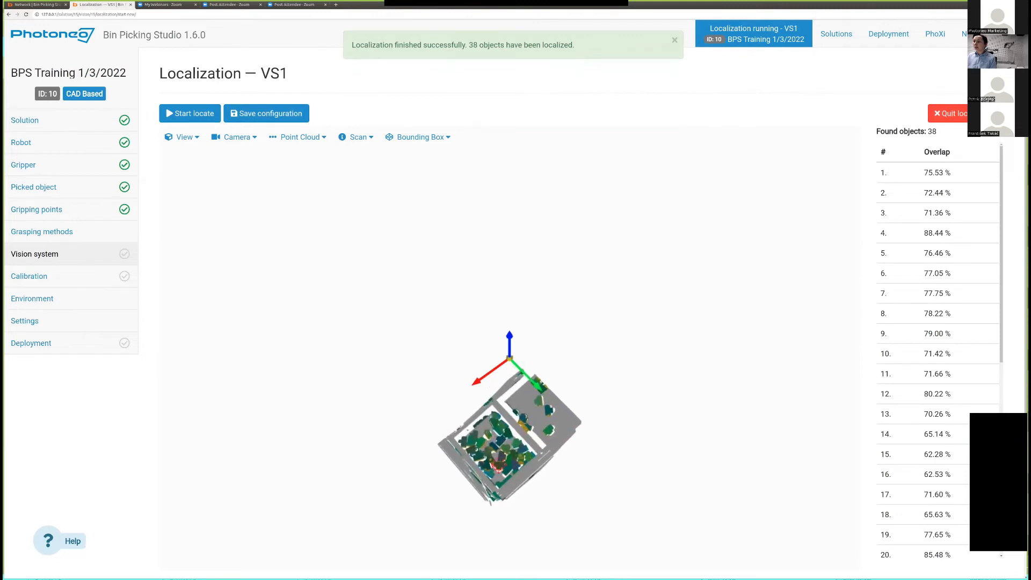
Examine the localized T fittings in the scanned bin's point cloud up close.
{"action": "right_click_drag", "start_coordinate": [510, 462], "coordinate": [497, 315]}
{"action": "left_click_drag", "start_coordinate": [511, 344], "coordinate": [511, 382]}
{"action": "scroll", "coordinate": [512, 382], "scroll_direction": "down", "scroll_amount": 1}
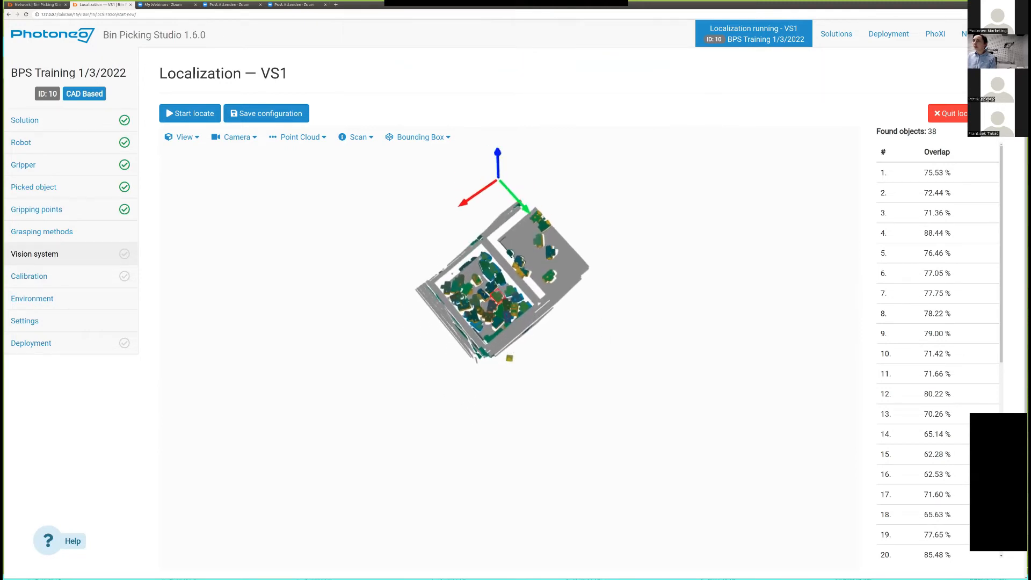
{"action": "scroll", "coordinate": [509, 358], "scroll_direction": "up", "scroll_amount": 5}
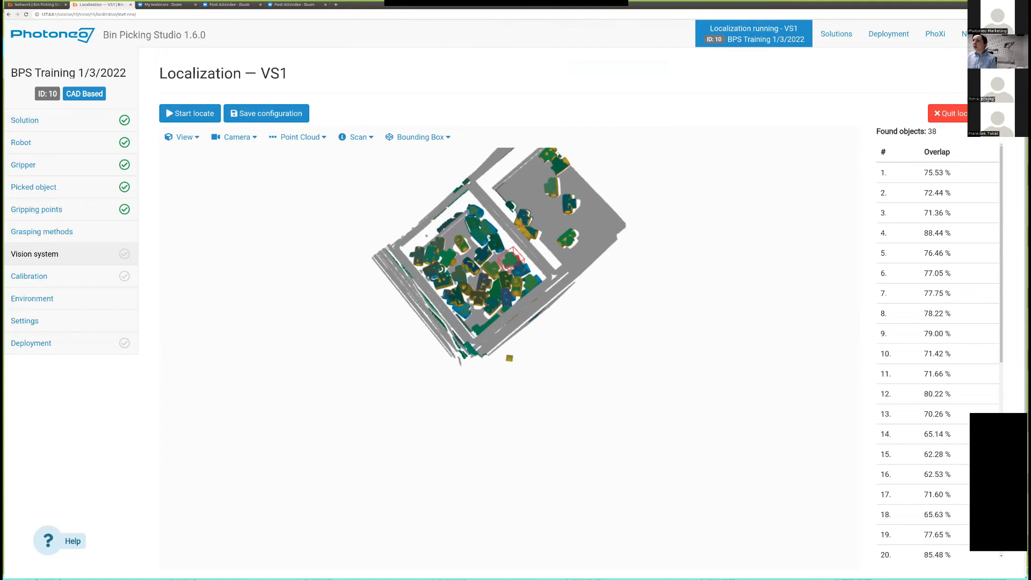
{"action": "middle_click_drag", "start_coordinate": [441, 239], "coordinate": [428, 326]}
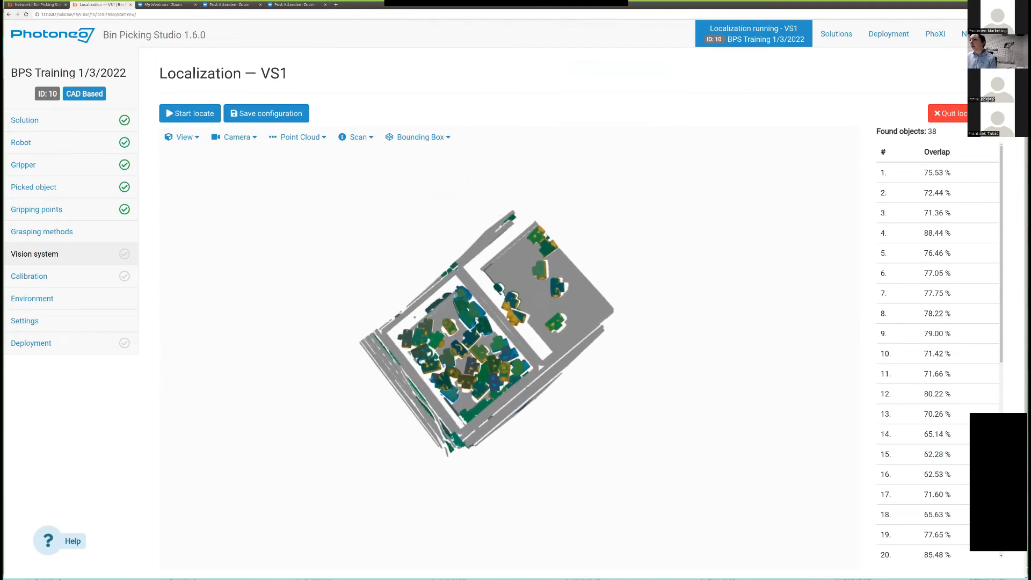
{"action": "scroll", "coordinate": [455, 338], "scroll_direction": "up", "scroll_amount": 4}
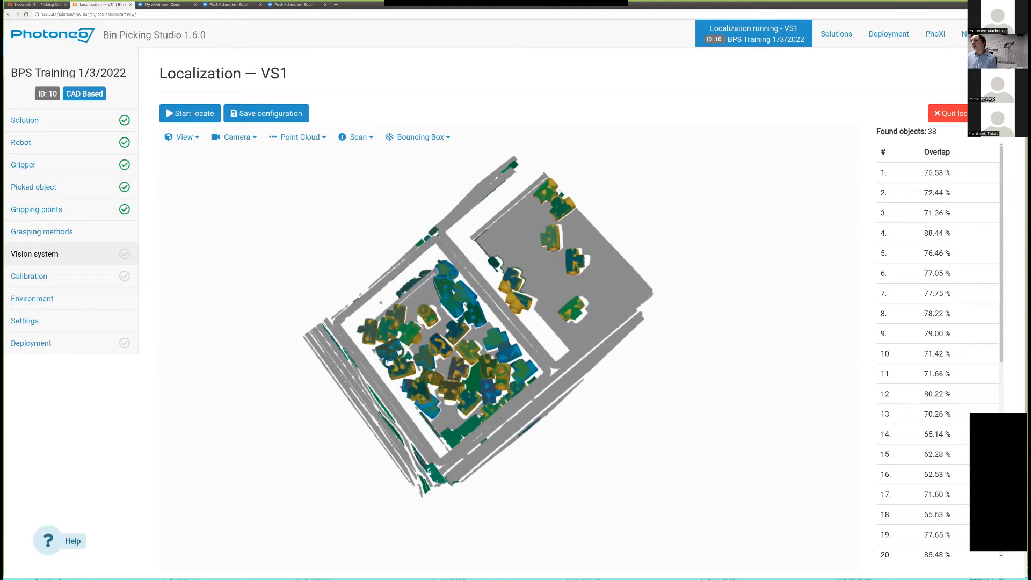
{"action": "scroll", "coordinate": [436, 341], "scroll_direction": "up", "scroll_amount": 5}
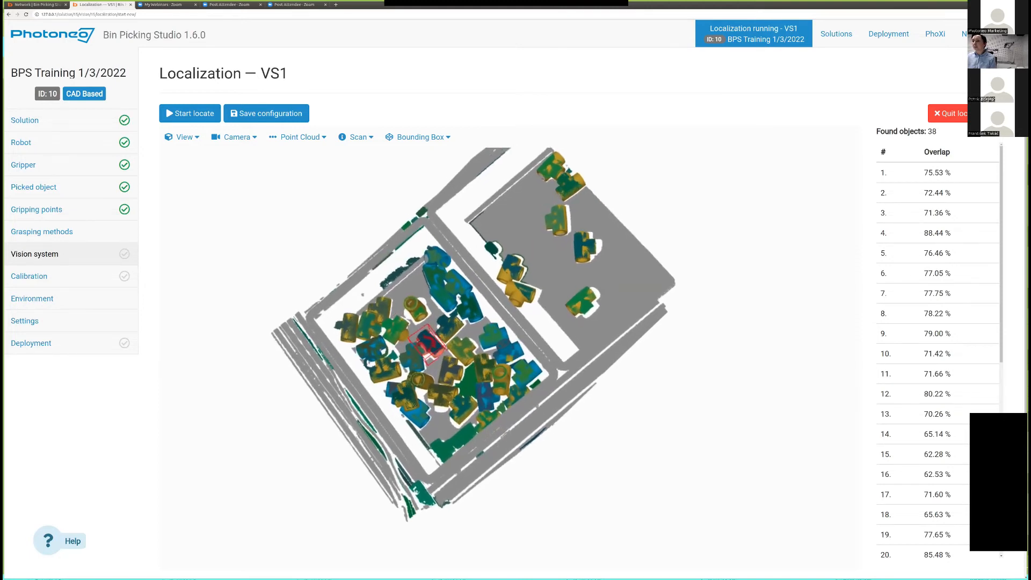
{"action": "scroll", "coordinate": [401, 383], "scroll_direction": "up", "scroll_amount": 2}
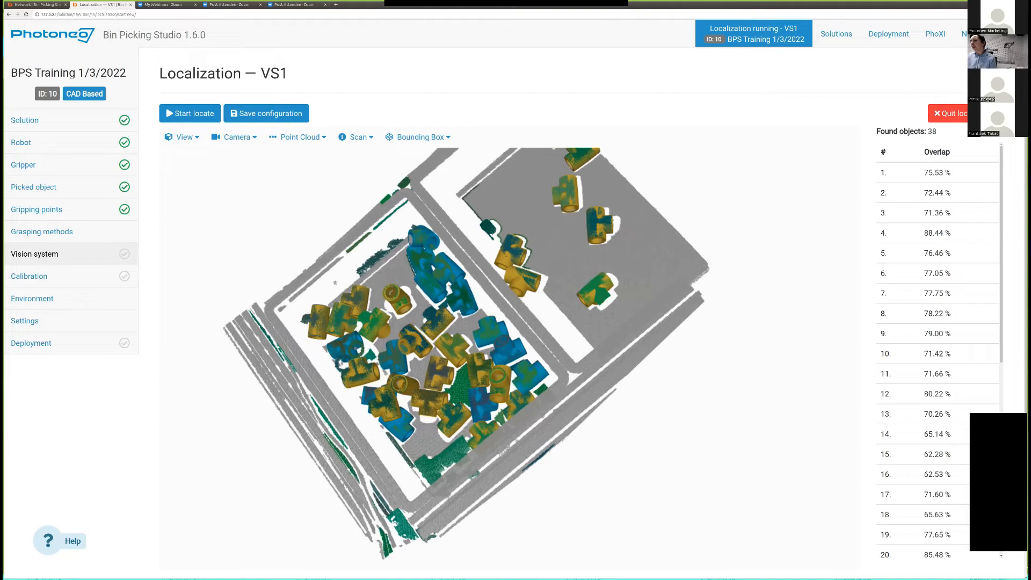
Enable the bounding box for the VS1 localization and put it in Resize mode.
{"action": "scroll", "coordinate": [510, 359], "scroll_direction": "up", "scroll_amount": 1}
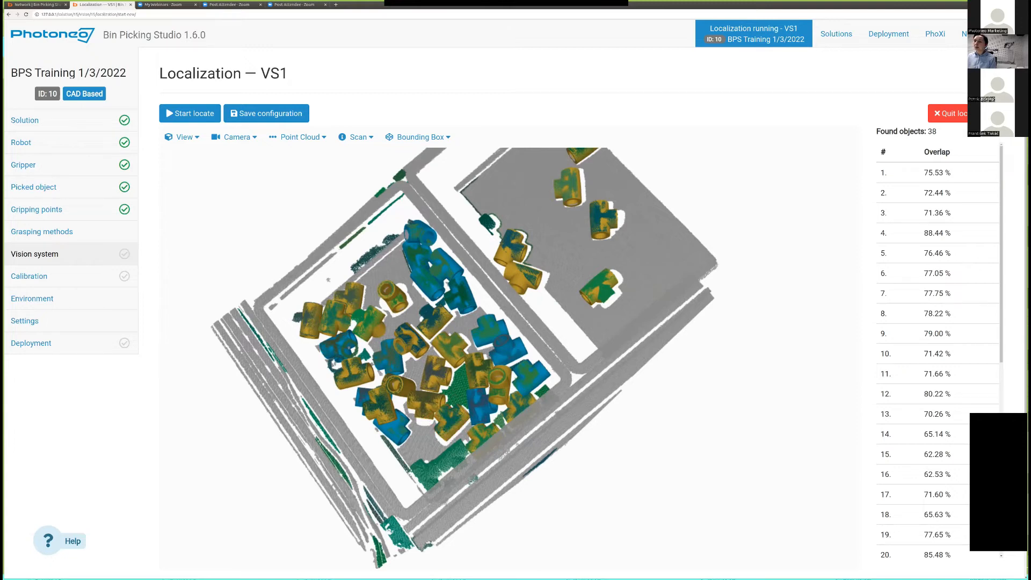
{"action": "scroll", "coordinate": [511, 358], "scroll_direction": "down", "scroll_amount": 2}
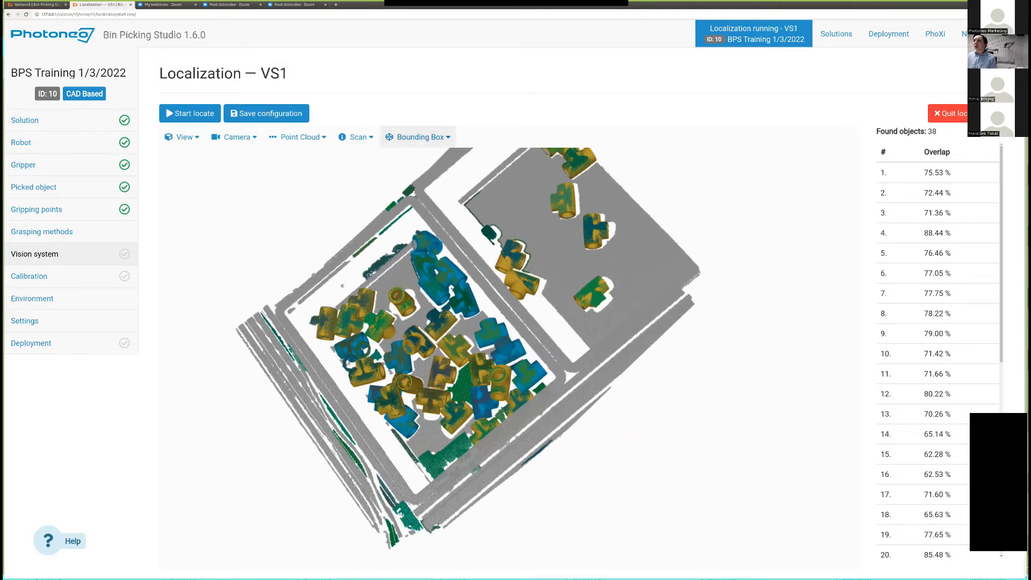
{"action": "left_click_drag", "start_coordinate": [511, 344], "coordinate": [537, 355]}
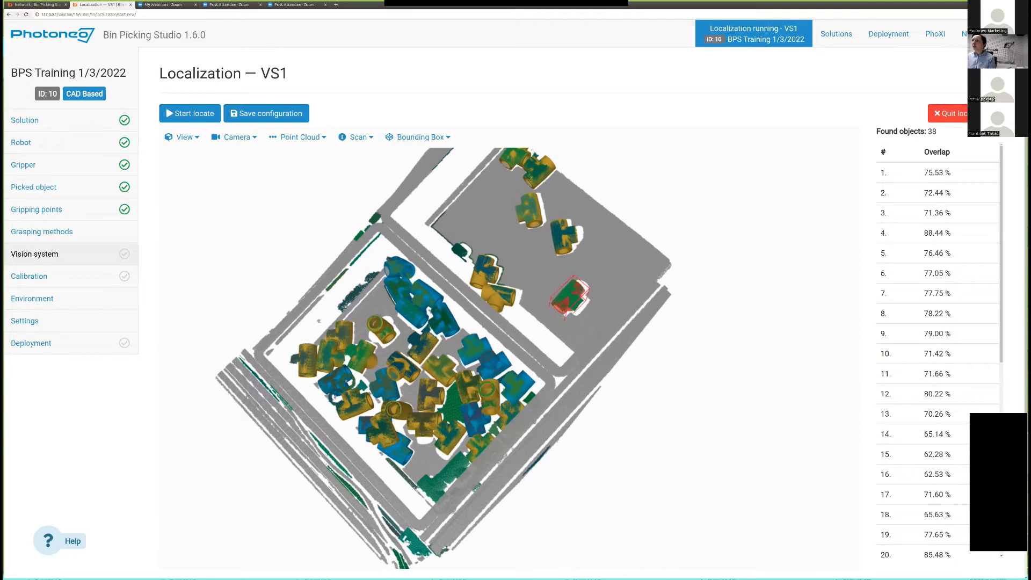
{"action": "left_click_drag", "start_coordinate": [519, 384], "coordinate": [516, 352]}
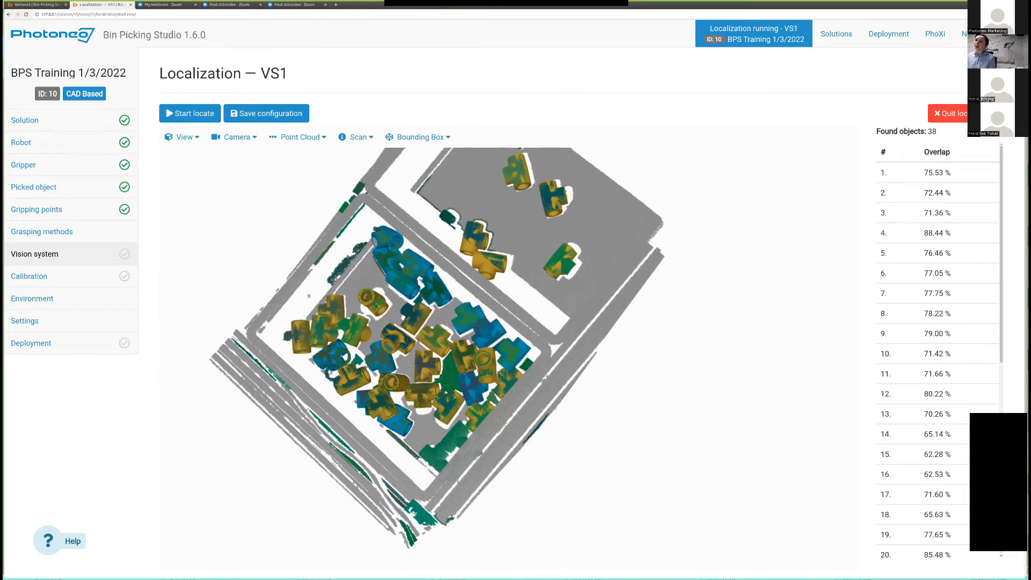
{"action": "mouse_move", "coordinate": [457, 350]}
{"action": "left_mouse_down"}
{"action": "mouse_move", "coordinate": [422, 363]}
{"action": "mouse_move", "coordinate": [457, 355]}
{"action": "mouse_move", "coordinate": [500, 379]}
{"action": "left_mouse_up"}
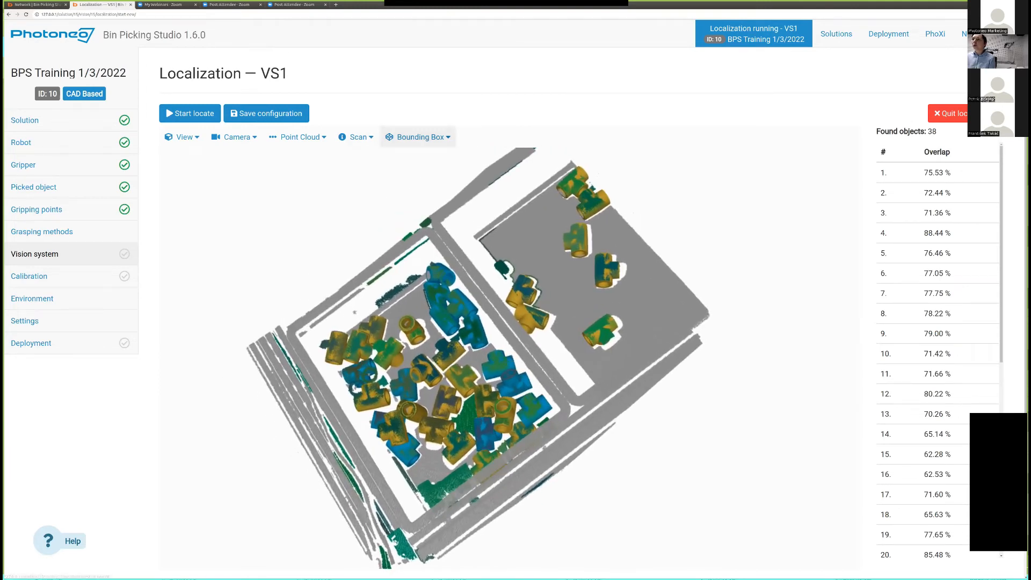
{"action": "left_click", "coordinate": [418, 137]}
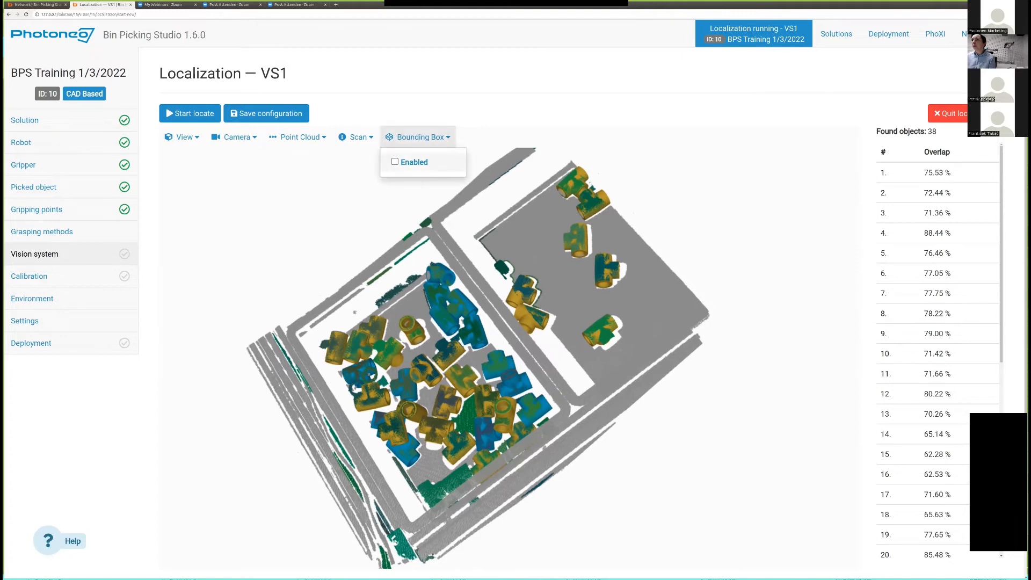
{"action": "left_click", "coordinate": [411, 162]}
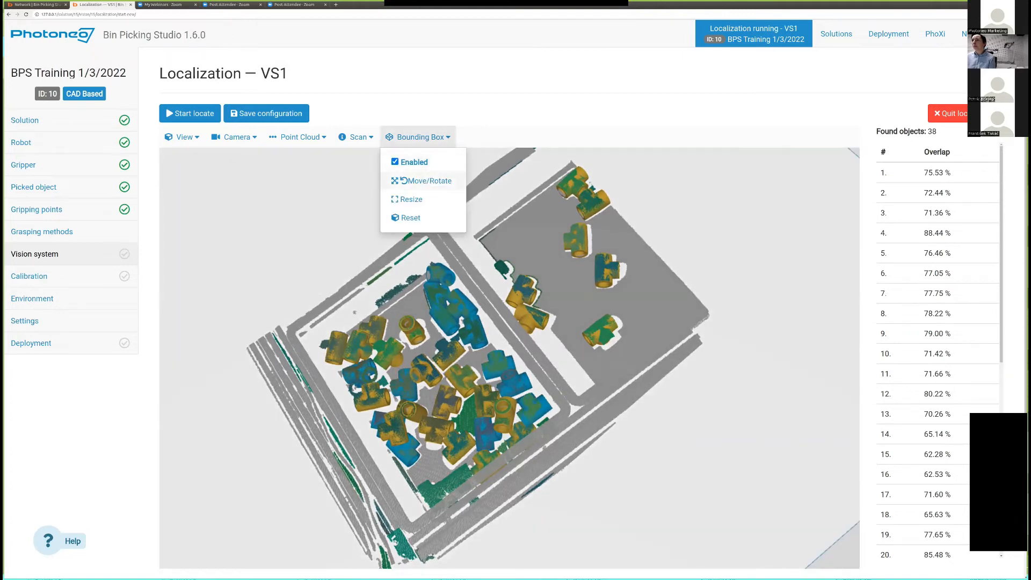
{"action": "left_click", "coordinate": [411, 199]}
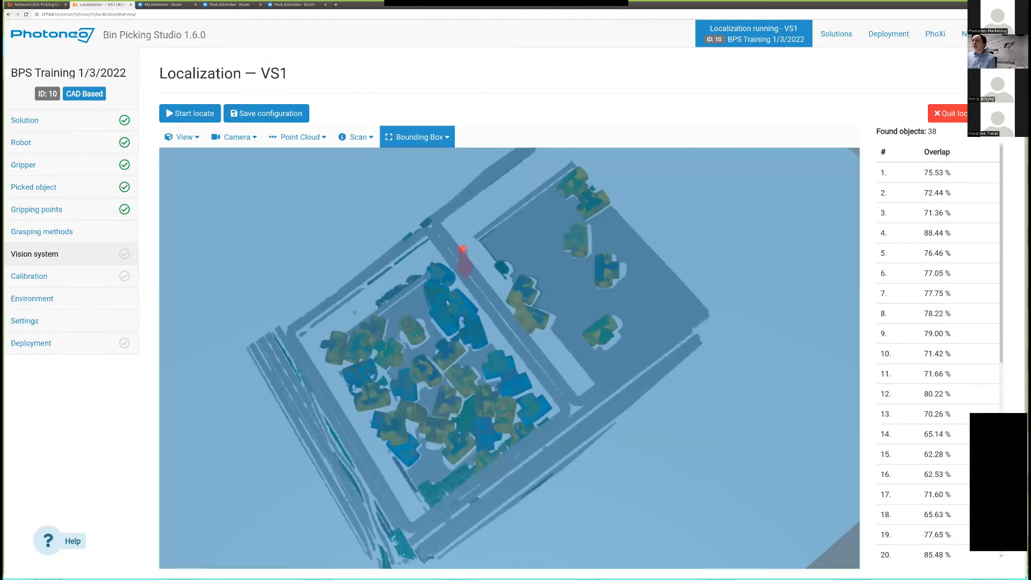
Extend the bounding box below the scanned bins, lower its top to just above them, and pull in two opposite sides around the parts bin.
{"action": "scroll", "coordinate": [509, 358], "scroll_direction": "up", "scroll_amount": 1}
{"action": "scroll", "coordinate": [509, 358], "scroll_direction": "down", "scroll_amount": 5}
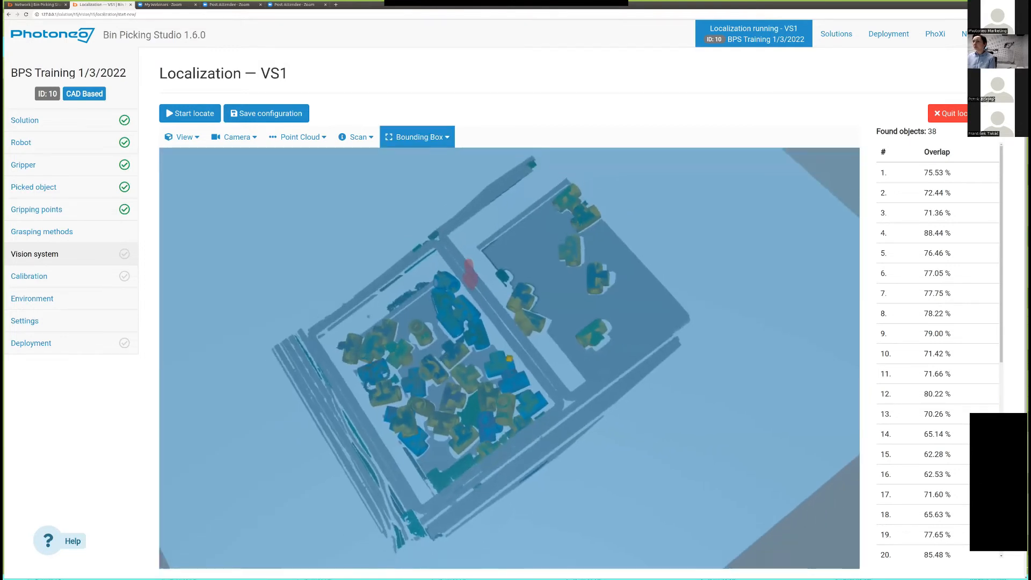
{"action": "scroll", "coordinate": [509, 358], "scroll_direction": "down", "scroll_amount": 8}
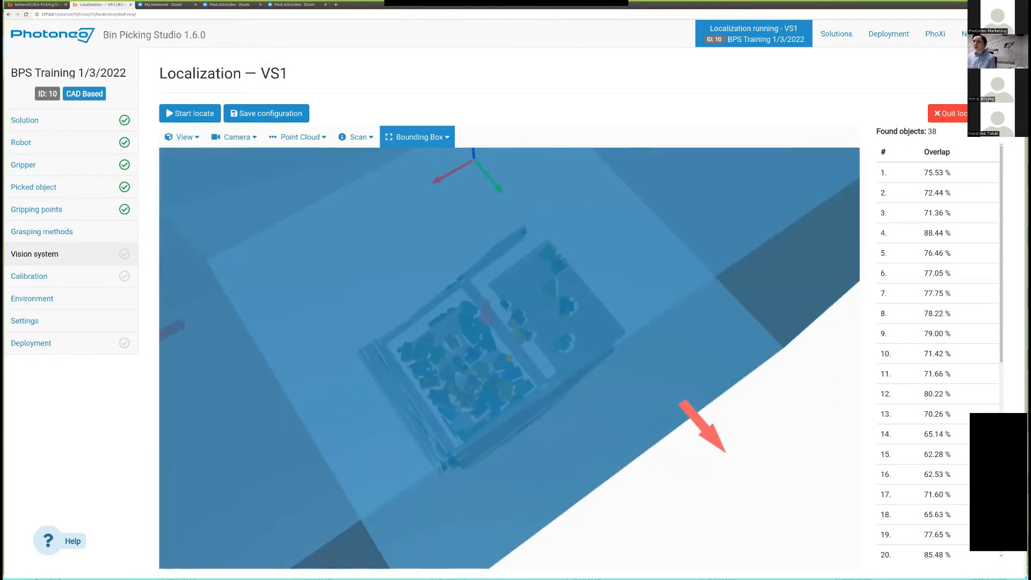
{"action": "scroll", "coordinate": [509, 359], "scroll_direction": "down", "scroll_amount": 10}
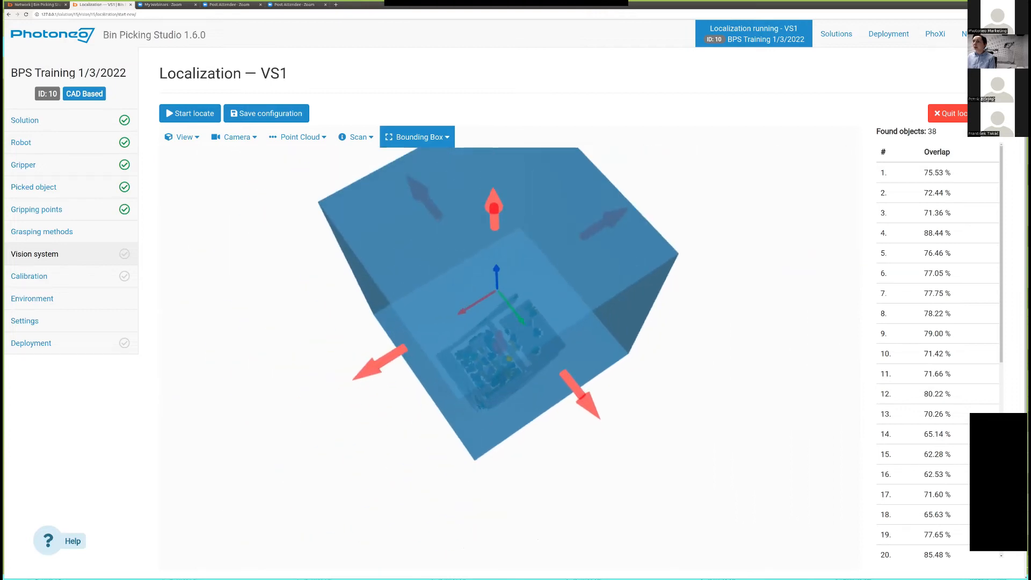
{"action": "scroll", "coordinate": [501, 295], "scroll_direction": "down", "scroll_amount": 3}
{"action": "left_click_drag", "start_coordinate": [509, 344], "coordinate": [466, 270]}
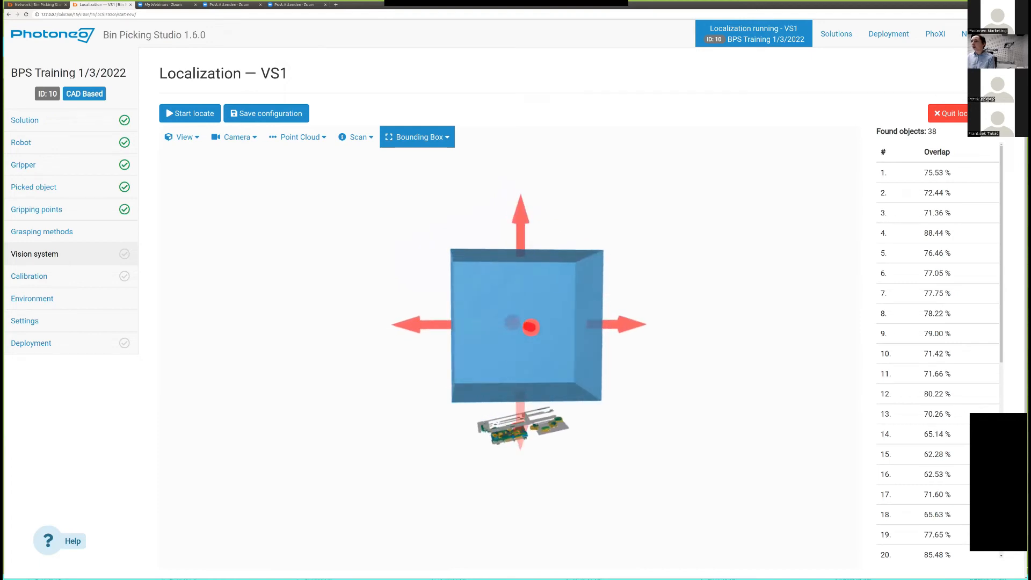
{"action": "left_click_drag", "start_coordinate": [520, 435], "coordinate": [520, 492]}
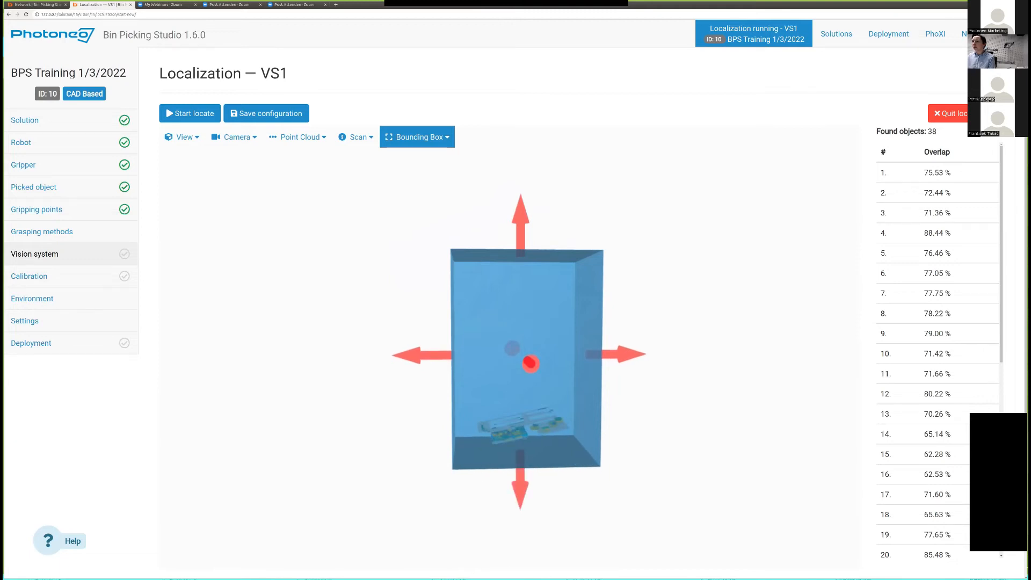
{"action": "left_click_drag", "start_coordinate": [520, 226], "coordinate": [520, 369]}
{"action": "left_click_drag", "start_coordinate": [623, 425], "coordinate": [564, 424]}
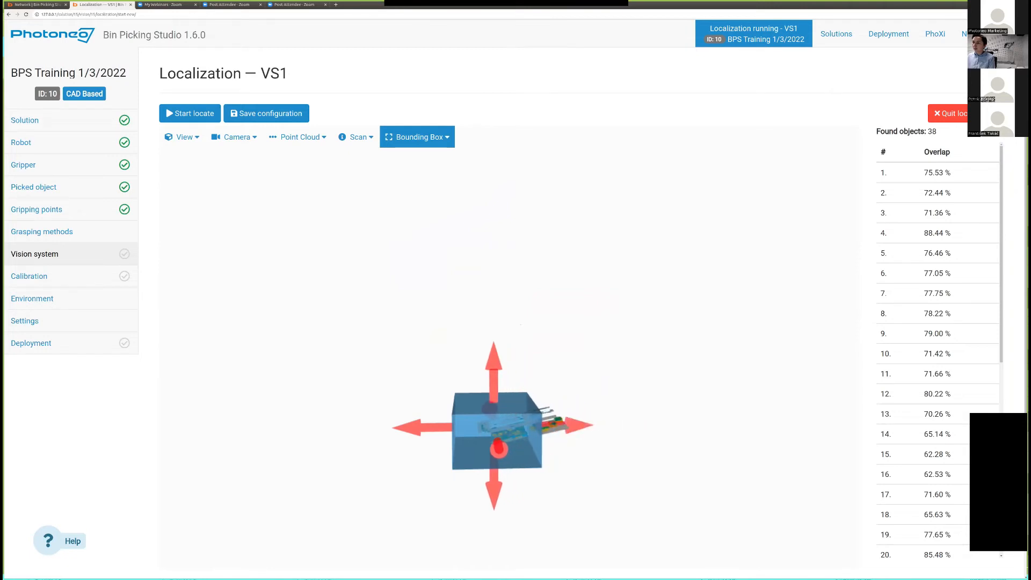
{"action": "left_click_drag", "start_coordinate": [419, 427], "coordinate": [443, 427]}
Shorten the bounding box's two remaining long ends so it closely surrounds the full parts bin, and leave Resize mode.
{"action": "left_click_drag", "start_coordinate": [419, 371], "coordinate": [382, 487]}
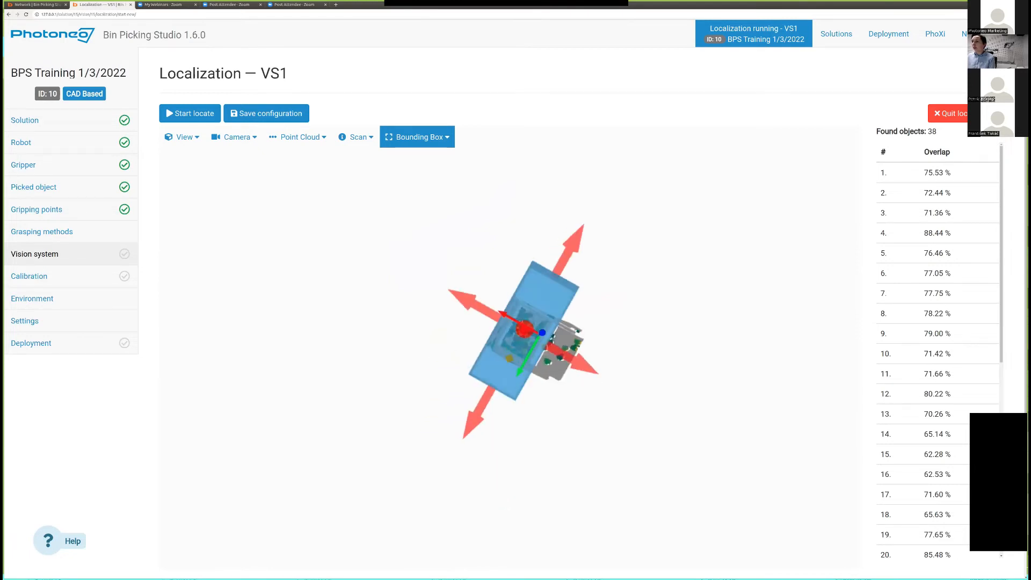
{"action": "left_click_drag", "start_coordinate": [475, 416], "coordinate": [491, 390]}
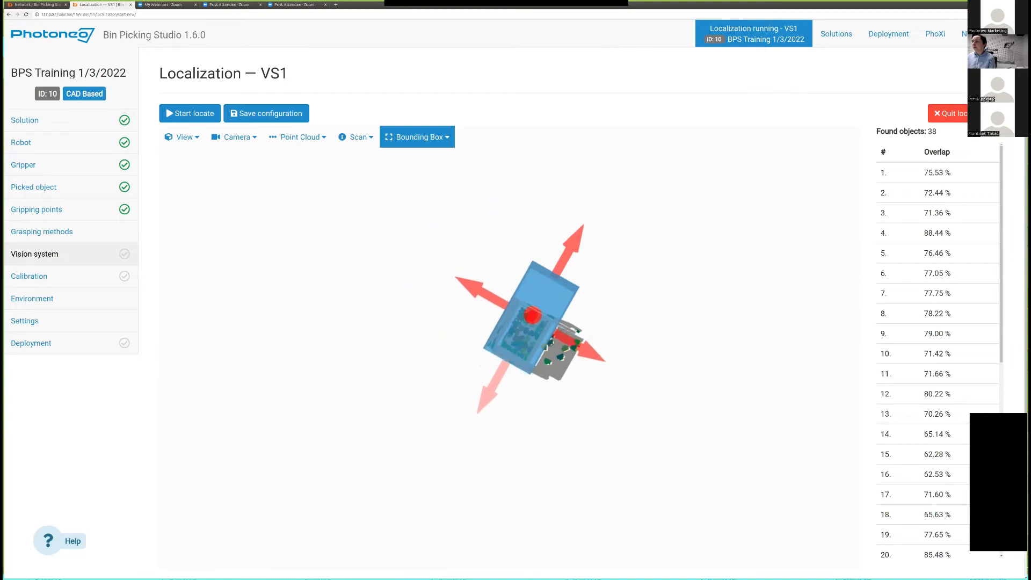
{"action": "left_click_drag", "start_coordinate": [573, 243], "coordinate": [557, 273]}
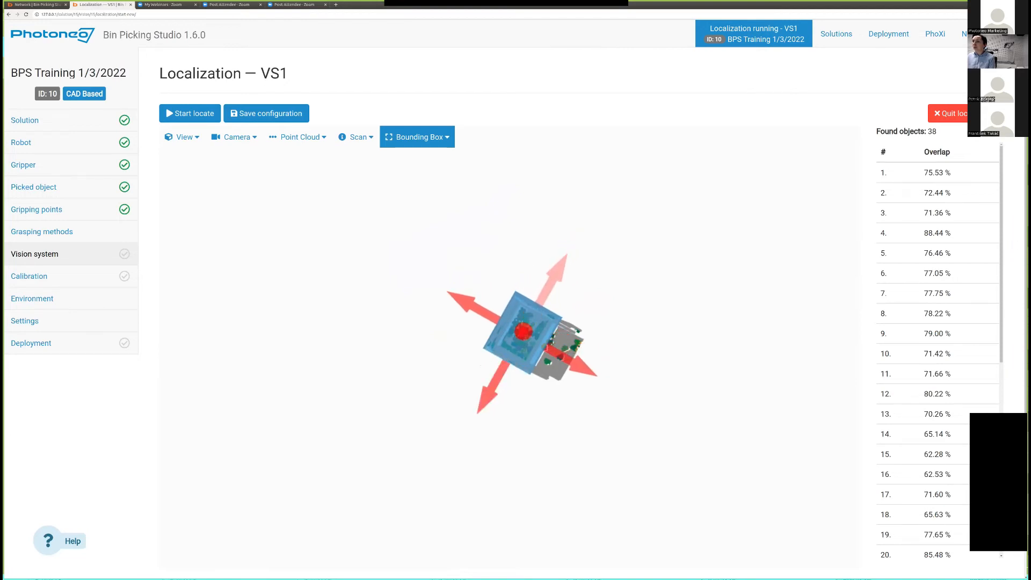
{"action": "left_click_drag", "start_coordinate": [601, 304], "coordinate": [622, 199]}
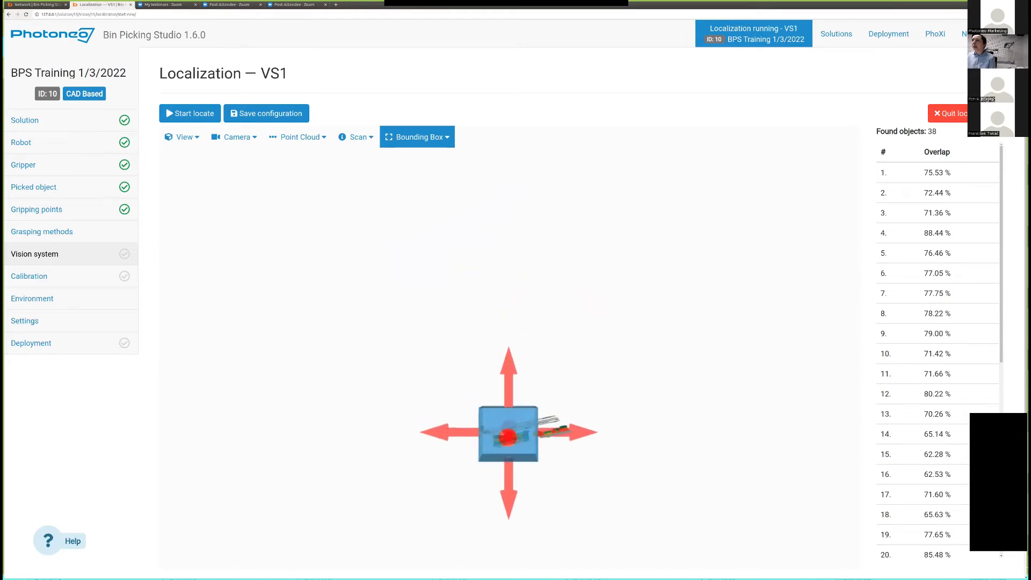
{"action": "scroll", "coordinate": [510, 348], "scroll_direction": "up", "scroll_amount": 5}
{"action": "scroll", "coordinate": [510, 354], "scroll_direction": "up", "scroll_amount": 3}
{"action": "scroll", "coordinate": [509, 355], "scroll_direction": "up", "scroll_amount": 2}
{"action": "middle_click_drag", "start_coordinate": [509, 440], "coordinate": [510, 346]}
{"action": "left_click", "coordinate": [417, 138]}
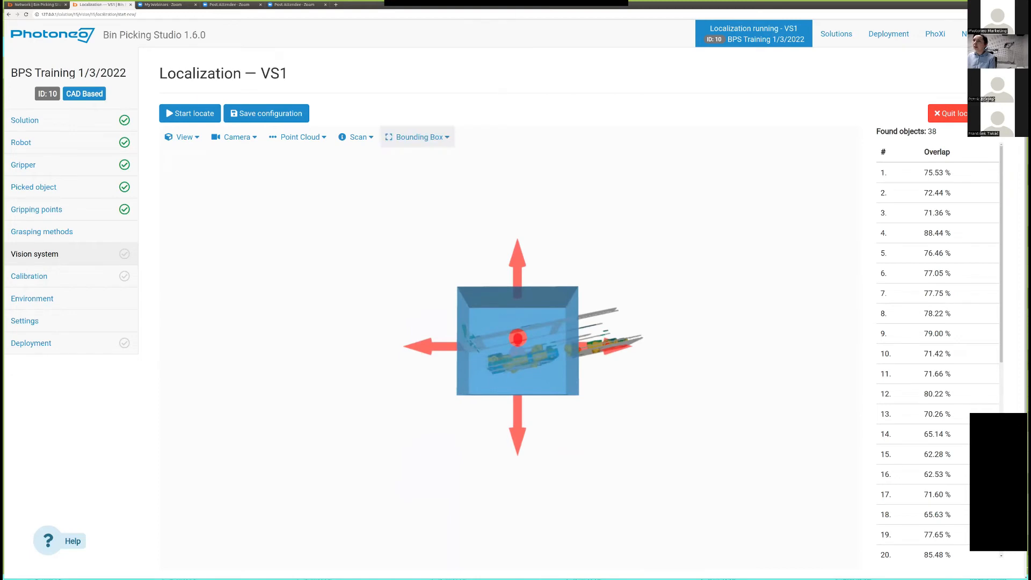
Switch the bounding box to Move/Rotate mode and view its handles from above the bins.
{"action": "left_click", "coordinate": [418, 138]}
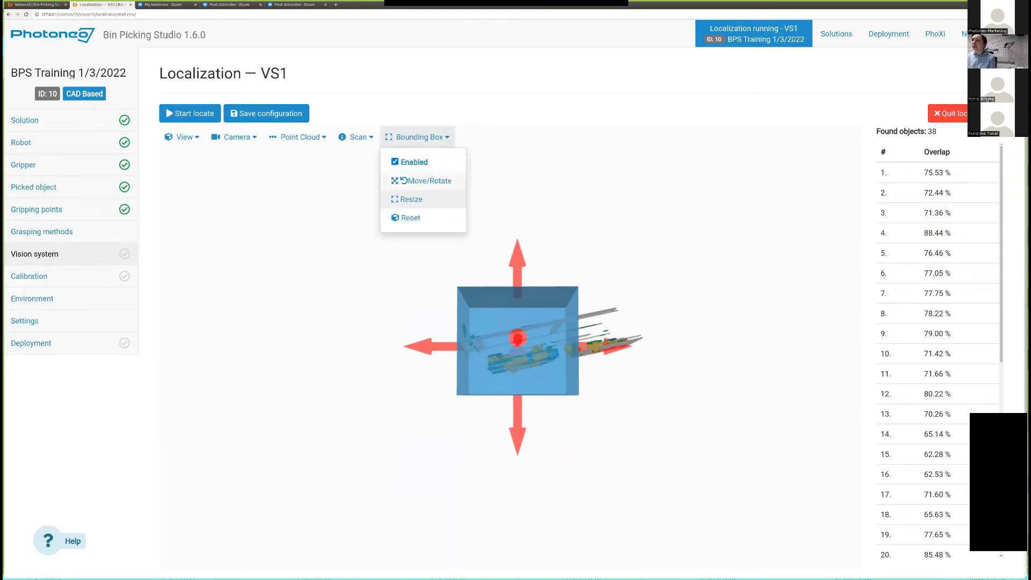
{"action": "left_click", "coordinate": [426, 181]}
{"action": "left_click_drag", "start_coordinate": [553, 376], "coordinate": [624, 489]}
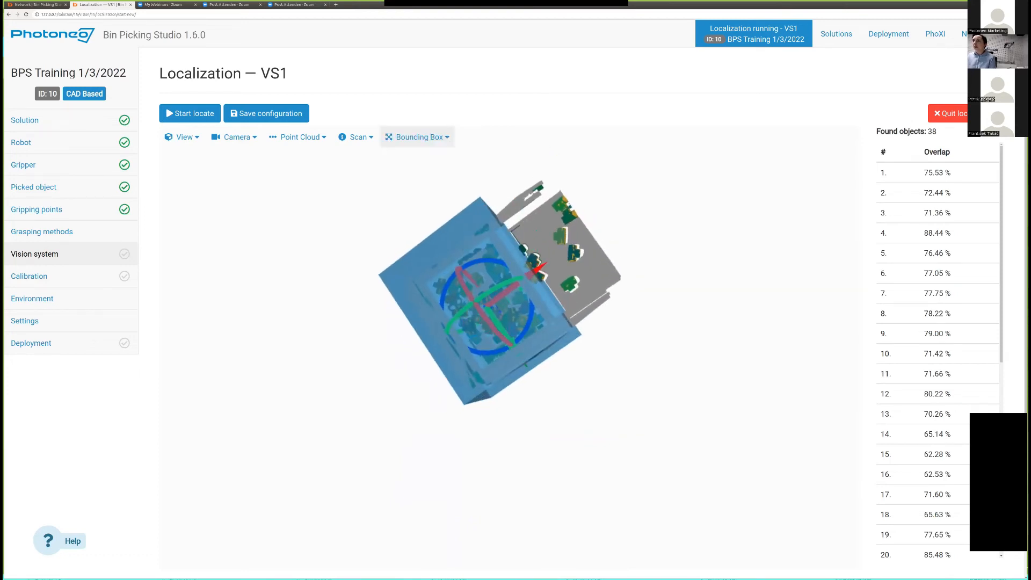
Resize the bounding box by pulling its side facing the neighbouring, mostly empty bin slightly inward.
{"action": "left_click", "coordinate": [416, 137]}
{"action": "left_click", "coordinate": [410, 199]}
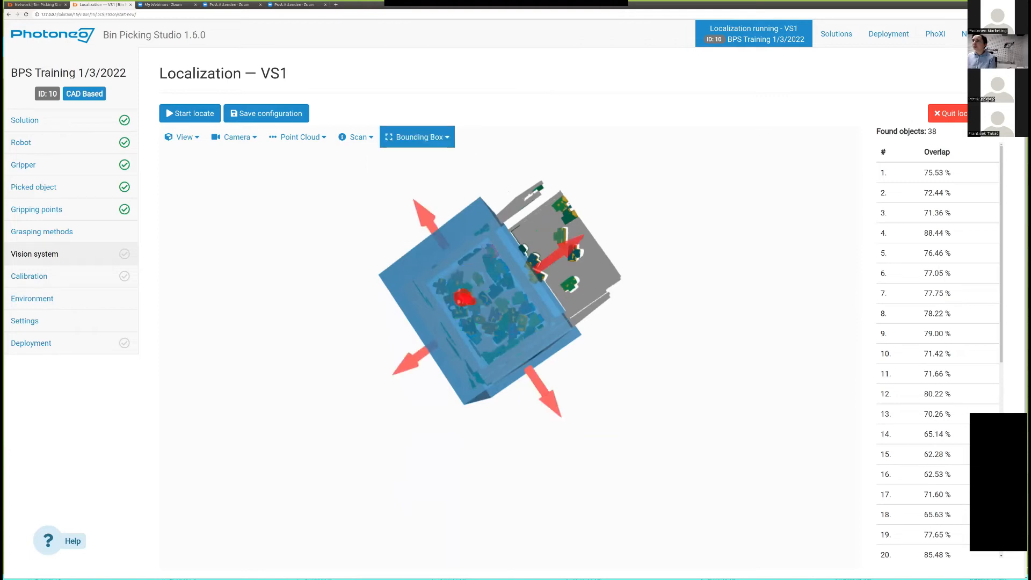
{"action": "left_click_drag", "start_coordinate": [569, 246], "coordinate": [560, 253]}
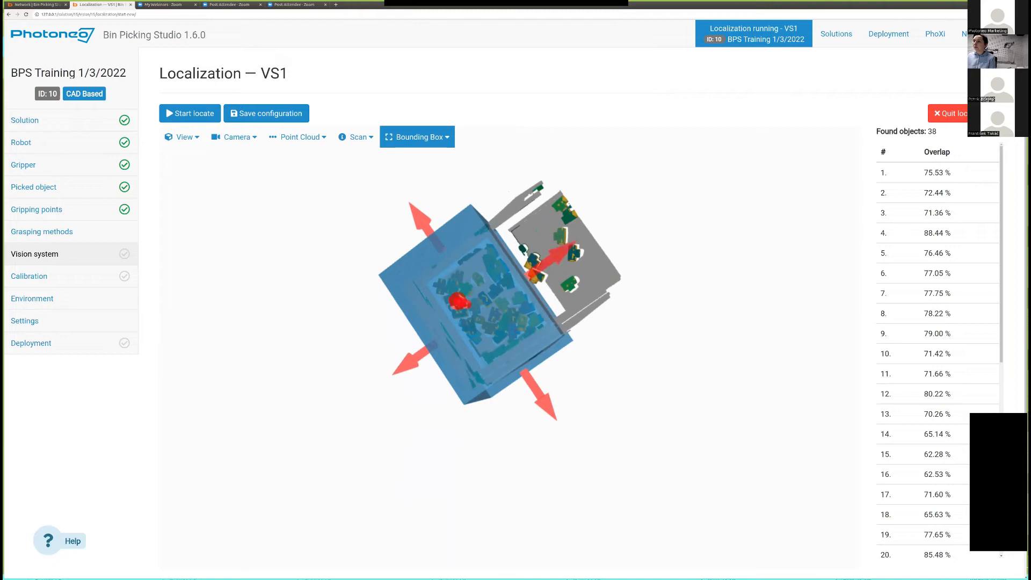
{"action": "mouse_move", "coordinate": [607, 343]}
{"action": "left_mouse_down"}
{"action": "mouse_move", "coordinate": [629, 307]}
{"action": "mouse_move", "coordinate": [631, 272]}
{"action": "mouse_move", "coordinate": [618, 263]}
{"action": "mouse_move", "coordinate": [607, 328]}
{"action": "mouse_move", "coordinate": [626, 352]}
{"action": "left_mouse_up"}
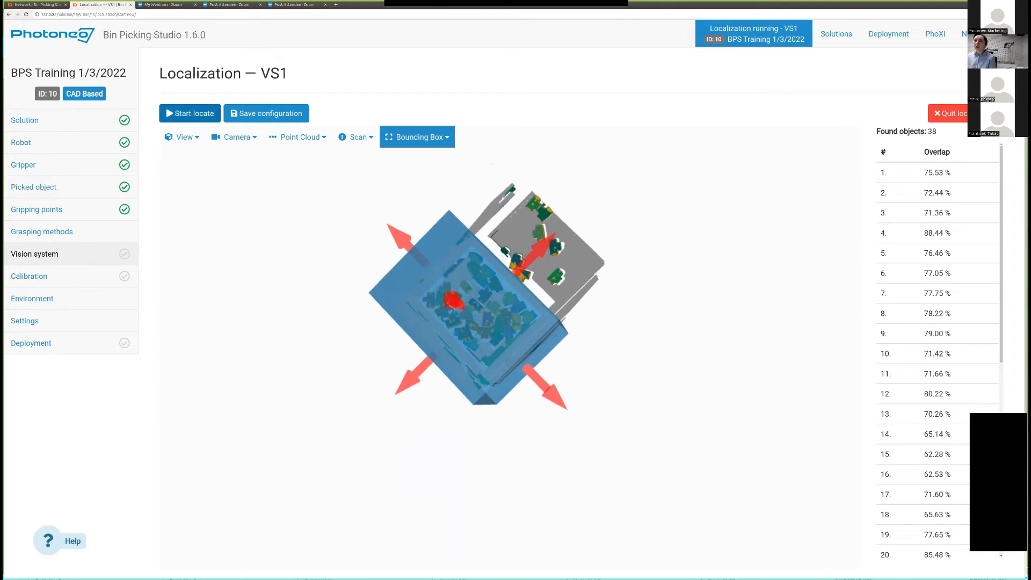
Run the localization again with the resized bounding box and look over the parts located inside it.
{"action": "left_click", "coordinate": [189, 113]}
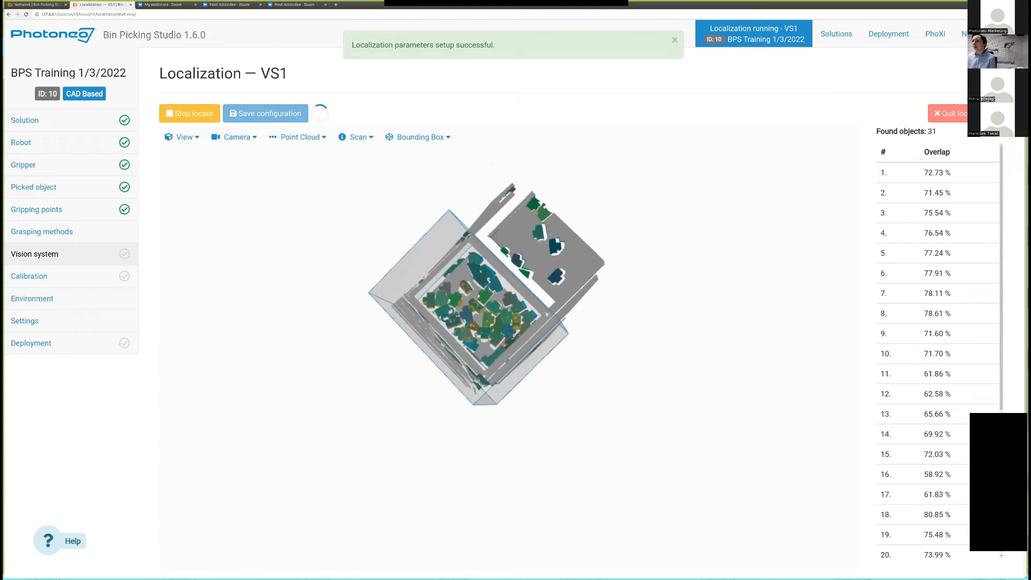
{"action": "scroll", "coordinate": [494, 339], "scroll_direction": "up", "scroll_amount": 5}
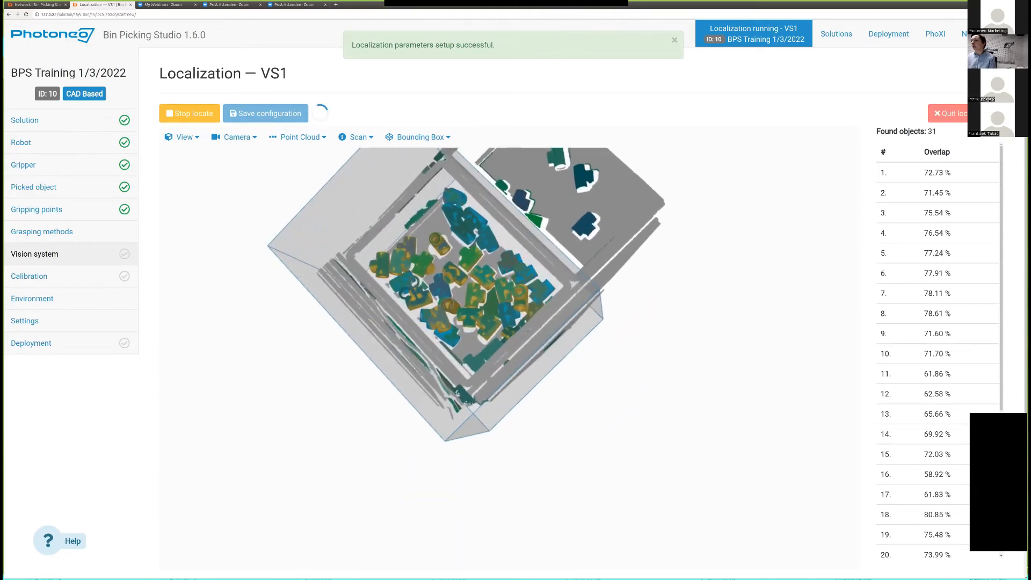
{"action": "right_click_drag", "start_coordinate": [505, 307], "coordinate": [478, 419]}
{"action": "right_click_drag", "start_coordinate": [482, 456], "coordinate": [557, 392]}
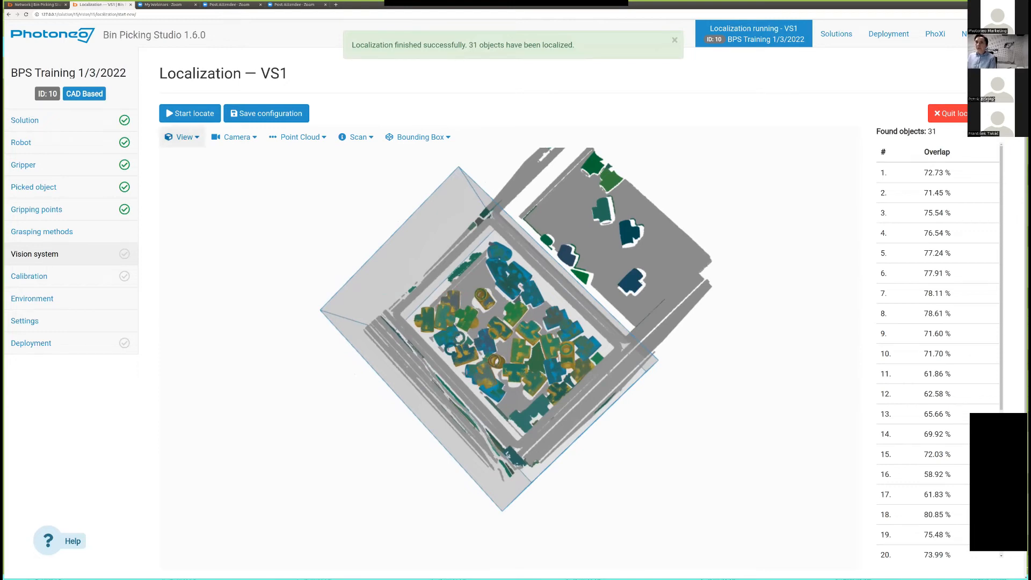
Check the view and camera mode options, and set the point cloud's point color to black.
{"action": "left_click", "coordinate": [182, 137]}
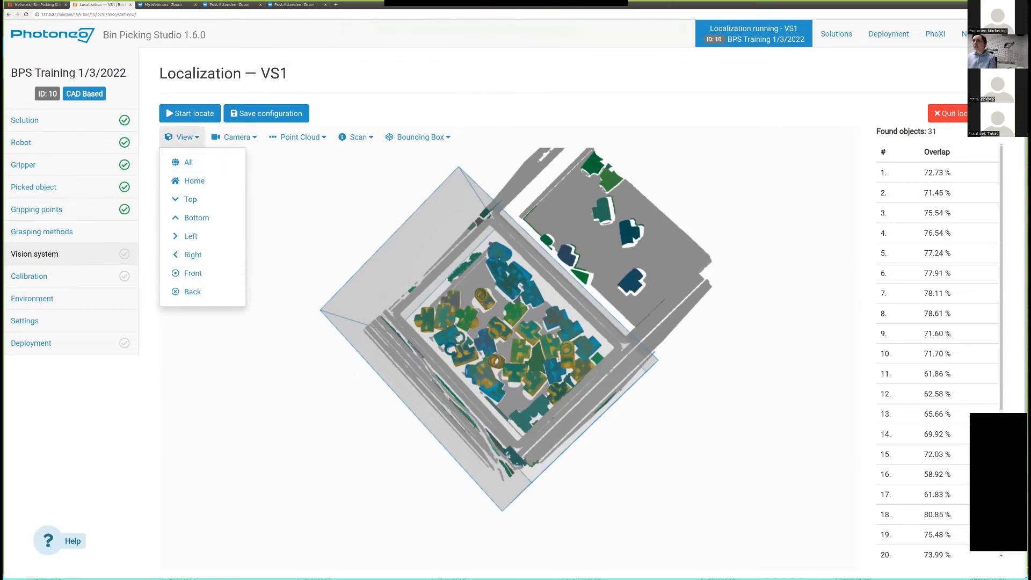
{"action": "left_click", "coordinate": [235, 137]}
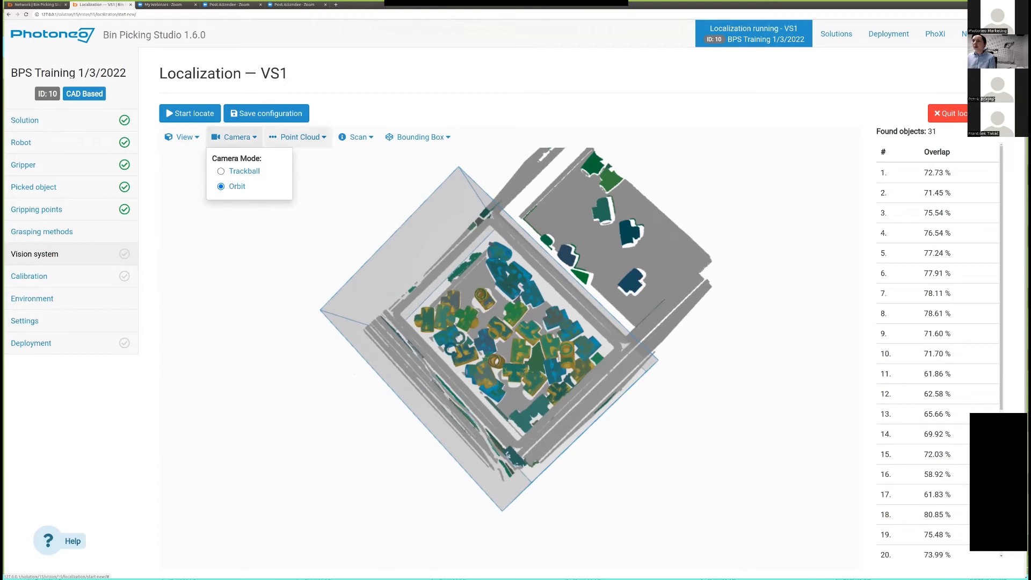
{"action": "left_click", "coordinate": [298, 137]}
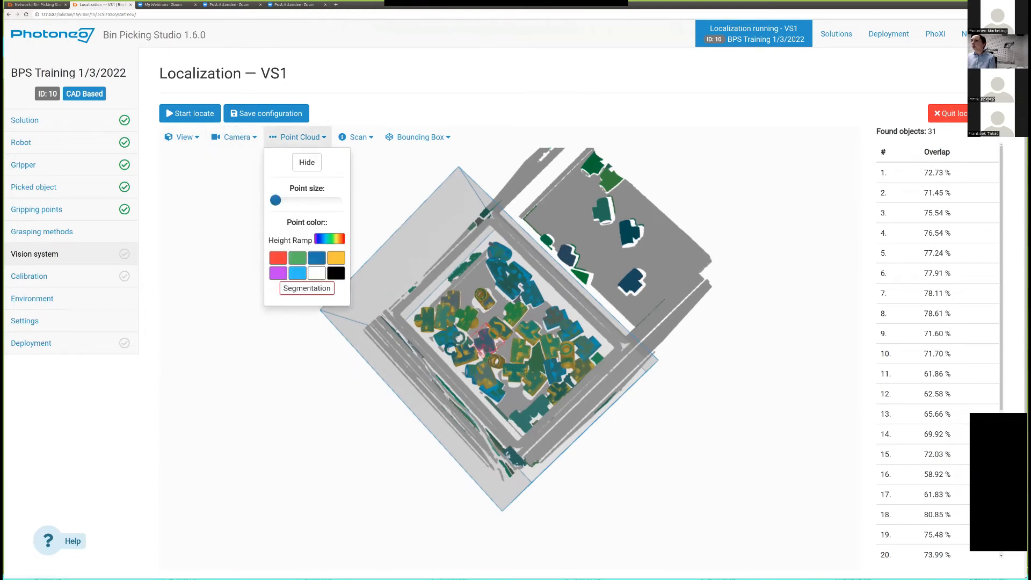
{"action": "scroll", "coordinate": [494, 342], "scroll_direction": "down", "scroll_amount": 3}
{"action": "scroll", "coordinate": [495, 341], "scroll_direction": "up", "scroll_amount": 5}
{"action": "scroll", "coordinate": [611, 347], "scroll_direction": "up", "scroll_amount": 3}
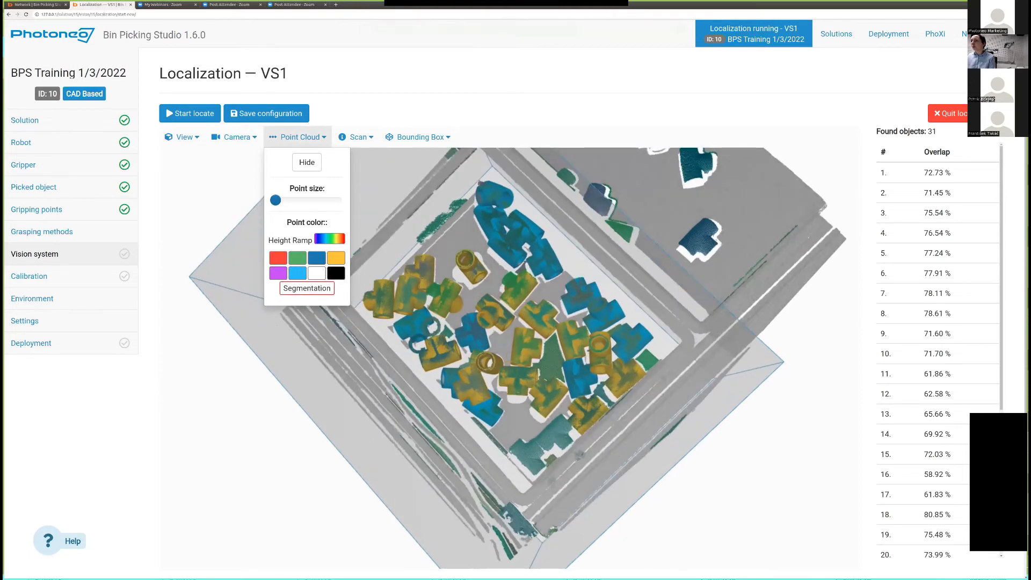
{"action": "left_click", "coordinate": [336, 274]}
{"action": "mouse_move", "coordinate": [475, 391]}
{"action": "left_mouse_down"}
{"action": "mouse_move", "coordinate": [478, 410]}
{"action": "mouse_move", "coordinate": [471, 385]}
{"action": "left_mouse_up"}
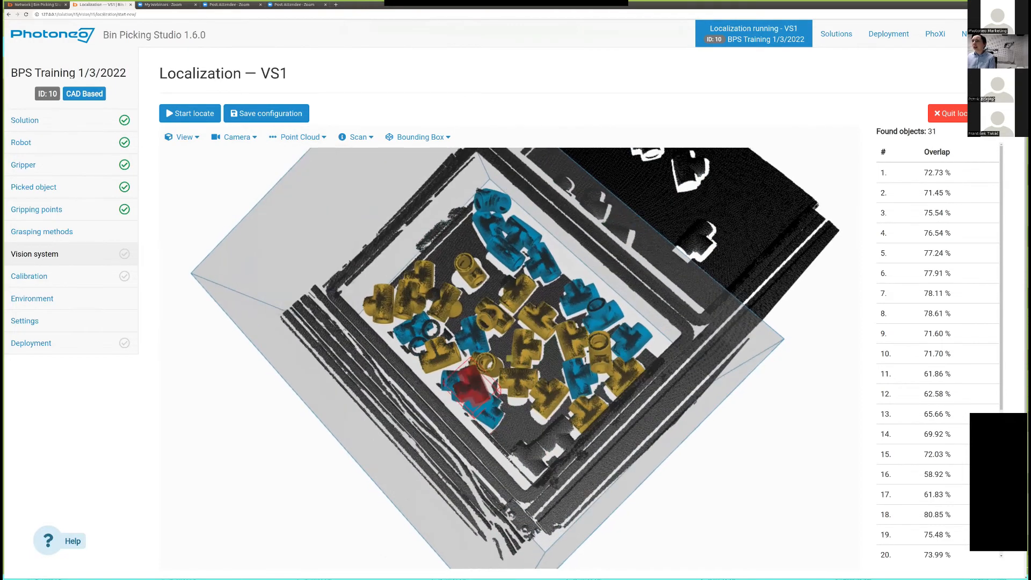
Reduce the point cloud's point size to the minimum and examine the located T fittings up close.
{"action": "left_click", "coordinate": [298, 137]}
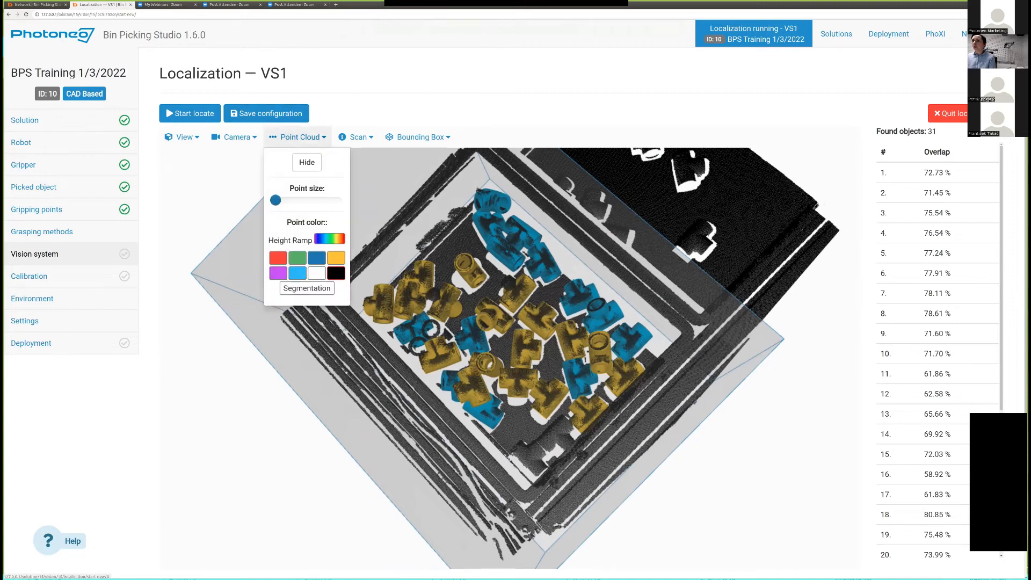
{"action": "mouse_move", "coordinate": [276, 200]}
{"action": "left_mouse_down"}
{"action": "mouse_move", "coordinate": [314, 200]}
{"action": "mouse_move", "coordinate": [274, 199]}
{"action": "left_mouse_up"}
{"action": "scroll", "coordinate": [492, 313], "scroll_direction": "up", "scroll_amount": 3}
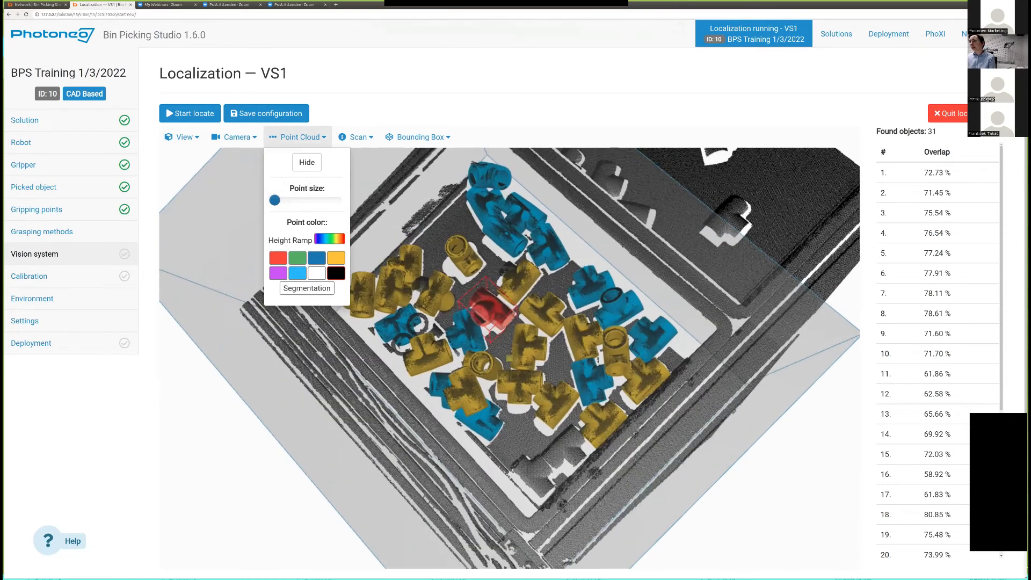
{"action": "scroll", "coordinate": [492, 312], "scroll_direction": "up", "scroll_amount": 5}
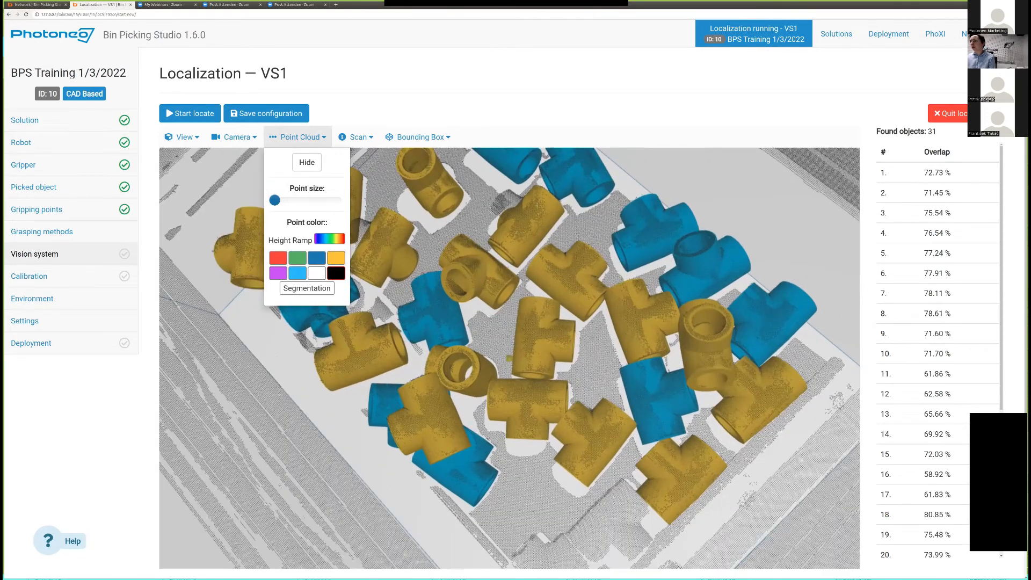
Increase the point cloud's point size to about 20 and inspect how the points cover the located T fittings.
{"action": "scroll", "coordinate": [491, 312], "scroll_direction": "up", "scroll_amount": 5}
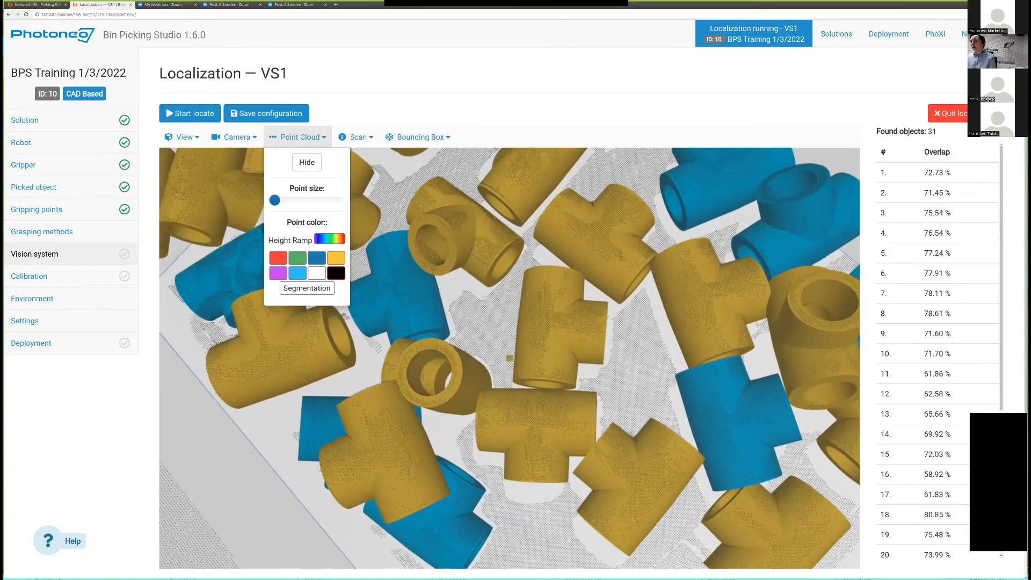
{"action": "mouse_move", "coordinate": [275, 200]}
{"action": "left_click_drag", "start_coordinate": [273, 200], "coordinate": [285, 200]}
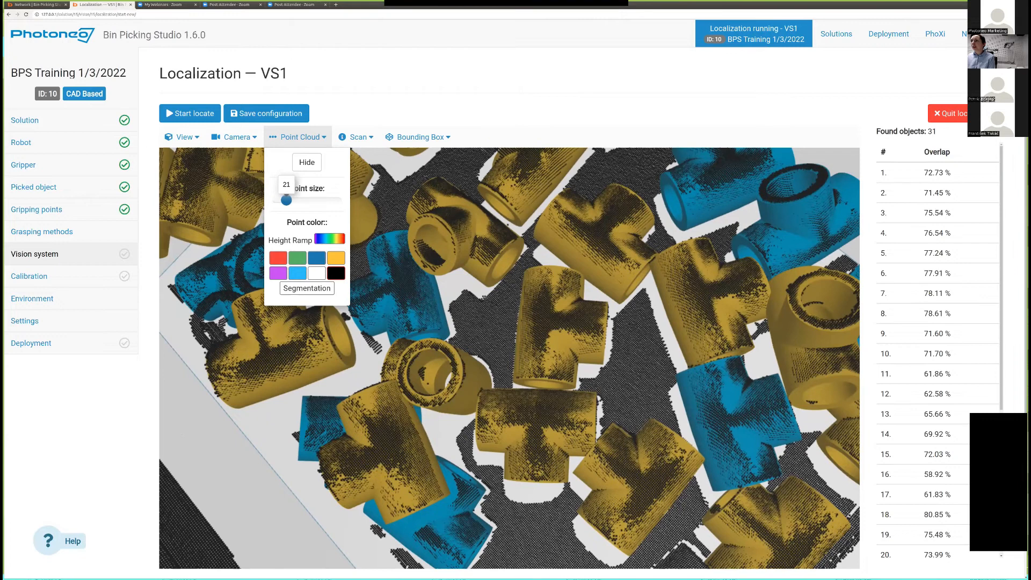
{"action": "left_click_drag", "start_coordinate": [285, 200], "coordinate": [285, 200]}
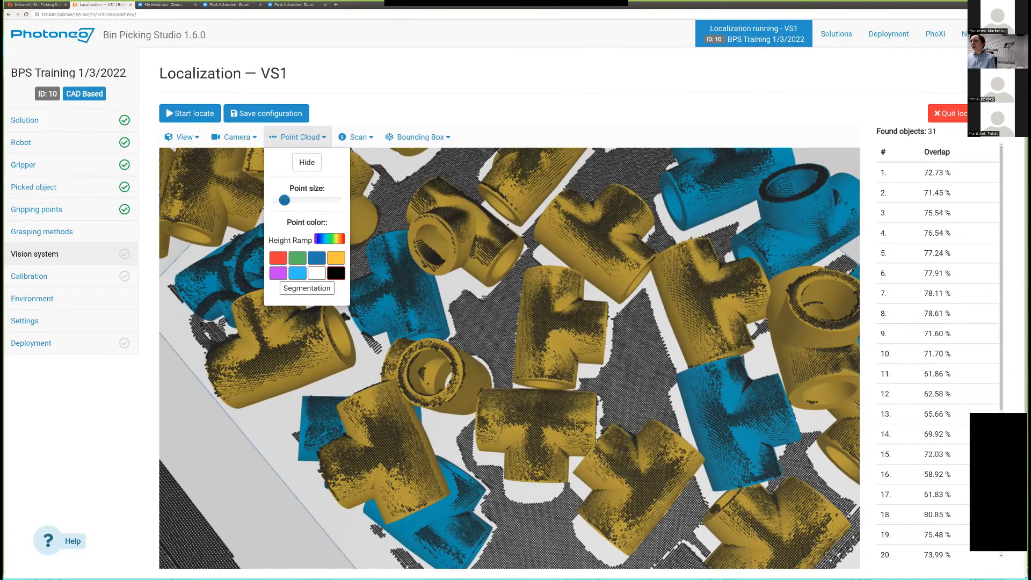
{"action": "mouse_move", "coordinate": [529, 344]}
{"action": "left_mouse_down"}
{"action": "mouse_move", "coordinate": [502, 336]}
{"action": "mouse_move", "coordinate": [518, 336]}
{"action": "left_mouse_up"}
{"action": "left_click", "coordinate": [518, 336]}
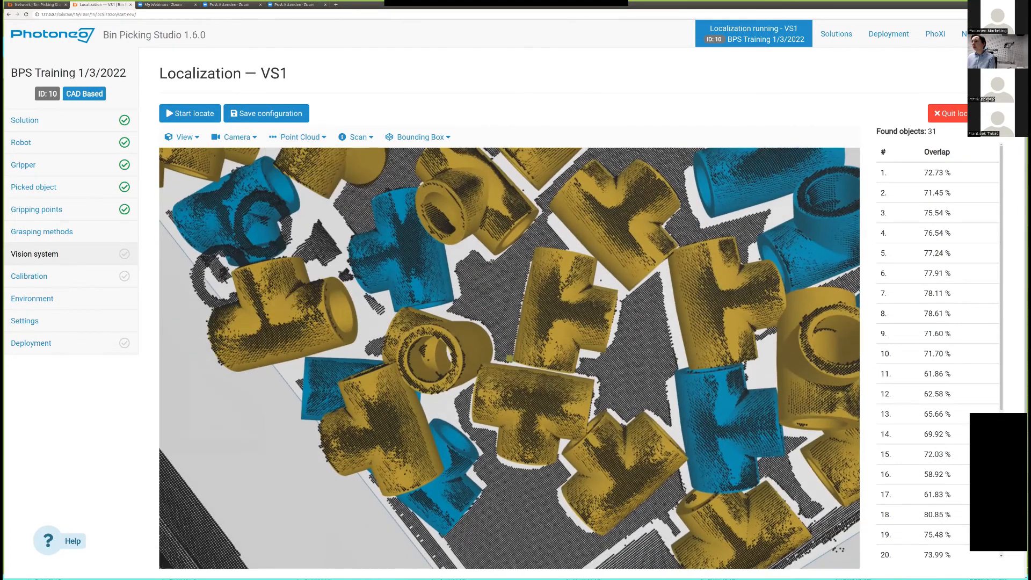
{"action": "scroll", "coordinate": [518, 336], "scroll_direction": "up", "scroll_amount": 3}
{"action": "scroll", "coordinate": [518, 336], "scroll_direction": "down", "scroll_amount": 6}
{"action": "scroll", "coordinate": [510, 354], "scroll_direction": "down", "scroll_amount": 9}
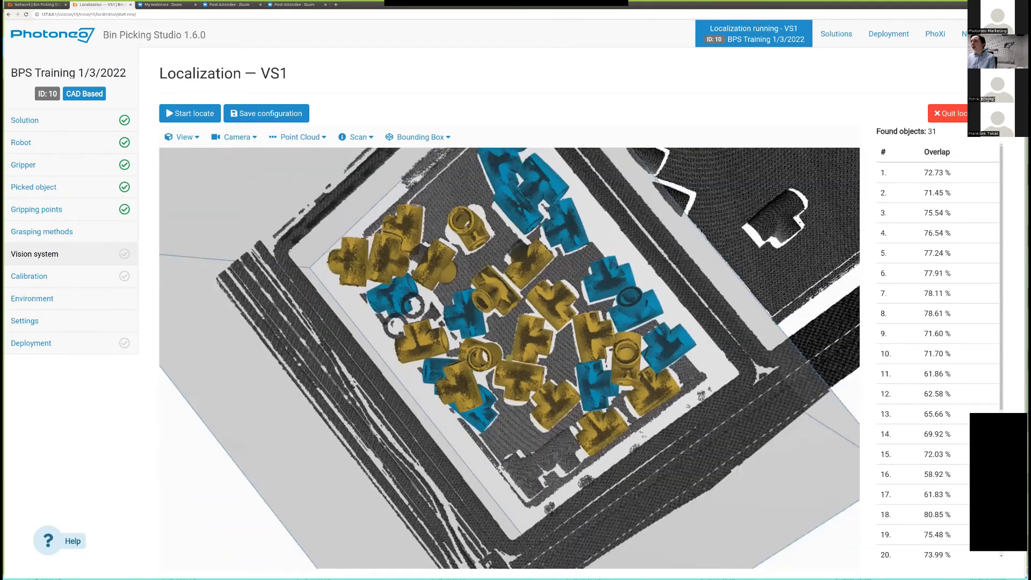
{"action": "left_click_drag", "start_coordinate": [505, 304], "coordinate": [564, 270]}
{"action": "left_click_drag", "start_coordinate": [472, 400], "coordinate": [478, 440]}
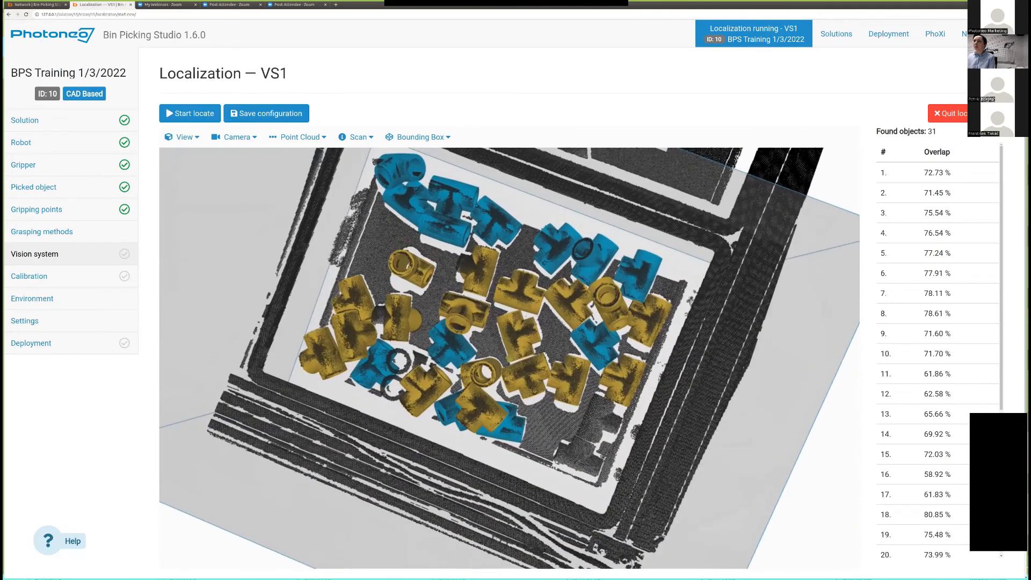
Color the point cloud by segmentation and look over the segments in both bins.
{"action": "left_click", "coordinate": [300, 137]}
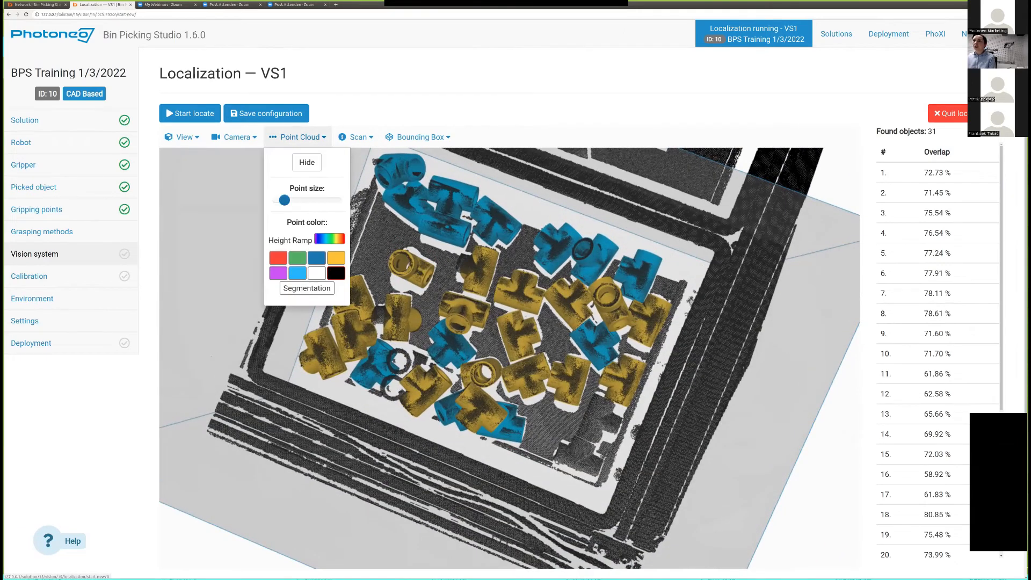
{"action": "left_click", "coordinate": [307, 289]}
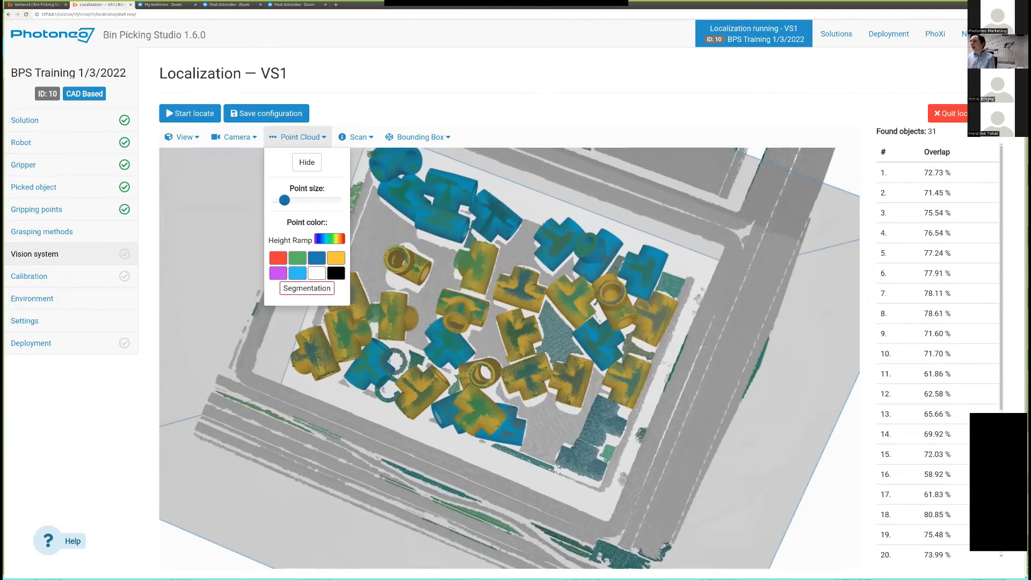
{"action": "scroll", "coordinate": [510, 359], "scroll_direction": "down", "scroll_amount": 6}
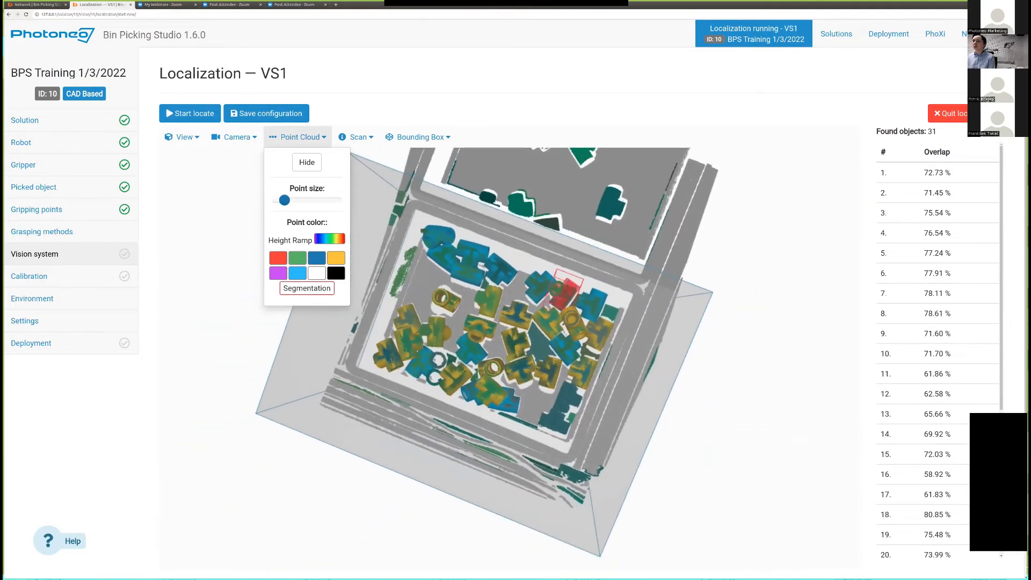
{"action": "left_click_drag", "start_coordinate": [510, 359], "coordinate": [504, 355]}
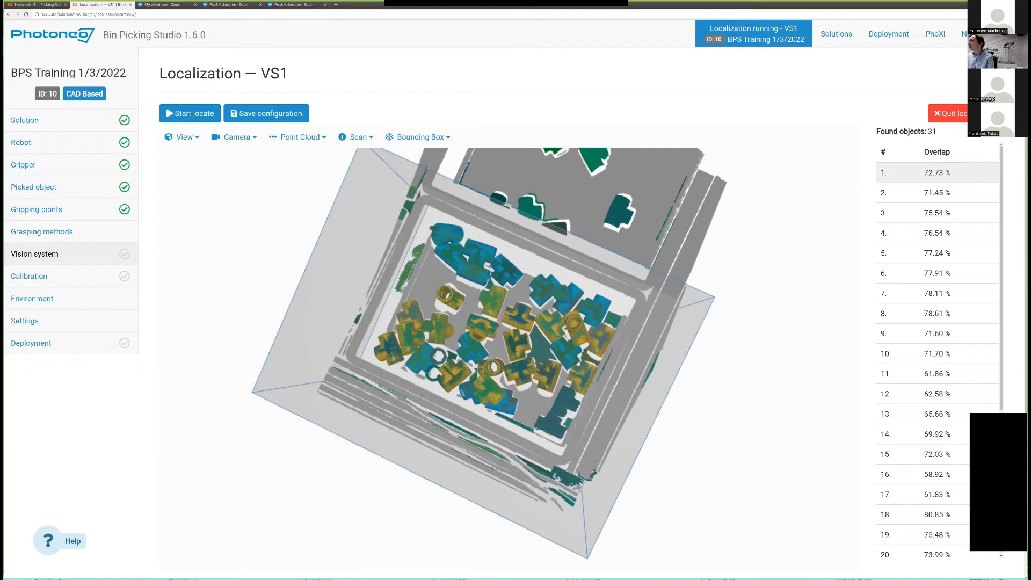
Look through the overlap values of the found objects and highlight object 1 in the scene.
{"action": "scroll", "coordinate": [913, 432], "scroll_direction": "down", "scroll_amount": 1}
{"action": "scroll", "coordinate": [924, 424], "scroll_direction": "down", "scroll_amount": 7}
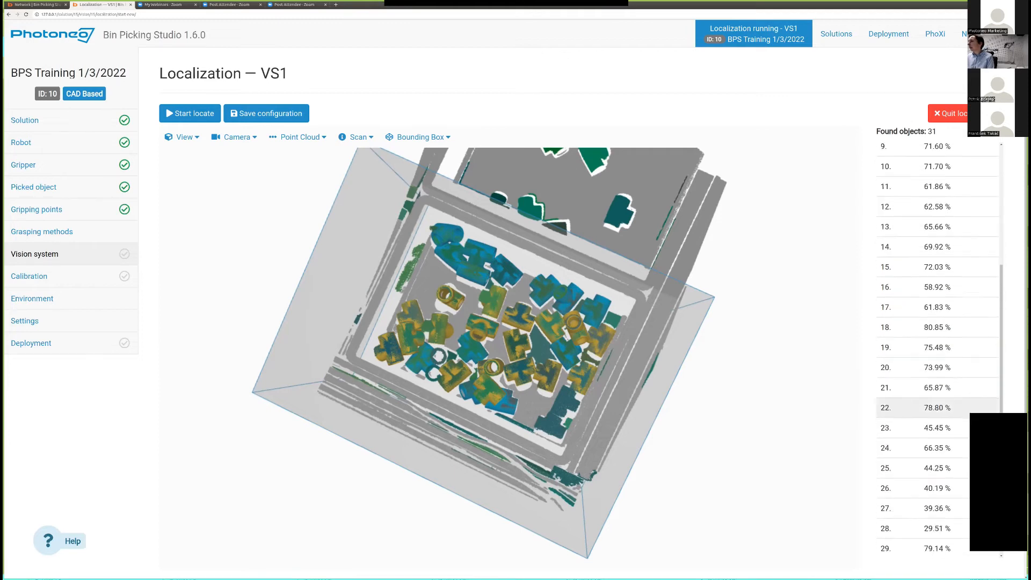
{"action": "scroll", "coordinate": [924, 269], "scroll_direction": "up", "scroll_amount": 6}
{"action": "scroll", "coordinate": [924, 239], "scroll_direction": "up", "scroll_amount": 1}
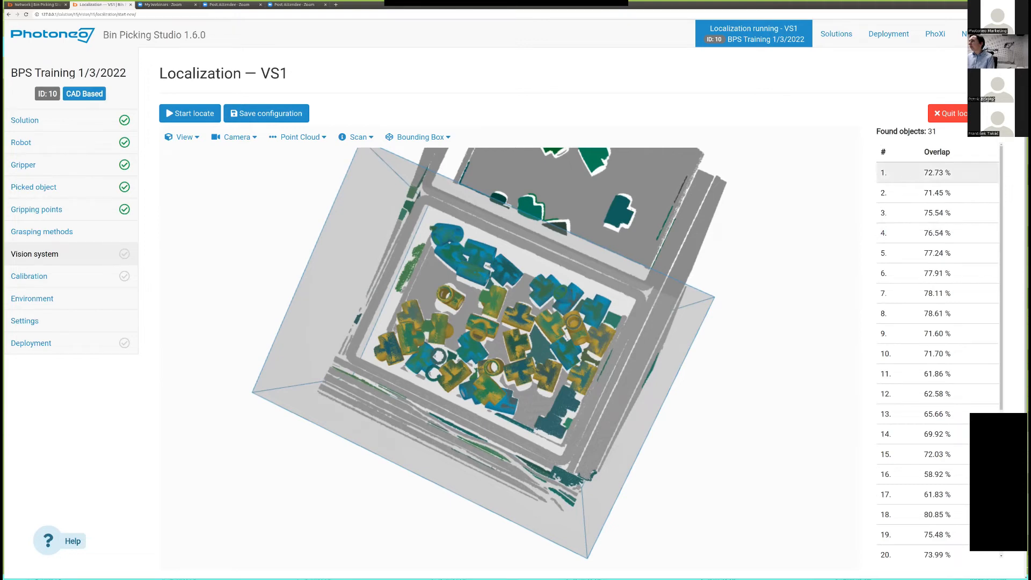
{"action": "left_click", "coordinate": [928, 173]}
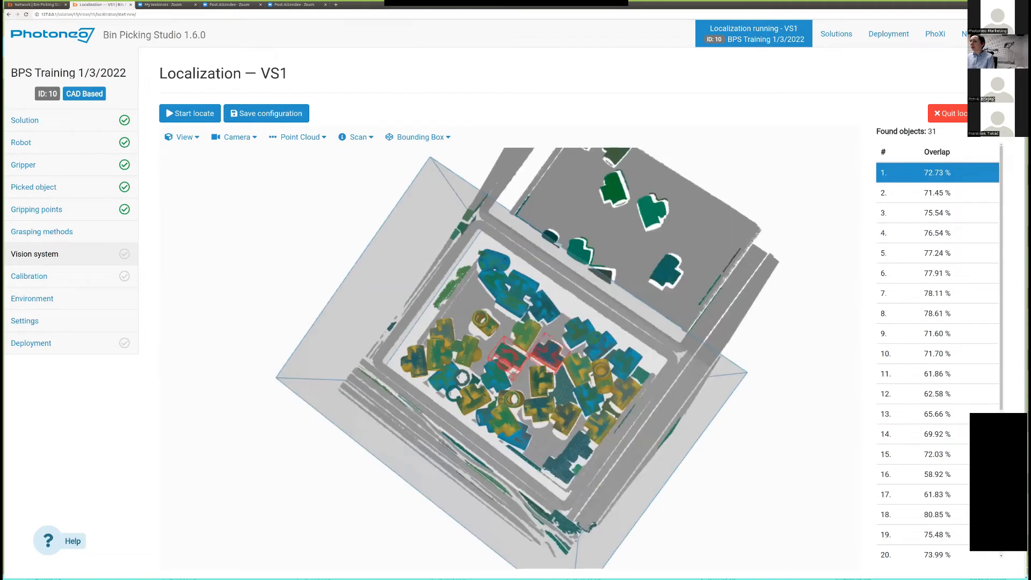
{"action": "scroll", "coordinate": [510, 358], "scroll_direction": "down", "scroll_amount": 2}
{"action": "scroll", "coordinate": [510, 358], "scroll_direction": "up", "scroll_amount": 7}
{"action": "scroll", "coordinate": [510, 358], "scroll_direction": "up", "scroll_amount": 5}
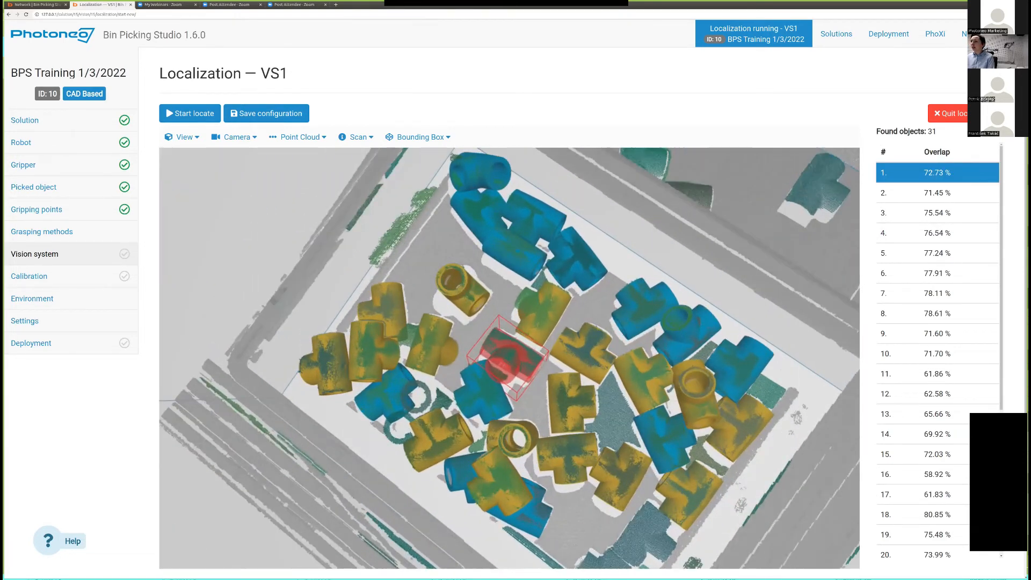
Highlight found object 3 in the scene and inspect it up close.
{"action": "left_click", "coordinate": [937, 213]}
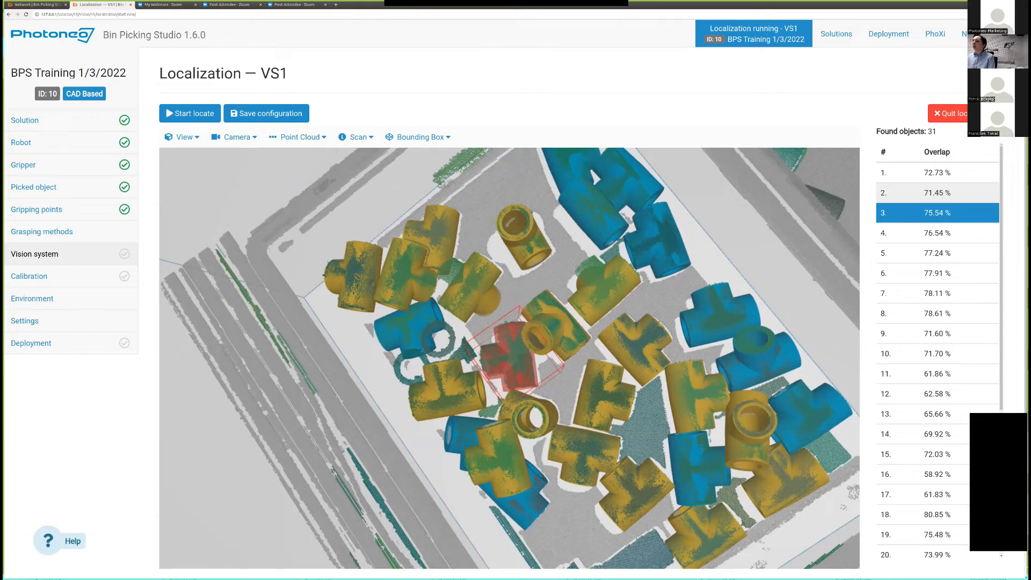
{"action": "mouse_move", "coordinate": [578, 362]}
{"action": "left_mouse_down"}
{"action": "mouse_move", "coordinate": [615, 305]}
{"action": "mouse_move", "coordinate": [581, 352]}
{"action": "mouse_move", "coordinate": [591, 352]}
{"action": "left_mouse_up"}
{"action": "scroll", "coordinate": [591, 352], "scroll_direction": "up", "scroll_amount": 5}
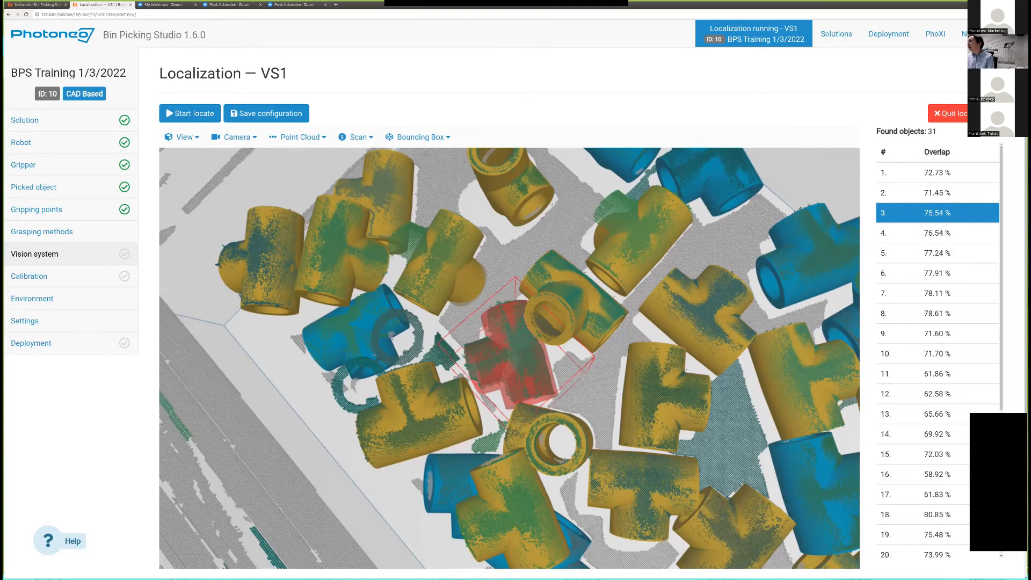
Highlight found object 30 and examine how the neighbouring fittings cover it.
{"action": "scroll", "coordinate": [937, 255], "scroll_direction": "down", "scroll_amount": 5}
{"action": "scroll", "coordinate": [937, 259], "scroll_direction": "down", "scroll_amount": 8}
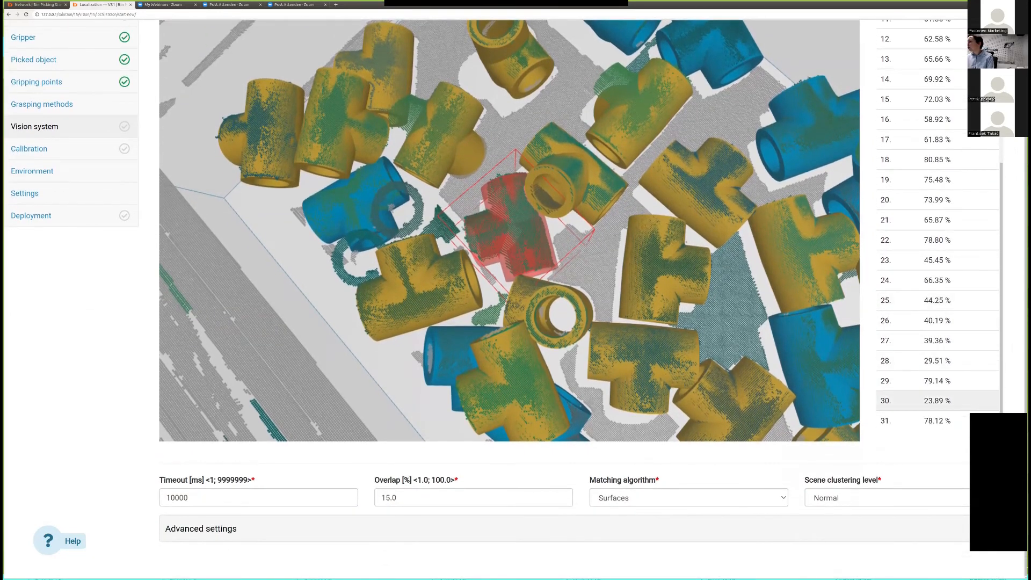
{"action": "left_click", "coordinate": [937, 401]}
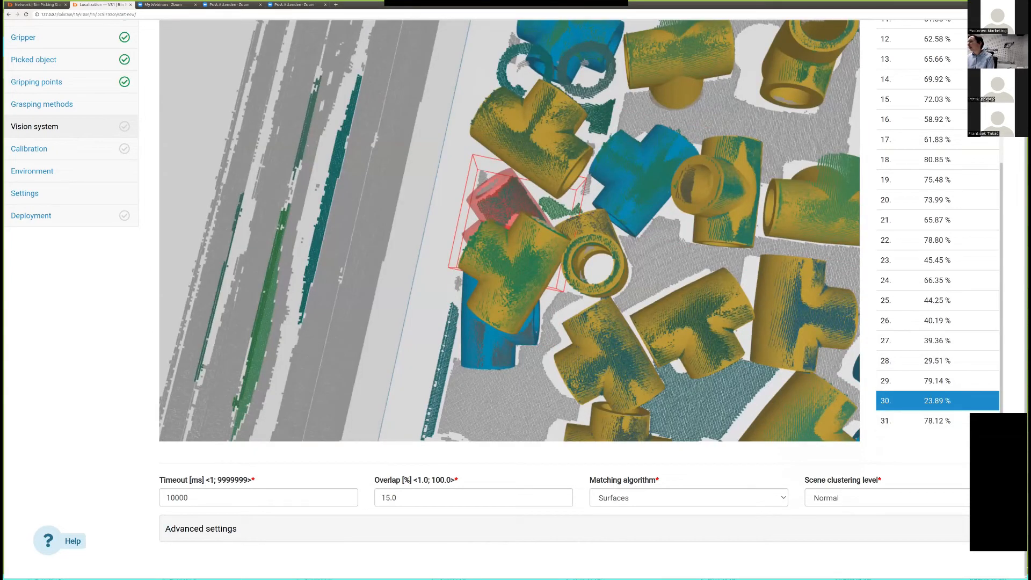
{"action": "left_click_drag", "start_coordinate": [570, 225], "coordinate": [563, 227]}
{"action": "scroll", "coordinate": [651, 210], "scroll_direction": "down", "scroll_amount": 10}
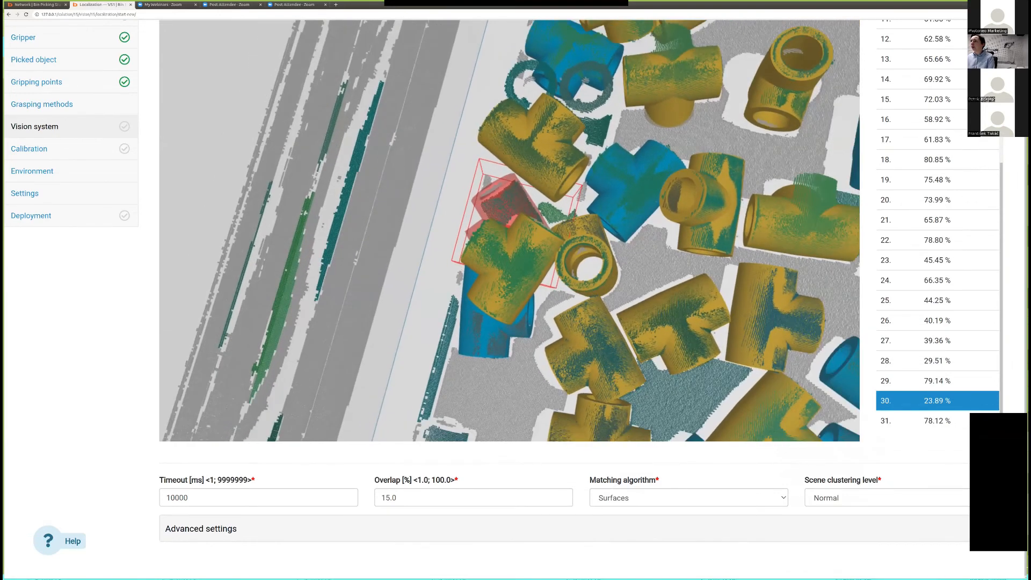
{"action": "scroll", "coordinate": [645, 244], "scroll_direction": "down", "scroll_amount": 1}
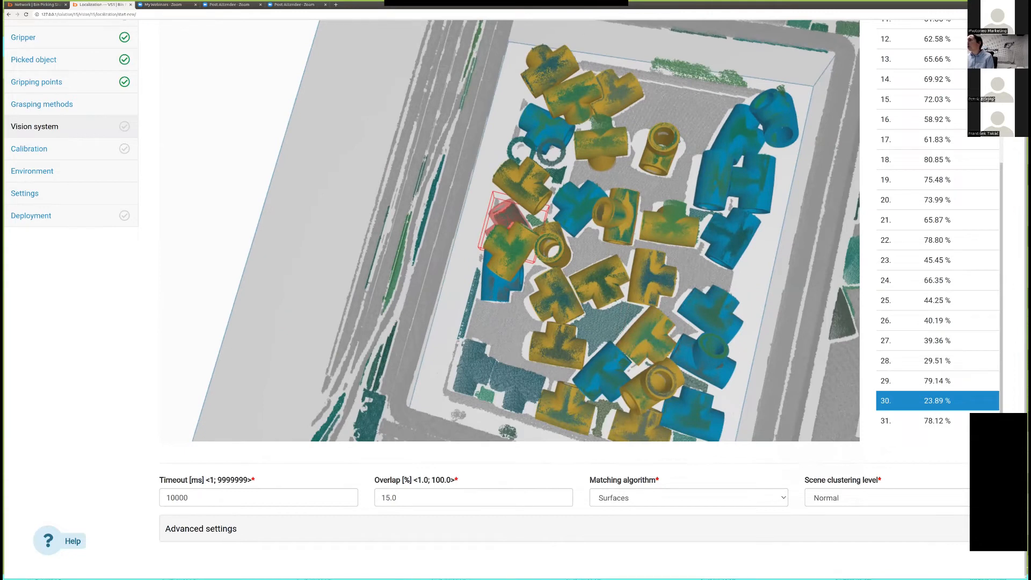
Examine the fittings clustered in the bin corner up close, and compare the segmentation across the full bin and its neighbour.
{"action": "right_click_drag", "start_coordinate": [773, 120], "coordinate": [594, 229]}
{"action": "scroll", "coordinate": [591, 231], "scroll_direction": "up", "scroll_amount": 5}
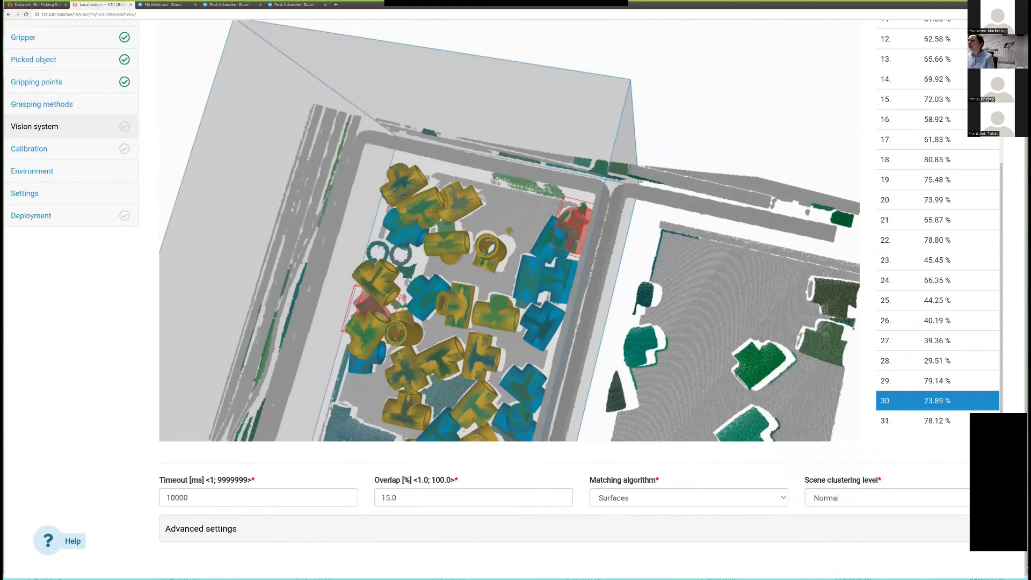
{"action": "scroll", "coordinate": [509, 231], "scroll_direction": "up", "scroll_amount": 3}
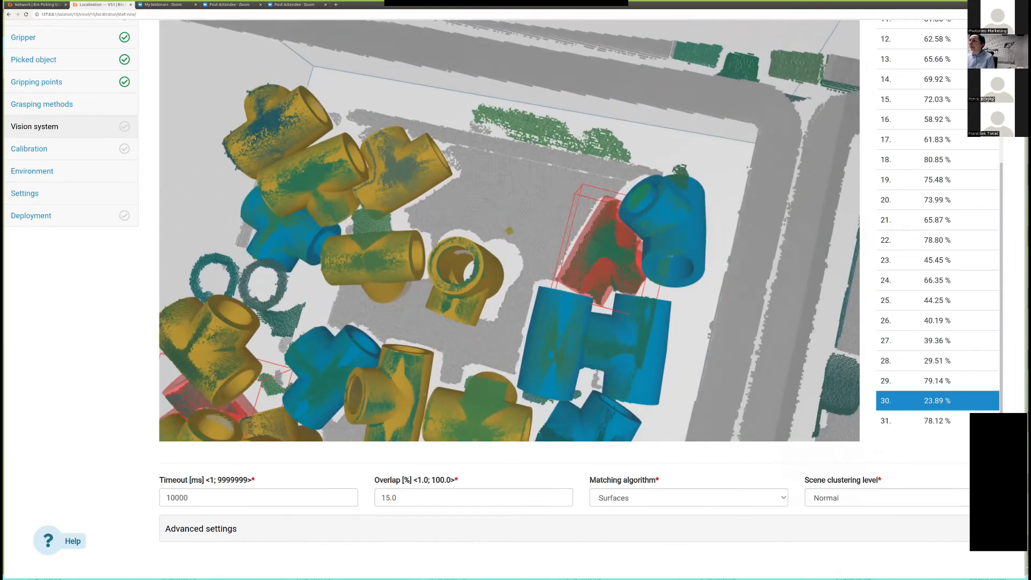
{"action": "left_click_drag", "start_coordinate": [703, 231], "coordinate": [661, 213]}
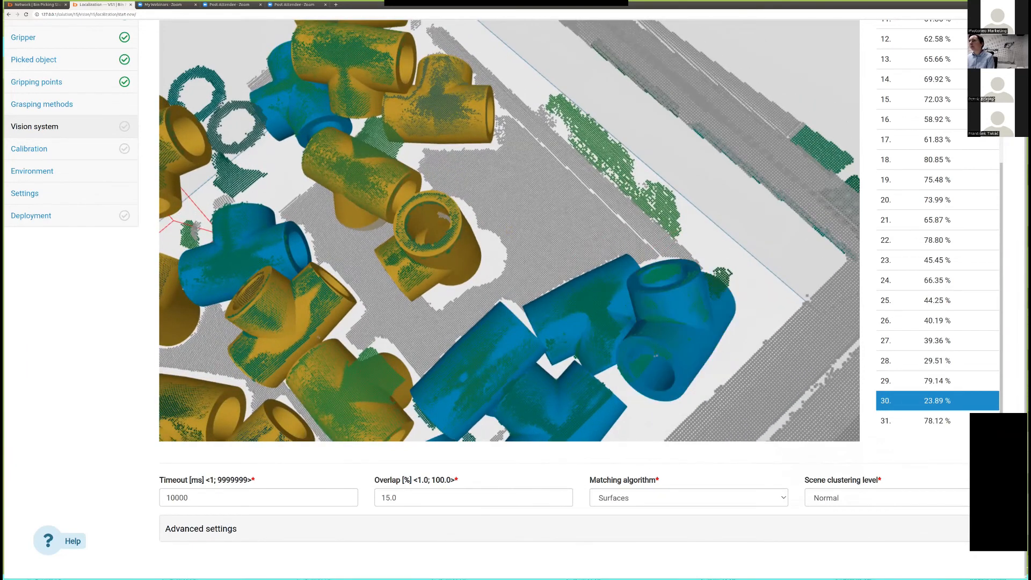
{"action": "left_click_drag", "start_coordinate": [602, 231], "coordinate": [686, 240]}
{"action": "scroll", "coordinate": [688, 244], "scroll_direction": "up", "scroll_amount": 2}
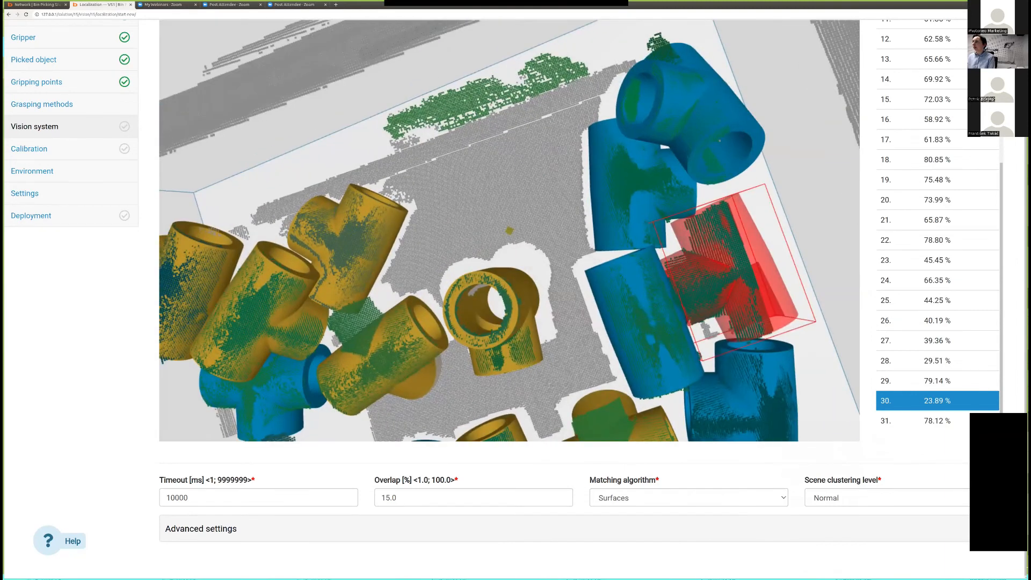
{"action": "scroll", "coordinate": [688, 244], "scroll_direction": "down", "scroll_amount": 4}
{"action": "scroll", "coordinate": [510, 231], "scroll_direction": "down", "scroll_amount": 6}
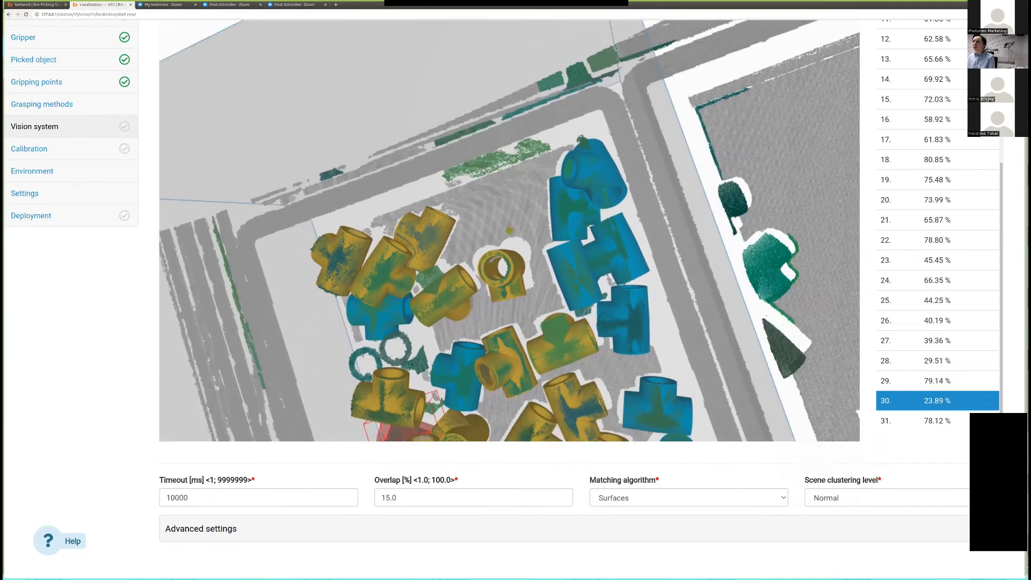
{"action": "scroll", "coordinate": [524, 247], "scroll_direction": "down", "scroll_amount": 2}
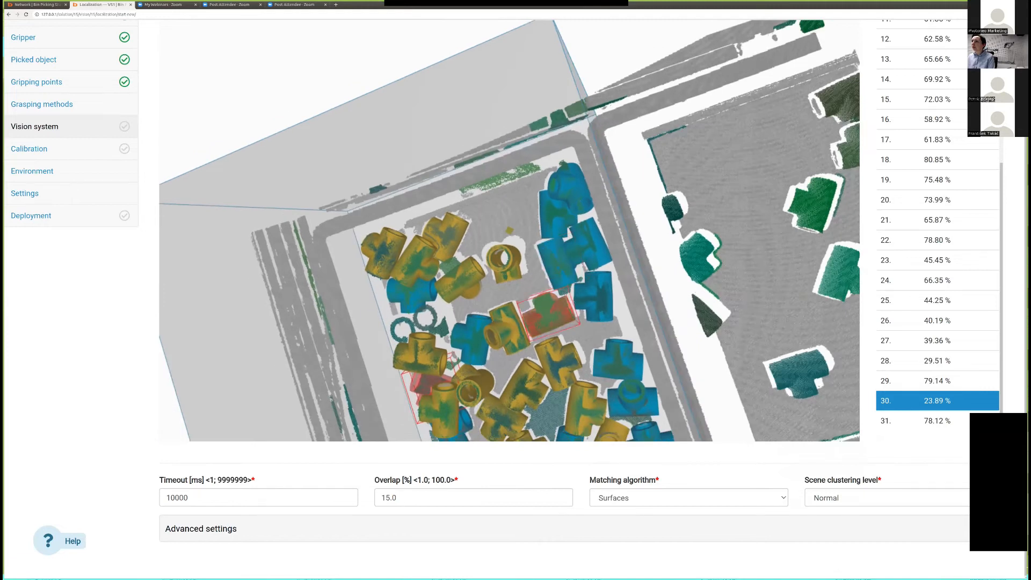
{"action": "scroll", "coordinate": [543, 301], "scroll_direction": "down", "scroll_amount": 4}
{"action": "scroll", "coordinate": [541, 299], "scroll_direction": "down", "scroll_amount": 3}
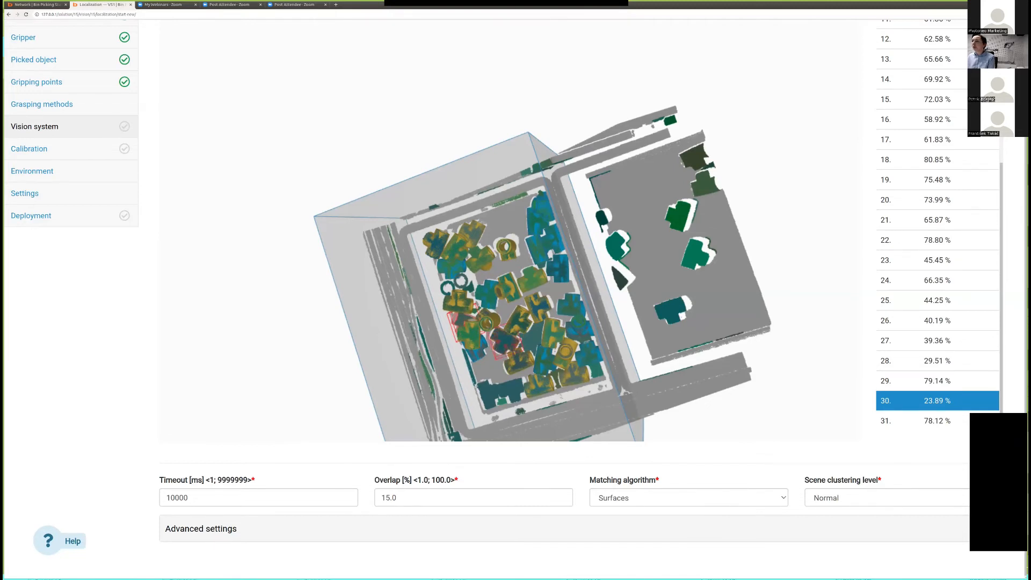
{"action": "left_click_drag", "start_coordinate": [518, 366], "coordinate": [499, 344]}
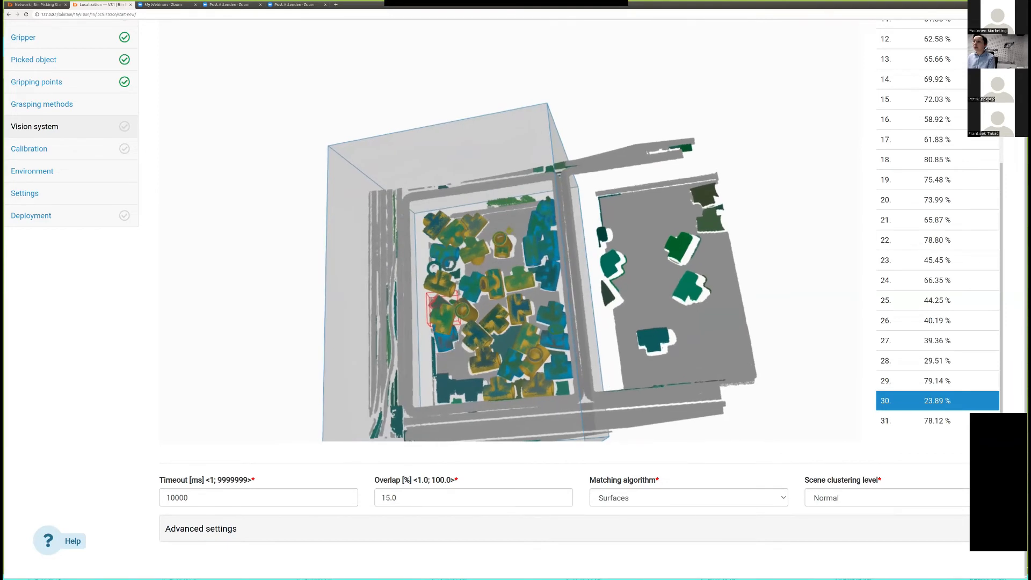
{"action": "scroll", "coordinate": [487, 350], "scroll_direction": "down", "scroll_amount": 1}
{"action": "scroll", "coordinate": [488, 350], "scroll_direction": "up", "scroll_amount": 3}
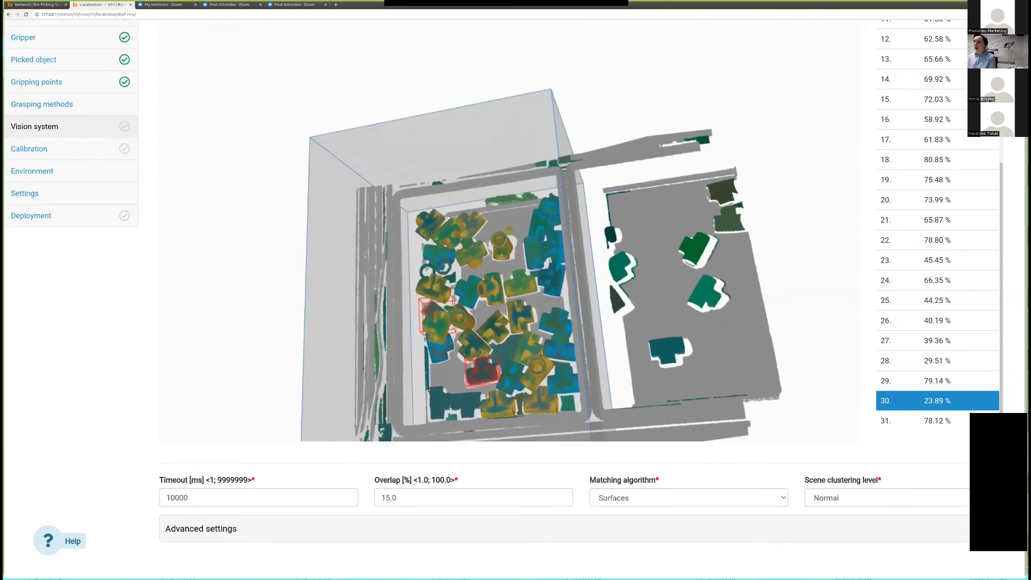
{"action": "scroll", "coordinate": [488, 350], "scroll_direction": "down", "scroll_amount": 2}
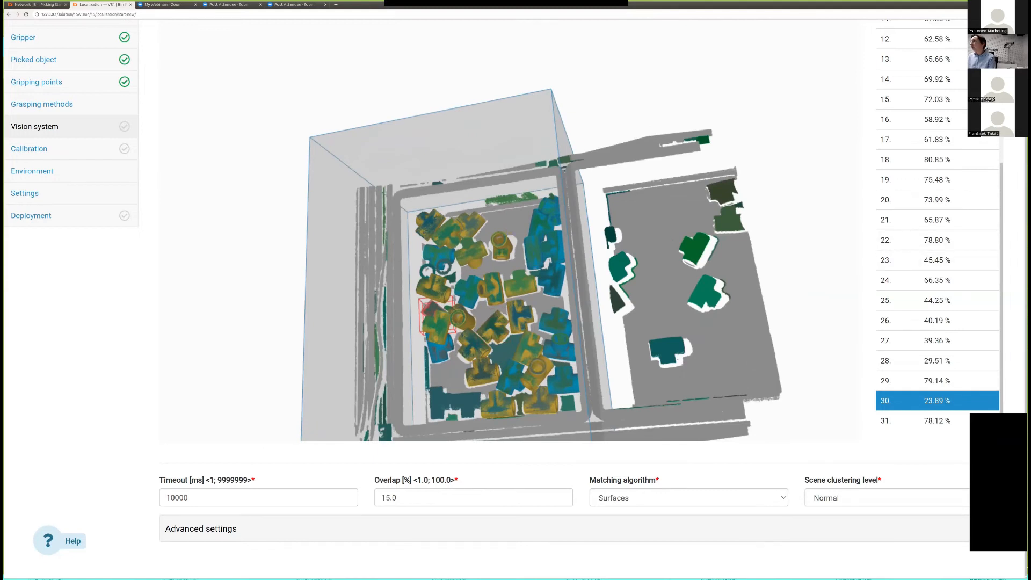
Run the localization again and look over the updated result across the whole scene.
{"action": "scroll", "coordinate": [503, 295], "scroll_direction": "up", "scroll_amount": 3}
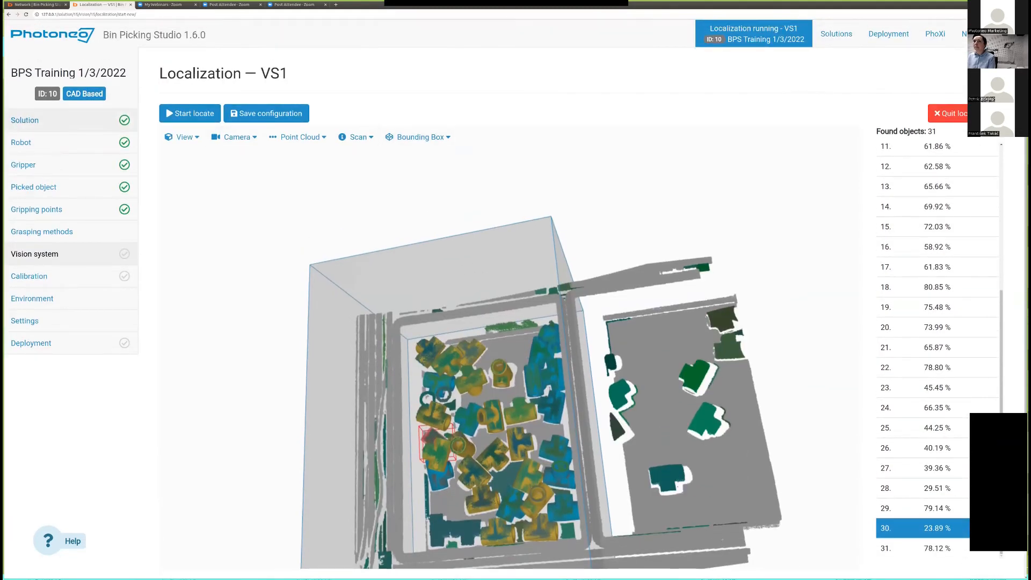
{"action": "left_click", "coordinate": [190, 113]}
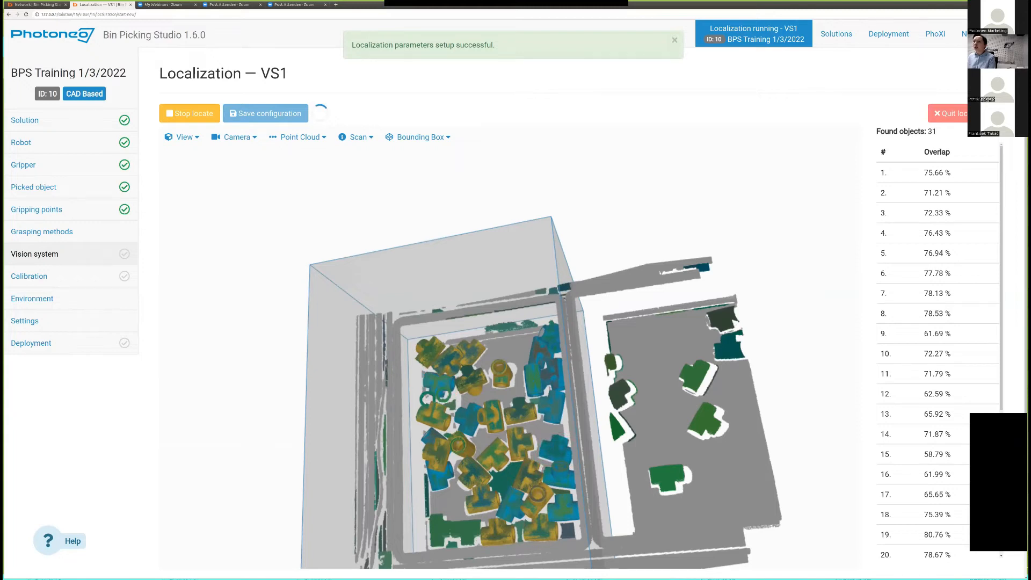
{"action": "scroll", "coordinate": [509, 354], "scroll_direction": "up", "scroll_amount": 2}
{"action": "scroll", "coordinate": [510, 354], "scroll_direction": "down", "scroll_amount": 6}
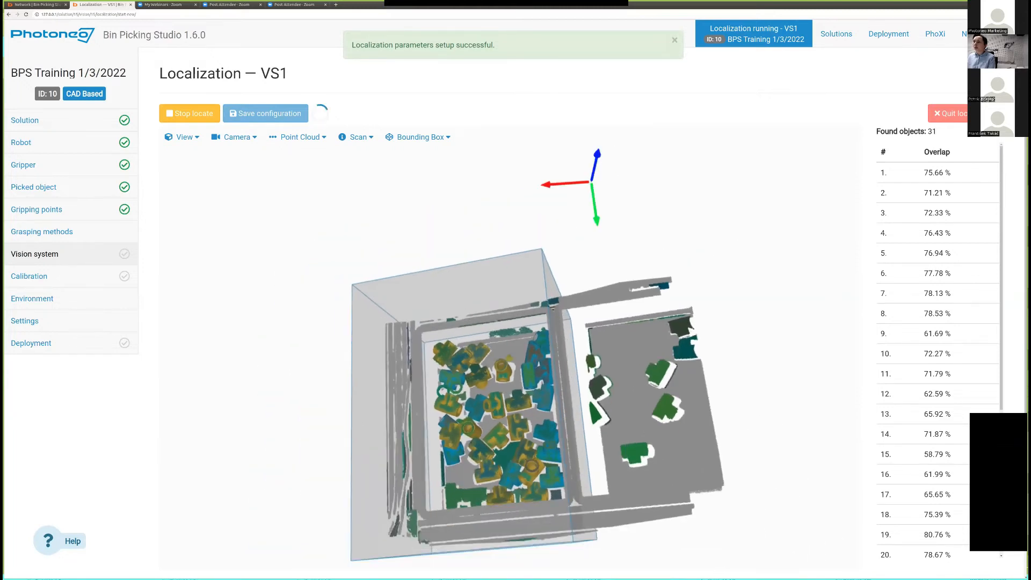
{"action": "scroll", "coordinate": [509, 355], "scroll_direction": "down", "scroll_amount": 2}
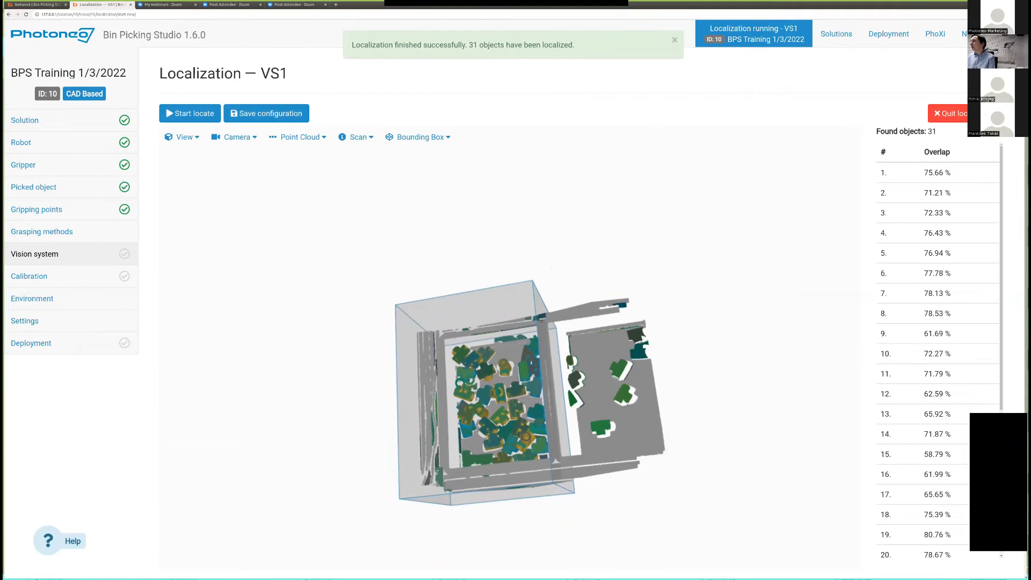
{"action": "scroll", "coordinate": [535, 398], "scroll_direction": "up", "scroll_amount": 2}
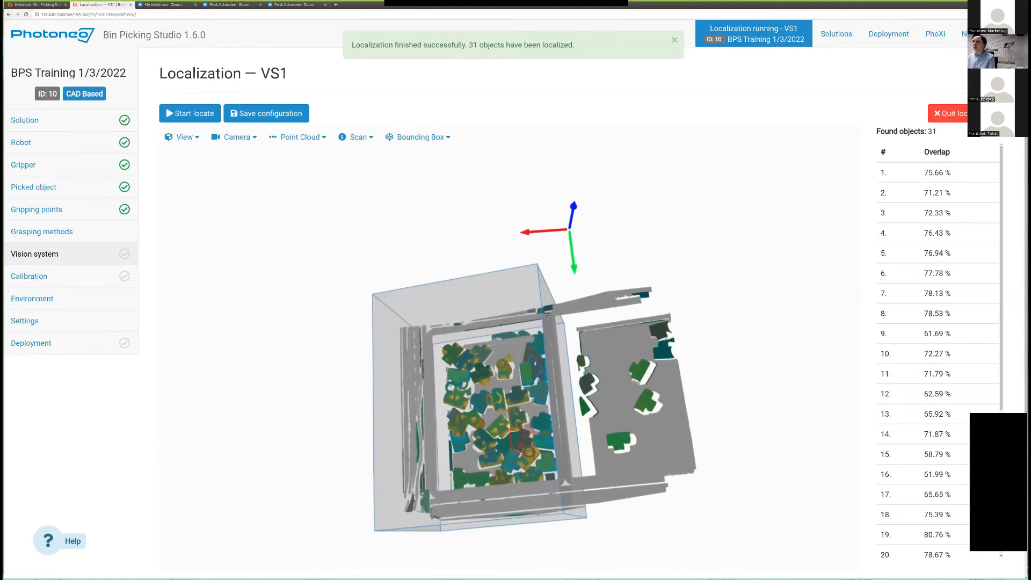
Examine up close and from a rotated view how the localized T fittings match the scanned parts in the bin.
{"action": "scroll", "coordinate": [516, 298], "scroll_direction": "down", "scroll_amount": 2}
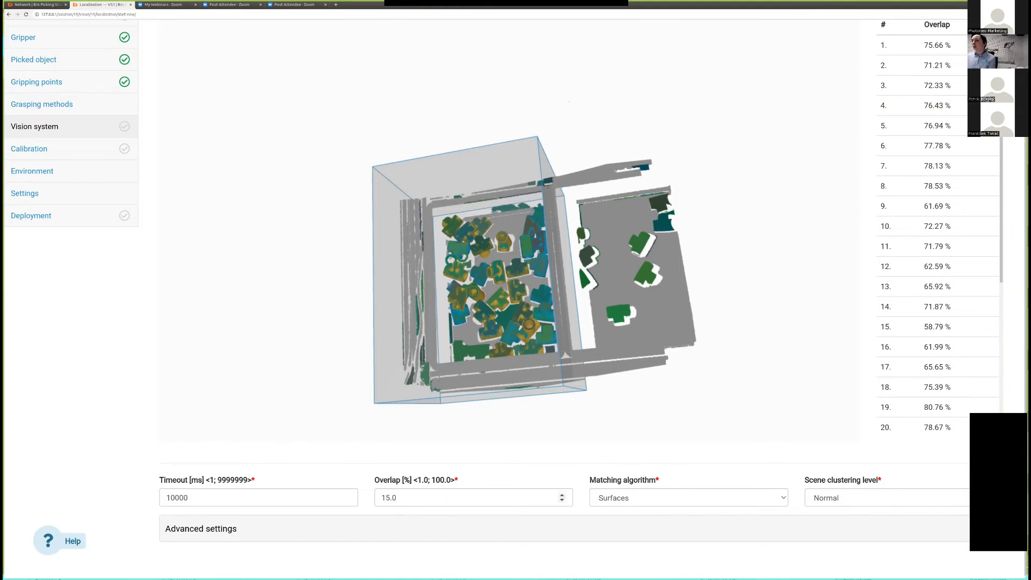
{"action": "scroll", "coordinate": [526, 329], "scroll_direction": "down", "scroll_amount": 3}
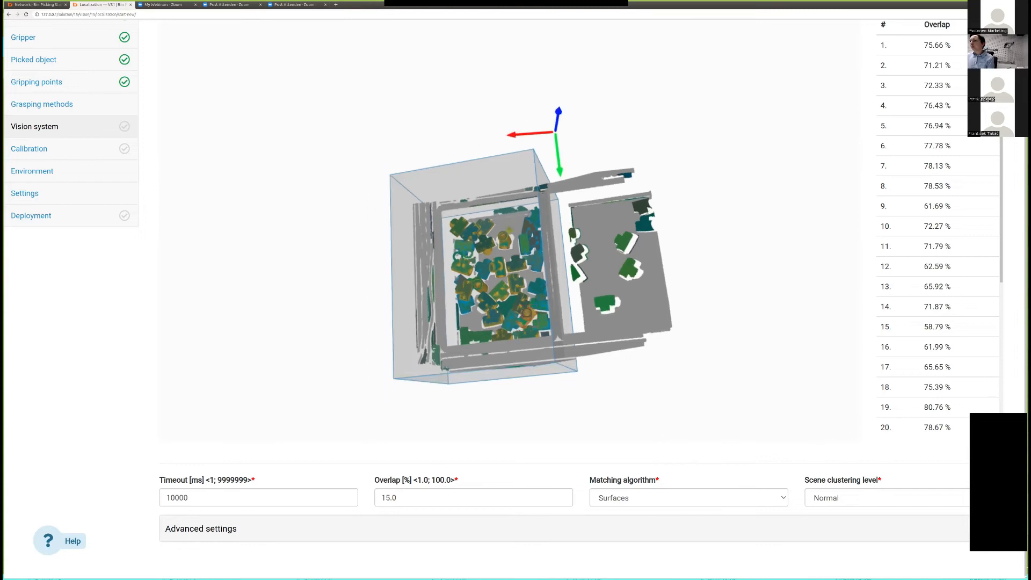
{"action": "scroll", "coordinate": [528, 323], "scroll_direction": "up", "scroll_amount": 7}
{"action": "scroll", "coordinate": [527, 328], "scroll_direction": "up", "scroll_amount": 8}
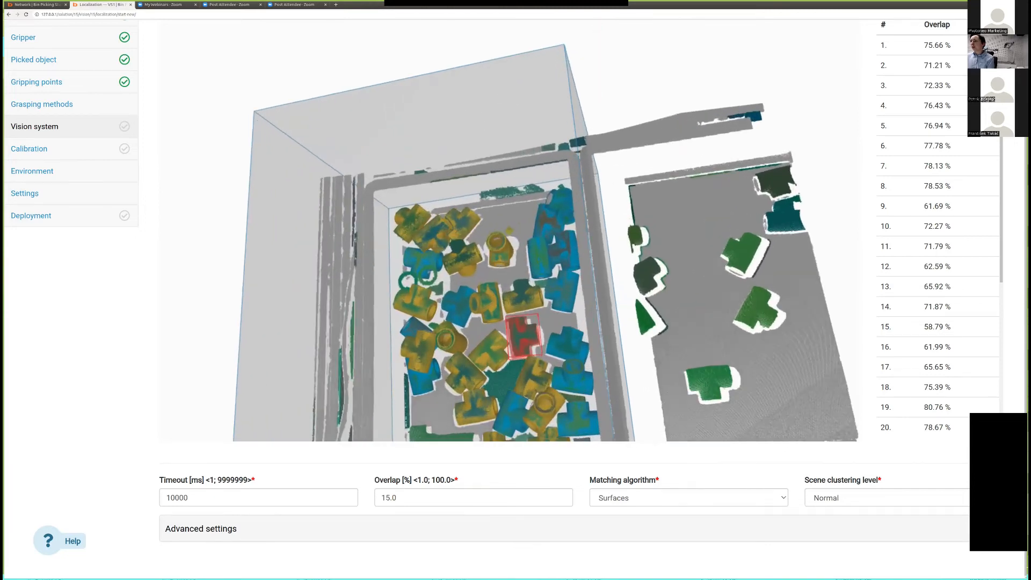
{"action": "scroll", "coordinate": [529, 325], "scroll_direction": "up", "scroll_amount": 2}
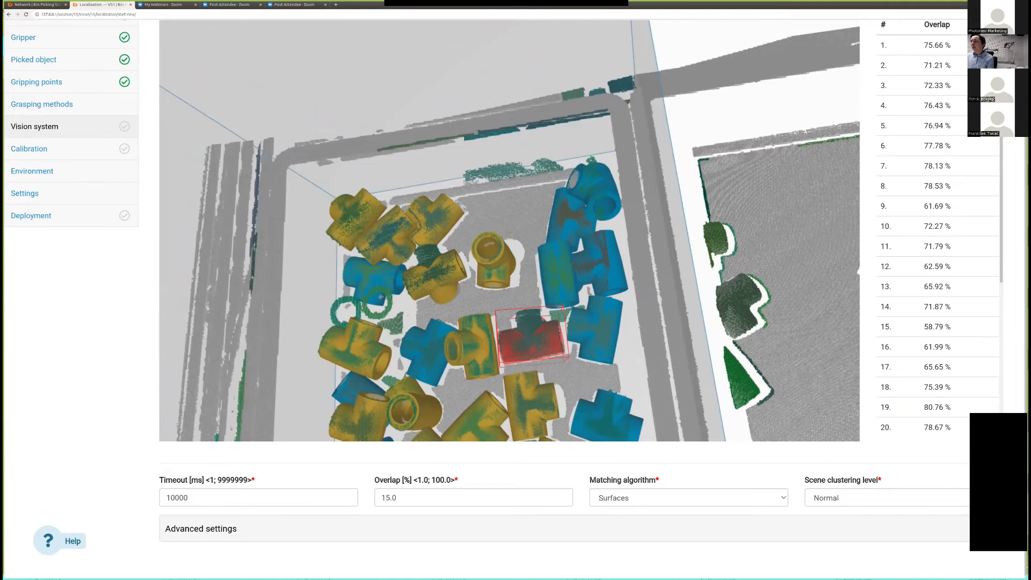
{"action": "scroll", "coordinate": [505, 241], "scroll_direction": "up", "scroll_amount": 3}
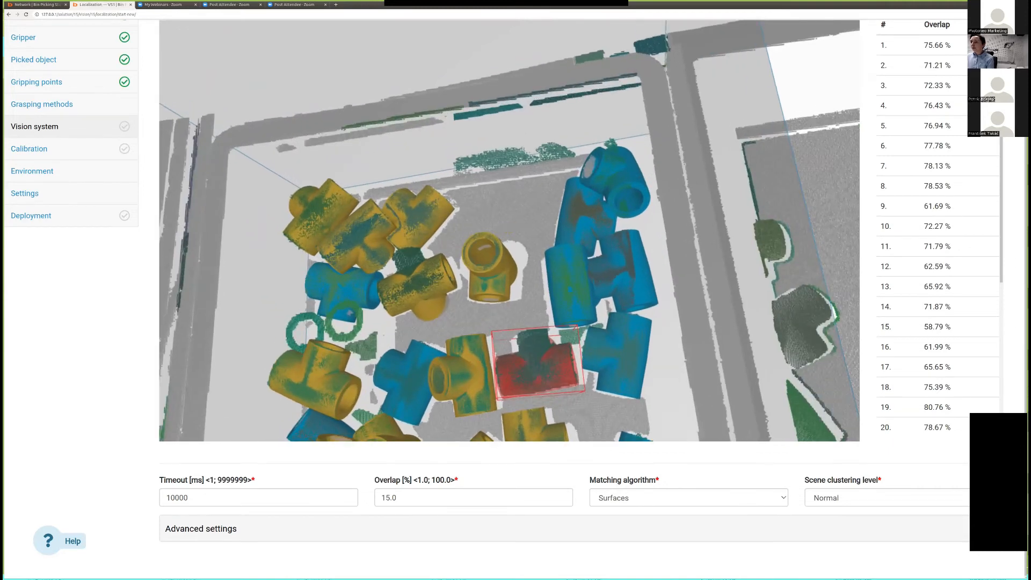
{"action": "scroll", "coordinate": [542, 368], "scroll_direction": "down", "scroll_amount": 3}
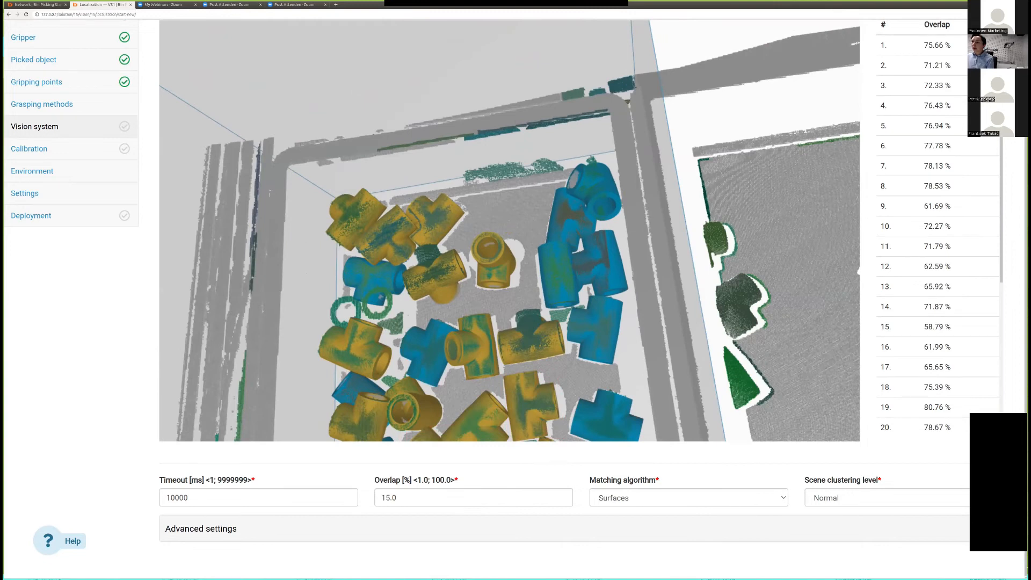
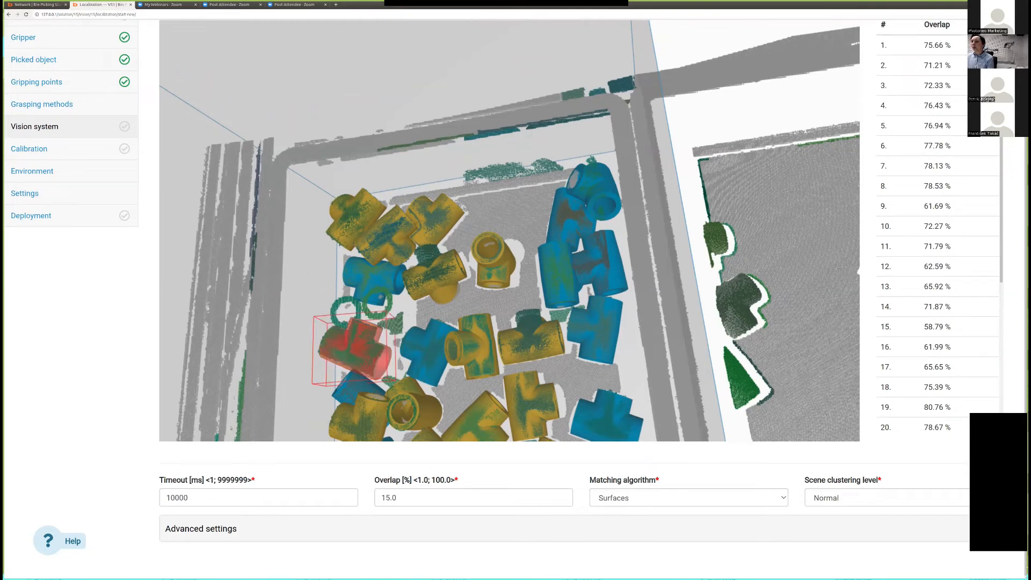
{"action": "left_click_drag", "start_coordinate": [435, 370], "coordinate": [475, 391]}
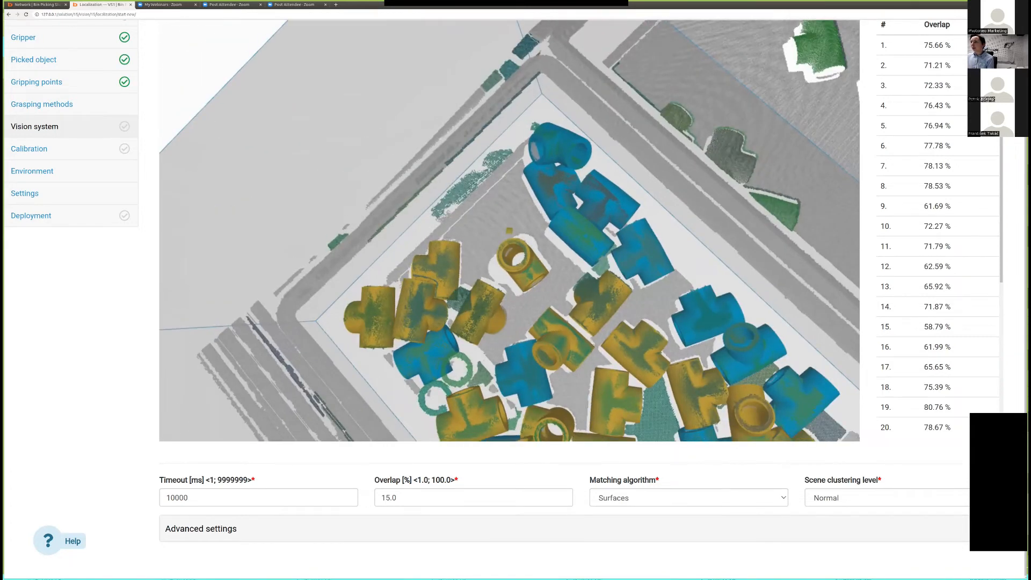
{"action": "scroll", "coordinate": [578, 372], "scroll_direction": "down", "scroll_amount": 8}
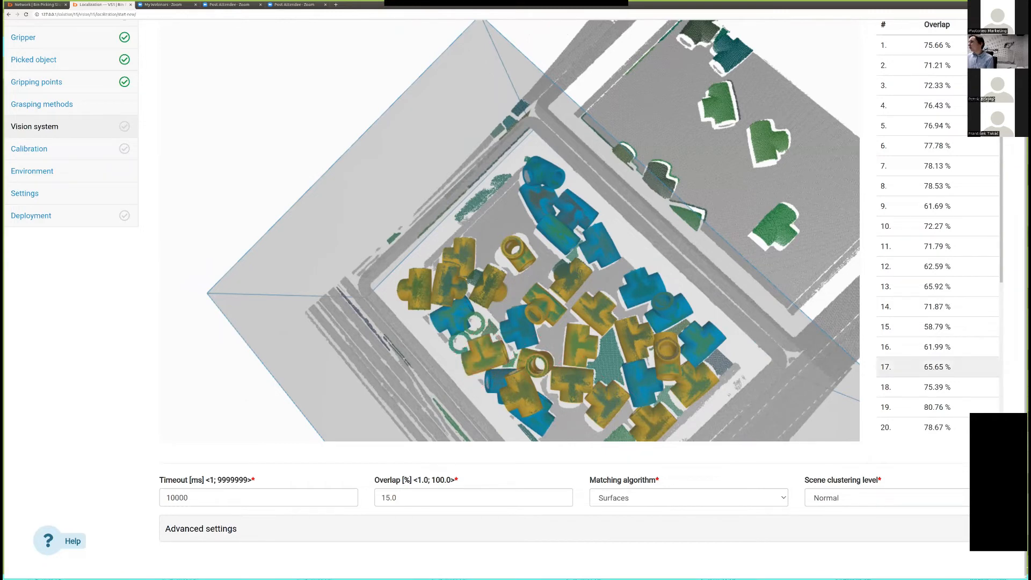
Review the overlap percentages of the found objects through to the end of the list.
{"action": "scroll", "coordinate": [913, 349], "scroll_direction": "up", "scroll_amount": 1}
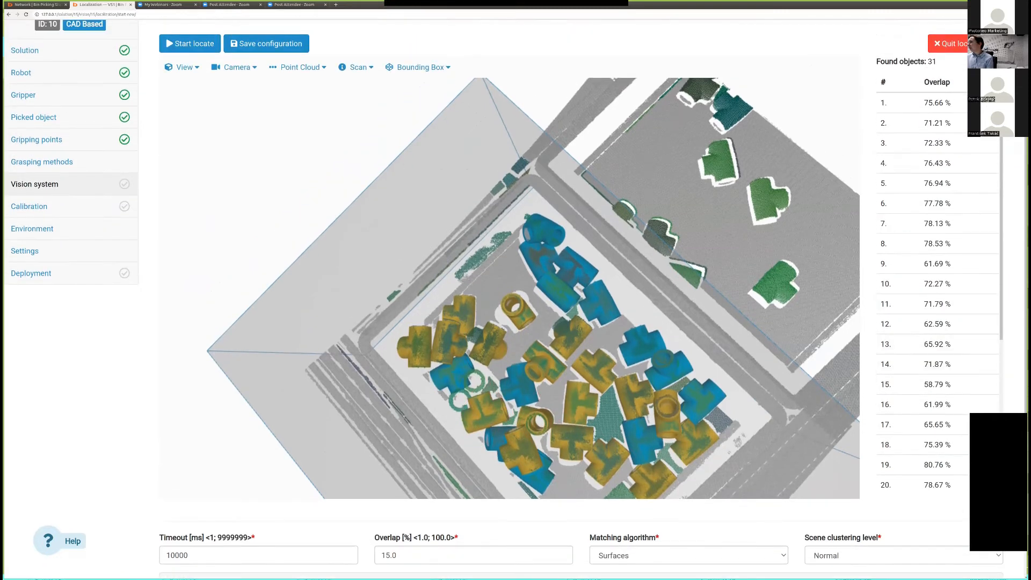
{"action": "scroll", "coordinate": [938, 348], "scroll_direction": "down", "scroll_amount": 1}
{"action": "scroll", "coordinate": [937, 370], "scroll_direction": "down", "scroll_amount": 3}
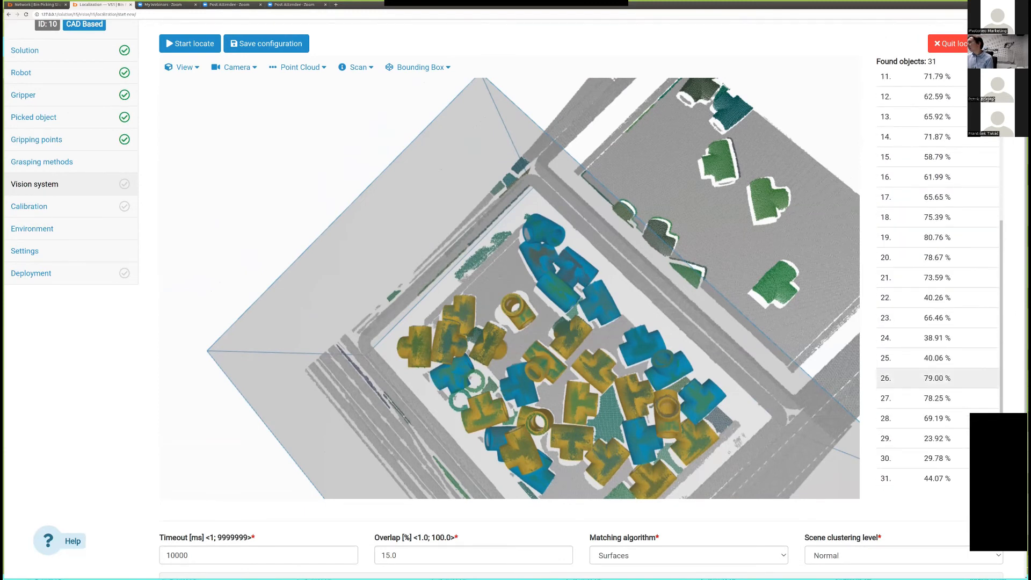
{"action": "scroll", "coordinate": [938, 378], "scroll_direction": "down", "scroll_amount": 1}
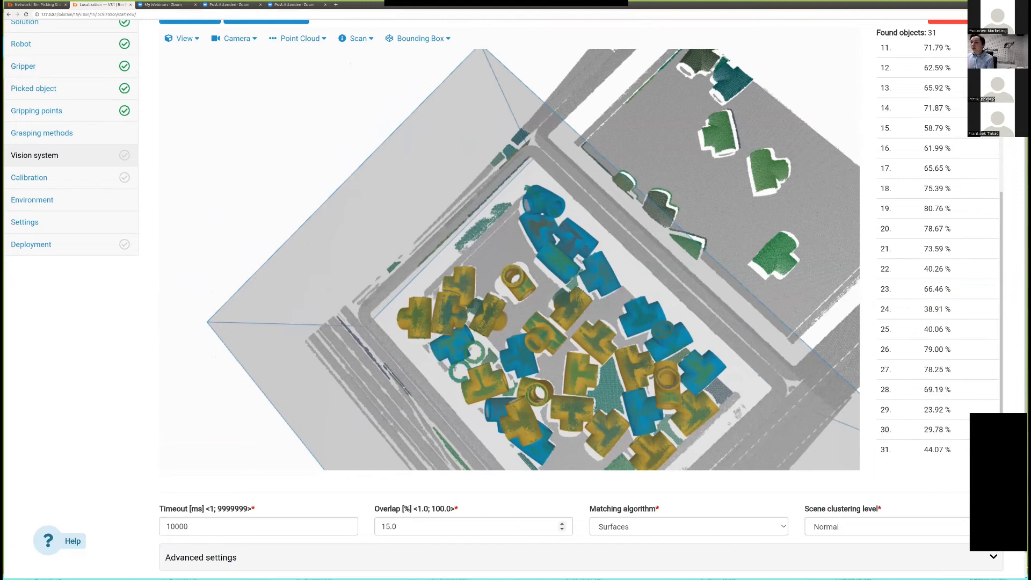
Set the overlap threshold to 60 % and run the localization again.
{"action": "left_click", "coordinate": [391, 527]}
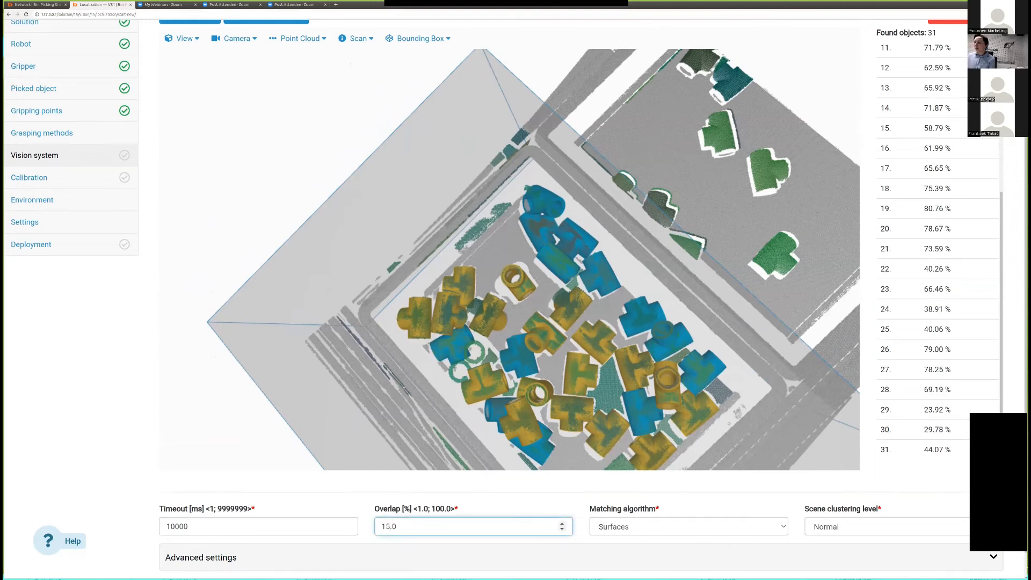
{"action": "key", "text": "BackSpace"}
{"action": "key", "text": "BackSpace"}
{"action": "type", "text": "60"}
{"action": "key", "text": "Return"}
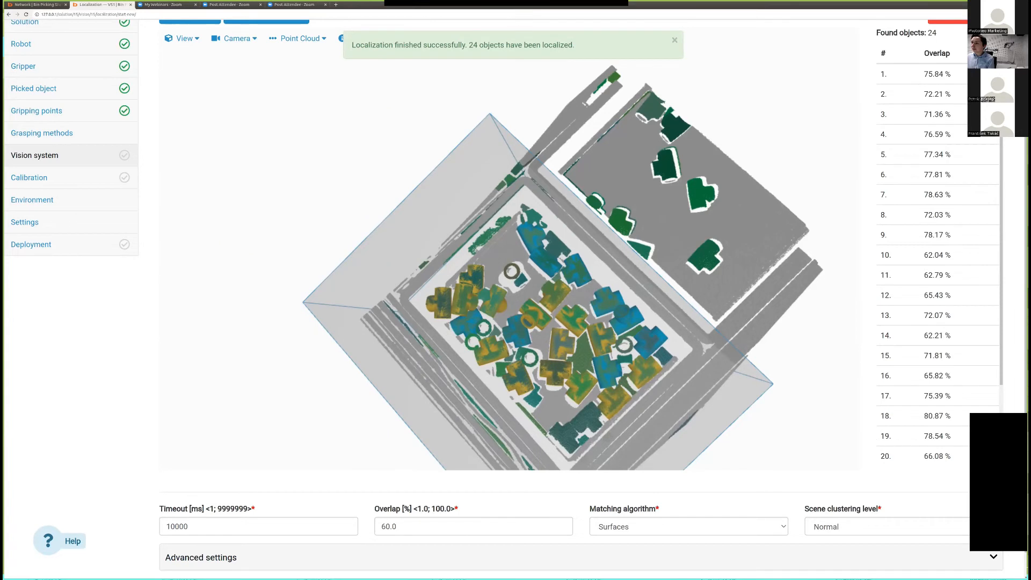
Inspect which fittings are localized with the 60 % overlap threshold, especially around the near bin corner.
{"action": "scroll", "coordinate": [578, 425], "scroll_direction": "up", "scroll_amount": 5}
{"action": "right_click_drag", "start_coordinate": [578, 424], "coordinate": [539, 268]}
{"action": "scroll", "coordinate": [539, 268], "scroll_direction": "down", "scroll_amount": 1}
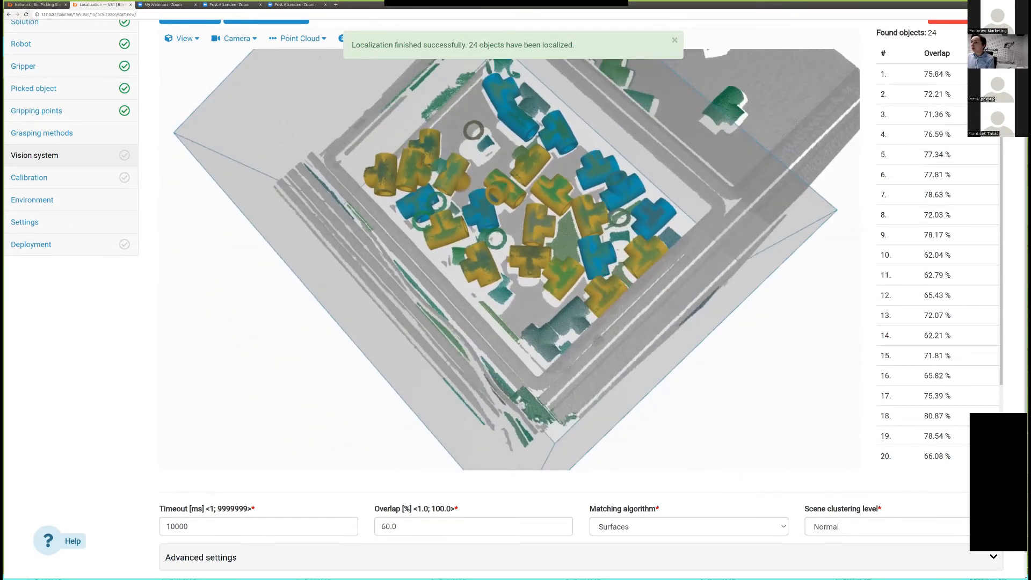
{"action": "scroll", "coordinate": [539, 268], "scroll_direction": "up", "scroll_amount": 4}
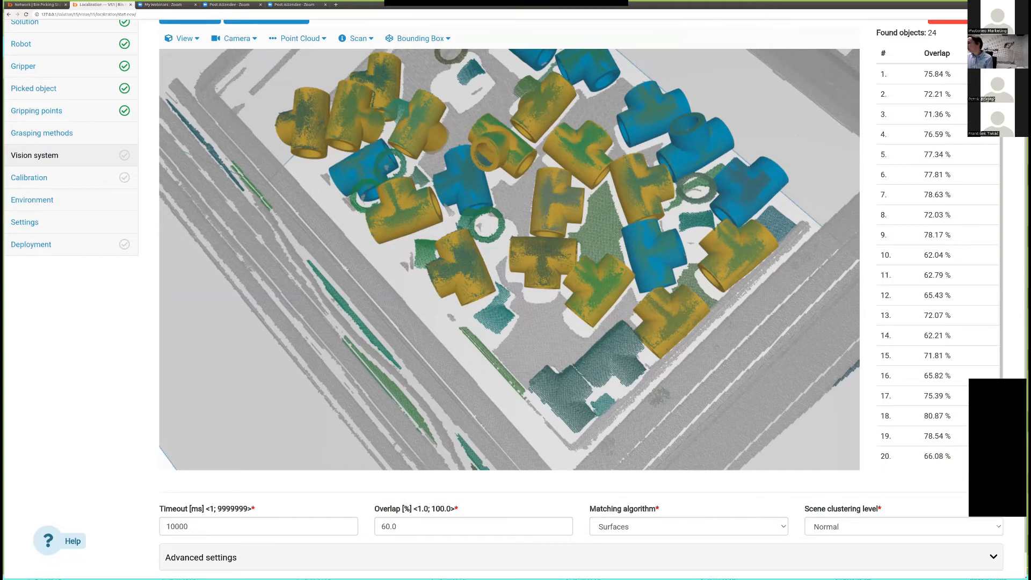
Set the scene clustering level to High and rerun the localization.
{"action": "left_click", "coordinate": [904, 527]}
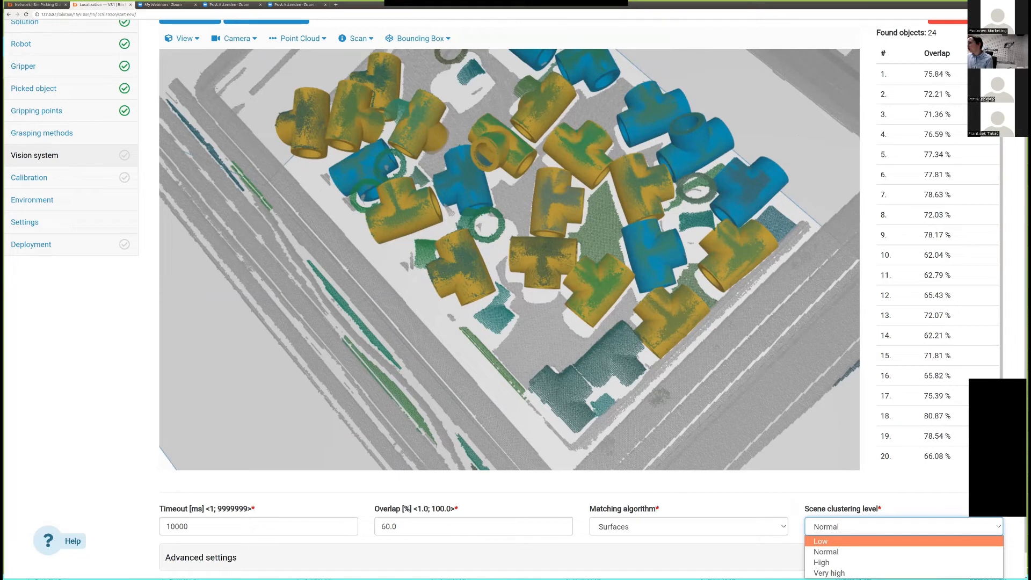
{"action": "key", "text": "Escape"}
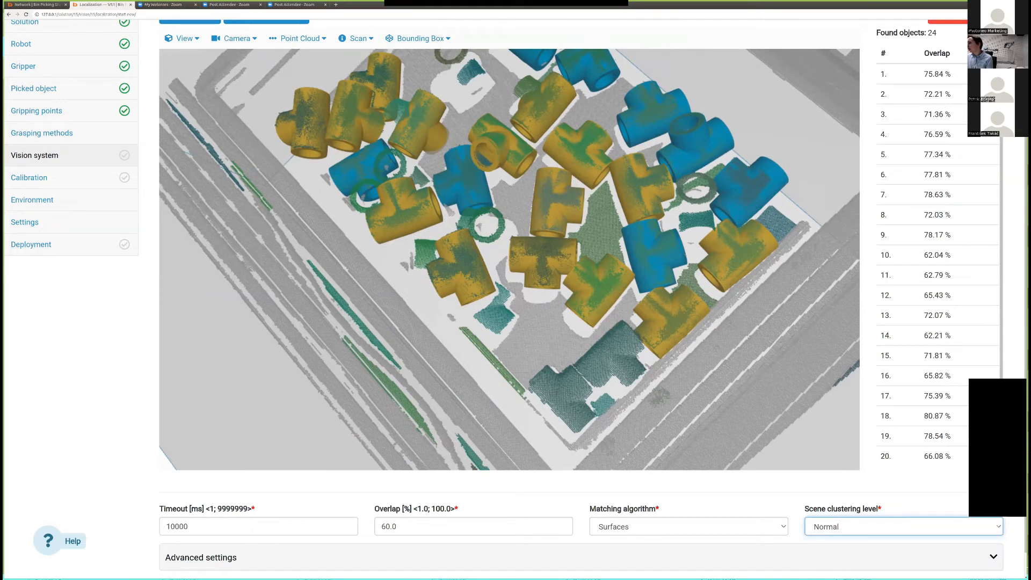
{"action": "left_click", "coordinate": [905, 527]}
{"action": "scroll", "coordinate": [904, 527], "scroll_direction": "down", "scroll_amount": 1}
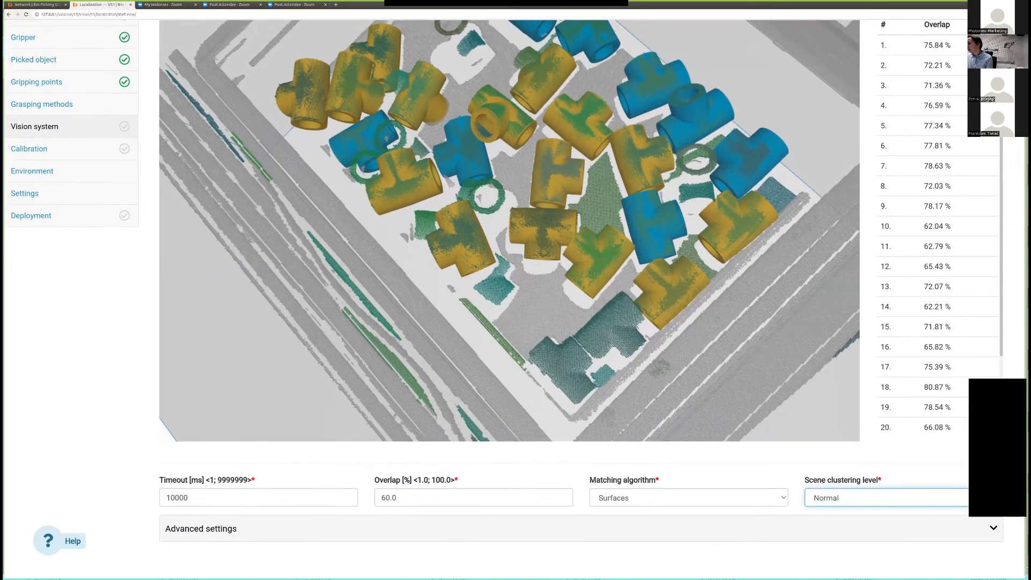
{"action": "left_click", "coordinate": [892, 498]}
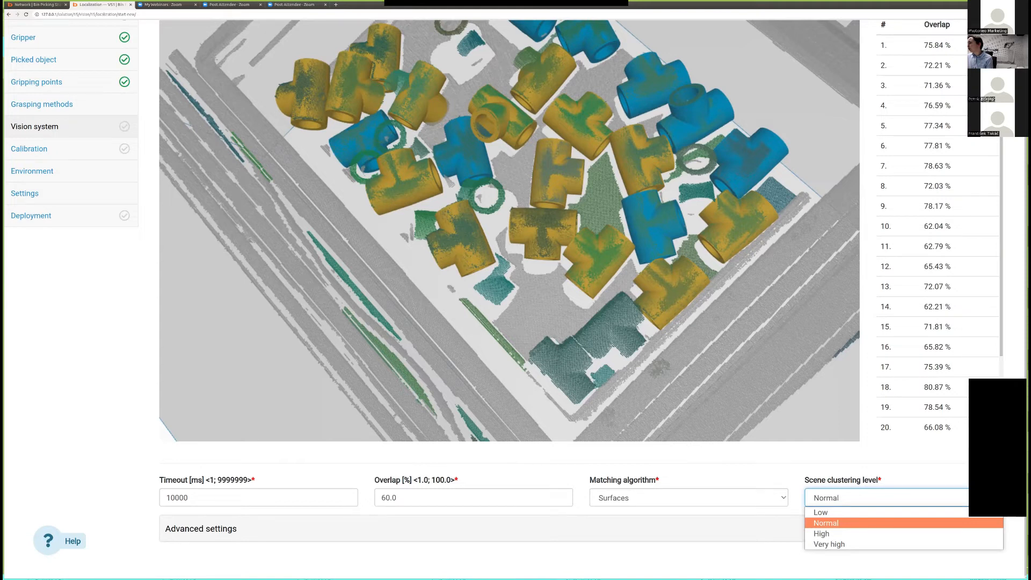
{"action": "left_click", "coordinate": [822, 534]}
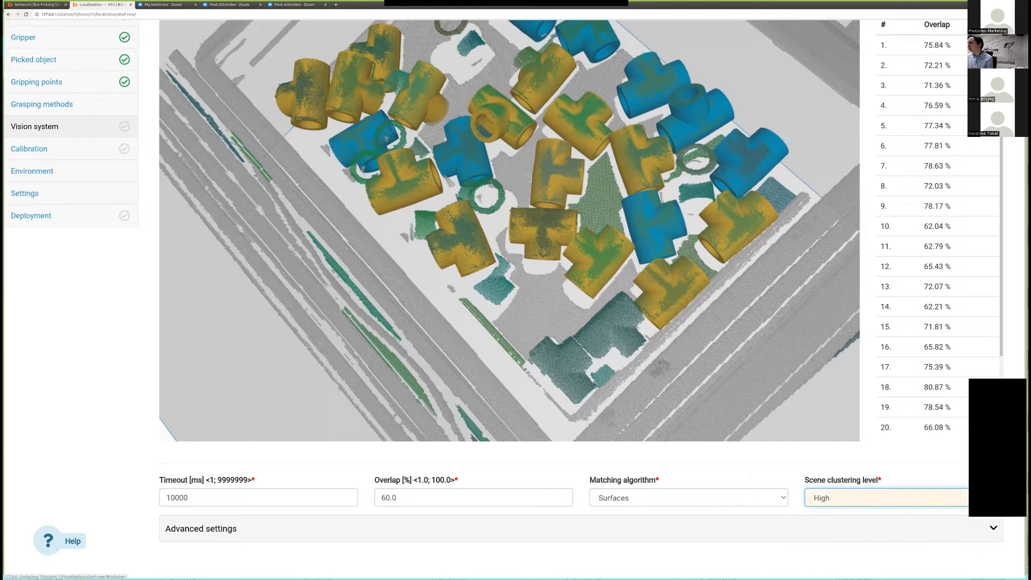
{"action": "scroll", "coordinate": [914, 267], "scroll_direction": "up", "scroll_amount": 1}
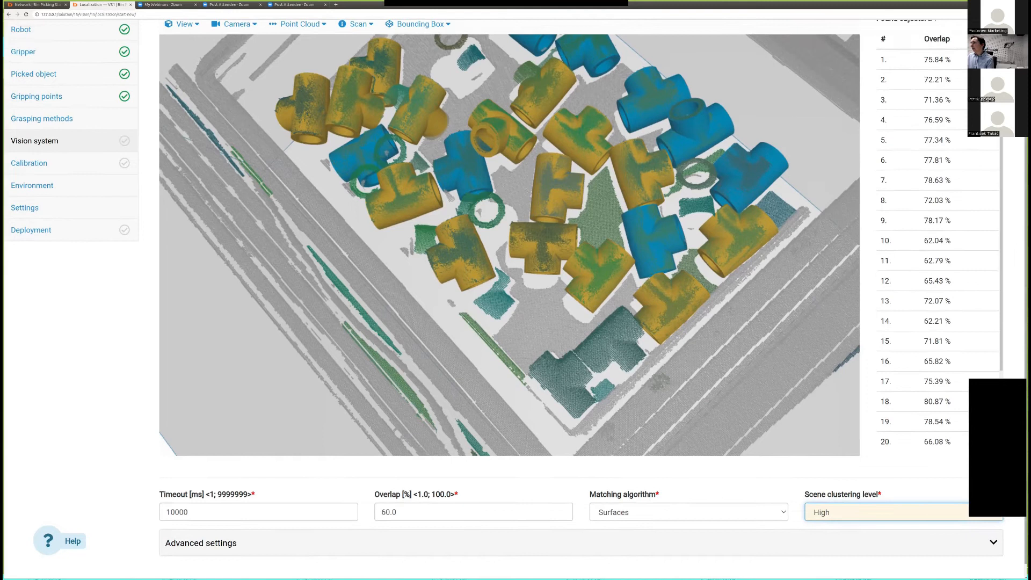
{"action": "scroll", "coordinate": [913, 253], "scroll_direction": "up", "scroll_amount": 1}
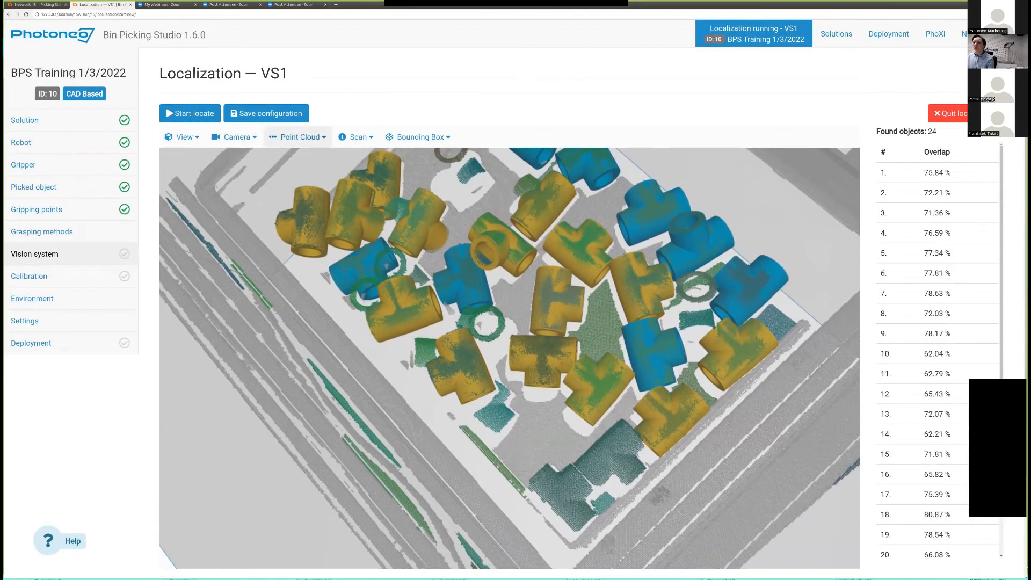
{"action": "left_click", "coordinate": [190, 113]}
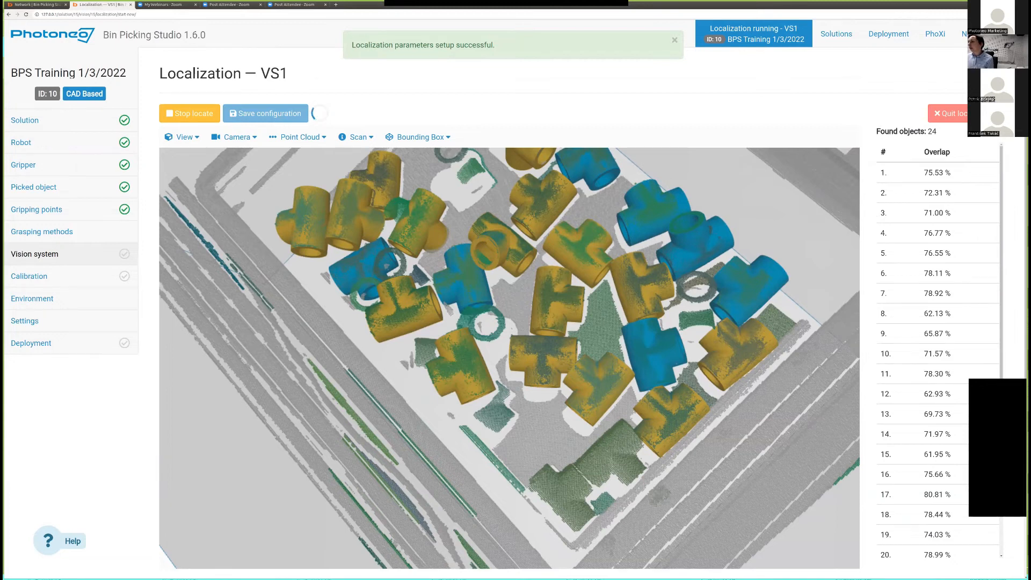
Look over the segmentation and localized fittings obtained with High scene clustering.
{"action": "scroll", "coordinate": [509, 358], "scroll_direction": "down", "scroll_amount": 1}
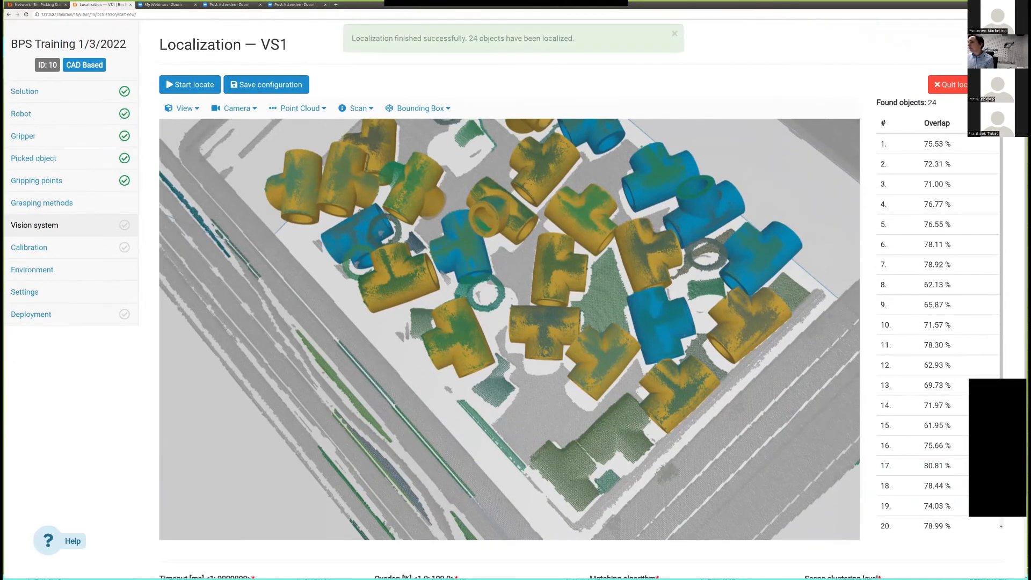
{"action": "scroll", "coordinate": [510, 358], "scroll_direction": "up", "scroll_amount": 3}
{"action": "scroll", "coordinate": [510, 330], "scroll_direction": "down", "scroll_amount": 5}
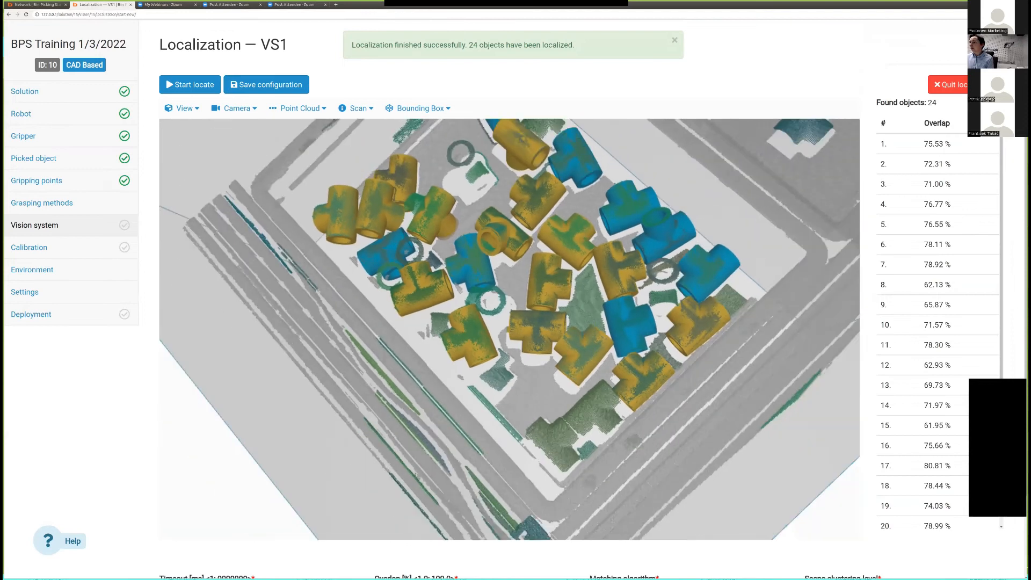
{"action": "scroll", "coordinate": [510, 330], "scroll_direction": "down", "scroll_amount": 3}
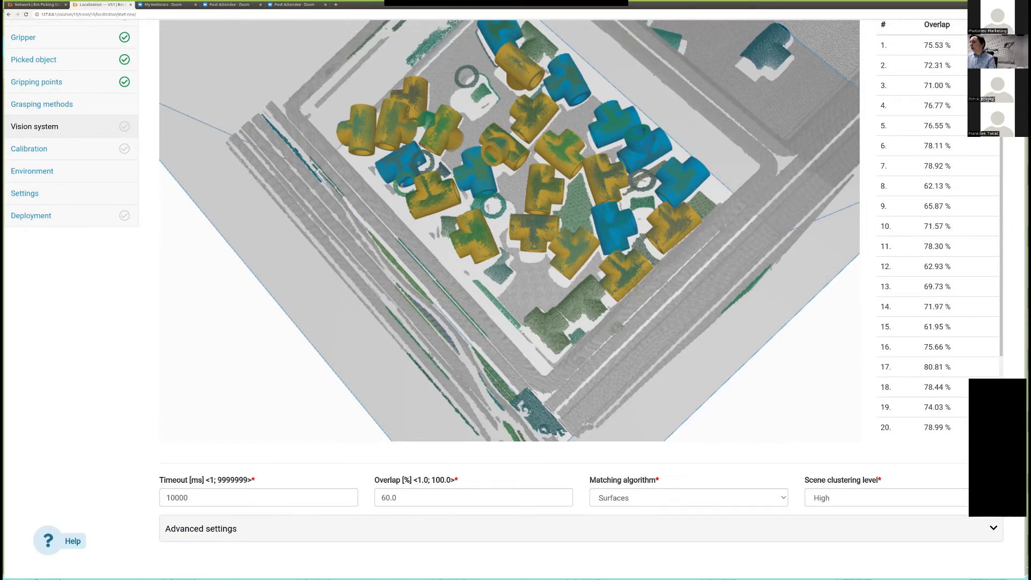
Change the matching algorithm to Combined and start the localization again.
{"action": "left_click", "coordinate": [689, 498]}
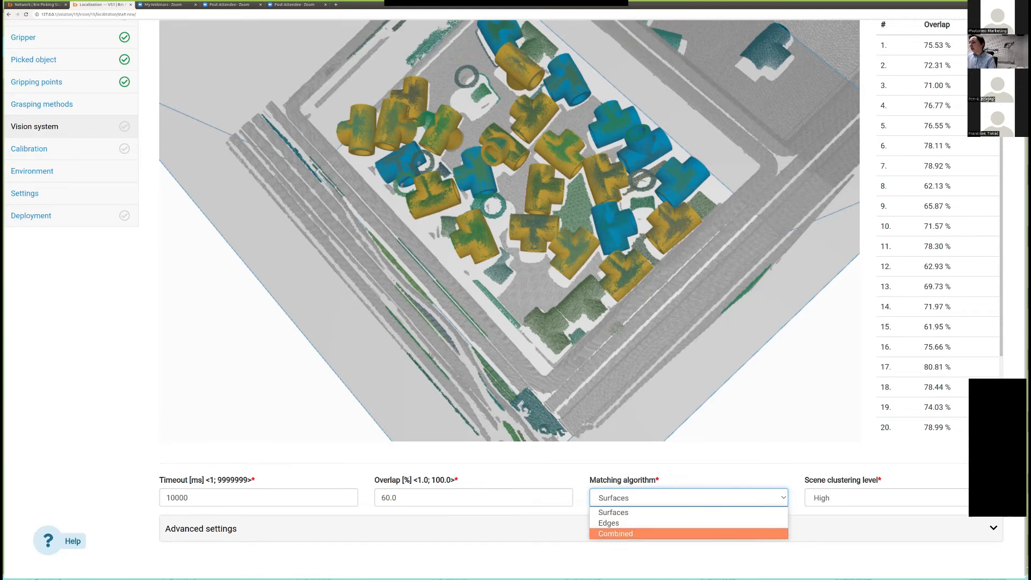
{"action": "left_click", "coordinate": [634, 534]}
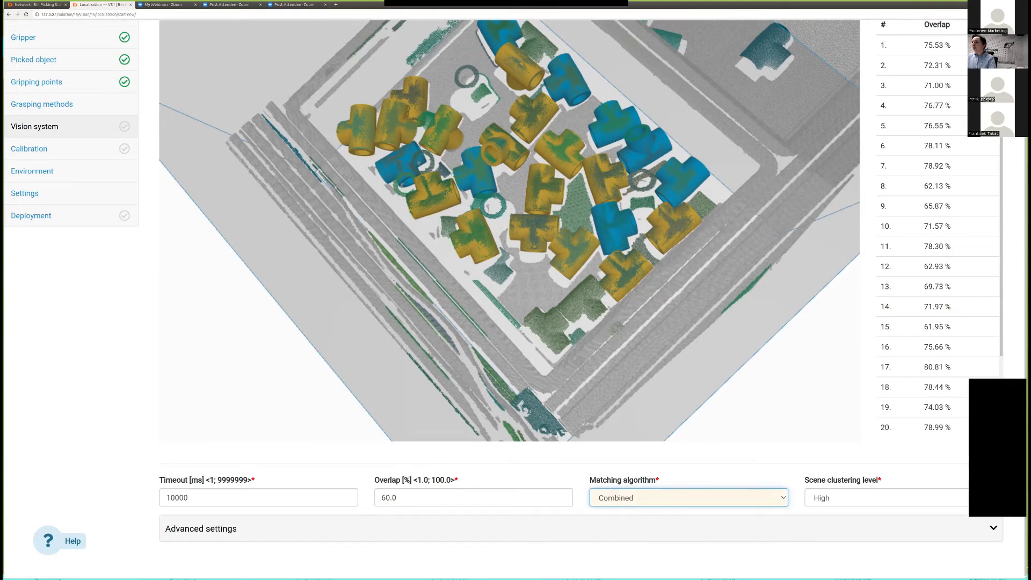
{"action": "scroll", "coordinate": [509, 231], "scroll_direction": "down", "scroll_amount": 3}
{"action": "scroll", "coordinate": [509, 301], "scroll_direction": "up", "scroll_amount": 4}
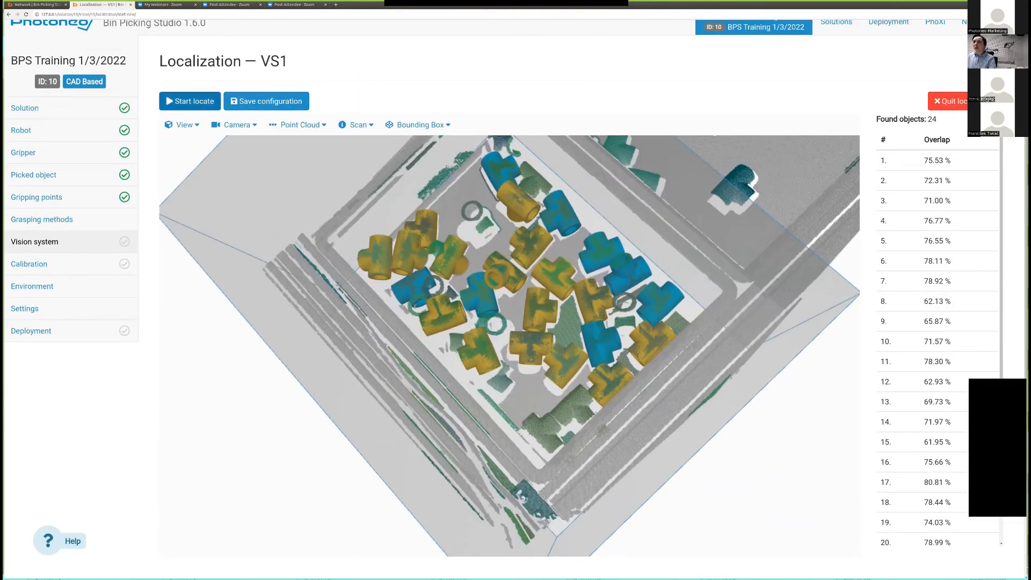
{"action": "left_click", "coordinate": [190, 101]}
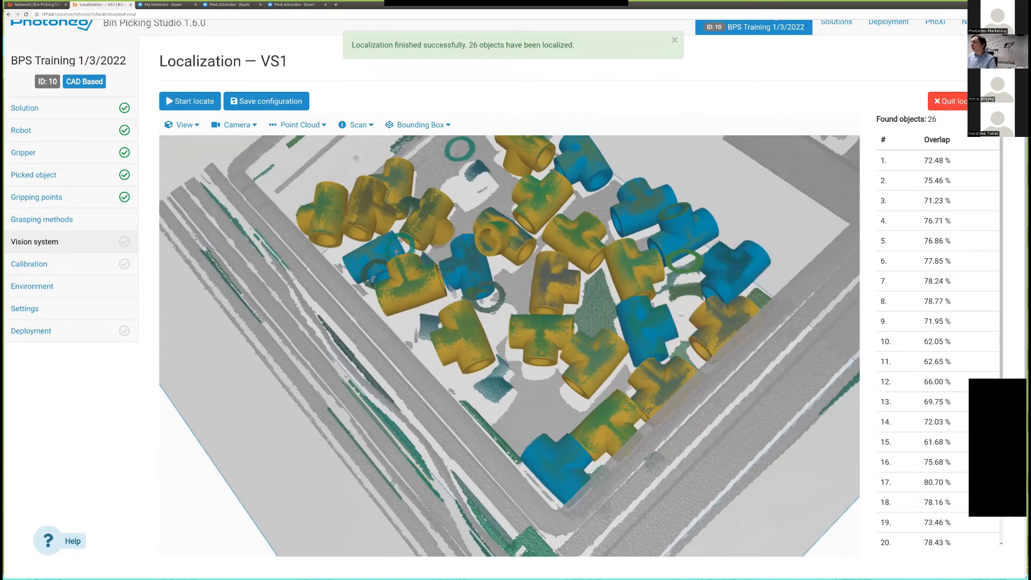
Expand the advanced localization settings and review the feature fit, sampling, cluster size, projection and fine alignment parameters.
{"action": "scroll", "coordinate": [516, 290], "scroll_direction": "down", "scroll_amount": 2}
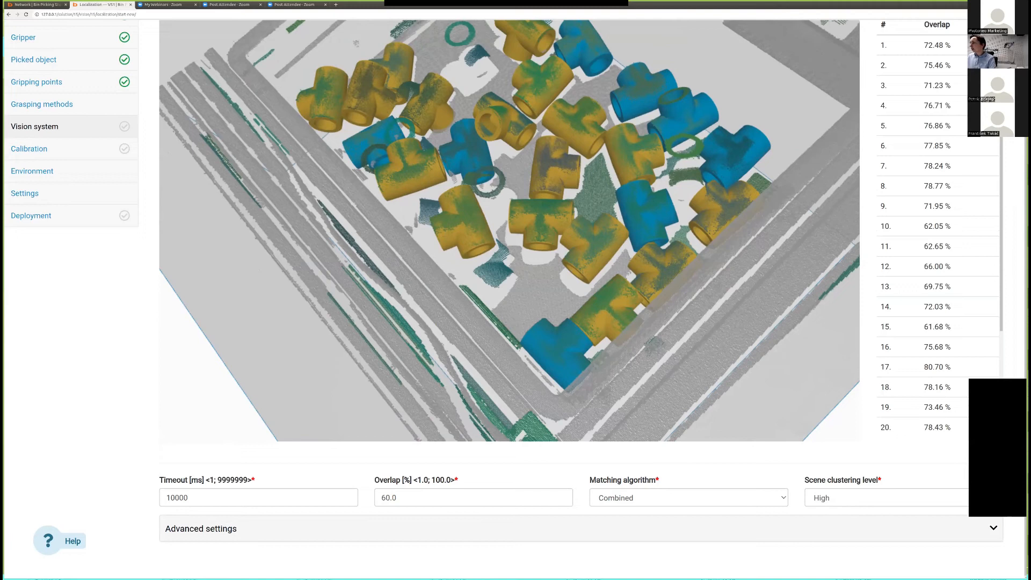
{"action": "left_click", "coordinate": [201, 530]}
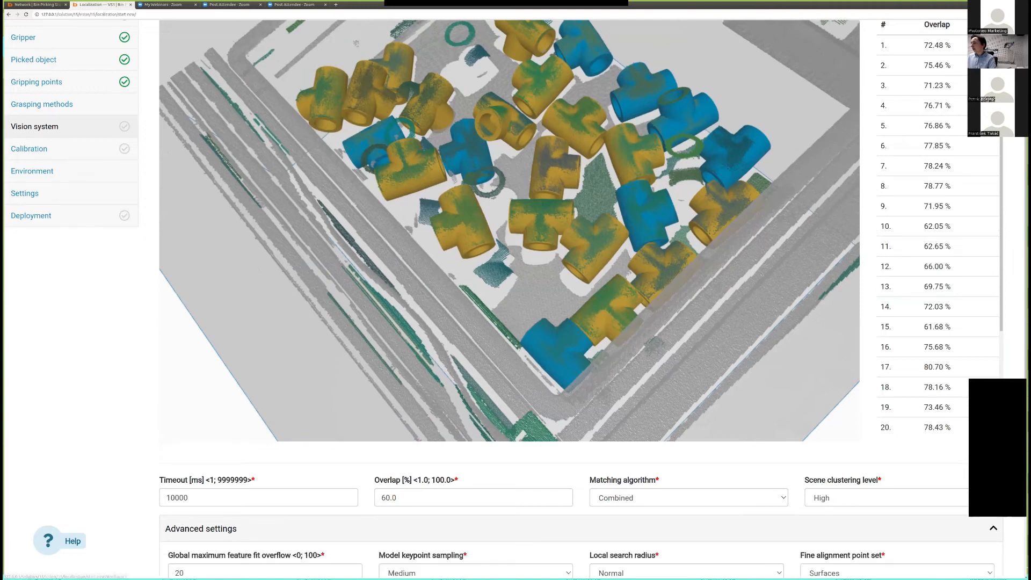
{"action": "scroll", "coordinate": [516, 290], "scroll_direction": "down", "scroll_amount": 2}
{"action": "scroll", "coordinate": [515, 290], "scroll_direction": "down", "scroll_amount": 1}
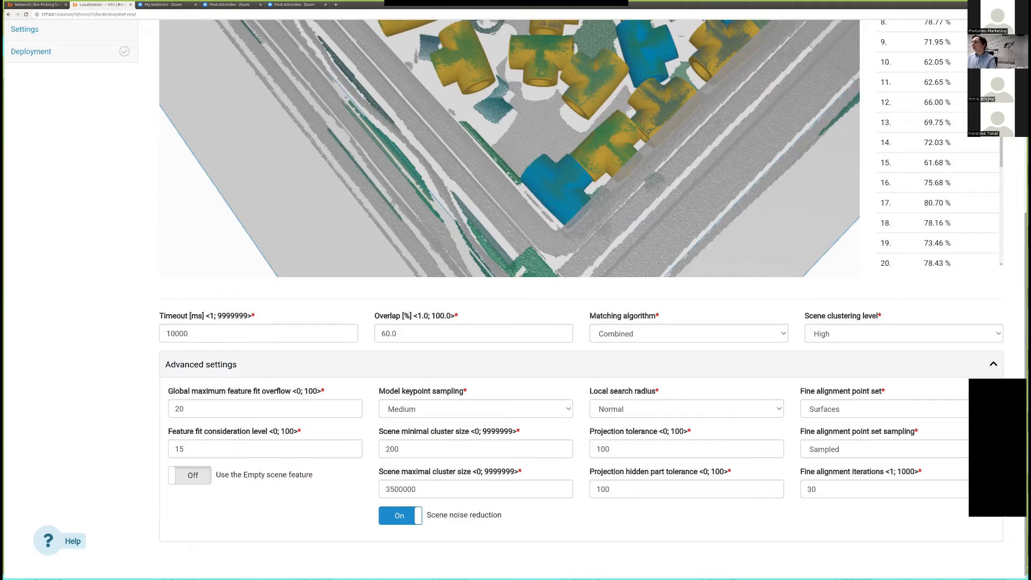
{"action": "scroll", "coordinate": [516, 299], "scroll_direction": "up", "scroll_amount": 3}
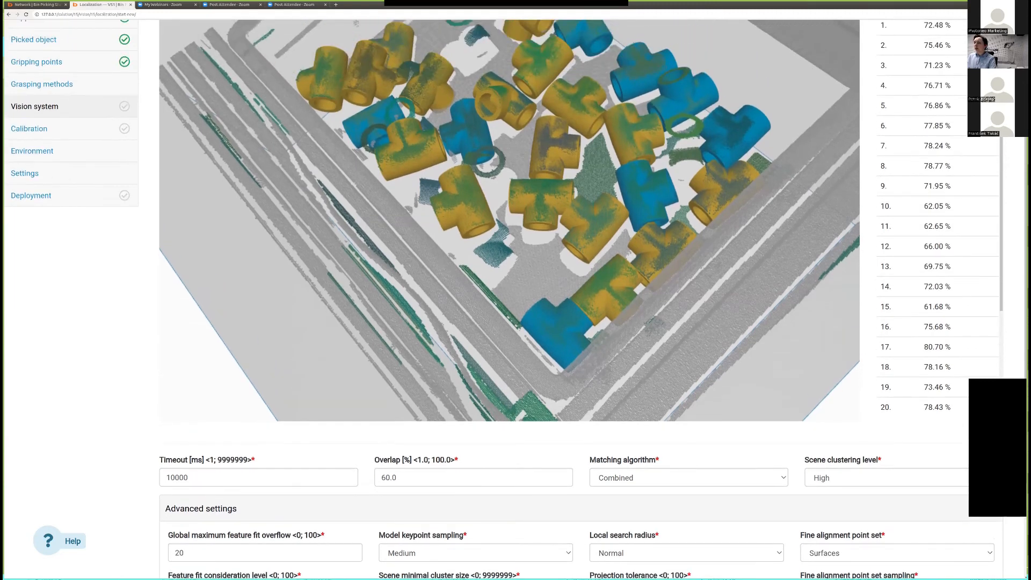
Review the overlap results of the Combined matching run together with the global maximum feature fit overflow setting.
{"action": "scroll", "coordinate": [515, 298], "scroll_direction": "up", "scroll_amount": 1}
{"action": "scroll", "coordinate": [516, 298], "scroll_direction": "up", "scroll_amount": 1}
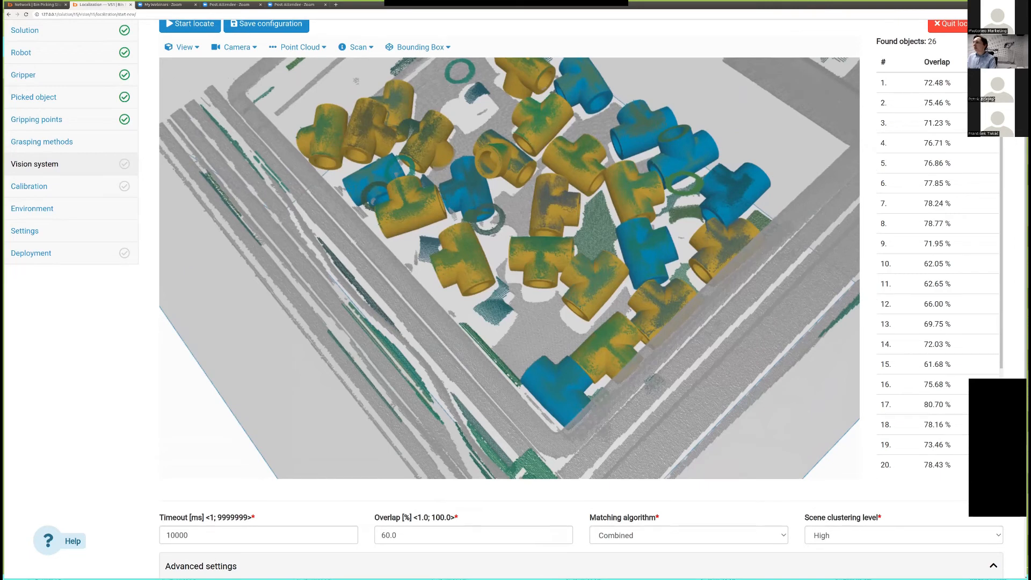
{"action": "scroll", "coordinate": [510, 290], "scroll_direction": "up", "scroll_amount": 2}
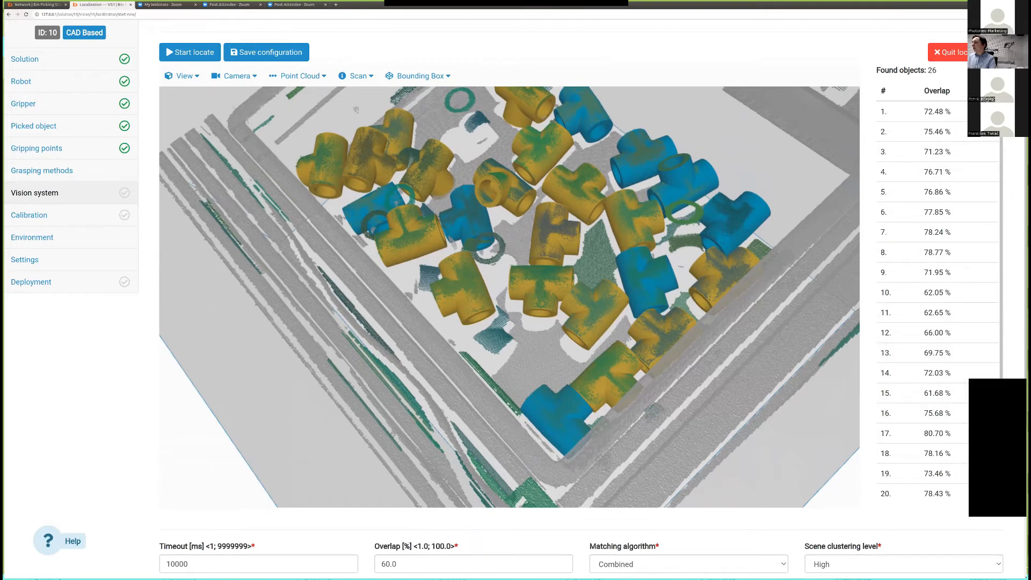
{"action": "scroll", "coordinate": [913, 172], "scroll_direction": "down", "scroll_amount": 1}
{"action": "scroll", "coordinate": [591, 301], "scroll_direction": "down", "scroll_amount": 3}
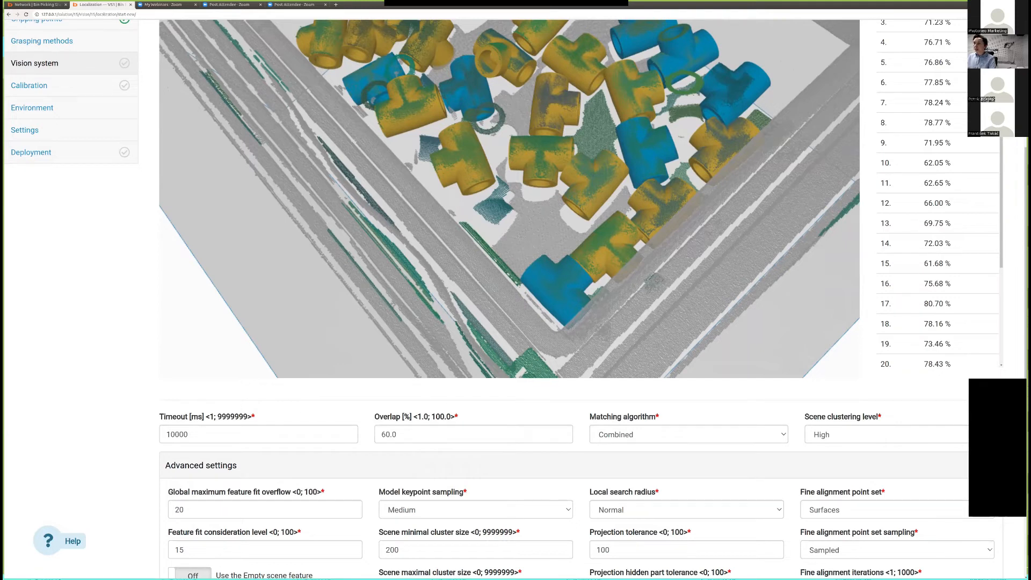
{"action": "scroll", "coordinate": [509, 199], "scroll_direction": "up", "scroll_amount": 1}
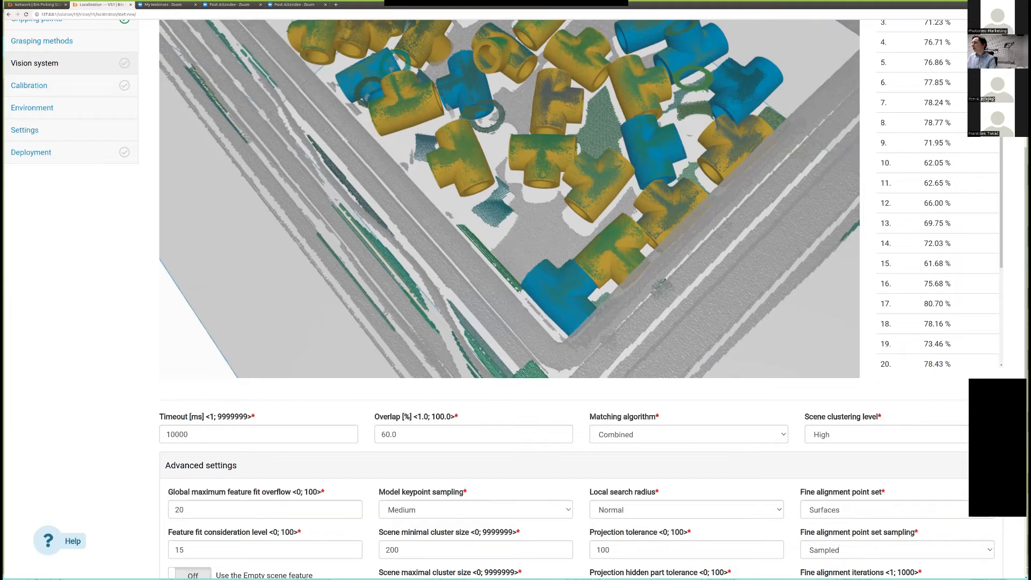
{"action": "scroll", "coordinate": [516, 299], "scroll_direction": "down", "scroll_amount": 2}
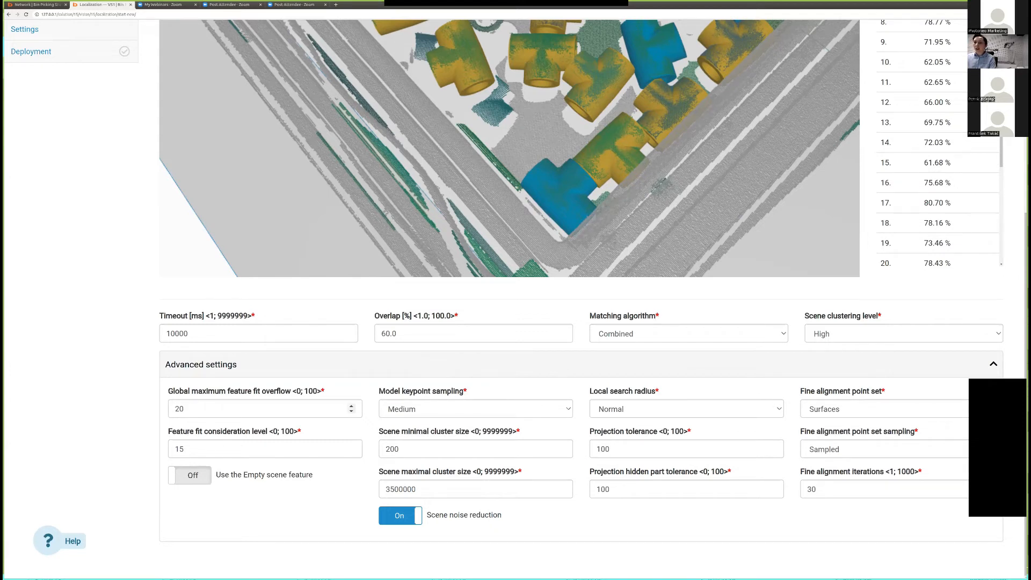
{"action": "double_click", "coordinate": [181, 409]}
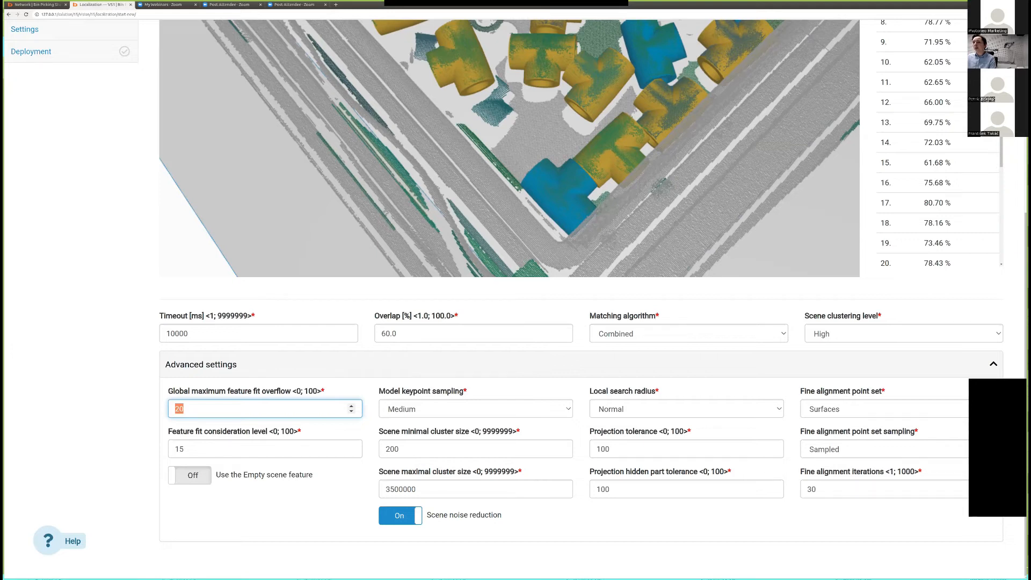
{"action": "left_click", "coordinate": [184, 409]}
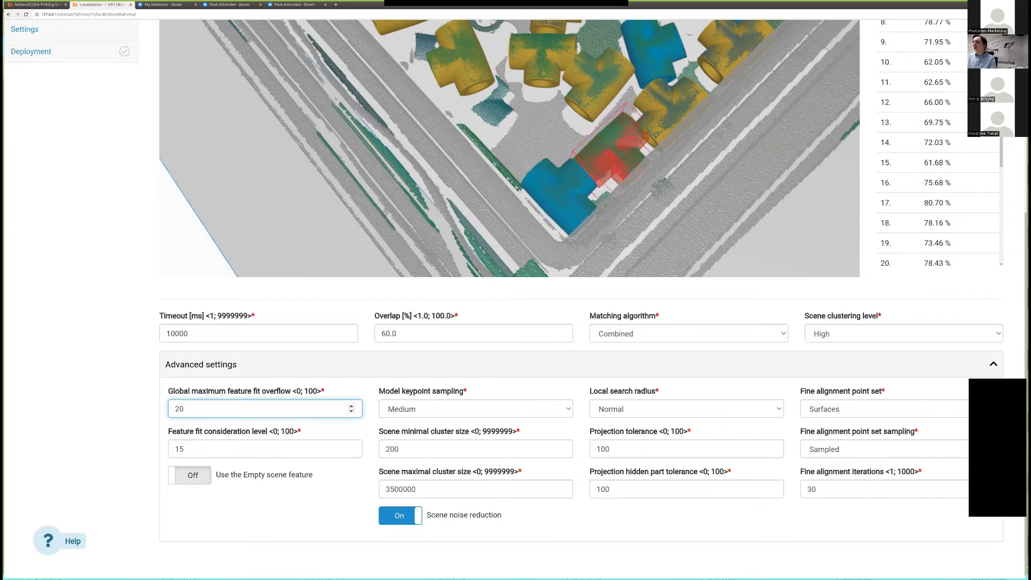
Inspect the localized fittings across the whole bin in the 3D scene.
{"action": "scroll", "coordinate": [615, 155], "scroll_direction": "down", "scroll_amount": 2}
{"action": "scroll", "coordinate": [616, 155], "scroll_direction": "up", "scroll_amount": 3}
{"action": "scroll", "coordinate": [616, 156], "scroll_direction": "down", "scroll_amount": 5}
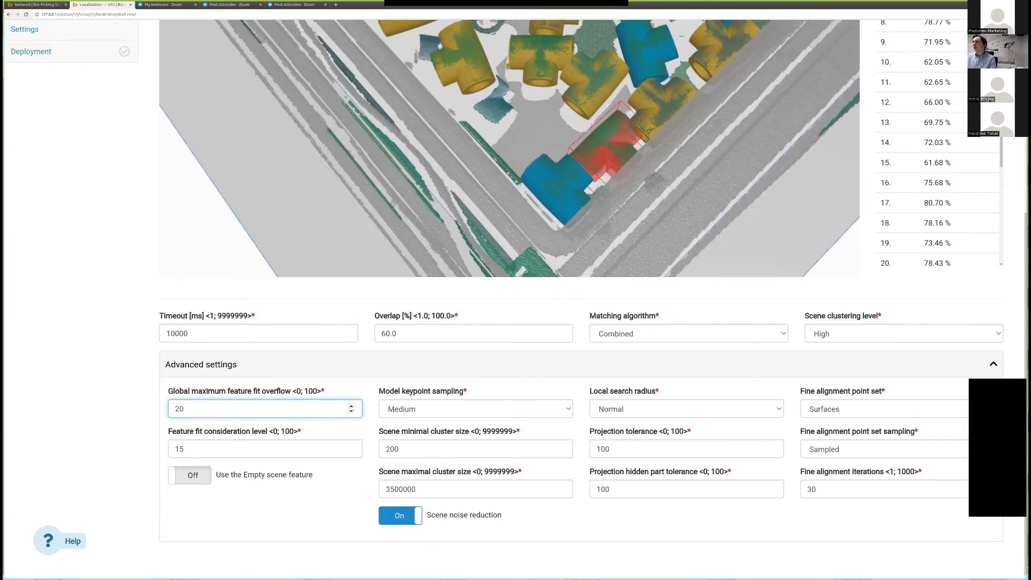
{"action": "scroll", "coordinate": [616, 156], "scroll_direction": "down", "scroll_amount": 3}
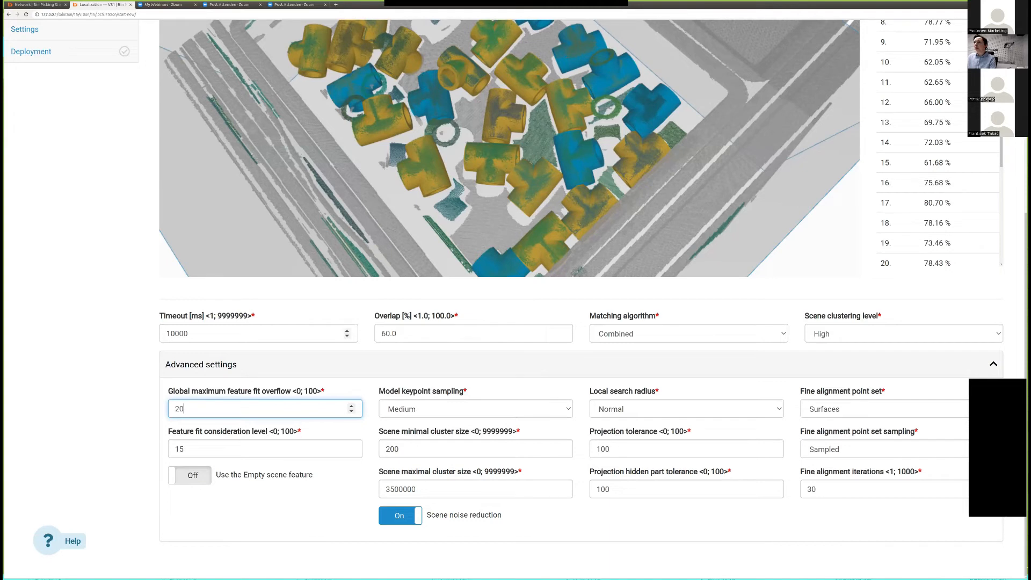
{"action": "scroll", "coordinate": [510, 149], "scroll_direction": "up", "scroll_amount": 1}
{"action": "scroll", "coordinate": [509, 148], "scroll_direction": "down", "scroll_amount": 4}
{"action": "scroll", "coordinate": [510, 149], "scroll_direction": "down", "scroll_amount": 3}
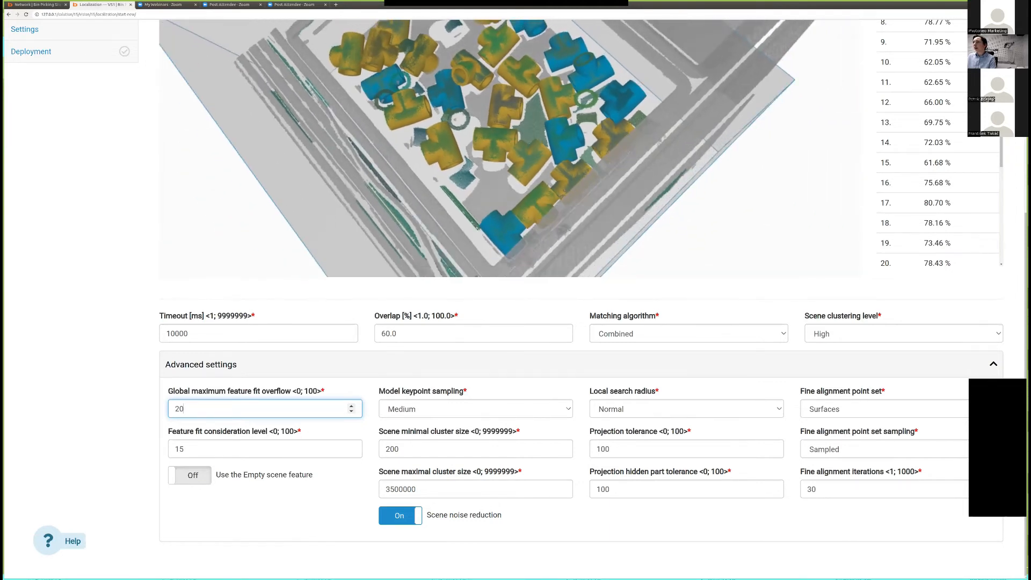
{"action": "right_click_drag", "start_coordinate": [510, 148], "coordinate": [472, 214]}
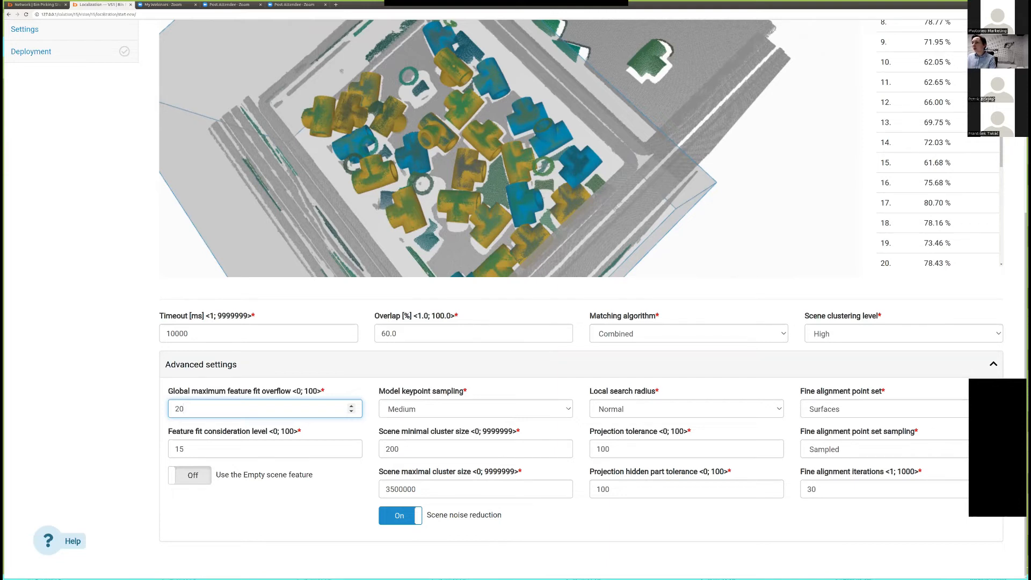
Check the available model keypoint sampling options and collapse the advanced localization settings.
{"action": "left_click", "coordinate": [476, 408]}
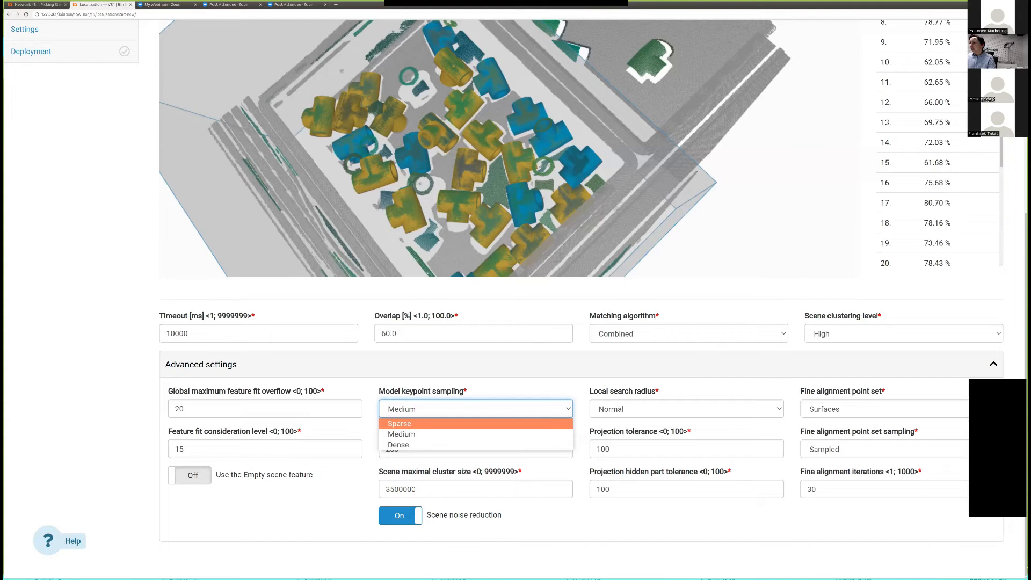
{"action": "key", "text": "Escape"}
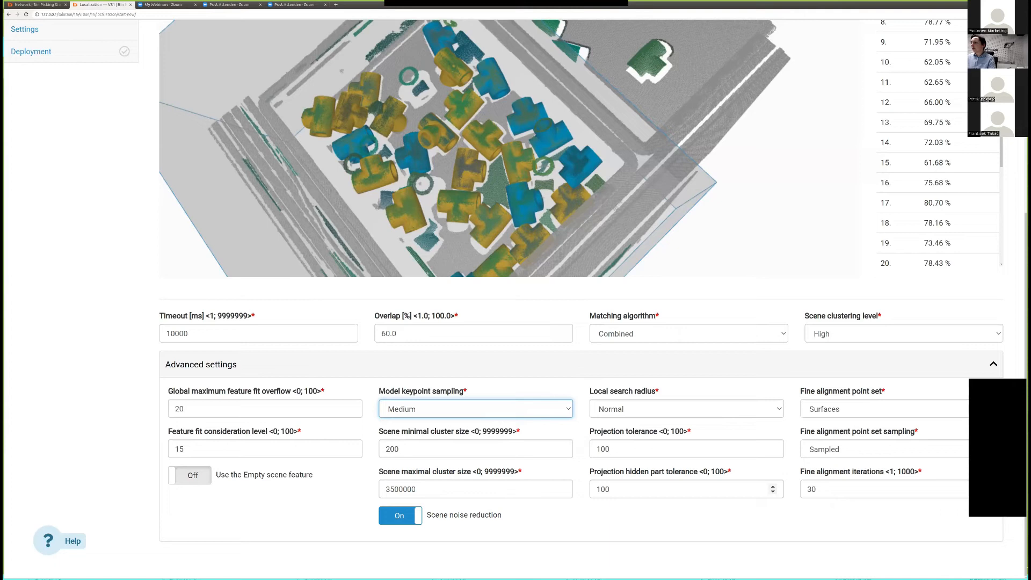
{"action": "scroll", "coordinate": [516, 299], "scroll_direction": "up", "scroll_amount": 1}
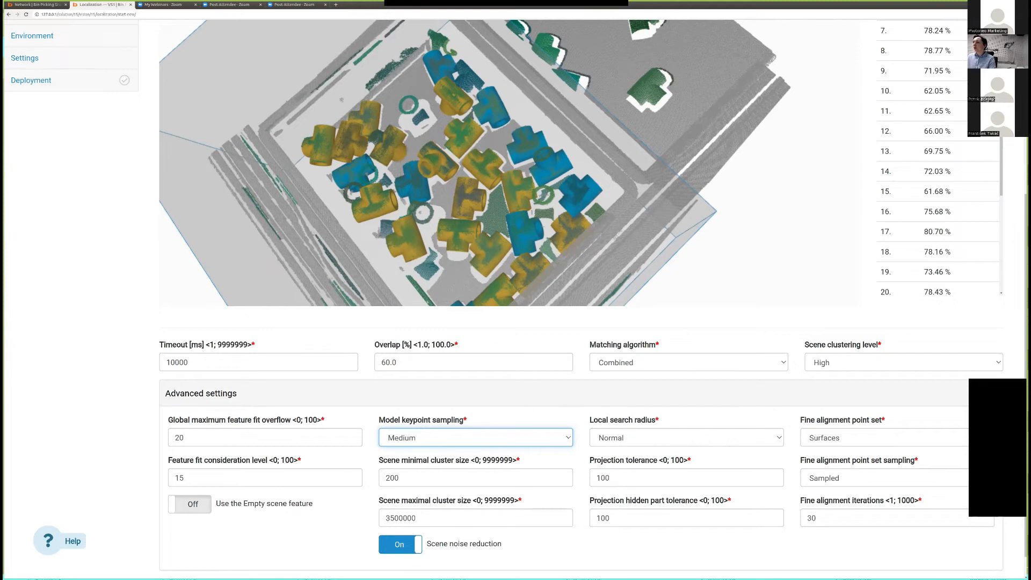
{"action": "scroll", "coordinate": [510, 163], "scroll_direction": "down", "scroll_amount": 2}
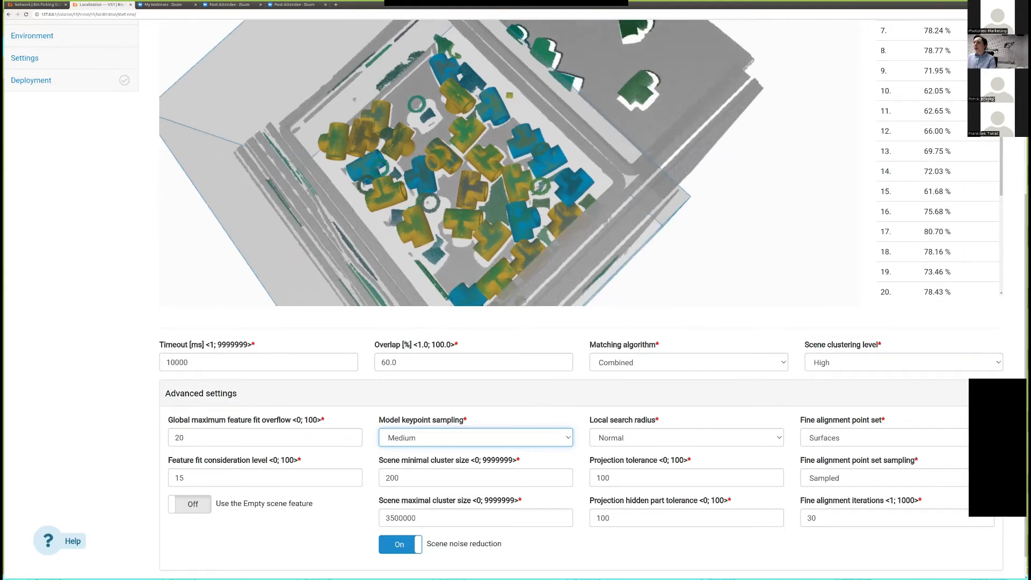
{"action": "scroll", "coordinate": [510, 163], "scroll_direction": "down", "scroll_amount": 2}
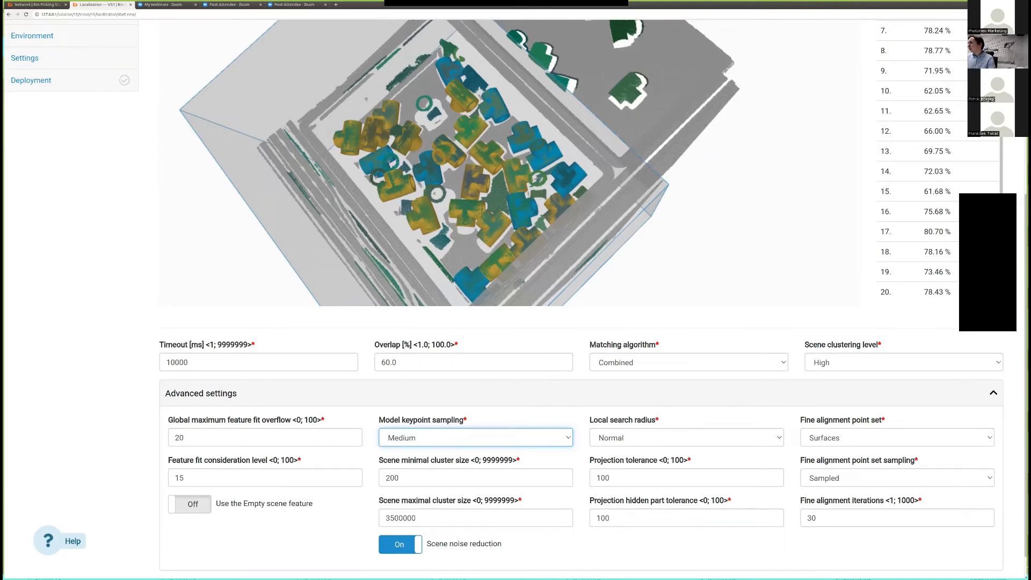
{"action": "left_click", "coordinate": [992, 394]}
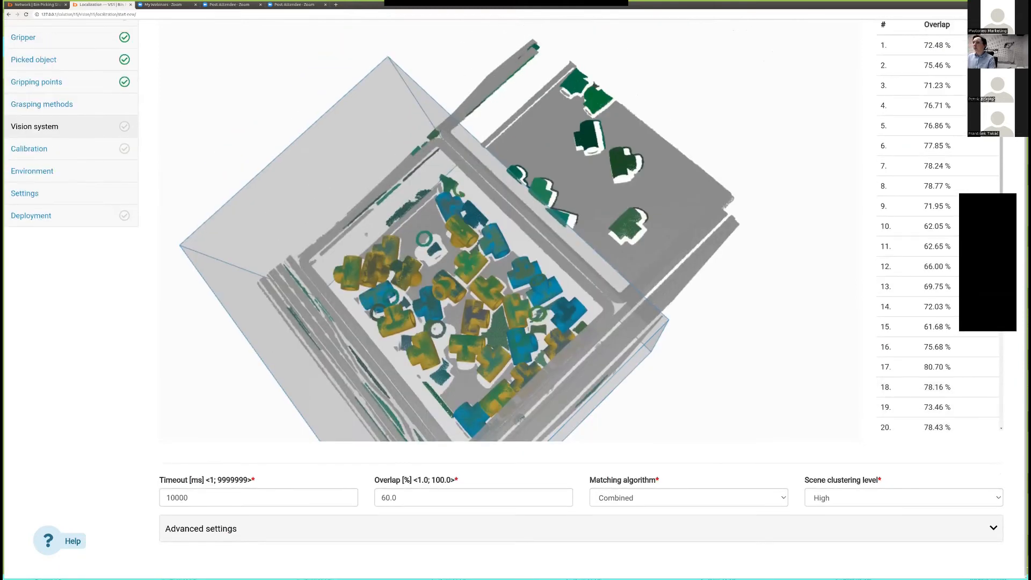
Examine up close how the localized T fitting models match the scanned point cloud in the bin.
{"action": "scroll", "coordinate": [471, 331], "scroll_direction": "down", "scroll_amount": 2}
{"action": "scroll", "coordinate": [471, 331], "scroll_direction": "up", "scroll_amount": 6}
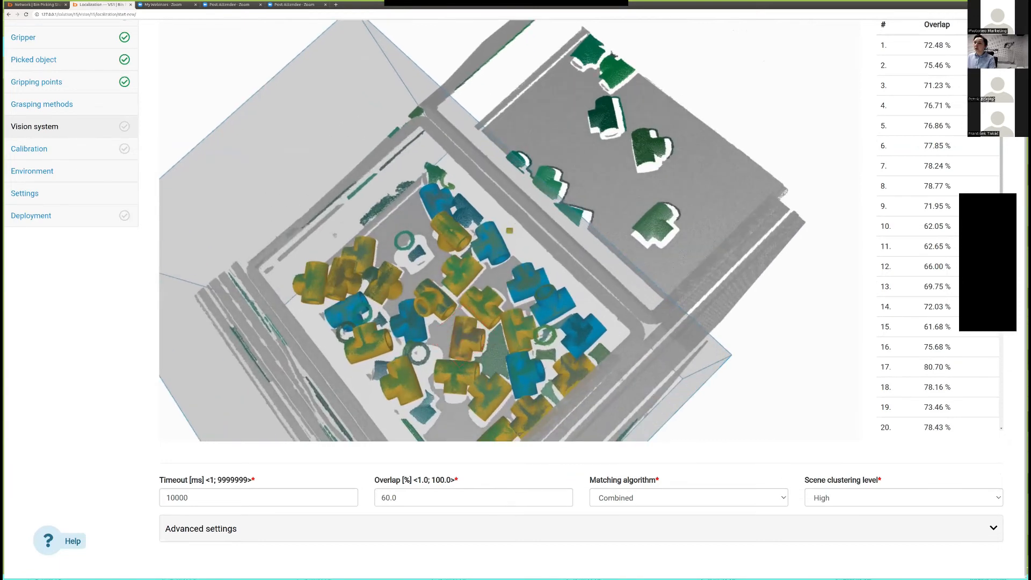
{"action": "middle_click_drag", "start_coordinate": [488, 352], "coordinate": [533, 271]}
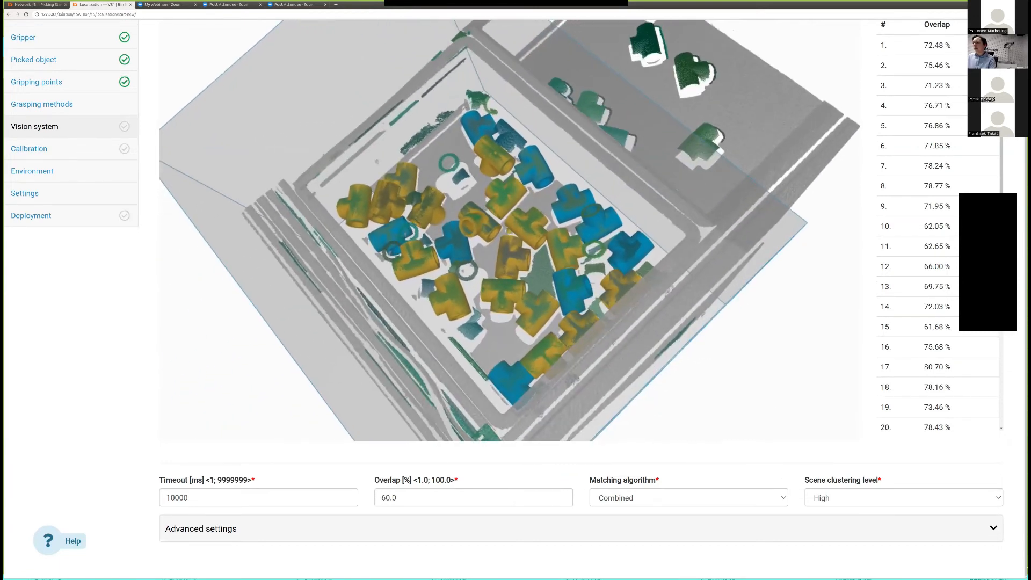
{"action": "scroll", "coordinate": [508, 231], "scroll_direction": "up", "scroll_amount": 3}
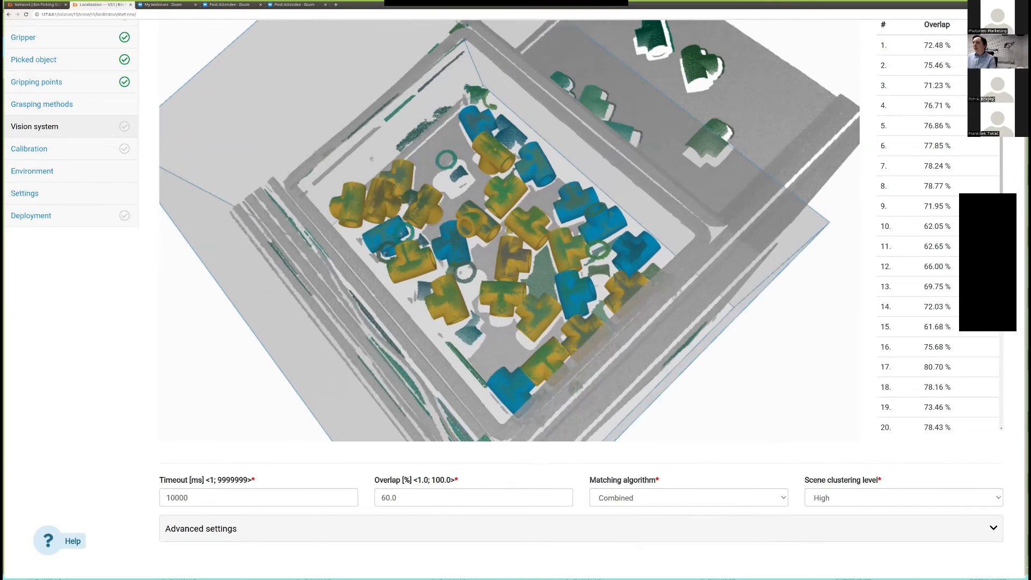
{"action": "scroll", "coordinate": [513, 261], "scroll_direction": "up", "scroll_amount": 2}
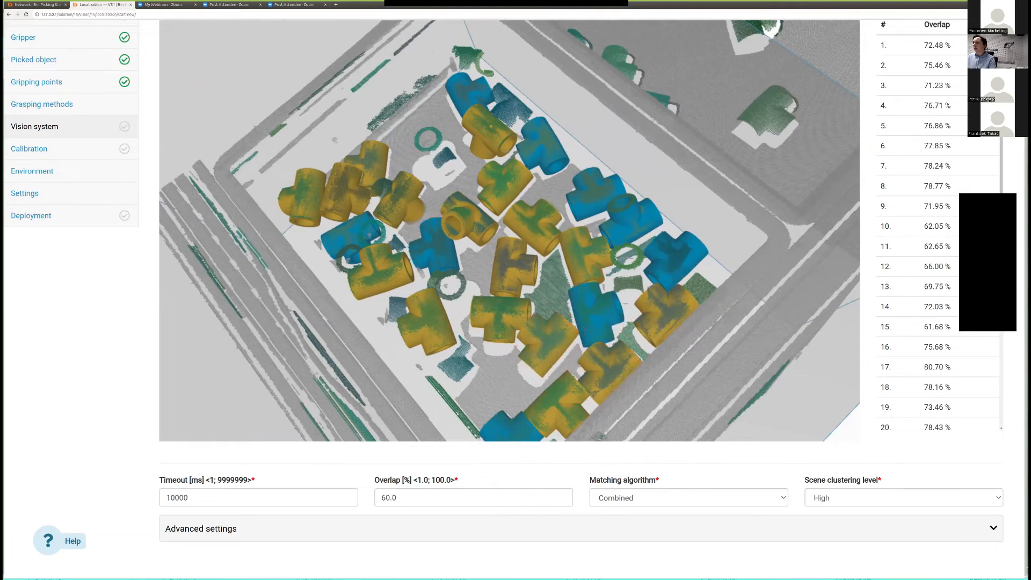
{"action": "scroll", "coordinate": [509, 230], "scroll_direction": "up", "scroll_amount": 1}
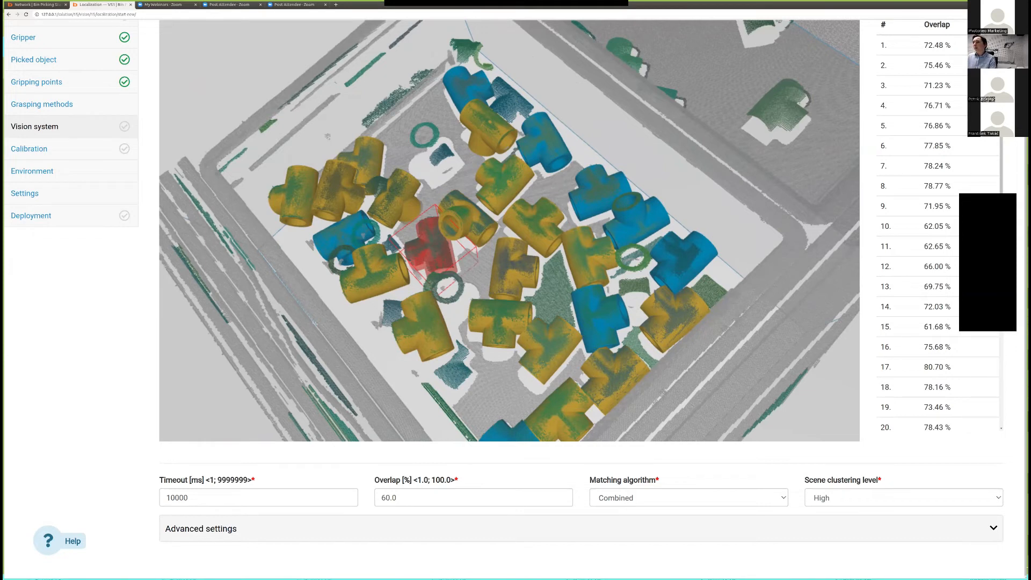
{"action": "scroll", "coordinate": [432, 246], "scroll_direction": "up", "scroll_amount": 2}
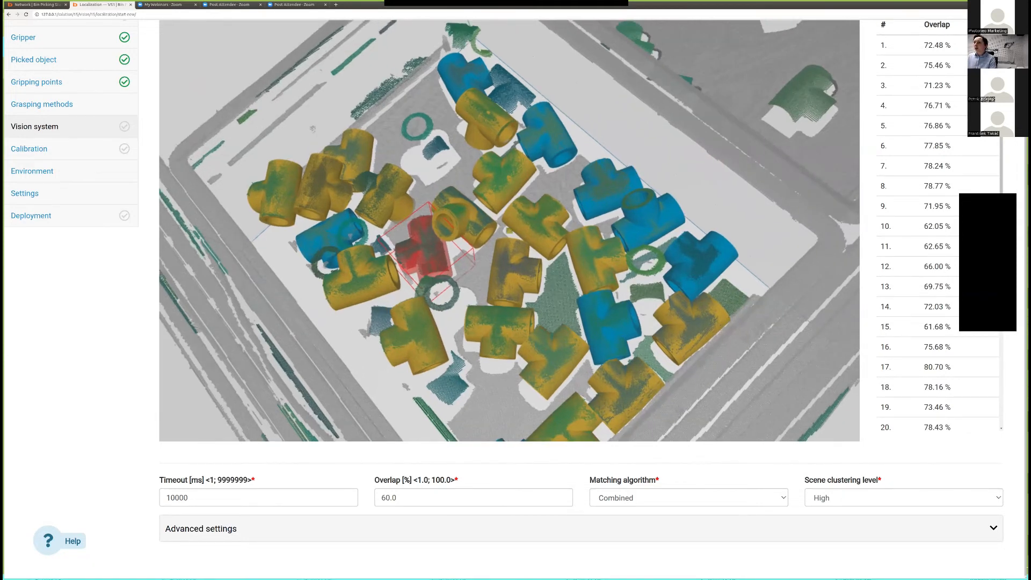
{"action": "scroll", "coordinate": [510, 235], "scroll_direction": "up", "scroll_amount": 4}
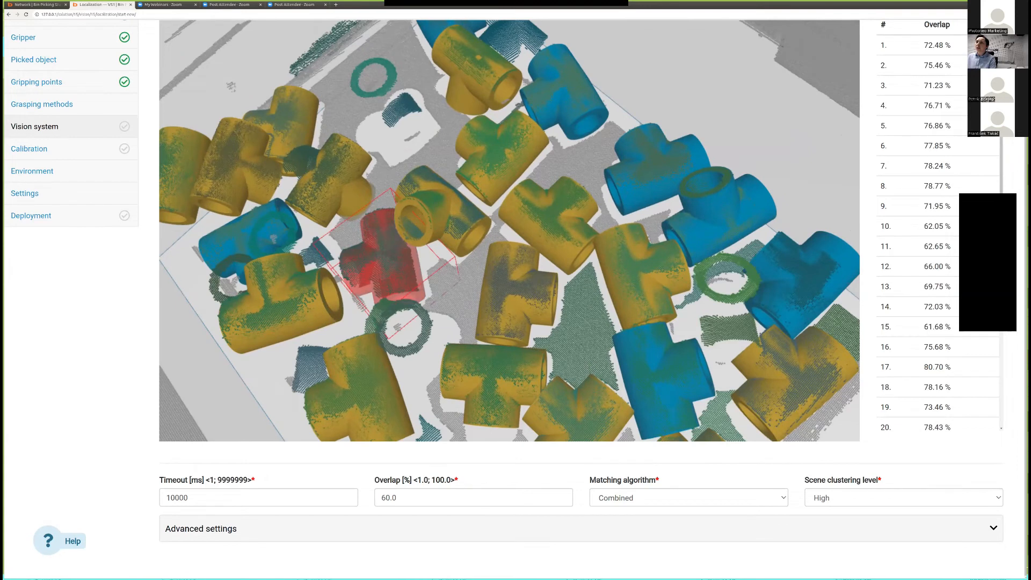
{"action": "left_click_drag", "start_coordinate": [451, 269], "coordinate": [418, 270]}
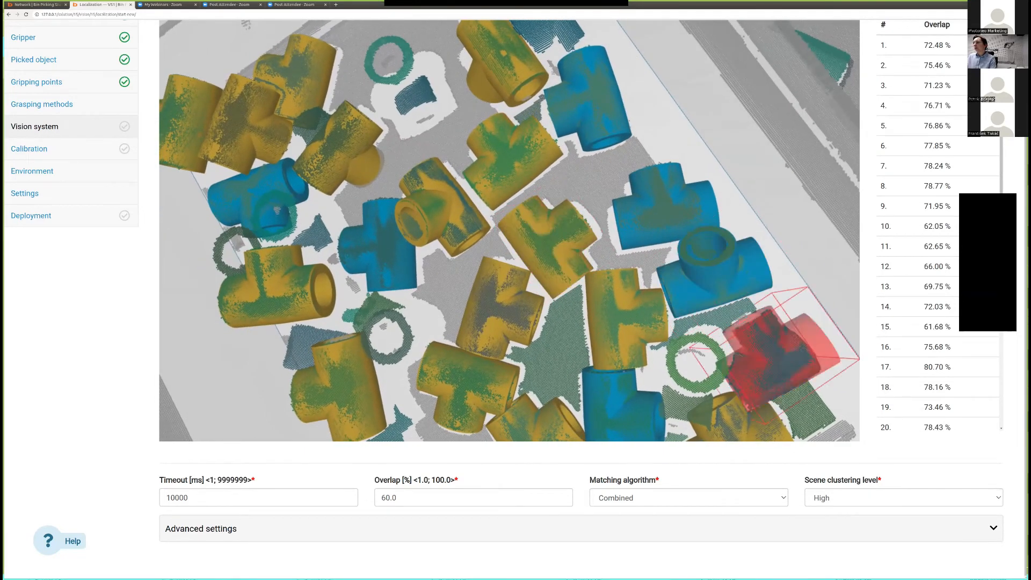
{"action": "scroll", "coordinate": [509, 231], "scroll_direction": "up", "scroll_amount": 1}
{"action": "scroll", "coordinate": [509, 231], "scroll_direction": "up", "scroll_amount": 1}
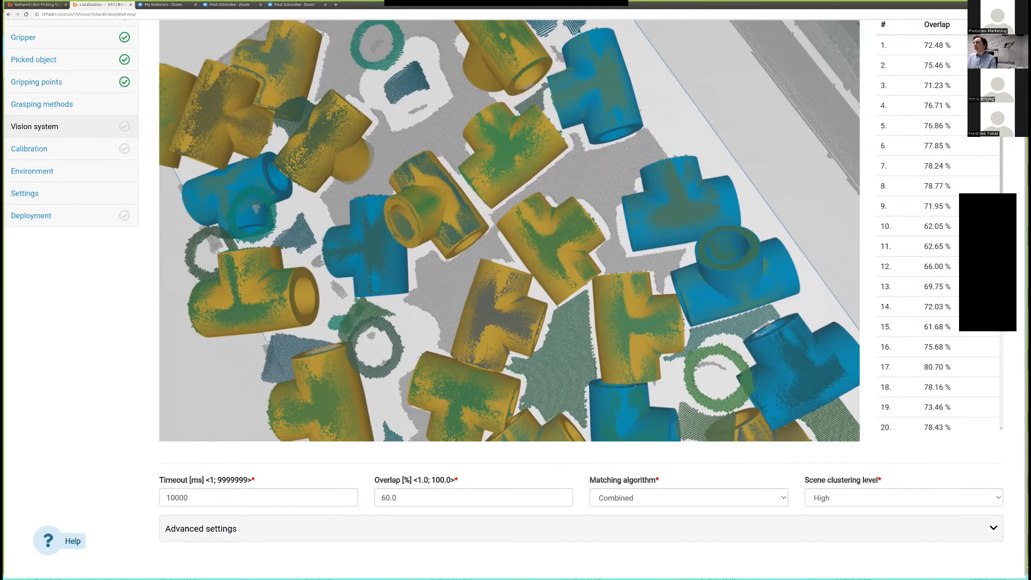
{"action": "scroll", "coordinate": [509, 231], "scroll_direction": "down", "scroll_amount": 3}
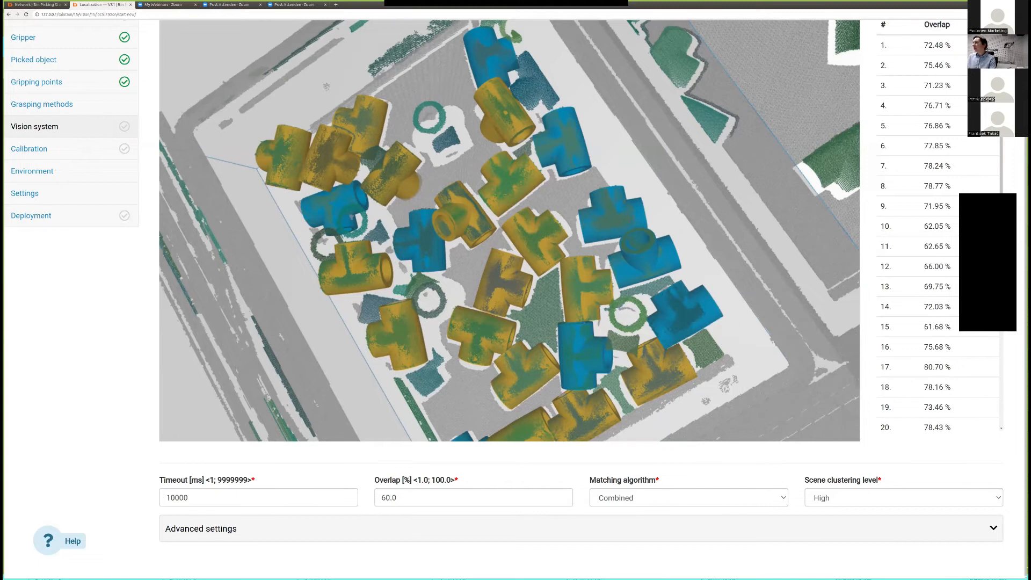
Save the localization configuration and the VS1 vision system.
{"action": "scroll", "coordinate": [937, 376], "scroll_direction": "up", "scroll_amount": 3}
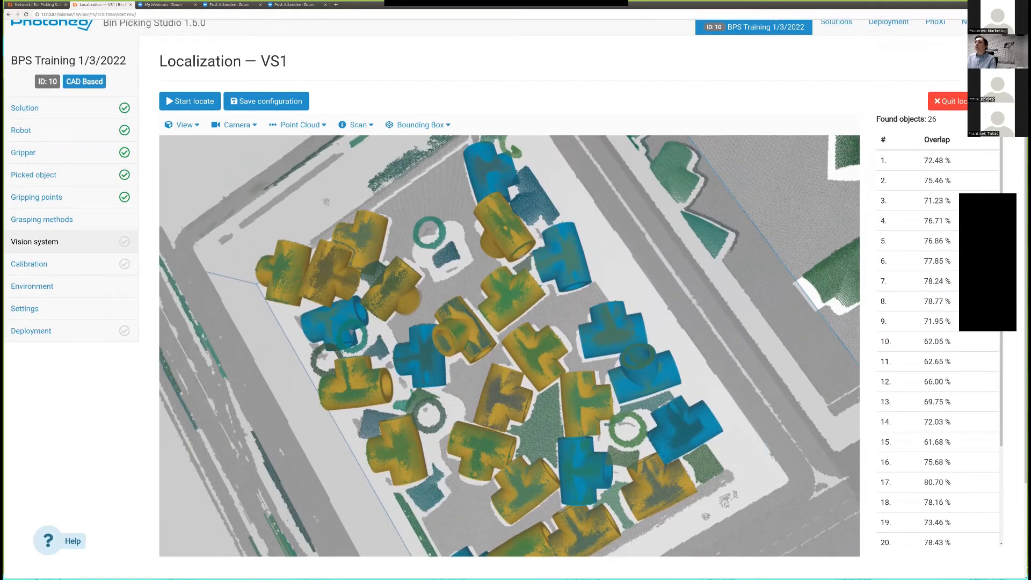
{"action": "left_click", "coordinate": [267, 101]}
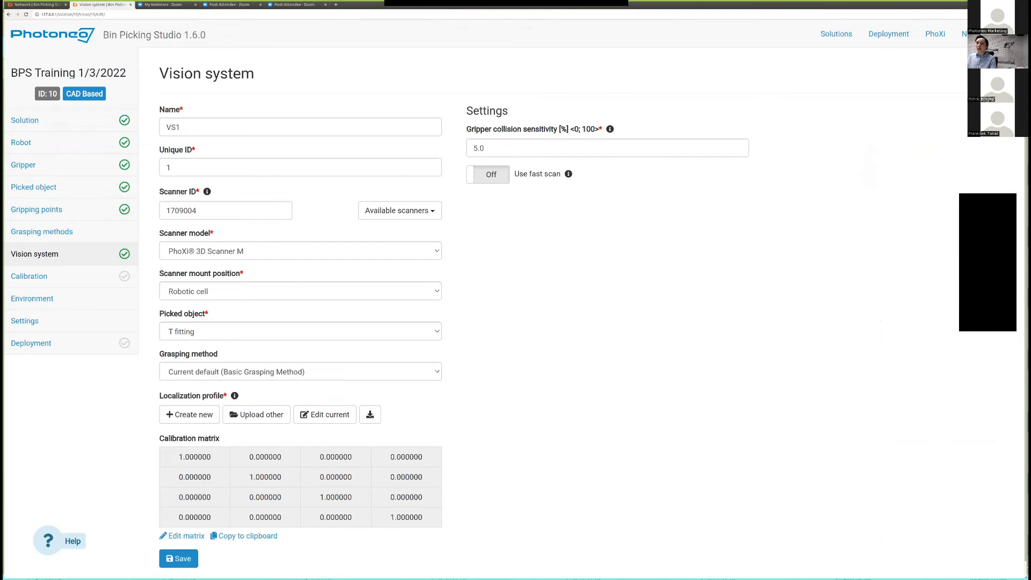
{"action": "scroll", "coordinate": [515, 301], "scroll_direction": "down", "scroll_amount": 1}
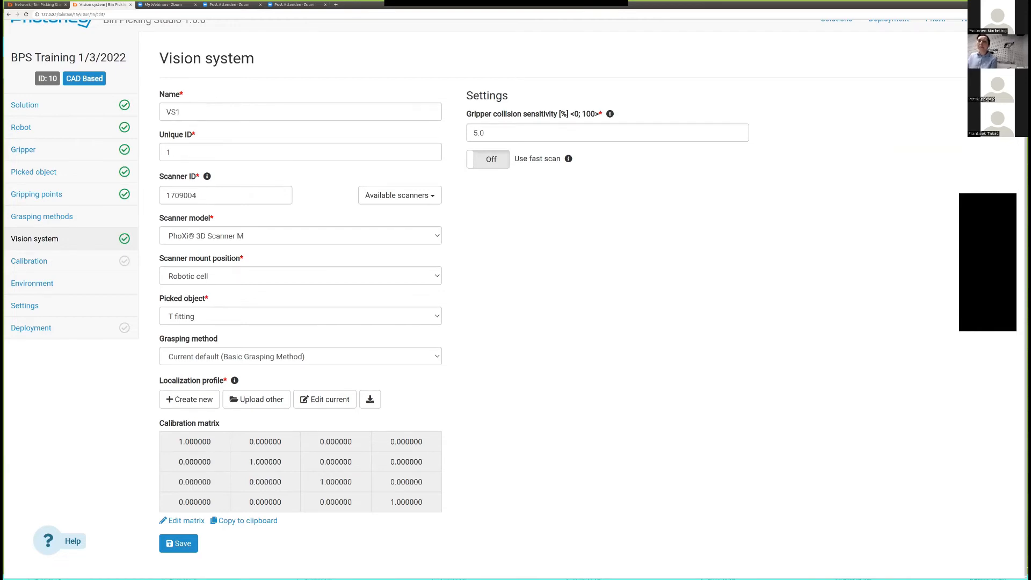
{"action": "left_click", "coordinate": [179, 543]}
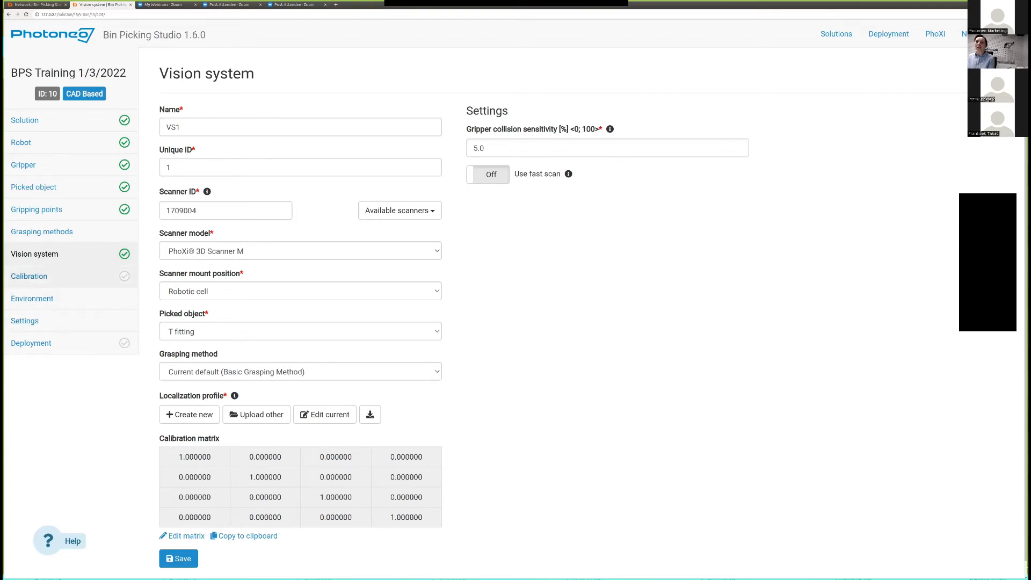
Start the extrinsic calibration of the VS1 scanner with the Ping-pong ball (19.95 mm ±2%) as the calibration ball.
{"action": "left_click", "coordinate": [29, 277]}
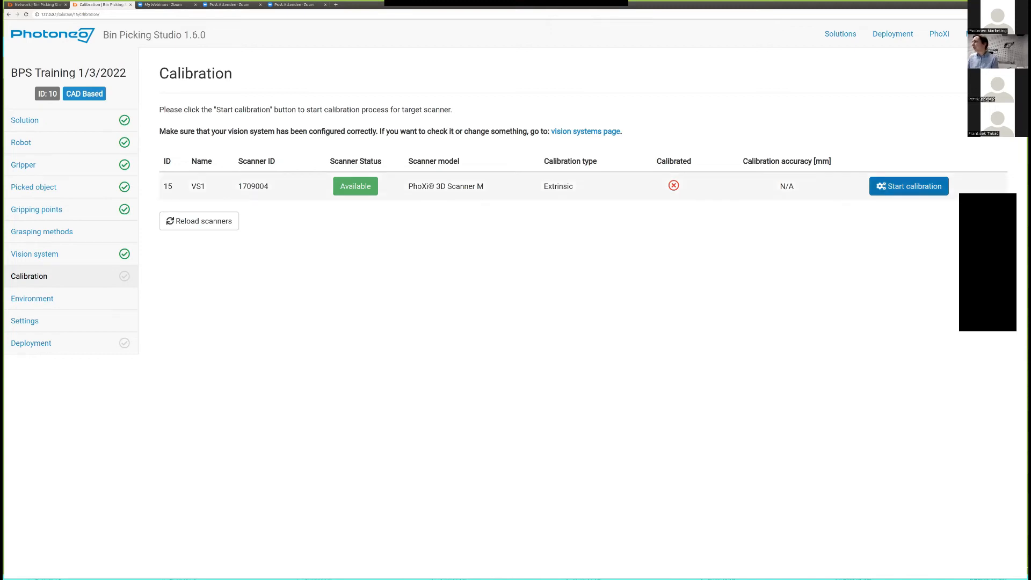
{"action": "left_click", "coordinate": [909, 187]}
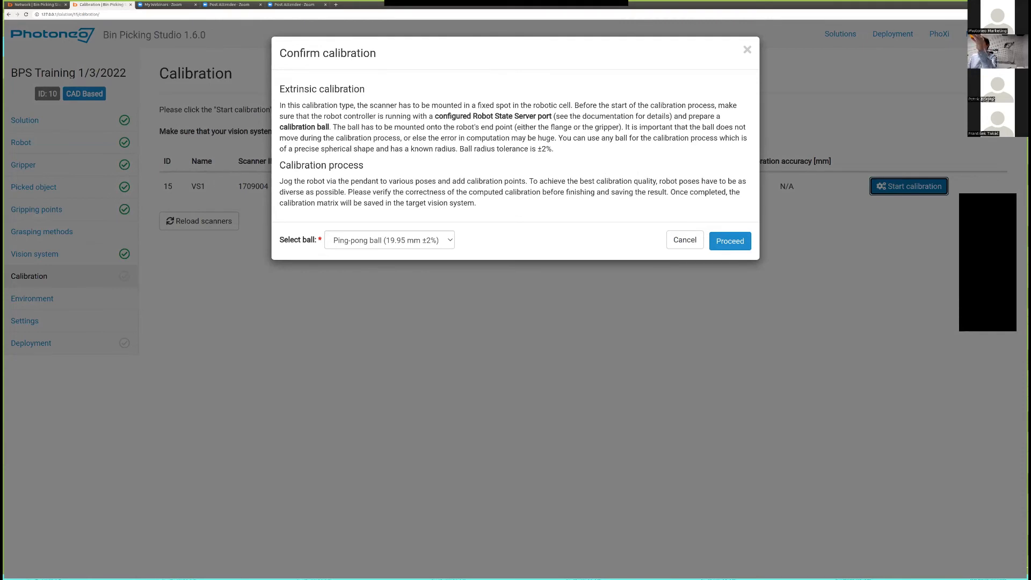
{"action": "left_click", "coordinate": [389, 240]}
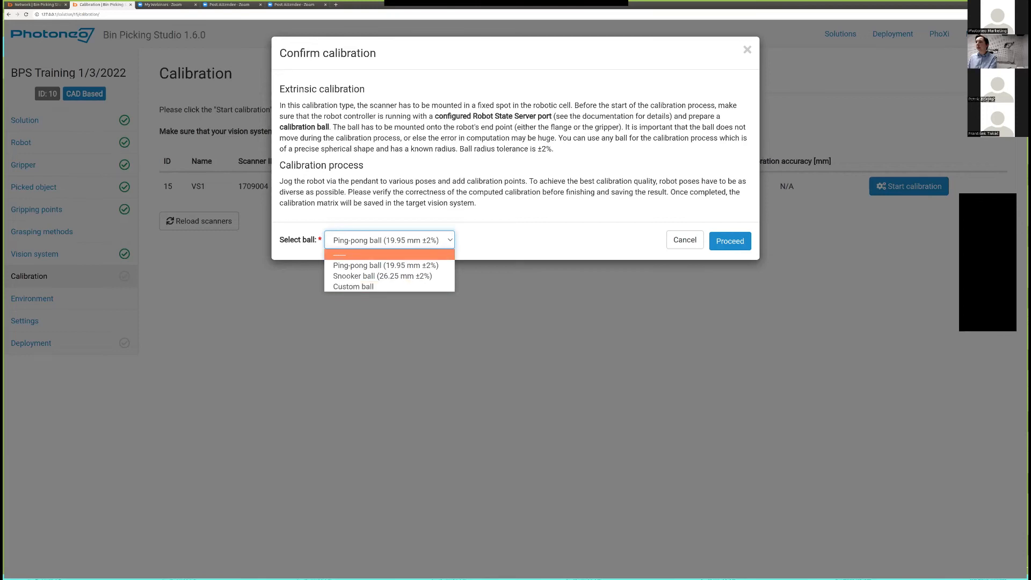
{"action": "key", "text": "Escape"}
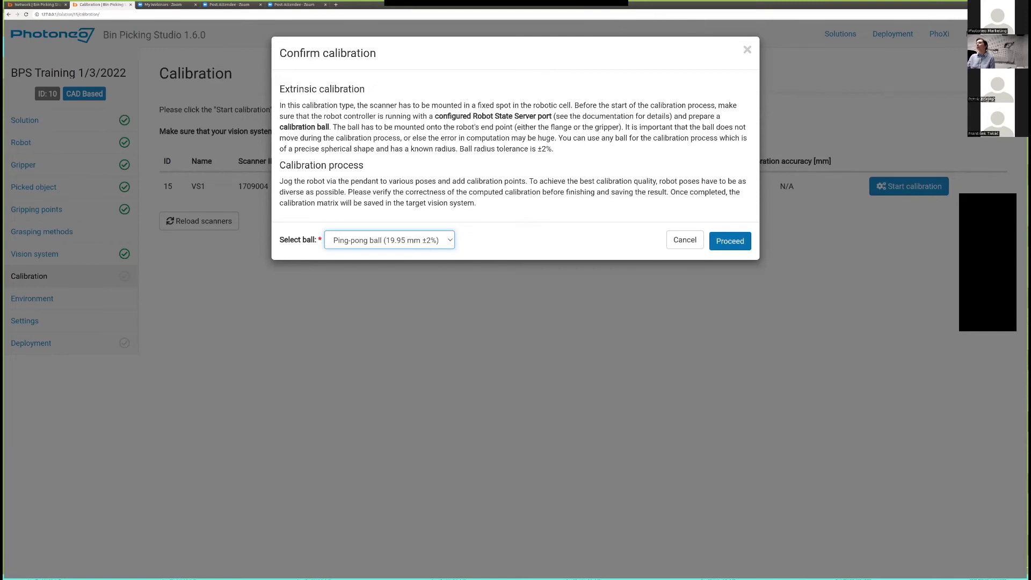
{"action": "left_click", "coordinate": [730, 241]}
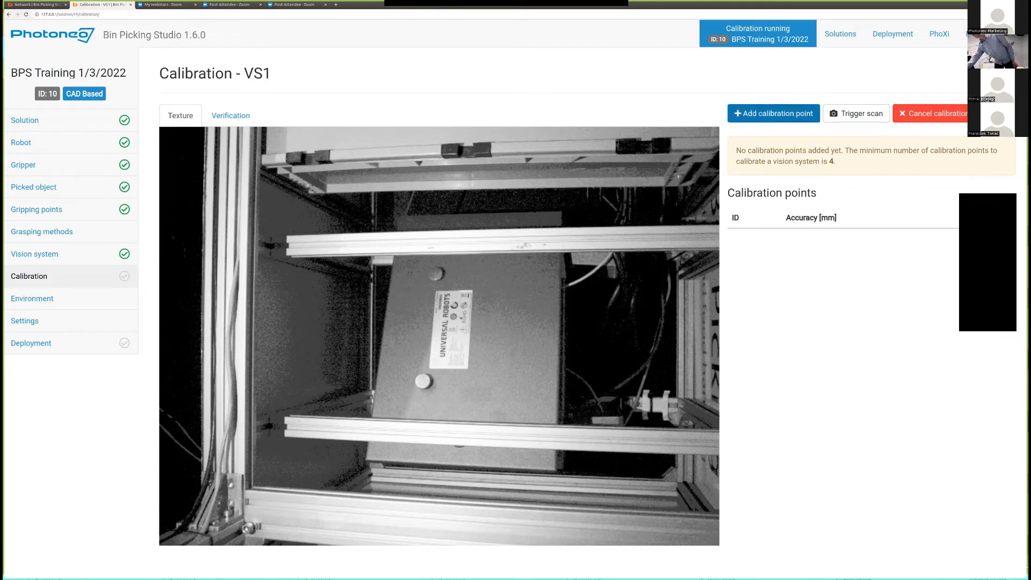
Add the first four calibration points, capturing the ball at clearly different robot positions to reach the minimum required for VS1.
{"action": "left_click", "coordinate": [774, 113]}
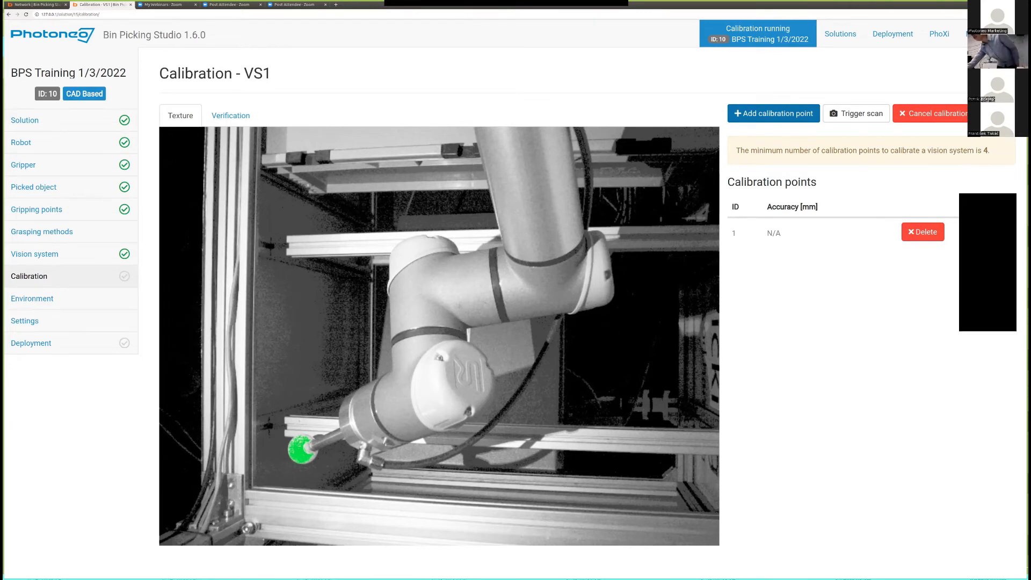
{"action": "left_click", "coordinate": [773, 113]}
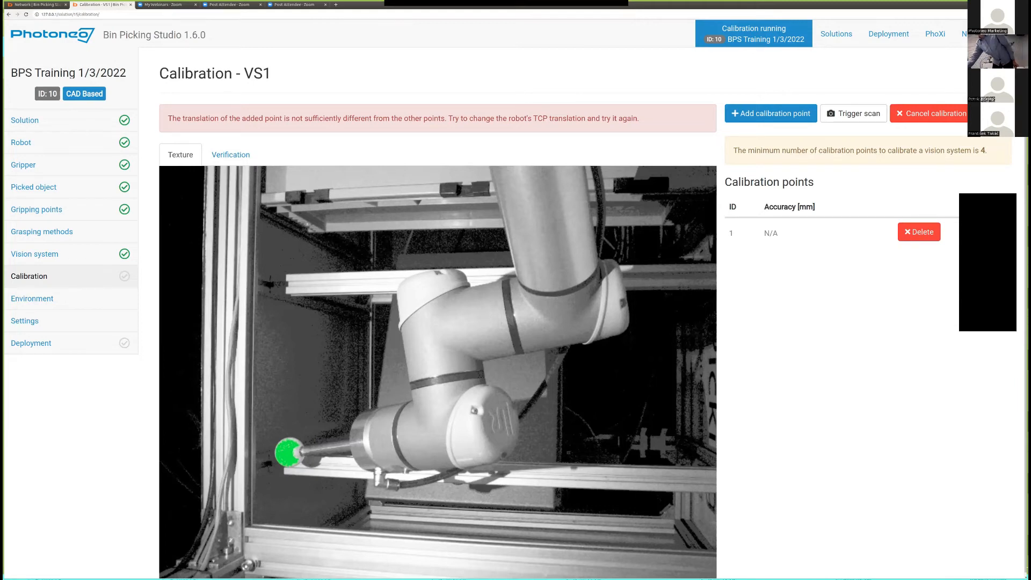
{"action": "left_click", "coordinate": [771, 114]}
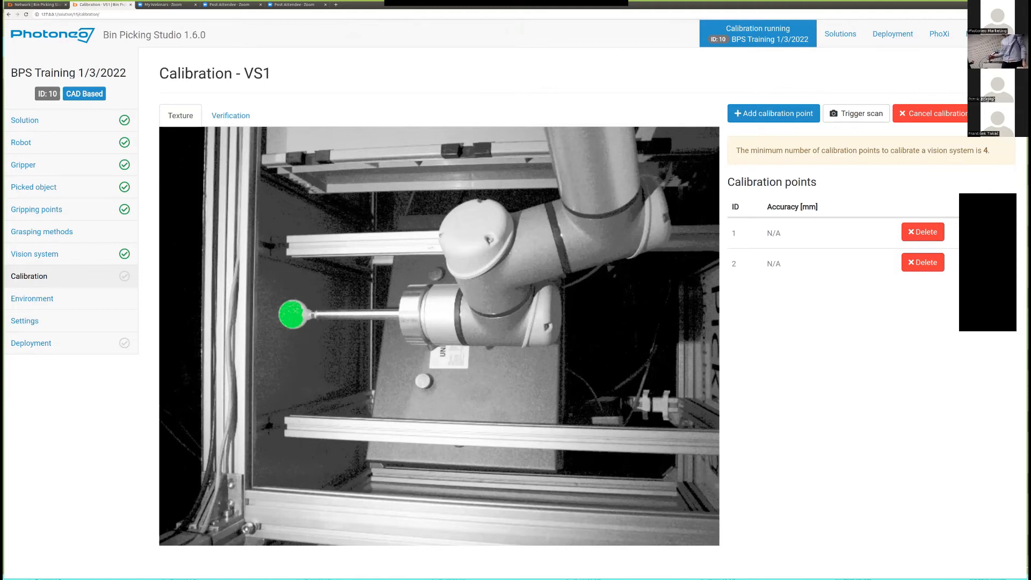
{"action": "left_click", "coordinate": [774, 113]}
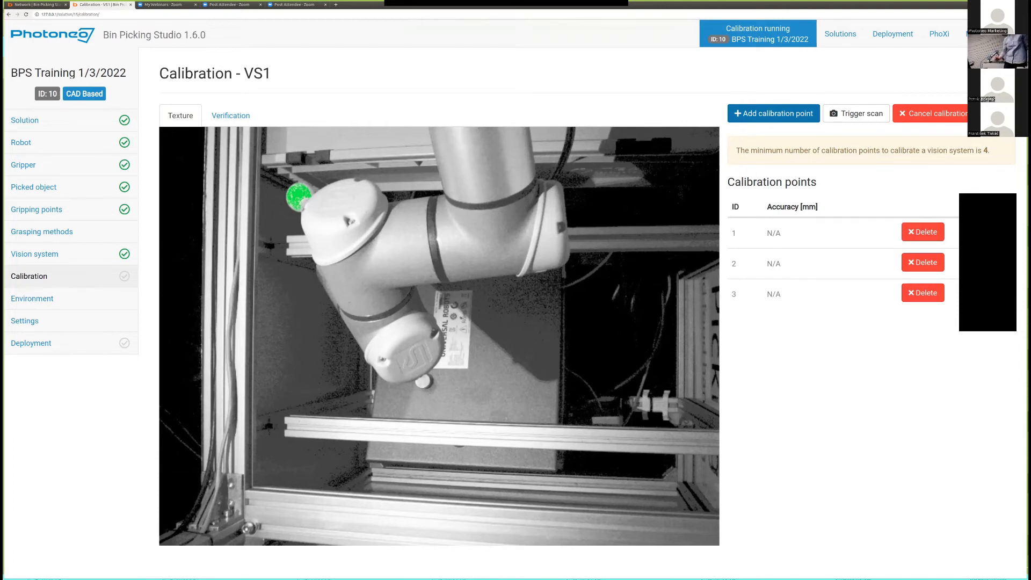
{"action": "left_click", "coordinate": [774, 114]}
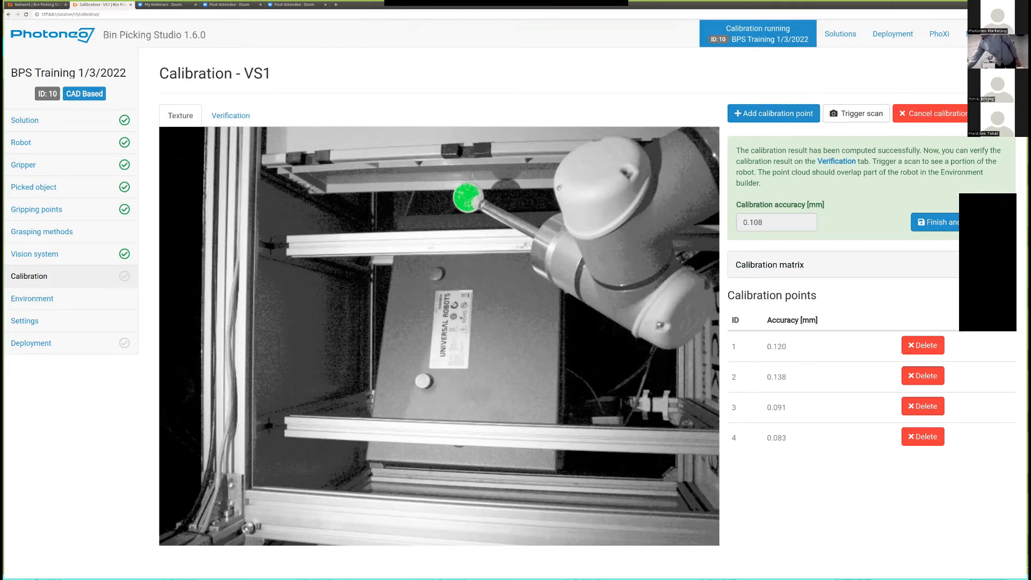
Add calibration points 5 to 7 with the ball at further robot poses, retrying from new positions where needed.
{"action": "left_click", "coordinate": [774, 113]}
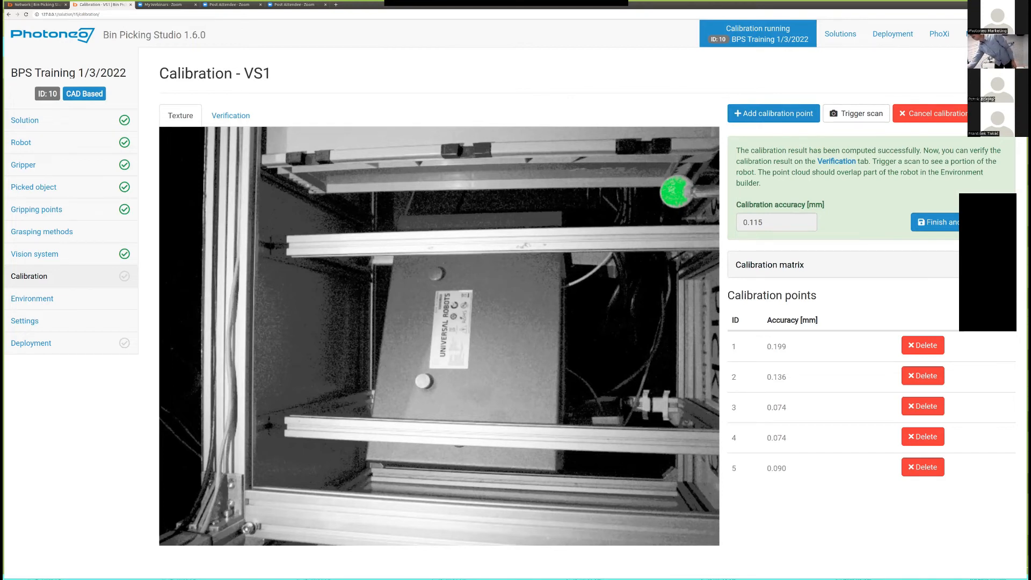
{"action": "left_click", "coordinate": [774, 113]}
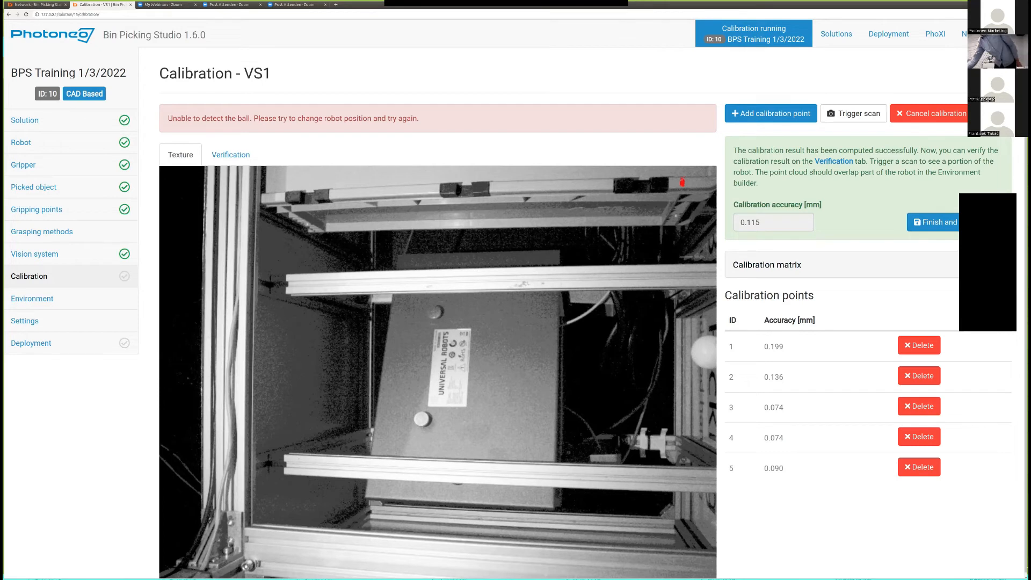
{"action": "left_click", "coordinate": [771, 113]}
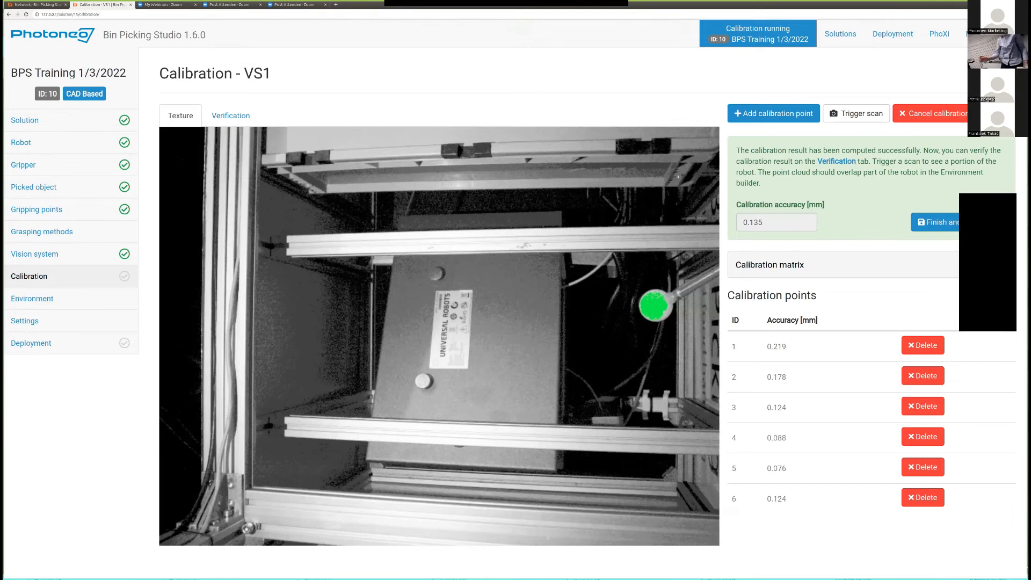
{"action": "left_click", "coordinate": [773, 113]}
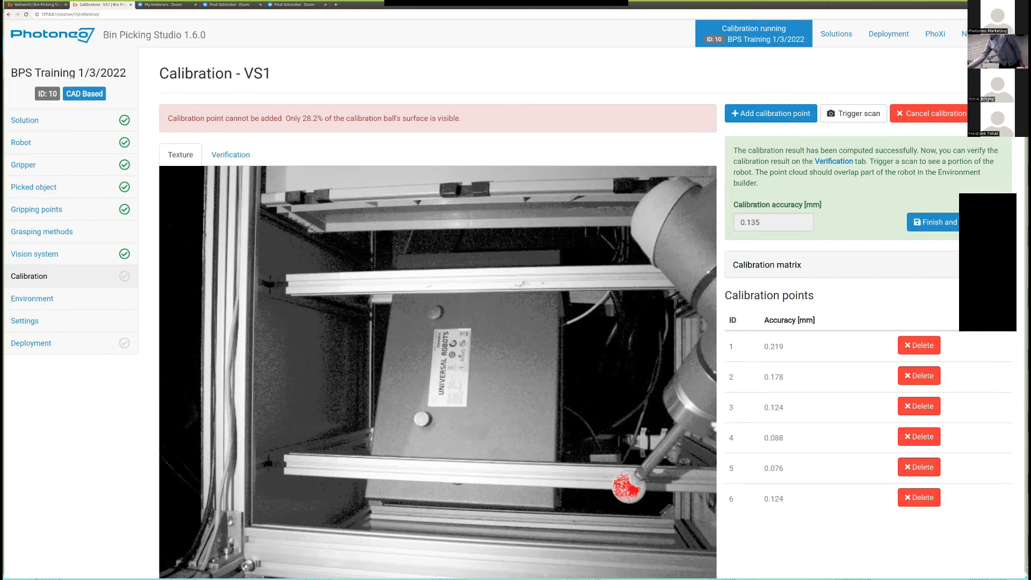
{"action": "left_click", "coordinate": [771, 113]}
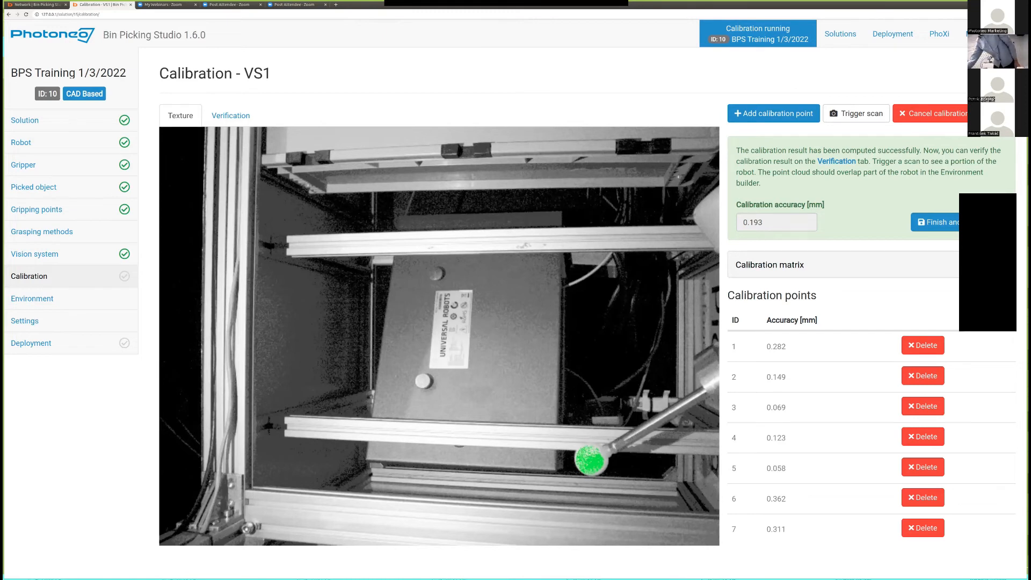
Add two more calibration points to the VS1 calibration, each with the robot in a new pose.
{"action": "left_click", "coordinate": [774, 113]}
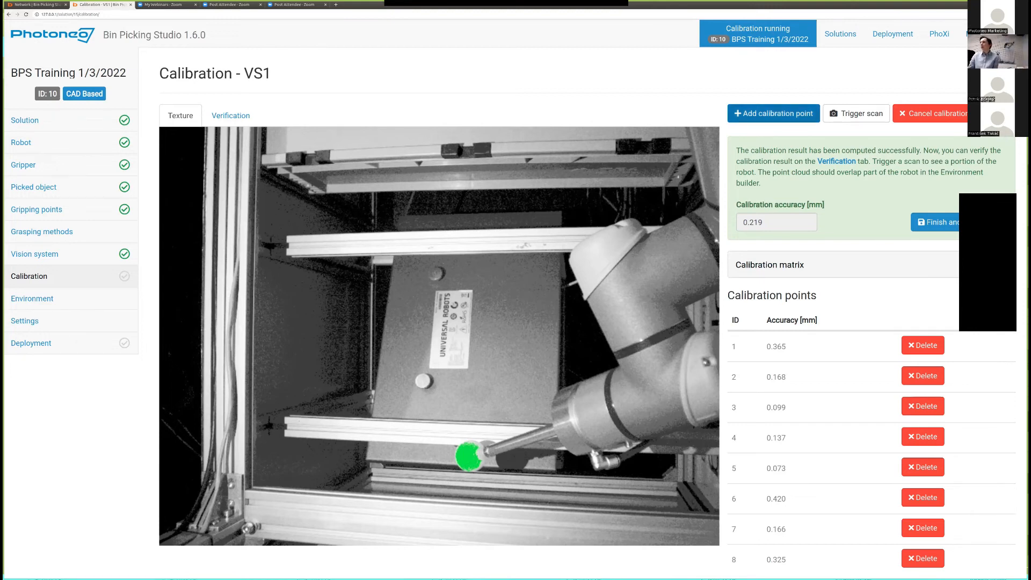
{"action": "left_click", "coordinate": [774, 114]}
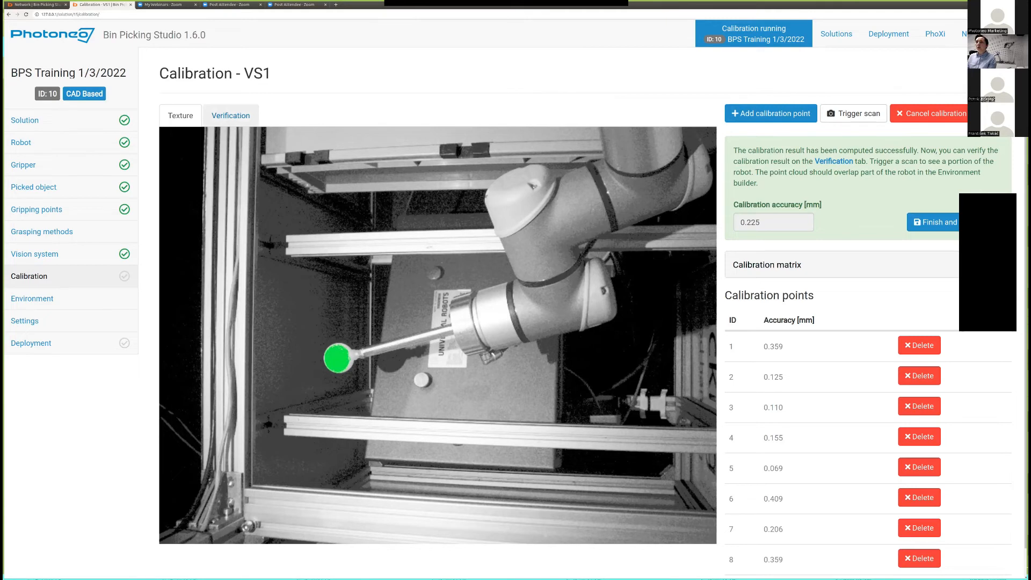
Examine the calibration verification view for how well the scanned point cloud overlaps the robot model.
{"action": "left_click", "coordinate": [230, 116]}
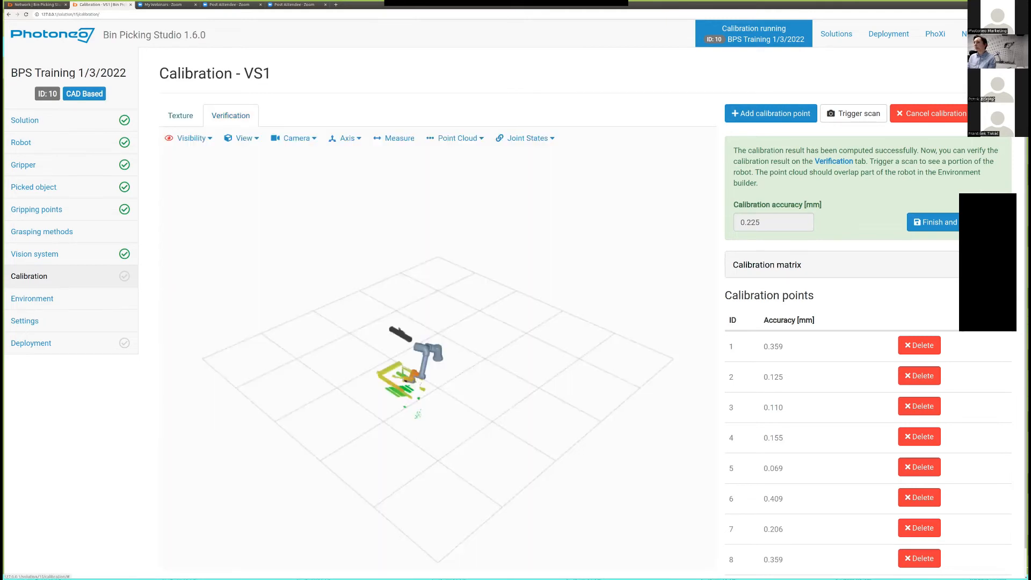
{"action": "scroll", "coordinate": [438, 359], "scroll_direction": "up", "scroll_amount": 10}
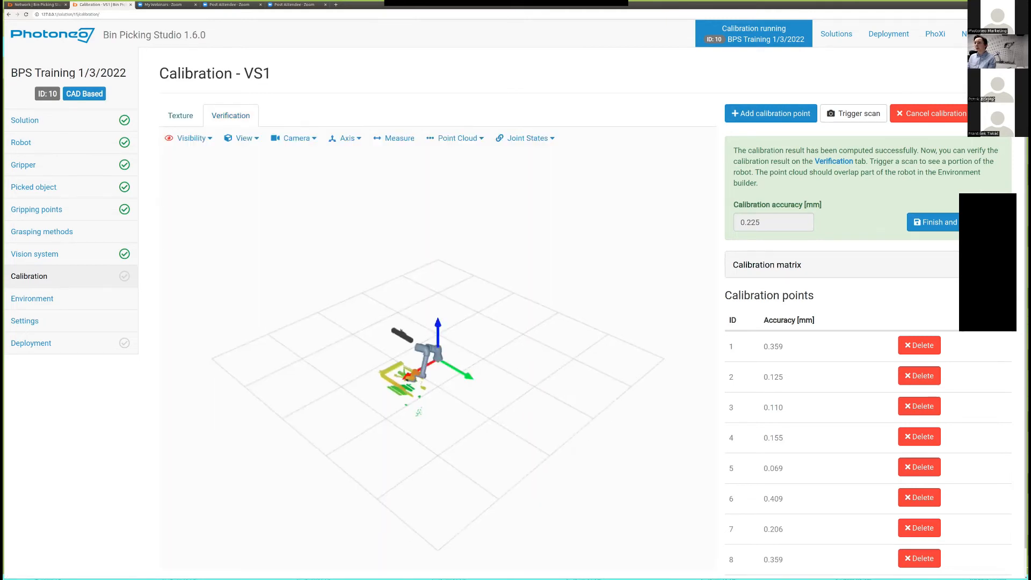
{"action": "scroll", "coordinate": [438, 359], "scroll_direction": "up", "scroll_amount": 10}
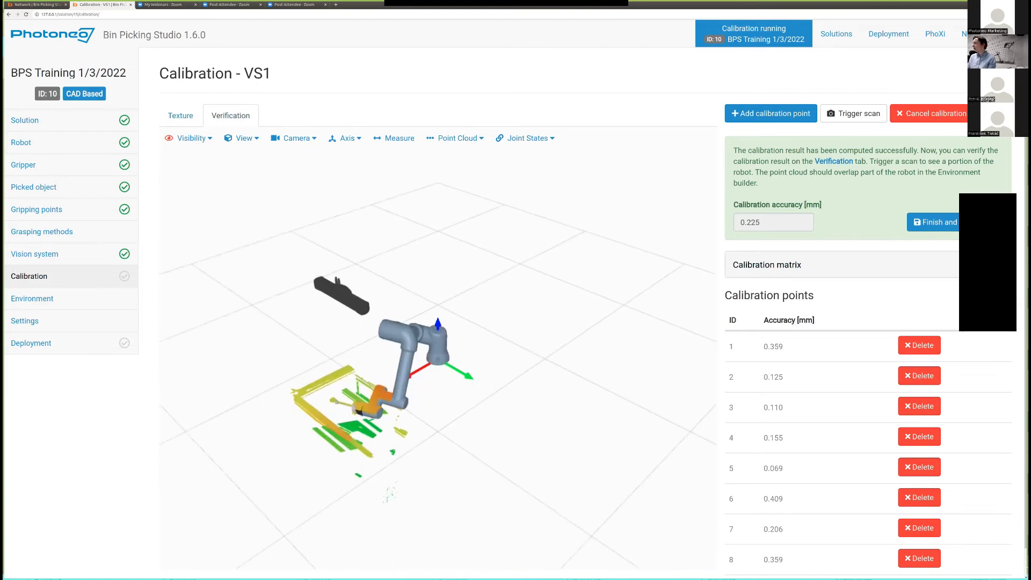
{"action": "middle_click_drag", "start_coordinate": [438, 359], "coordinate": [638, 293]}
{"action": "scroll", "coordinate": [438, 359], "scroll_direction": "up", "scroll_amount": 8}
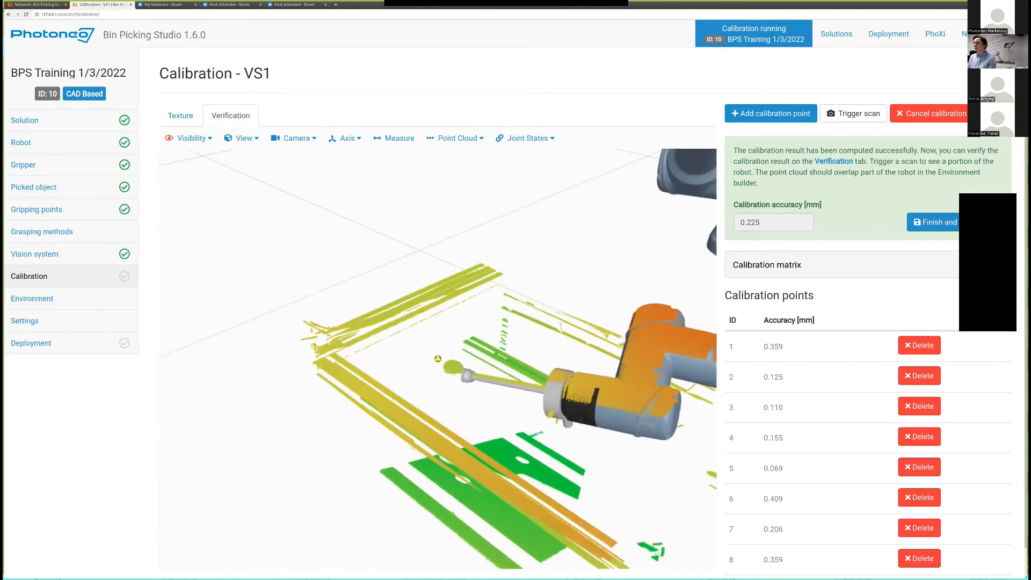
{"action": "middle_click_drag", "start_coordinate": [437, 359], "coordinate": [313, 310]}
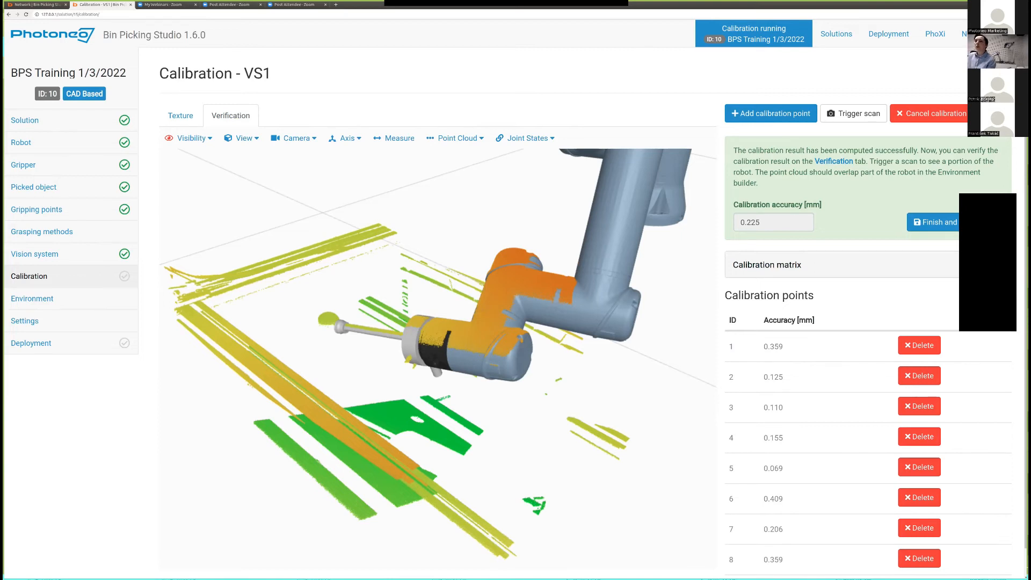
Compare the scanner's texture image and the list of calibration points with the 3D verification view.
{"action": "left_click", "coordinate": [181, 116]}
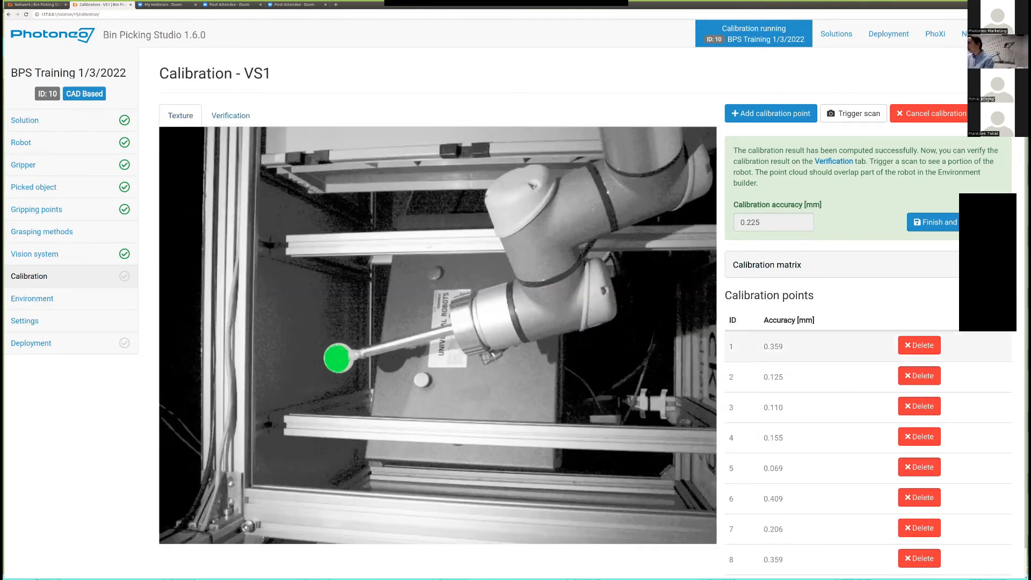
{"action": "scroll", "coordinate": [838, 346], "scroll_direction": "down", "scroll_amount": 1}
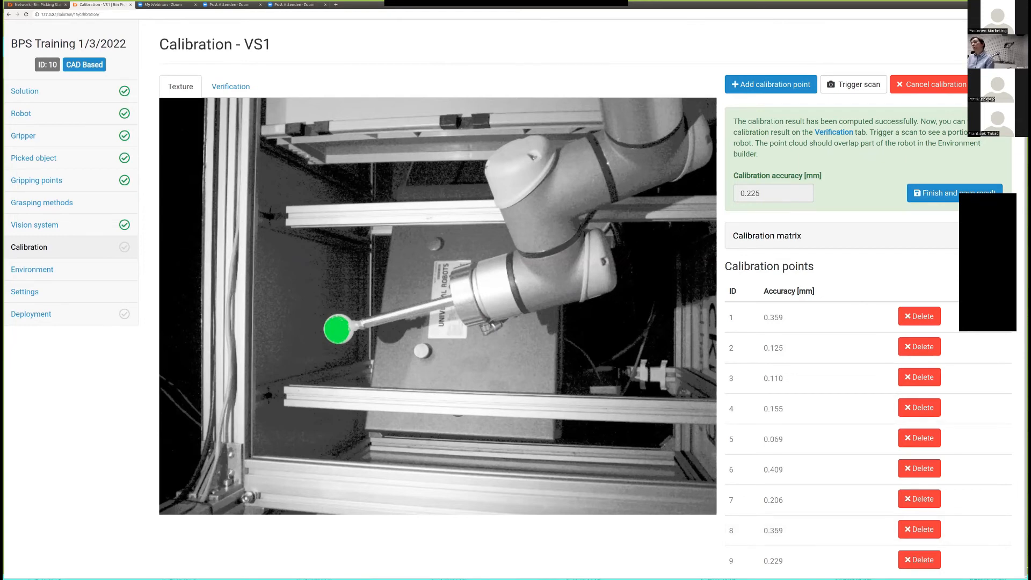
{"action": "left_click", "coordinate": [230, 86]}
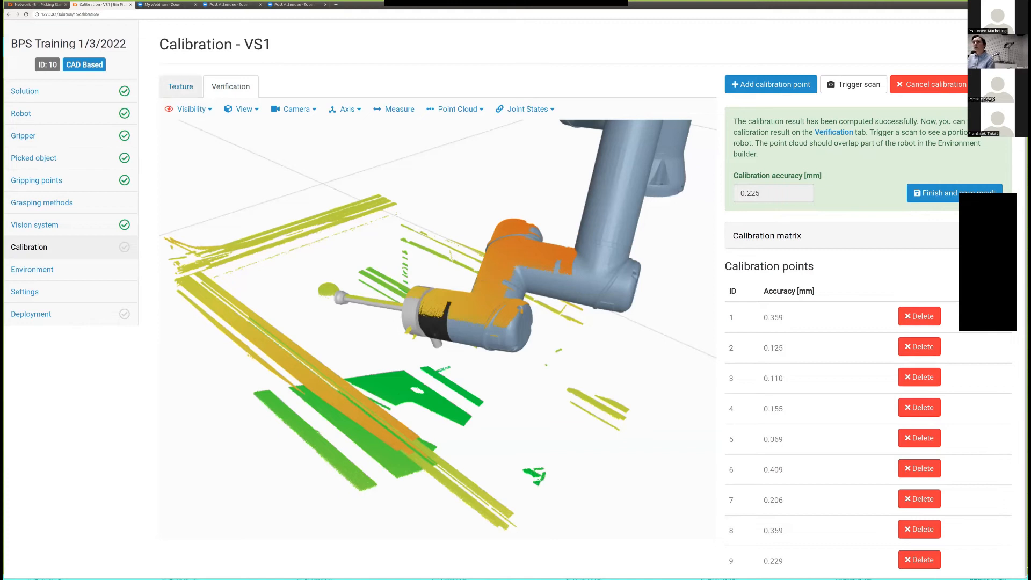
{"action": "left_click", "coordinate": [180, 86]}
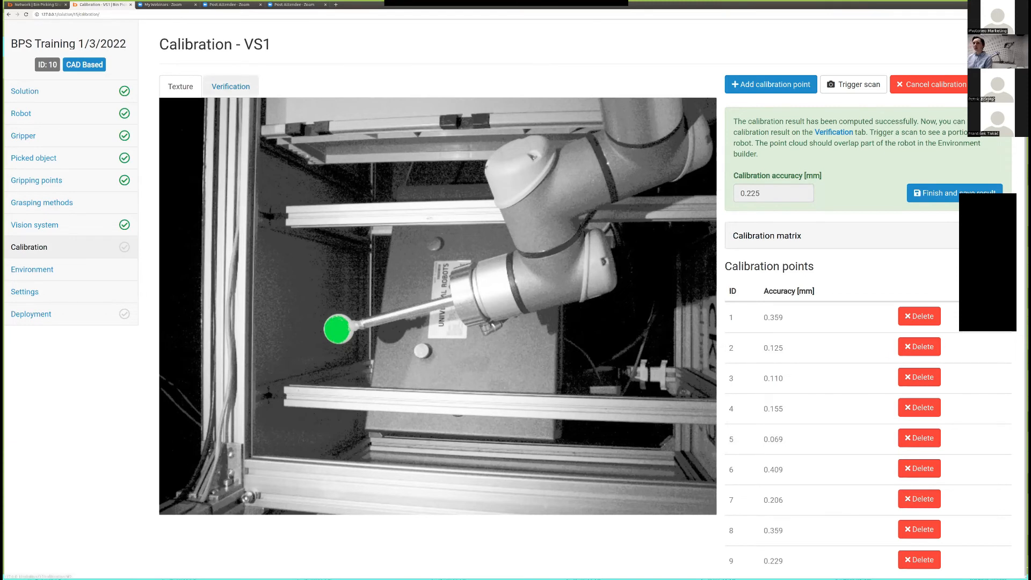
Inspect in the 3D verification view how closely the point cloud follows the robot's flange and wrist.
{"action": "left_click", "coordinate": [231, 86]}
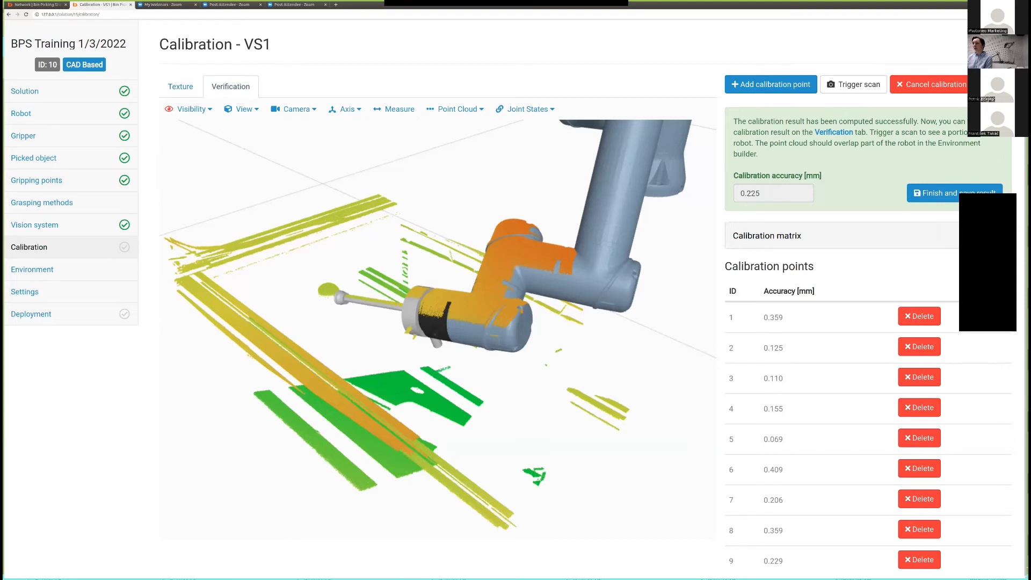
{"action": "scroll", "coordinate": [438, 329], "scroll_direction": "down", "scroll_amount": 1}
{"action": "scroll", "coordinate": [437, 329], "scroll_direction": "up", "scroll_amount": 7}
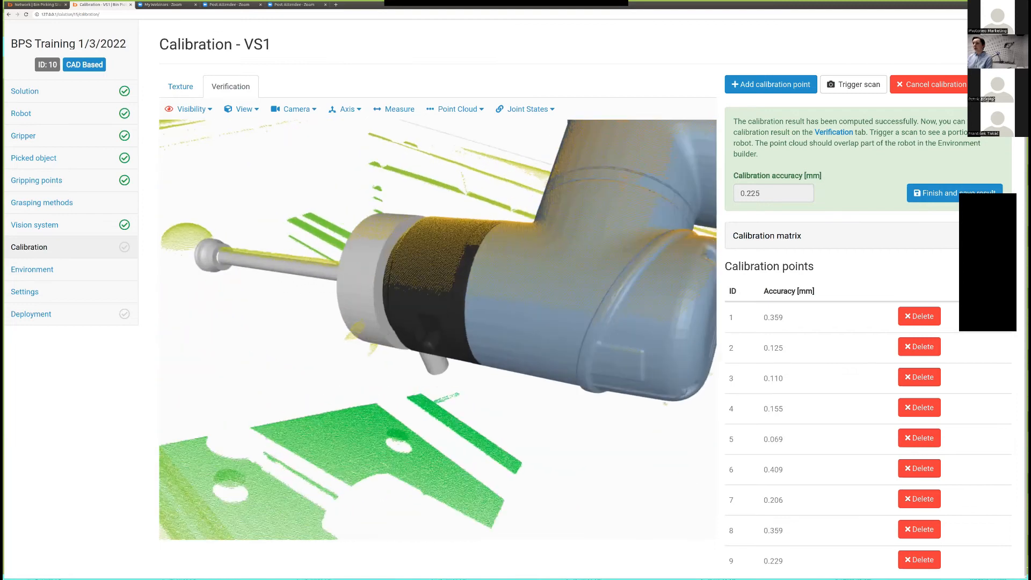
{"action": "scroll", "coordinate": [438, 330], "scroll_direction": "down", "scroll_amount": 4}
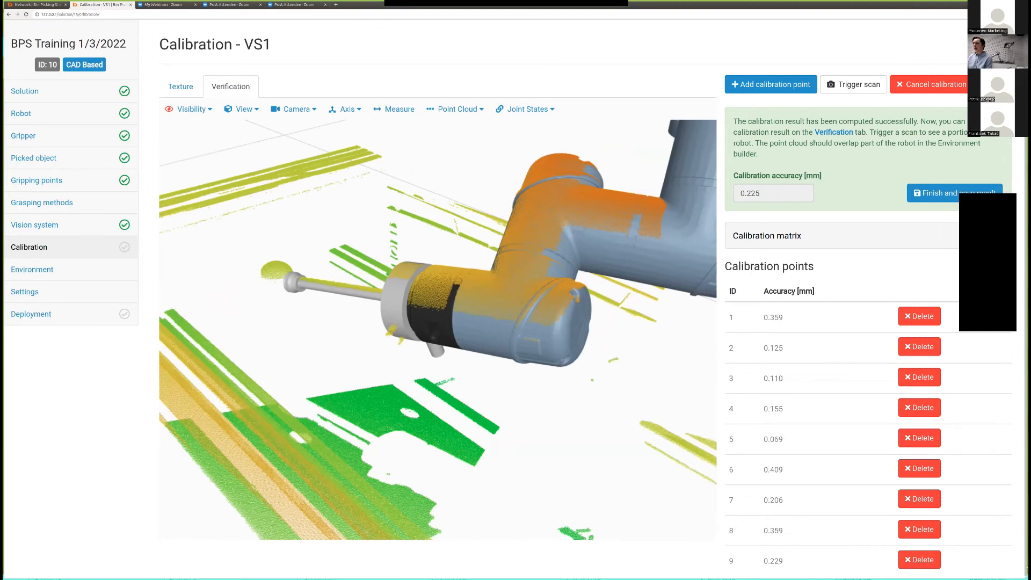
{"action": "scroll", "coordinate": [438, 329], "scroll_direction": "up", "scroll_amount": 5}
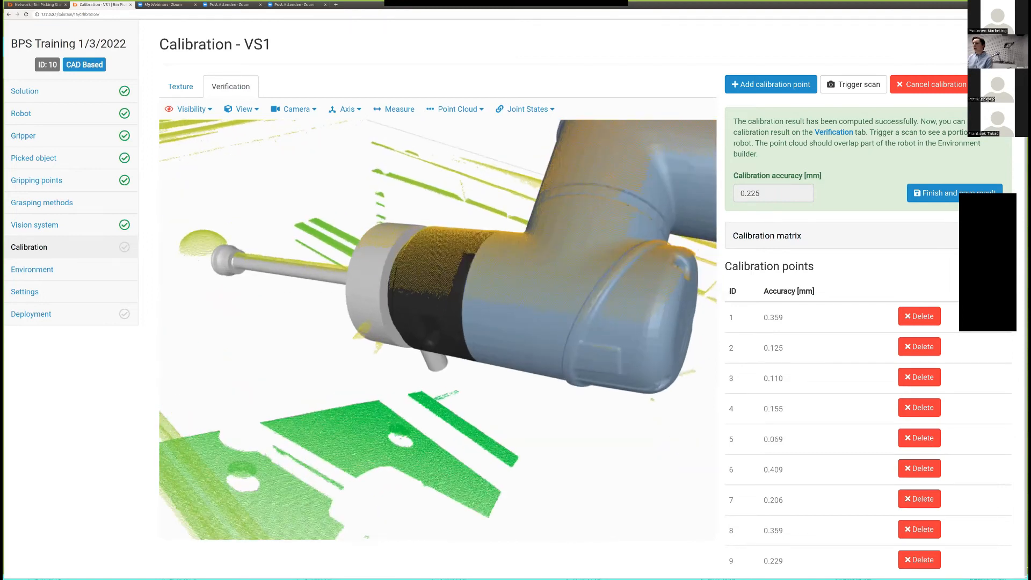
{"action": "left_click_drag", "start_coordinate": [437, 329], "coordinate": [419, 346]}
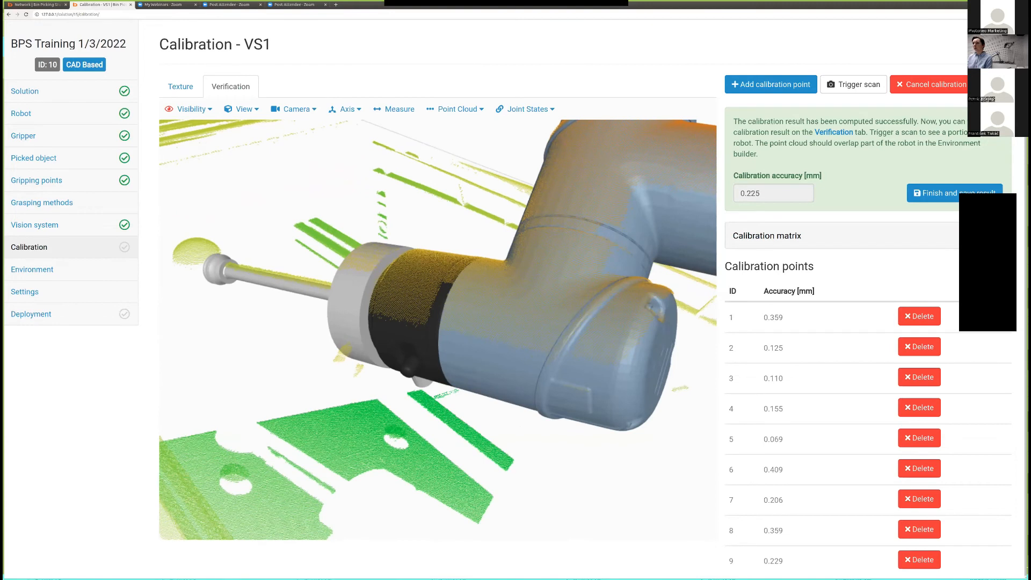
{"action": "scroll", "coordinate": [438, 330], "scroll_direction": "up", "scroll_amount": 3}
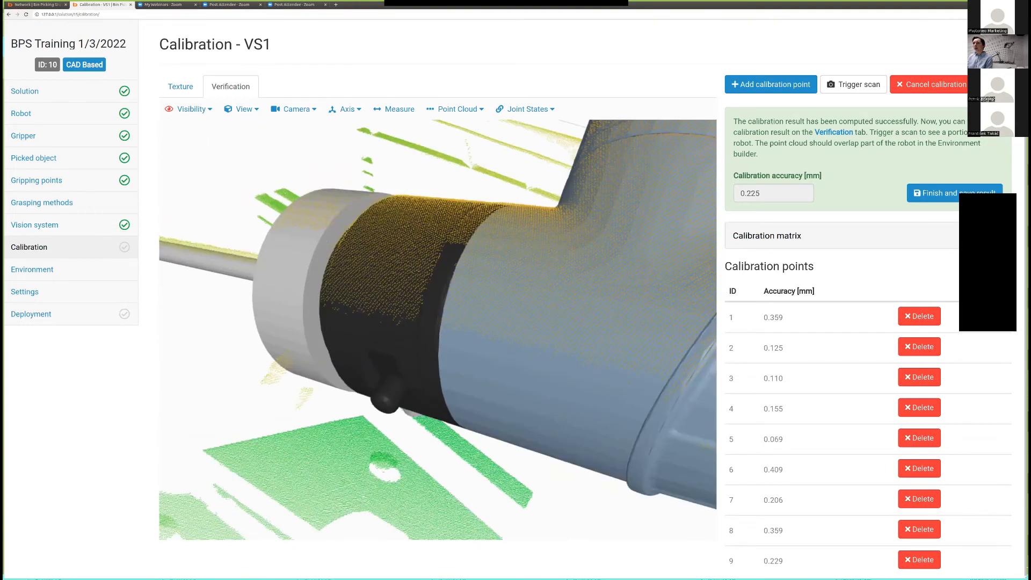
Inspect the point cloud overlap on the robot's upper wrist joint and along the rest of the arm.
{"action": "right_click_drag", "start_coordinate": [537, 329], "coordinate": [344, 330]}
{"action": "left_click_drag", "start_coordinate": [438, 330], "coordinate": [432, 413]}
{"action": "scroll", "coordinate": [431, 413], "scroll_direction": "up", "scroll_amount": 3}
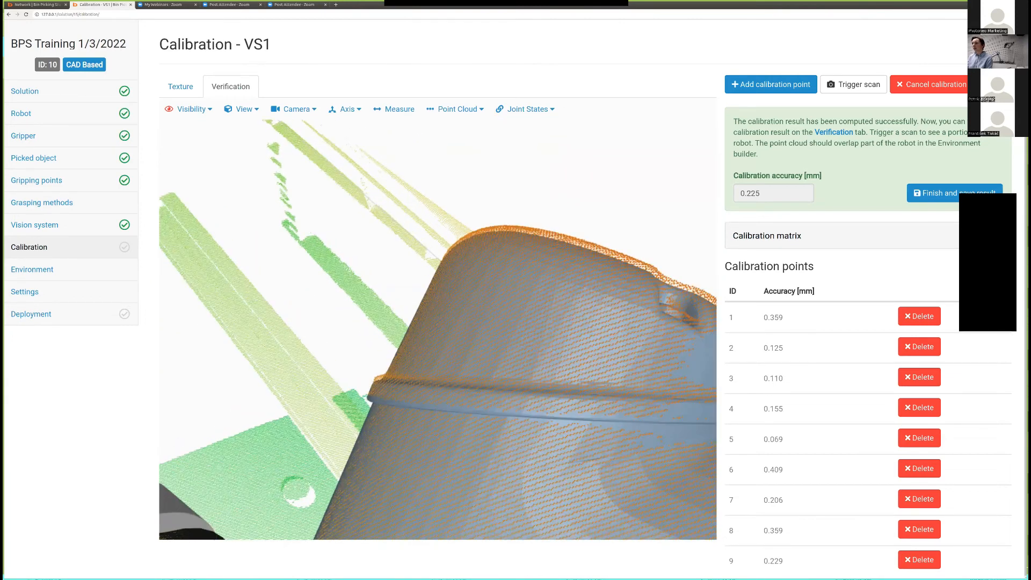
{"action": "scroll", "coordinate": [431, 413], "scroll_direction": "down", "scroll_amount": 5}
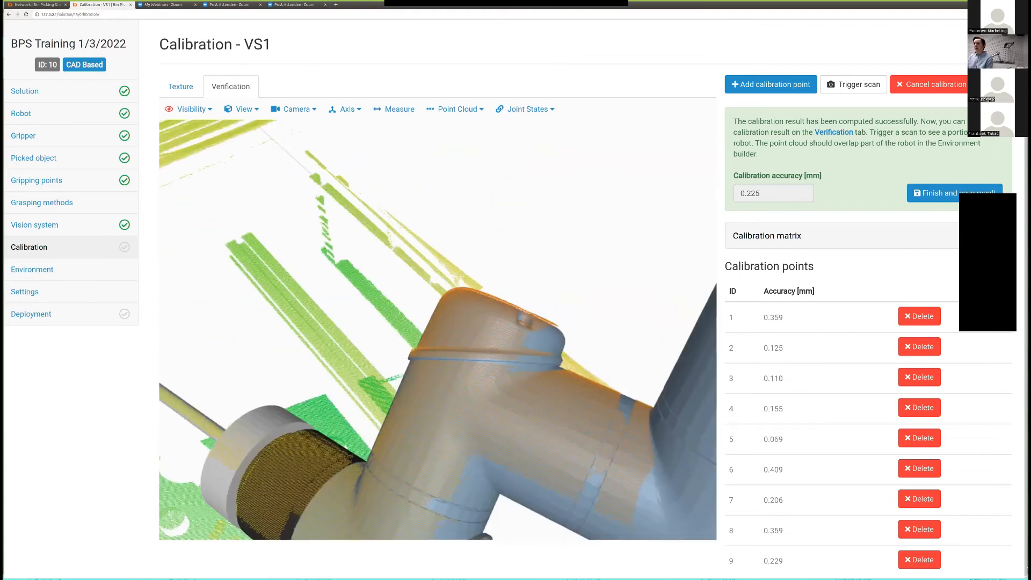
{"action": "scroll", "coordinate": [431, 412], "scroll_direction": "down", "scroll_amount": 2}
{"action": "scroll", "coordinate": [431, 413], "scroll_direction": "down", "scroll_amount": 3}
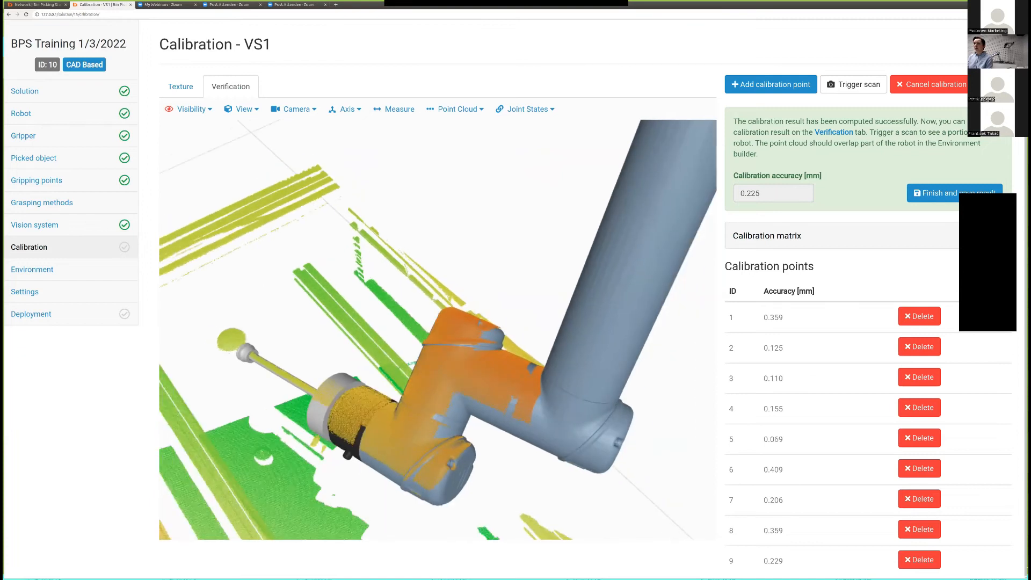
{"action": "right_click_drag", "start_coordinate": [432, 412], "coordinate": [503, 272]}
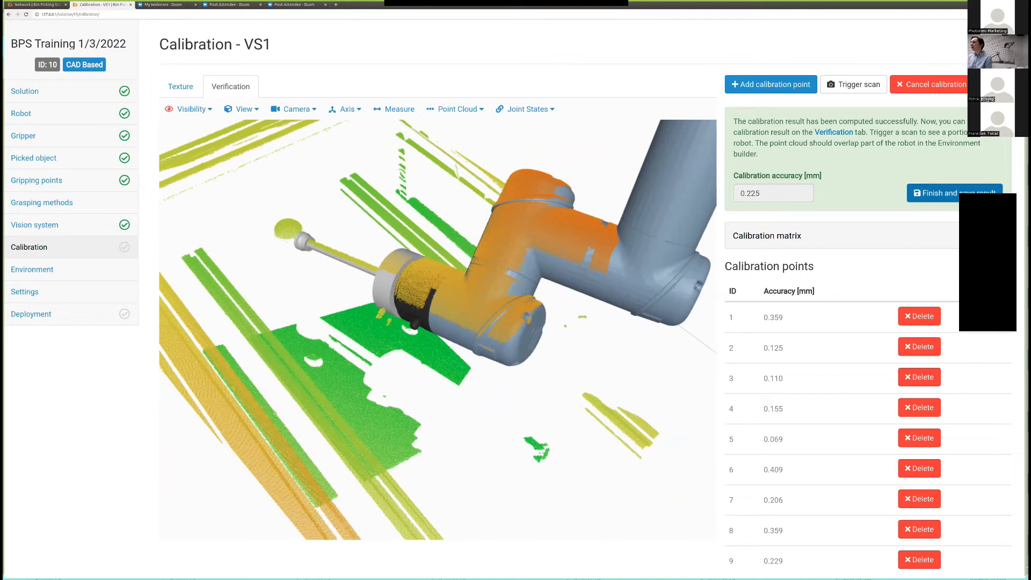
Finish the VS1 calibration, saving its result, and open the solution's environment scene.
{"action": "left_click", "coordinate": [945, 193]}
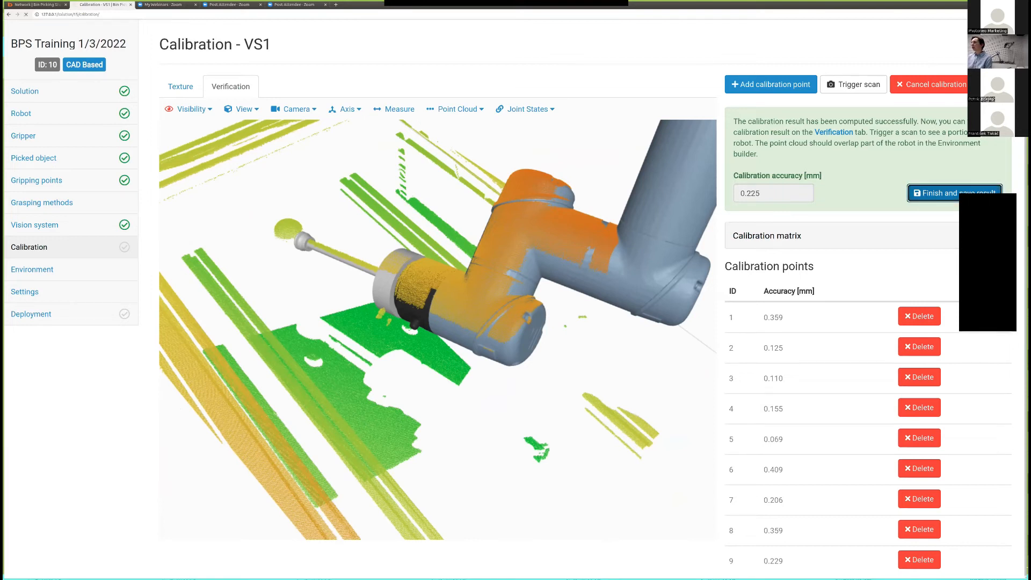
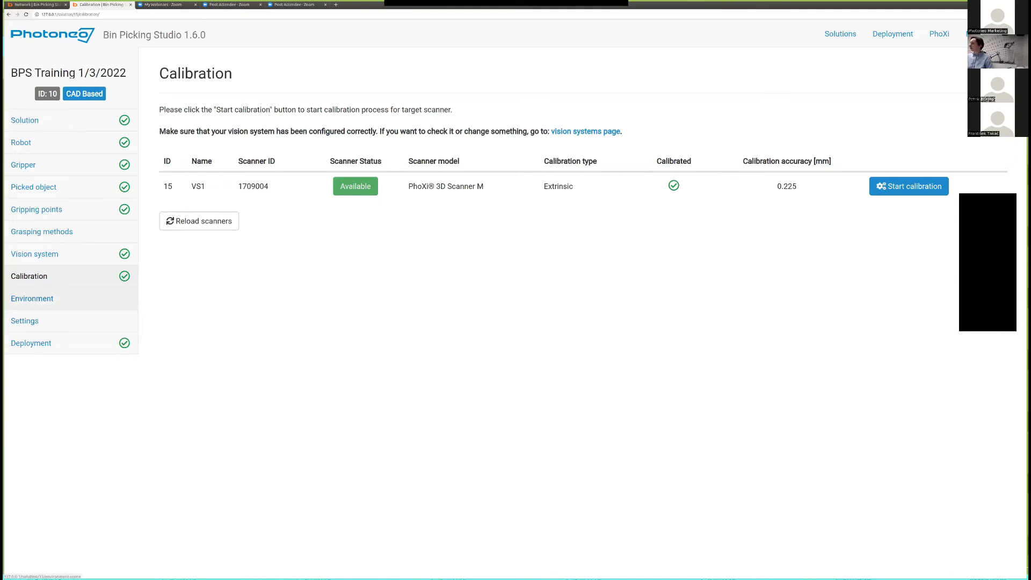
{"action": "left_click", "coordinate": [32, 299]}
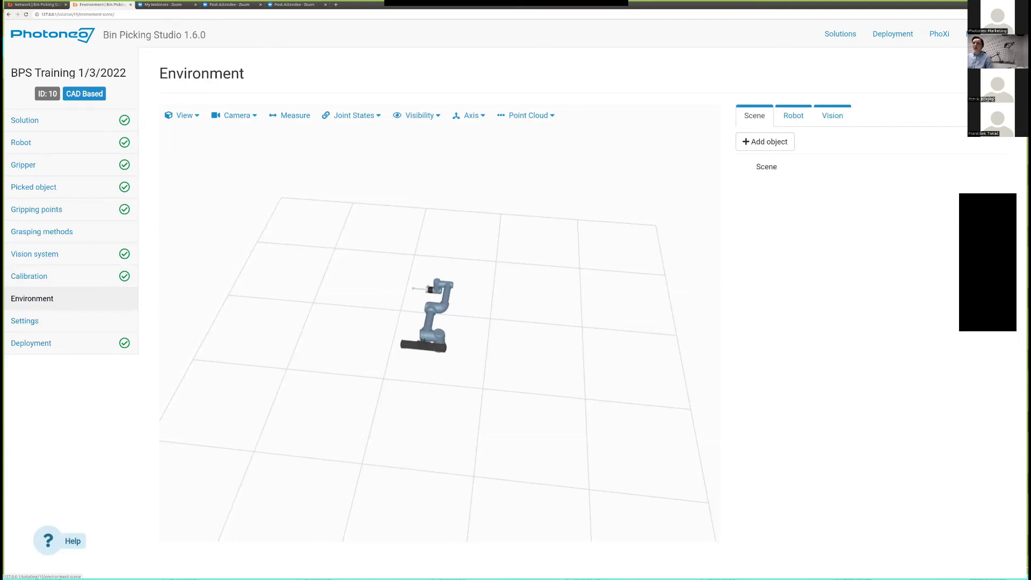
Examine the placement of the robot and the calibrated scanner in the environment scene.
{"action": "left_click_drag", "start_coordinate": [473, 344], "coordinate": [398, 336]}
{"action": "scroll", "coordinate": [439, 323], "scroll_direction": "down", "scroll_amount": 2}
{"action": "scroll", "coordinate": [440, 323], "scroll_direction": "up", "scroll_amount": 10}
{"action": "scroll", "coordinate": [439, 323], "scroll_direction": "up", "scroll_amount": 3}
{"action": "mouse_move", "coordinate": [439, 323]}
{"action": "left_mouse_down"}
{"action": "mouse_move", "coordinate": [388, 330]}
{"action": "mouse_move", "coordinate": [457, 320]}
{"action": "left_mouse_up"}
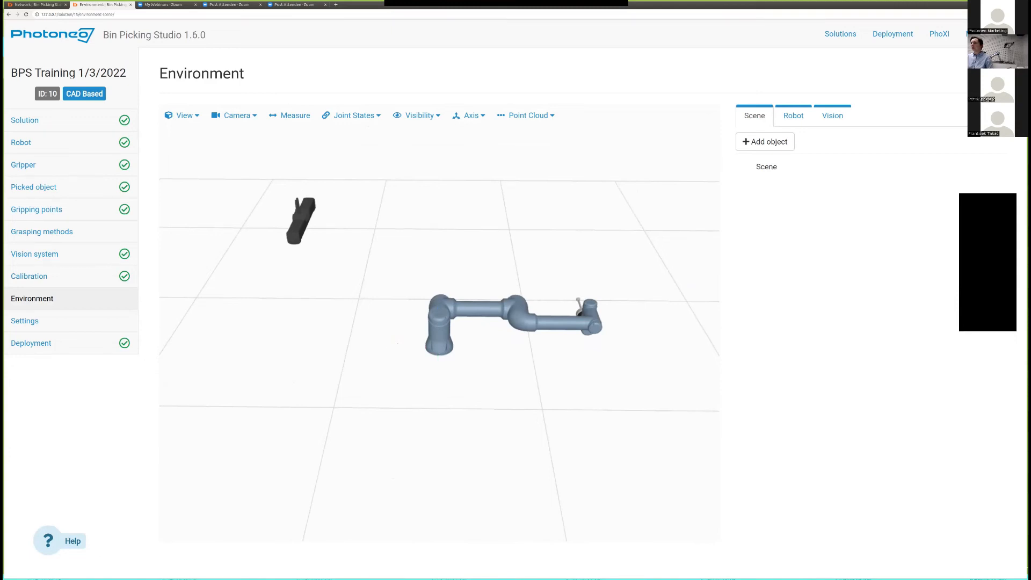
{"action": "scroll", "coordinate": [439, 324], "scroll_direction": "up", "scroll_amount": 2}
{"action": "scroll", "coordinate": [440, 323], "scroll_direction": "down", "scroll_amount": 5}
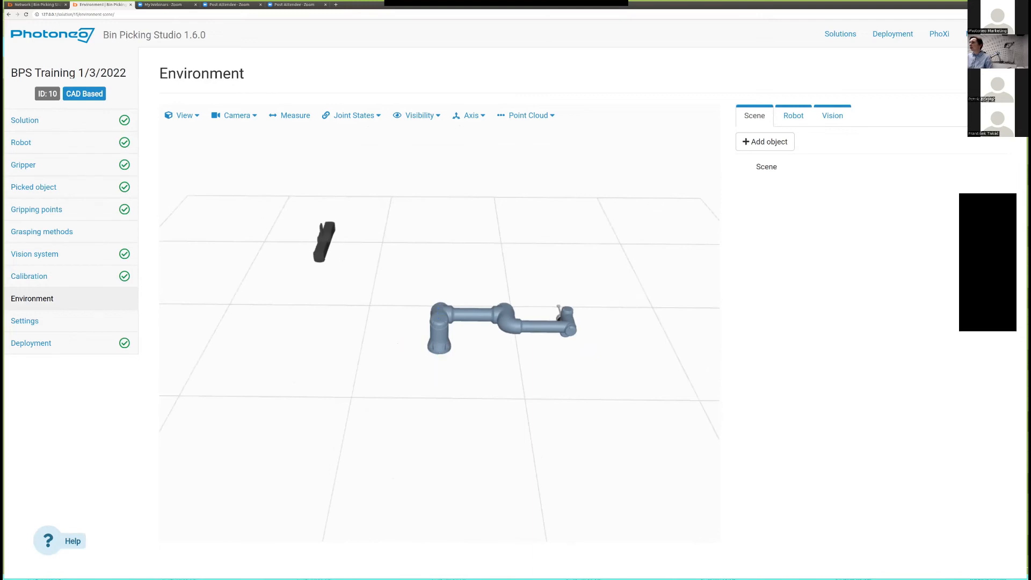
Trigger a scan with the VS1 scanner to load its point cloud into the environment scene.
{"action": "left_click", "coordinate": [832, 115]}
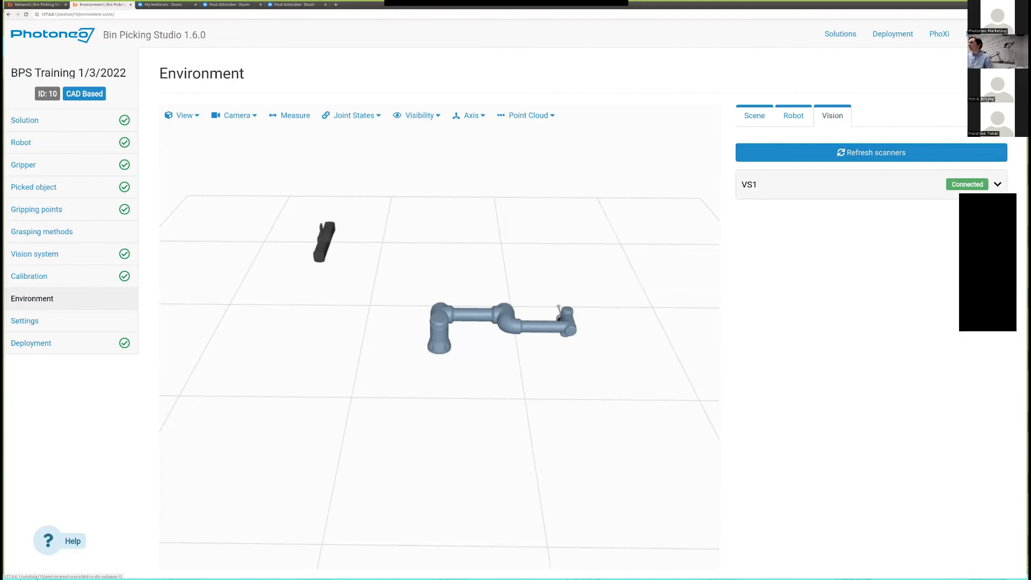
{"action": "left_click", "coordinate": [997, 184]}
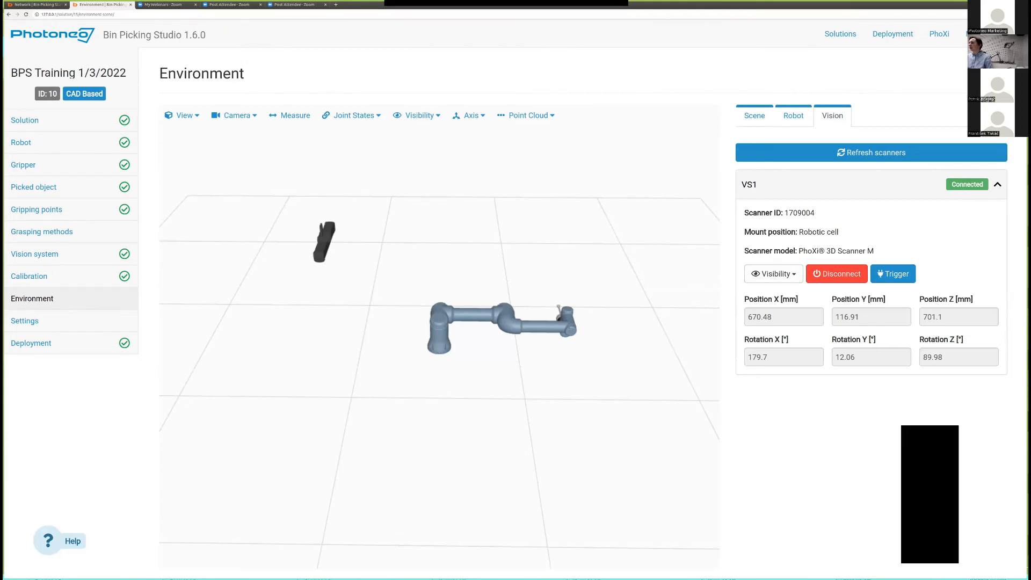
{"action": "left_click", "coordinate": [893, 273]}
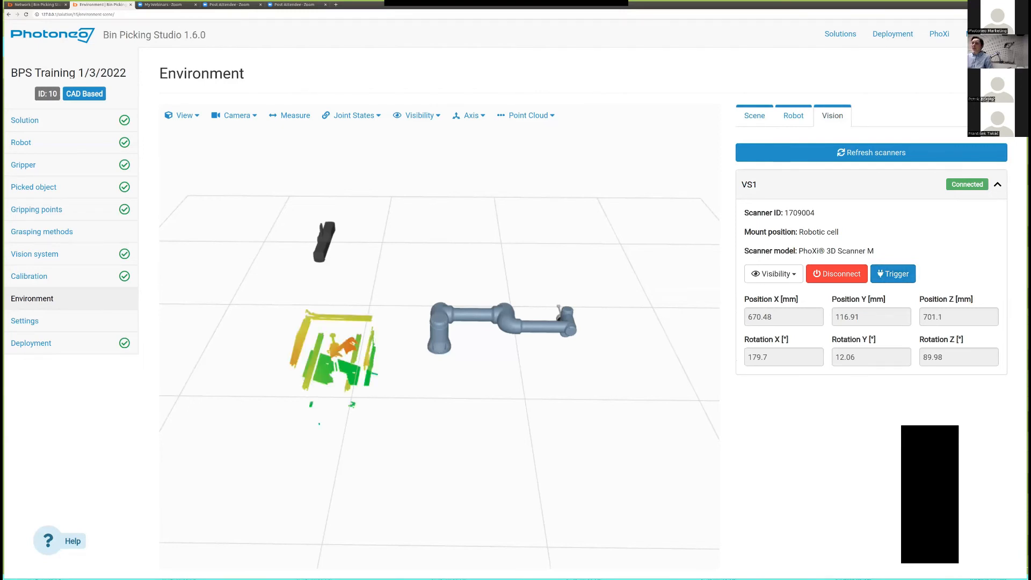
Examine the scanned bin's point cloud from above, including its position relative to the robot and the scanner.
{"action": "left_click_drag", "start_coordinate": [441, 408], "coordinate": [465, 409]}
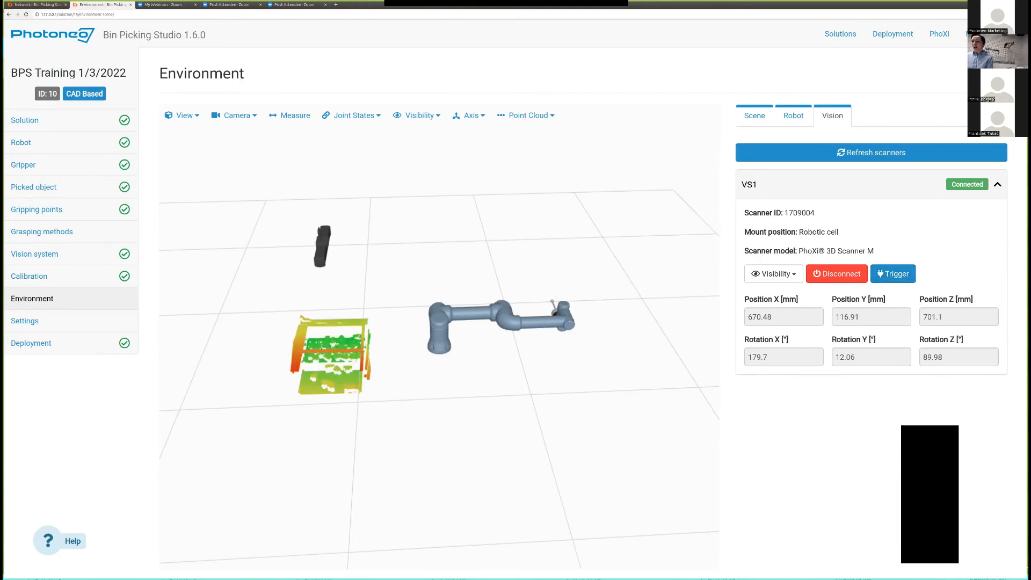
{"action": "left_click_drag", "start_coordinate": [440, 290], "coordinate": [226, 359]}
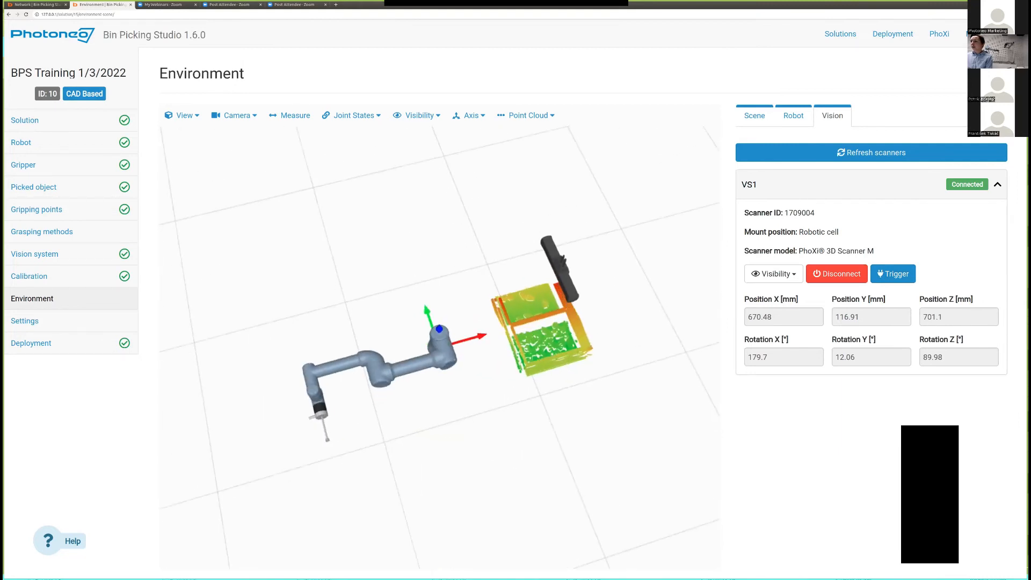
{"action": "scroll", "coordinate": [441, 344], "scroll_direction": "up", "scroll_amount": 5}
{"action": "scroll", "coordinate": [441, 344], "scroll_direction": "up", "scroll_amount": 1}
{"action": "right_click_drag", "start_coordinate": [441, 344], "coordinate": [272, 318]}
{"action": "left_click_drag", "start_coordinate": [271, 317], "coordinate": [319, 306]}
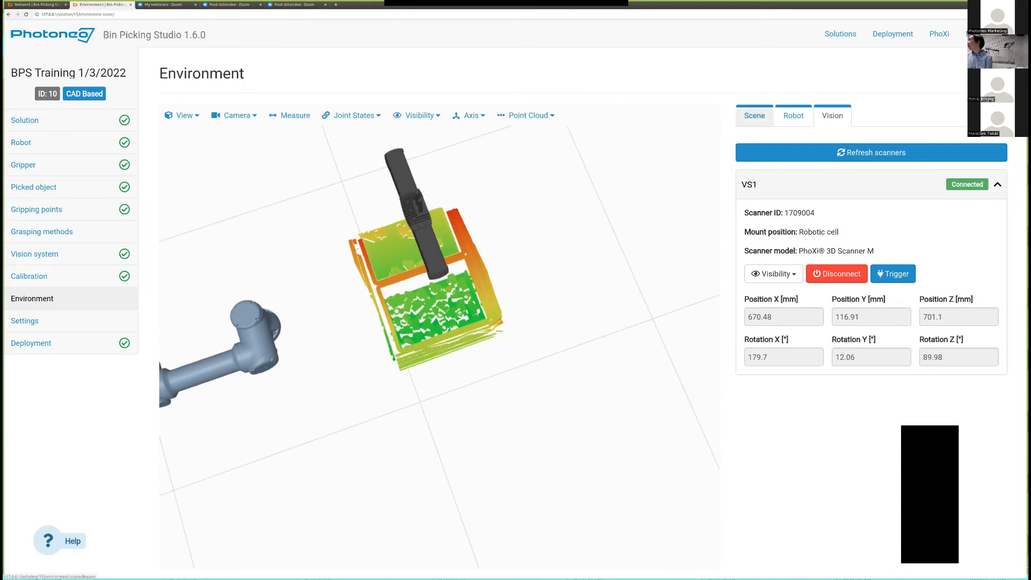
Upload the demo cell's STL mesh (Demo_CellG…) to the scene as an Environment object named Cell.
{"action": "left_click", "coordinate": [754, 116]}
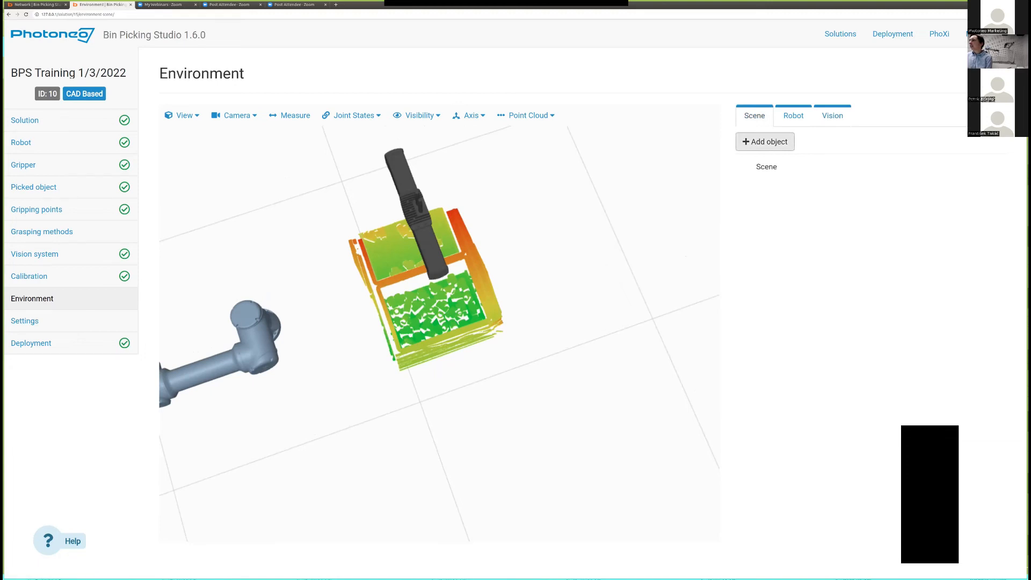
{"action": "left_click", "coordinate": [765, 142]}
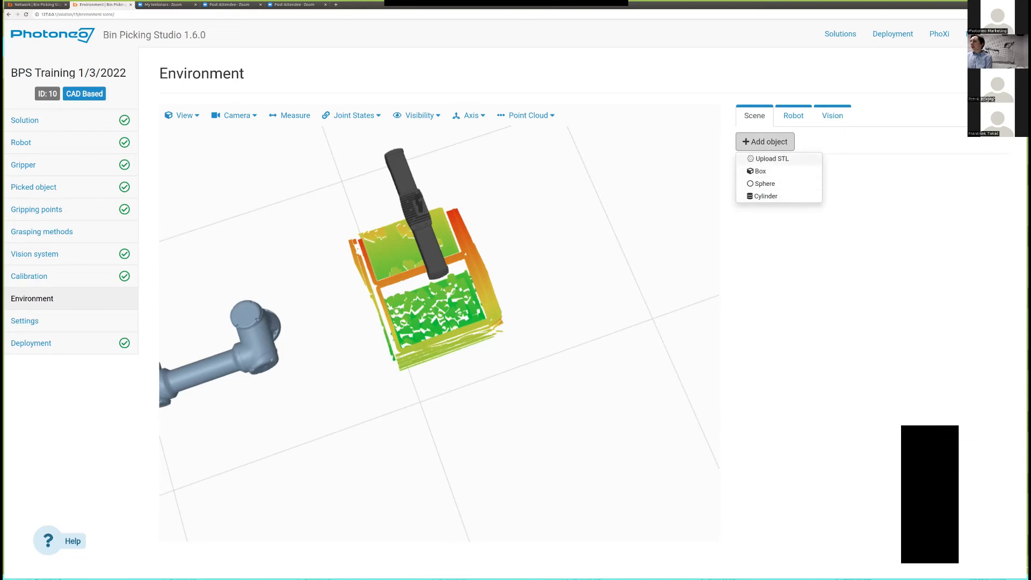
{"action": "left_click", "coordinate": [772, 158]}
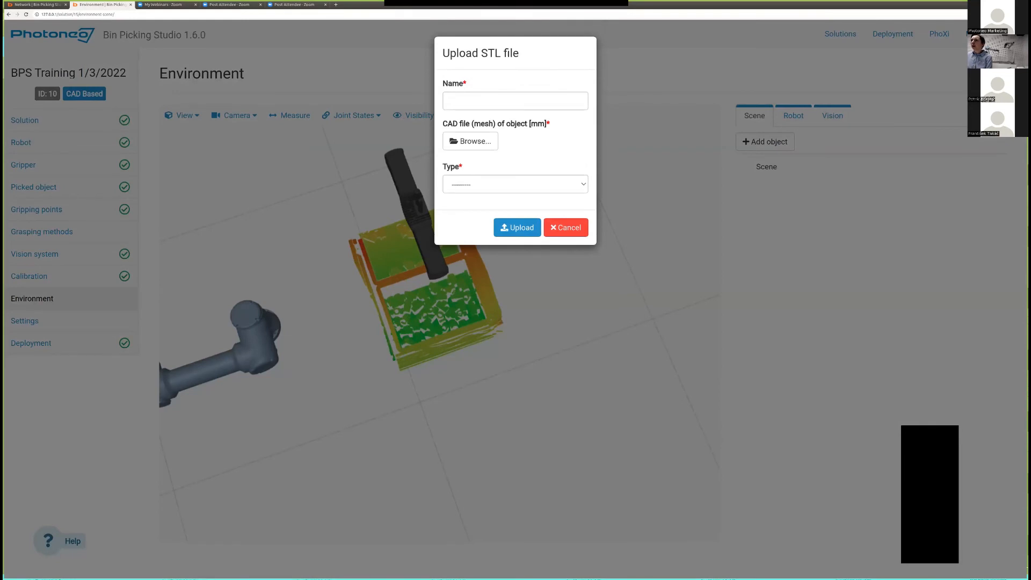
{"action": "left_click", "coordinate": [471, 141]}
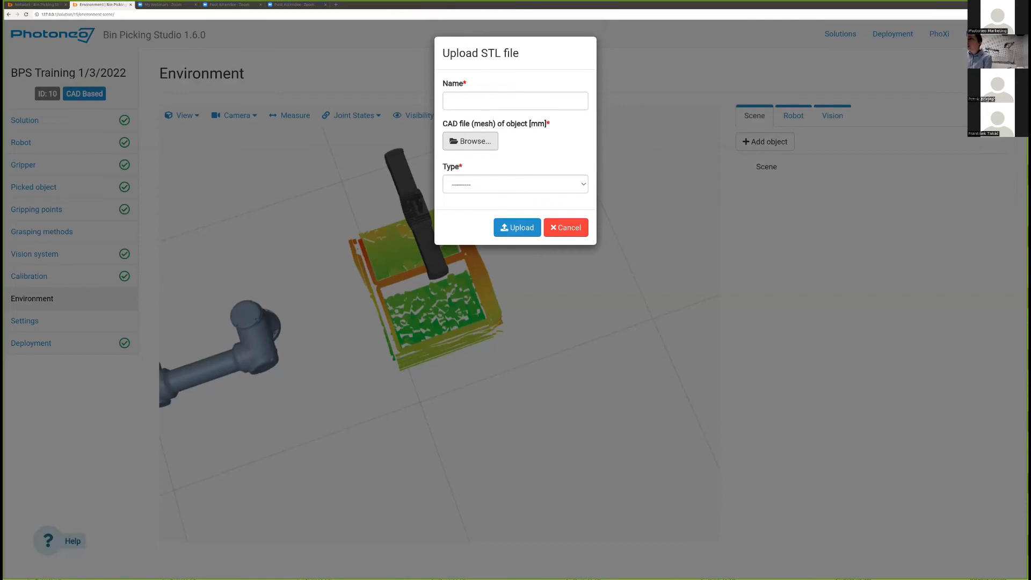
{"action": "key", "text": "Return"}
{"action": "left_click", "coordinate": [515, 101]}
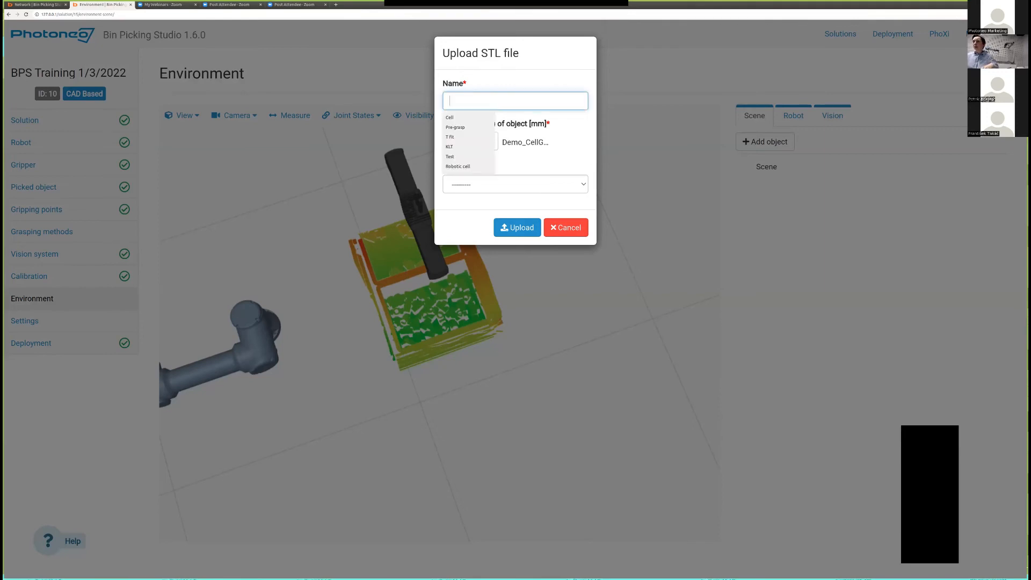
{"action": "type", "text": "Ce"}
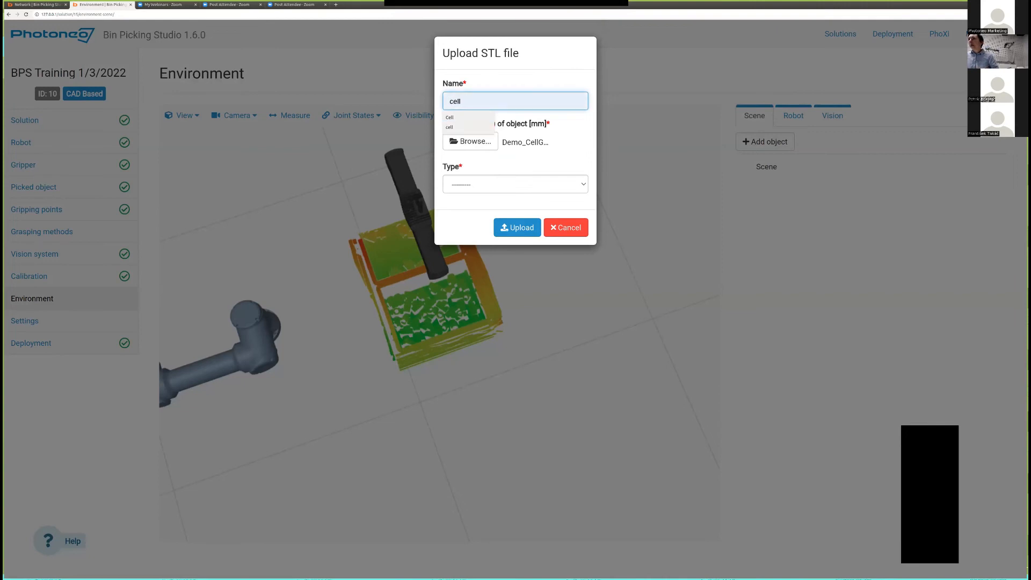
{"action": "double_click", "coordinate": [452, 167]}
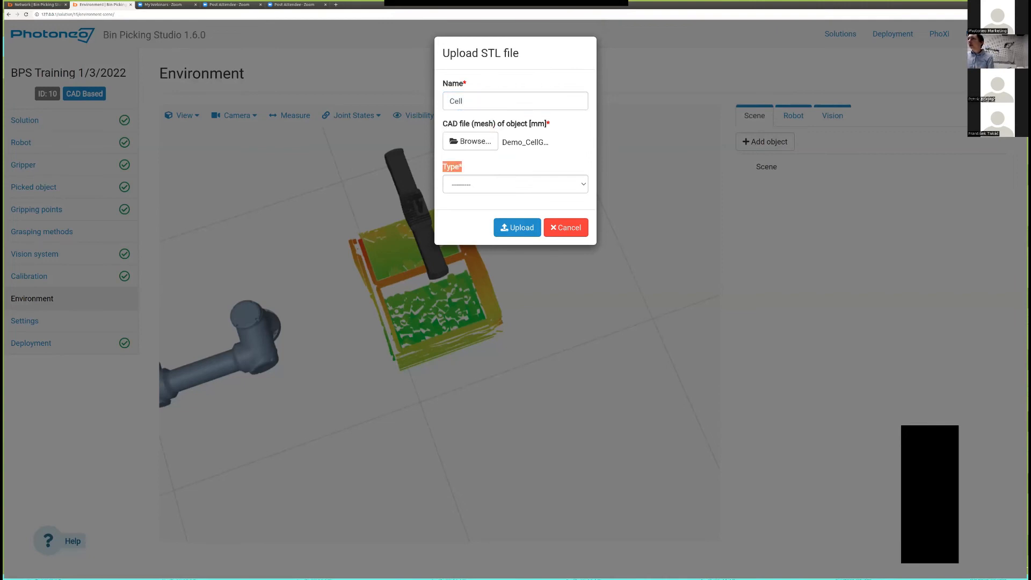
{"action": "left_click", "coordinate": [515, 184]}
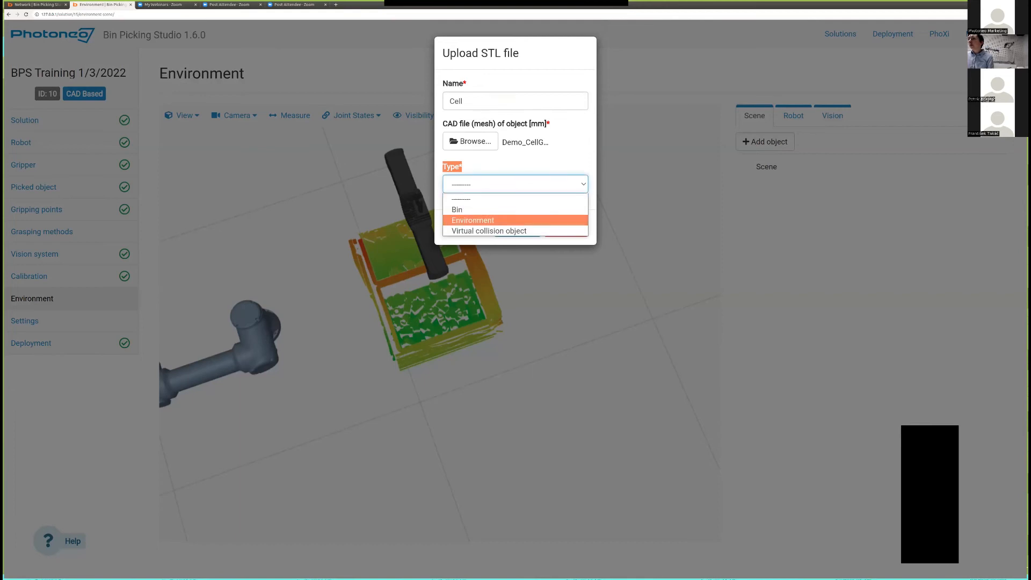
{"action": "left_click", "coordinate": [473, 220]}
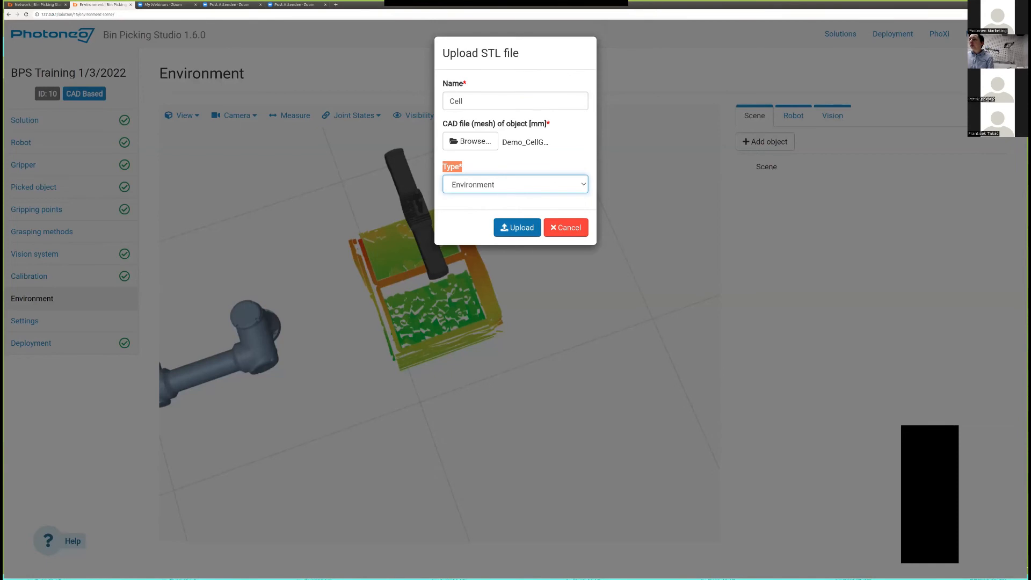
{"action": "left_click", "coordinate": [518, 227]}
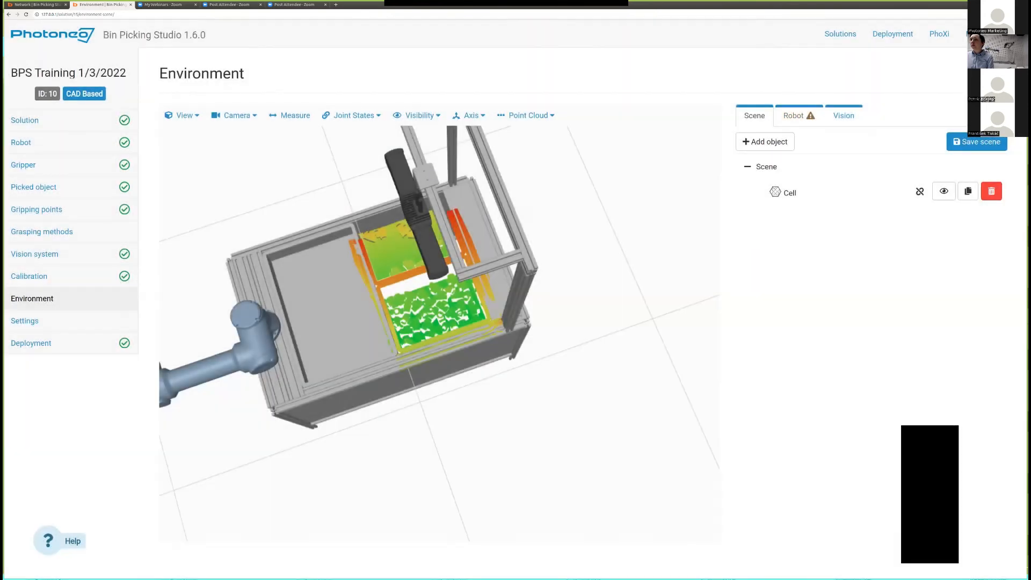
Examine how the cell model fits the robot, the scanner and the scanned point cloud from several angles.
{"action": "left_click_drag", "start_coordinate": [446, 344], "coordinate": [465, 326]}
{"action": "scroll", "coordinate": [441, 333], "scroll_direction": "down", "scroll_amount": 3}
{"action": "scroll", "coordinate": [440, 333], "scroll_direction": "up", "scroll_amount": 10}
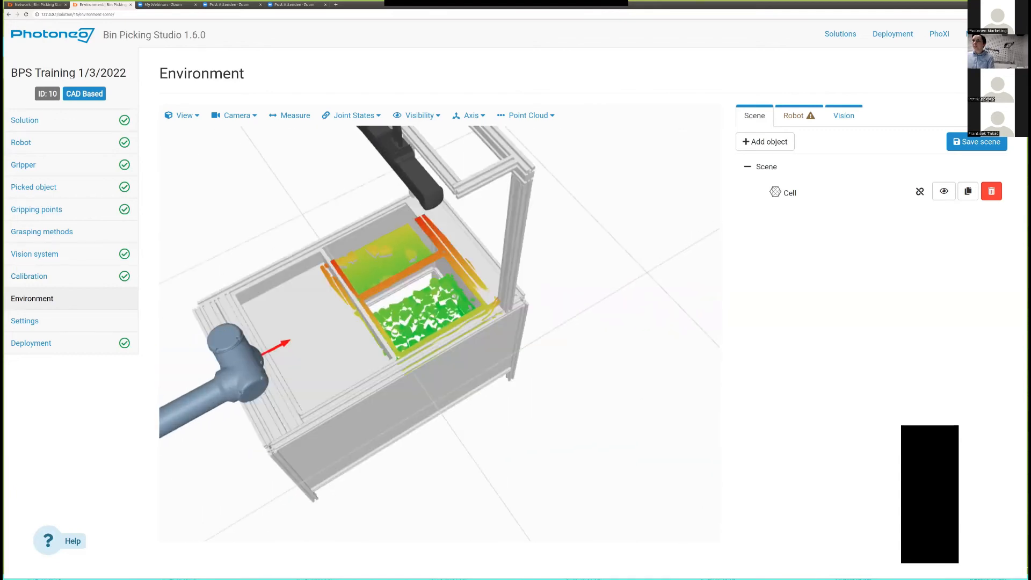
{"action": "left_click_drag", "start_coordinate": [440, 333], "coordinate": [405, 280]}
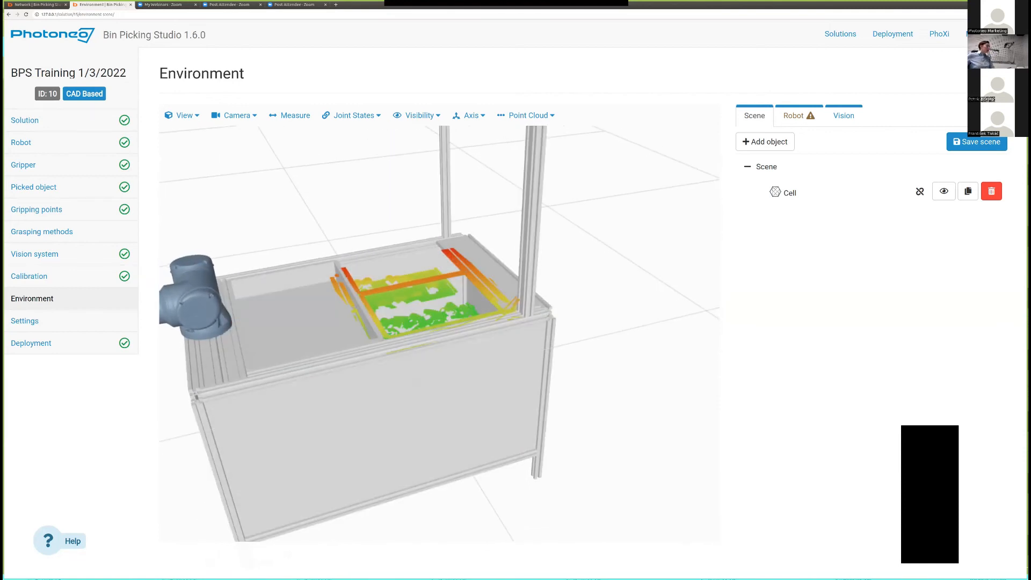
{"action": "left_click_drag", "start_coordinate": [405, 281], "coordinate": [407, 303]}
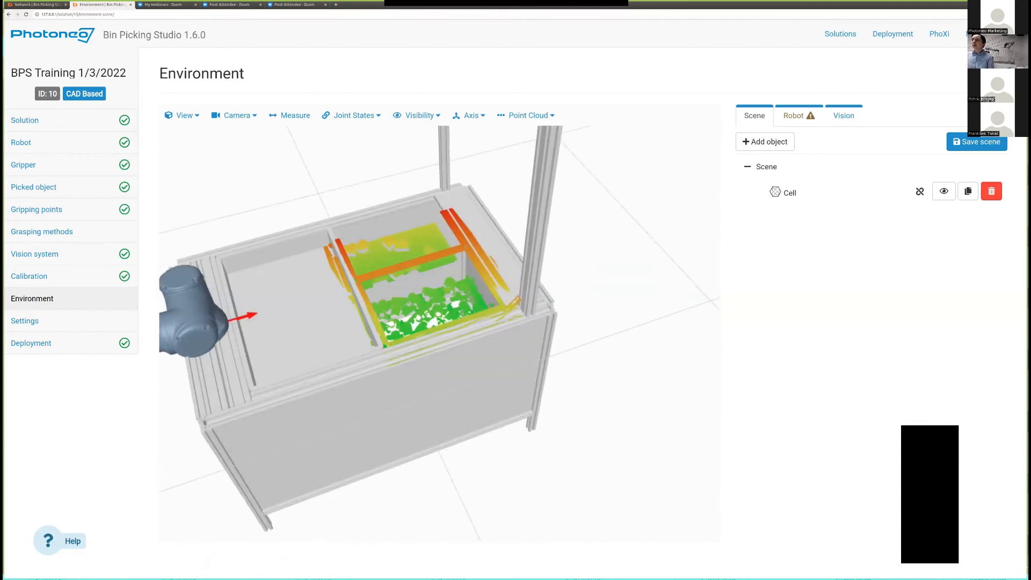
{"action": "scroll", "coordinate": [407, 303], "scroll_direction": "up", "scroll_amount": 4}
{"action": "scroll", "coordinate": [406, 303], "scroll_direction": "down", "scroll_amount": 1}
{"action": "scroll", "coordinate": [406, 303], "scroll_direction": "down", "scroll_amount": 5}
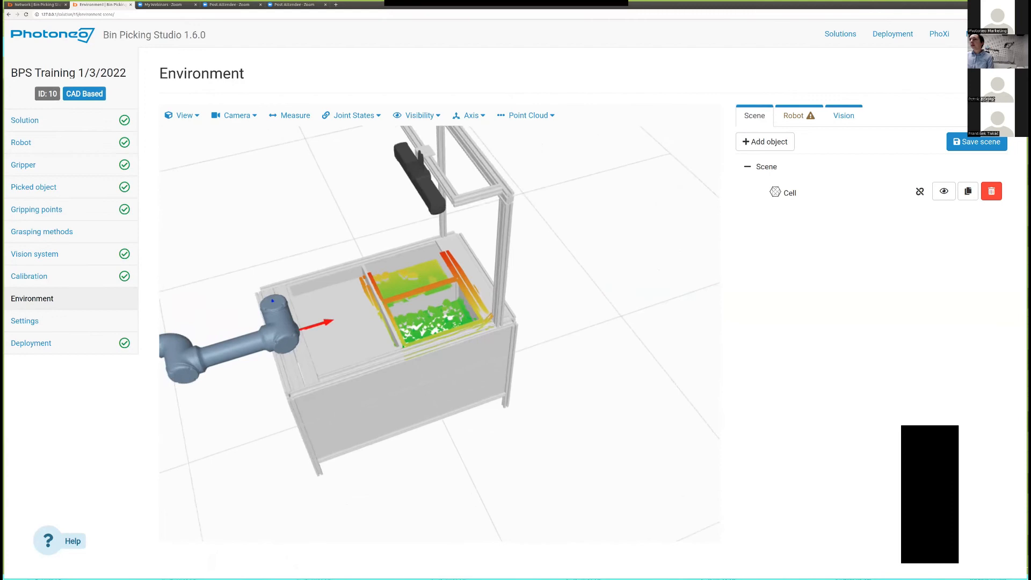
{"action": "mouse_move", "coordinate": [407, 303]}
{"action": "left_mouse_down"}
{"action": "mouse_move", "coordinate": [408, 333]}
{"action": "mouse_move", "coordinate": [380, 302]}
{"action": "mouse_move", "coordinate": [391, 307]}
{"action": "mouse_move", "coordinate": [392, 332]}
{"action": "mouse_move", "coordinate": [393, 294]}
{"action": "mouse_move", "coordinate": [398, 308]}
{"action": "left_mouse_up"}
Upload the left KLT bin's STL mesh (KLT_leftGen…) to the scene as a Bin object named Bin L.
{"action": "left_click", "coordinate": [765, 142]}
{"action": "left_click", "coordinate": [772, 158]}
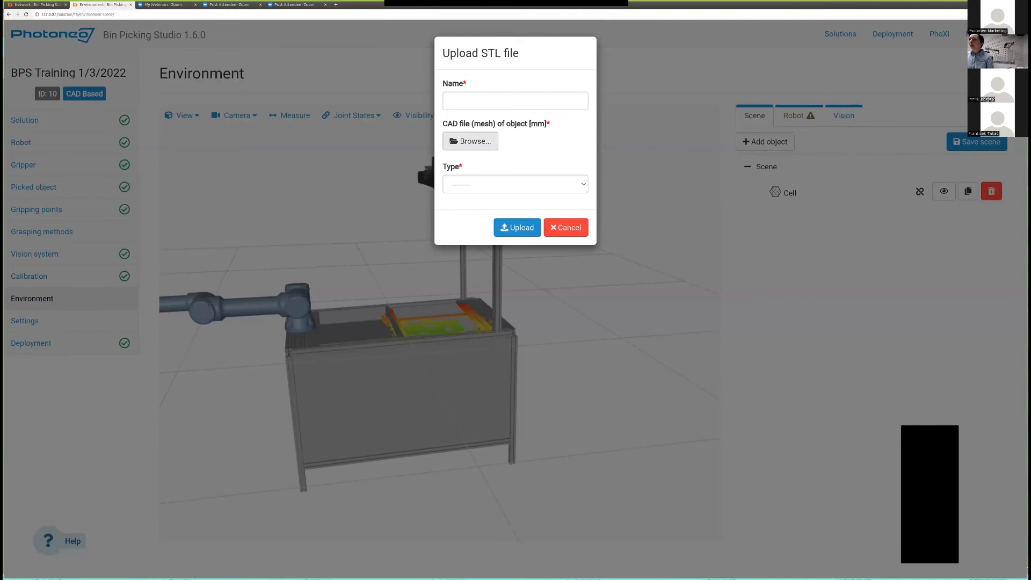
{"action": "left_click", "coordinate": [470, 141]}
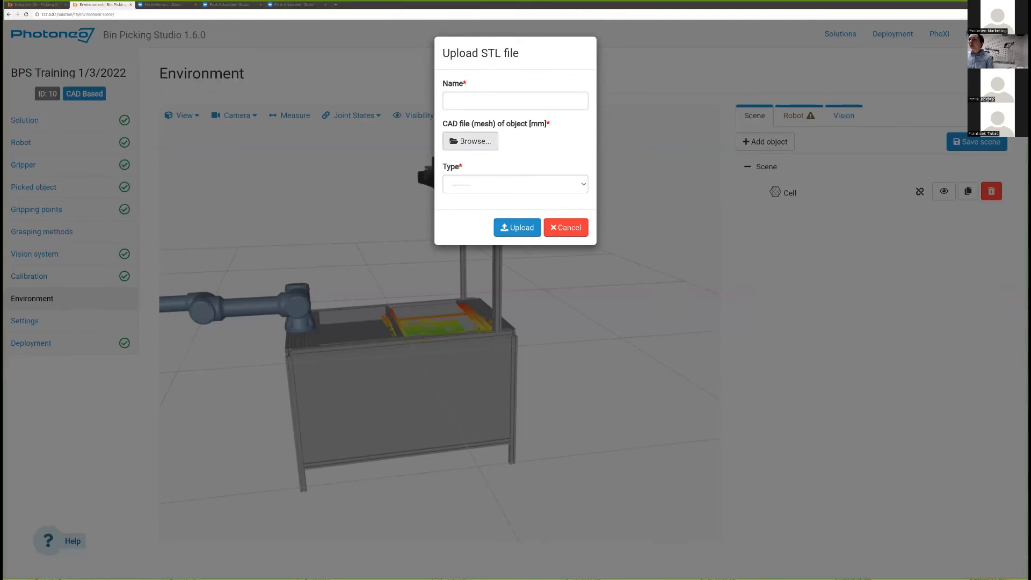
{"action": "left_click", "coordinate": [499, 101]}
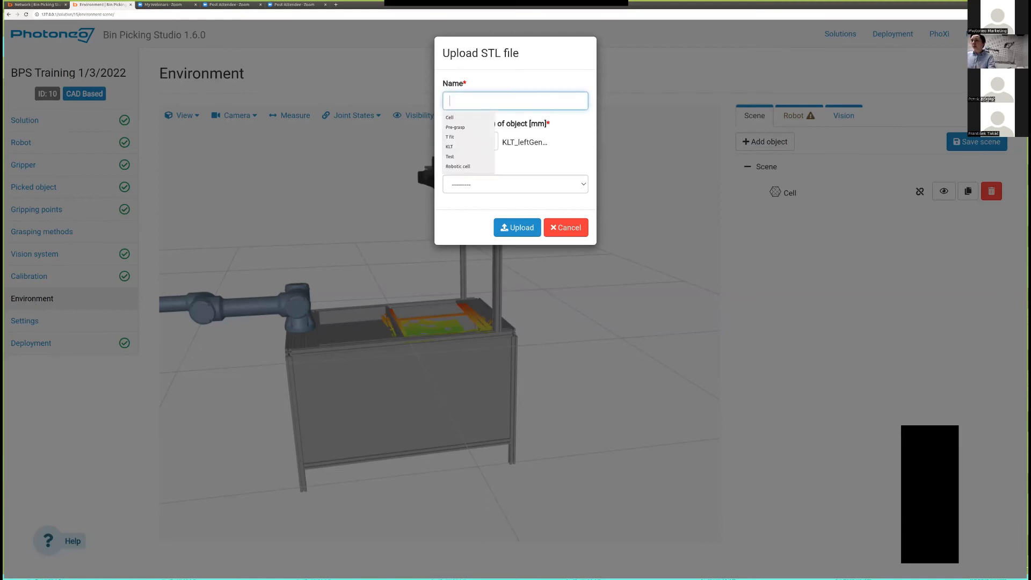
{"action": "type", "text": "Bin "}
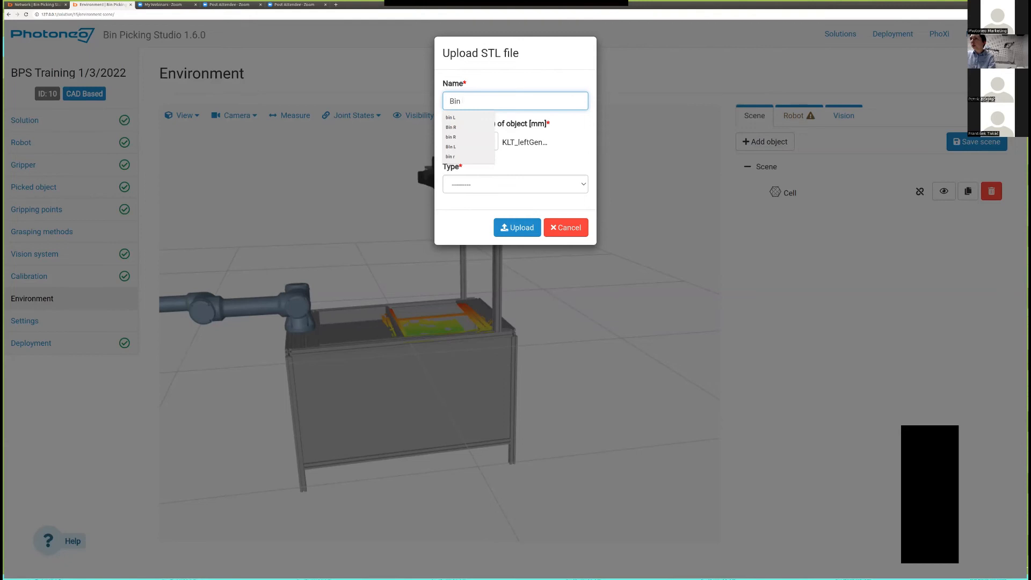
{"action": "type", "text": "L"}
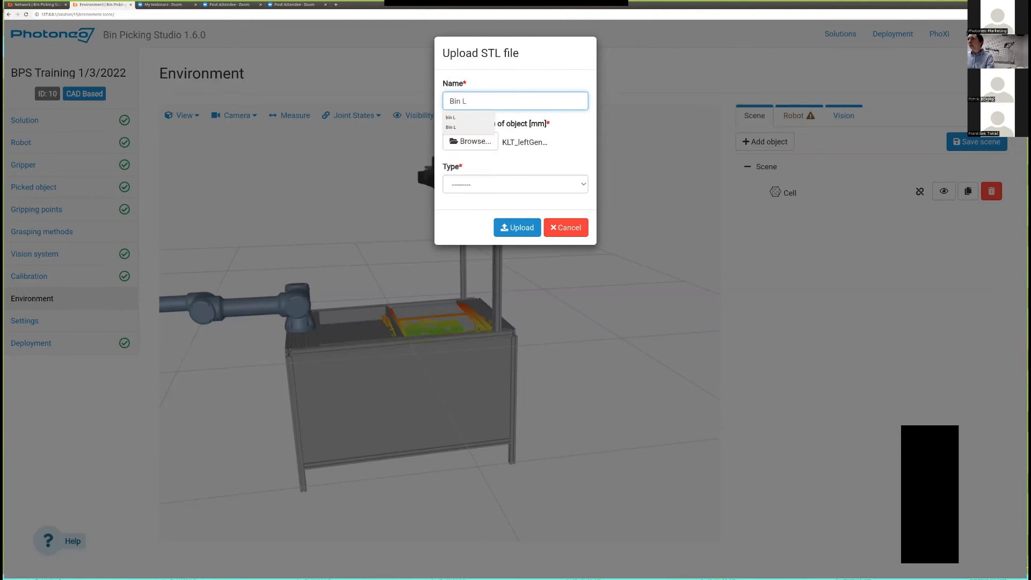
{"action": "left_click", "coordinate": [515, 185]}
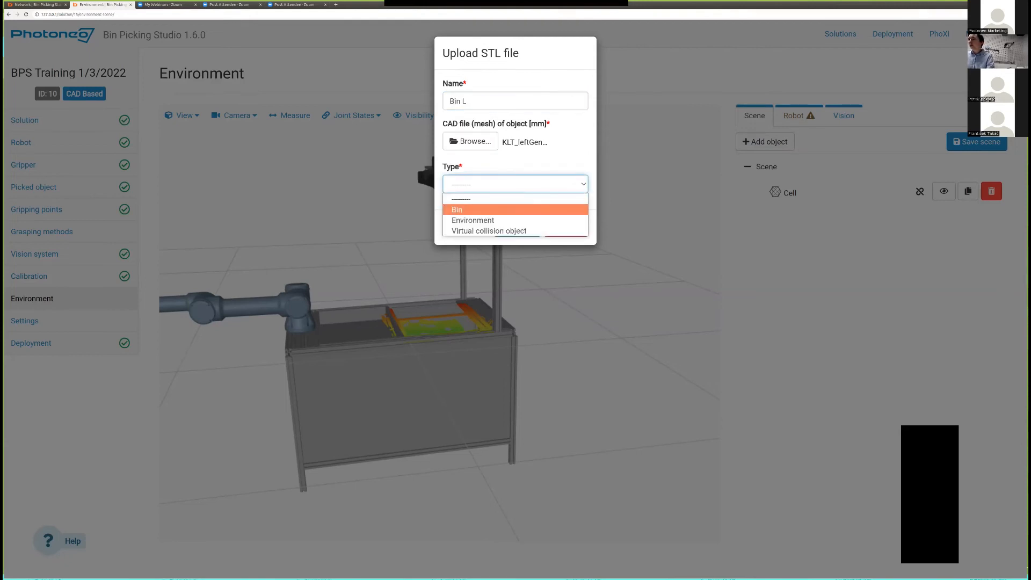
{"action": "left_click", "coordinate": [456, 210]}
{"action": "left_click", "coordinate": [515, 226]}
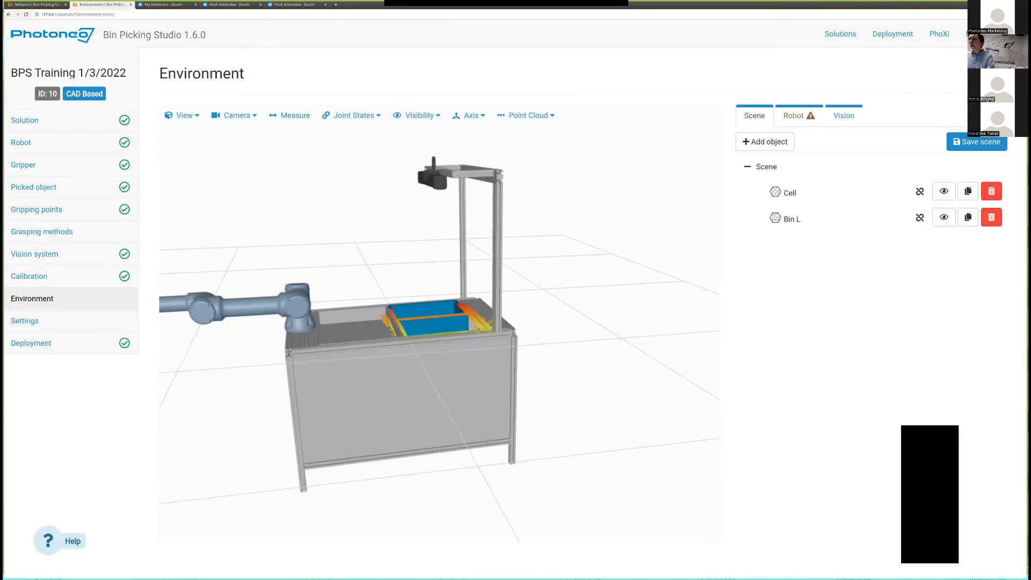
Upload the right KLT bin's STL mesh (KLT_rightGe…) to the scene as a Bin object named Bin R.
{"action": "mouse_move", "coordinate": [437, 323]}
{"action": "left_mouse_down"}
{"action": "mouse_move", "coordinate": [462, 357]}
{"action": "mouse_move", "coordinate": [505, 371]}
{"action": "mouse_move", "coordinate": [440, 322]}
{"action": "mouse_move", "coordinate": [440, 346]}
{"action": "mouse_move", "coordinate": [431, 322]}
{"action": "left_mouse_up"}
{"action": "scroll", "coordinate": [441, 333], "scroll_direction": "up", "scroll_amount": 6}
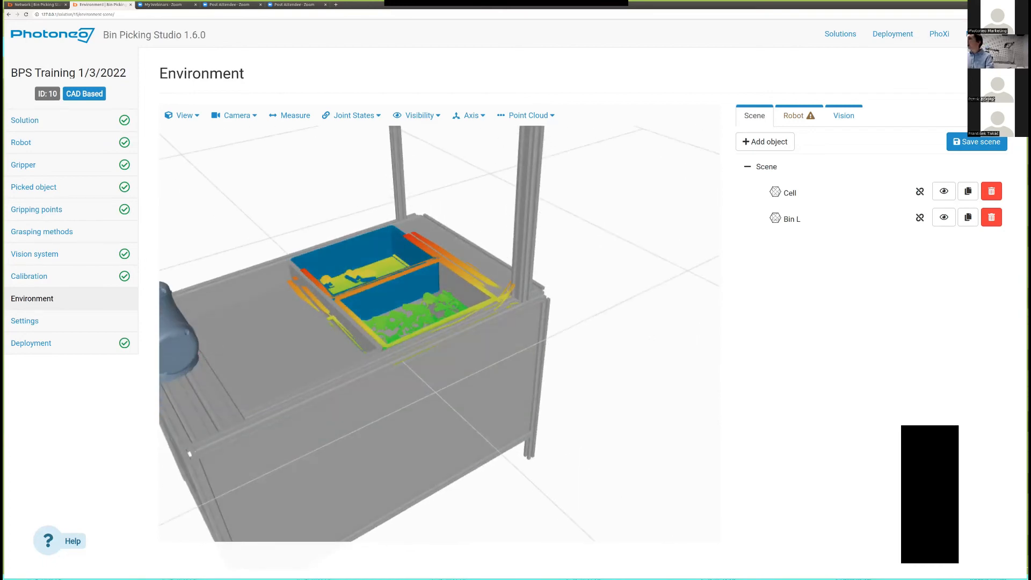
{"action": "left_click", "coordinate": [765, 141]}
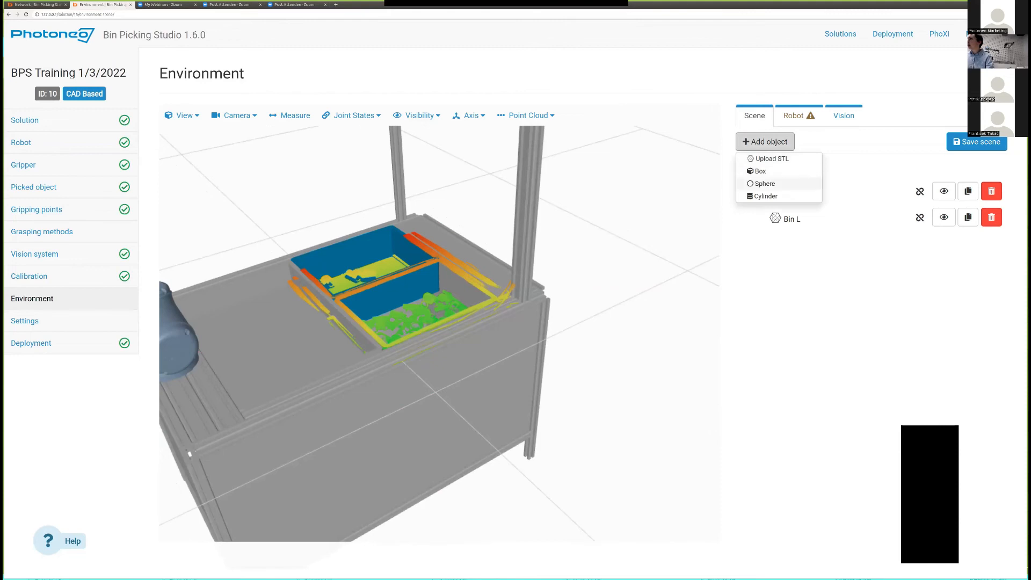
{"action": "left_click", "coordinate": [772, 159]}
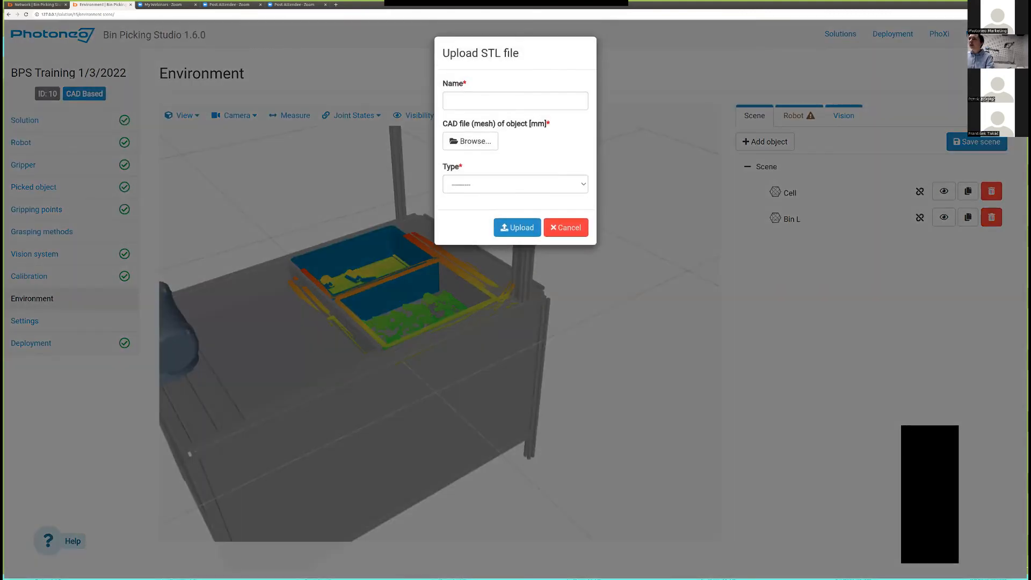
{"action": "left_click", "coordinate": [470, 142]}
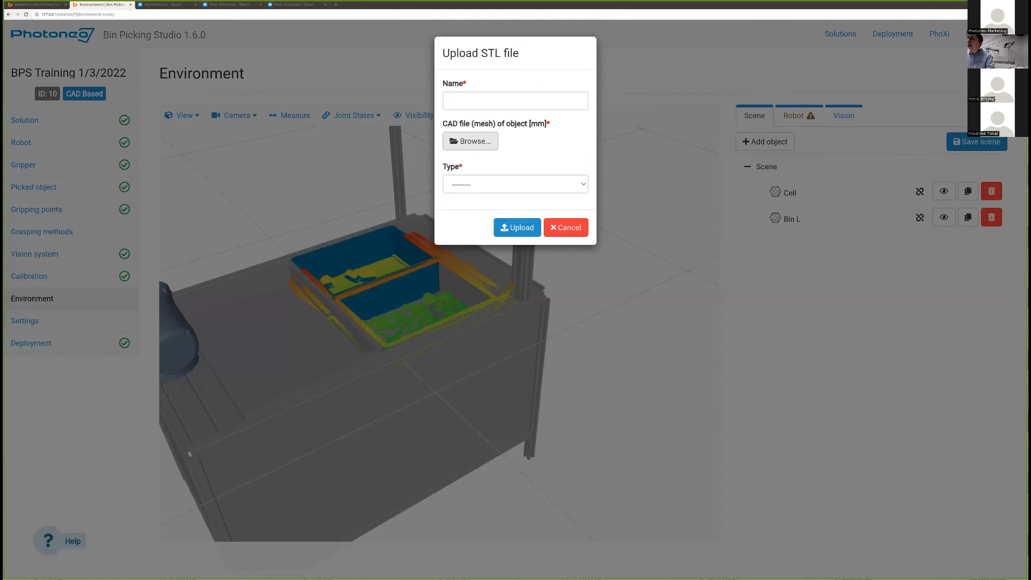
{"action": "key", "text": "Return"}
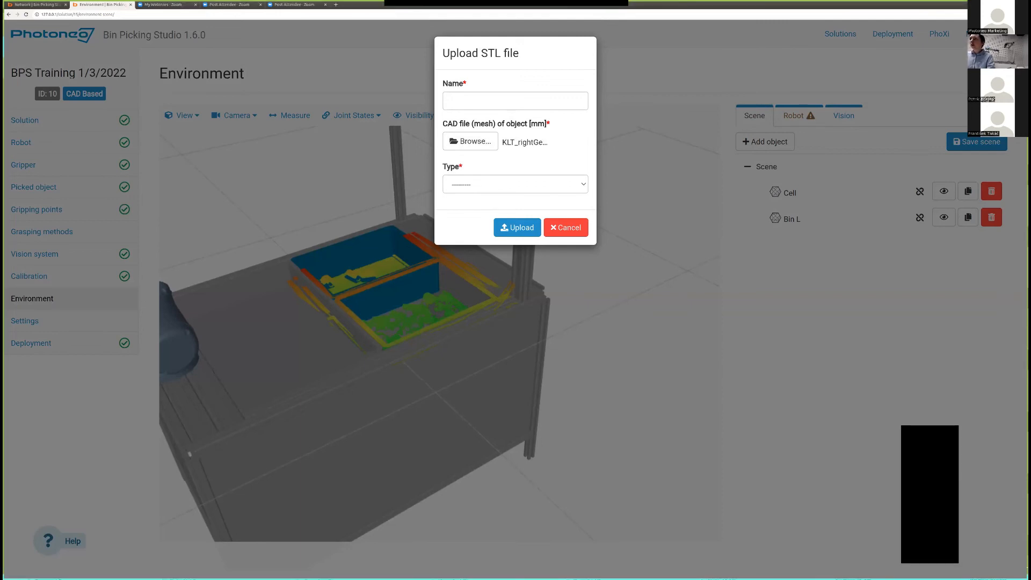
{"action": "left_click", "coordinate": [516, 101]}
{"action": "type", "text": "Bin"}
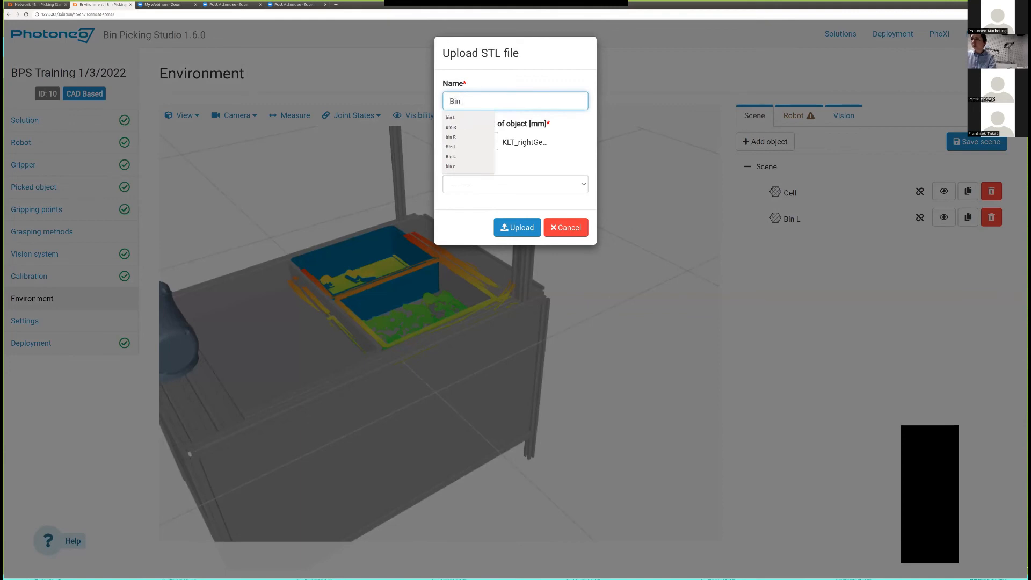
{"action": "type", "text": " R"}
{"action": "key", "text": "Down"}
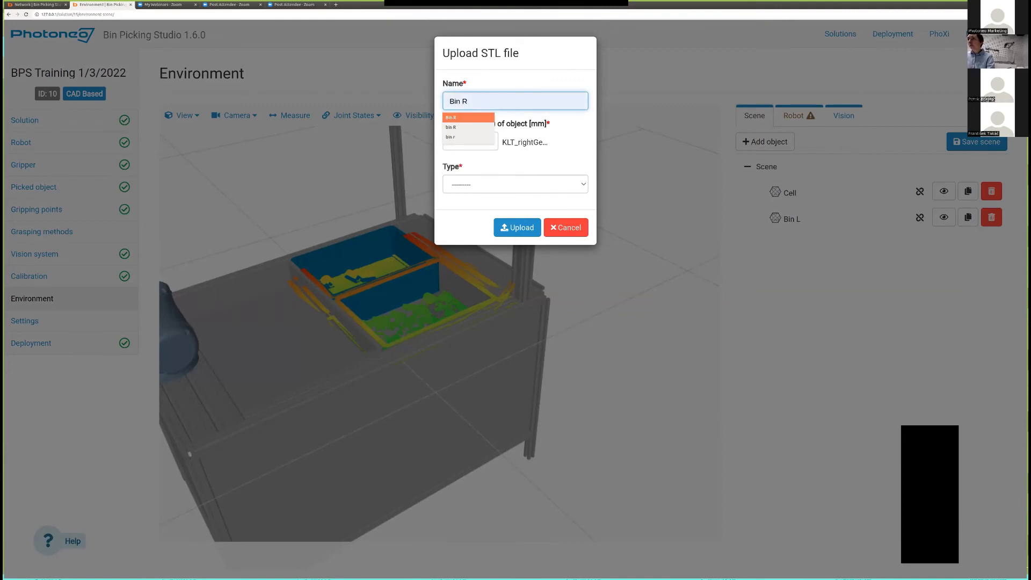
{"action": "key", "text": "Return"}
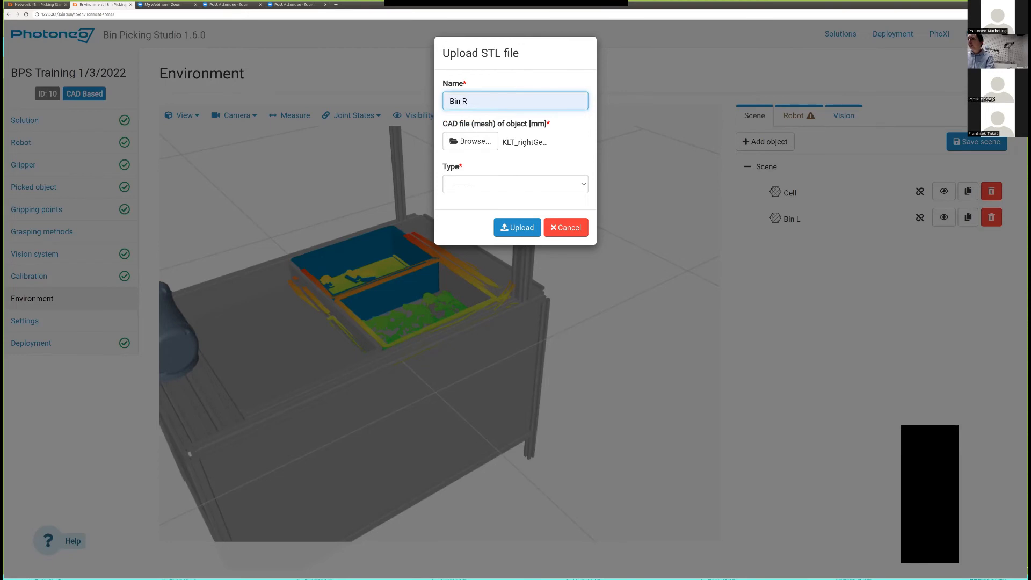
{"action": "left_click", "coordinate": [515, 184]}
{"action": "key", "text": "Return"}
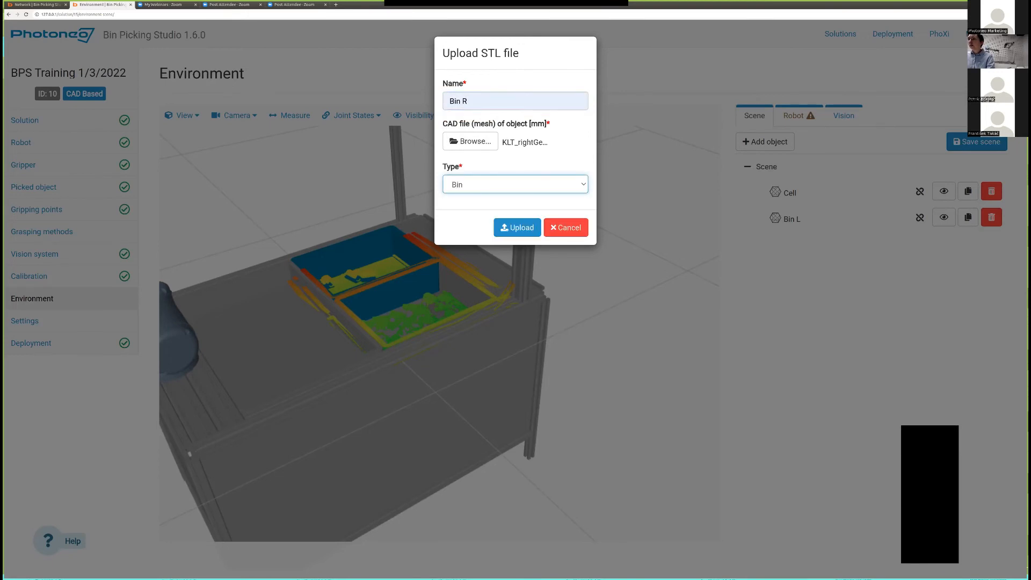
{"action": "left_click", "coordinate": [517, 228]}
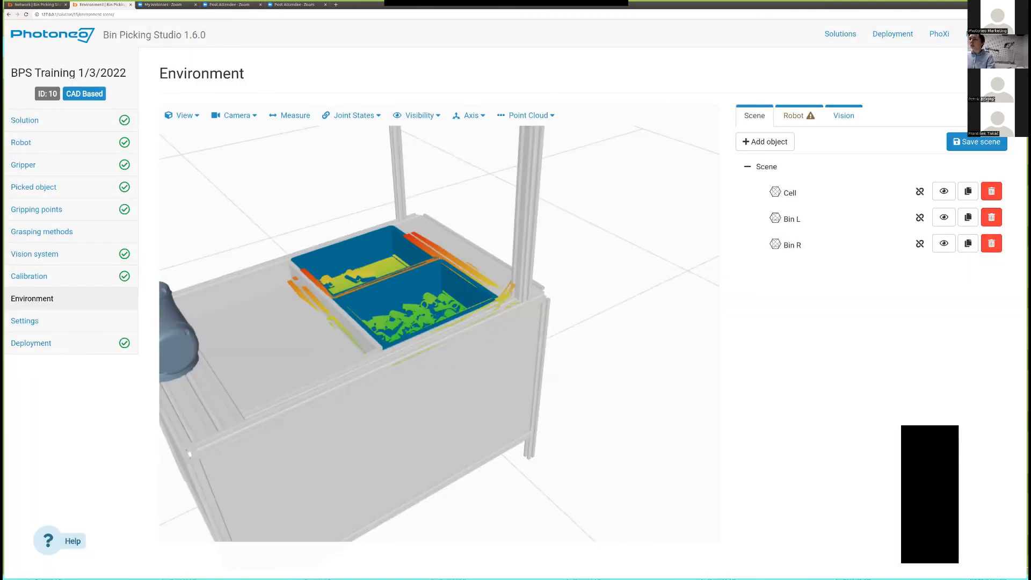
Check the fit of both bin models against the point cloud and select Bin R to open its object settings.
{"action": "left_click_drag", "start_coordinate": [559, 258], "coordinate": [553, 325]}
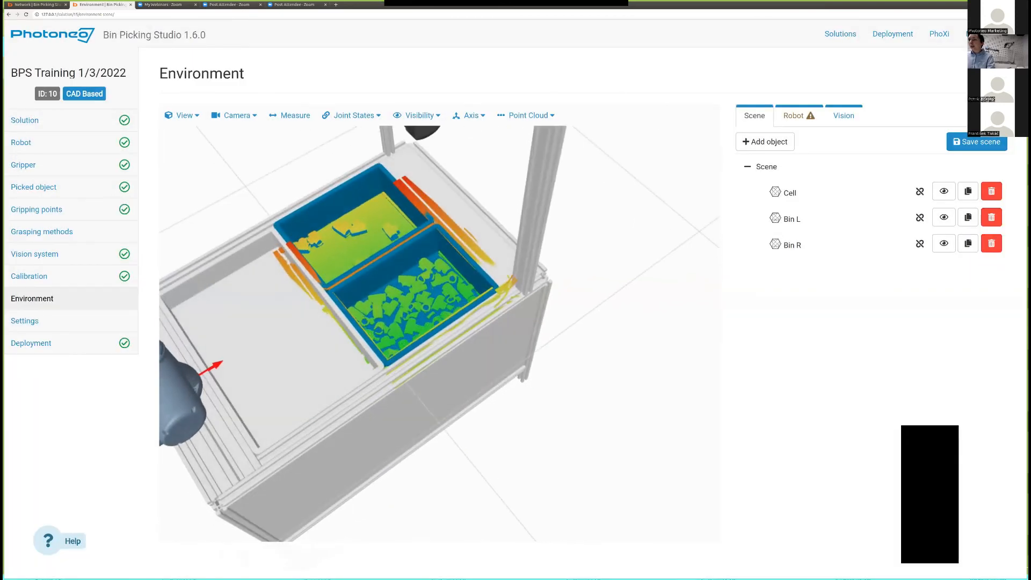
{"action": "scroll", "coordinate": [424, 311], "scroll_direction": "down", "scroll_amount": 2}
{"action": "scroll", "coordinate": [440, 334], "scroll_direction": "up", "scroll_amount": 10}
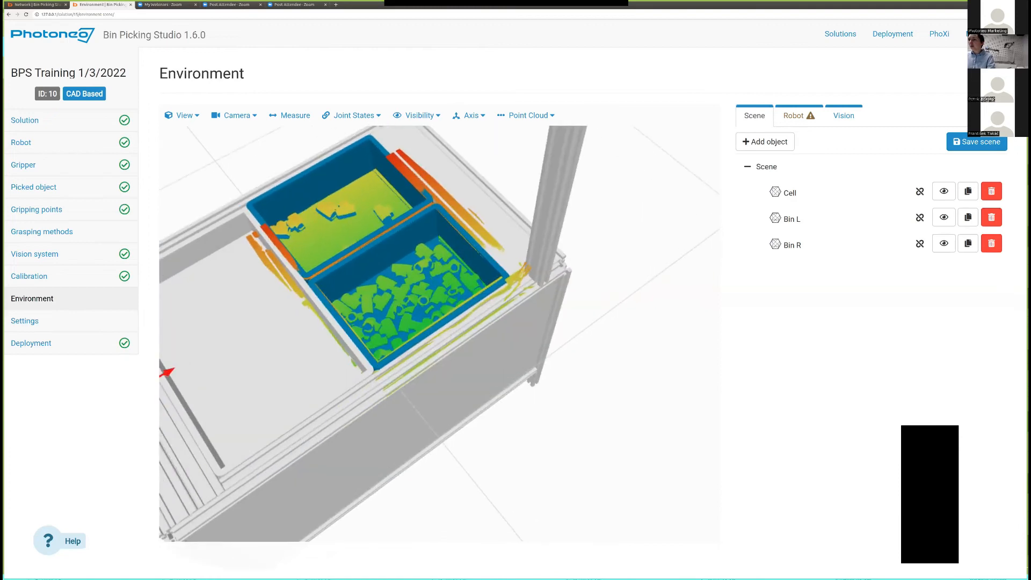
{"action": "left_click_drag", "start_coordinate": [439, 334], "coordinate": [437, 293]}
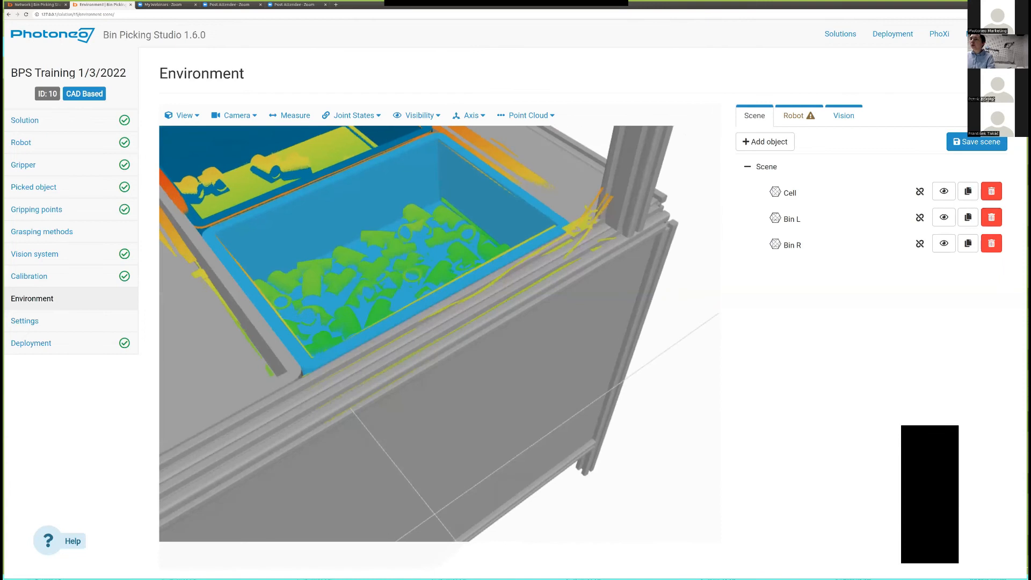
{"action": "left_click", "coordinate": [437, 293]}
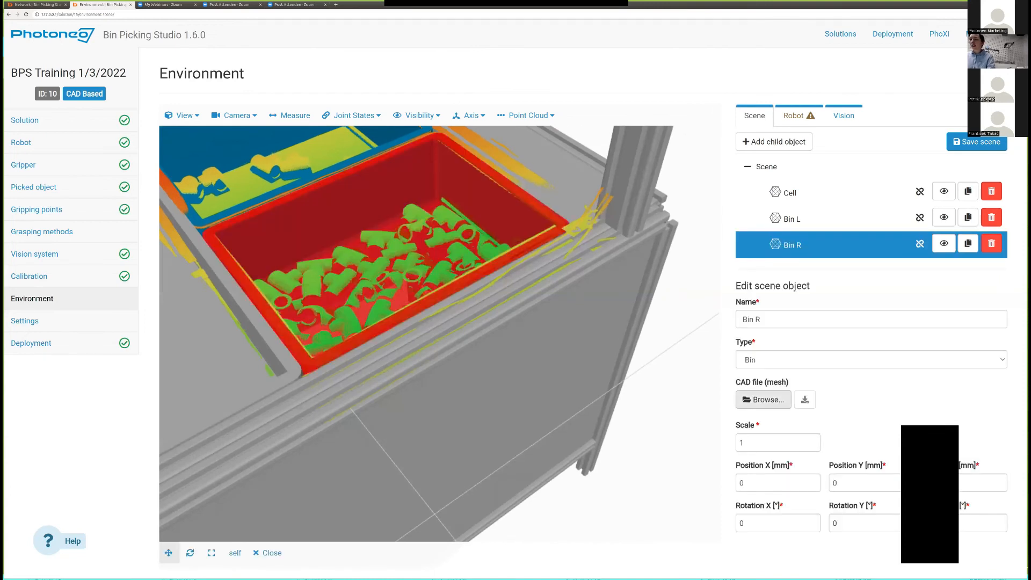
Hide all robot links and the gripper base in the 3D scene to expose the axes of Bin R.
{"action": "scroll", "coordinate": [438, 293], "scroll_direction": "up", "scroll_amount": 2}
{"action": "scroll", "coordinate": [438, 293], "scroll_direction": "down", "scroll_amount": 5}
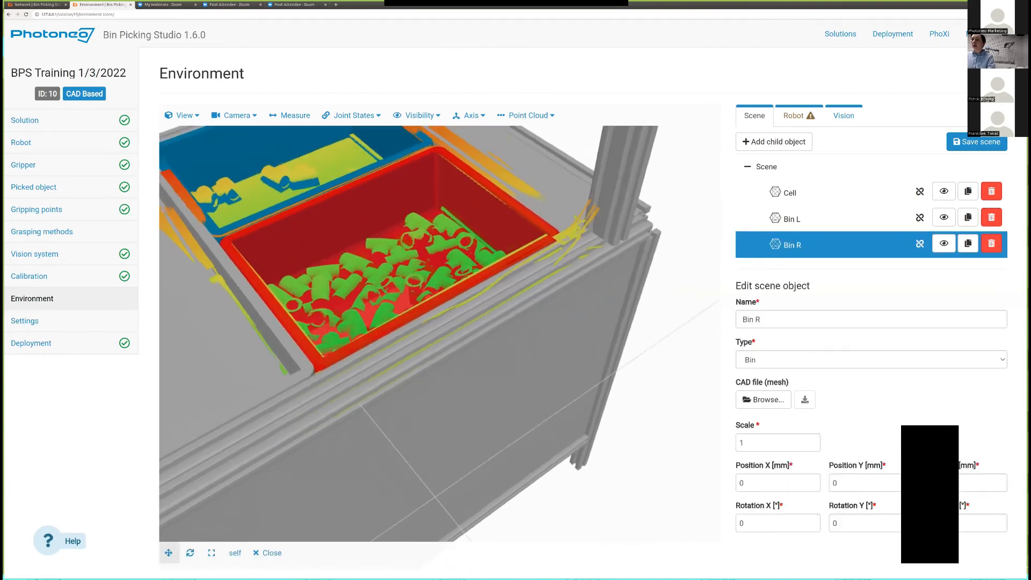
{"action": "scroll", "coordinate": [437, 294], "scroll_direction": "down", "scroll_amount": 2}
{"action": "left_click_drag", "start_coordinate": [437, 294], "coordinate": [552, 337]}
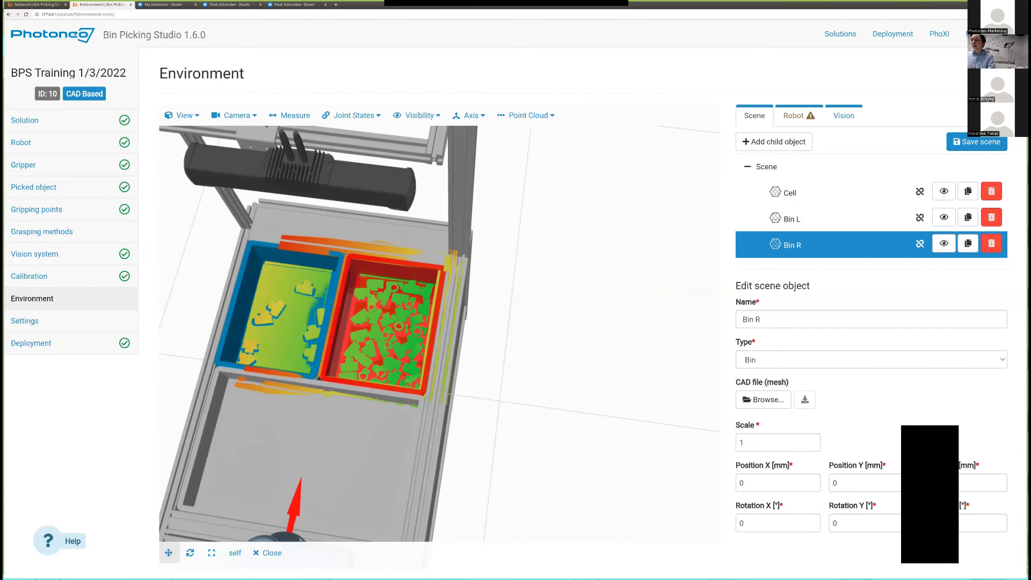
{"action": "scroll", "coordinate": [440, 333], "scroll_direction": "down", "scroll_amount": 5}
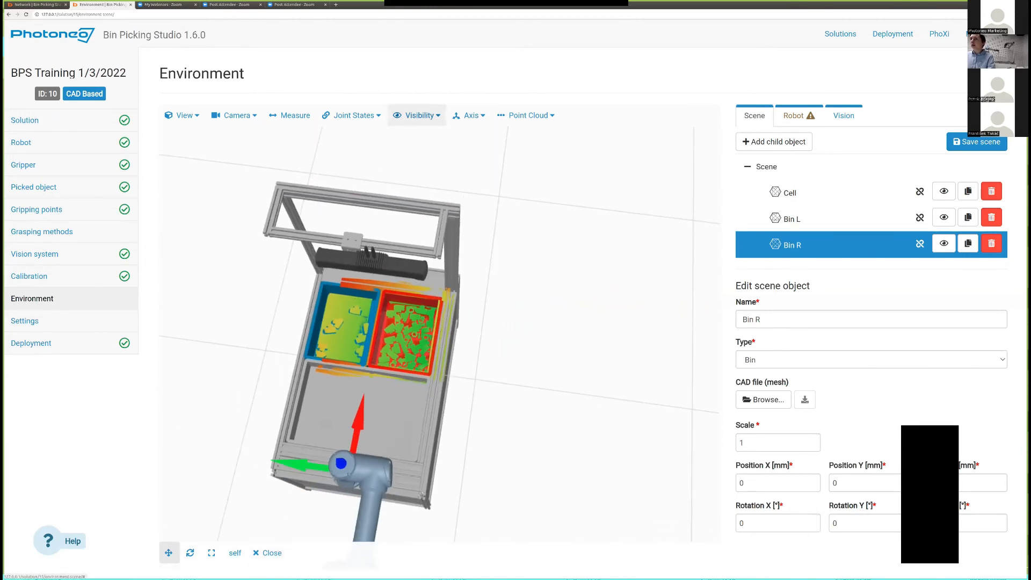
{"action": "left_click", "coordinate": [417, 115]}
{"action": "left_click", "coordinate": [417, 115]}
{"action": "left_click", "coordinate": [417, 115]}
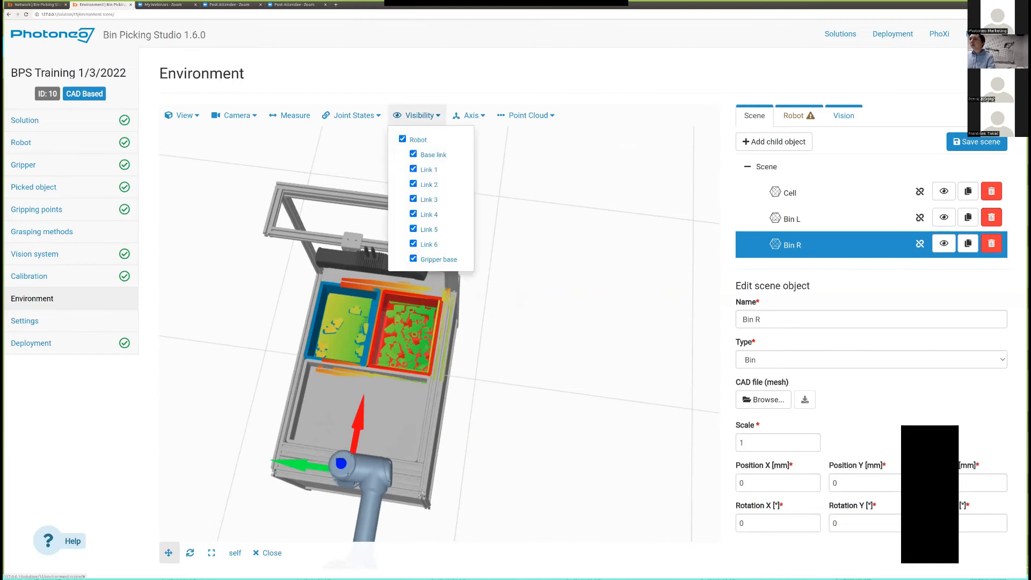
{"action": "left_click", "coordinate": [402, 140]}
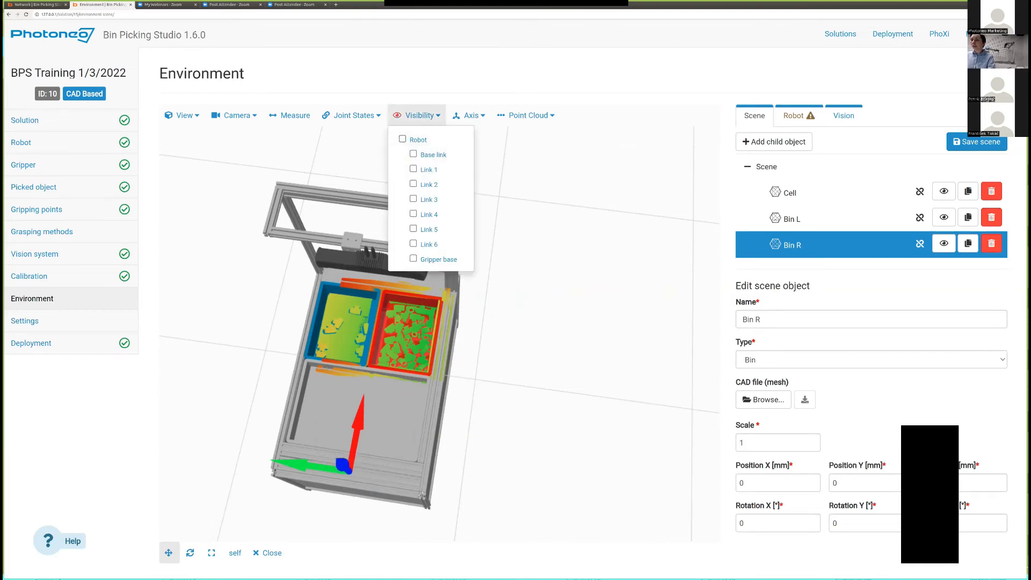
Shift Bin R along Y to 6.4 mm and lower it slightly along Z to match the point cloud.
{"action": "left_click_drag", "start_coordinate": [293, 464], "coordinate": [290, 463]}
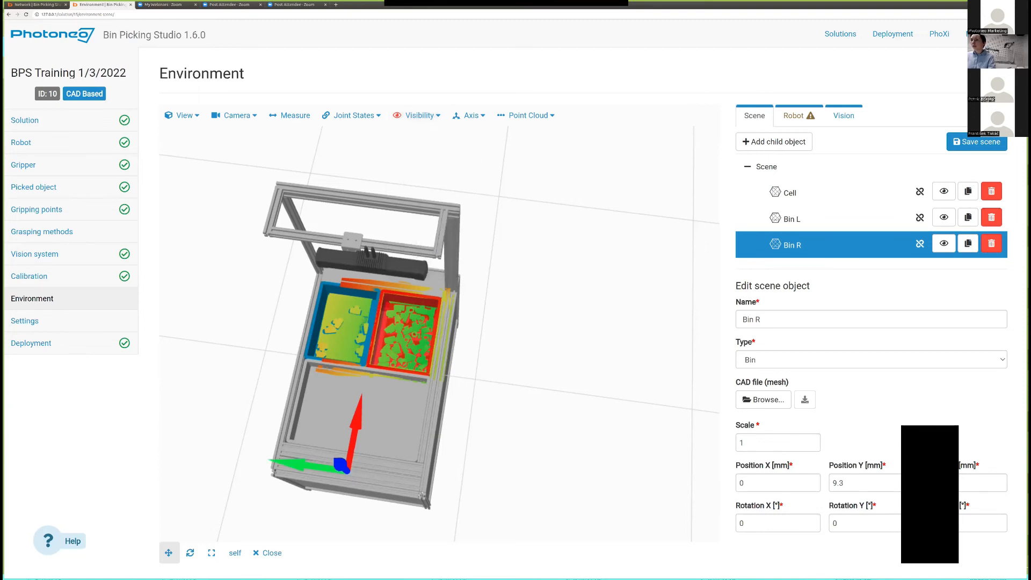
{"action": "scroll", "coordinate": [440, 339], "scroll_direction": "up", "scroll_amount": 5}
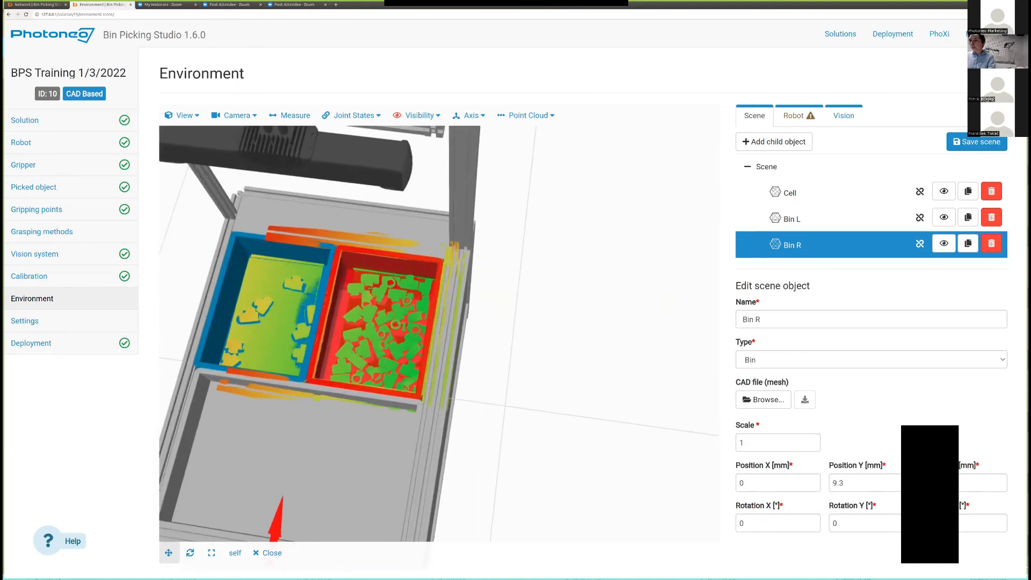
{"action": "scroll", "coordinate": [386, 322], "scroll_direction": "up", "scroll_amount": 5}
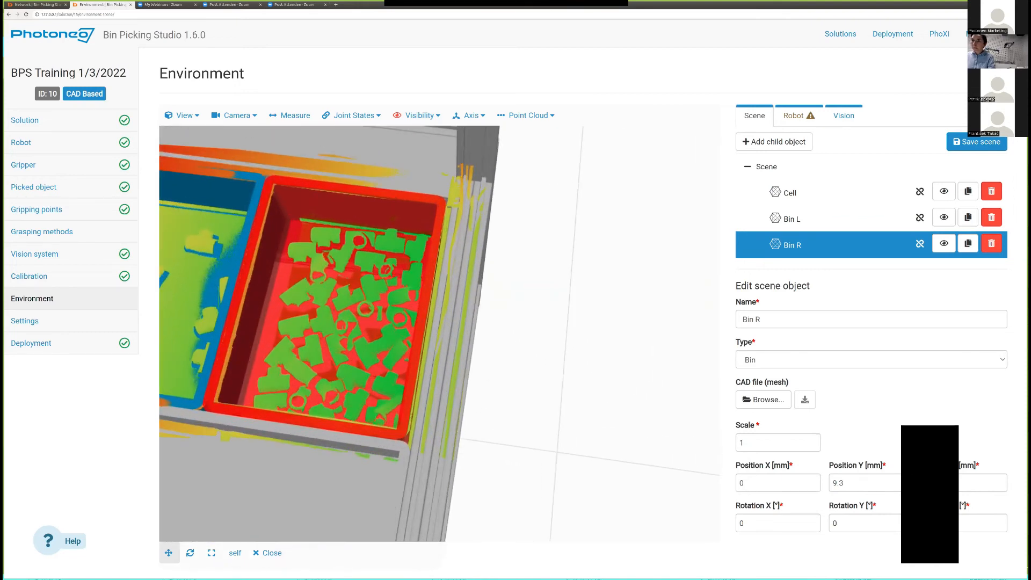
{"action": "scroll", "coordinate": [440, 333], "scroll_direction": "down", "scroll_amount": 7}
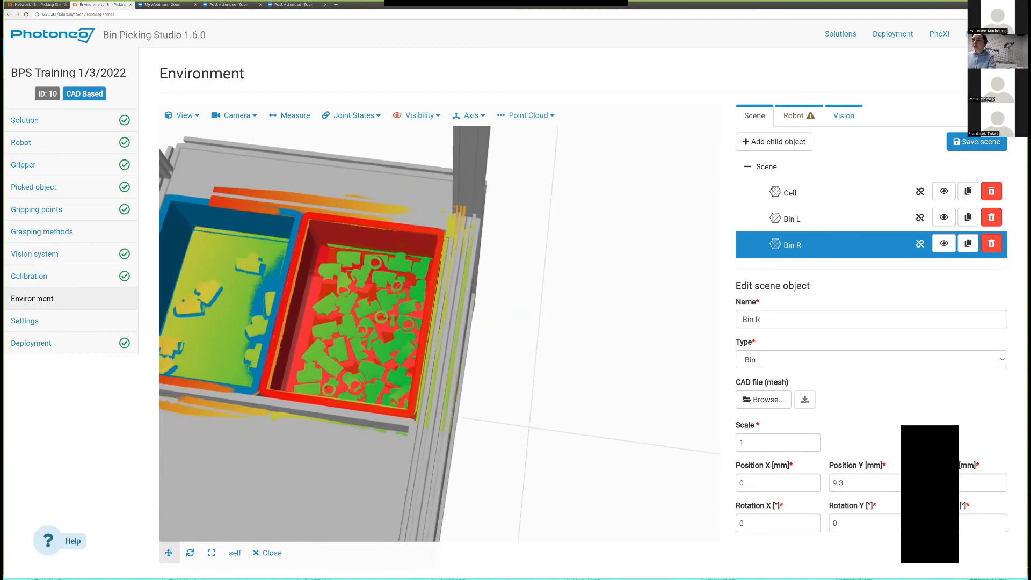
{"action": "middle_click_drag", "start_coordinate": [349, 376], "coordinate": [458, 282]}
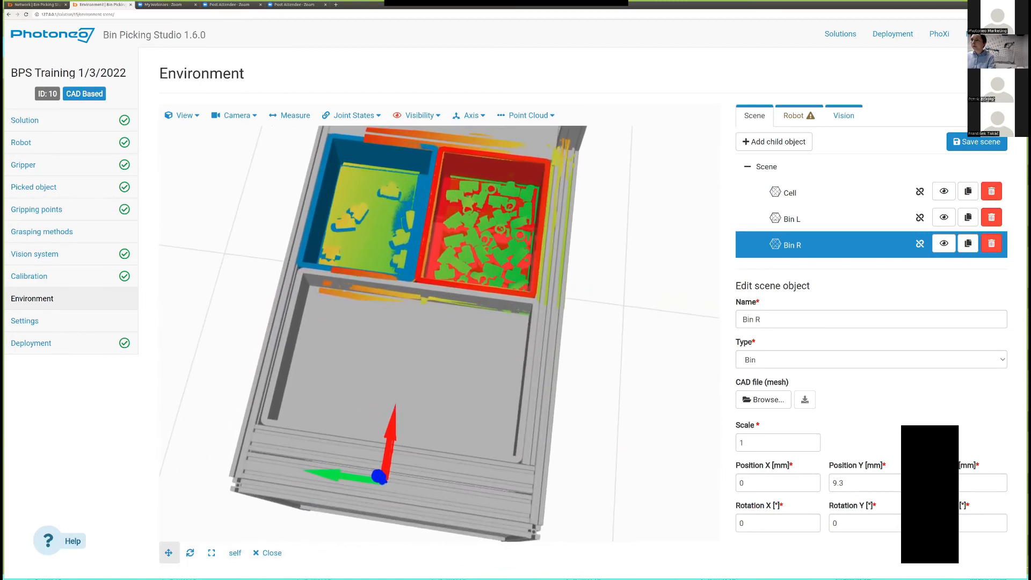
{"action": "left_click_drag", "start_coordinate": [343, 477], "coordinate": [346, 476]}
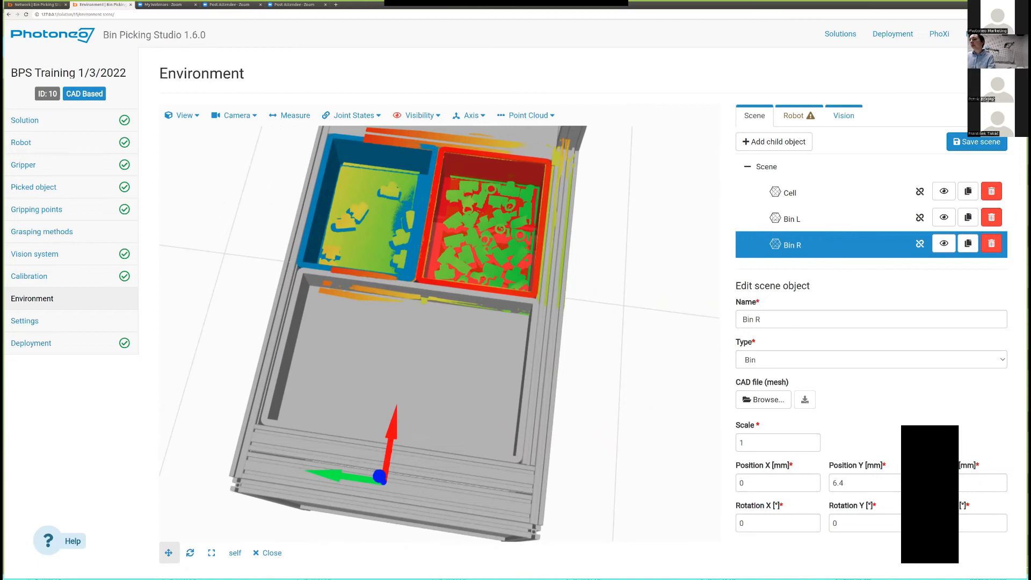
{"action": "left_click_drag", "start_coordinate": [537, 424], "coordinate": [384, 306]}
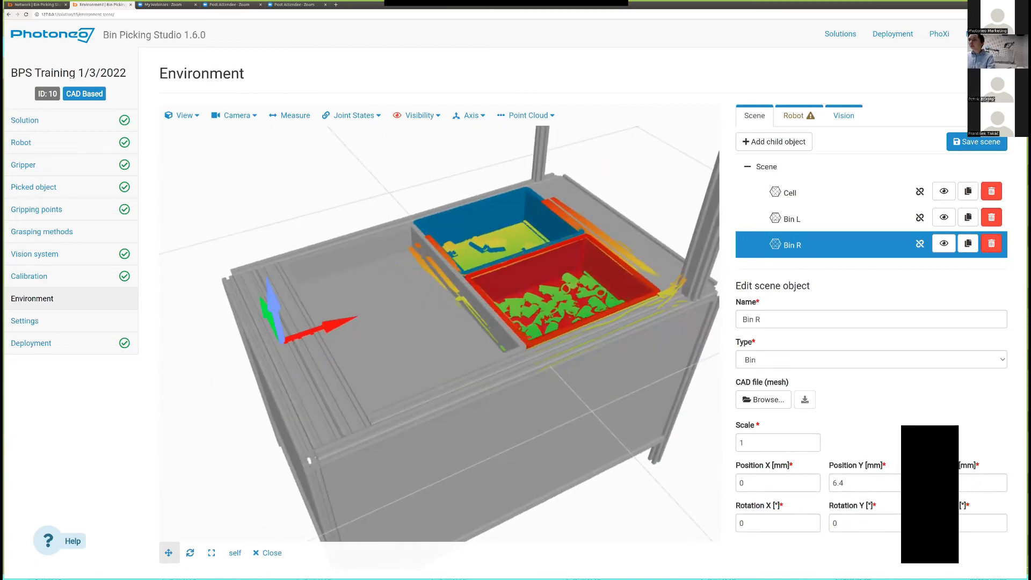
{"action": "left_click_drag", "start_coordinate": [273, 305], "coordinate": [274, 307]}
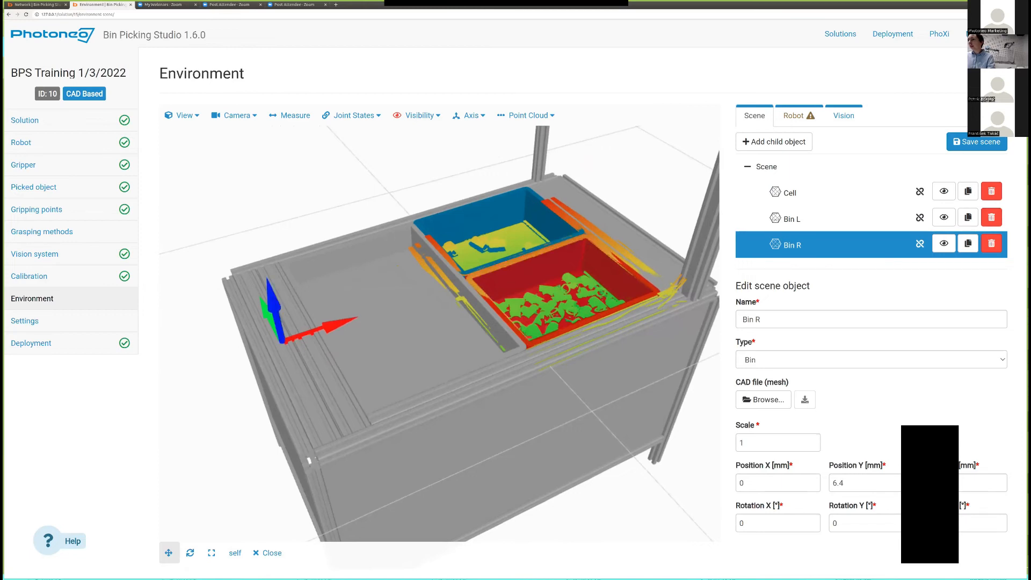
Display the coordinate axes of all robot links, gripper base and tool point, and examine their directions relative to the bins.
{"action": "left_click", "coordinate": [467, 115]}
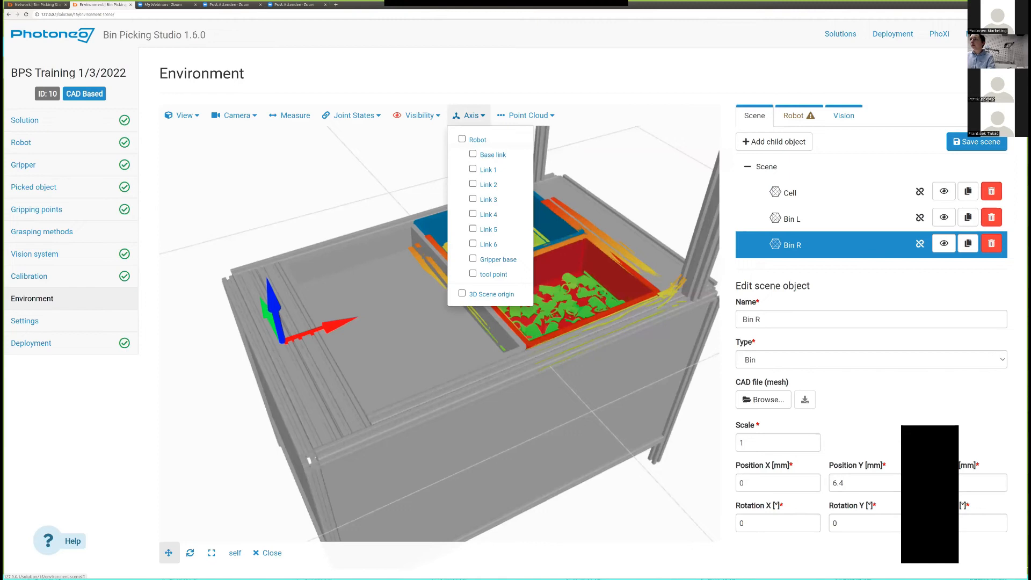
{"action": "left_click", "coordinate": [475, 140]}
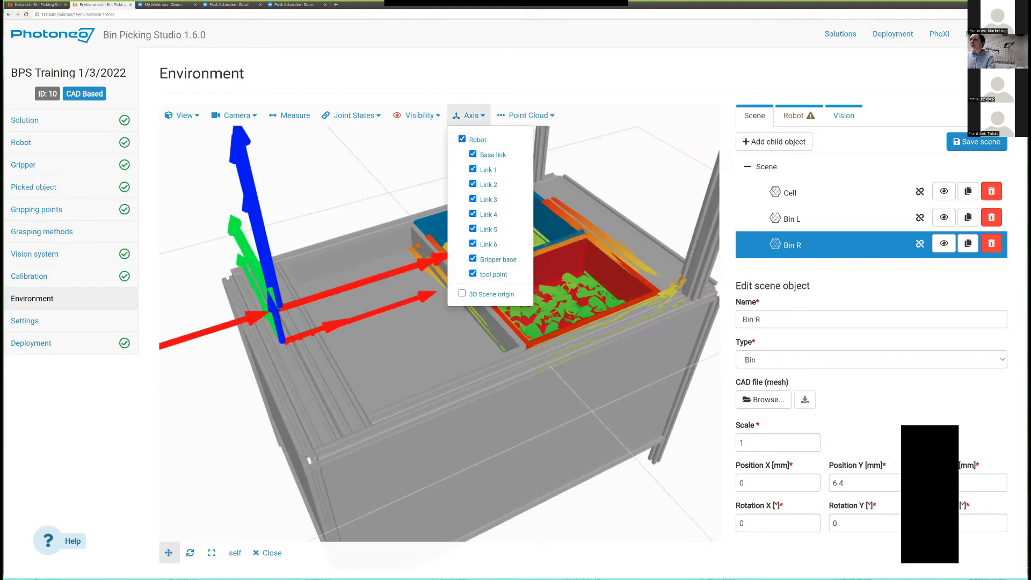
{"action": "left_click", "coordinate": [397, 360]}
{"action": "left_click_drag", "start_coordinate": [398, 360], "coordinate": [320, 376]}
{"action": "scroll", "coordinate": [299, 336], "scroll_direction": "down", "scroll_amount": 2}
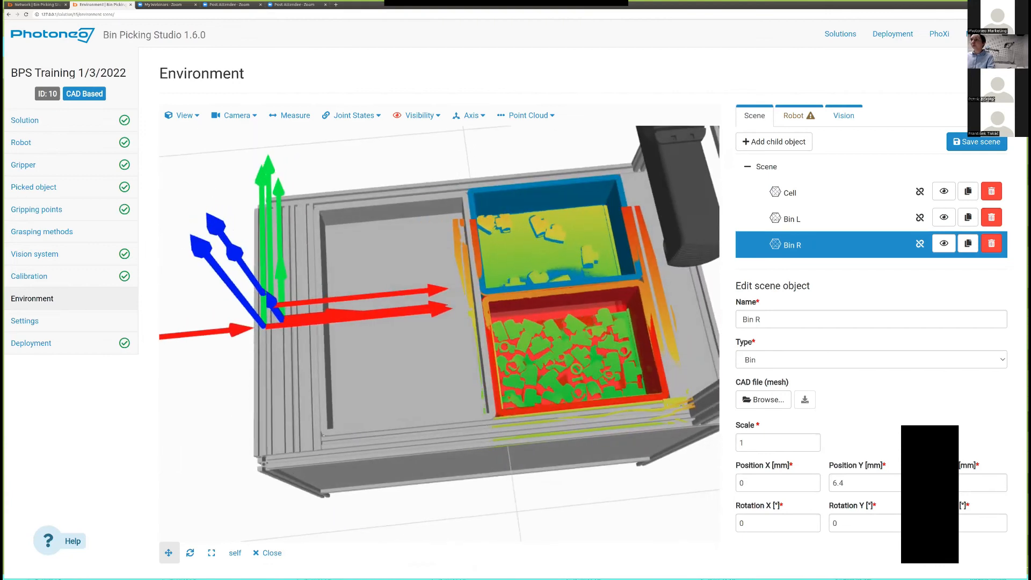
{"action": "scroll", "coordinate": [320, 376], "scroll_direction": "up", "scroll_amount": 4}
{"action": "scroll", "coordinate": [320, 376], "scroll_direction": "down", "scroll_amount": 3}
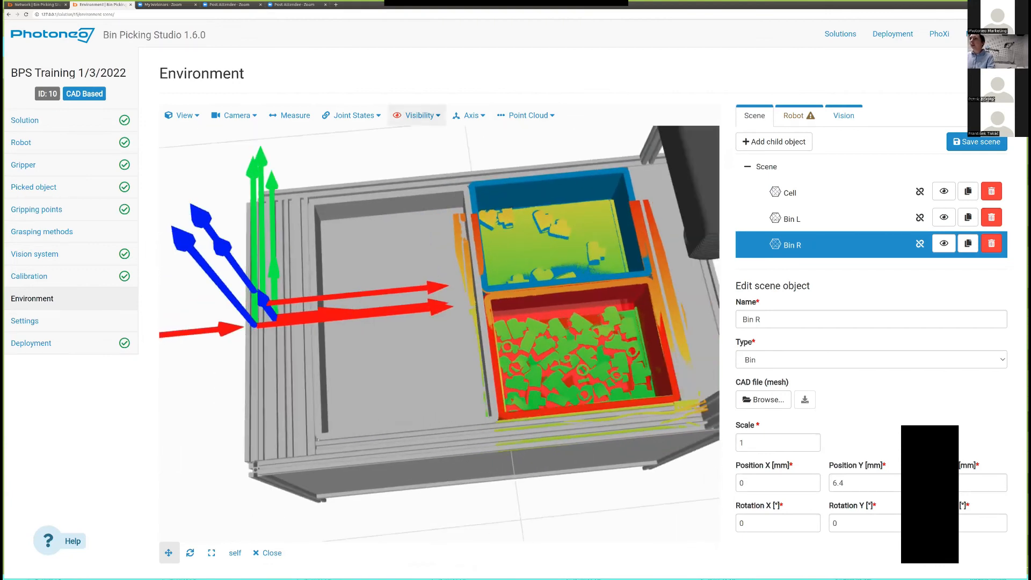
Make the whole robot with all its links and the gripper base visible again.
{"action": "left_click", "coordinate": [417, 115]}
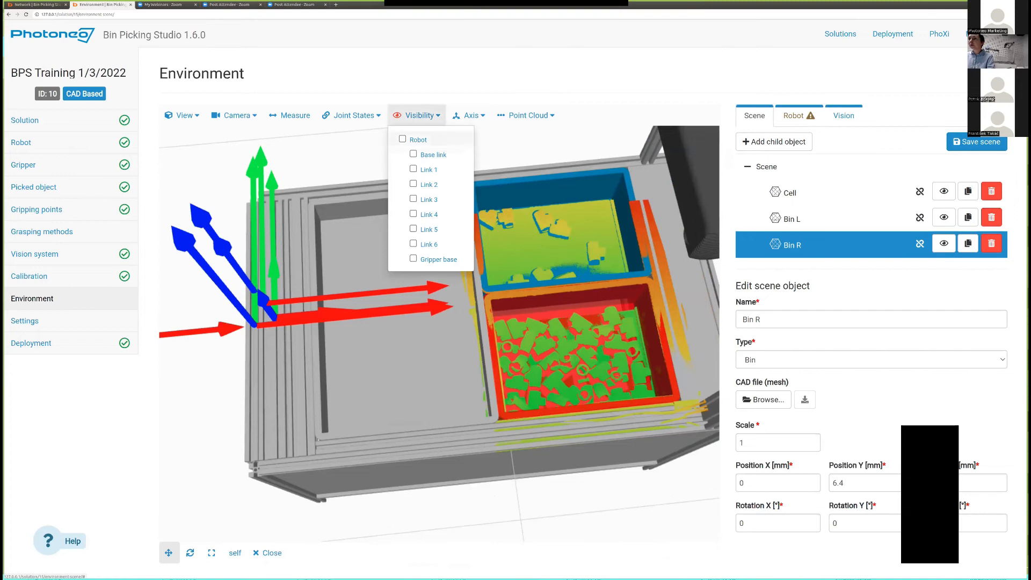
{"action": "left_click", "coordinate": [403, 140]}
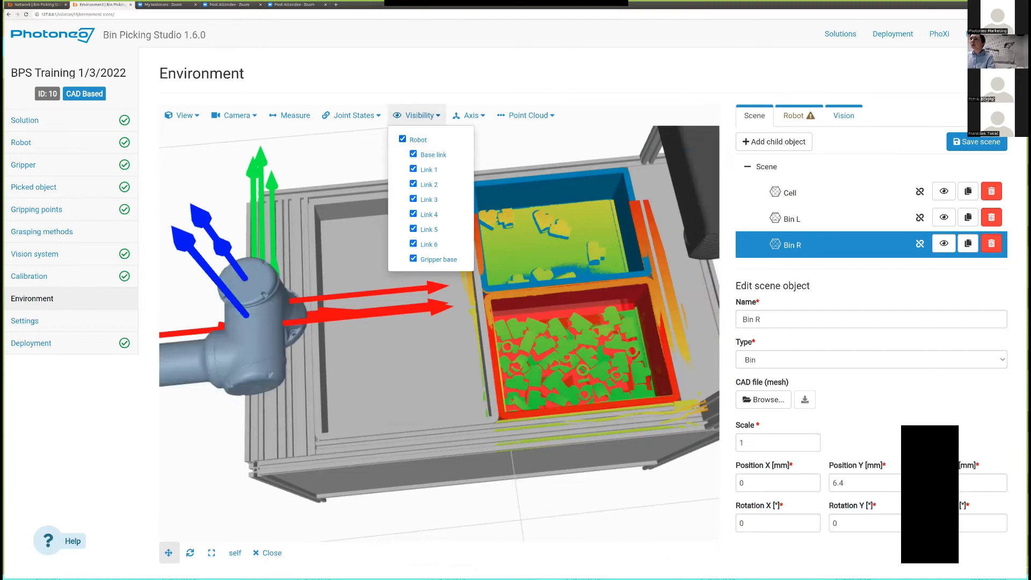
{"action": "left_click", "coordinate": [417, 114]}
Set Bin R's rotation about the Y axis to 1°.
{"action": "scroll", "coordinate": [400, 413], "scroll_direction": "up", "scroll_amount": 3}
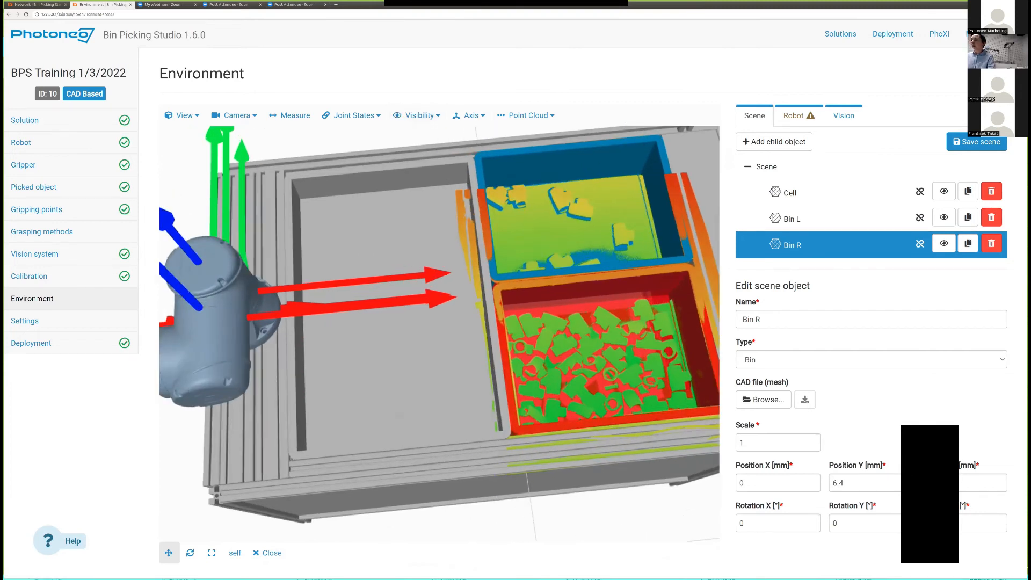
{"action": "scroll", "coordinate": [439, 327], "scroll_direction": "down", "scroll_amount": 3}
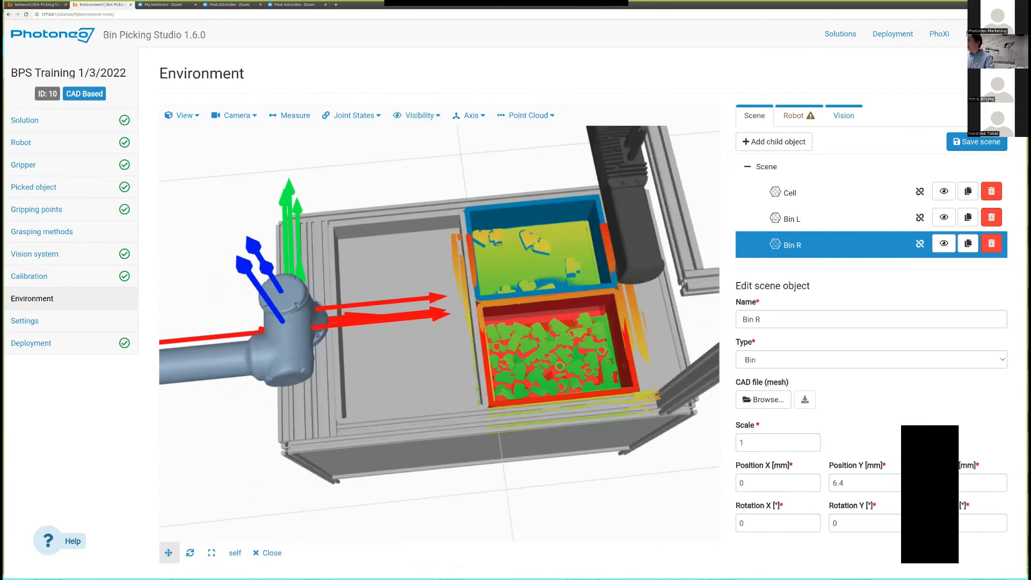
{"action": "left_click_drag", "start_coordinate": [439, 344], "coordinate": [439, 319]}
{"action": "scroll", "coordinate": [438, 320], "scroll_direction": "up", "scroll_amount": 5}
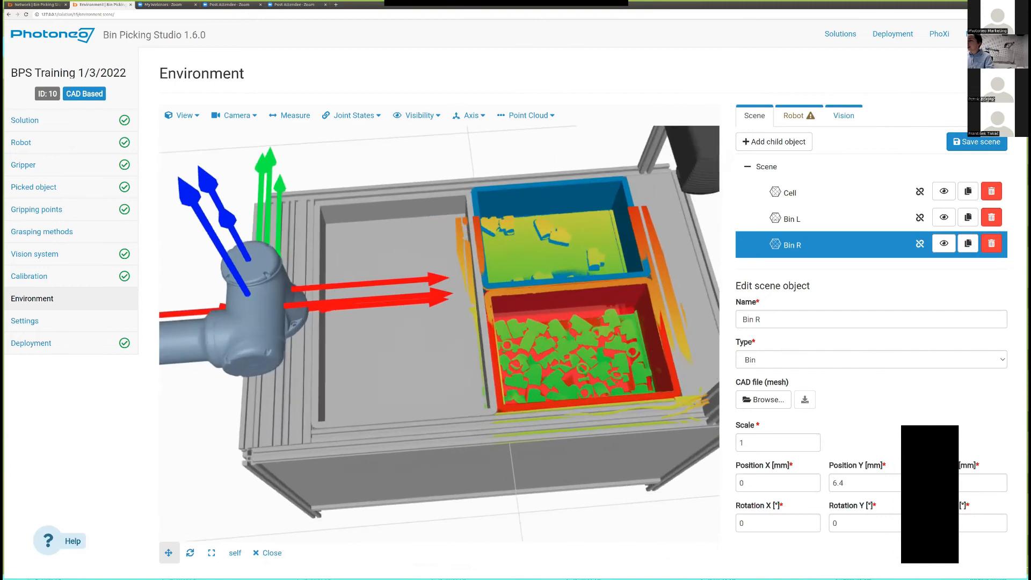
{"action": "right_click_drag", "start_coordinate": [439, 320], "coordinate": [331, 293]}
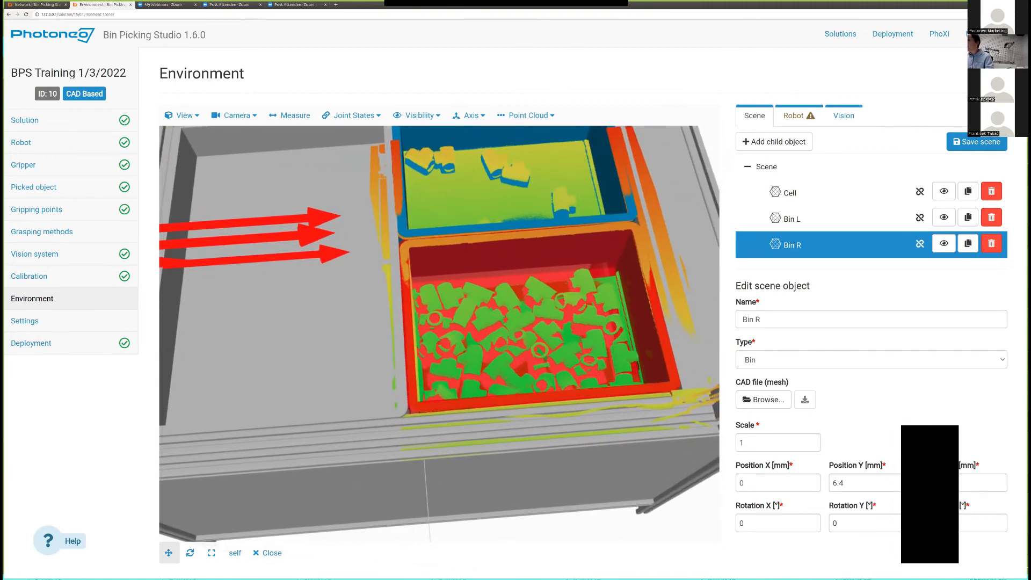
{"action": "double_click", "coordinate": [837, 523]}
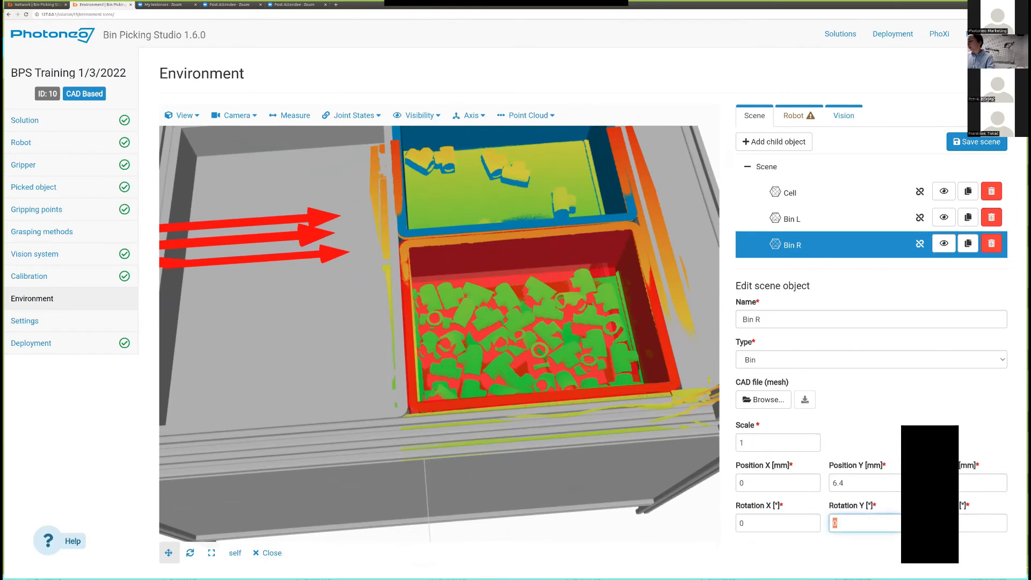
{"action": "type", "text": "1"}
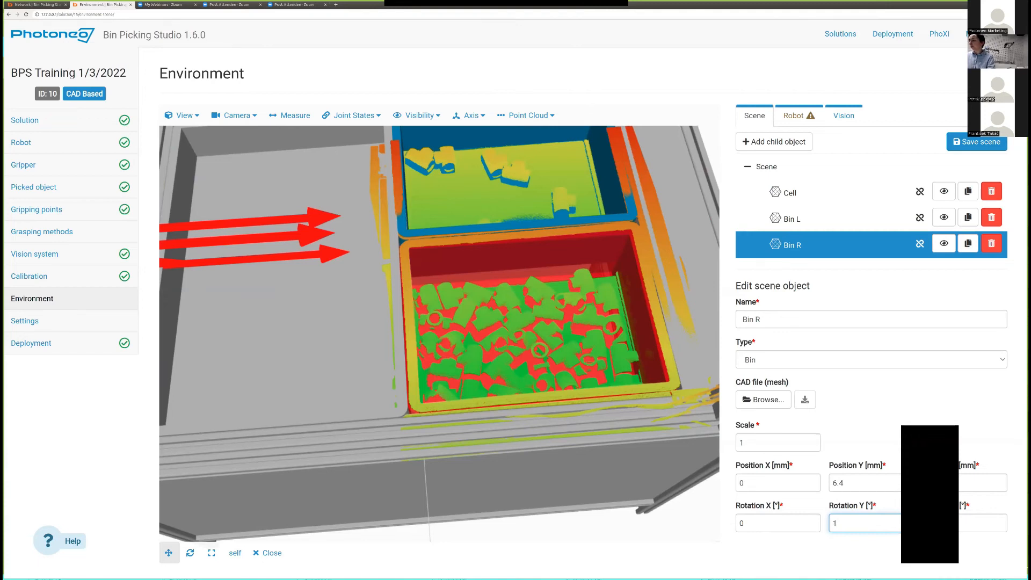
Examine the rotated Bin R against the point cloud, the cell and the robot from several angles.
{"action": "left_click", "coordinate": [439, 334]}
{"action": "scroll", "coordinate": [439, 333], "scroll_direction": "up", "scroll_amount": 2}
{"action": "scroll", "coordinate": [439, 334], "scroll_direction": "down", "scroll_amount": 5}
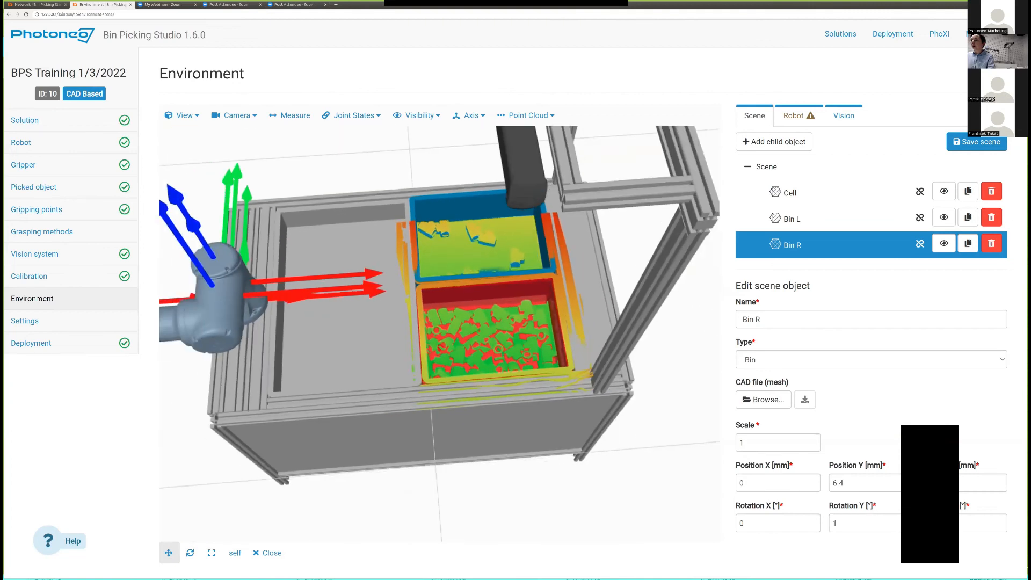
{"action": "scroll", "coordinate": [439, 333], "scroll_direction": "down", "scroll_amount": 1}
{"action": "left_click_drag", "start_coordinate": [440, 334], "coordinate": [517, 312]}
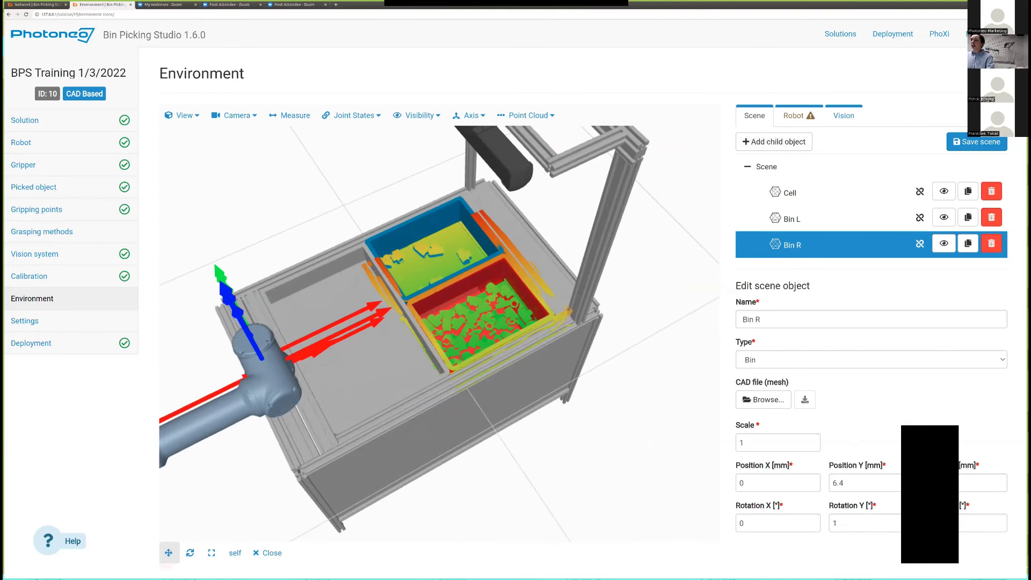
{"action": "scroll", "coordinate": [440, 333], "scroll_direction": "up", "scroll_amount": 2}
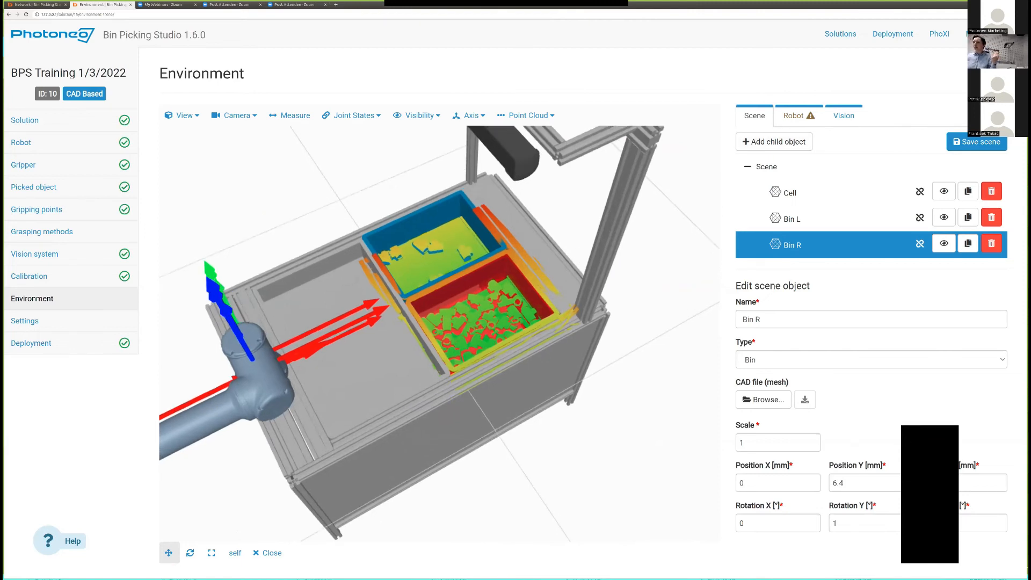
{"action": "scroll", "coordinate": [439, 334], "scroll_direction": "down", "scroll_amount": 7}
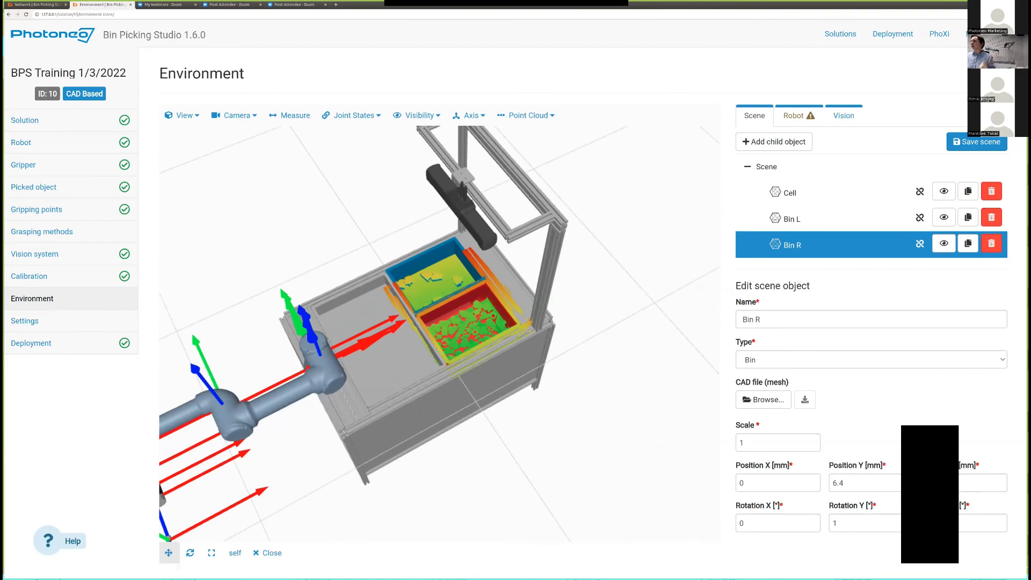
{"action": "left_click_drag", "start_coordinate": [439, 334], "coordinate": [419, 329]}
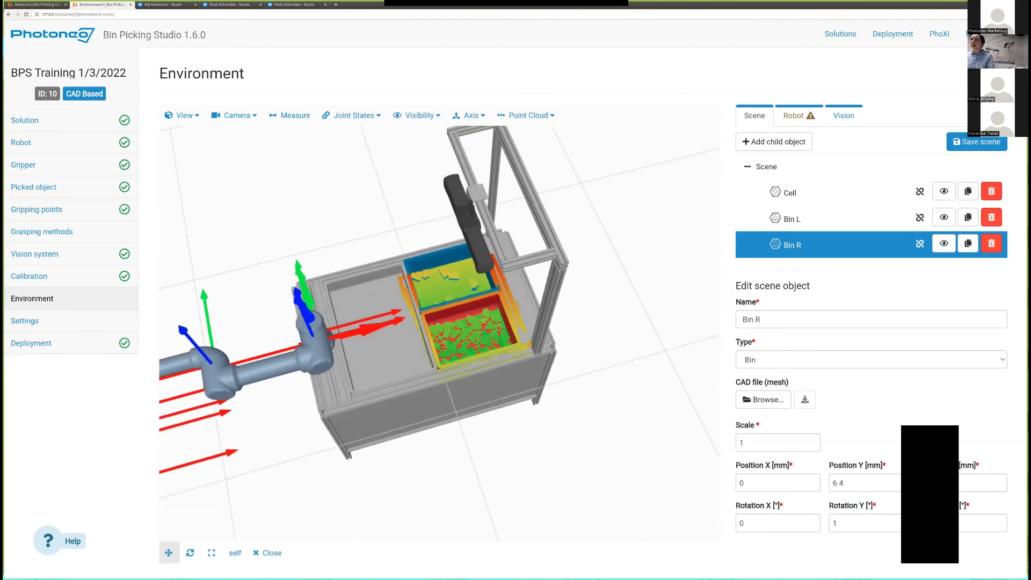
{"action": "left_click", "coordinate": [352, 115]}
{"action": "left_click", "coordinate": [352, 115]}
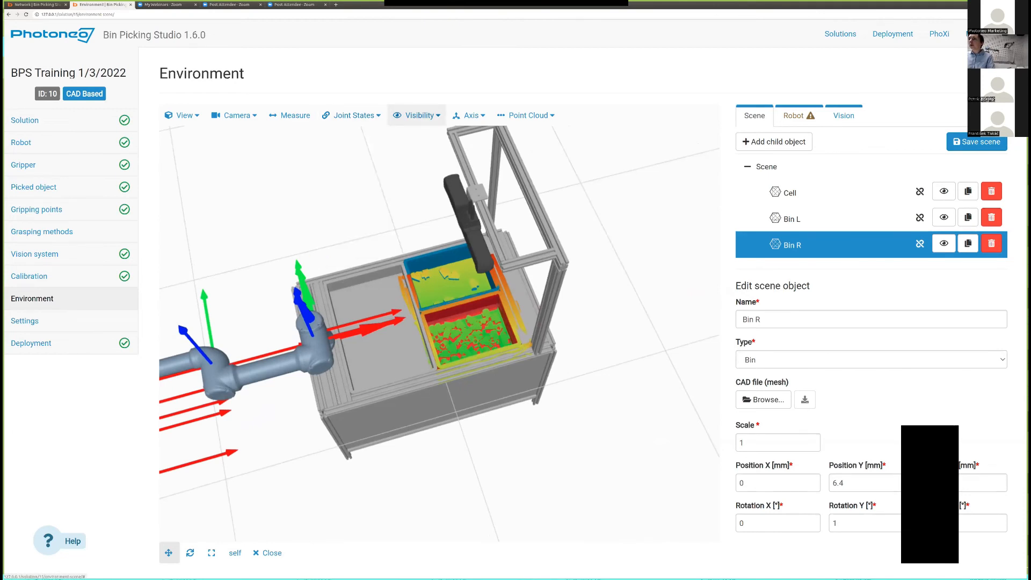
{"action": "left_click", "coordinate": [417, 115]}
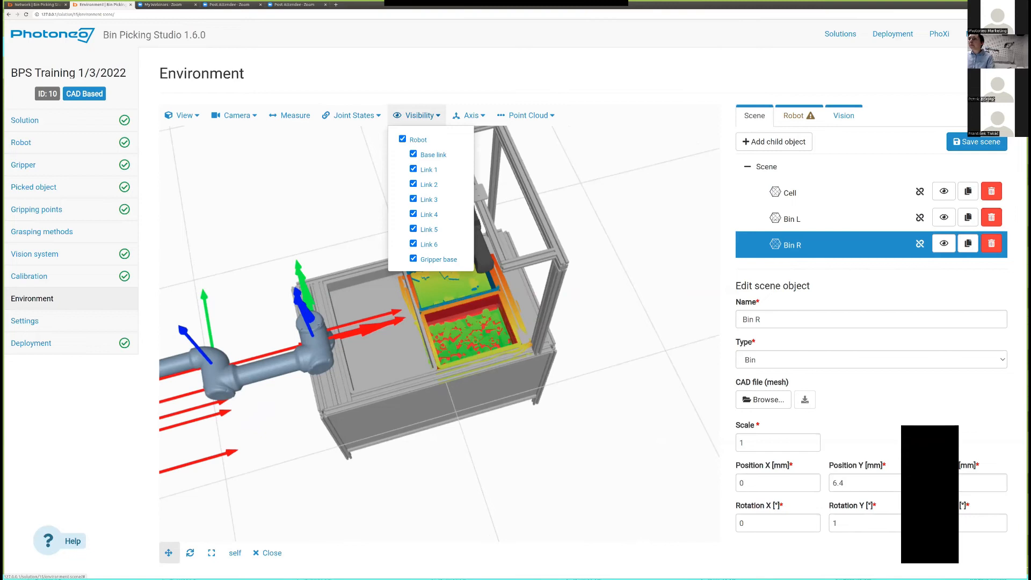
{"action": "left_click", "coordinate": [413, 258]}
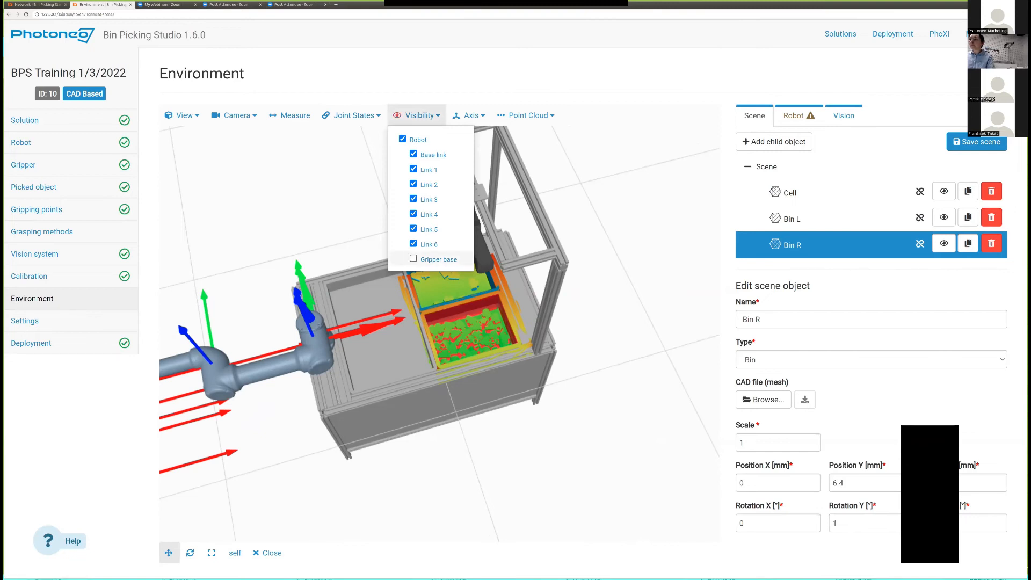
{"action": "left_click", "coordinate": [413, 258]}
Turn off the coordinate axes of all robot links, the gripper base and the tool point.
{"action": "left_click", "coordinate": [469, 115]}
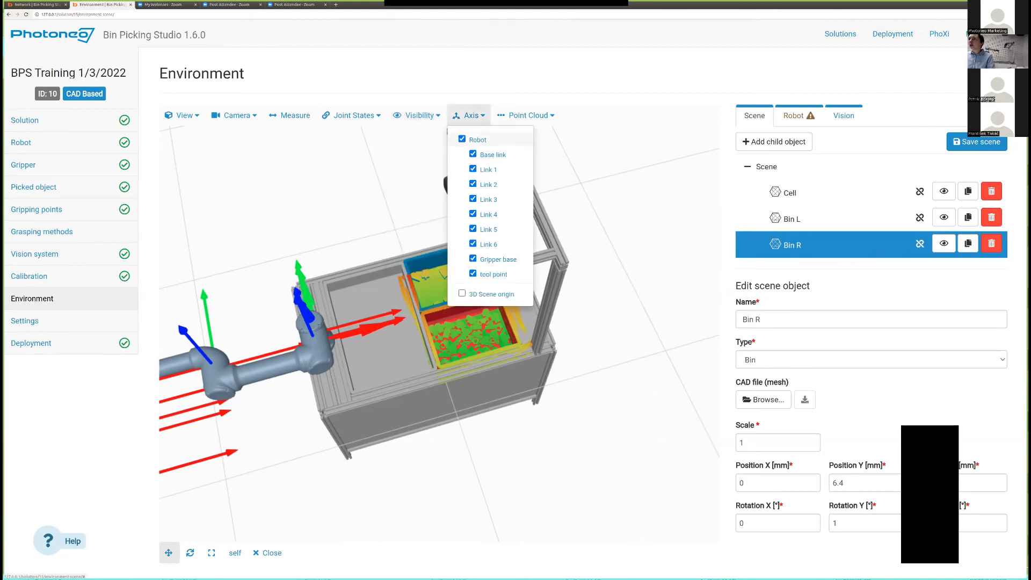
{"action": "left_click", "coordinate": [462, 139]}
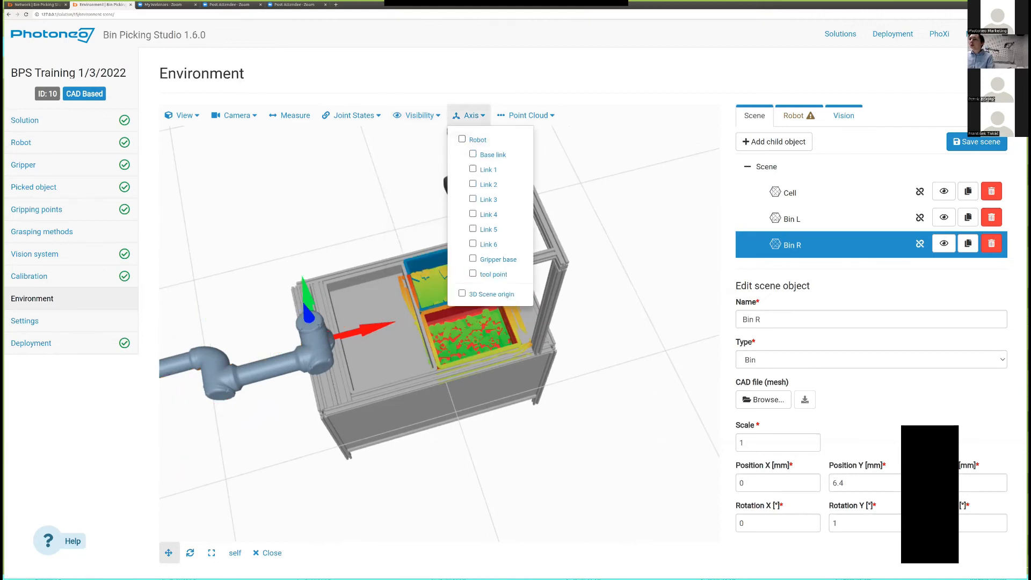
Examine the robot, the cell and both bins against the point cloud from several angles and distances.
{"action": "left_click", "coordinate": [469, 116]}
{"action": "left_click_drag", "start_coordinate": [430, 344], "coordinate": [475, 274]}
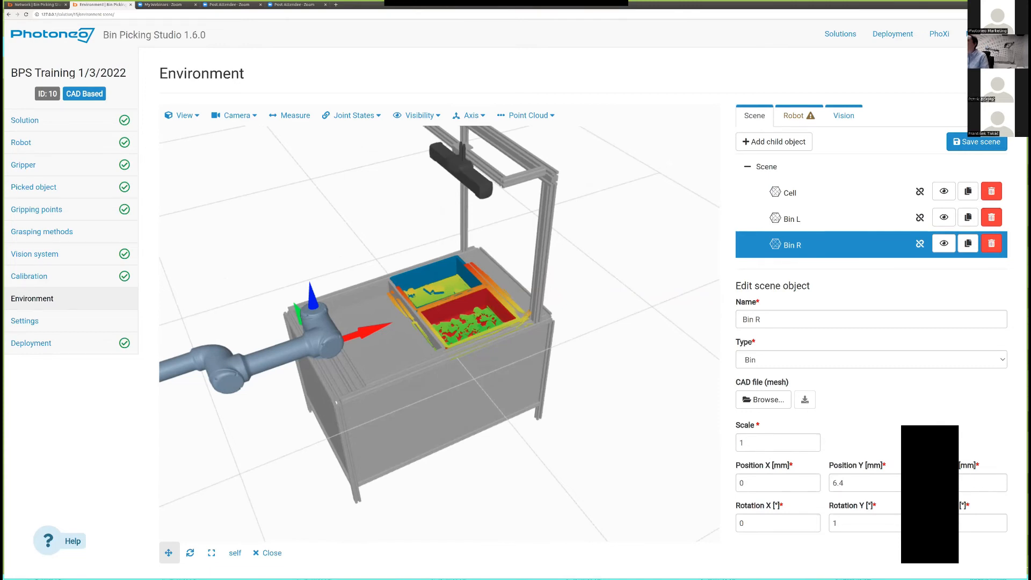
{"action": "left_click_drag", "start_coordinate": [440, 322], "coordinate": [431, 346]}
{"action": "scroll", "coordinate": [291, 304], "scroll_direction": "down", "scroll_amount": 5}
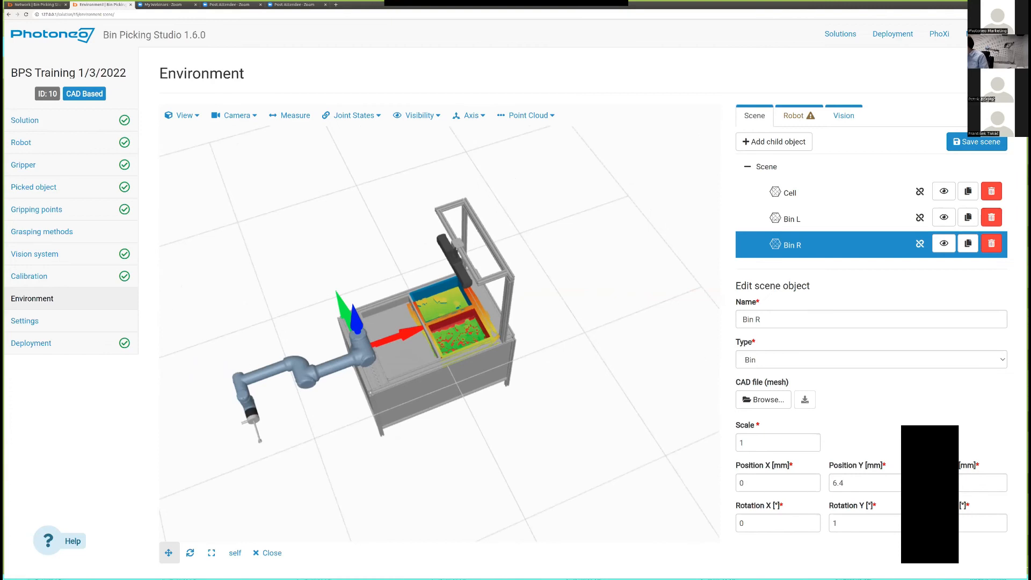
{"action": "left_click_drag", "start_coordinate": [291, 304], "coordinate": [308, 316]}
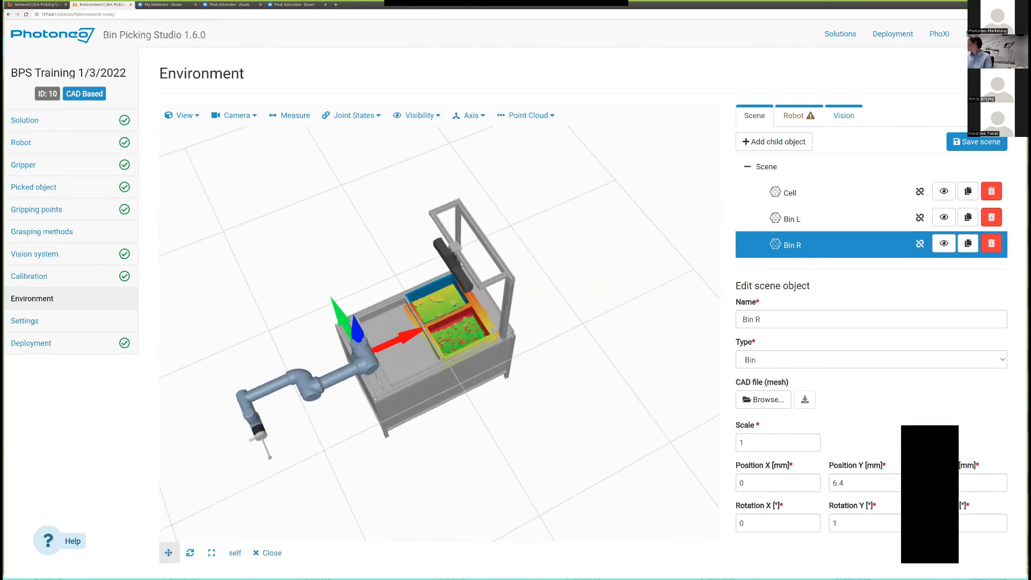
{"action": "scroll", "coordinate": [439, 334], "scroll_direction": "down", "scroll_amount": 2}
{"action": "scroll", "coordinate": [438, 343], "scroll_direction": "up", "scroll_amount": 4}
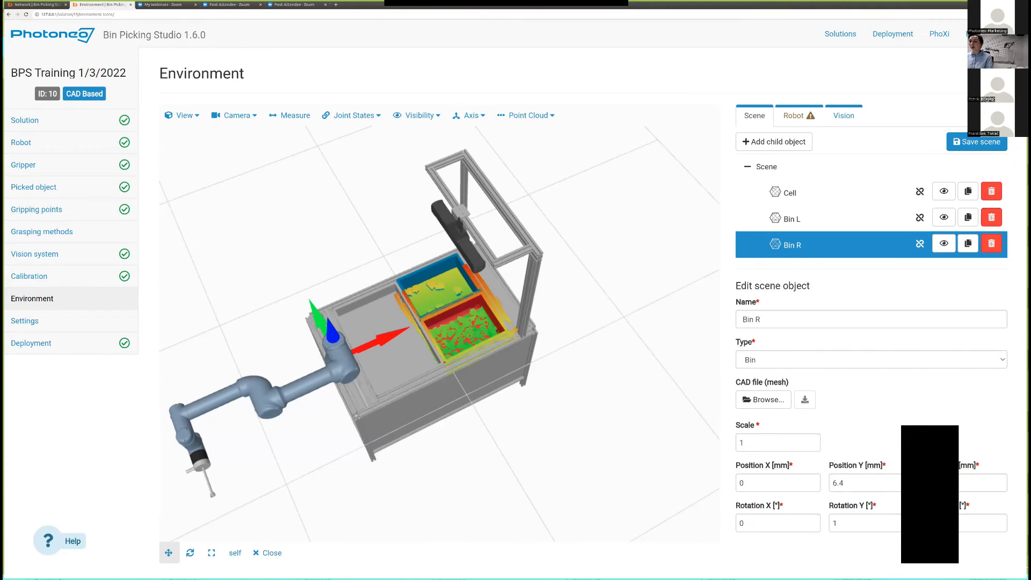
{"action": "scroll", "coordinate": [439, 334], "scroll_direction": "up", "scroll_amount": 6}
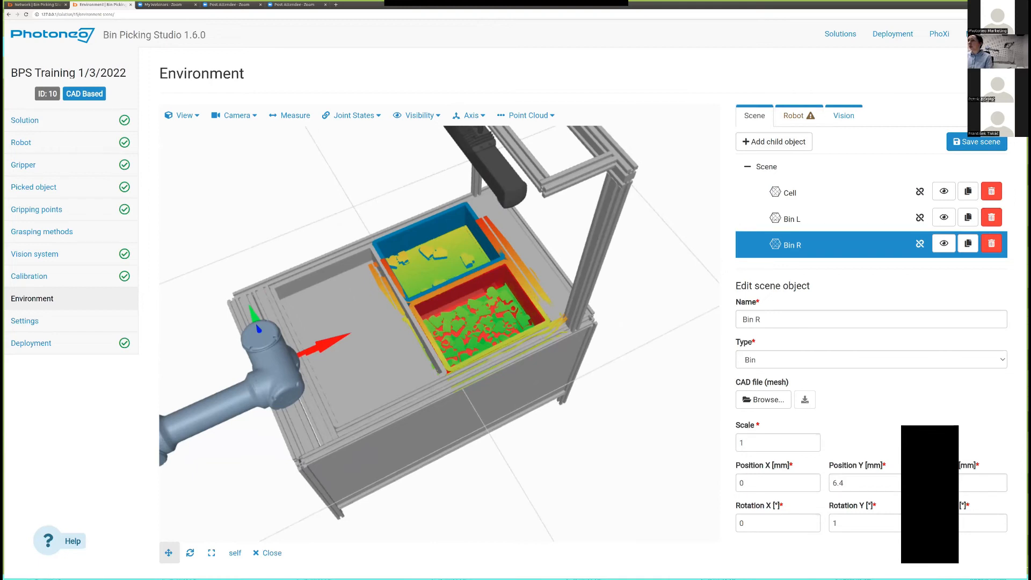
{"action": "scroll", "coordinate": [440, 334], "scroll_direction": "up", "scroll_amount": 3}
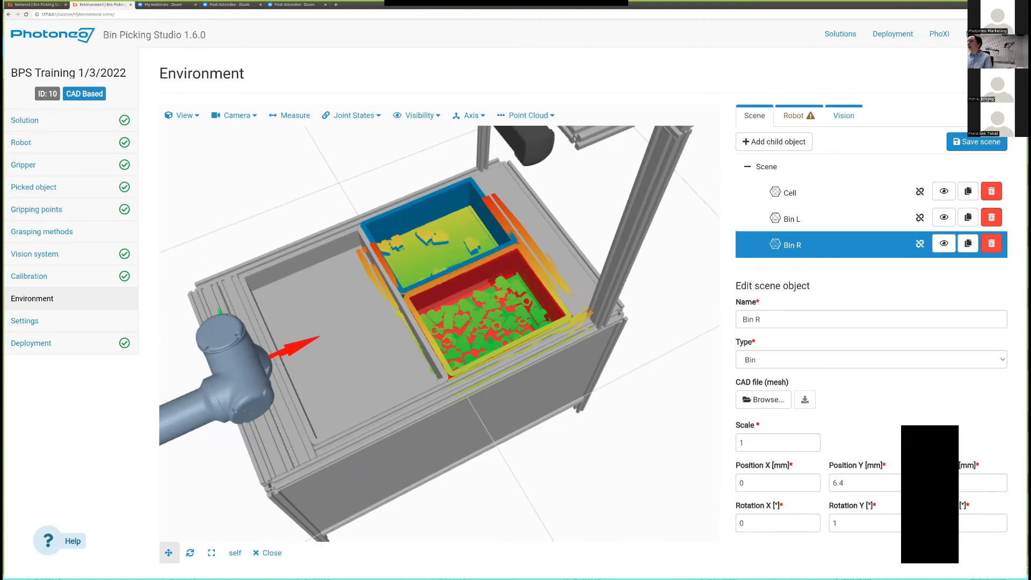
{"action": "scroll", "coordinate": [439, 334], "scroll_direction": "down", "scroll_amount": 5}
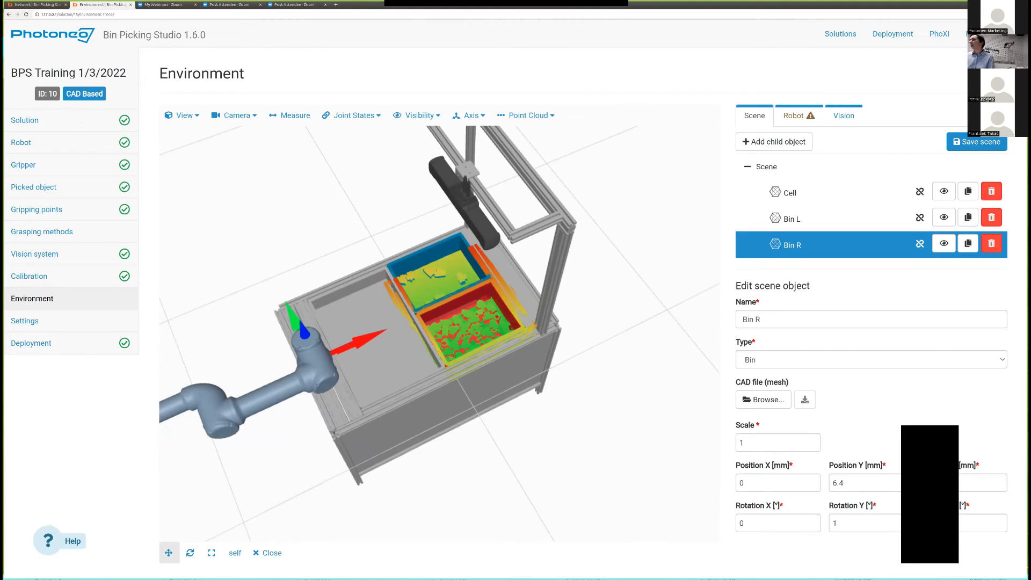
{"action": "left_click_drag", "start_coordinate": [538, 322], "coordinate": [530, 313]}
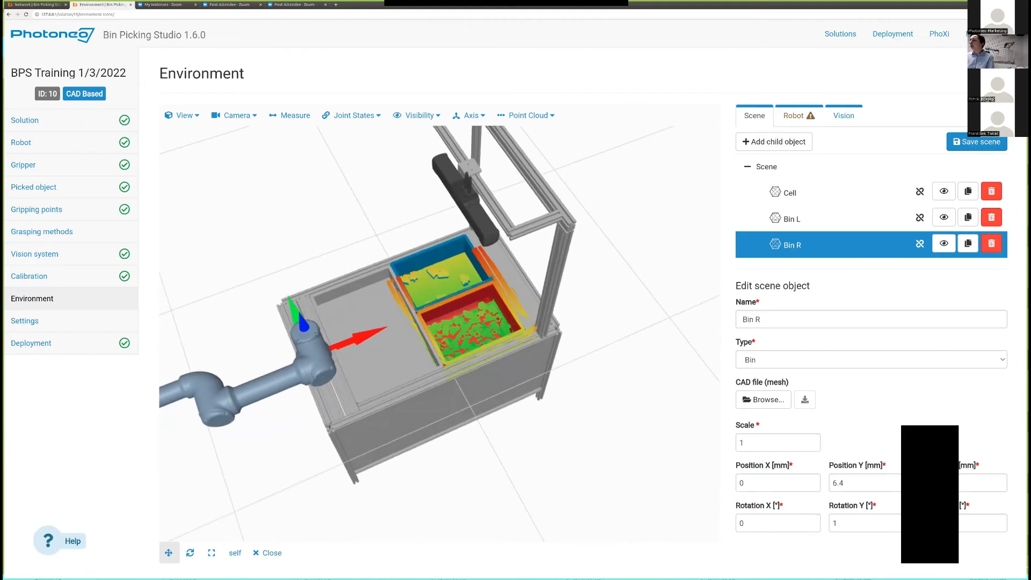
Add a box under Bin R and make it 10 mm wide, 2000 mm high and 3000 mm deep.
{"action": "left_click", "coordinate": [760, 170]}
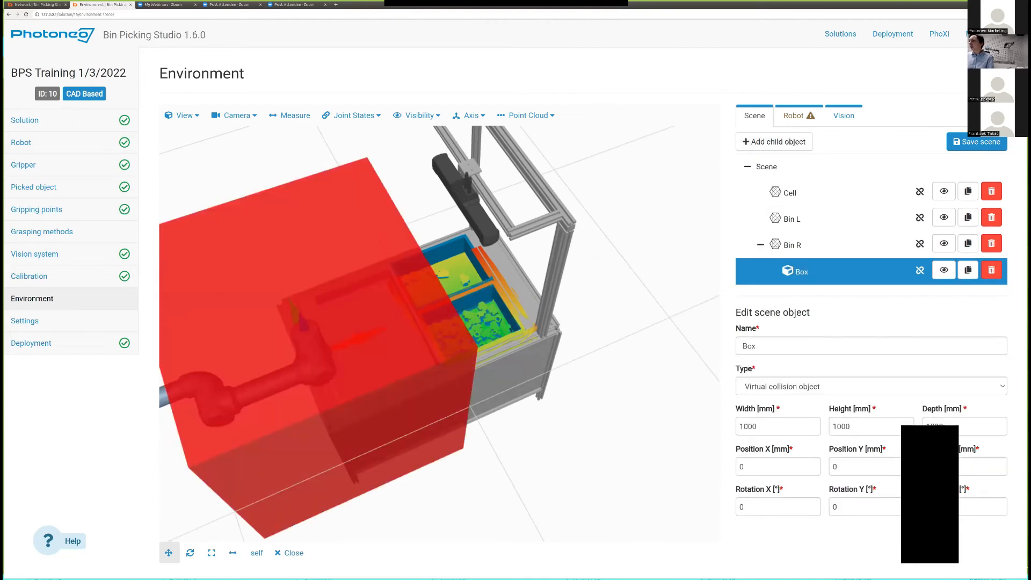
{"action": "left_click_drag", "start_coordinate": [759, 426], "coordinate": [744, 426]}
{"action": "type", "text": "1"}
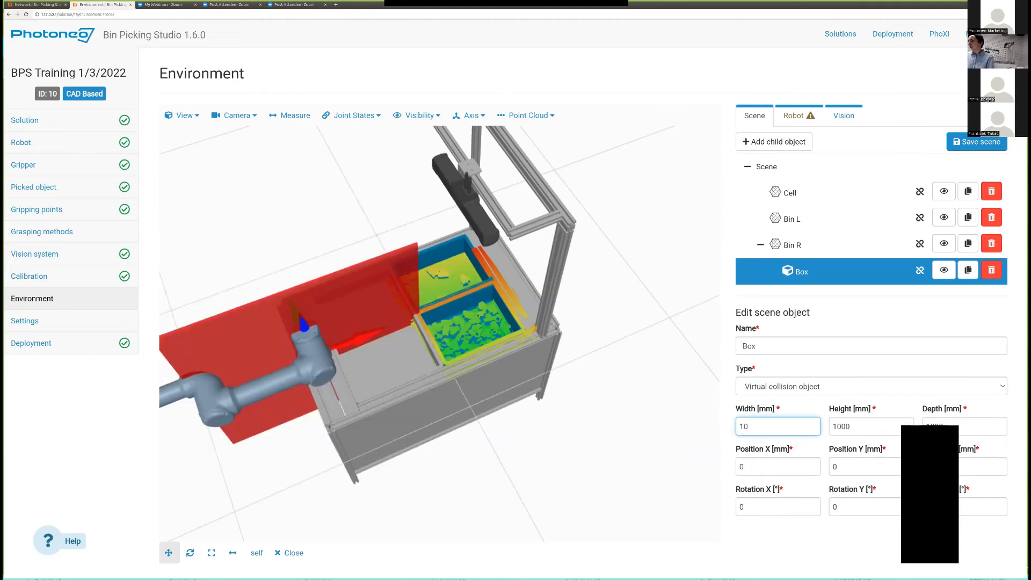
{"action": "left_click_drag", "start_coordinate": [441, 365], "coordinate": [443, 274]}
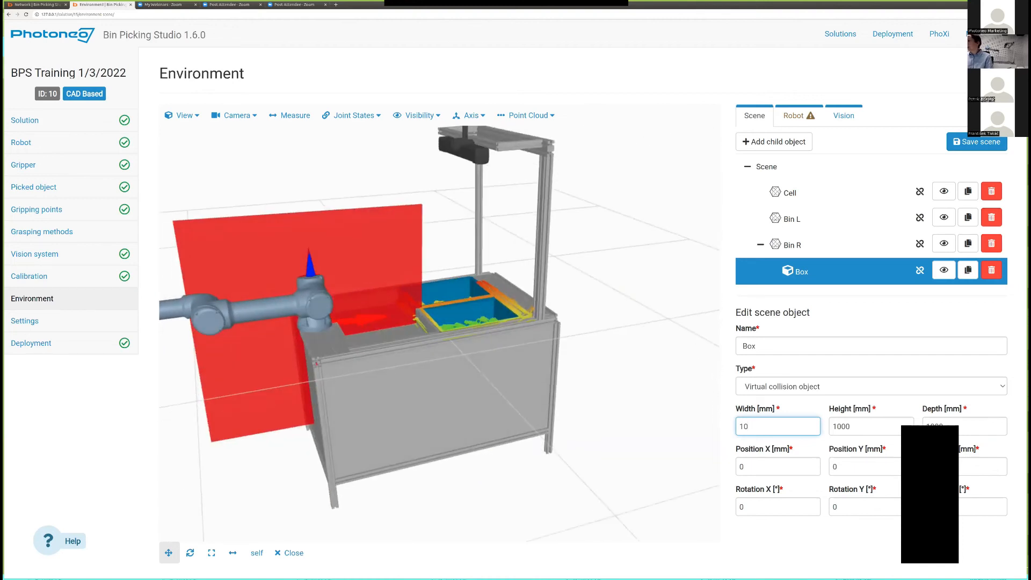
{"action": "key", "text": "Tab"}
{"action": "key", "text": "Home"}
{"action": "key", "text": "Delete"}
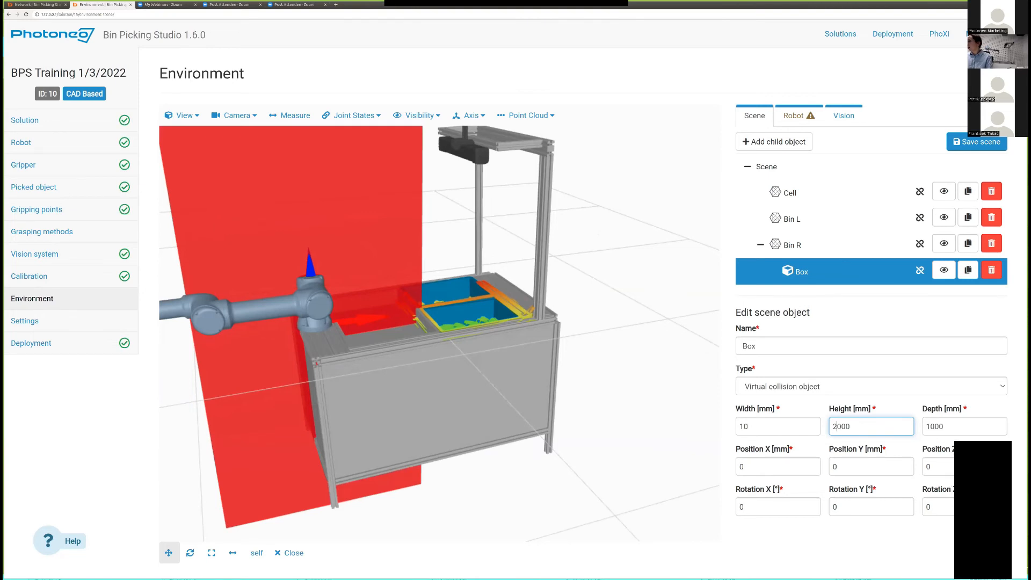
{"action": "left_click", "coordinate": [928, 426]}
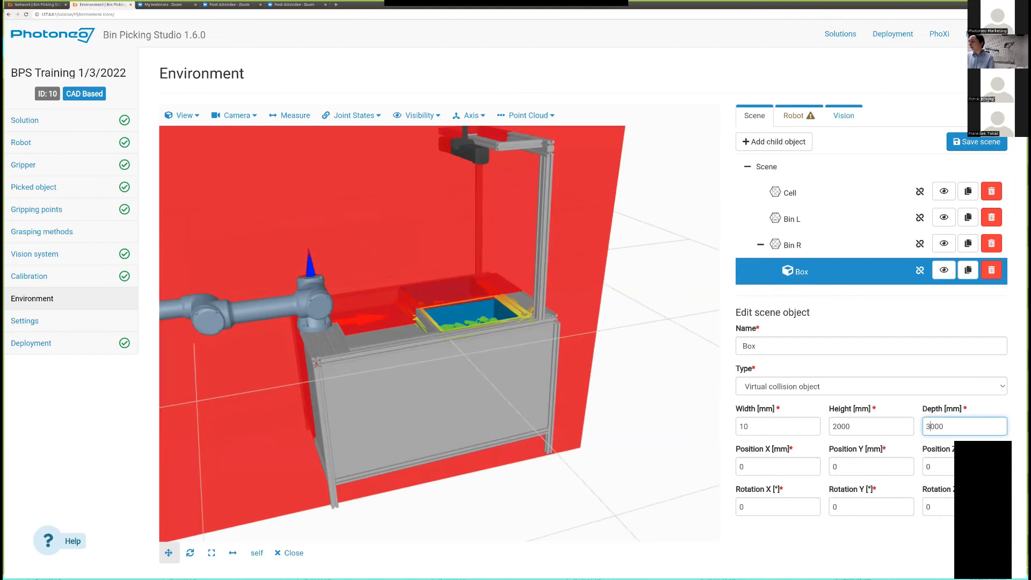
Move the thin box along Y to about 608 mm so it stands beside the cell, clear of the frame.
{"action": "left_click_drag", "start_coordinate": [408, 242], "coordinate": [419, 377]}
{"action": "left_click_drag", "start_coordinate": [295, 338], "coordinate": [241, 229]}
{"action": "left_click_drag", "start_coordinate": [371, 344], "coordinate": [393, 346]}
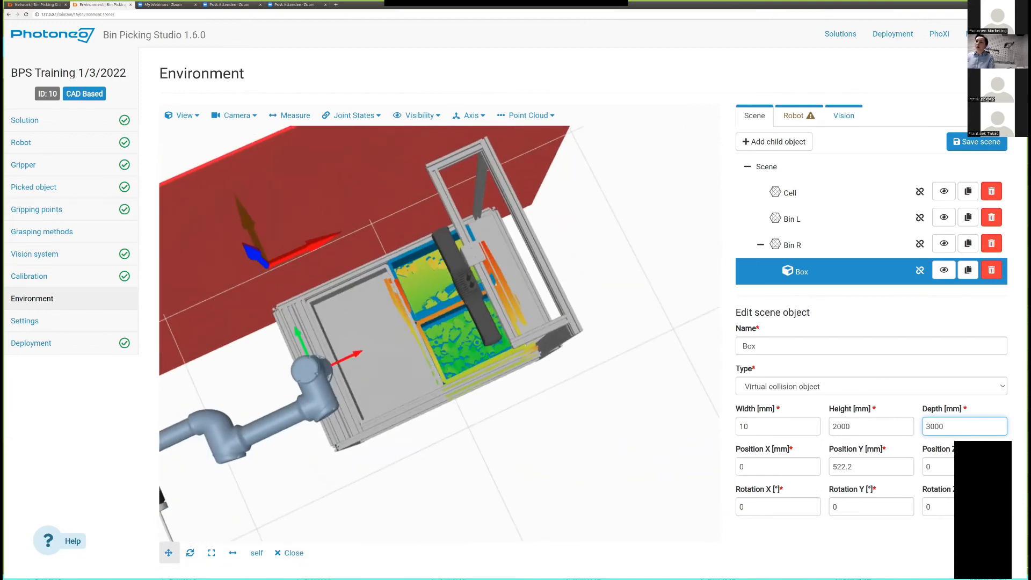
{"action": "left_click_drag", "start_coordinate": [246, 221], "coordinate": [238, 207]}
{"action": "left_click_drag", "start_coordinate": [408, 377], "coordinate": [455, 273]}
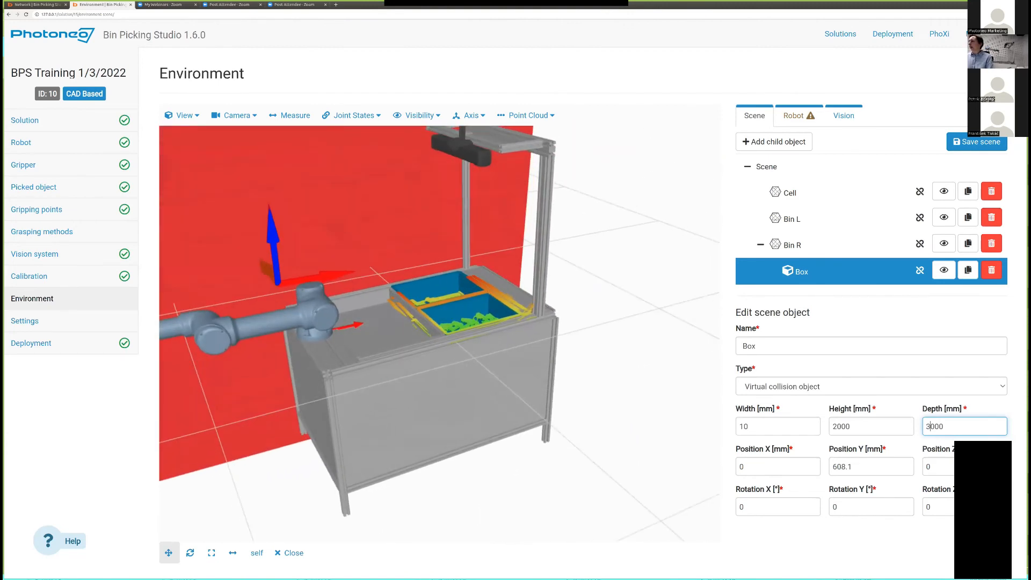
Rename the thin box as Wall and check it next to the robot and cell.
{"action": "double_click", "coordinate": [752, 346]}
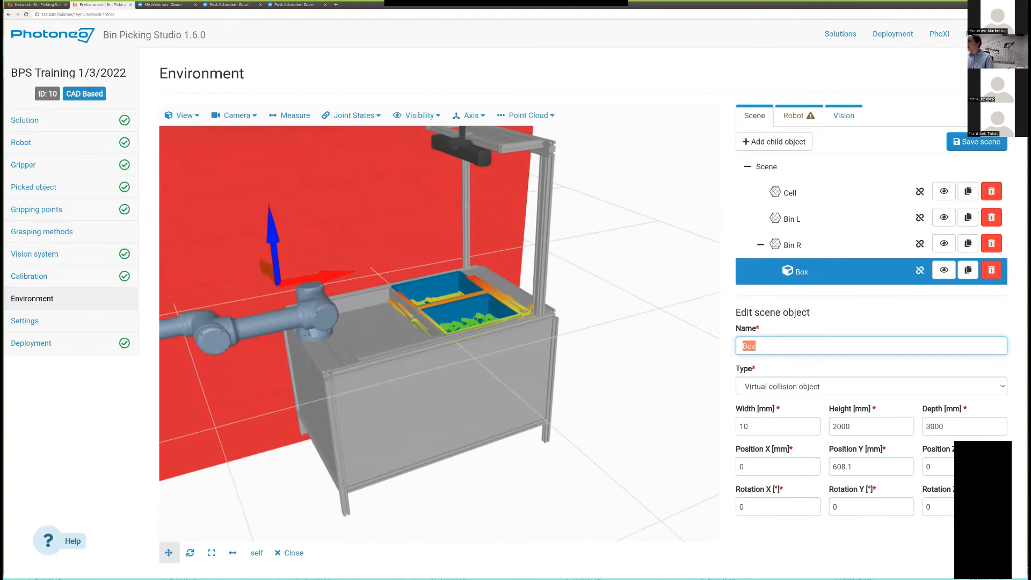
{"action": "type", "text": "Wall"}
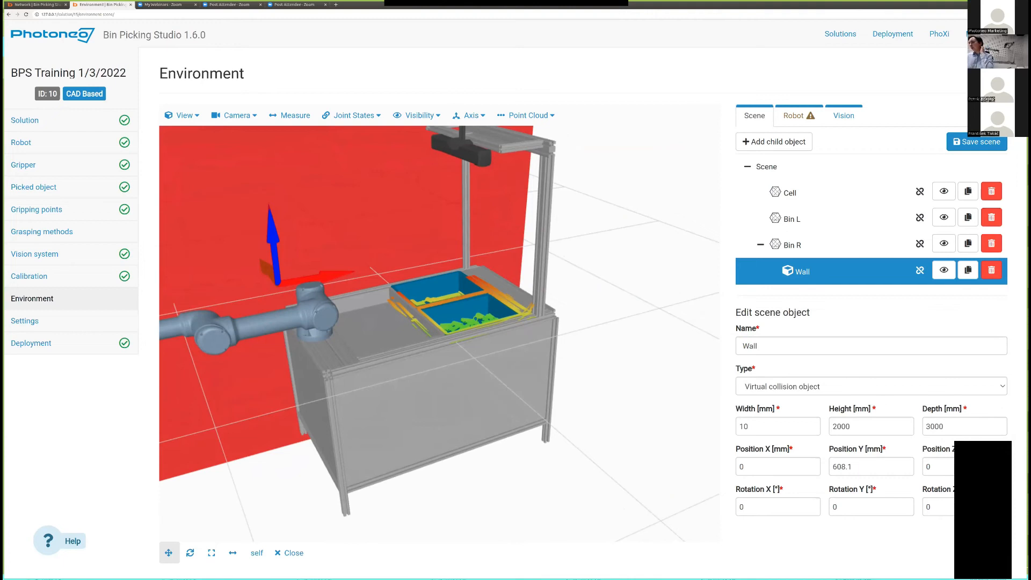
{"action": "scroll", "coordinate": [439, 333], "scroll_direction": "down", "scroll_amount": 3}
{"action": "scroll", "coordinate": [439, 333], "scroll_direction": "down", "scroll_amount": 4}
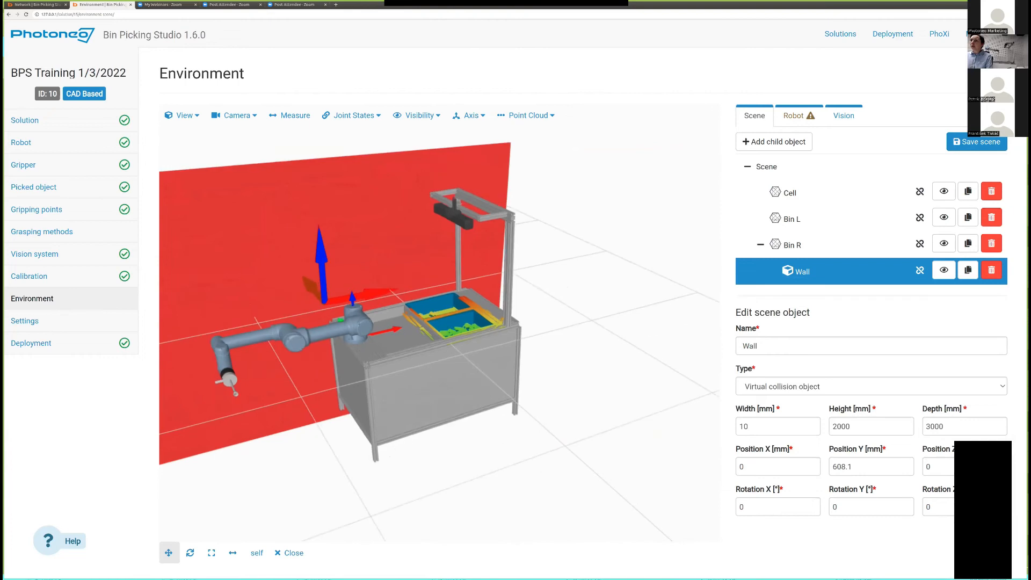
{"action": "left_click_drag", "start_coordinate": [439, 322], "coordinate": [439, 360]}
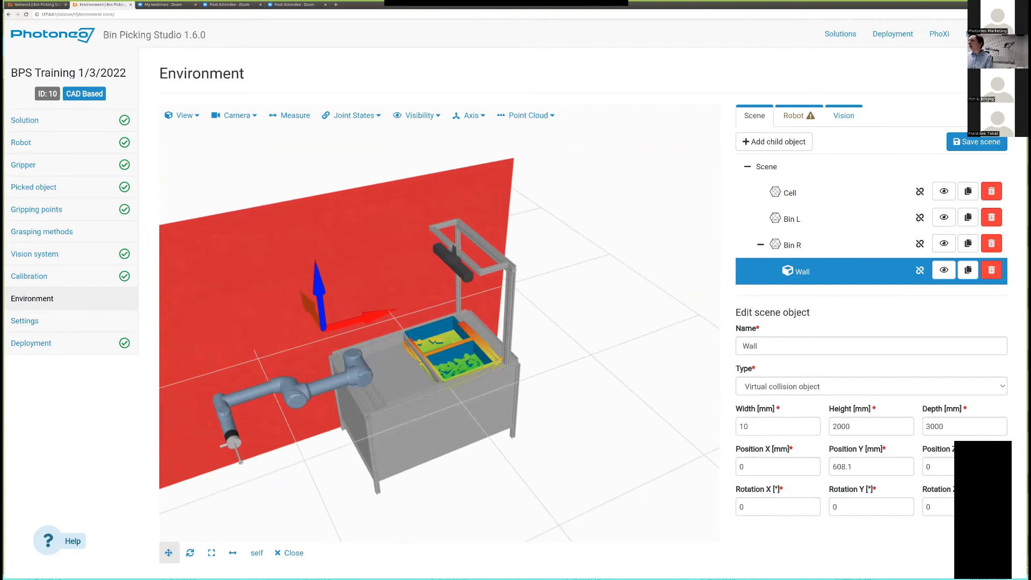
{"action": "left_click_drag", "start_coordinate": [440, 344], "coordinate": [439, 354]}
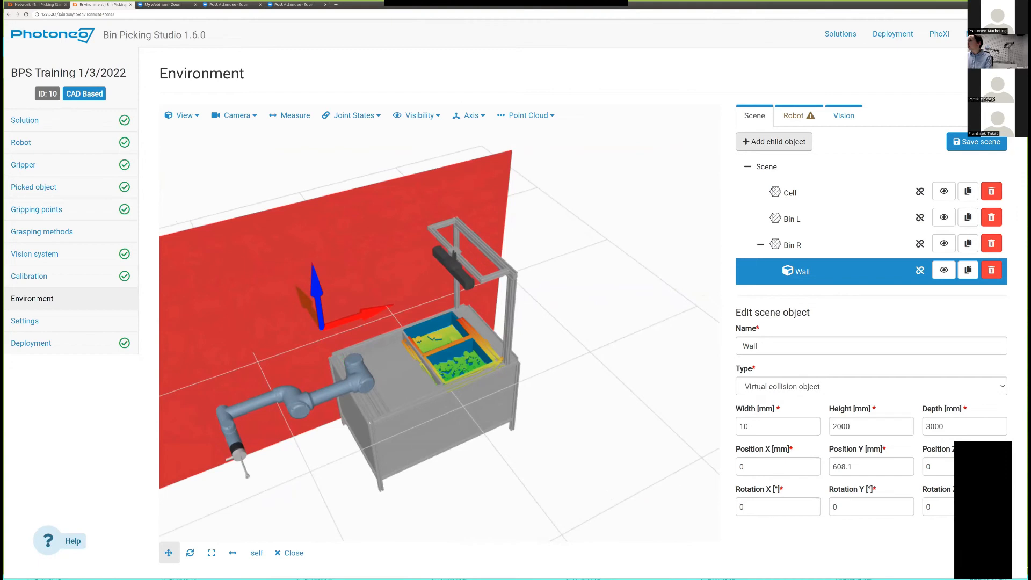
Add a box as a child of Wall, with width, height and depth each set to 100 mm.
{"action": "left_click", "coordinate": [774, 142]}
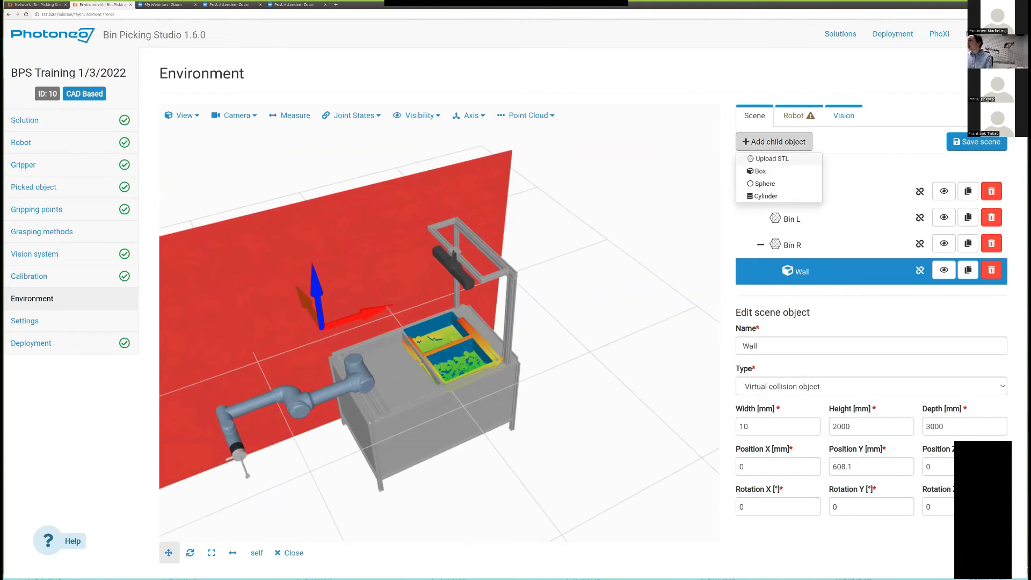
{"action": "left_click", "coordinate": [759, 171]}
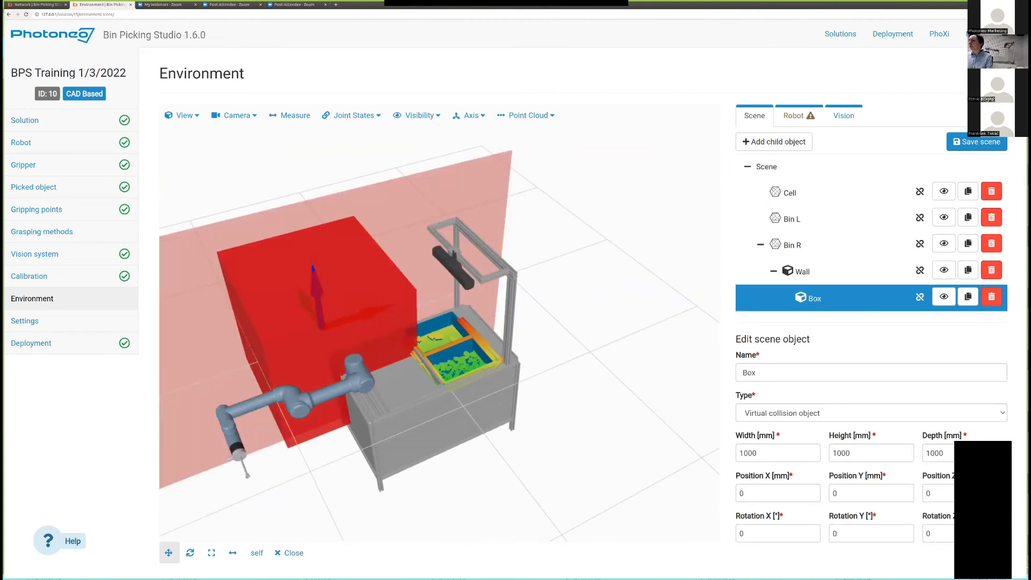
{"action": "left_click", "coordinate": [756, 373]}
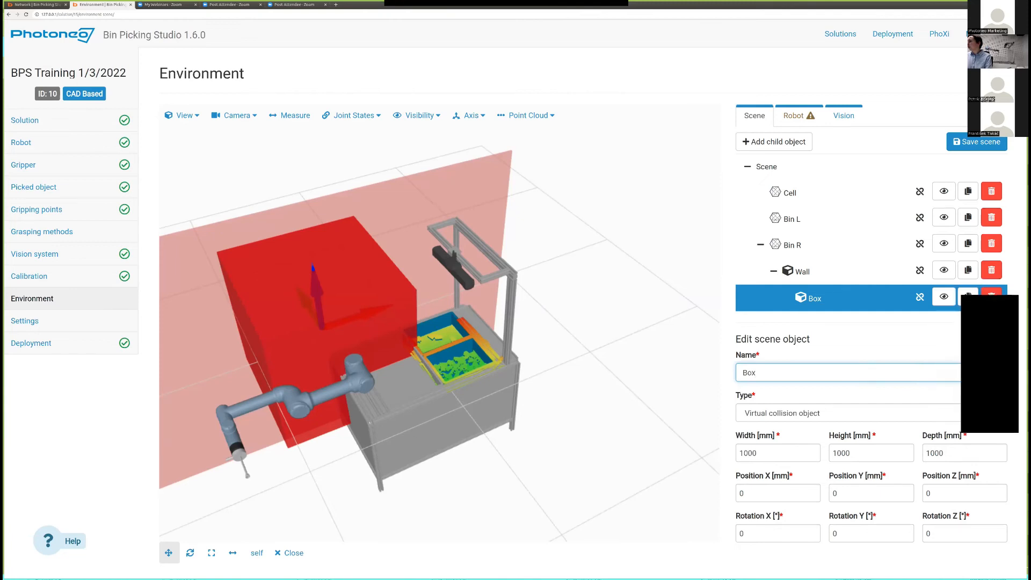
{"action": "left_click", "coordinate": [758, 454]}
{"action": "key", "text": "BackSpace"}
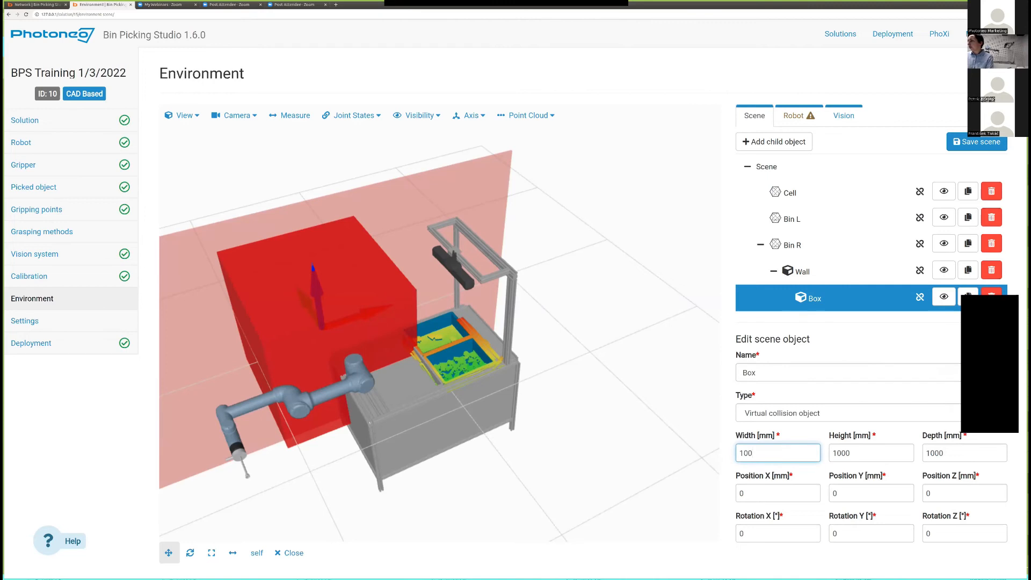
{"action": "key", "text": "Tab"}
{"action": "type", "text": "100"}
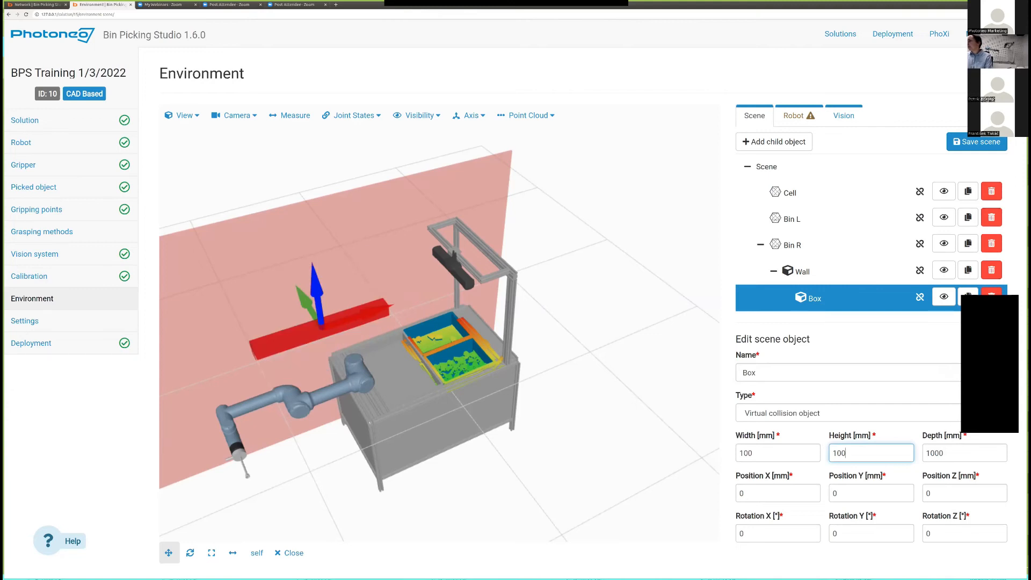
{"action": "key", "text": "Tab"}
{"action": "type", "text": "100"}
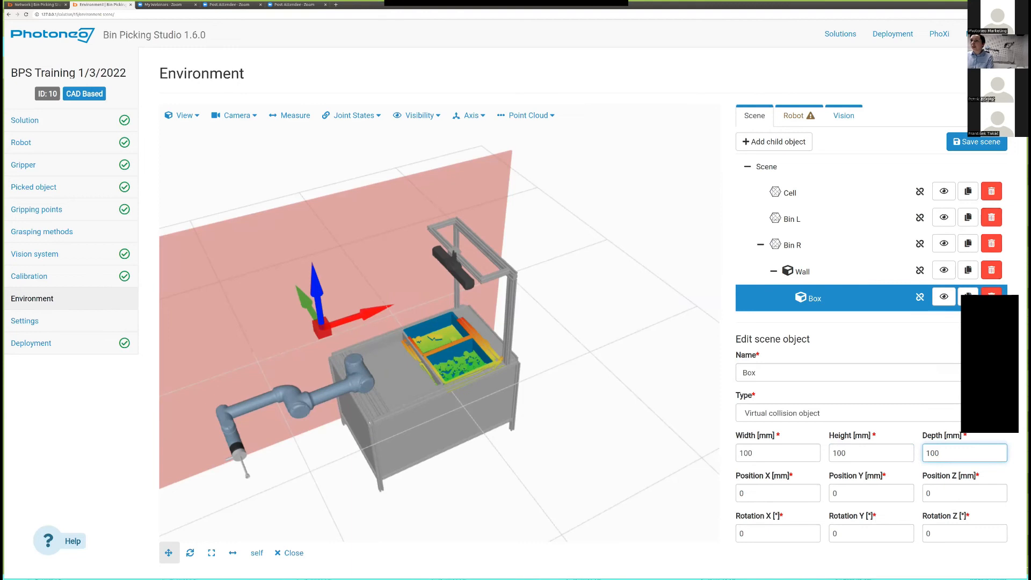
Move the small box onto the scanner above the bins, at about X 639, Y -659 and Z 749 mm.
{"action": "mouse_move", "coordinate": [316, 287]}
{"action": "left_mouse_down"}
{"action": "mouse_move", "coordinate": [314, 267]}
{"action": "mouse_move", "coordinate": [315, 283]}
{"action": "left_mouse_up"}
{"action": "left_click_drag", "start_coordinate": [371, 309], "coordinate": [493, 269]}
{"action": "left_click_drag", "start_coordinate": [539, 301], "coordinate": [551, 345]}
{"action": "left_click_drag", "start_coordinate": [483, 220], "coordinate": [463, 232]}
{"action": "left_click_drag", "start_coordinate": [399, 218], "coordinate": [435, 274]}
{"action": "left_click_drag", "start_coordinate": [543, 333], "coordinate": [543, 290]}
{"action": "left_click_drag", "start_coordinate": [456, 293], "coordinate": [460, 216]}
{"action": "left_click_drag", "start_coordinate": [543, 290], "coordinate": [541, 334]}
{"action": "left_click_drag", "start_coordinate": [497, 254], "coordinate": [469, 277]}
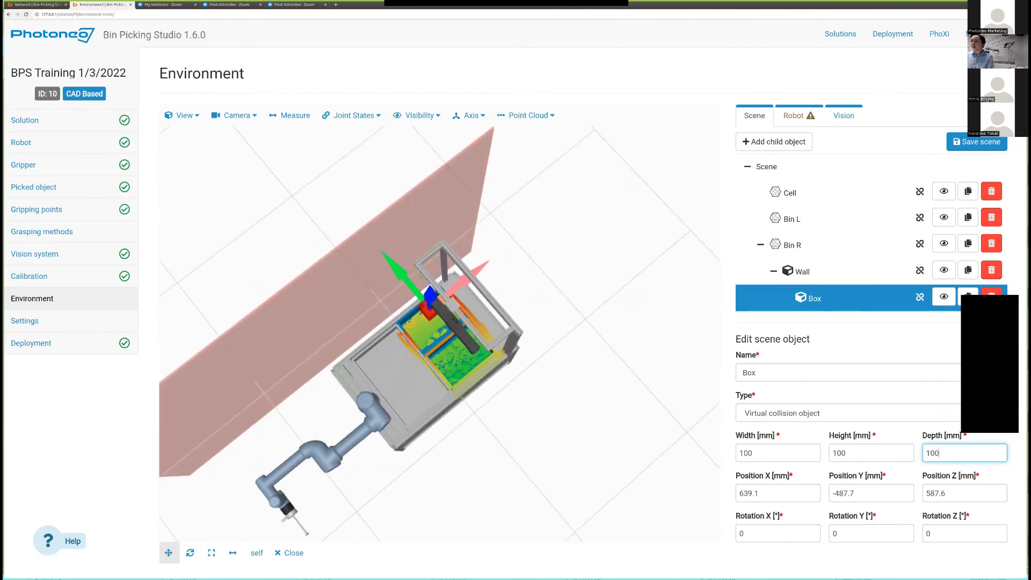
{"action": "left_click_drag", "start_coordinate": [402, 274], "coordinate": [421, 297]}
{"action": "left_click_drag", "start_coordinate": [392, 333], "coordinate": [391, 270]}
{"action": "left_click_drag", "start_coordinate": [449, 246], "coordinate": [450, 226]}
{"action": "left_click_drag", "start_coordinate": [400, 291], "coordinate": [392, 331]}
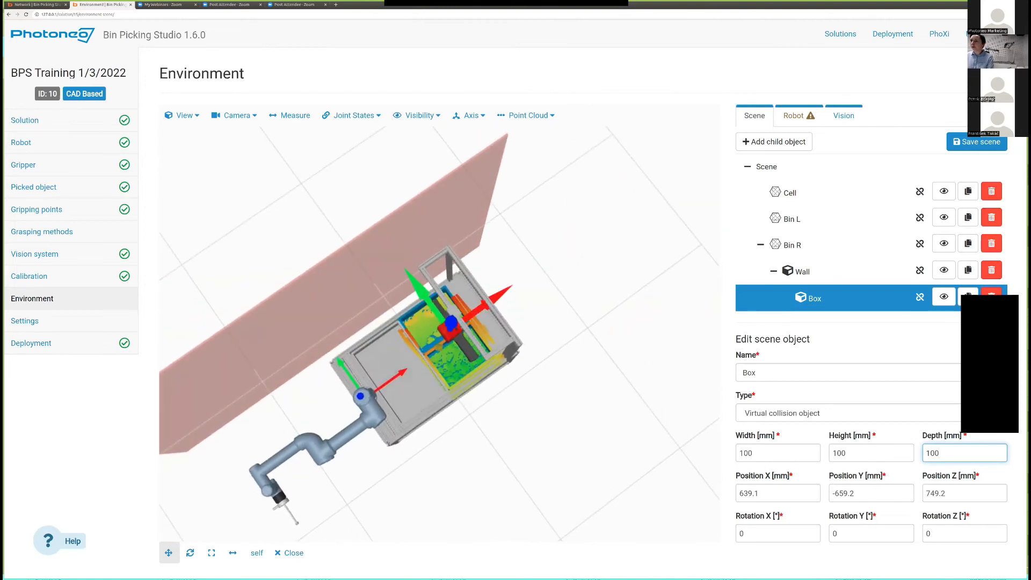
{"action": "left_click_drag", "start_coordinate": [394, 327], "coordinate": [393, 283]}
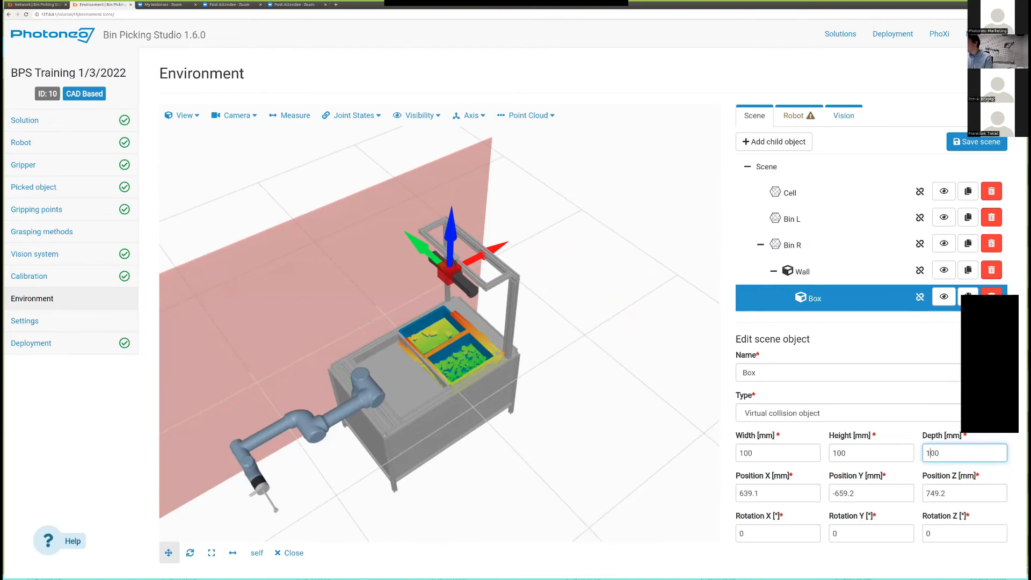
Set the width of the box around the scanner to 600 mm.
{"action": "left_click", "coordinate": [744, 454]}
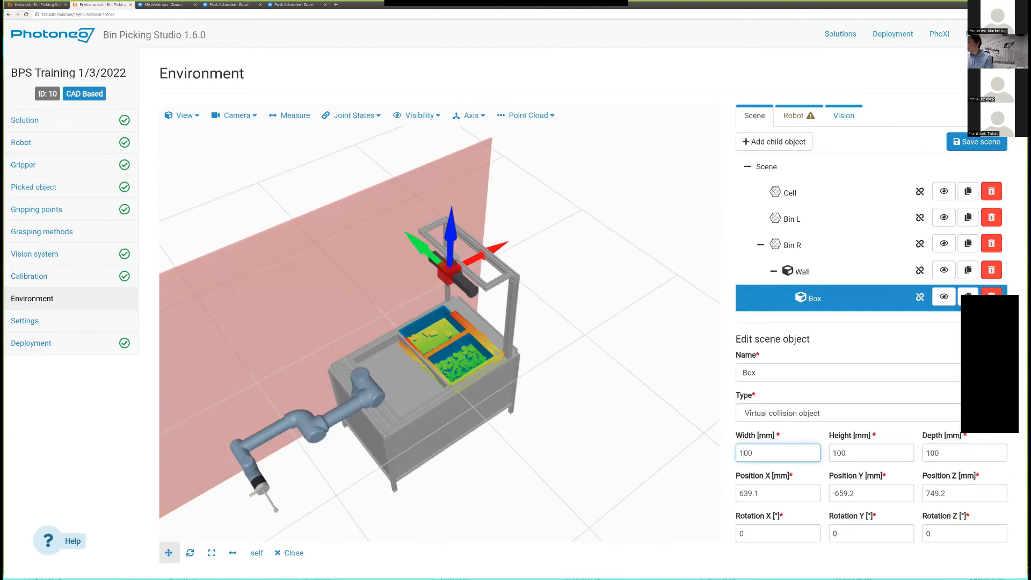
{"action": "key", "text": "BackSpace"}
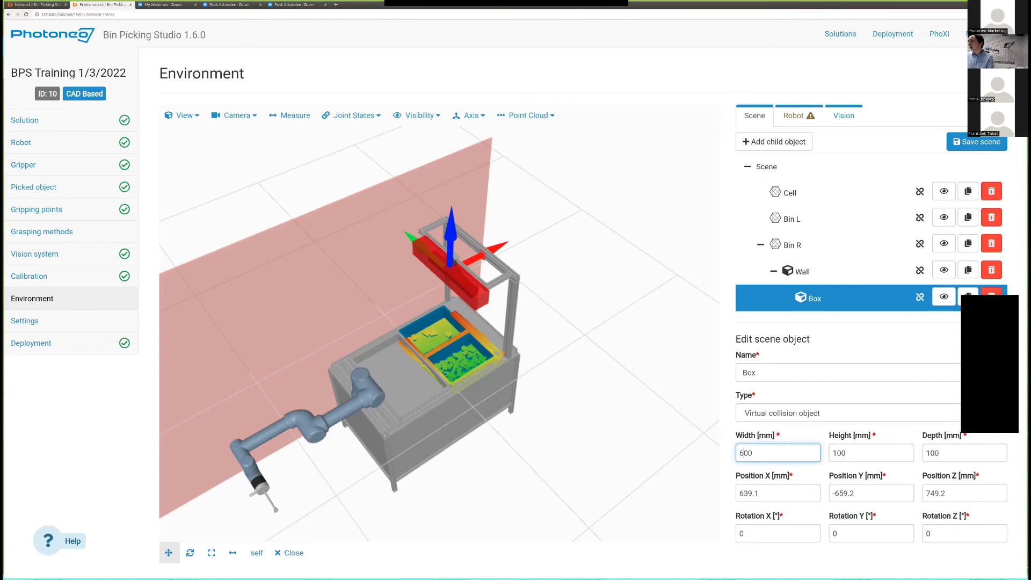
{"action": "left_click_drag", "start_coordinate": [440, 365], "coordinate": [409, 333]}
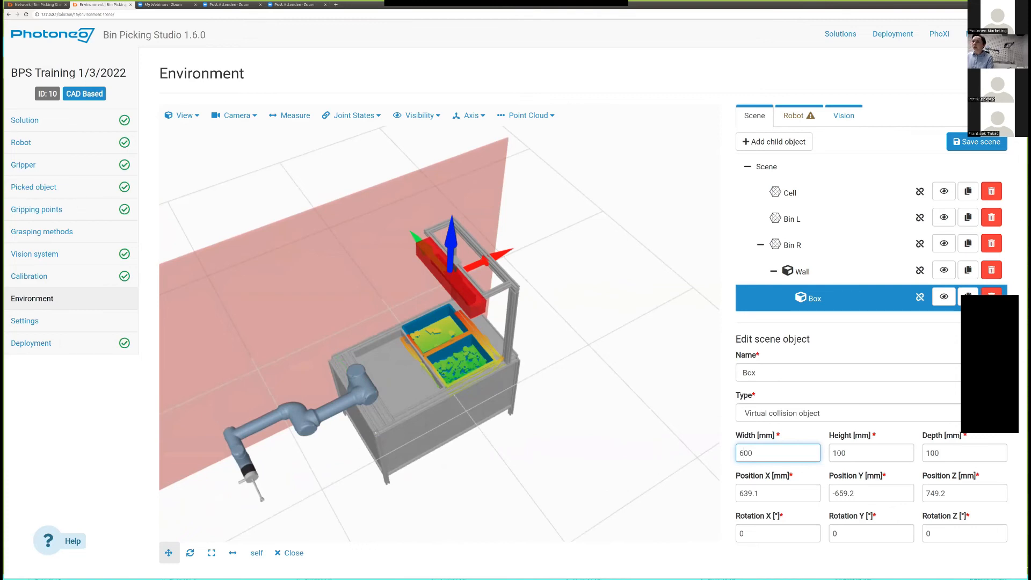
Lower the scanner's box to about 733 mm along Z and check how it encloses the scanner.
{"action": "left_click_drag", "start_coordinate": [409, 330], "coordinate": [475, 285]}
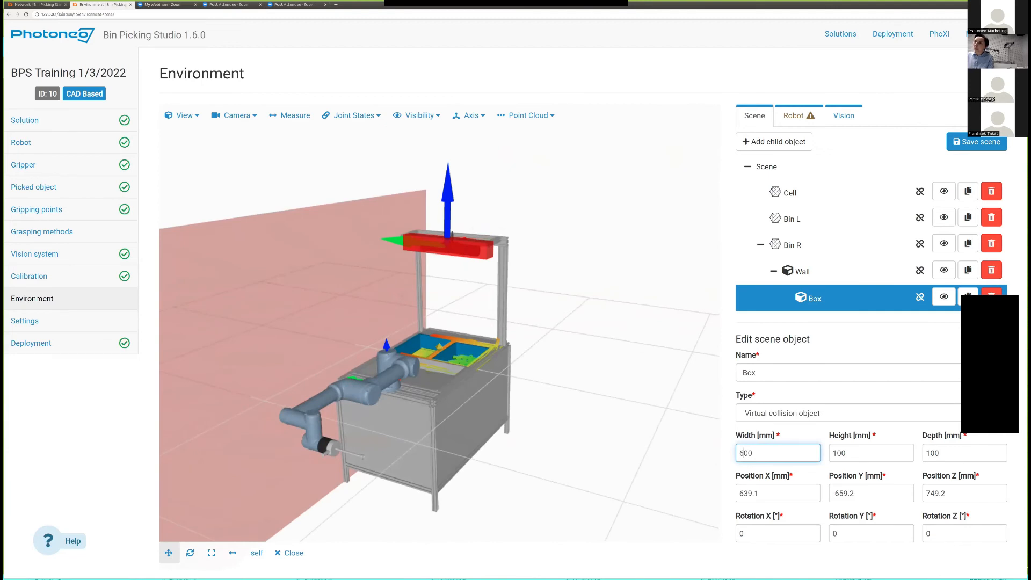
{"action": "left_click_drag", "start_coordinate": [448, 201], "coordinate": [448, 204]}
{"action": "left_click_drag", "start_coordinate": [484, 258], "coordinate": [393, 244]}
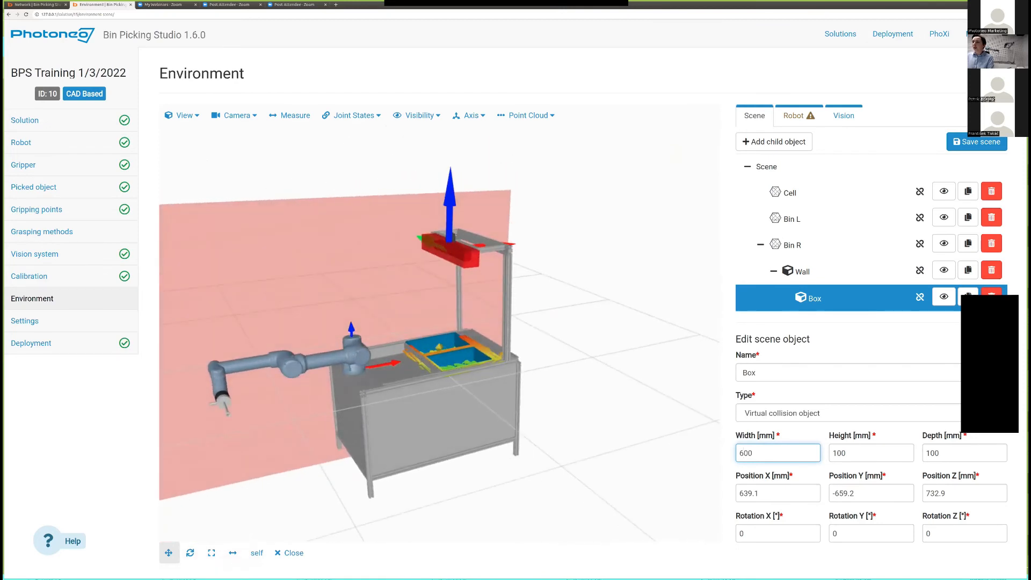
{"action": "scroll", "coordinate": [439, 324], "scroll_direction": "down", "scroll_amount": 1}
{"action": "scroll", "coordinate": [439, 325], "scroll_direction": "up", "scroll_amount": 3}
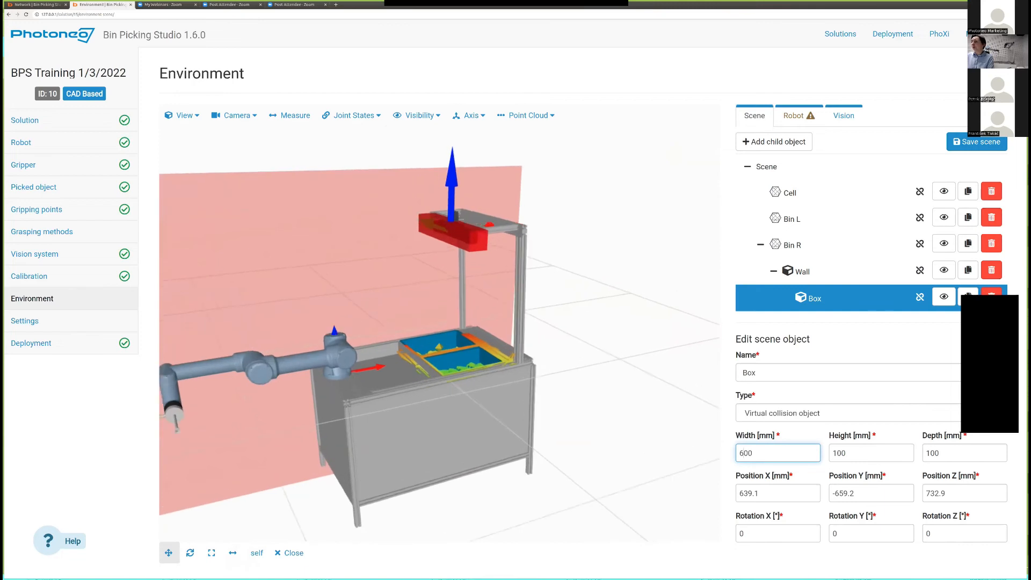
Check the box around the scanner and save the environment scene.
{"action": "scroll", "coordinate": [439, 325], "scroll_direction": "up", "scroll_amount": 1}
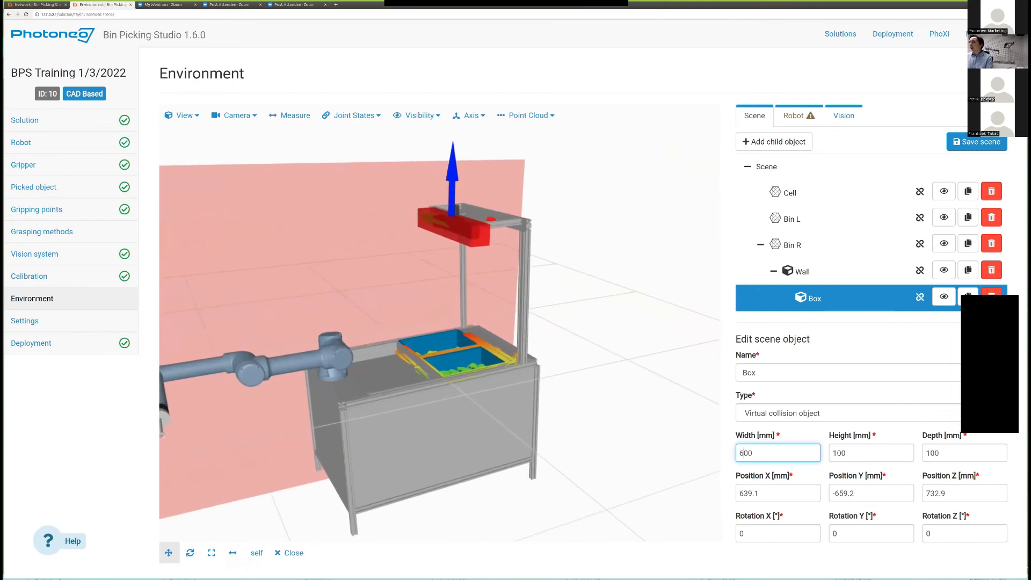
{"action": "left_click_drag", "start_coordinate": [439, 325], "coordinate": [436, 355]}
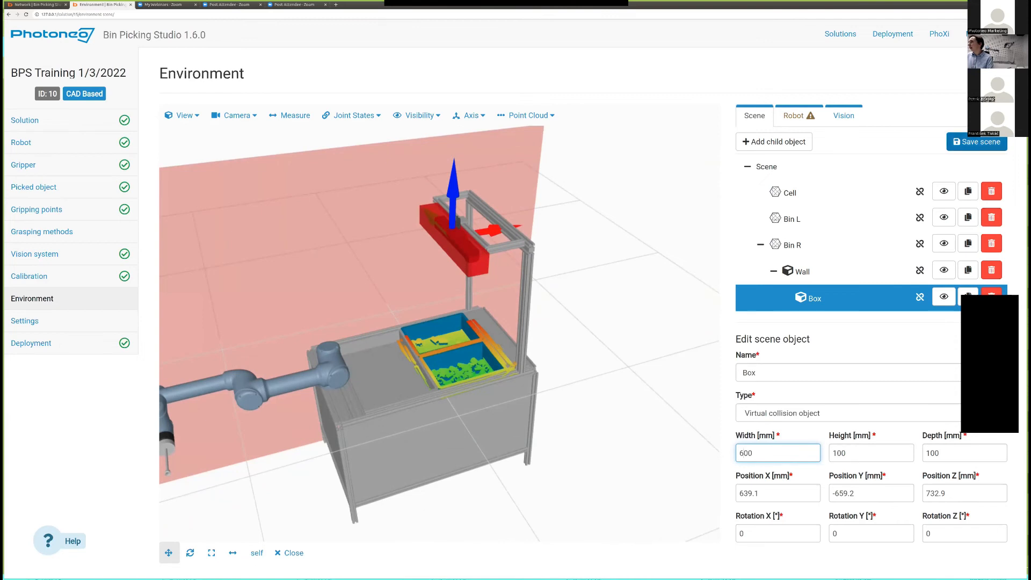
{"action": "left_click", "coordinate": [976, 142]}
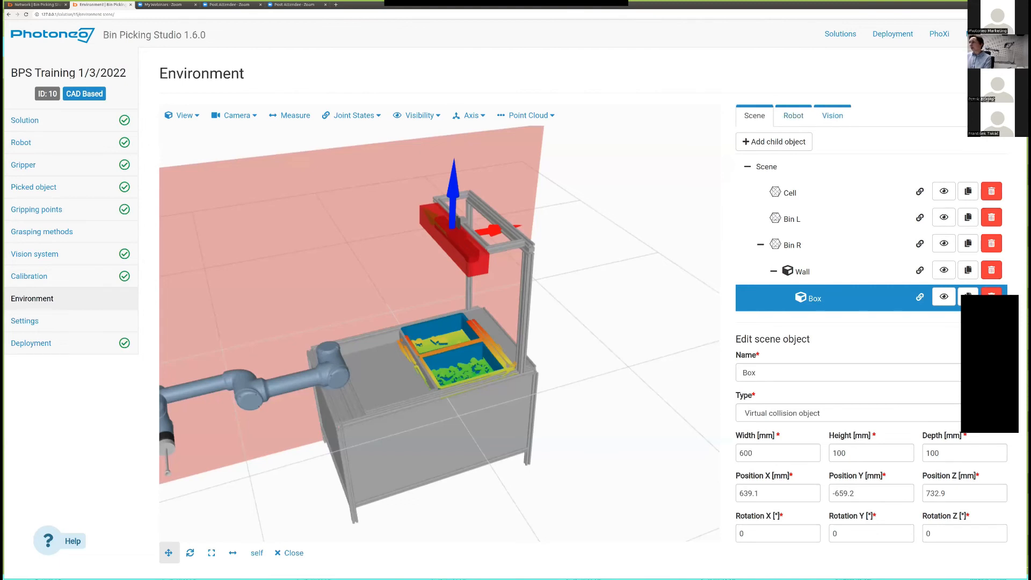
Open the robot's motion controls and try the Linear - Tool coordinate system and Linear - Robot base coordinate system modes.
{"action": "left_click", "coordinate": [794, 116]}
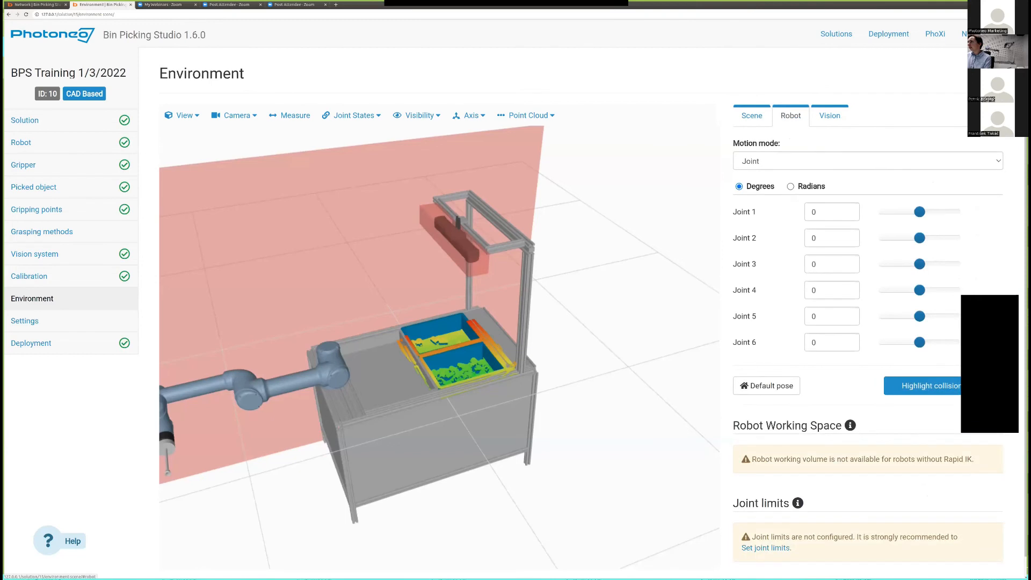
{"action": "scroll", "coordinate": [440, 348], "scroll_direction": "up", "scroll_amount": 1}
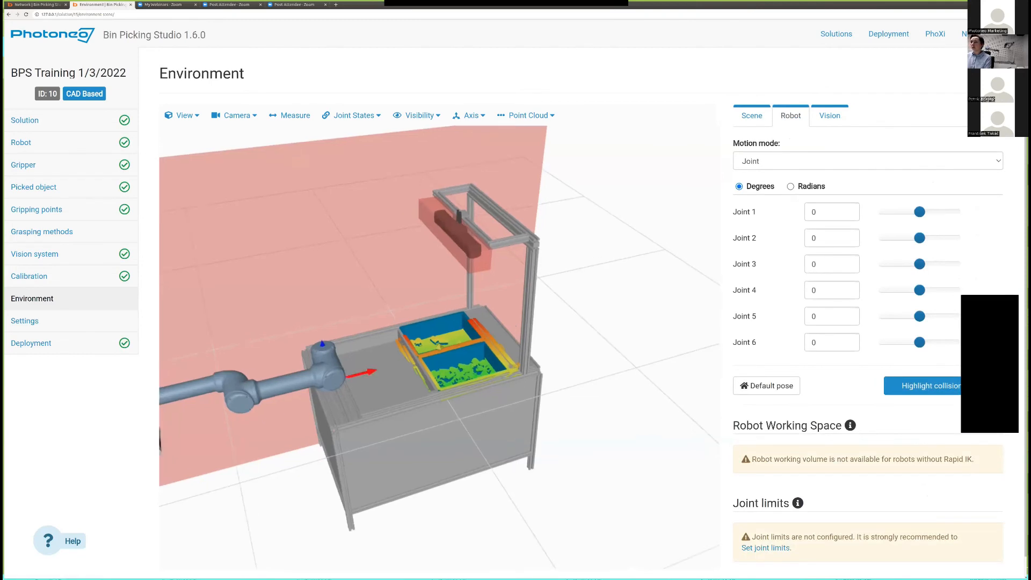
{"action": "scroll", "coordinate": [439, 348], "scroll_direction": "down", "scroll_amount": 4}
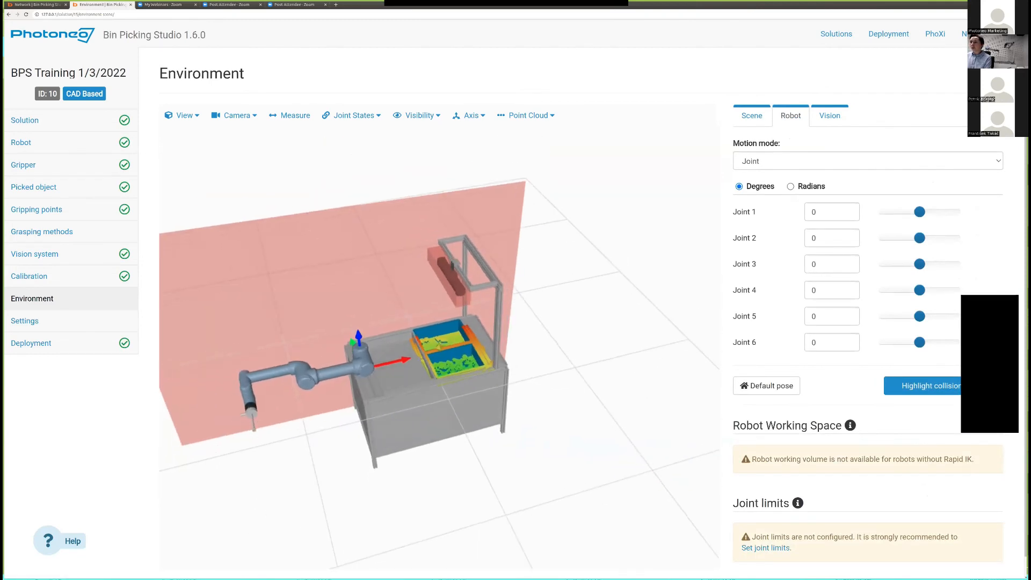
{"action": "middle_click_drag", "start_coordinate": [439, 347], "coordinate": [550, 308]}
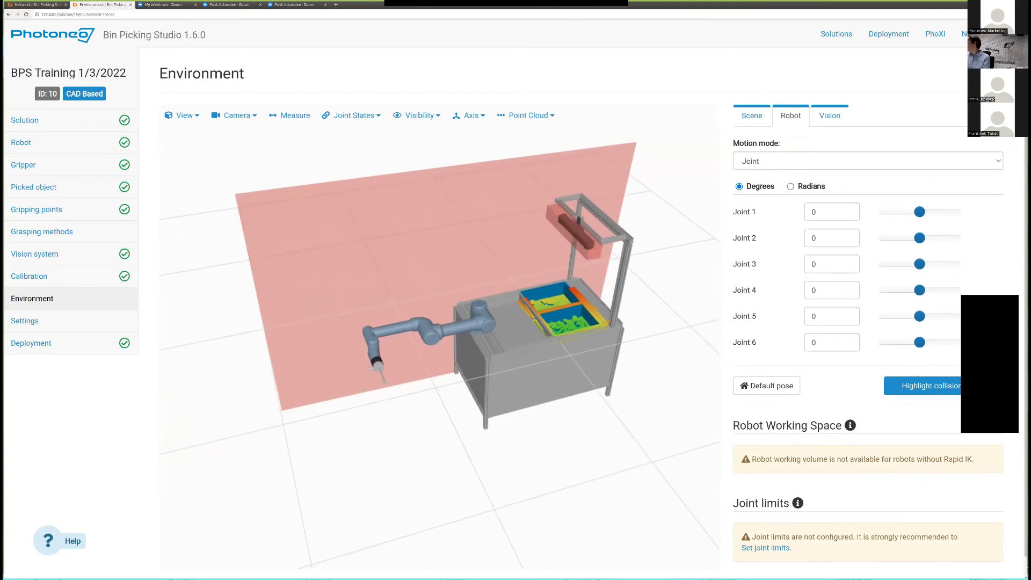
{"action": "left_click_drag", "start_coordinate": [440, 347], "coordinate": [435, 334]}
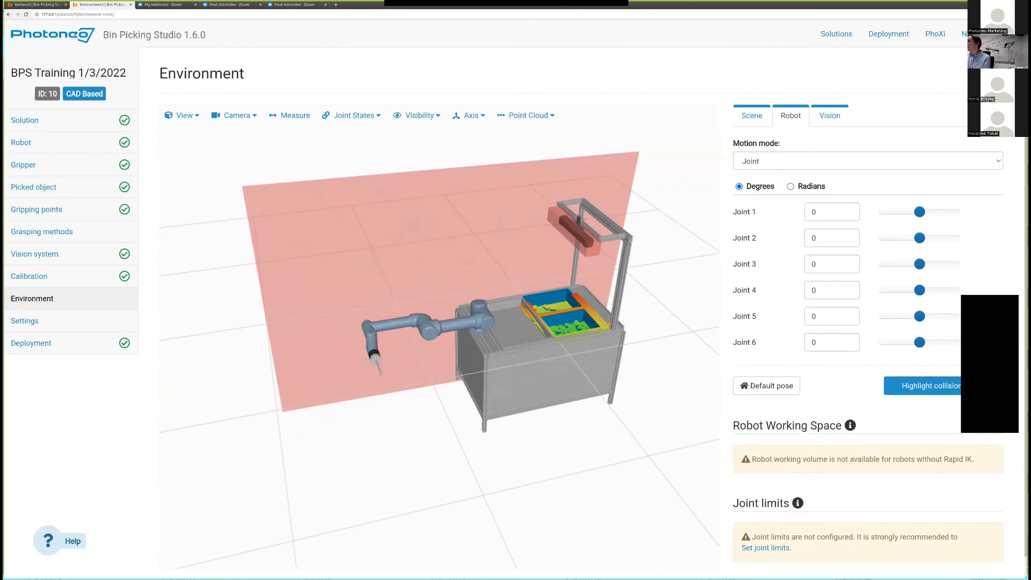
{"action": "left_click", "coordinate": [868, 161]}
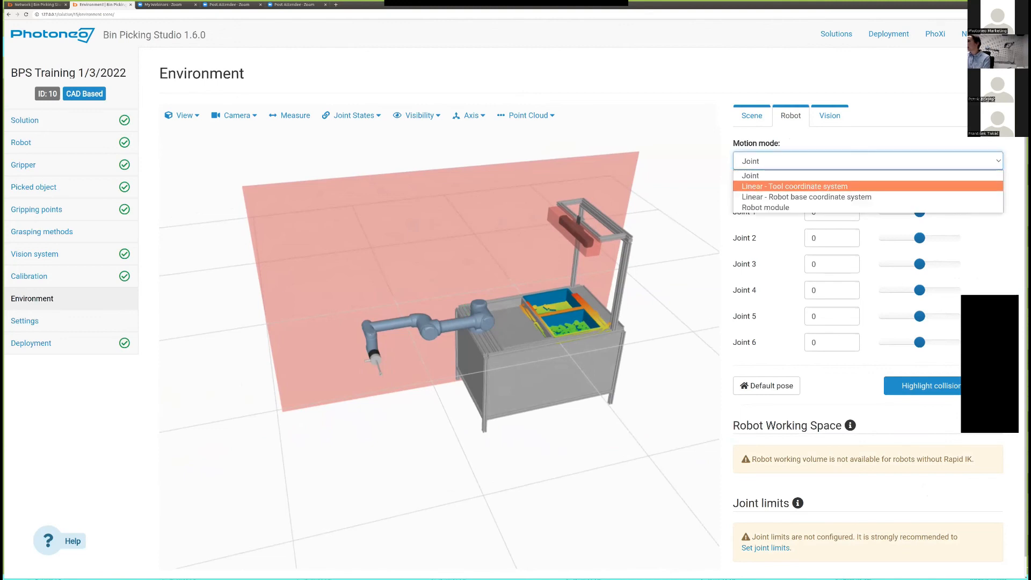
{"action": "left_click", "coordinate": [795, 187]}
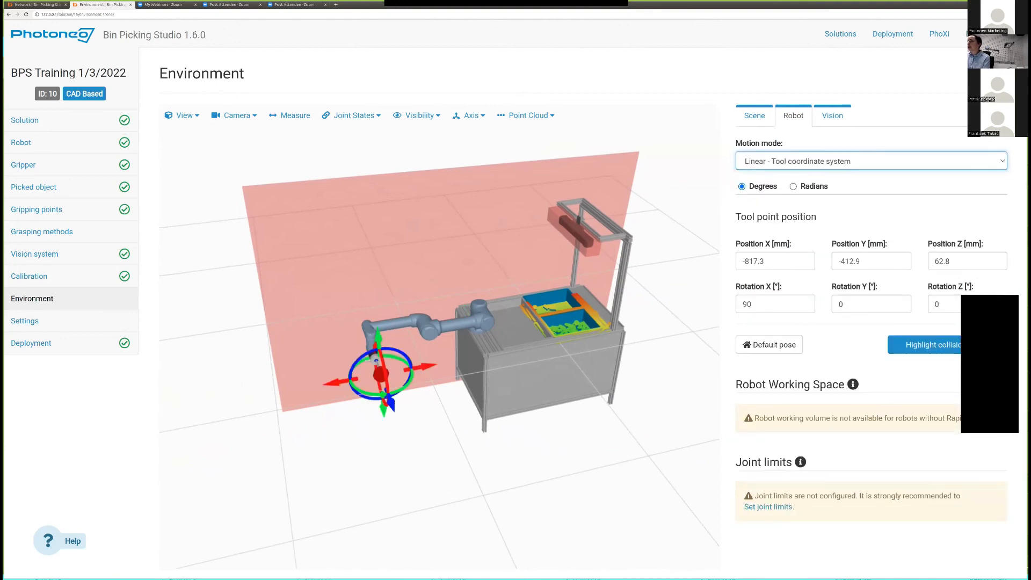
{"action": "left_click", "coordinate": [795, 161]}
{"action": "left_click", "coordinate": [795, 197]}
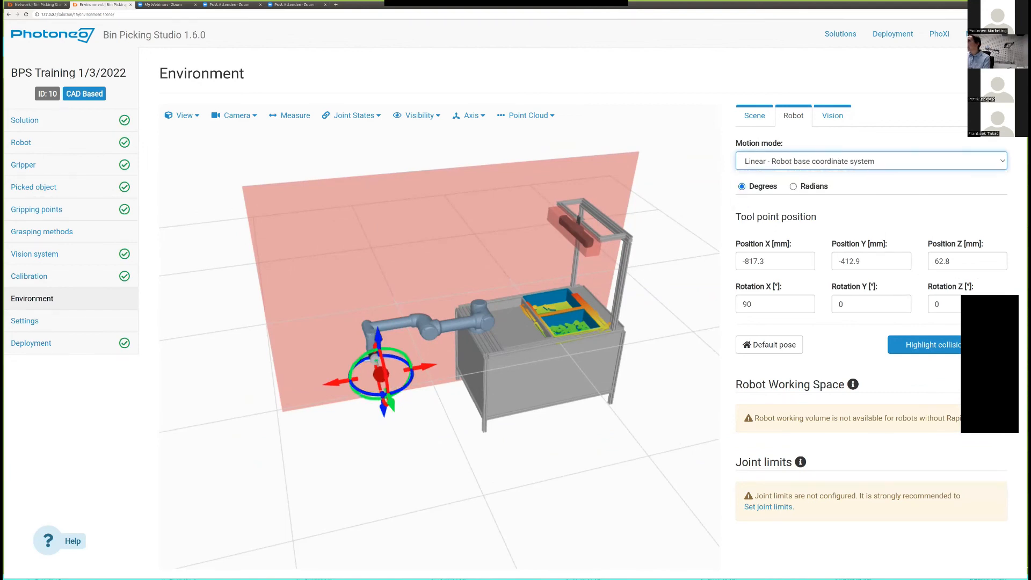
In Linear - Tool coordinate system mode, move the robot's tool point above the bins to about X 449, Y -514 and Z 510 mm.
{"action": "left_click", "coordinate": [795, 162]}
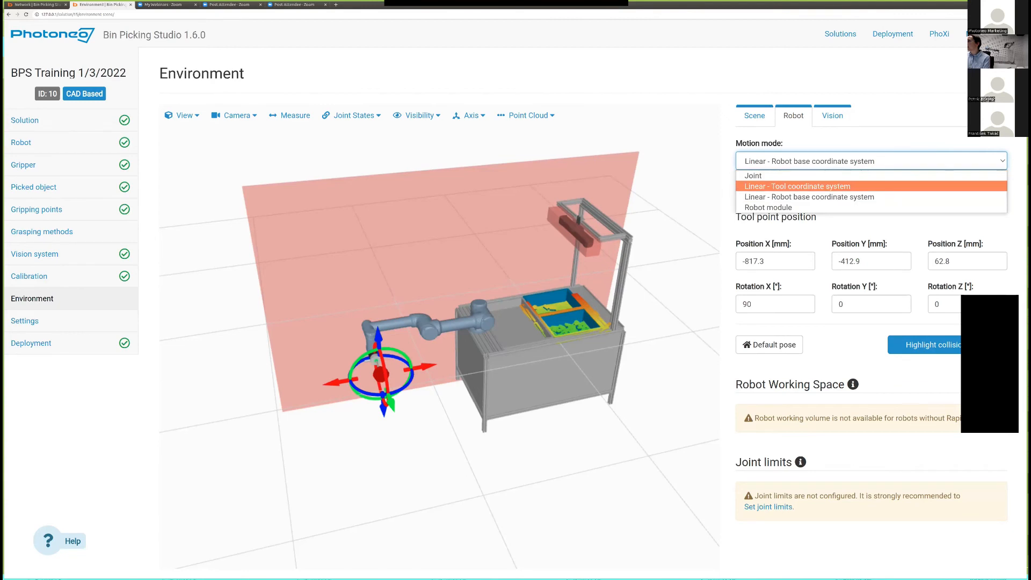
{"action": "left_click", "coordinate": [795, 183]}
{"action": "left_click_drag", "start_coordinate": [380, 375], "coordinate": [573, 293]}
{"action": "mouse_move", "coordinate": [570, 408]}
{"action": "left_mouse_down"}
{"action": "mouse_move", "coordinate": [503, 395]}
{"action": "mouse_move", "coordinate": [490, 362]}
{"action": "mouse_move", "coordinate": [494, 401]}
{"action": "left_mouse_up"}
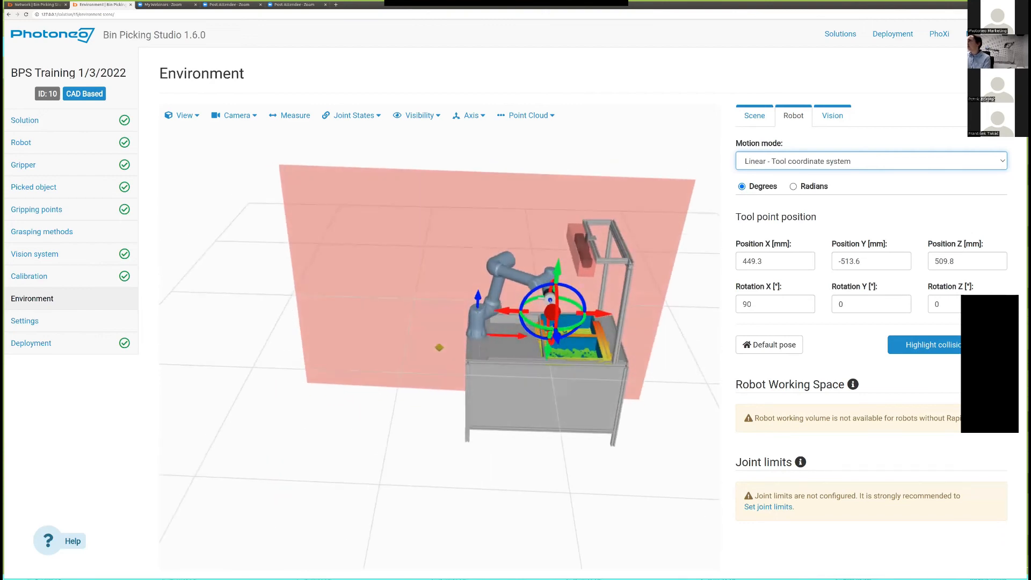
Switch the robot's motion mode to Joint with the angles in radians.
{"action": "left_click", "coordinate": [871, 161]}
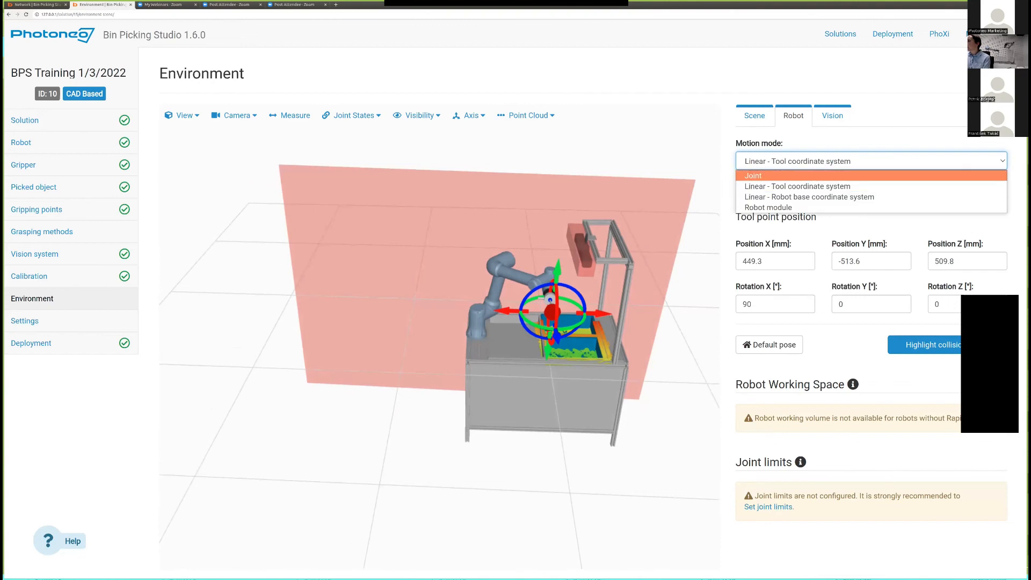
{"action": "left_click", "coordinate": [872, 175]}
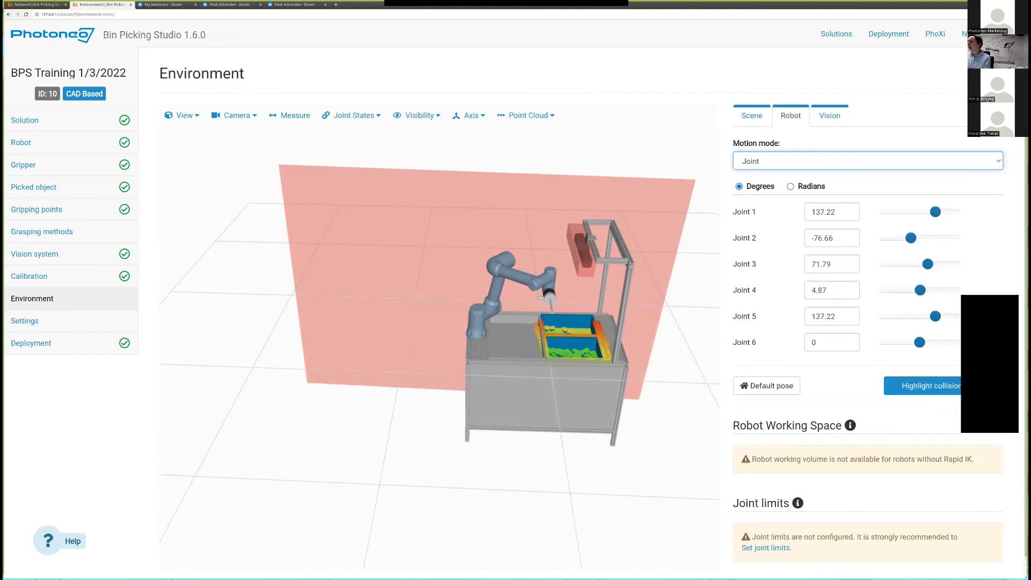
{"action": "left_click", "coordinate": [791, 186]}
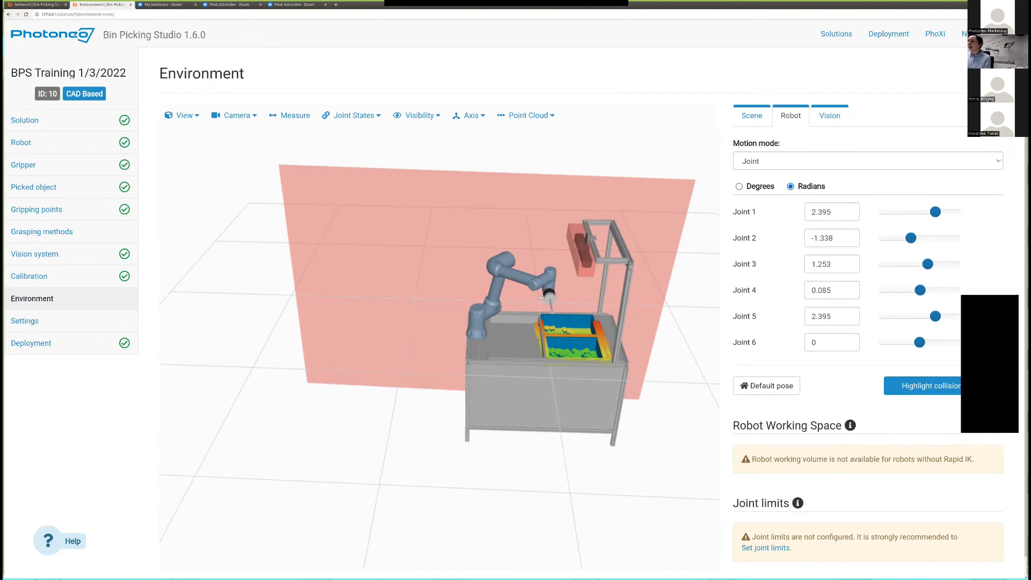
Set the robot's Joints 1 to 5 to 0, -1.57, -1.93, -1.15 and 1.5 rad.
{"action": "key", "text": "Tab"}
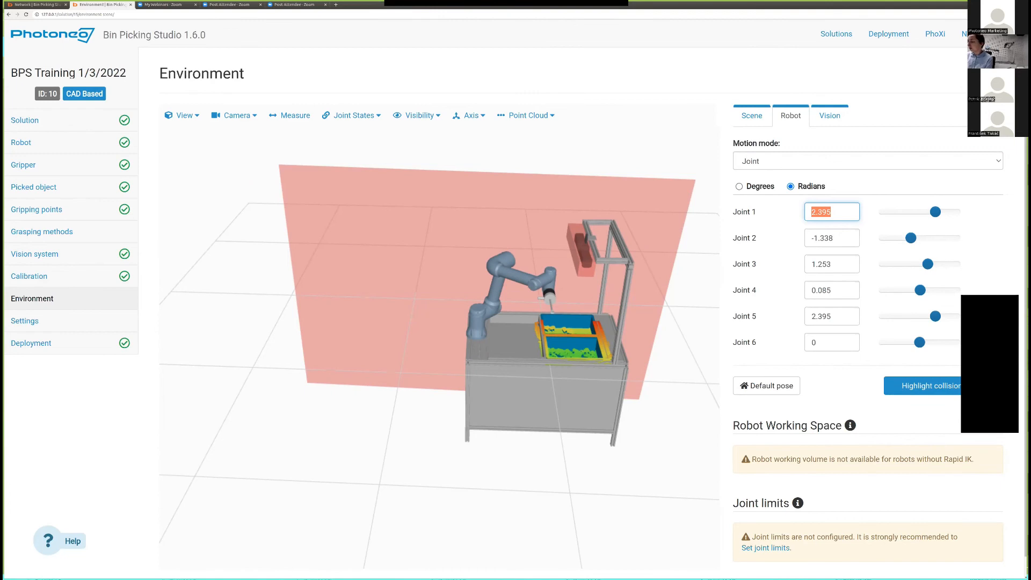
{"action": "type", "text": "0"}
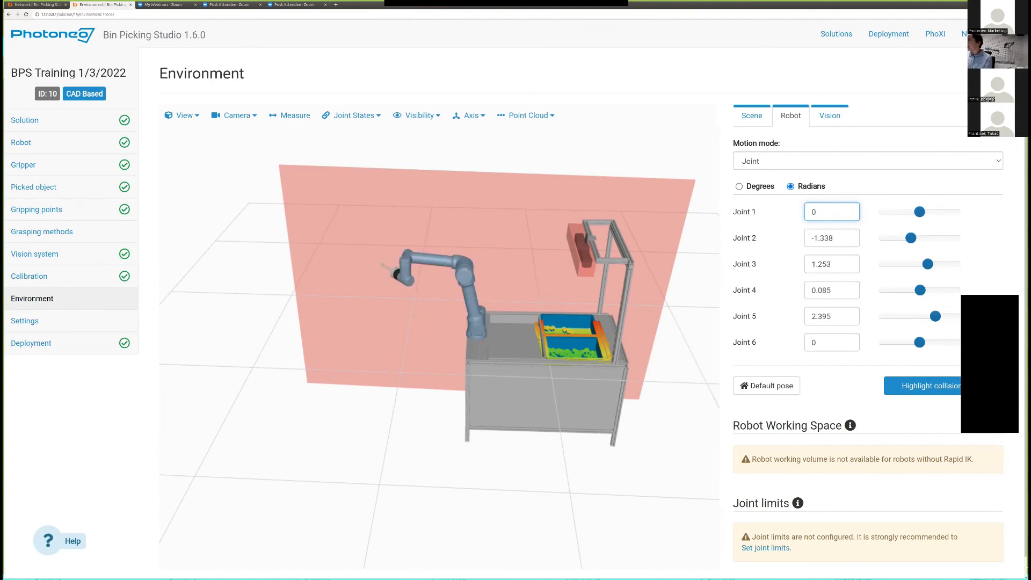
{"action": "key", "text": "Tab"}
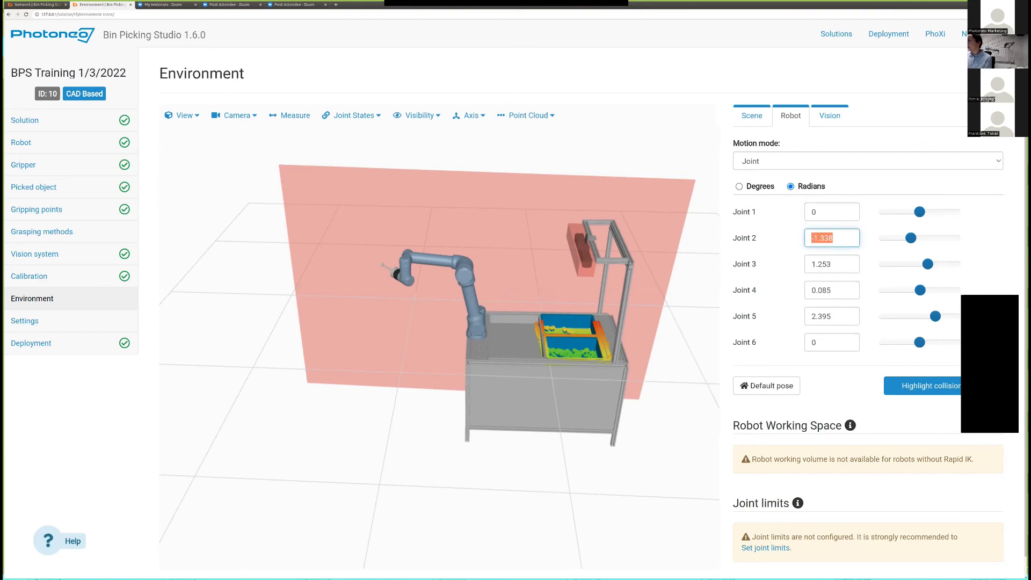
{"action": "type", "text": "-"}
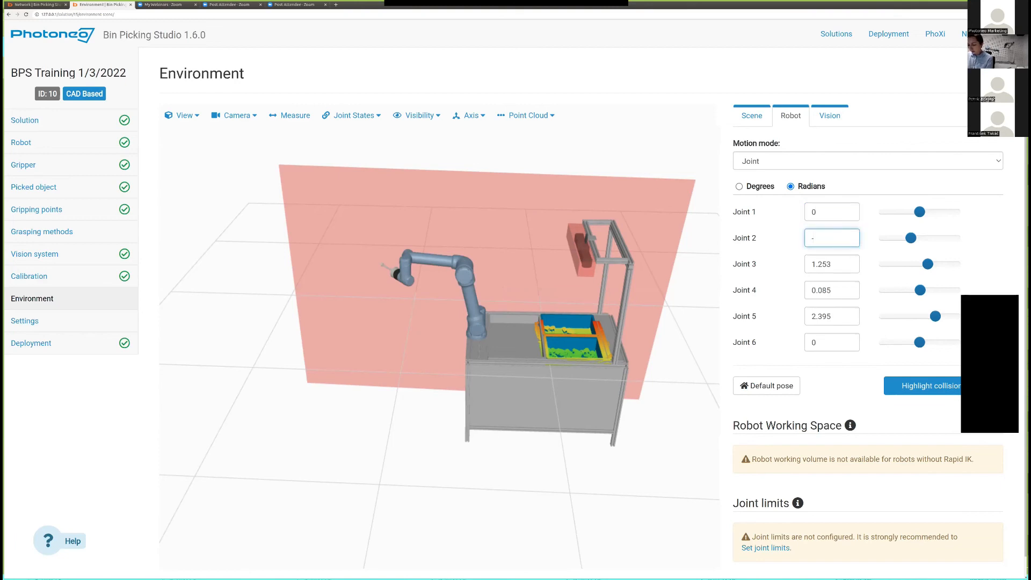
{"action": "type", "text": "1.57"}
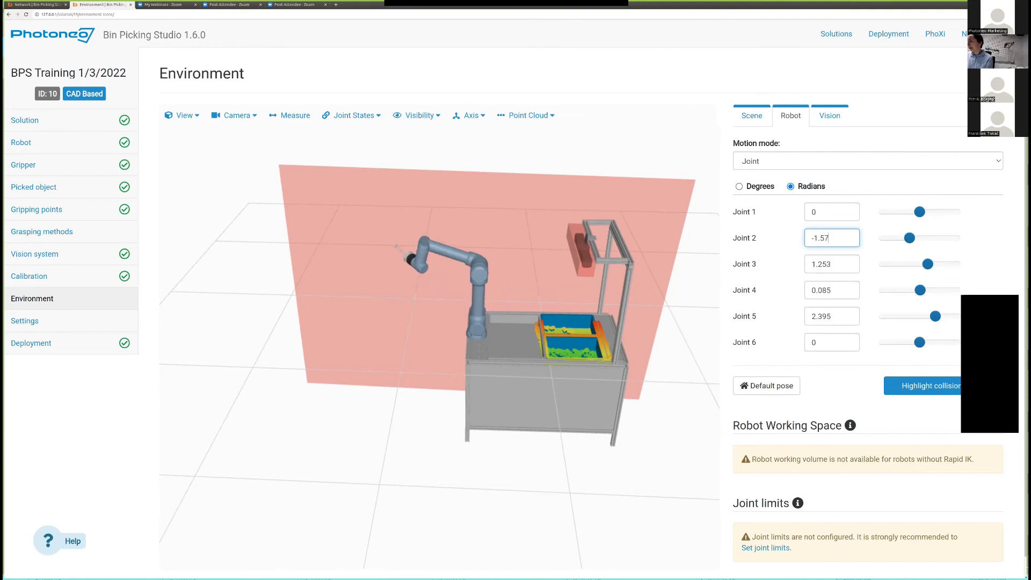
{"action": "key", "text": "Tab"}
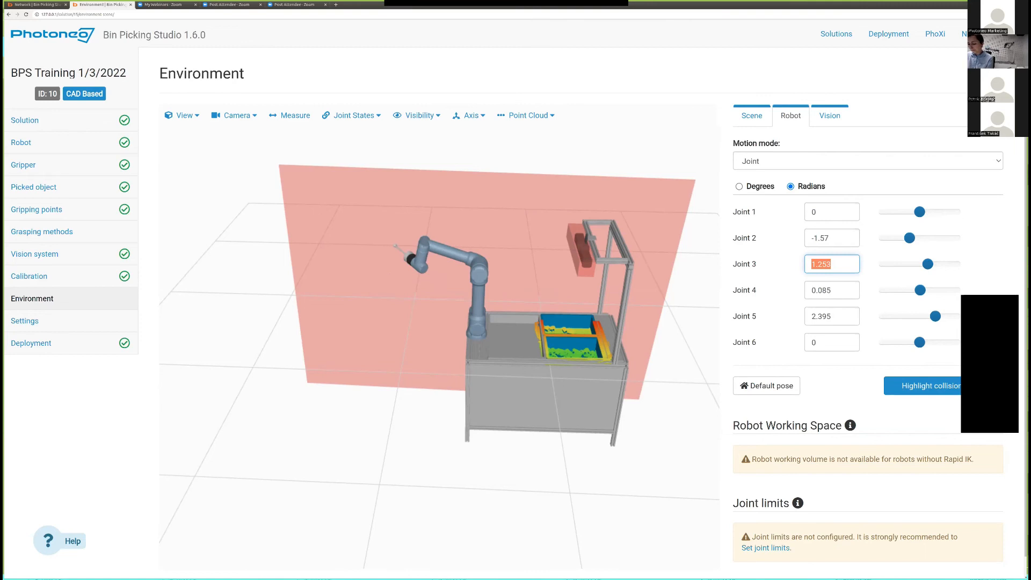
{"action": "type", "text": "-1."}
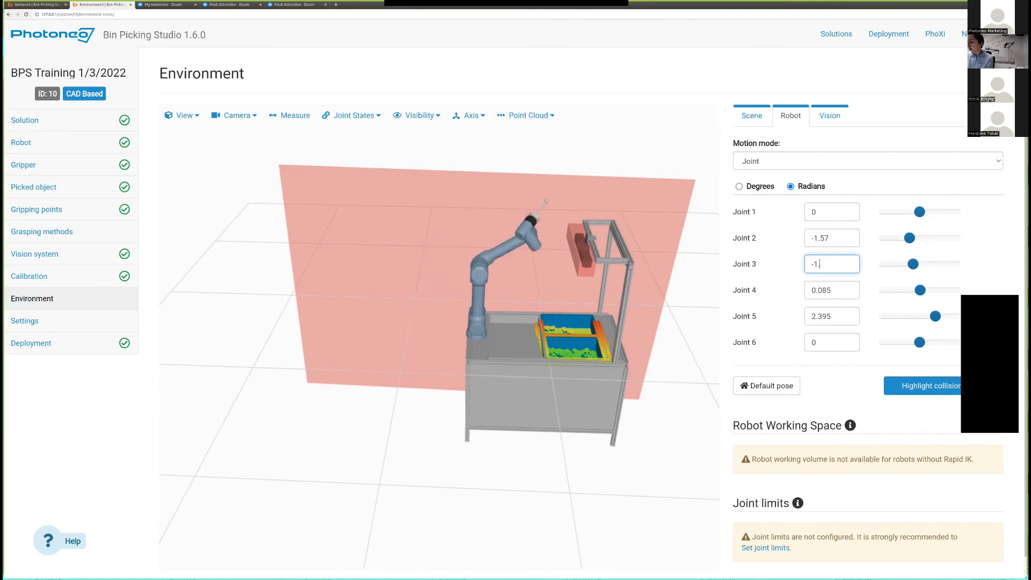
{"action": "type", "text": "93"}
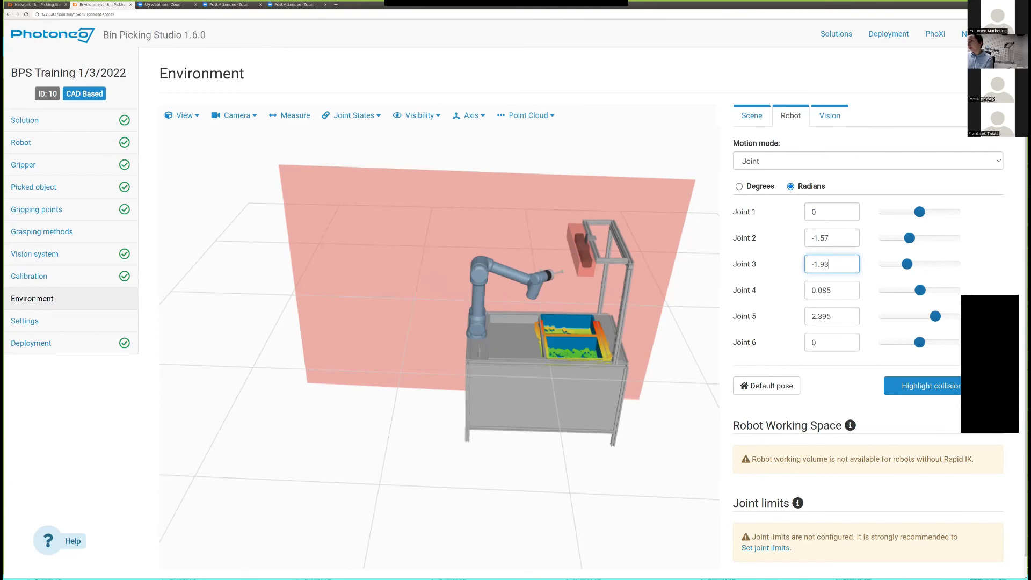
{"action": "key", "text": "Tab"}
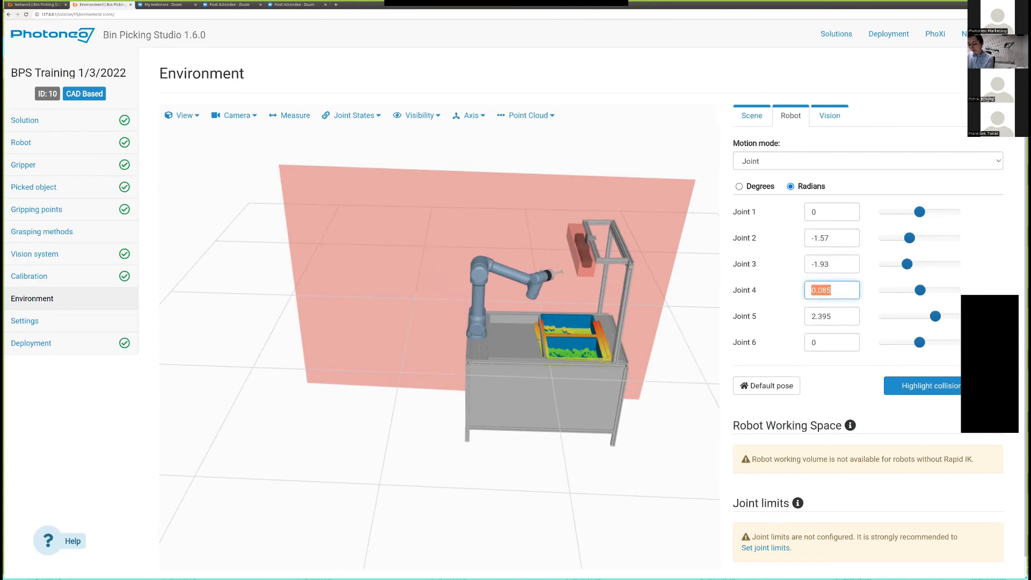
{"action": "type", "text": "-1.15"}
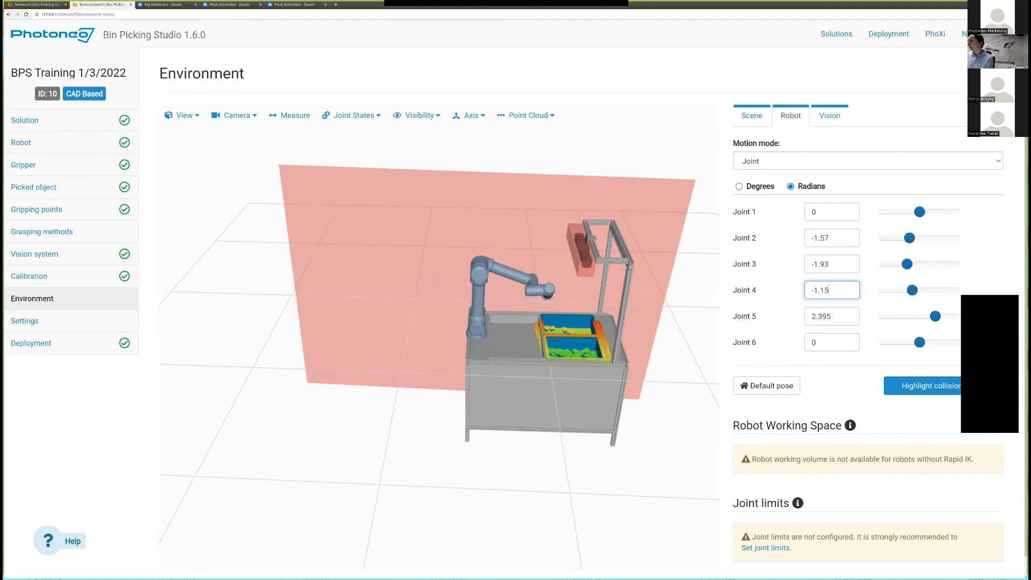
{"action": "key", "text": "Tab"}
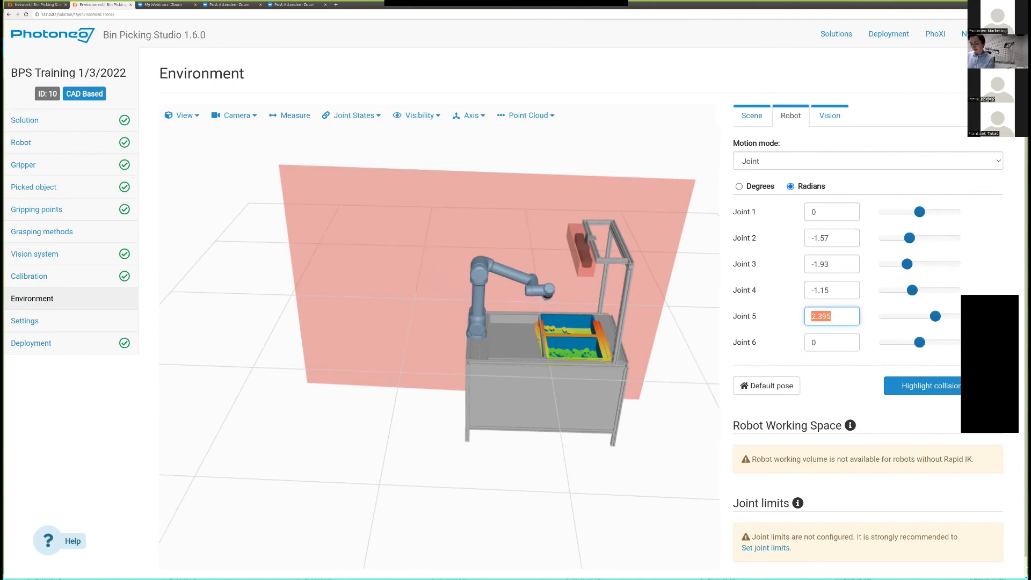
{"action": "type", "text": "1.5"}
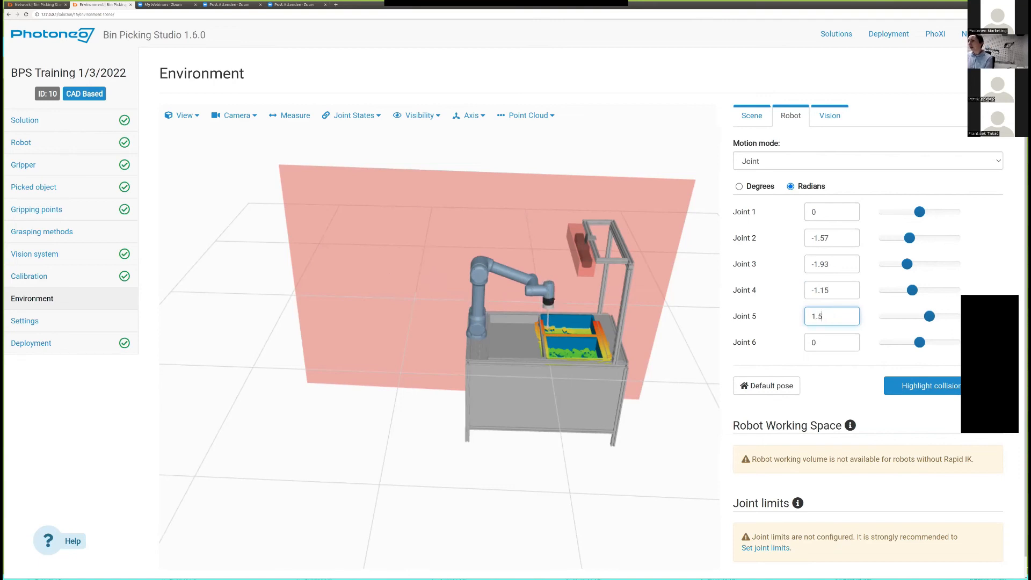
Examine the robot's pose relative to the bins, the scanner's box and the wall, keeping the motion mode on Joint.
{"action": "left_click_drag", "start_coordinate": [419, 280], "coordinate": [420, 314]}
{"action": "scroll", "coordinate": [420, 314], "scroll_direction": "up", "scroll_amount": 6}
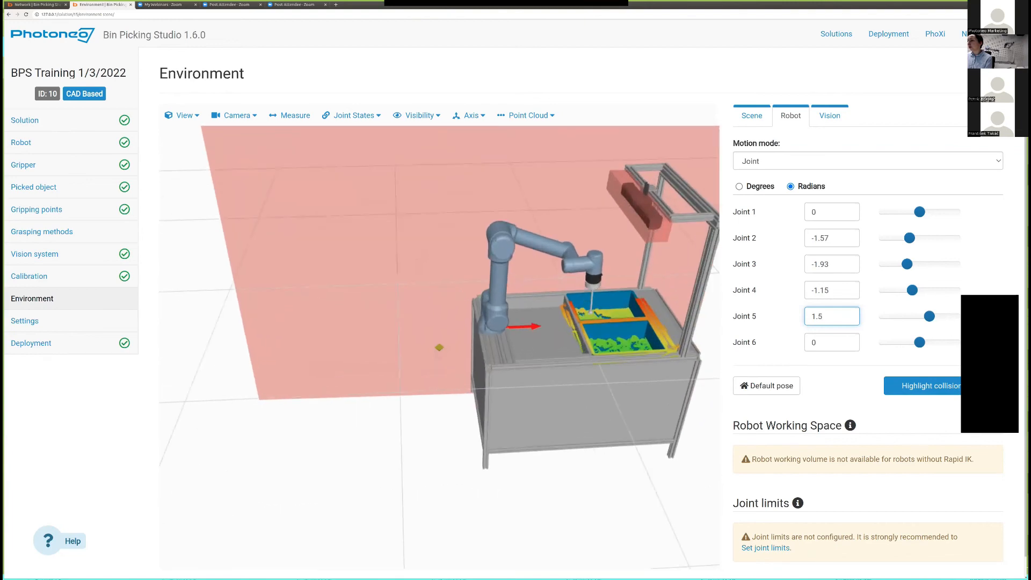
{"action": "middle_click_drag", "start_coordinate": [419, 314], "coordinate": [296, 324]}
{"action": "left_click_drag", "start_coordinate": [295, 325], "coordinate": [298, 365]}
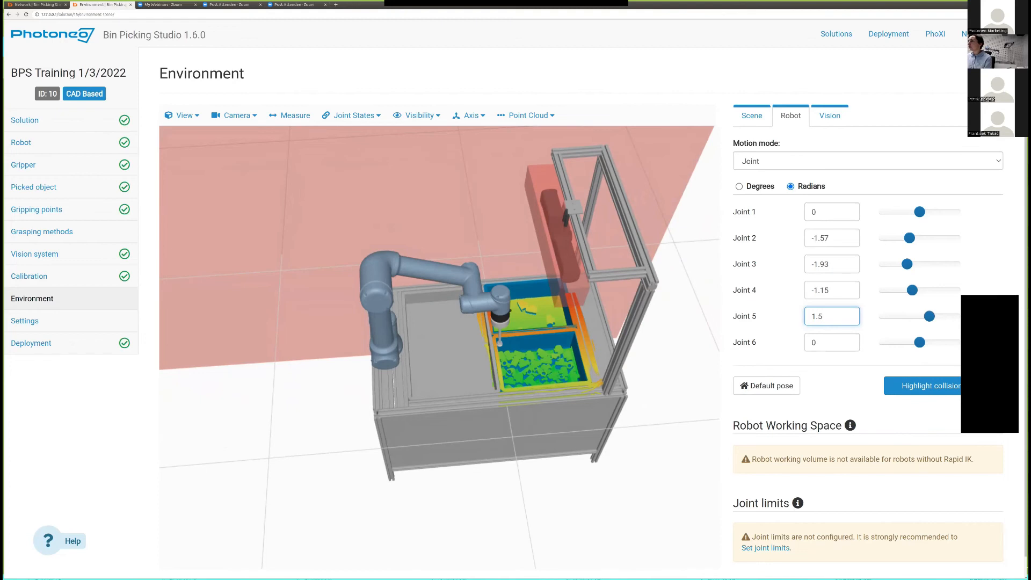
{"action": "left_click_drag", "start_coordinate": [398, 430], "coordinate": [447, 387]}
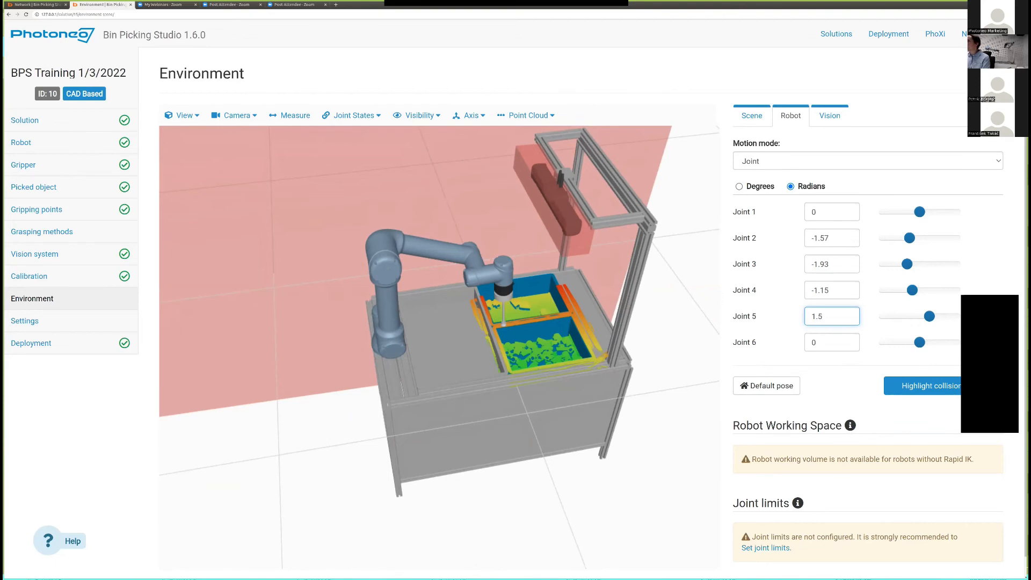
{"action": "left_click", "coordinate": [868, 161]}
{"action": "left_click", "coordinate": [868, 175]}
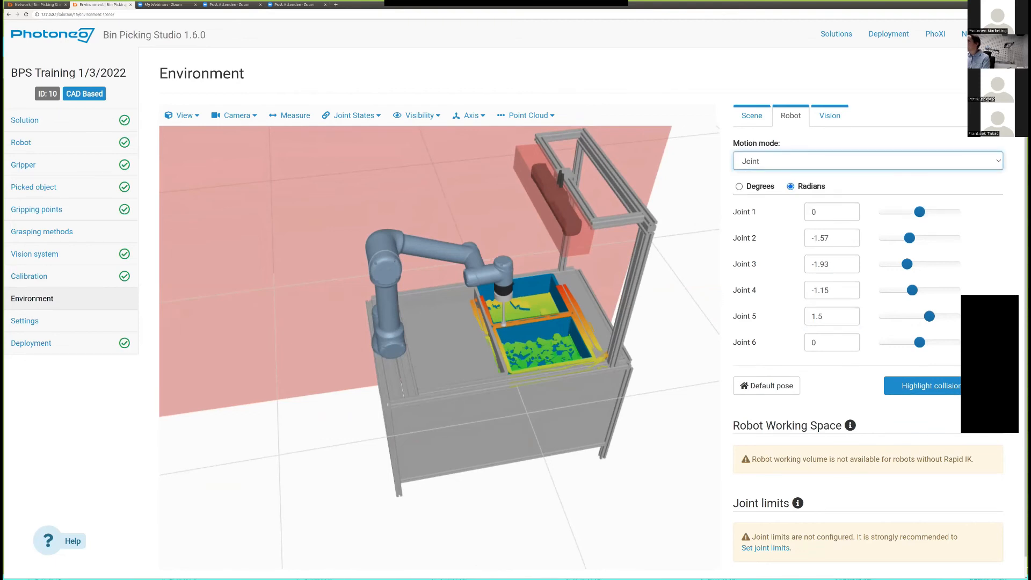
Turn the robot's Joint 1 to -6.28 rad and inspect the arm above the bins.
{"action": "scroll", "coordinate": [516, 301], "scroll_direction": "down", "scroll_amount": 1}
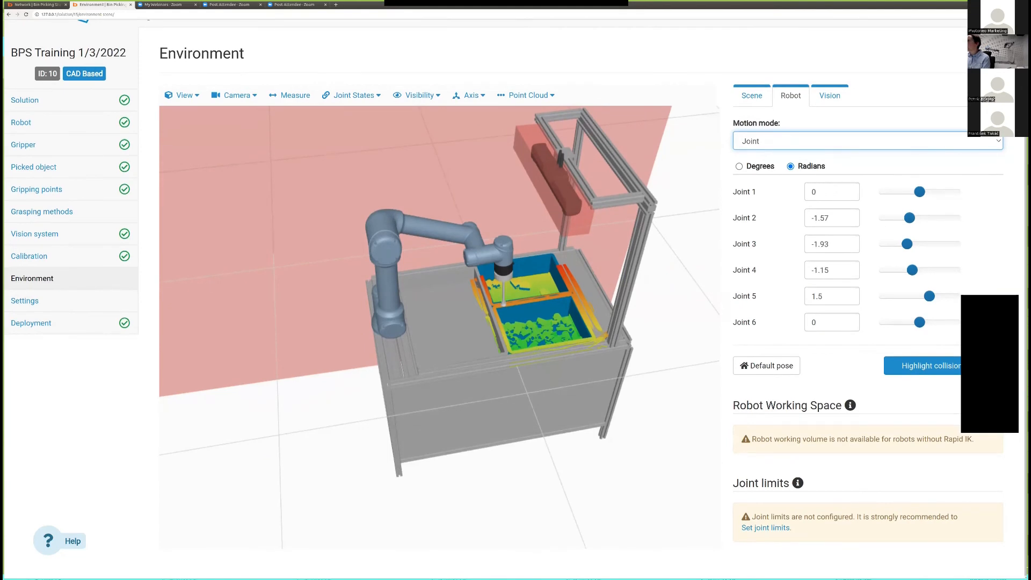
{"action": "left_click_drag", "start_coordinate": [919, 192], "coordinate": [879, 192]}
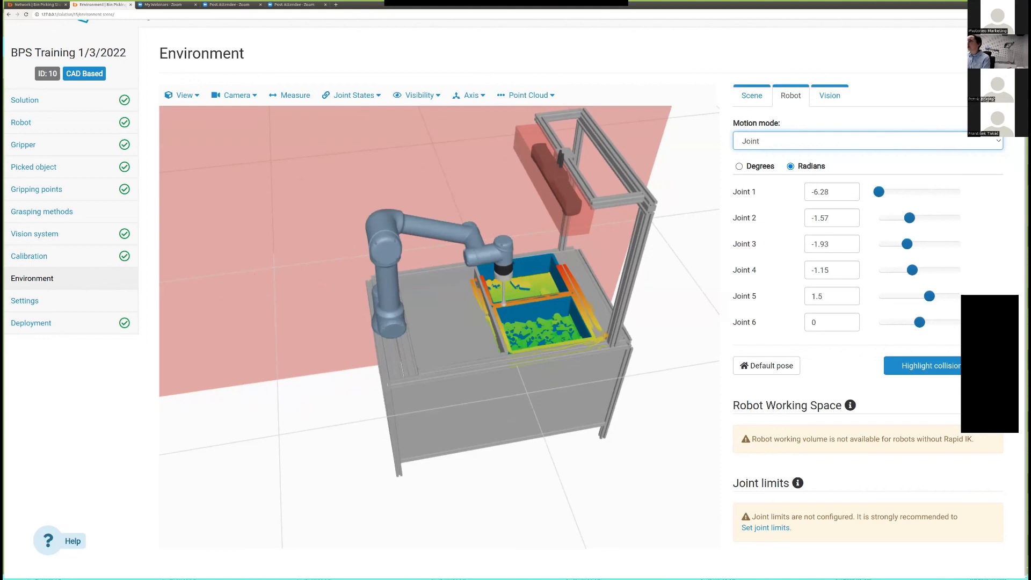
{"action": "mouse_move", "coordinate": [879, 192]}
{"action": "left_mouse_down"}
{"action": "mouse_move", "coordinate": [960, 192]}
{"action": "mouse_move", "coordinate": [878, 192]}
{"action": "left_mouse_up"}
{"action": "scroll", "coordinate": [439, 327], "scroll_direction": "up", "scroll_amount": 3}
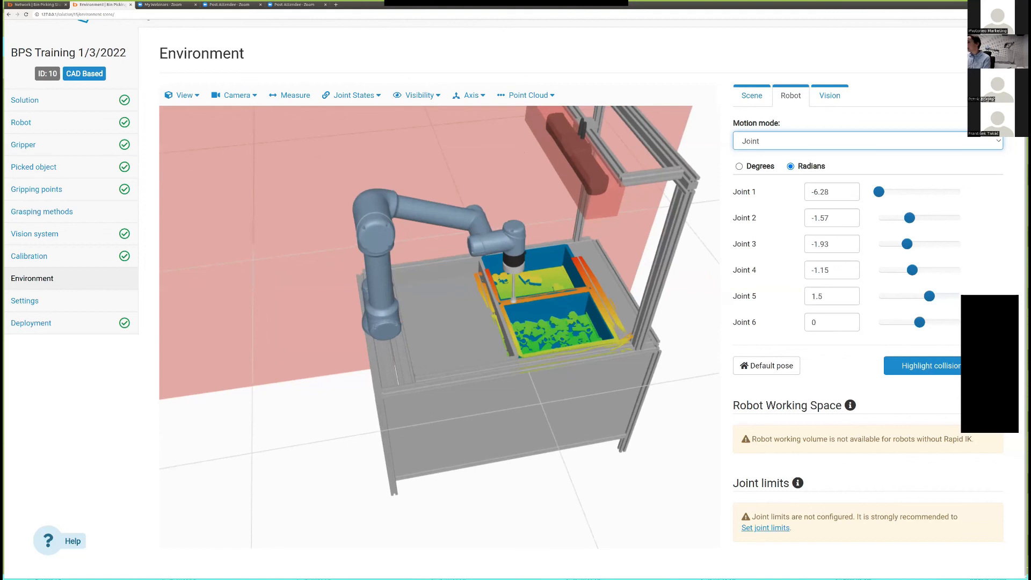
Open the robot's joint limit settings for configuration and set the pose's Joint 1 back to 0 rad.
{"action": "left_click", "coordinate": [765, 528]}
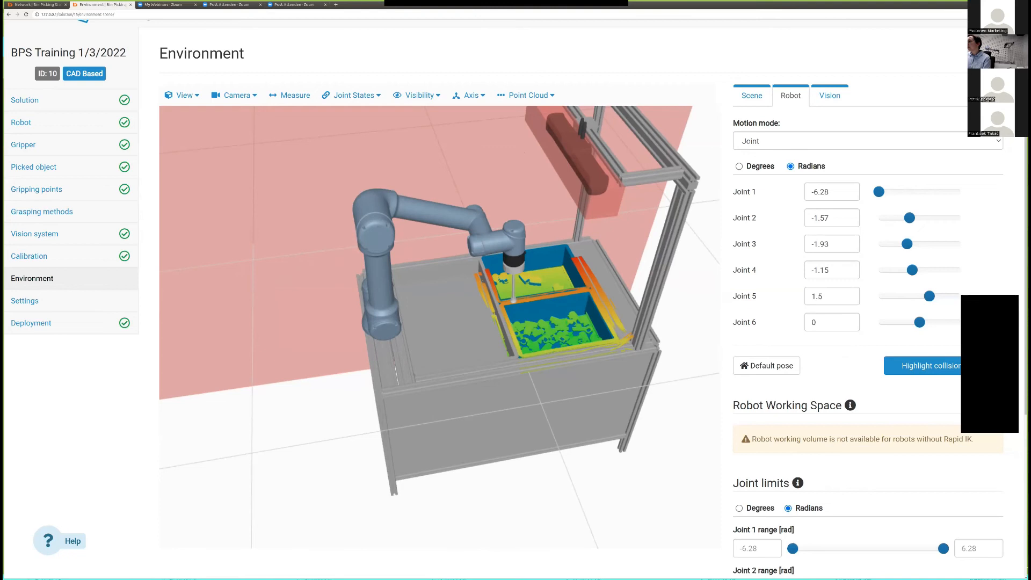
{"action": "double_click", "coordinate": [821, 192]}
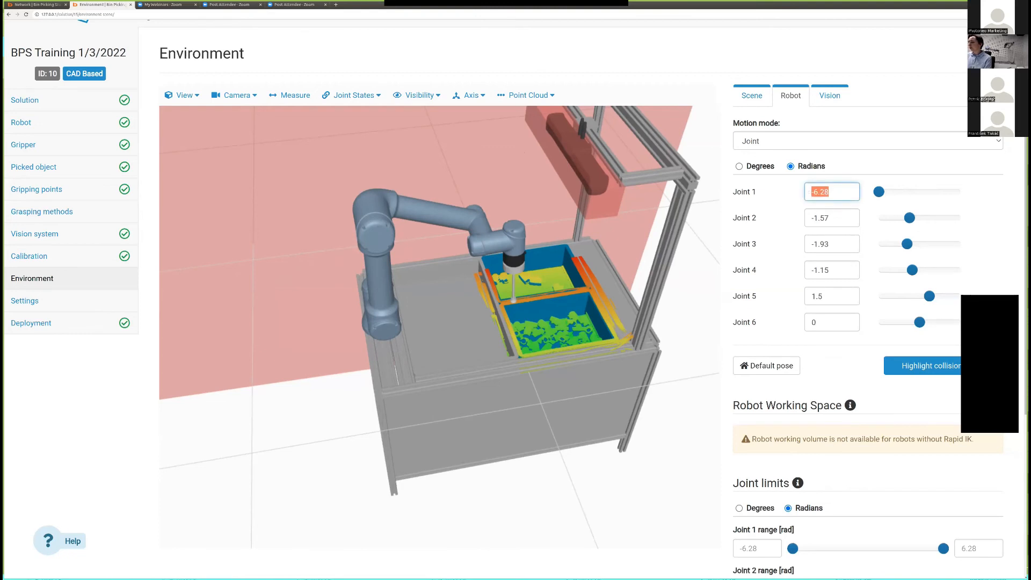
{"action": "type", "text": "0"}
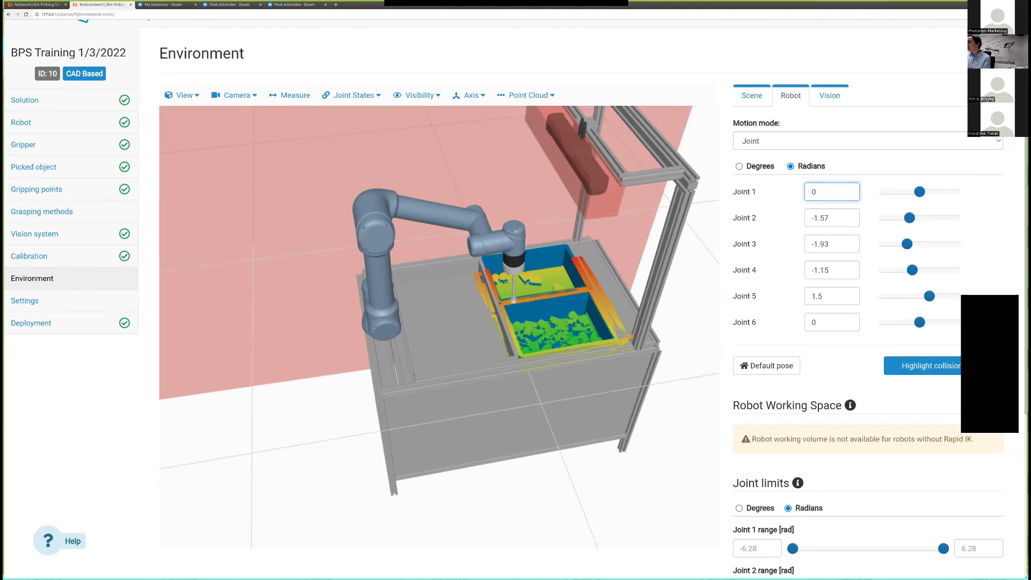
Switch the joint limits to degrees and set Joint 1's lower limit to -120°.
{"action": "scroll", "coordinate": [515, 299], "scroll_direction": "down", "scroll_amount": 3}
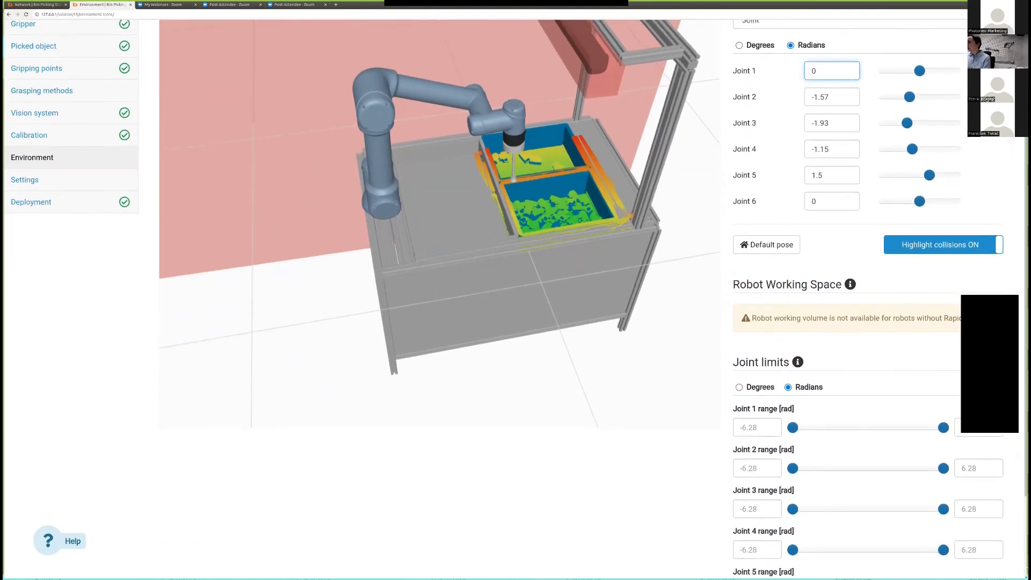
{"action": "left_click", "coordinate": [740, 379]}
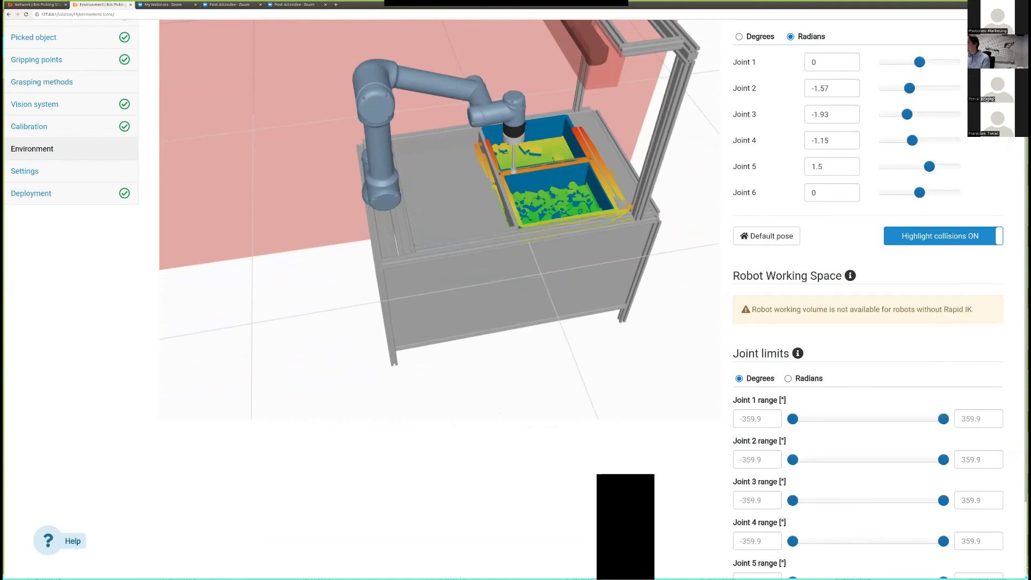
{"action": "left_click_drag", "start_coordinate": [793, 419], "coordinate": [835, 419]}
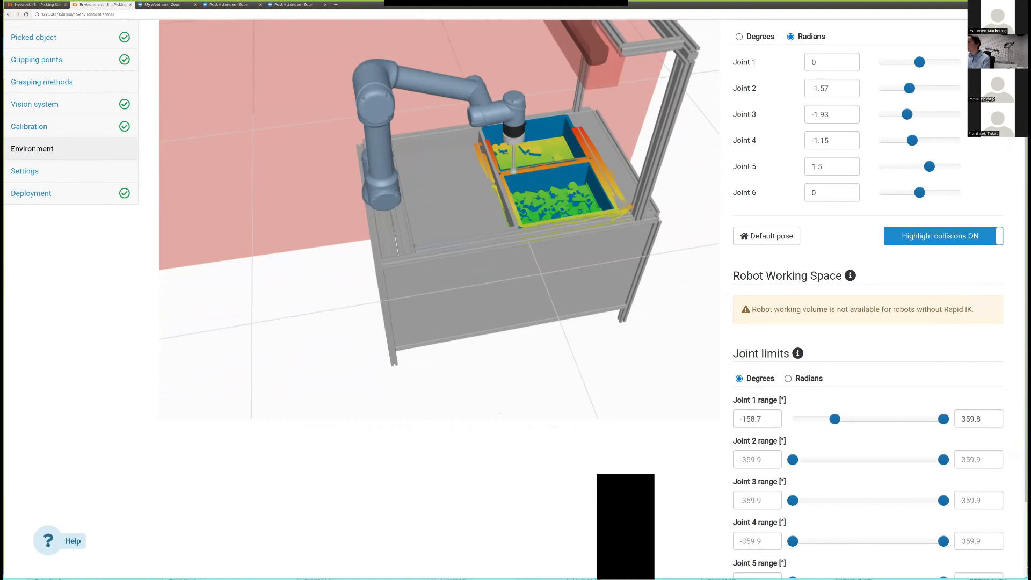
{"action": "left_click", "coordinate": [767, 419]}
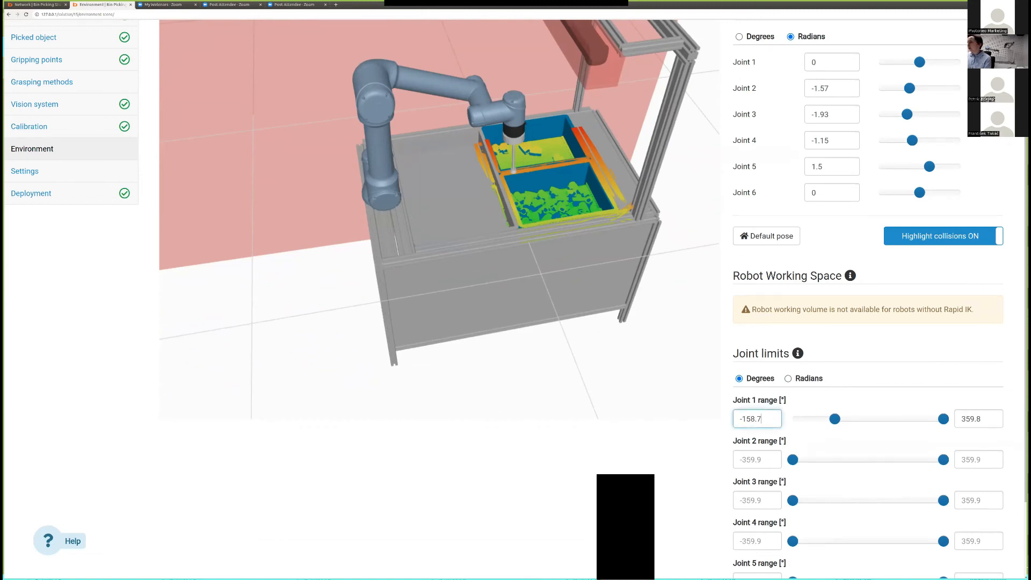
{"action": "key", "text": "BackSpace"}
{"action": "key", "text": "BackSpace"}
{"action": "key", "text": "BackSpace"}
{"action": "key", "text": "BackSpace"}
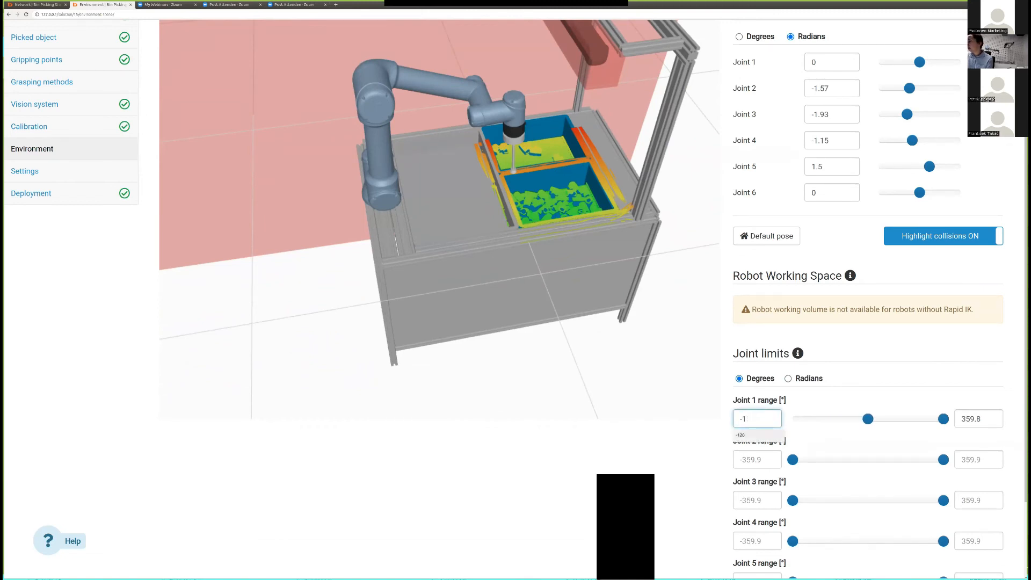
{"action": "type", "text": "20"}
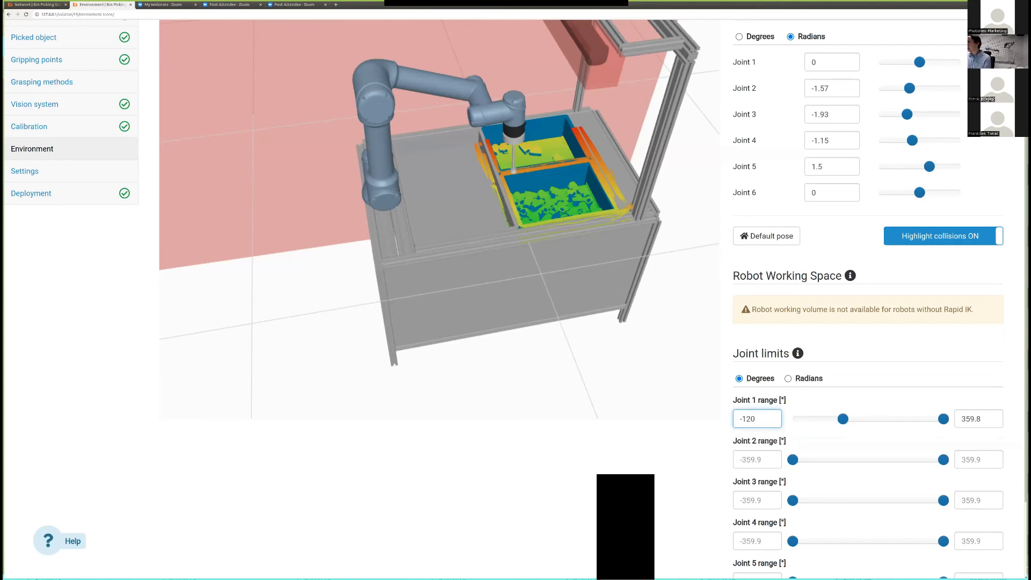
Set Joint 1's upper limit to 120°.
{"action": "left_click_drag", "start_coordinate": [944, 419], "coordinate": [902, 419]}
{"action": "double_click", "coordinate": [981, 420]}
{"action": "type", "text": "120"}
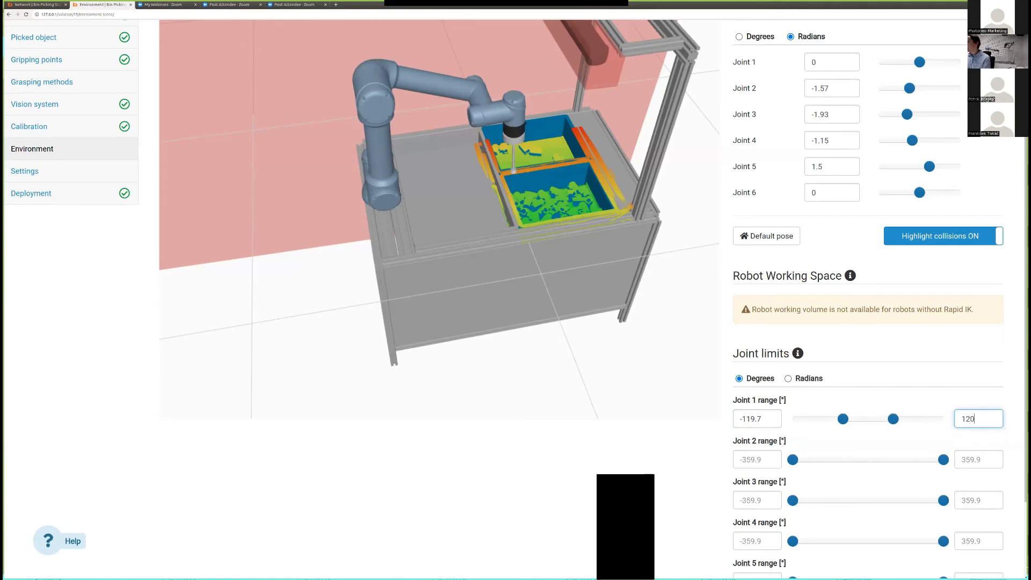
Correct Joint 1's lower limit to exactly -120° and save the joint limits.
{"action": "left_click", "coordinate": [763, 419]}
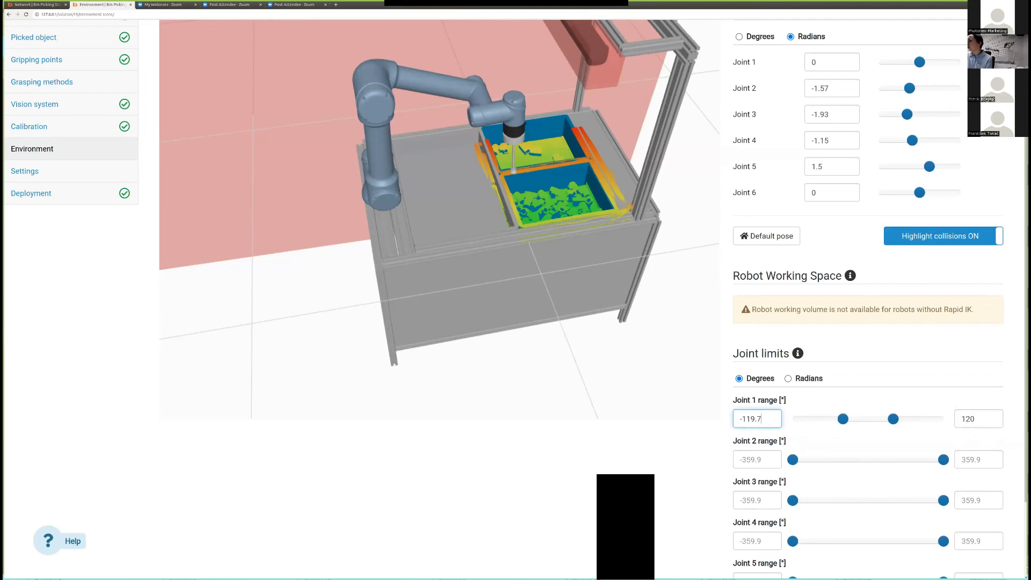
{"action": "key", "text": "BackSpace"}
{"action": "key", "text": "BackSpace"}
{"action": "key", "text": "BackSpace"}
{"action": "key", "text": "BackSpace"}
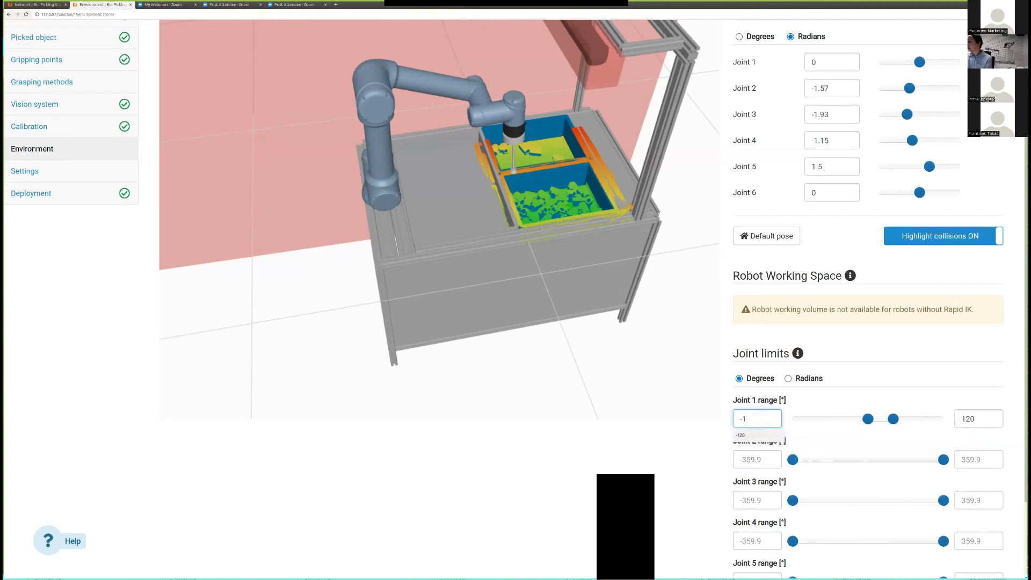
{"action": "type", "text": "20"}
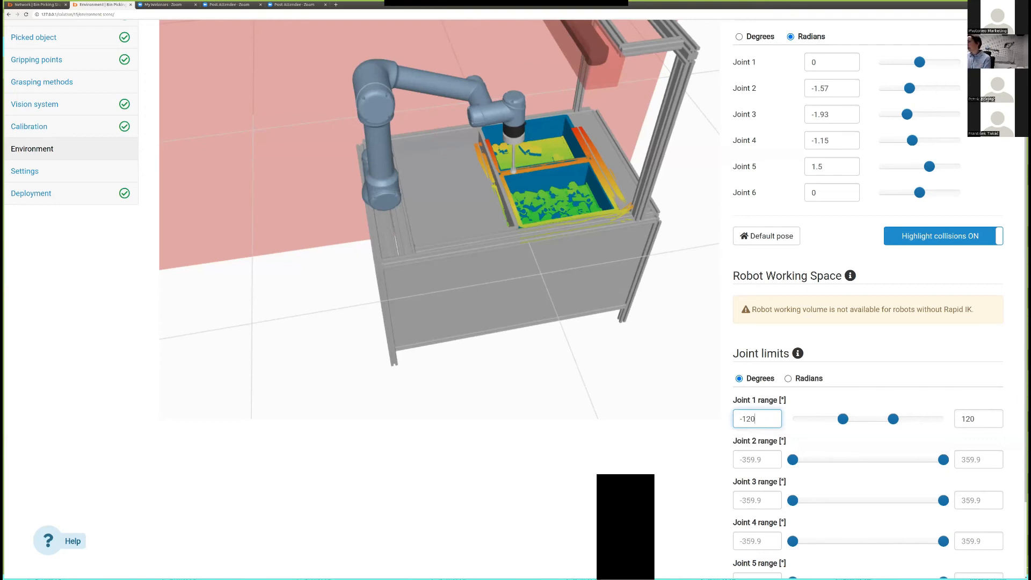
{"action": "scroll", "coordinate": [516, 300], "scroll_direction": "down", "scroll_amount": 2}
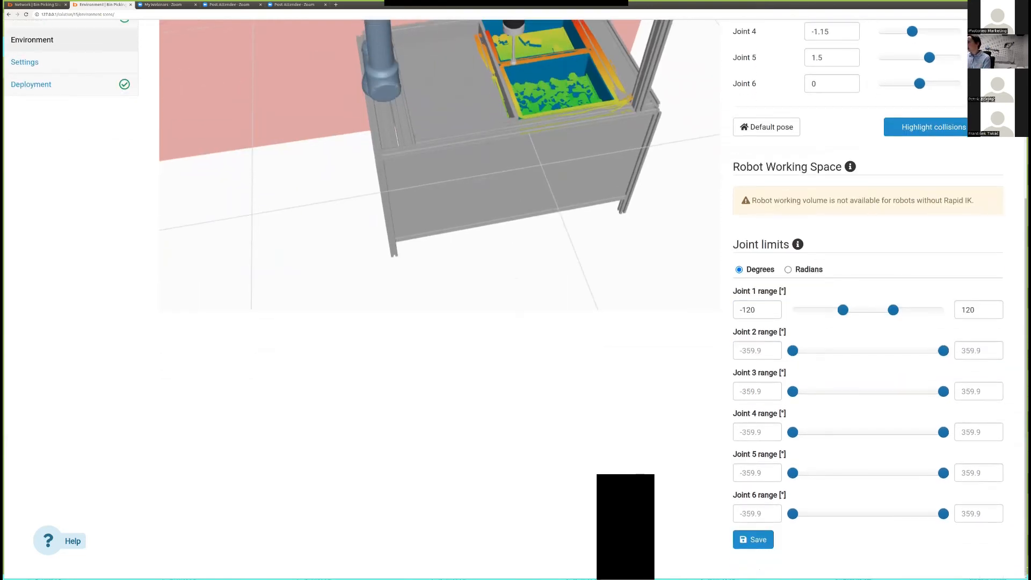
{"action": "left_click", "coordinate": [753, 539]}
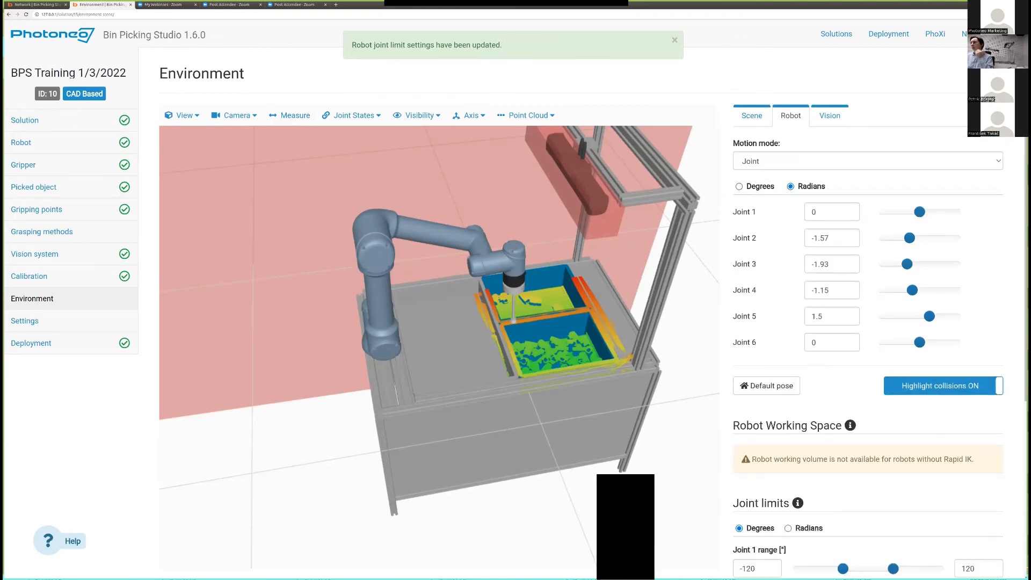
Turn the robot's Joint 1 to about -0.032 rad and examine the arm within the cell from different distances.
{"action": "mouse_move", "coordinate": [919, 211]}
{"action": "left_mouse_down"}
{"action": "mouse_move", "coordinate": [879, 212]}
{"action": "mouse_move", "coordinate": [960, 211]}
{"action": "mouse_move", "coordinate": [879, 212]}
{"action": "mouse_move", "coordinate": [956, 211]}
{"action": "mouse_move", "coordinate": [879, 212]}
{"action": "mouse_move", "coordinate": [953, 212]}
{"action": "mouse_move", "coordinate": [903, 212]}
{"action": "mouse_move", "coordinate": [918, 212]}
{"action": "left_mouse_up"}
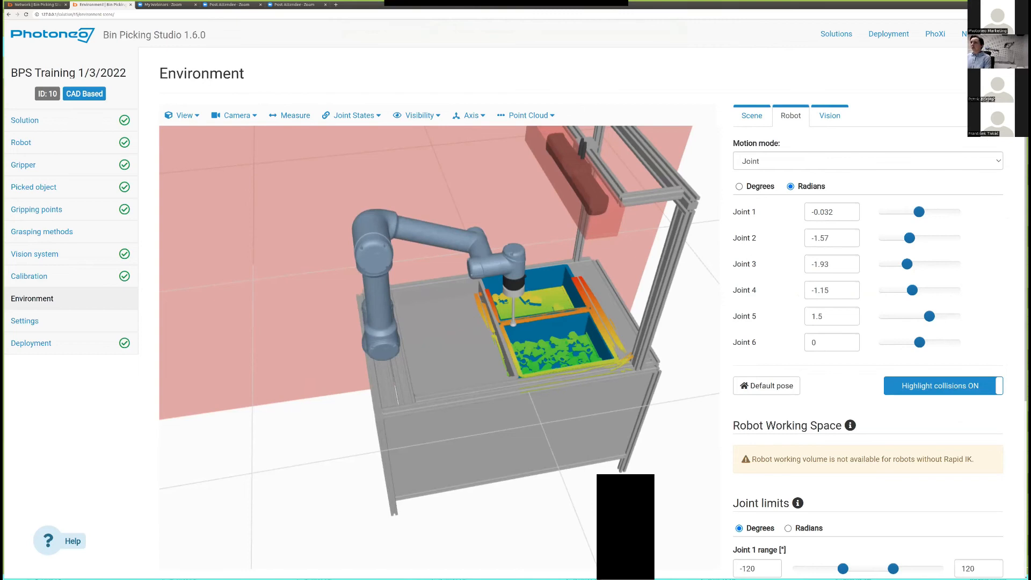
{"action": "scroll", "coordinate": [438, 347], "scroll_direction": "down", "scroll_amount": 8}
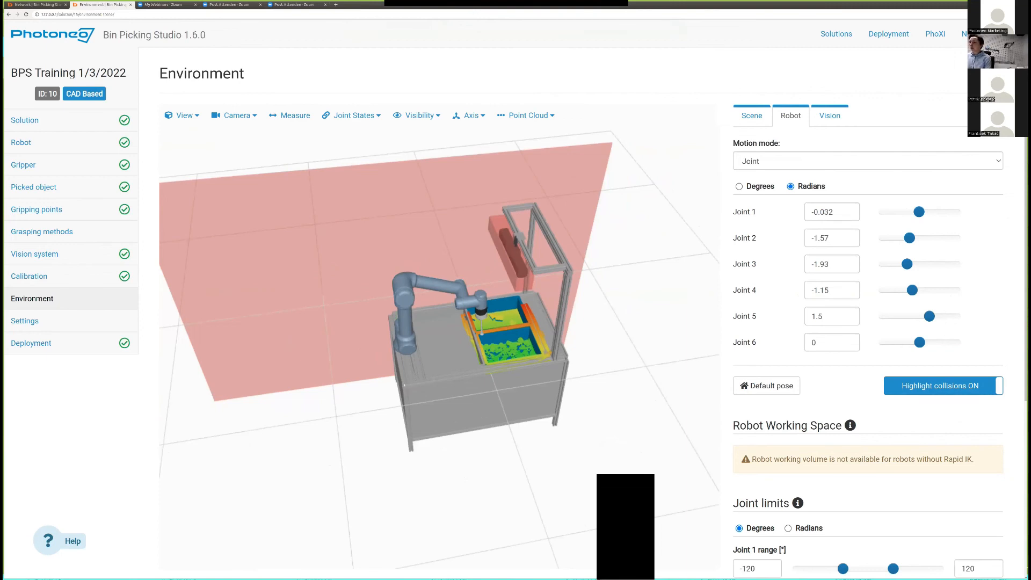
{"action": "left_click_drag", "start_coordinate": [439, 347], "coordinate": [439, 320]}
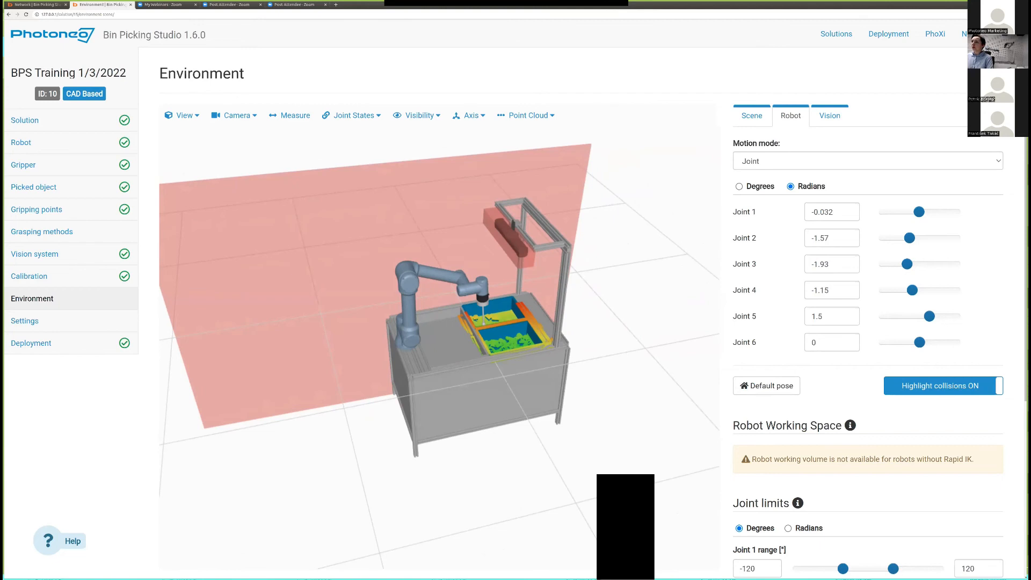
{"action": "scroll", "coordinate": [439, 344], "scroll_direction": "down", "scroll_amount": 2}
{"action": "scroll", "coordinate": [440, 344], "scroll_direction": "up", "scroll_amount": 9}
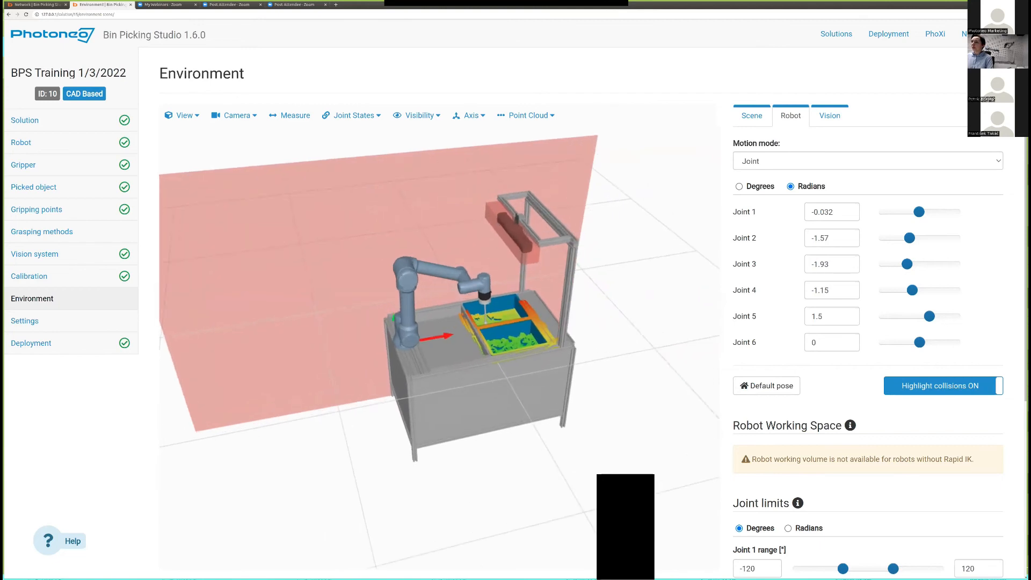
{"action": "scroll", "coordinate": [419, 333], "scroll_direction": "up", "scroll_amount": 2}
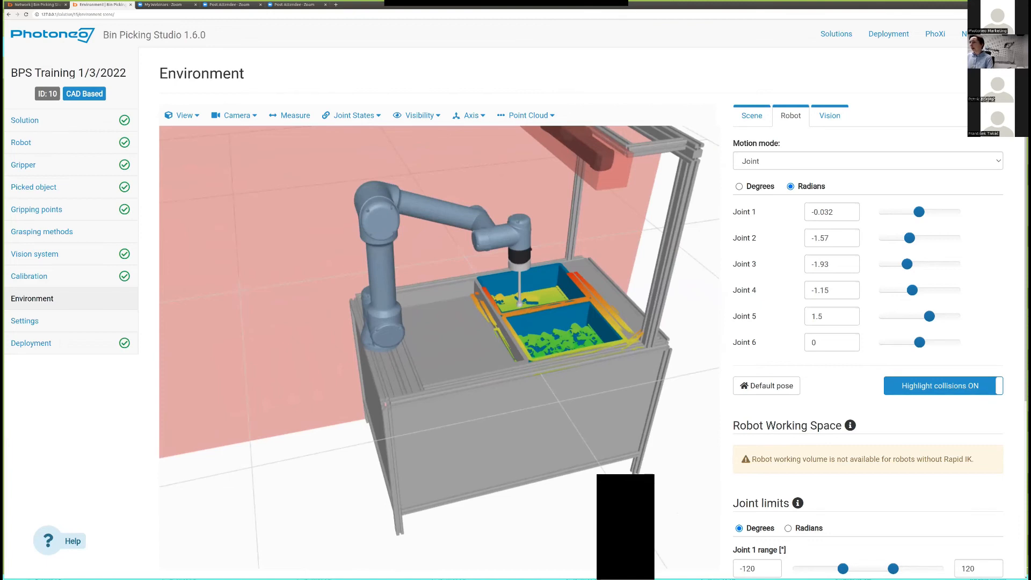
{"action": "scroll", "coordinate": [424, 335], "scroll_direction": "down", "scroll_amount": 3}
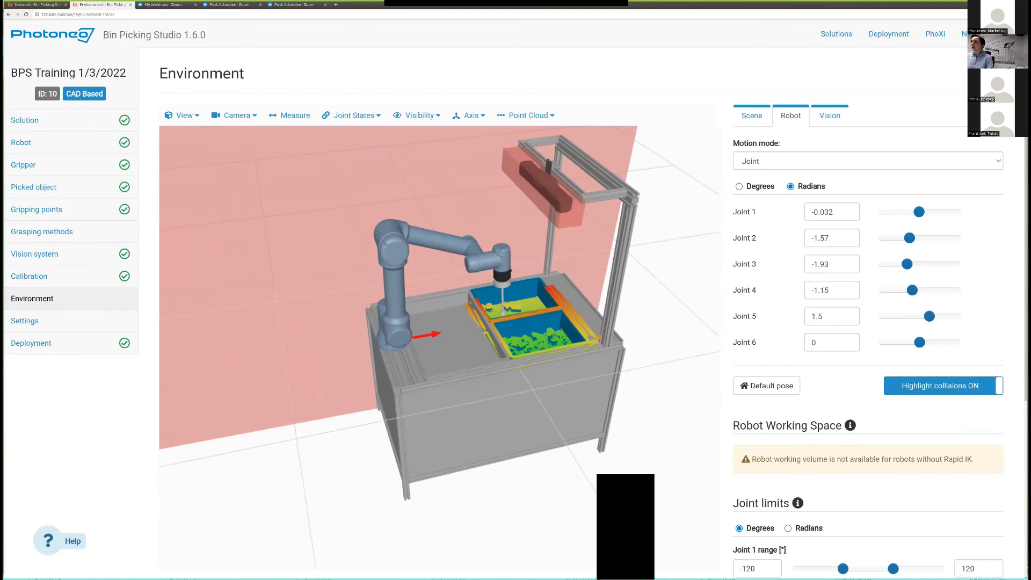
{"action": "scroll", "coordinate": [516, 300], "scroll_direction": "down", "scroll_amount": 2}
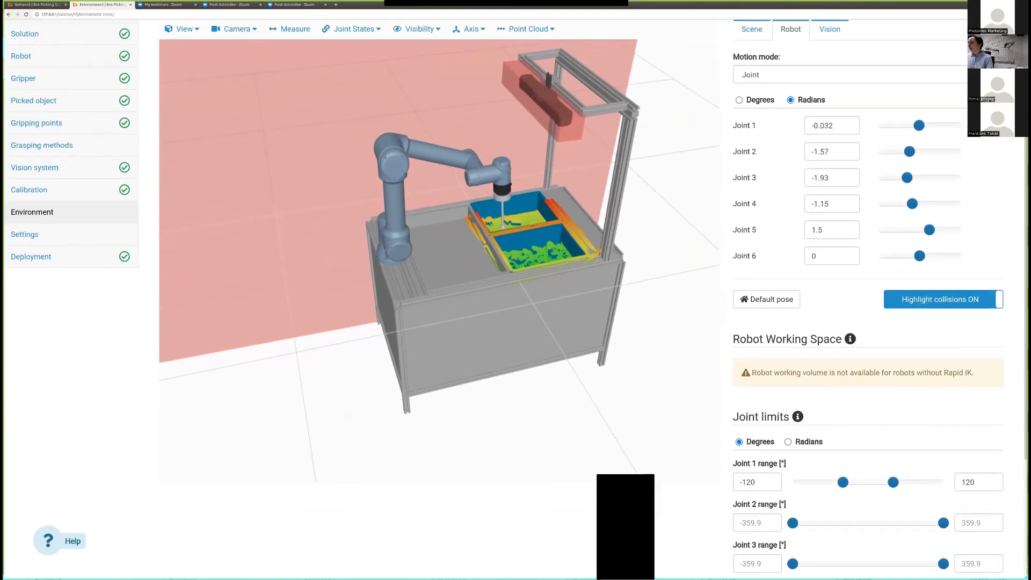
{"action": "scroll", "coordinate": [439, 261], "scroll_direction": "down", "scroll_amount": 4}
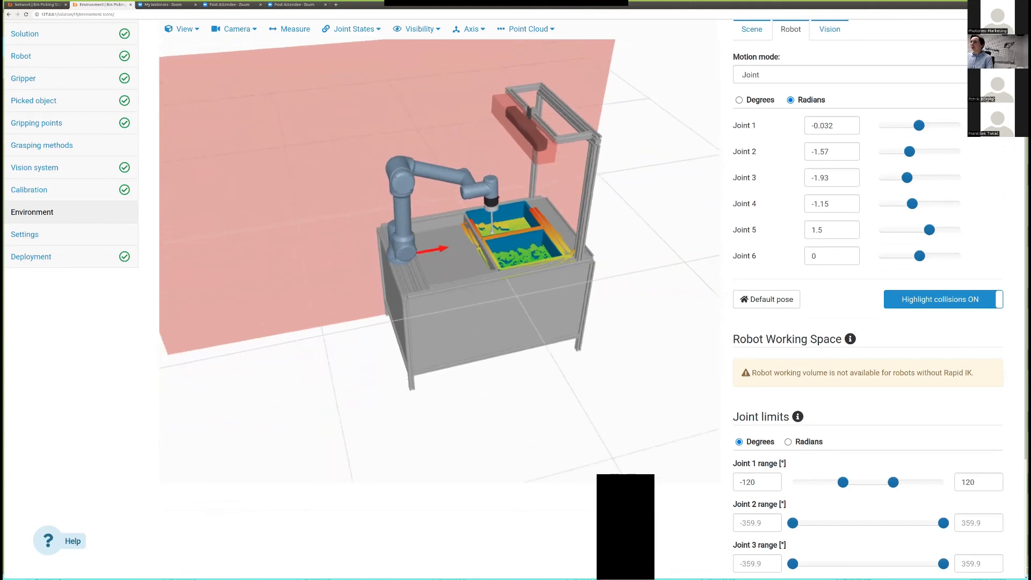
{"action": "scroll", "coordinate": [516, 300], "scroll_direction": "up", "scroll_amount": 2}
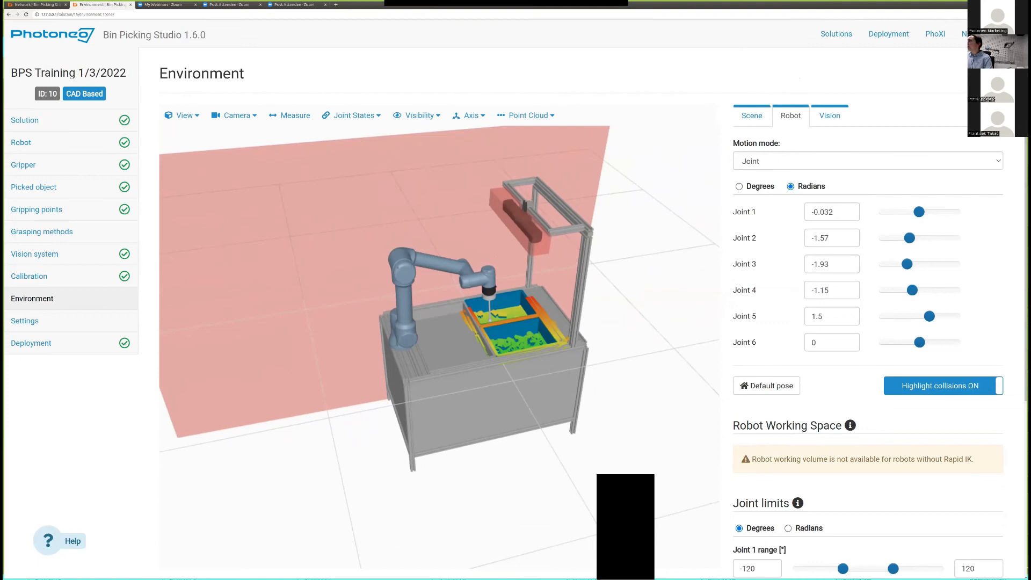
Switch the motion mode to Linear - Tool coordinate system and move the tool point above the bins to about X 515.4, Y -108.8, Z 287.8 mm.
{"action": "left_click", "coordinate": [868, 161]}
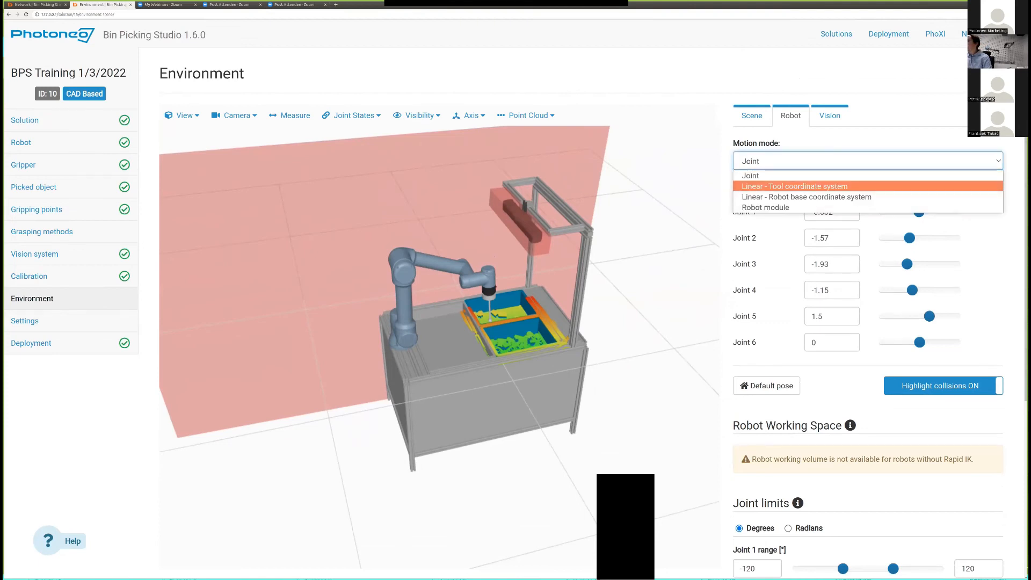
{"action": "key", "text": "Return"}
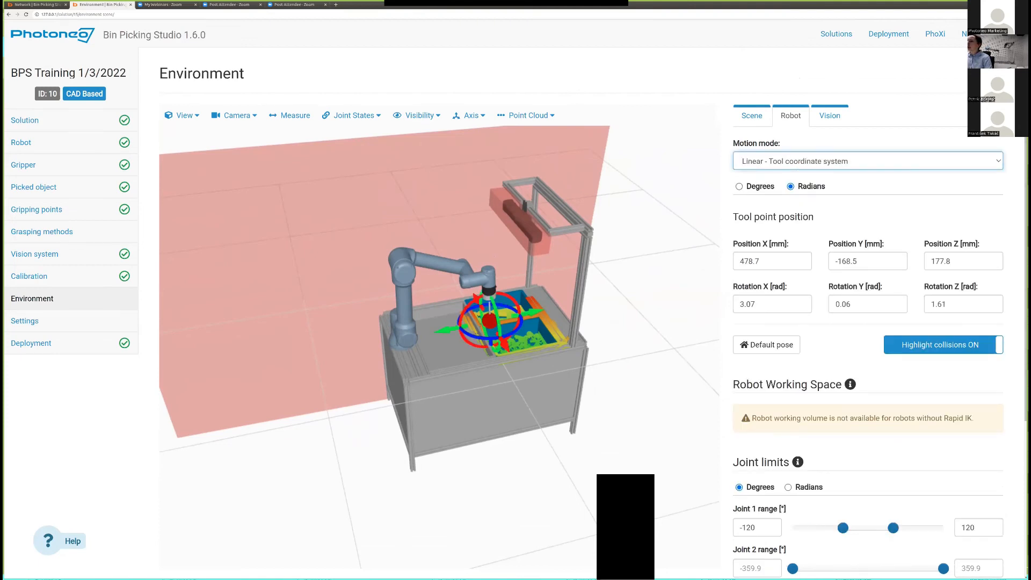
{"action": "scroll", "coordinate": [439, 348], "scroll_direction": "down", "scroll_amount": 1}
{"action": "scroll", "coordinate": [440, 348], "scroll_direction": "up", "scroll_amount": 3}
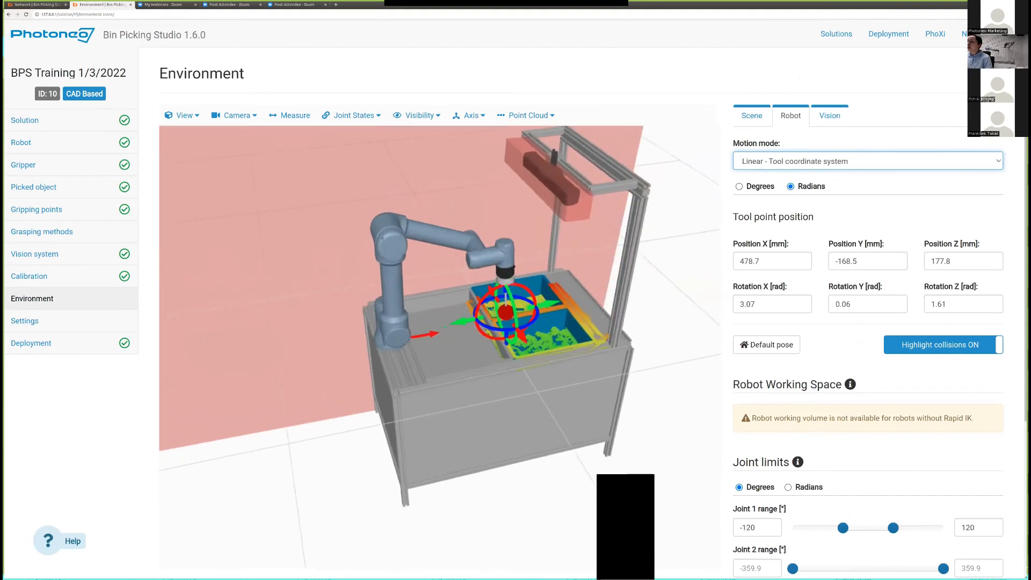
{"action": "scroll", "coordinate": [440, 348], "scroll_direction": "up", "scroll_amount": 5}
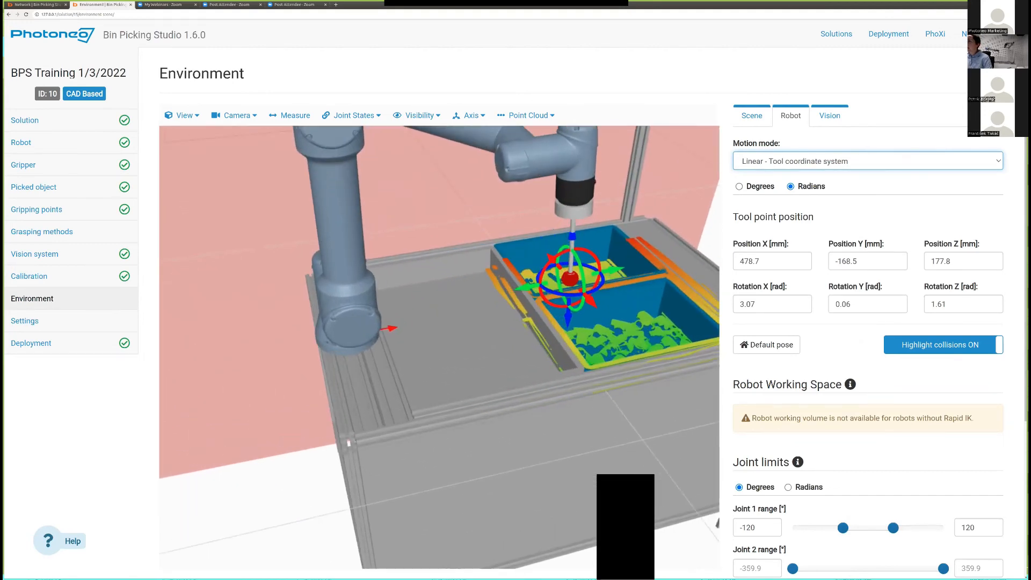
{"action": "left_click_drag", "start_coordinate": [571, 278], "coordinate": [592, 357]}
{"action": "left_click_drag", "start_coordinate": [537, 419], "coordinate": [514, 252]}
{"action": "scroll", "coordinate": [440, 347], "scroll_direction": "up", "scroll_amount": 4}
{"action": "scroll", "coordinate": [439, 347], "scroll_direction": "down", "scroll_amount": 15}
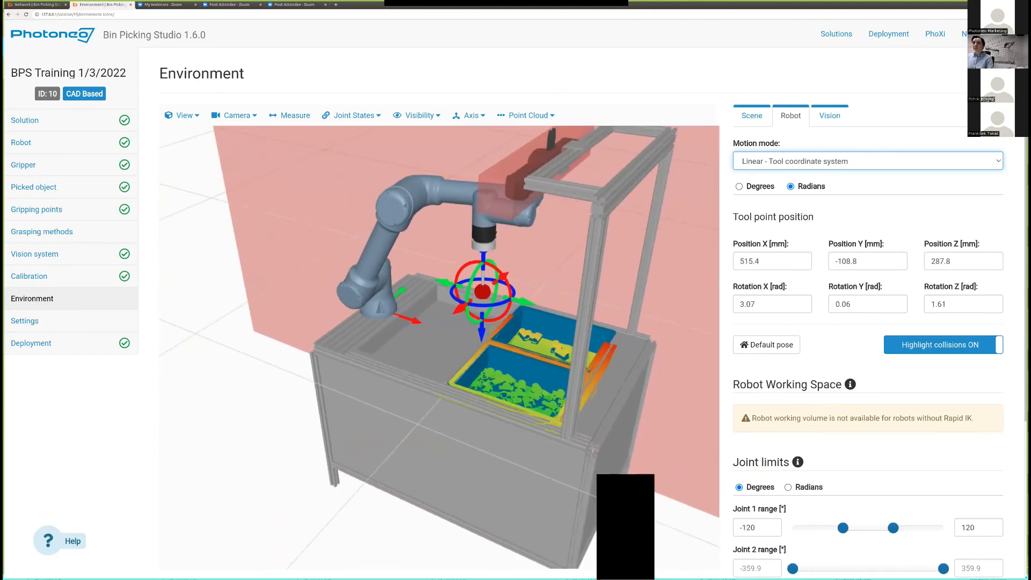
{"action": "scroll", "coordinate": [439, 347], "scroll_direction": "down", "scroll_amount": 1}
{"action": "left_click_drag", "start_coordinate": [439, 347], "coordinate": [576, 360]}
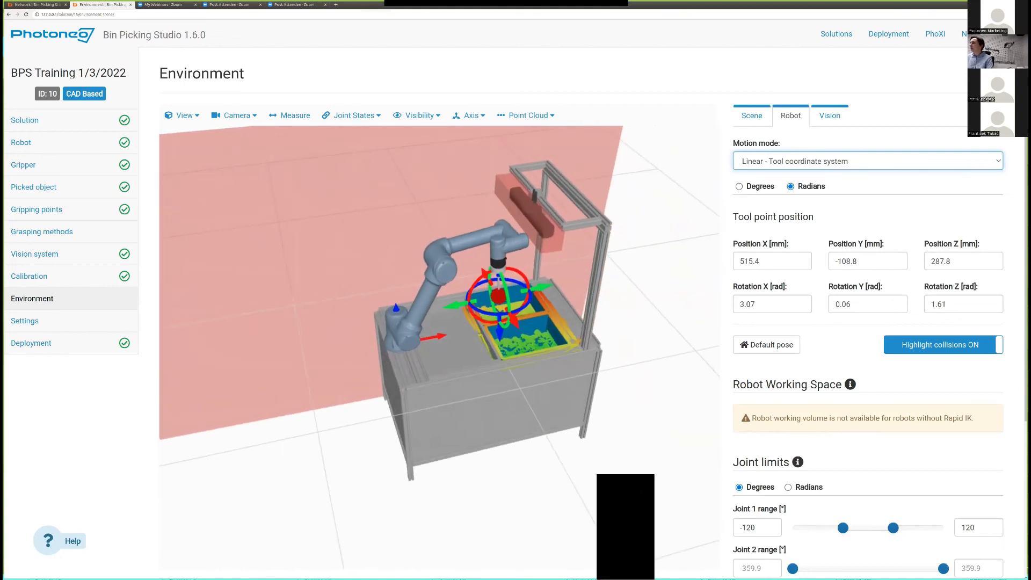
Save the joint limits again with Joint 1's range at -120° to 120°.
{"action": "scroll", "coordinate": [868, 376], "scroll_direction": "down", "scroll_amount": 3}
{"action": "scroll", "coordinate": [868, 376], "scroll_direction": "down", "scroll_amount": 2}
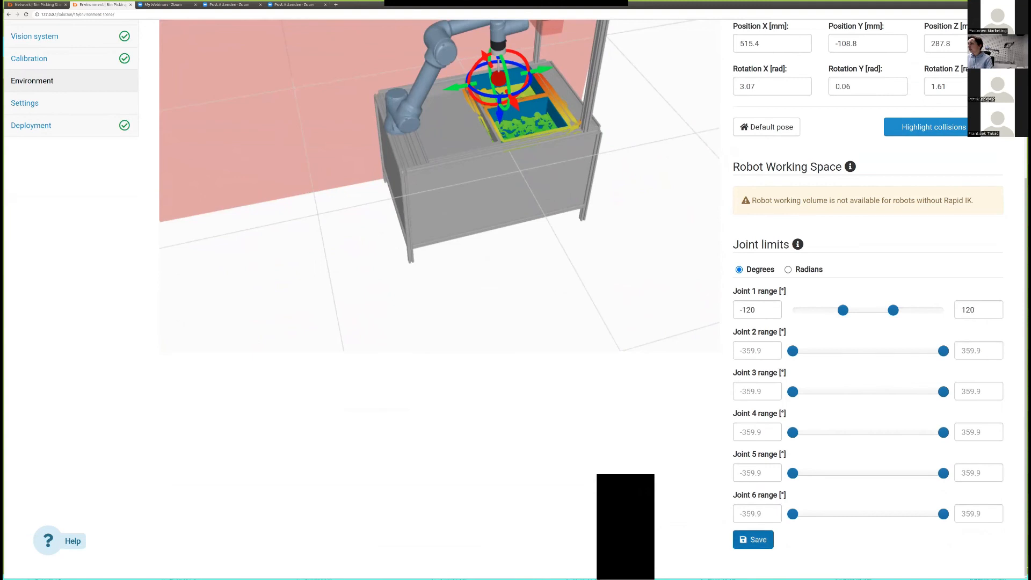
{"action": "left_click", "coordinate": [753, 540]}
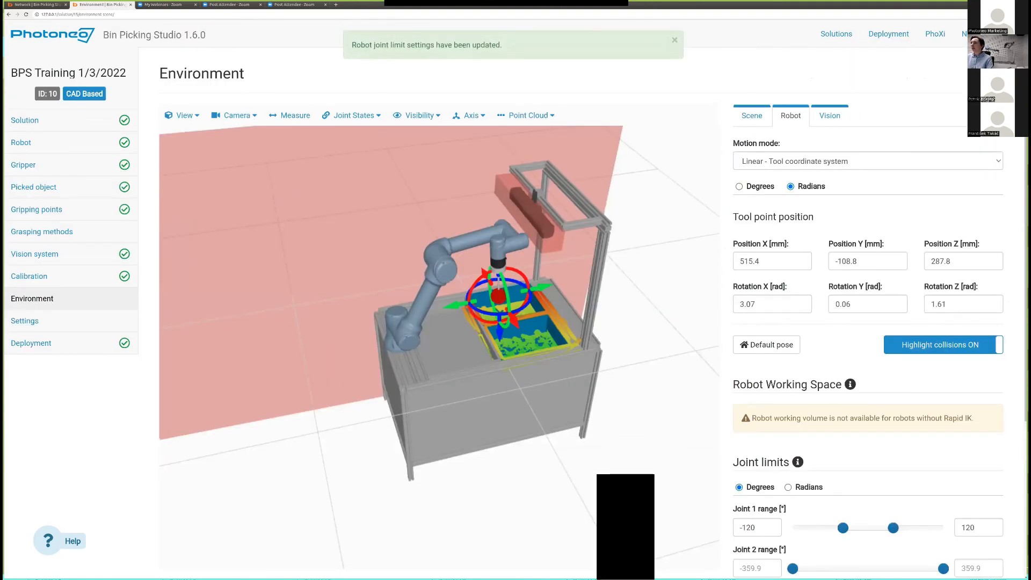
Review the scene's object list and the VS1 scanner's vision settings.
{"action": "left_click", "coordinate": [752, 116]}
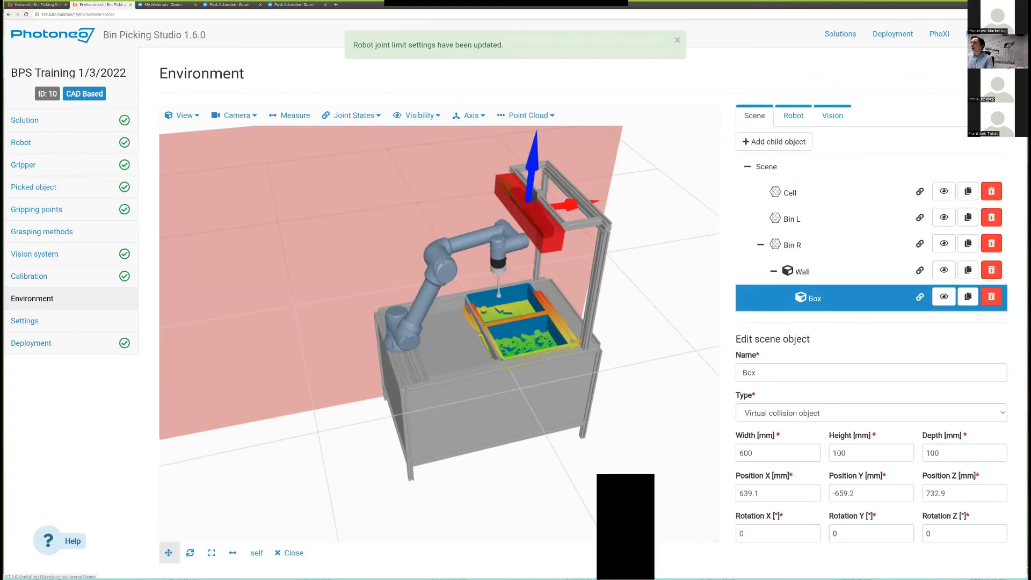
{"action": "left_click", "coordinate": [793, 116]}
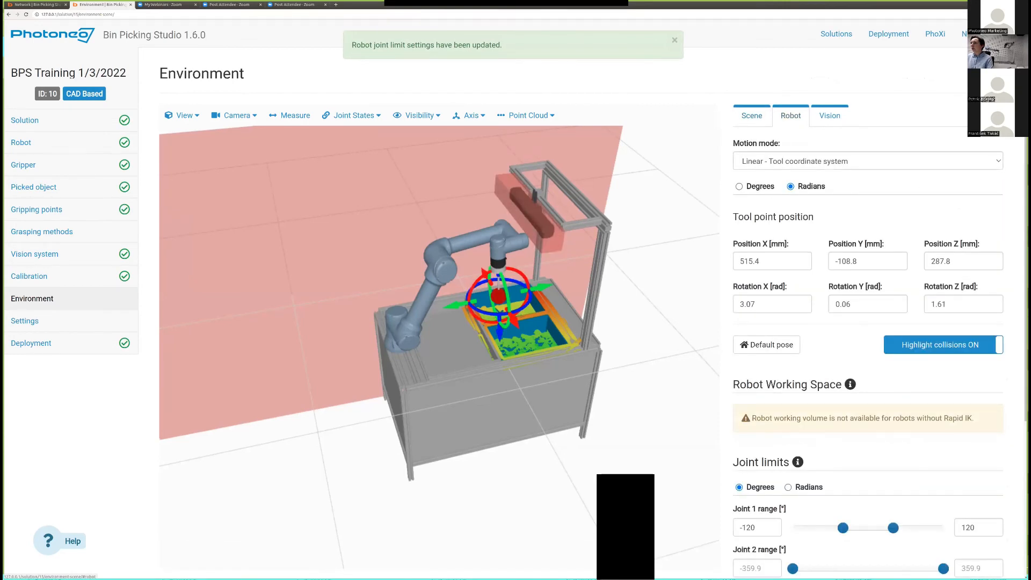
{"action": "left_click", "coordinate": [830, 115]}
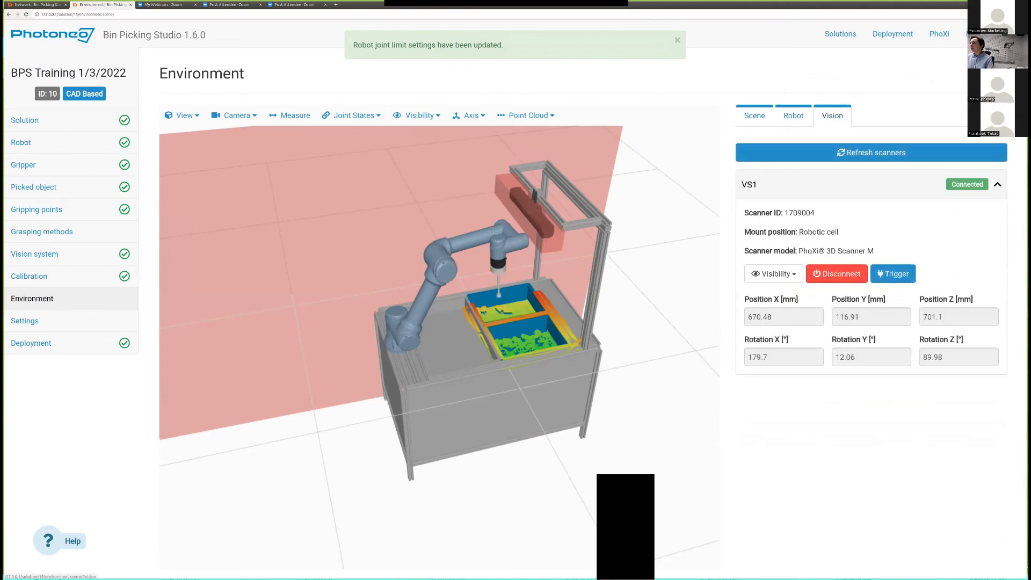
Review the solution's collision checking, point cloud, IK solver and path planner settings.
{"action": "left_click_drag", "start_coordinate": [443, 271], "coordinate": [413, 317]}
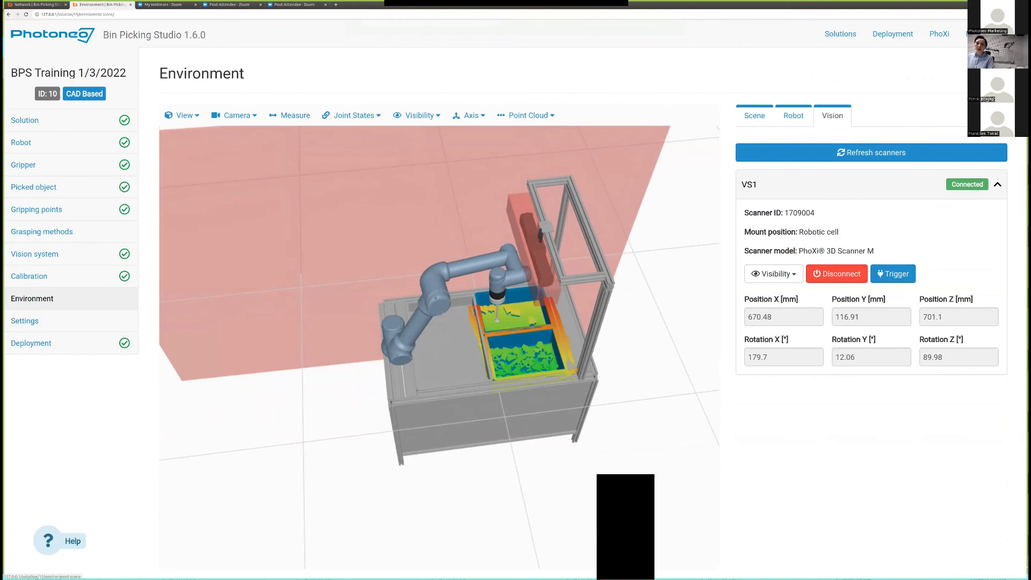
{"action": "left_click", "coordinate": [24, 321]}
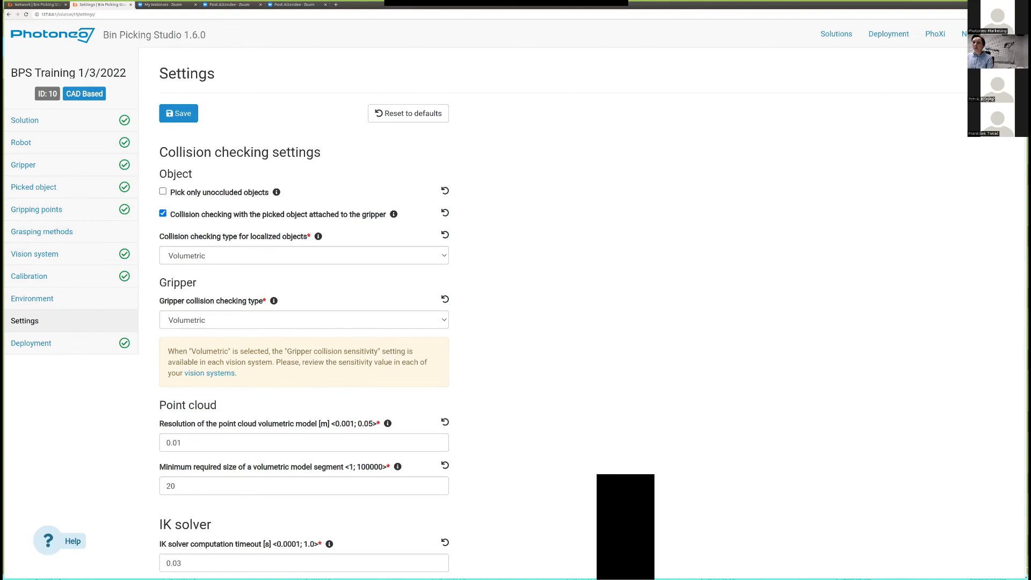
{"action": "scroll", "coordinate": [479, 298], "scroll_direction": "down", "scroll_amount": 1}
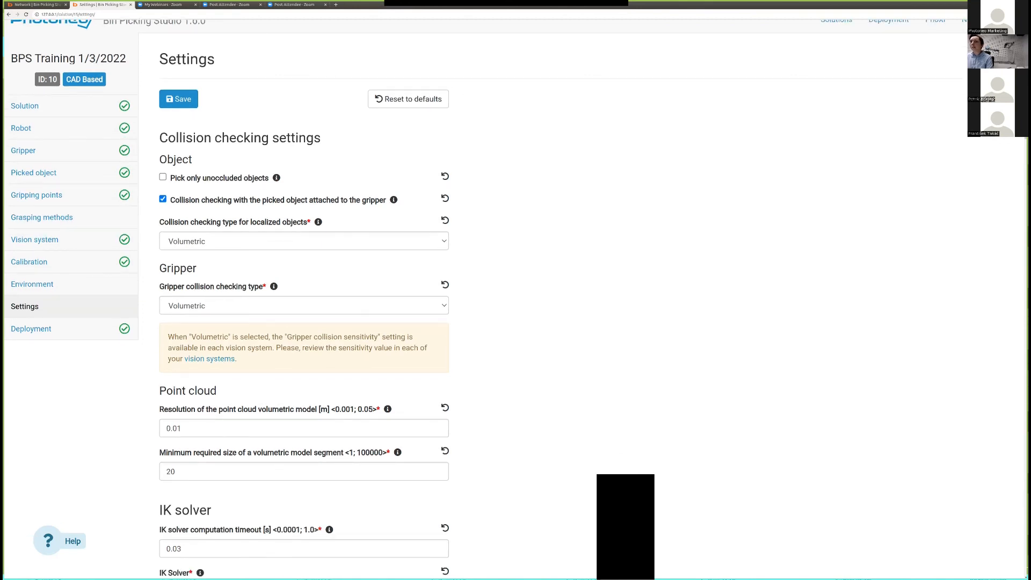
{"action": "scroll", "coordinate": [479, 298], "scroll_direction": "down", "scroll_amount": 2}
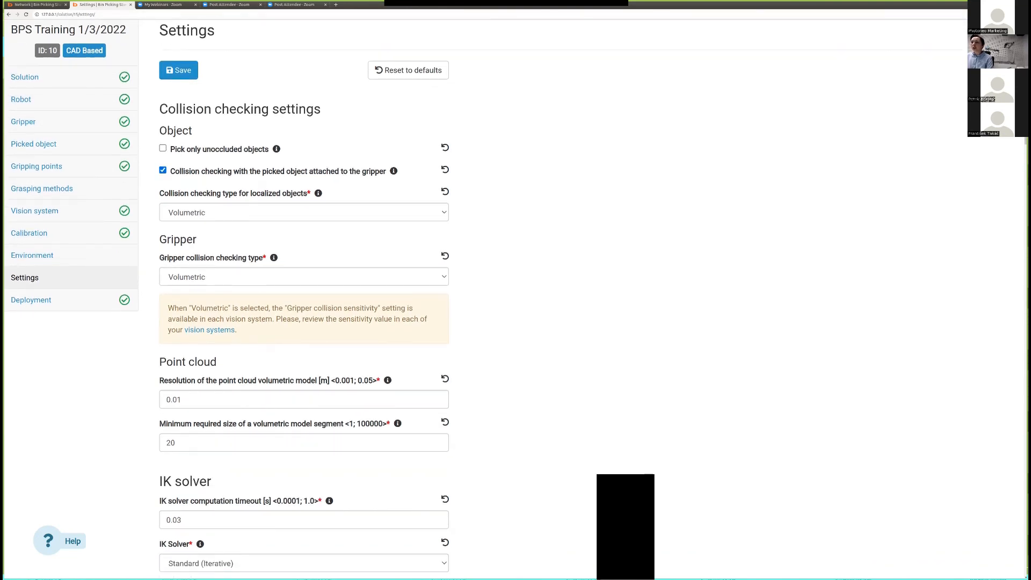
{"action": "scroll", "coordinate": [227, 298], "scroll_direction": "down", "scroll_amount": 3}
{"action": "scroll", "coordinate": [227, 301], "scroll_direction": "down", "scroll_amount": 3}
{"action": "scroll", "coordinate": [304, 299], "scroll_direction": "down", "scroll_amount": 6}
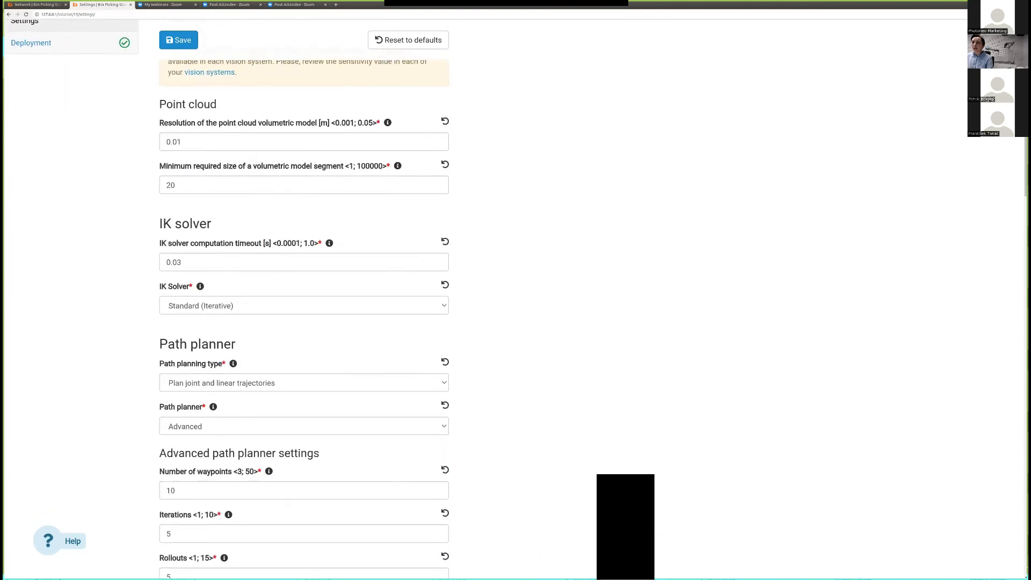
{"action": "scroll", "coordinate": [304, 317], "scroll_direction": "down", "scroll_amount": 6}
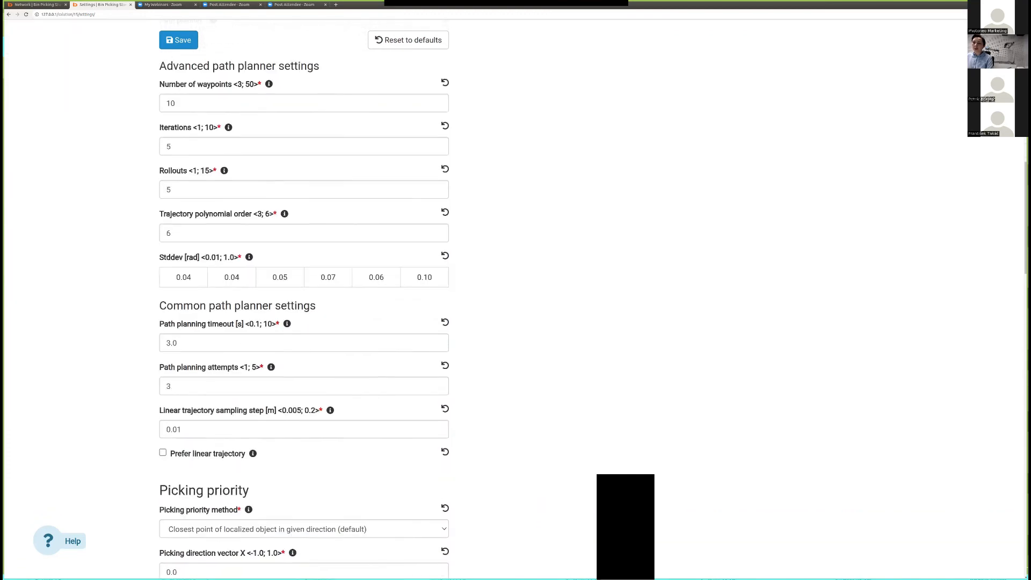
{"action": "scroll", "coordinate": [304, 299], "scroll_direction": "down", "scroll_amount": 1}
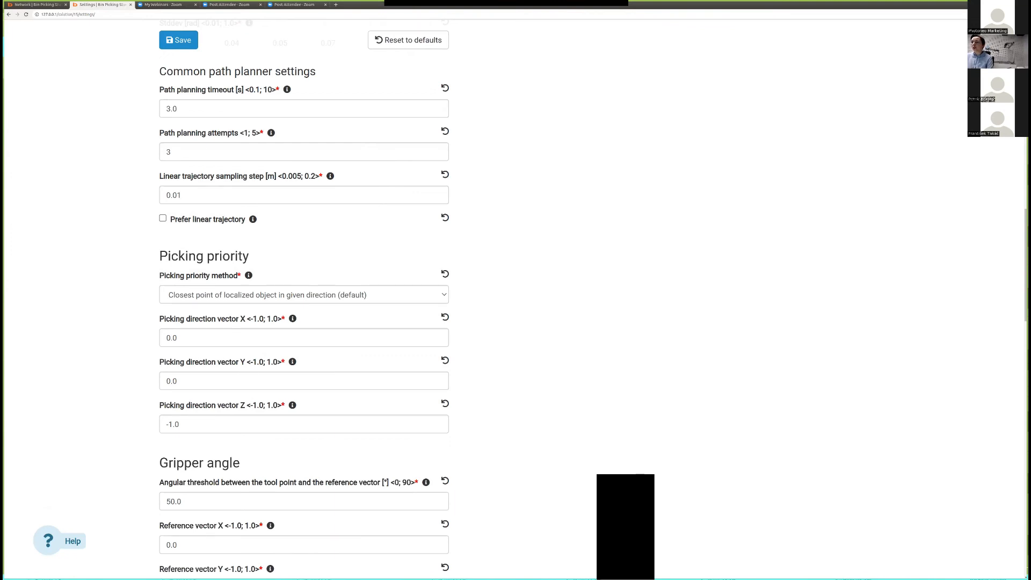
Look through the available picking priority methods, keeping the default method, and review the gripper angle and path planner settings.
{"action": "left_click", "coordinate": [304, 295]}
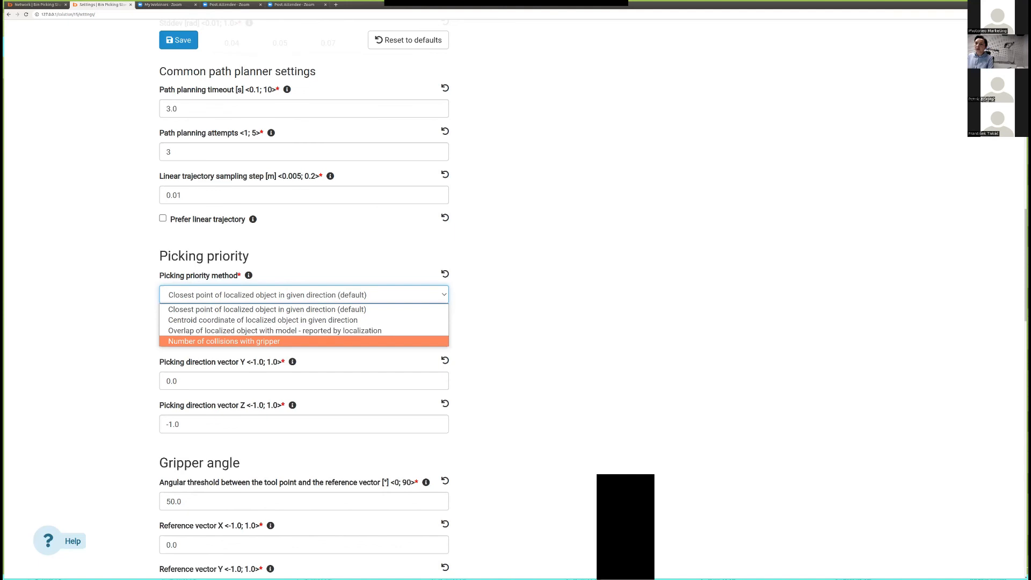
{"action": "key", "text": "Escape"}
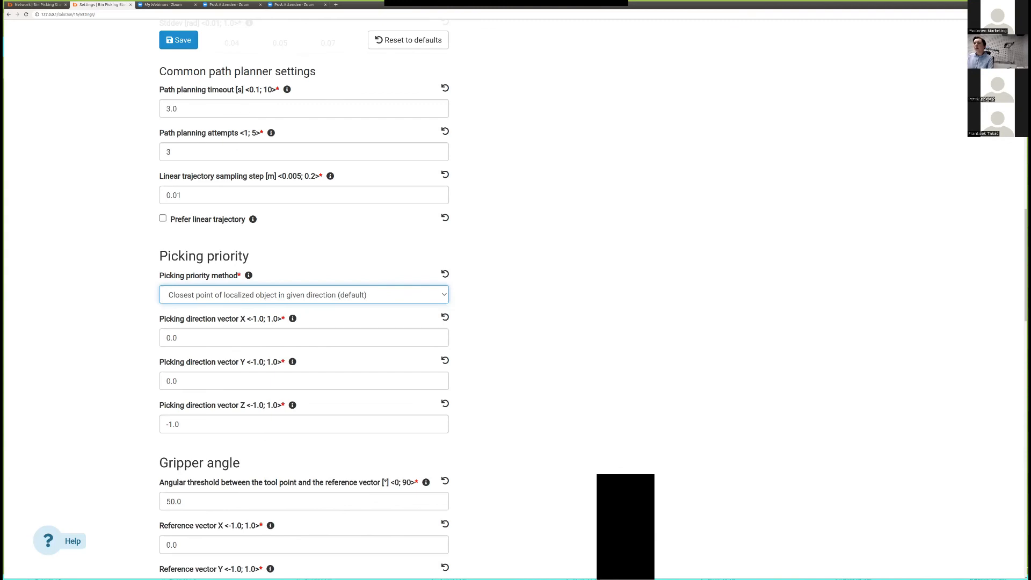
{"action": "scroll", "coordinate": [304, 301], "scroll_direction": "down", "scroll_amount": 3}
{"action": "scroll", "coordinate": [304, 301], "scroll_direction": "up", "scroll_amount": 5}
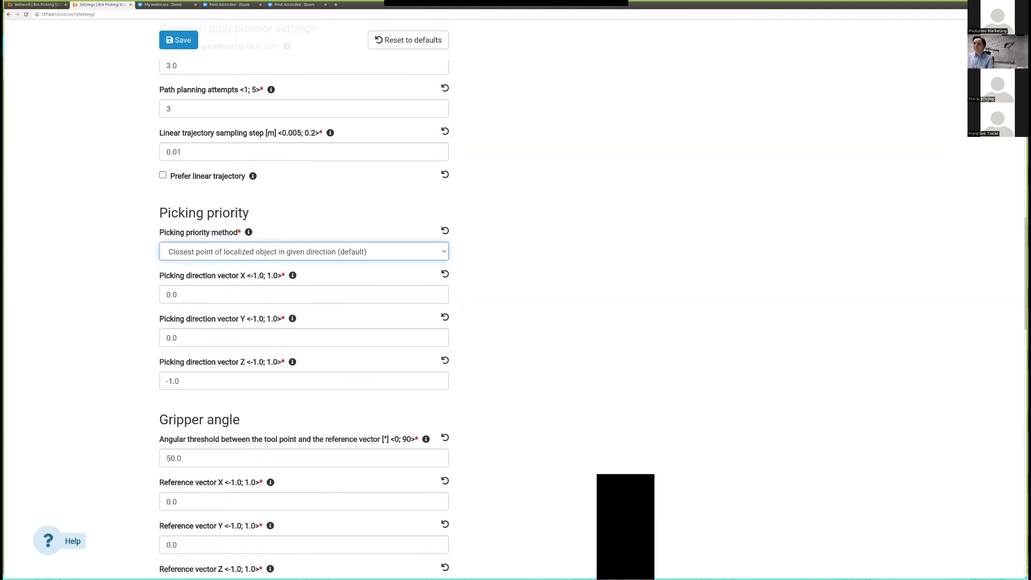
{"action": "scroll", "coordinate": [304, 301], "scroll_direction": "up", "scroll_amount": 9}
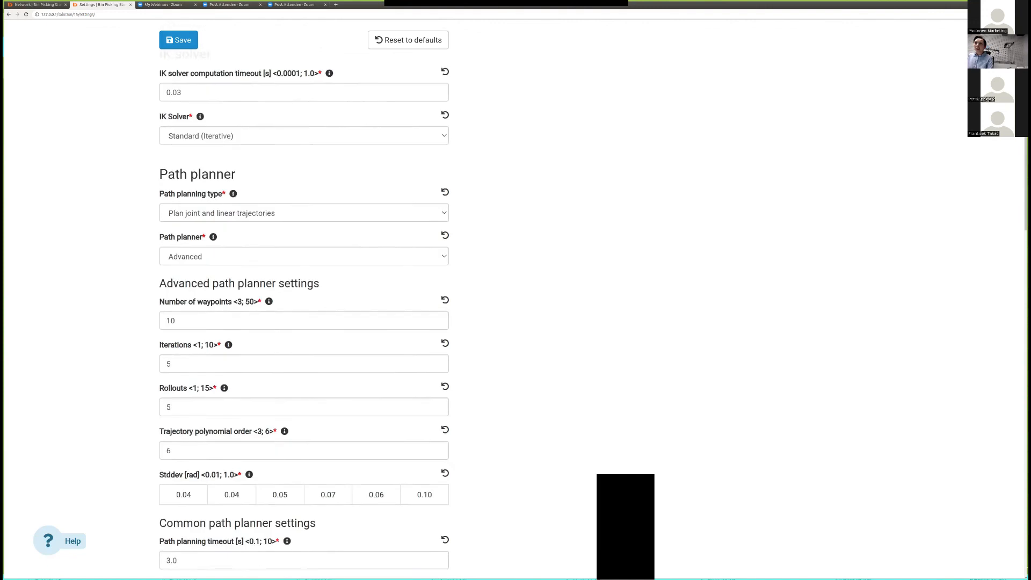
{"action": "scroll", "coordinate": [304, 301], "scroll_direction": "up", "scroll_amount": 7}
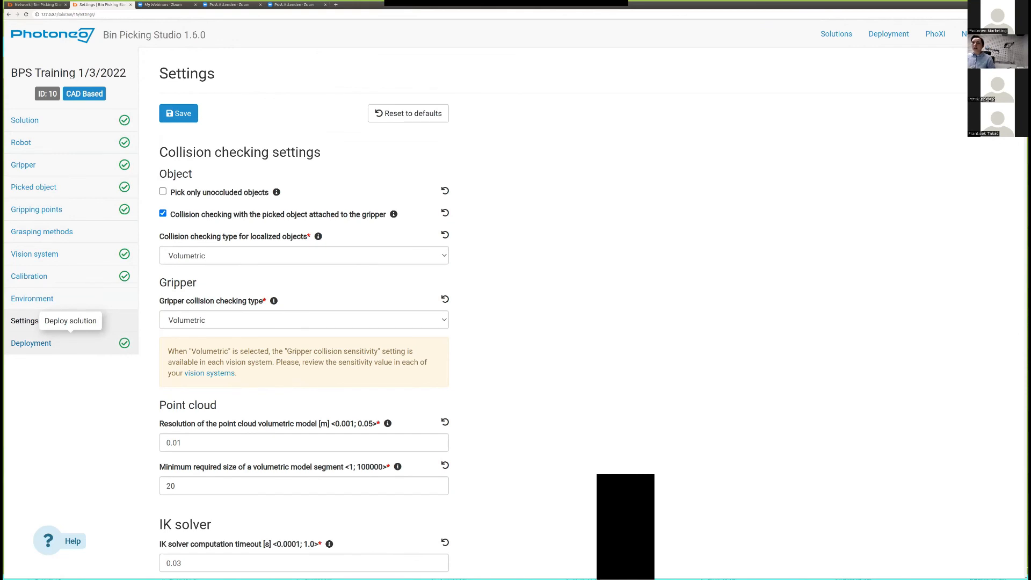
Check the solution's deployment prompt without proceeding, and review the Solutions list and the solutions offered on the general Deployment page.
{"action": "left_click", "coordinate": [31, 343]}
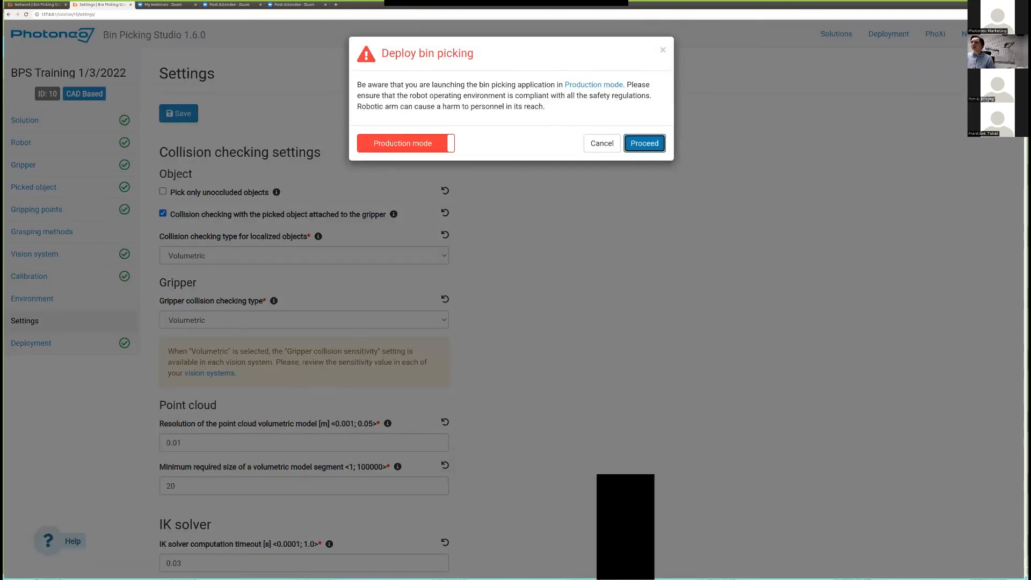
{"action": "left_click", "coordinate": [663, 50]}
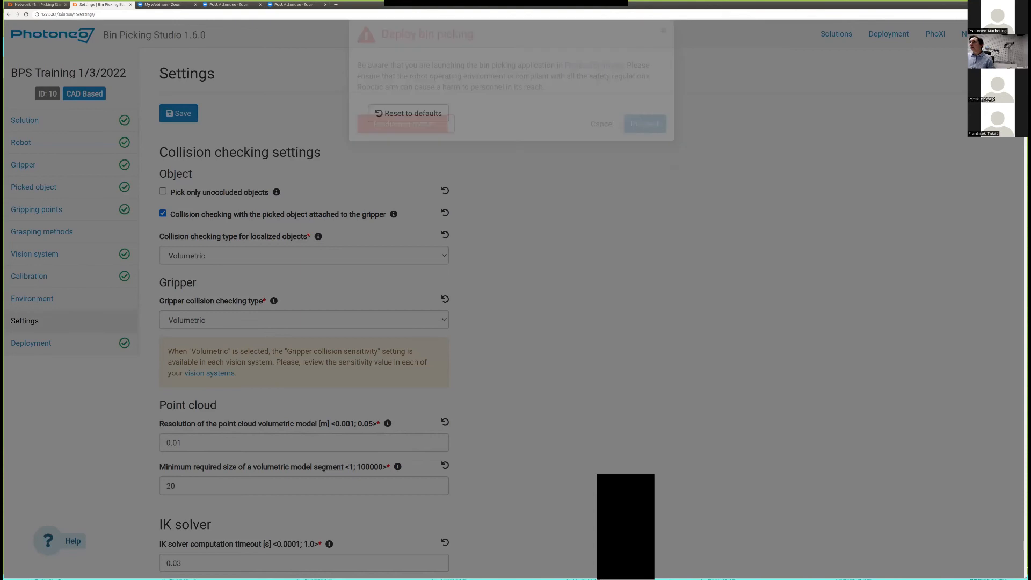
{"action": "left_click", "coordinate": [836, 34]}
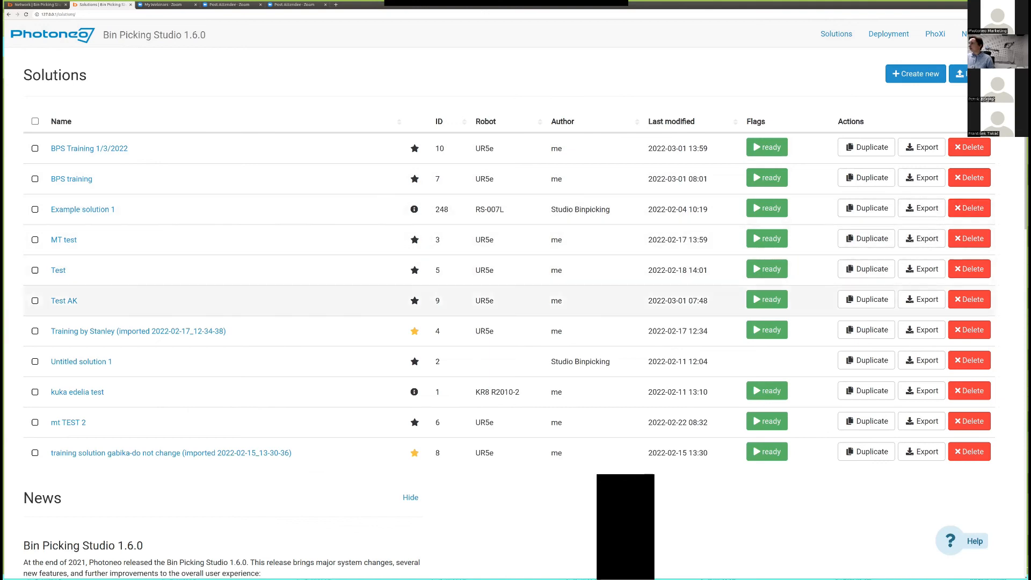
{"action": "scroll", "coordinate": [769, 450], "scroll_direction": "down", "scroll_amount": 1}
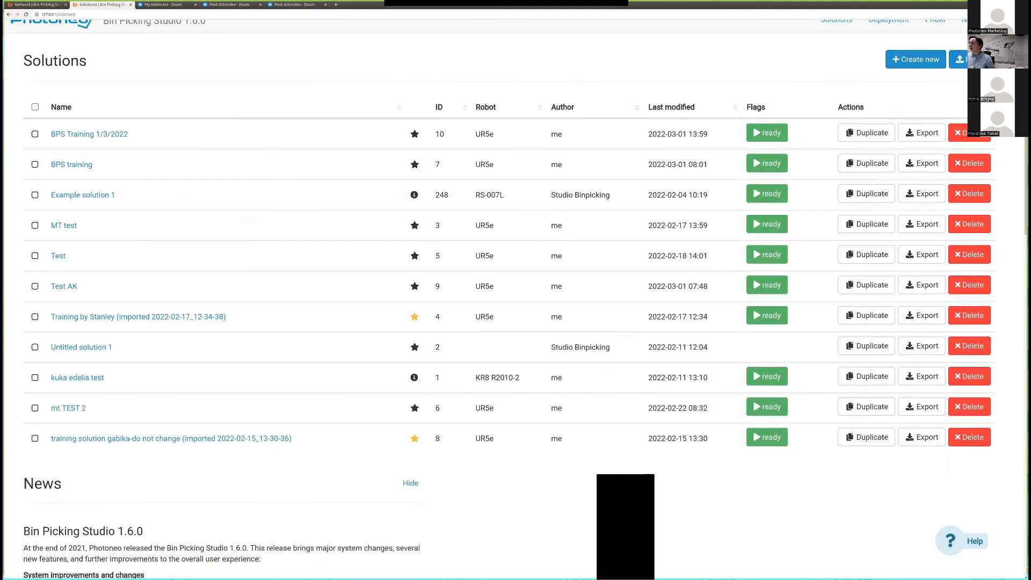
{"action": "scroll", "coordinate": [870, 196], "scroll_direction": "up", "scroll_amount": 1}
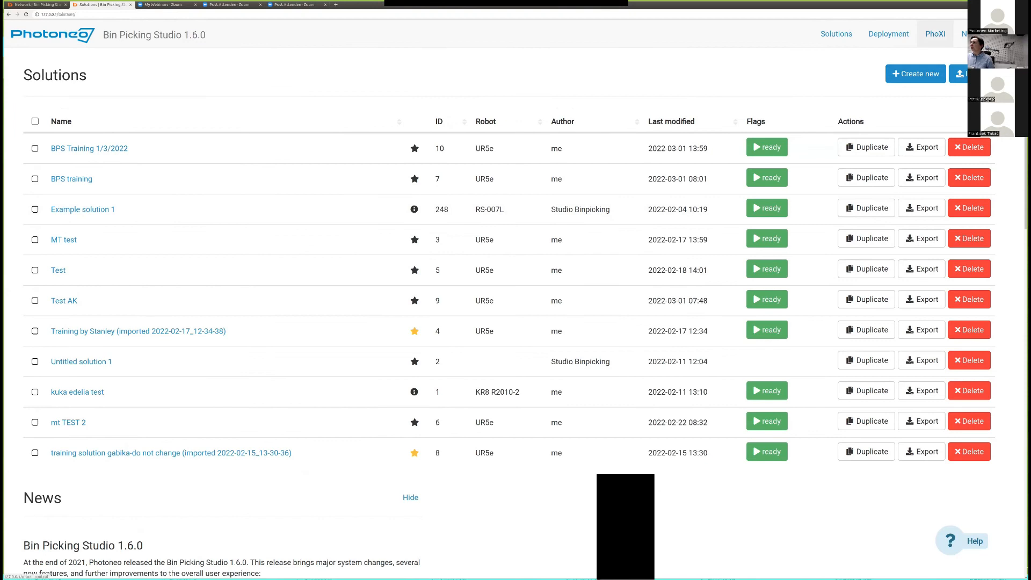
{"action": "left_click", "coordinate": [889, 33]}
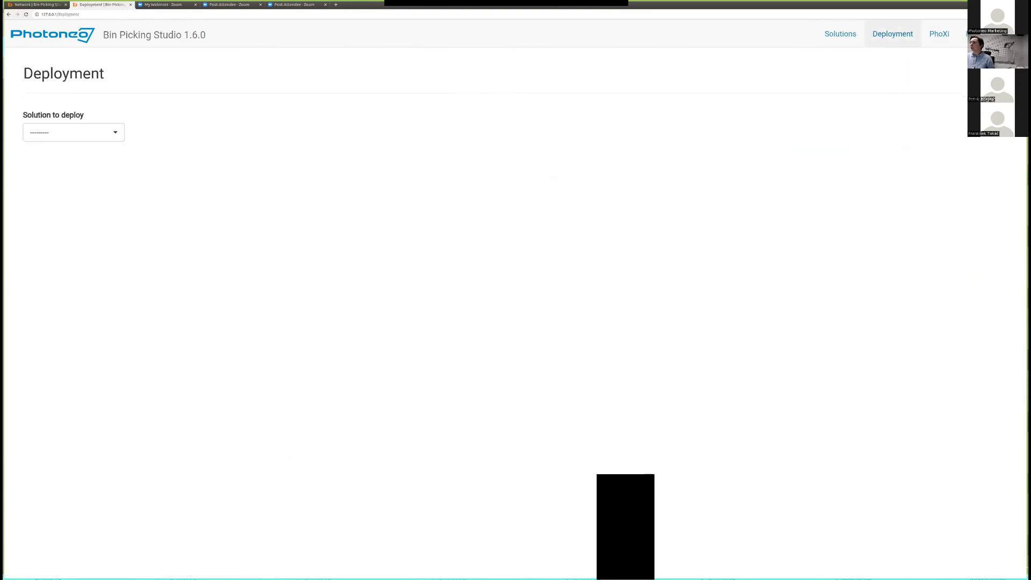
{"action": "left_click", "coordinate": [73, 133]}
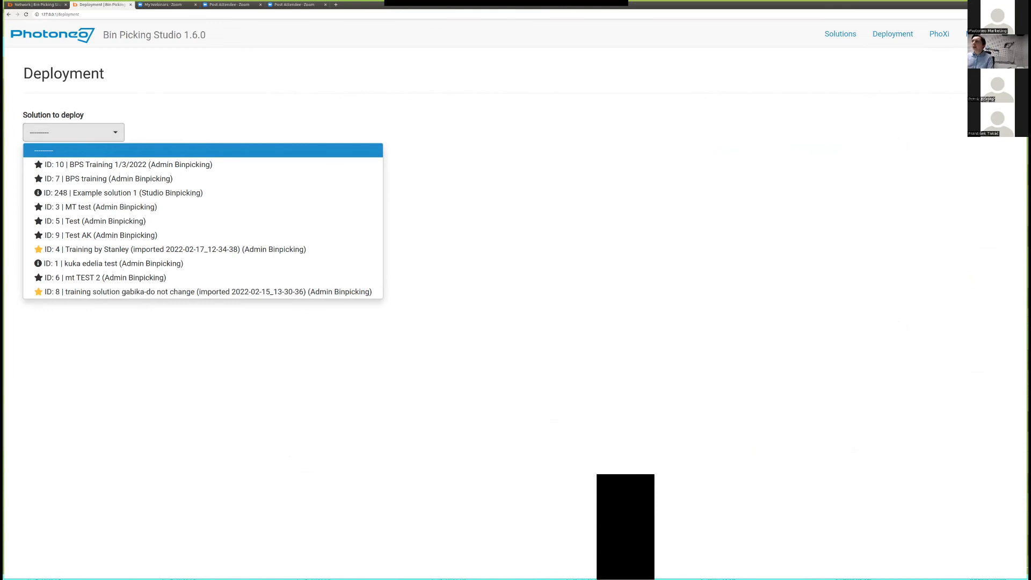
Reopen the BPS Training 1/3/2022 solution from the Solutions list and deploy it in Production mode.
{"action": "left_click", "coordinate": [841, 34]}
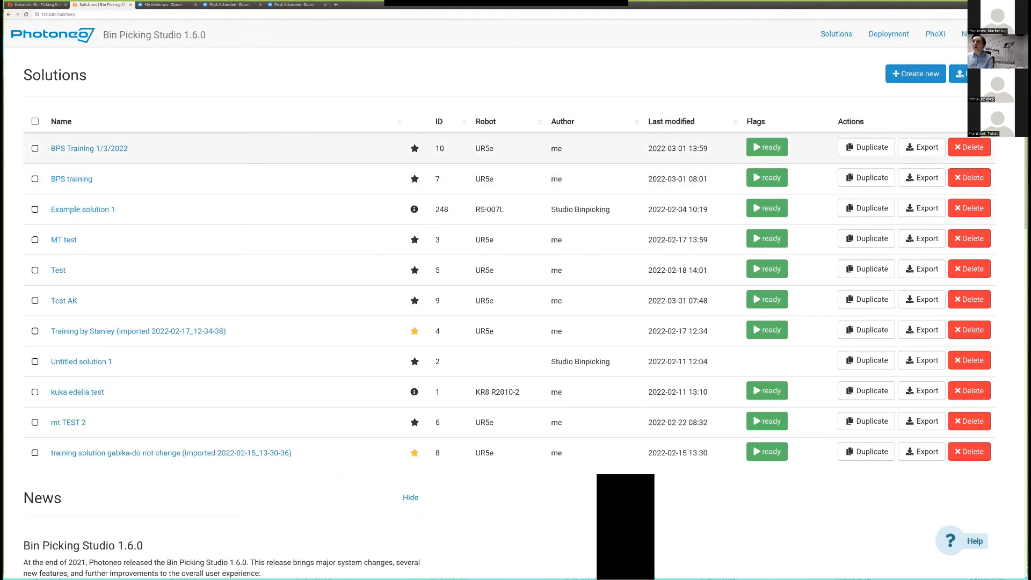
{"action": "left_click", "coordinate": [90, 149]}
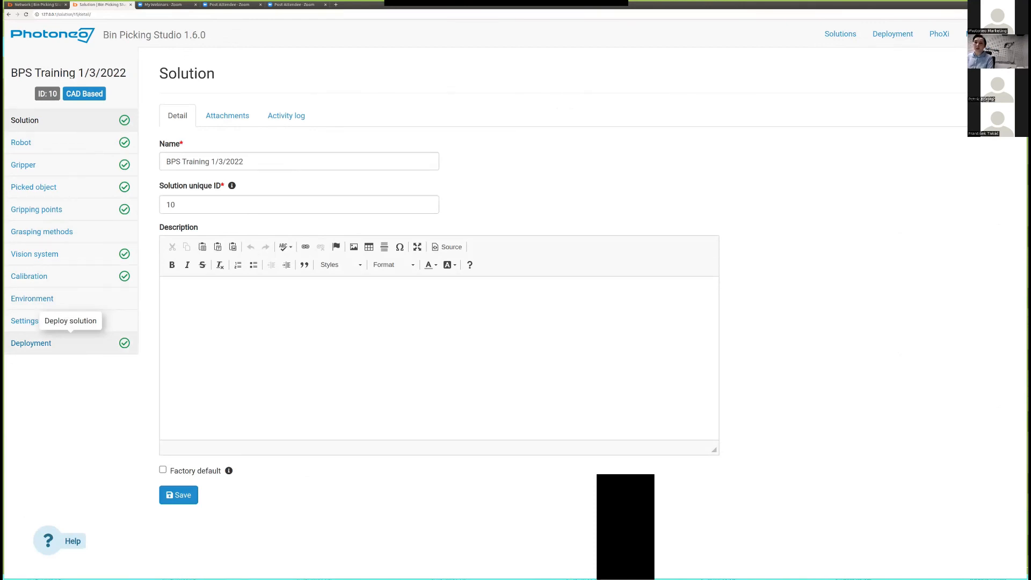
{"action": "left_click", "coordinate": [31, 343]}
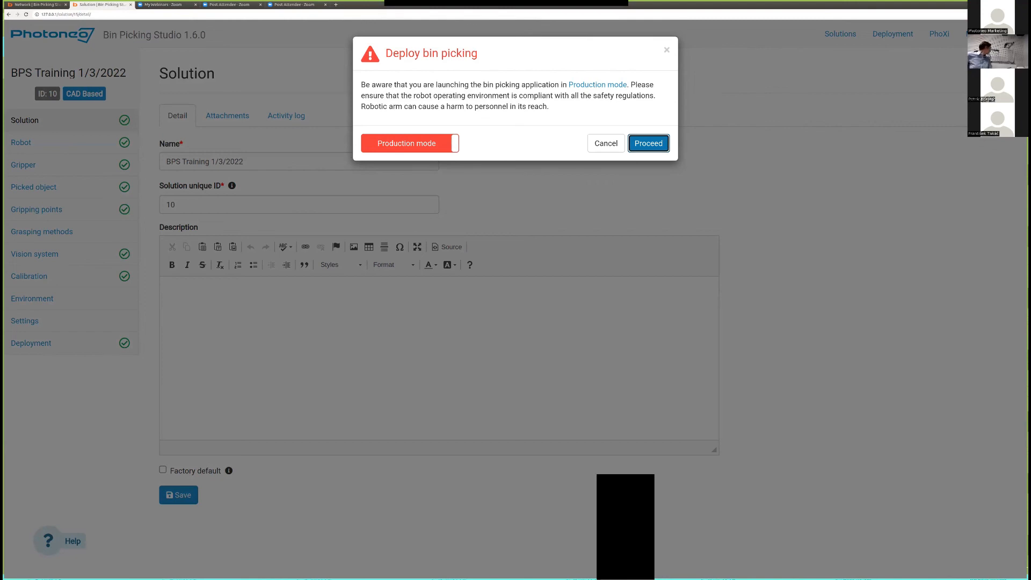
{"action": "key", "text": "Return"}
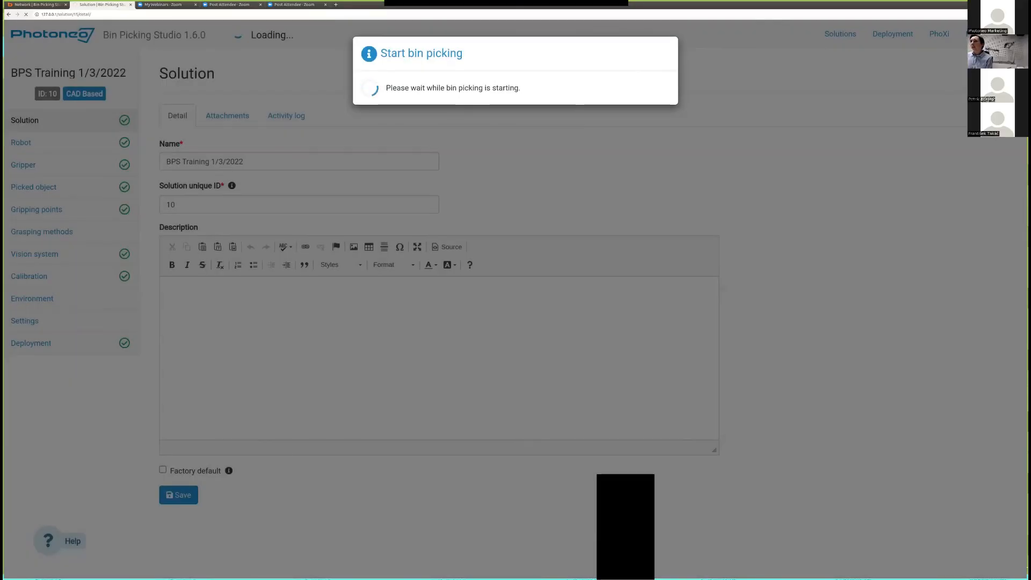
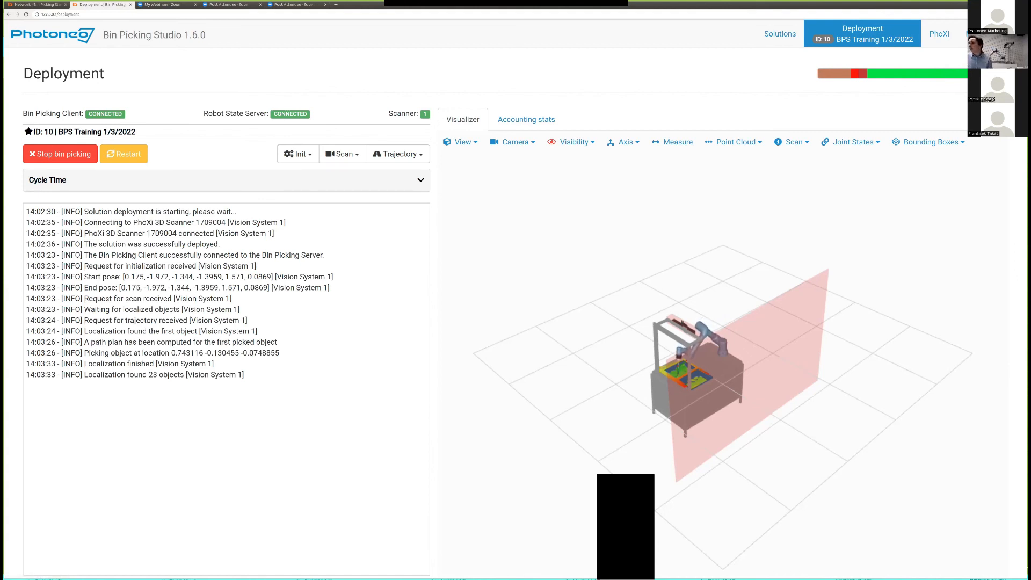
Examine the deployed robot cell in the visualizer, from the whole cell down to the planned picking path above the bins.
{"action": "left_click_drag", "start_coordinate": [618, 403], "coordinate": [854, 390]}
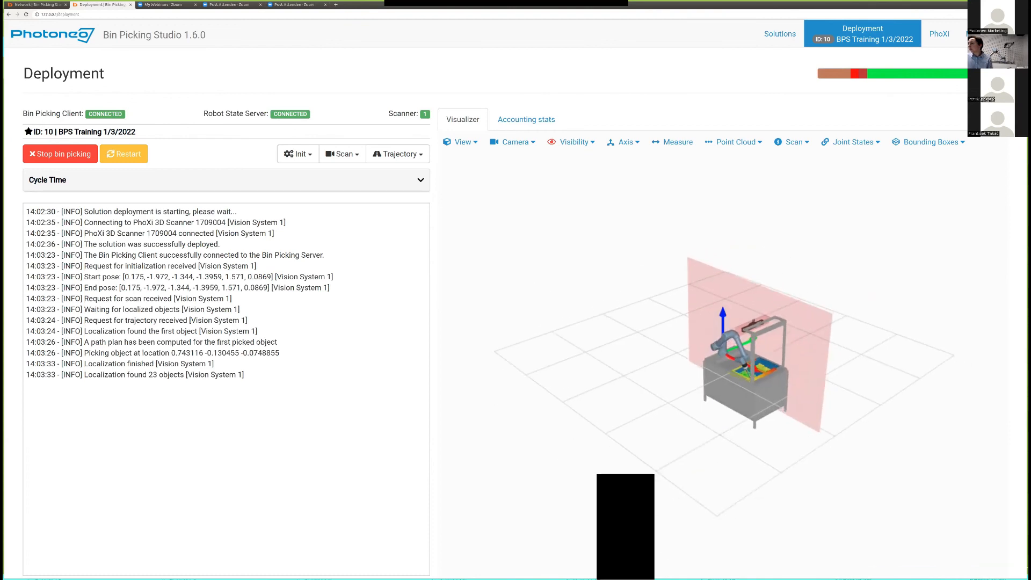
{"action": "scroll", "coordinate": [762, 343], "scroll_direction": "up", "scroll_amount": 5}
{"action": "scroll", "coordinate": [763, 344], "scroll_direction": "up", "scroll_amount": 5}
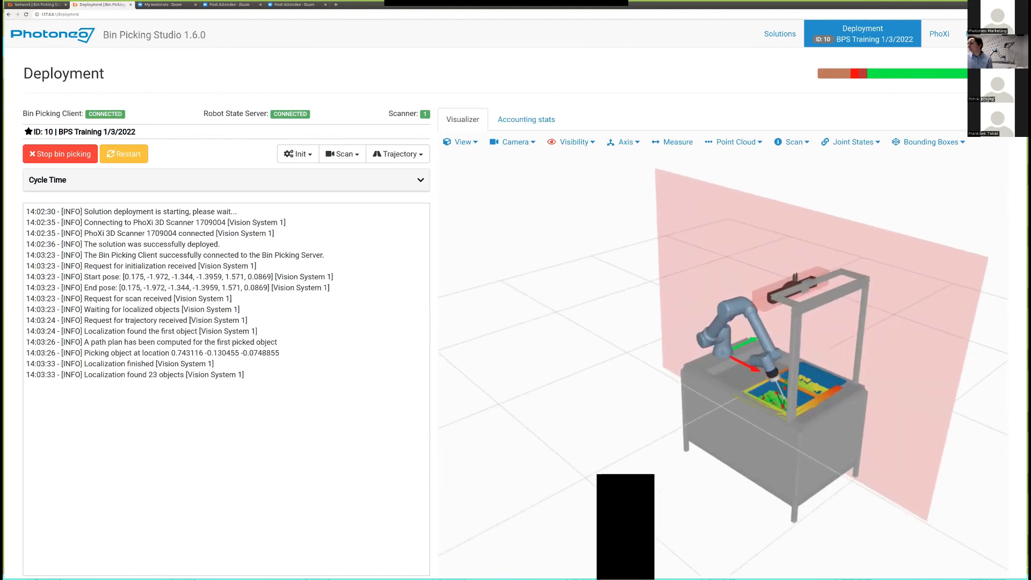
{"action": "middle_click_drag", "start_coordinate": [774, 387], "coordinate": [601, 328]}
{"action": "left_click_drag", "start_coordinate": [602, 328], "coordinate": [771, 321]}
{"action": "scroll", "coordinate": [771, 321], "scroll_direction": "down", "scroll_amount": 3}
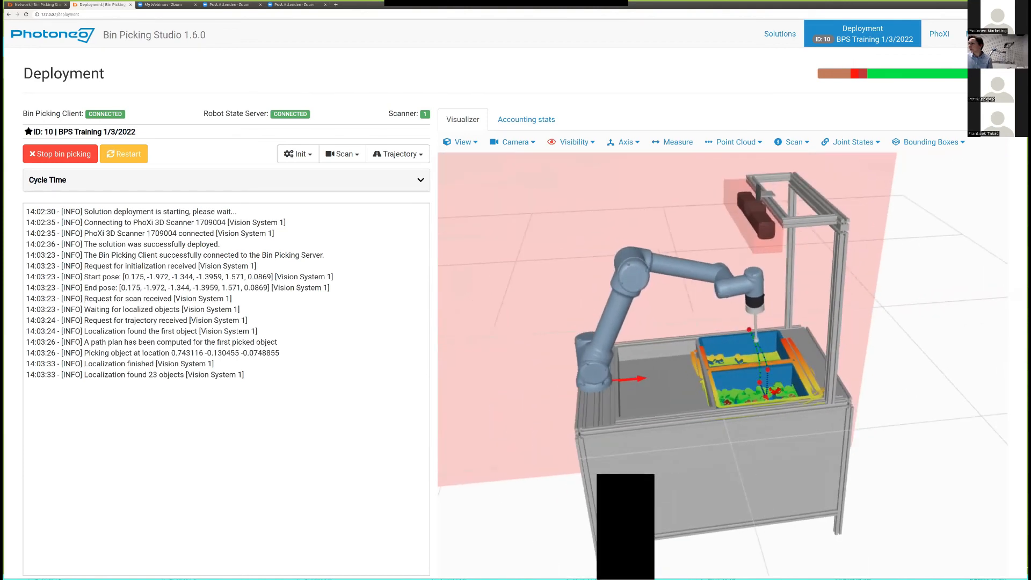
{"action": "scroll", "coordinate": [725, 353], "scroll_direction": "up", "scroll_amount": 5}
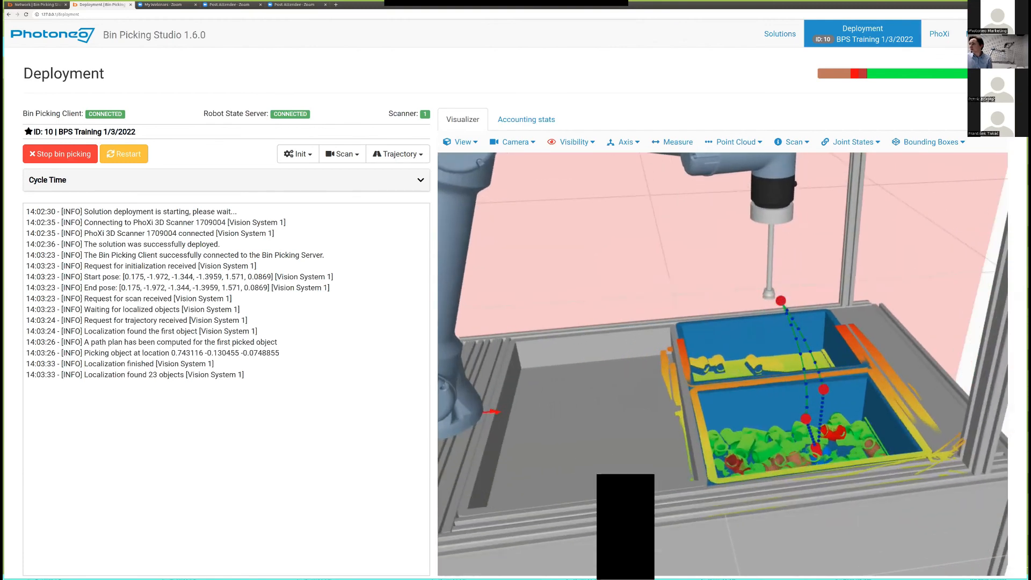
{"action": "left_click_drag", "start_coordinate": [725, 353], "coordinate": [720, 361]}
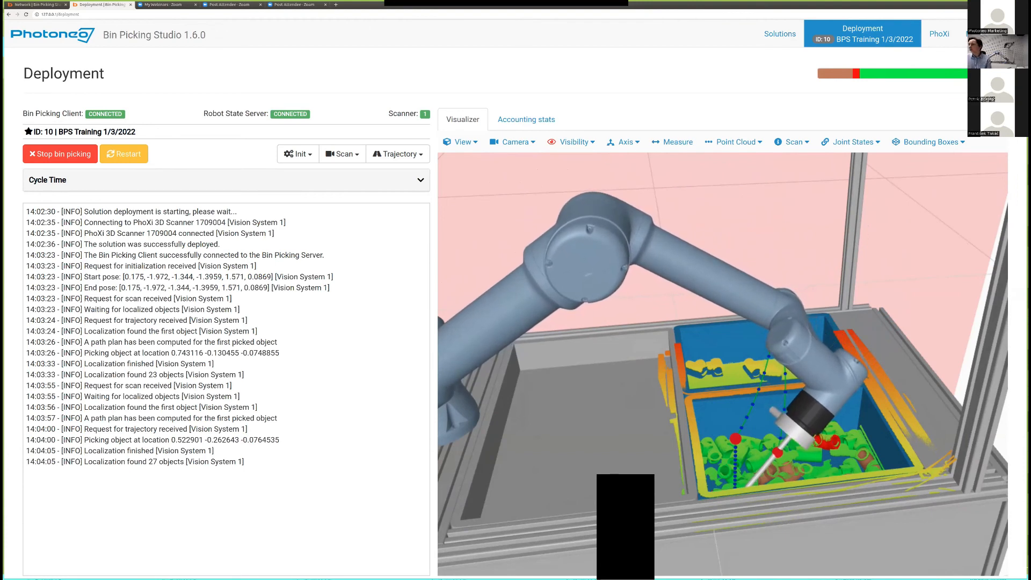
Inspect the localized pipe fittings in the front bin and the robot's approach path at close range.
{"action": "mouse_move", "coordinate": [723, 323]}
{"action": "left_mouse_down"}
{"action": "mouse_move", "coordinate": [723, 398]}
{"action": "mouse_move", "coordinate": [728, 323]}
{"action": "left_mouse_up"}
{"action": "right_click_drag", "start_coordinate": [725, 429], "coordinate": [728, 286]}
{"action": "left_click_drag", "start_coordinate": [728, 286], "coordinate": [735, 349]}
{"action": "scroll", "coordinate": [733, 349], "scroll_direction": "down", "scroll_amount": 3}
{"action": "scroll", "coordinate": [733, 349], "scroll_direction": "up", "scroll_amount": 6}
{"action": "scroll", "coordinate": [734, 349], "scroll_direction": "up", "scroll_amount": 2}
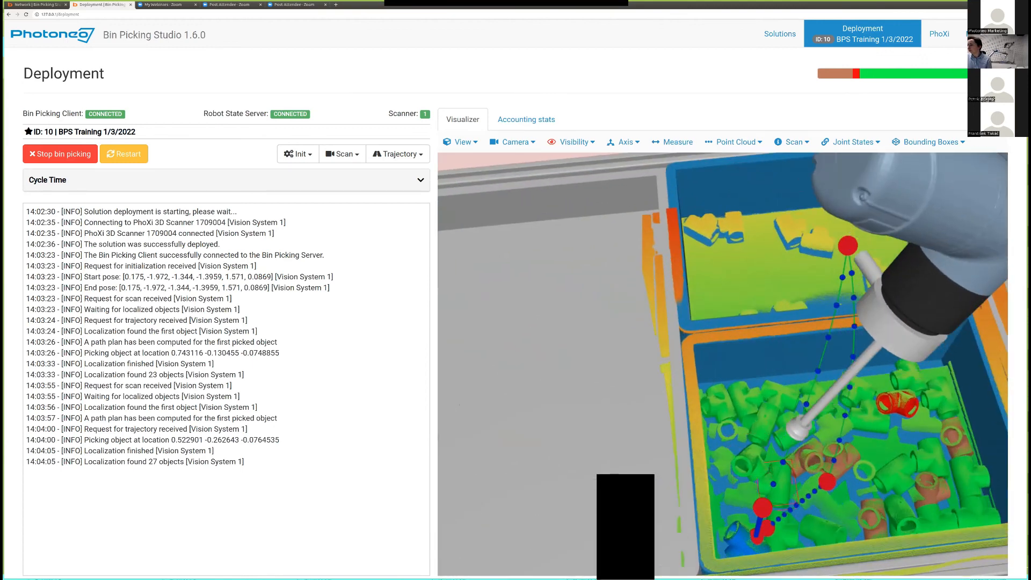
{"action": "right_click_drag", "start_coordinate": [734, 349], "coordinate": [734, 234]}
{"action": "left_click_drag", "start_coordinate": [734, 234], "coordinate": [733, 271]}
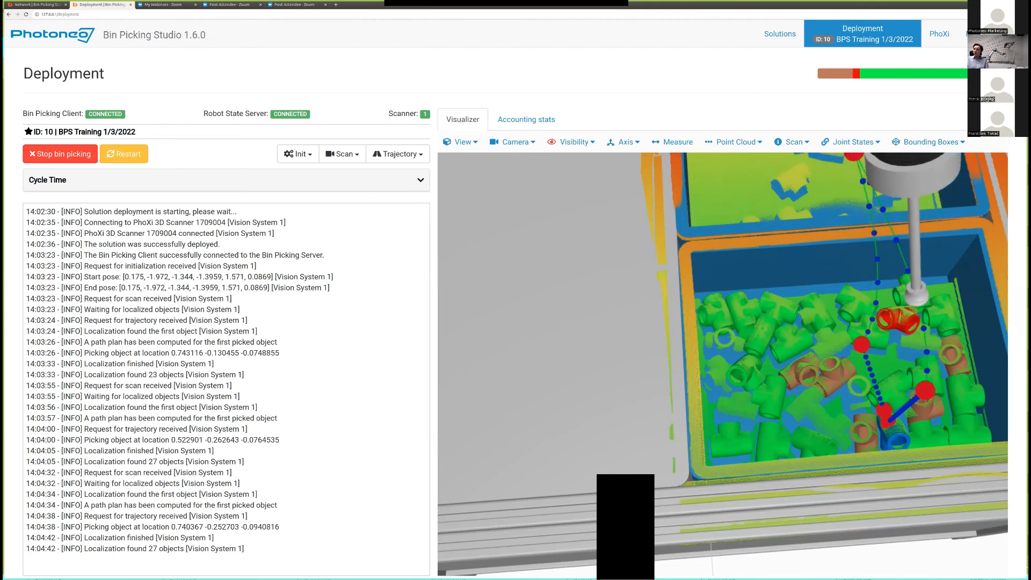
Examine the planned trajectories over both bins and the gripper's waypoints close to the fitting being picked.
{"action": "mouse_move", "coordinate": [722, 371]}
{"action": "left_mouse_down"}
{"action": "mouse_move", "coordinate": [723, 338]}
{"action": "mouse_move", "coordinate": [709, 371]}
{"action": "left_mouse_up"}
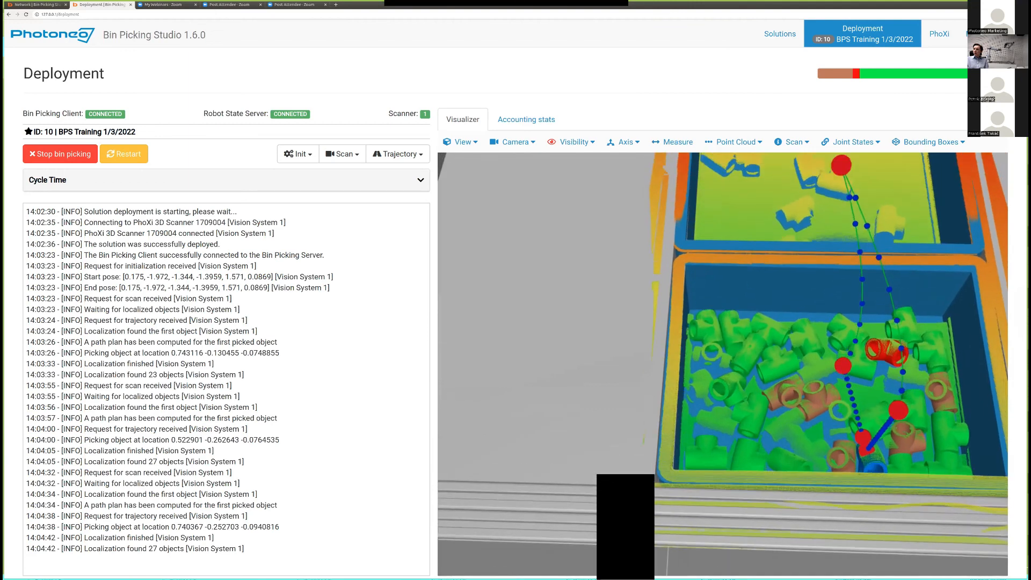
{"action": "scroll", "coordinate": [723, 364], "scroll_direction": "up", "scroll_amount": 1}
{"action": "scroll", "coordinate": [722, 364], "scroll_direction": "down", "scroll_amount": 3}
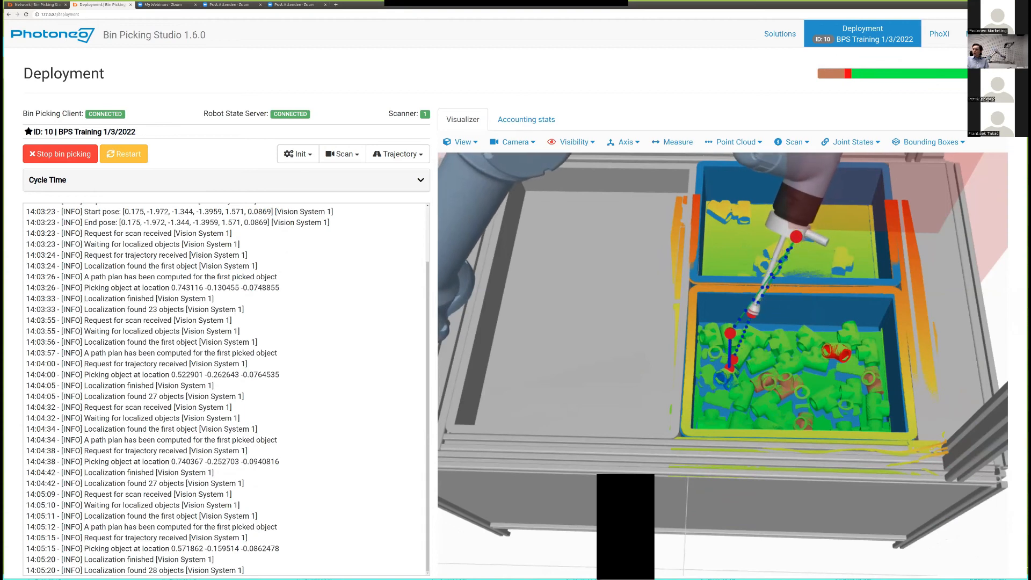
{"action": "scroll", "coordinate": [724, 364], "scroll_direction": "down", "scroll_amount": 3}
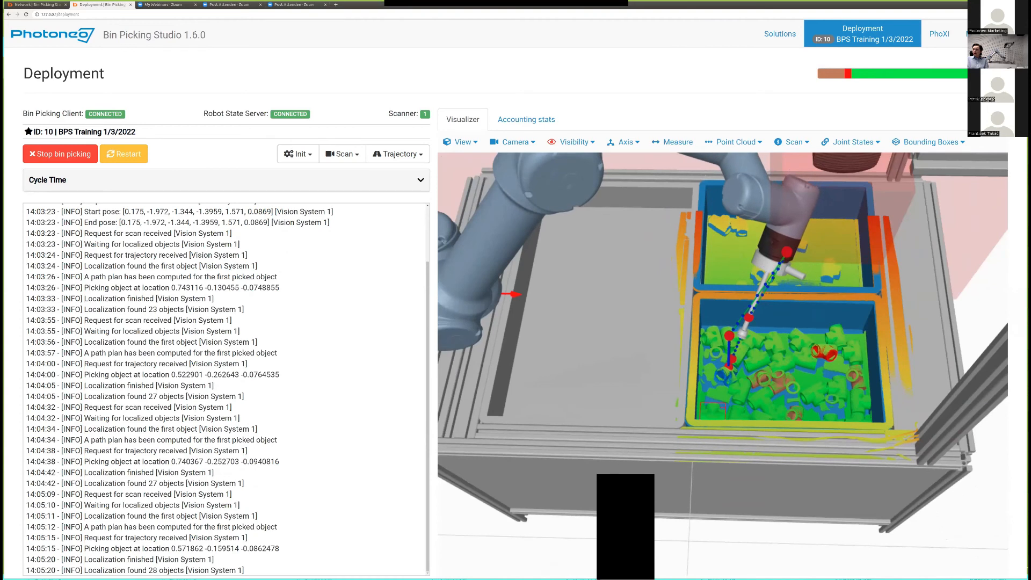
{"action": "scroll", "coordinate": [723, 364], "scroll_direction": "up", "scroll_amount": 8}
{"action": "scroll", "coordinate": [723, 364], "scroll_direction": "up", "scroll_amount": 4}
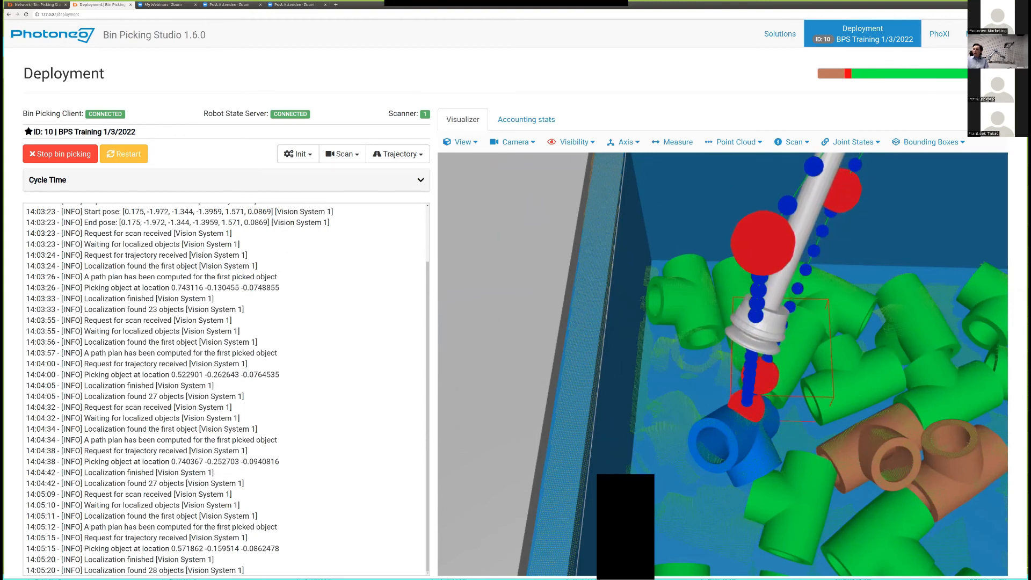
Examine the planned picking path over both bins and the waypoints at the next target fitting in the front bin.
{"action": "scroll", "coordinate": [723, 364], "scroll_direction": "up", "scroll_amount": 2}
{"action": "scroll", "coordinate": [723, 364], "scroll_direction": "down", "scroll_amount": 5}
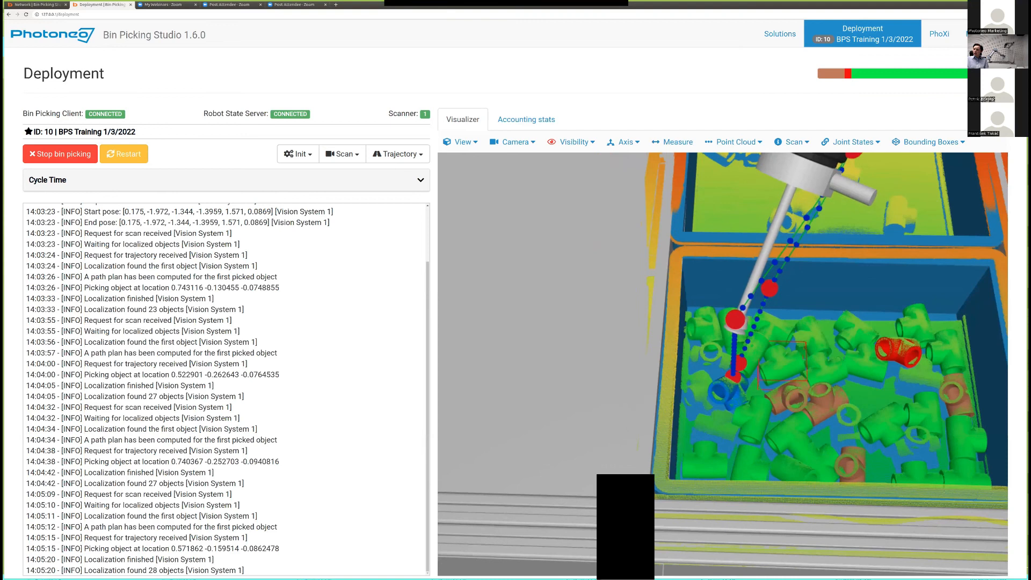
{"action": "scroll", "coordinate": [723, 364], "scroll_direction": "down", "scroll_amount": 2}
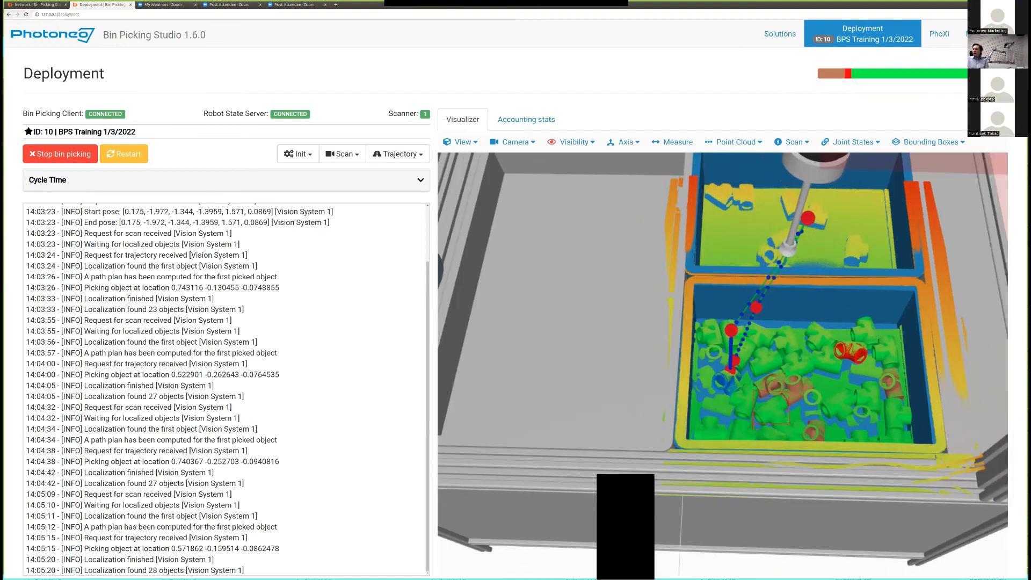
{"action": "right_click_drag", "start_coordinate": [723, 364], "coordinate": [701, 377]}
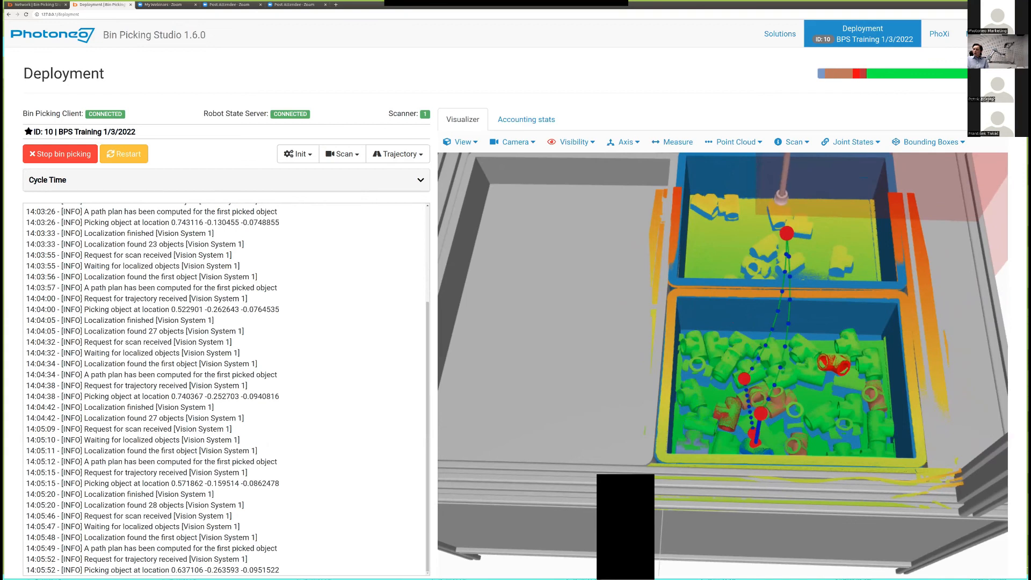
{"action": "scroll", "coordinate": [723, 365], "scroll_direction": "down", "scroll_amount": 3}
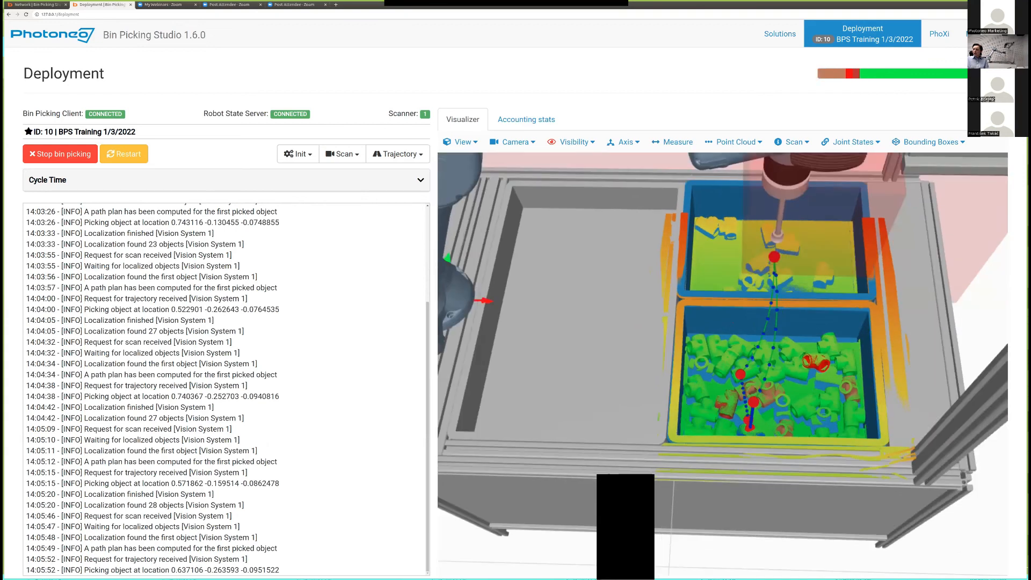
{"action": "scroll", "coordinate": [723, 365], "scroll_direction": "up", "scroll_amount": 10}
{"action": "right_click_drag", "start_coordinate": [752, 457], "coordinate": [785, 309]}
{"action": "left_click_drag", "start_coordinate": [774, 317], "coordinate": [772, 379]}
{"action": "scroll", "coordinate": [723, 364], "scroll_direction": "up", "scroll_amount": 2}
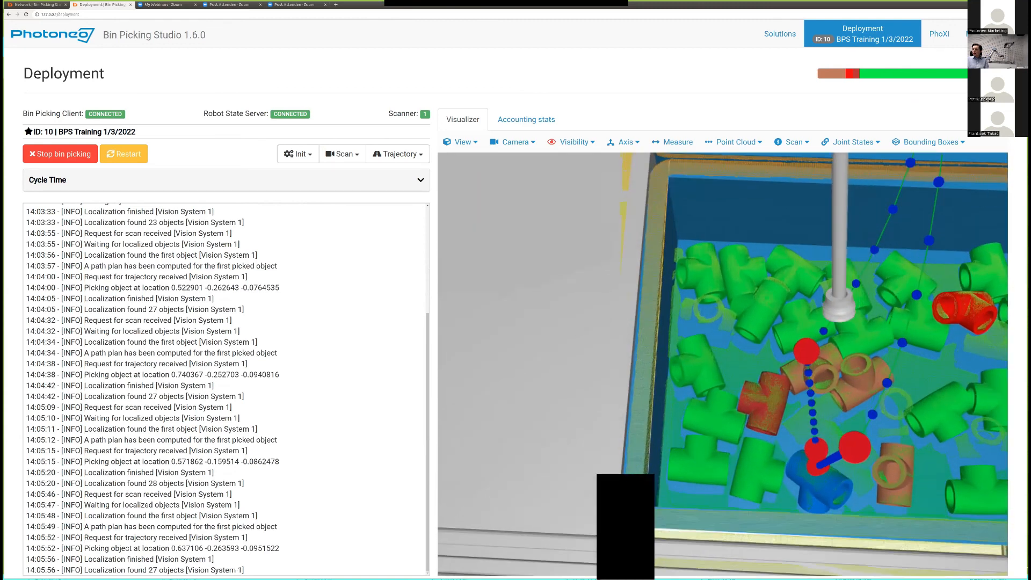
Follow the robot's motion through the picking cycle, from the target fitting out to the whole cell.
{"action": "scroll", "coordinate": [723, 364], "scroll_direction": "down", "scroll_amount": 6}
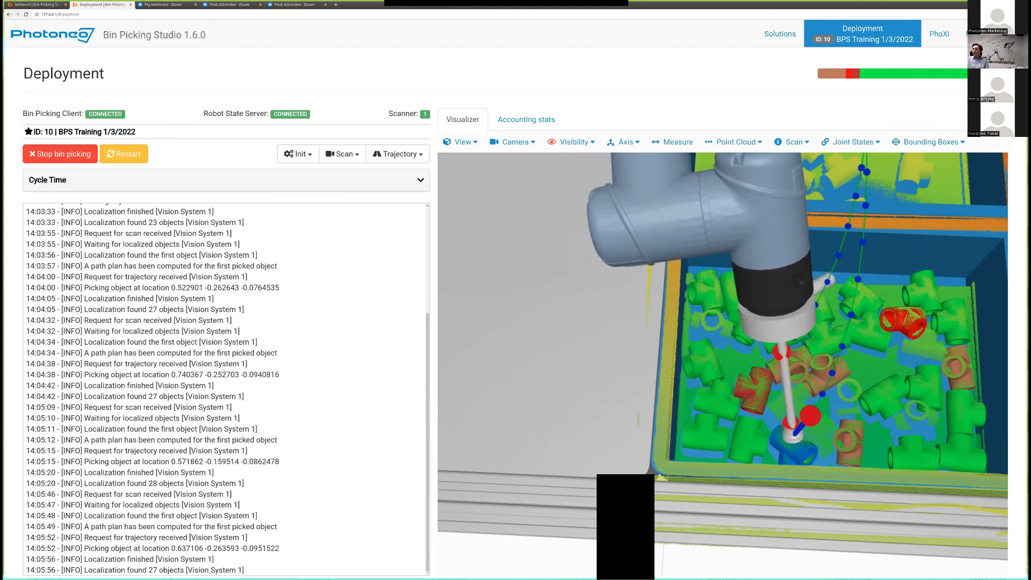
{"action": "left_click_drag", "start_coordinate": [723, 387], "coordinate": [725, 340]}
{"action": "scroll", "coordinate": [725, 339], "scroll_direction": "up", "scroll_amount": 3}
{"action": "scroll", "coordinate": [725, 340], "scroll_direction": "down", "scroll_amount": 3}
{"action": "scroll", "coordinate": [725, 339], "scroll_direction": "down", "scroll_amount": 10}
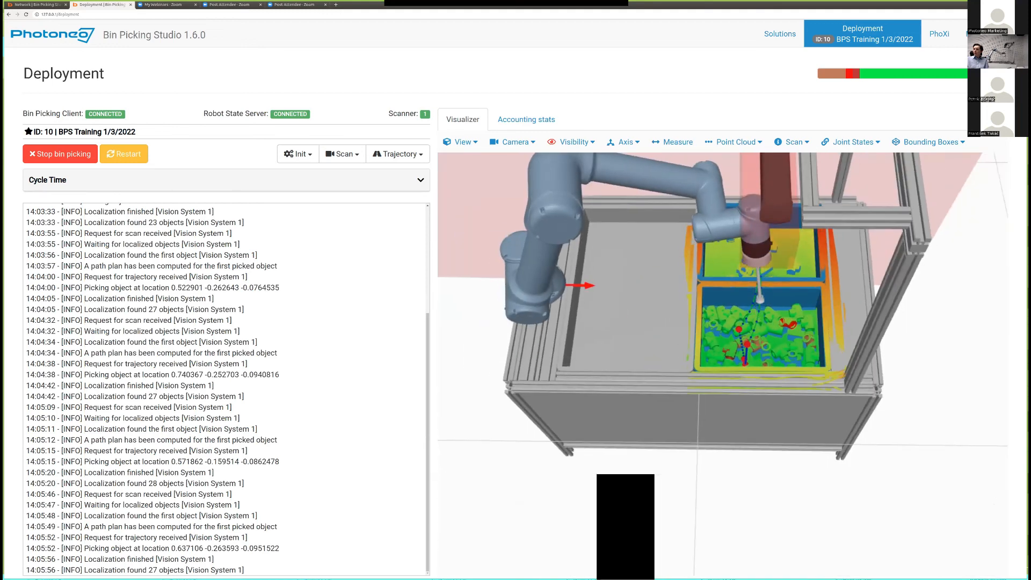
{"action": "left_click_drag", "start_coordinate": [725, 340], "coordinate": [728, 302]}
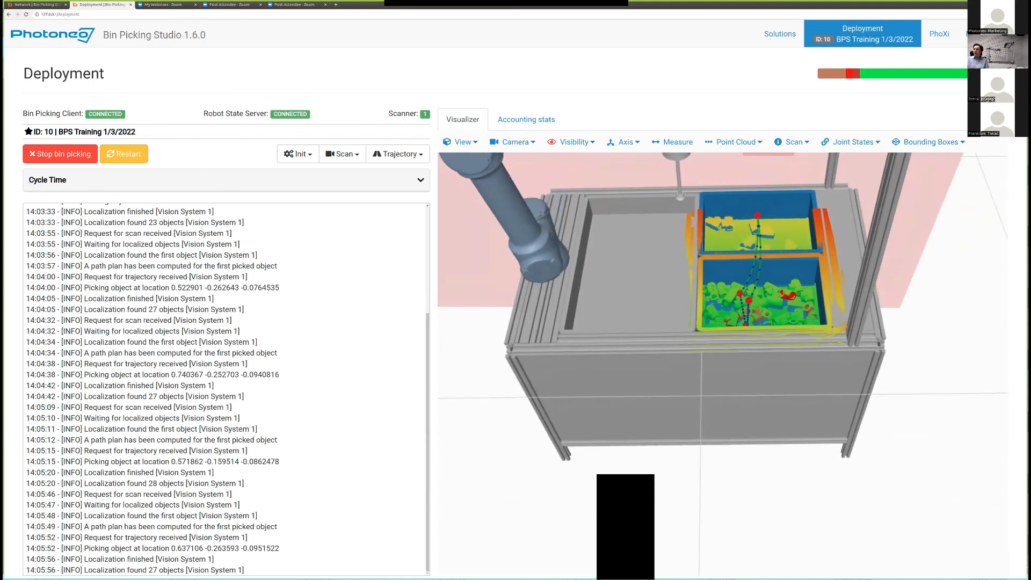
{"action": "left_click_drag", "start_coordinate": [727, 302], "coordinate": [719, 343]}
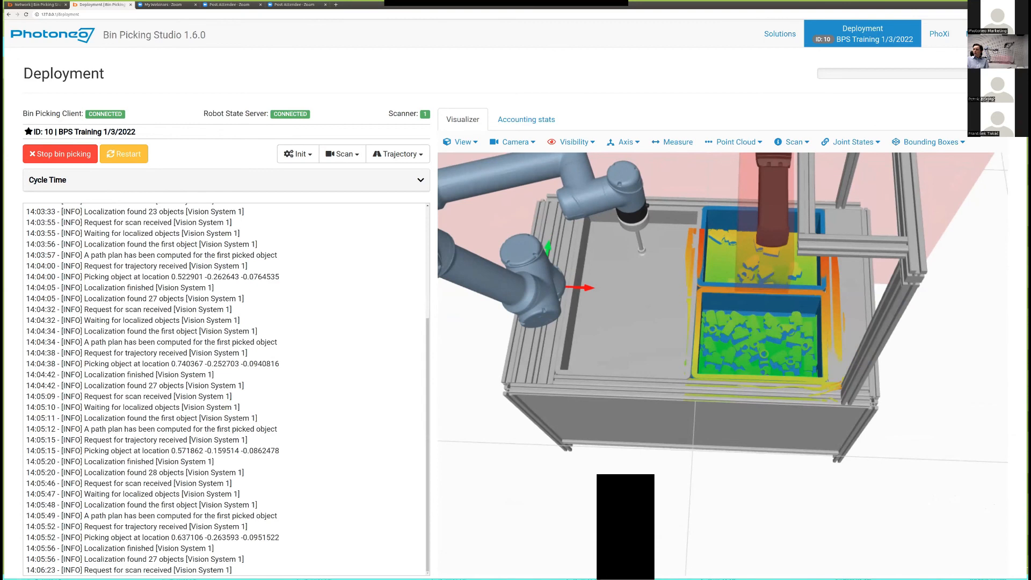
Inspect the newly localized fittings in the front bin and check the object status bar, including the Ready to pick share.
{"action": "scroll", "coordinate": [719, 343], "scroll_direction": "up", "scroll_amount": 7}
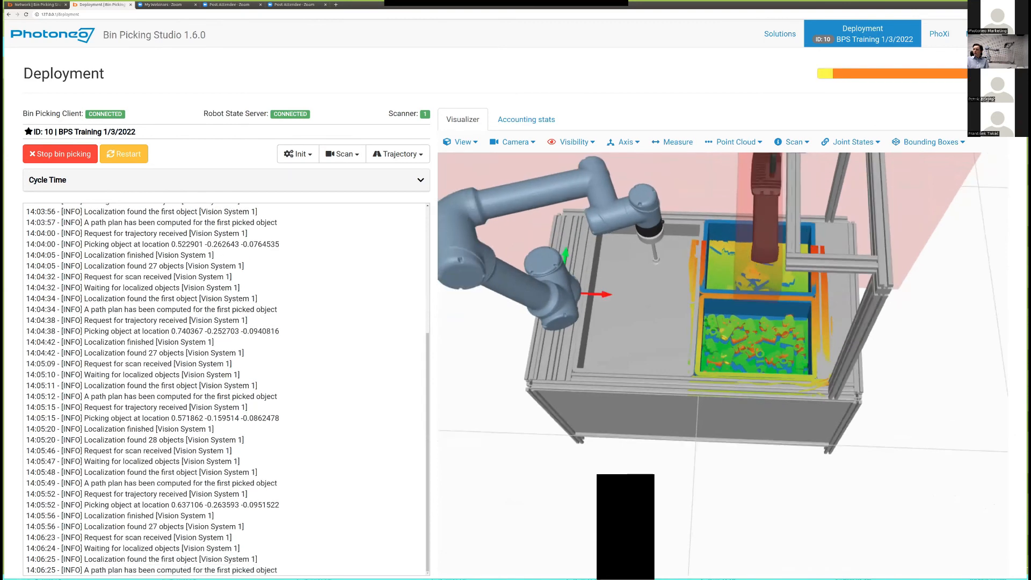
{"action": "scroll", "coordinate": [719, 343], "scroll_direction": "up", "scroll_amount": 5}
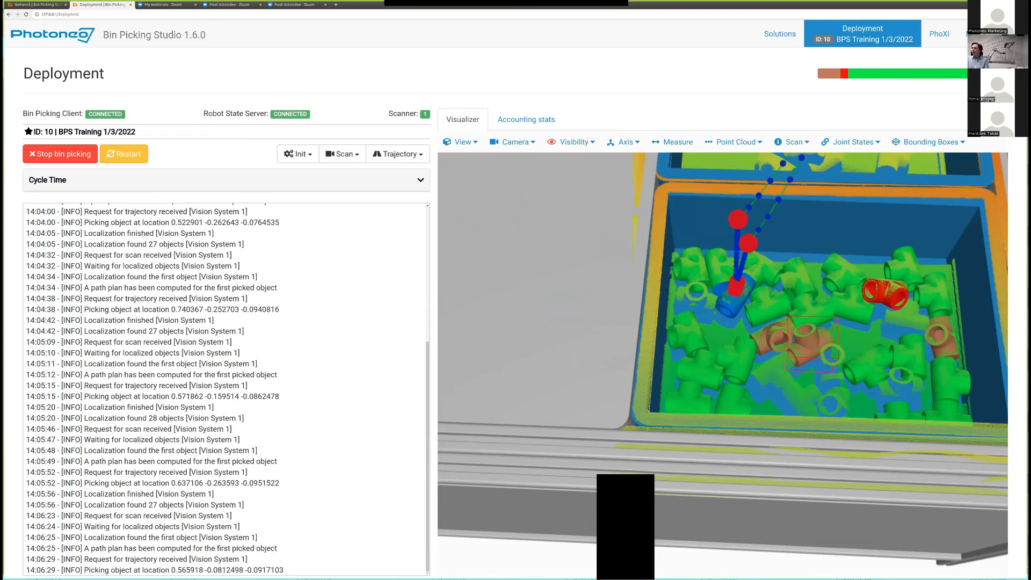
{"action": "mouse_move", "coordinate": [924, 73]}
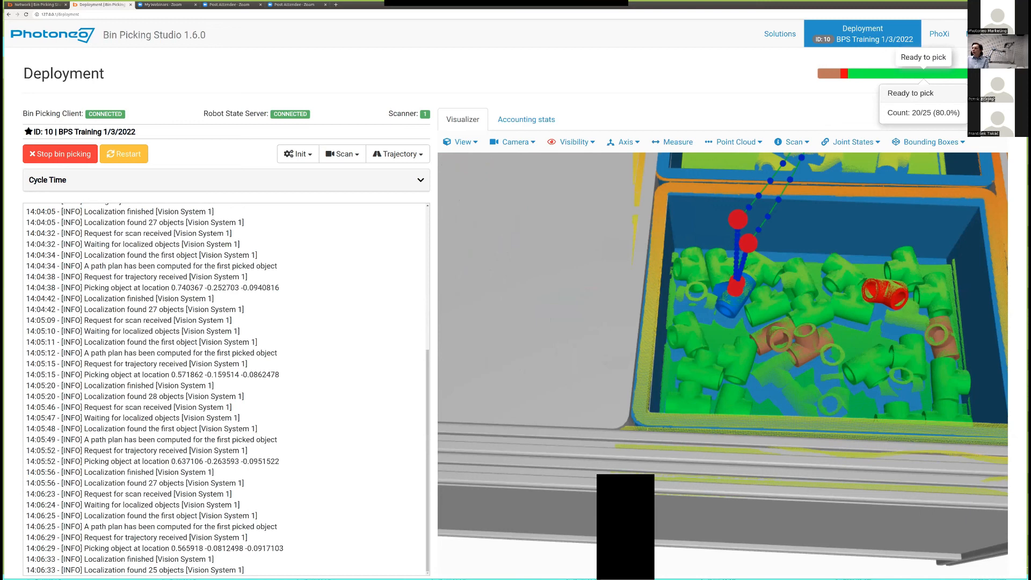
{"action": "mouse_move", "coordinate": [829, 74]}
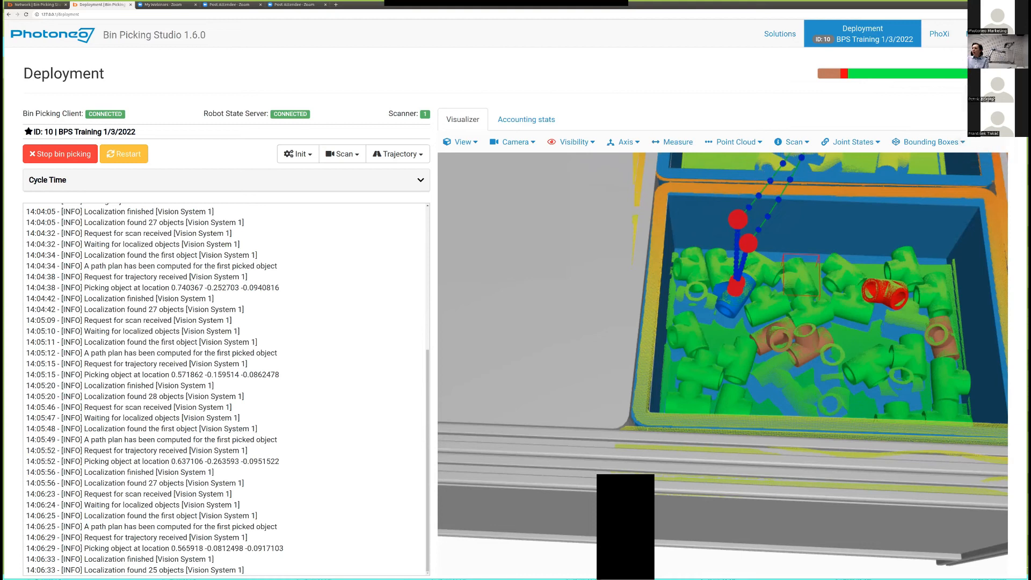
Inspect the blue target fitting beside the bin wall and its grasp waypoints at close range.
{"action": "scroll", "coordinate": [724, 354], "scroll_direction": "down", "scroll_amount": 5}
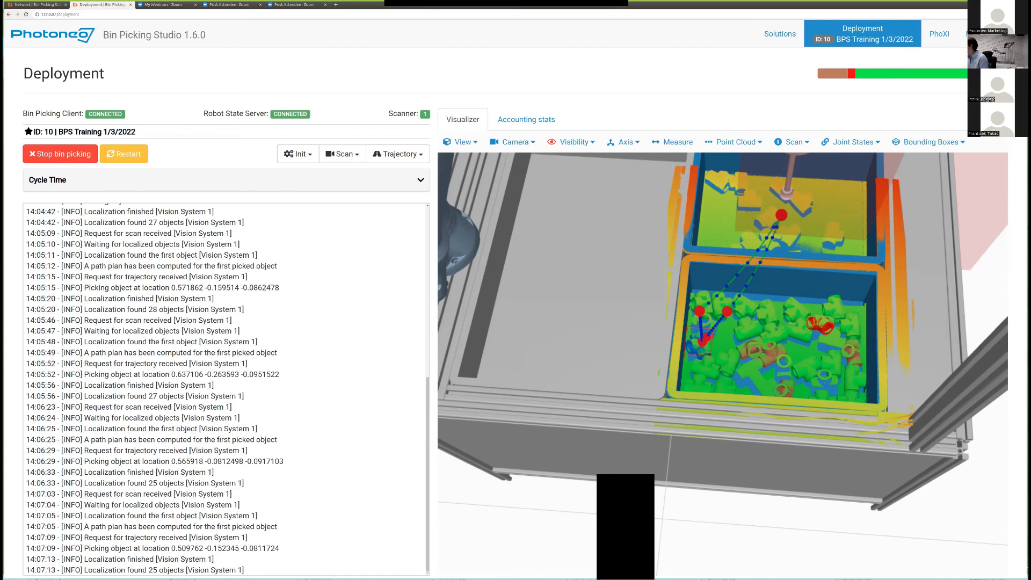
{"action": "scroll", "coordinate": [723, 354], "scroll_direction": "down", "scroll_amount": 3}
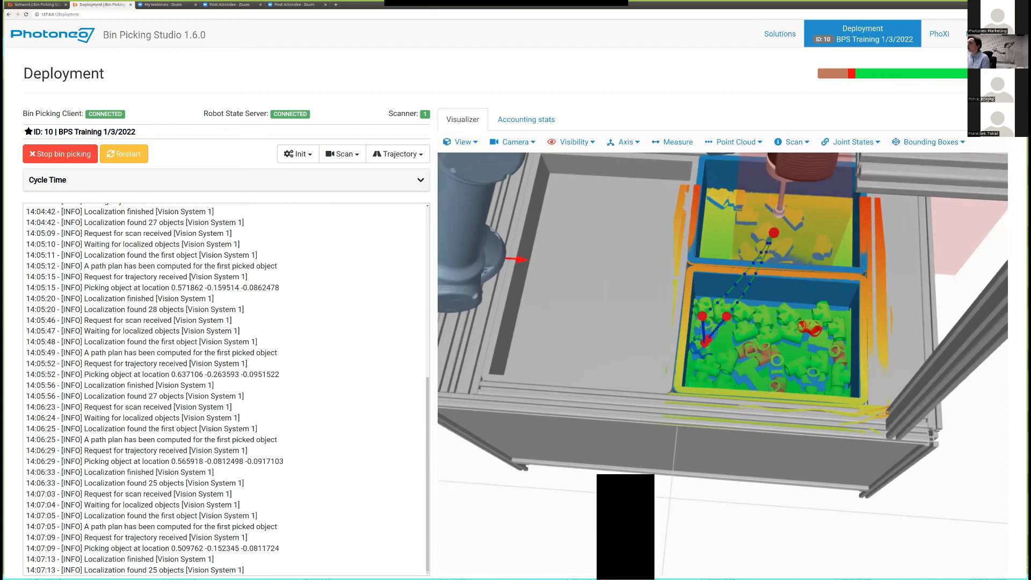
{"action": "scroll", "coordinate": [723, 355], "scroll_direction": "up", "scroll_amount": 6}
{"action": "scroll", "coordinate": [723, 354], "scroll_direction": "up", "scroll_amount": 10}
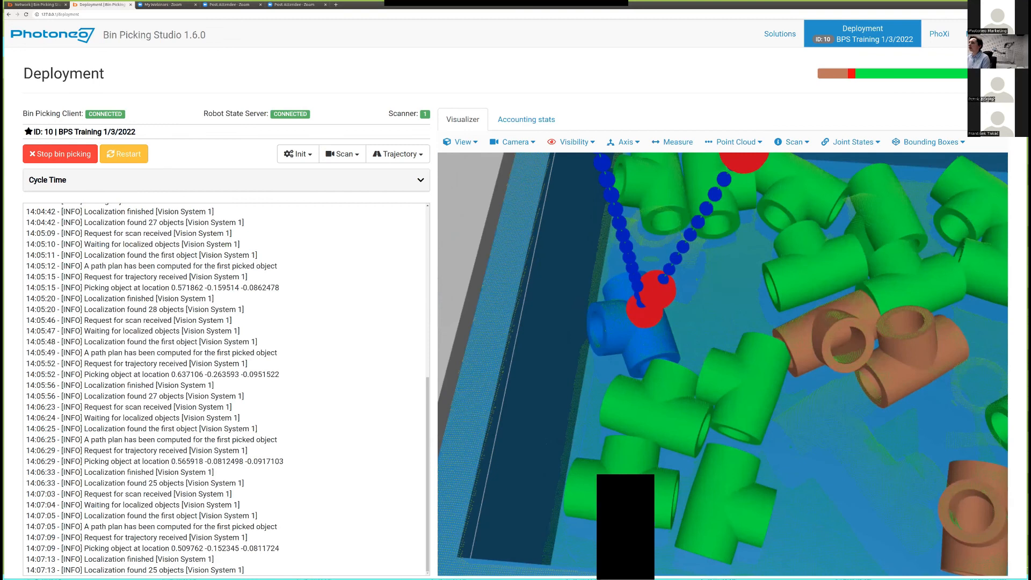
{"action": "left_click_drag", "start_coordinate": [723, 354], "coordinate": [747, 356]}
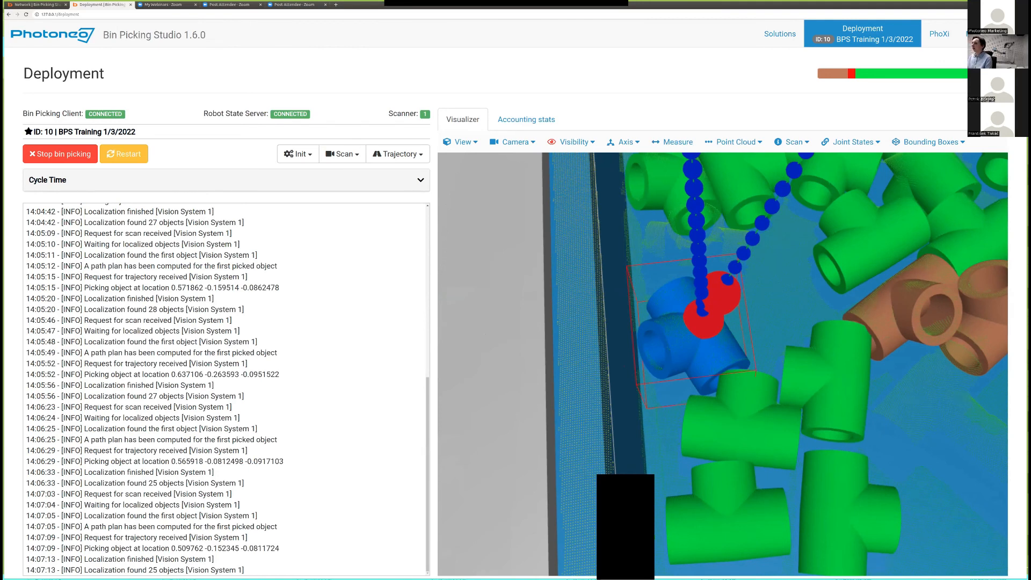
{"action": "mouse_move", "coordinate": [693, 338]}
{"action": "left_mouse_down"}
{"action": "mouse_move", "coordinate": [678, 371]}
{"action": "mouse_move", "coordinate": [673, 345]}
{"action": "left_mouse_up"}
{"action": "scroll", "coordinate": [723, 364], "scroll_direction": "up", "scroll_amount": 2}
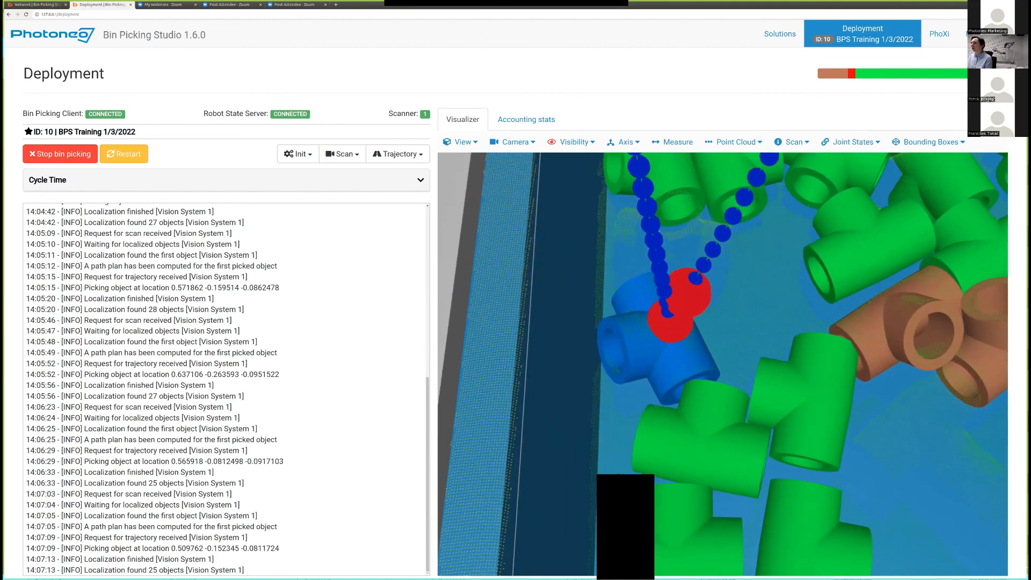
{"action": "scroll", "coordinate": [723, 364], "scroll_direction": "down", "scroll_amount": 5}
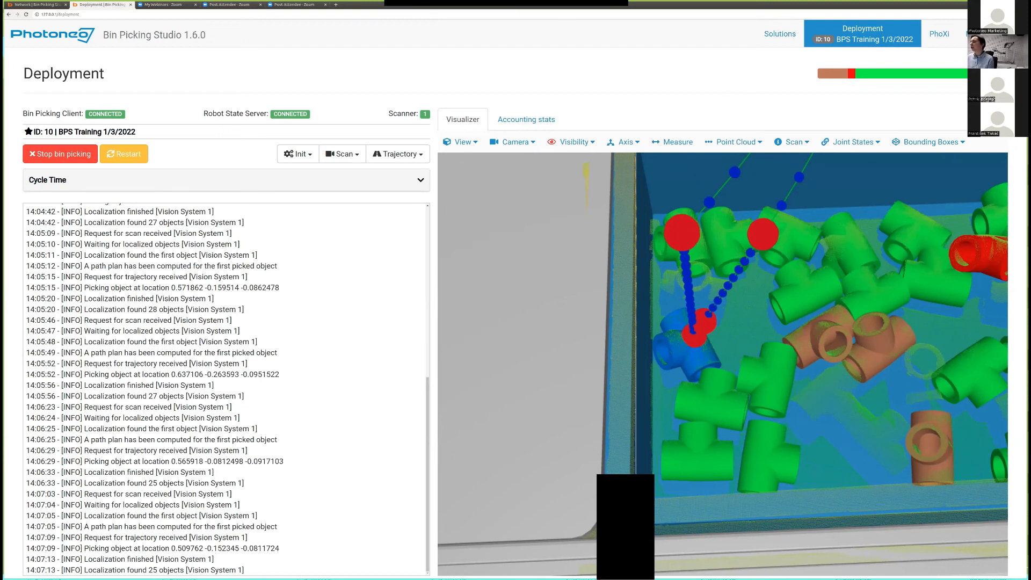
{"action": "scroll", "coordinate": [693, 352], "scroll_direction": "up", "scroll_amount": 8}
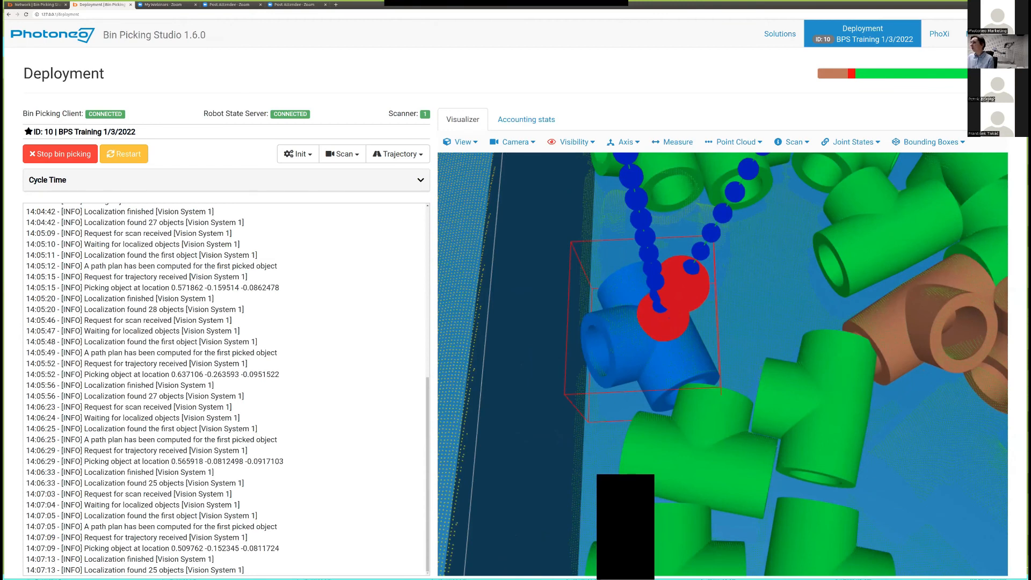
{"action": "mouse_move", "coordinate": [666, 333]}
{"action": "left_mouse_down"}
{"action": "mouse_move", "coordinate": [704, 263]}
{"action": "mouse_move", "coordinate": [662, 332]}
{"action": "left_mouse_up"}
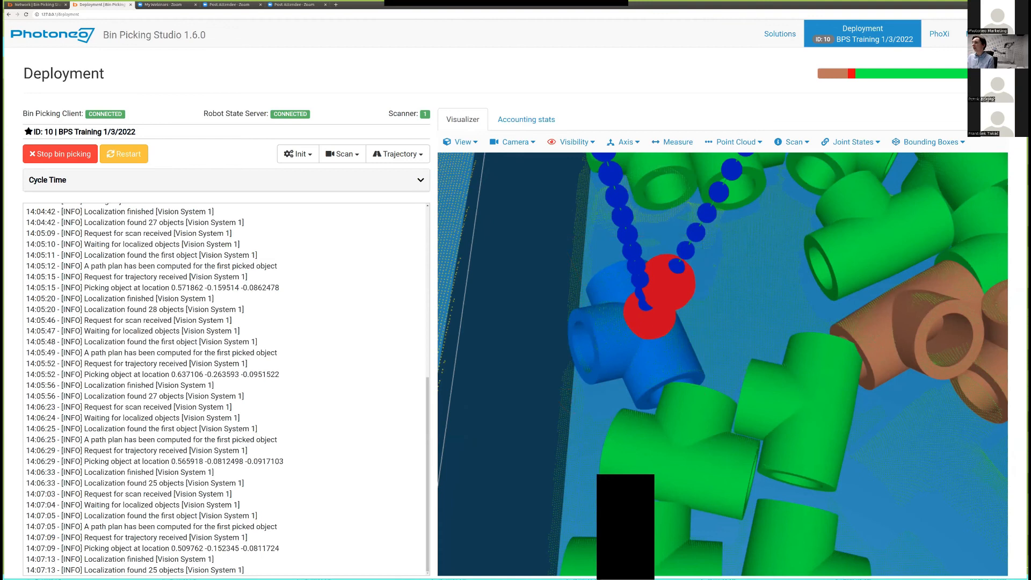
Compare the two waypoint paths leading to and from the fitting beside the bin wall, out to the full bin.
{"action": "scroll", "coordinate": [723, 364], "scroll_direction": "down", "scroll_amount": 6}
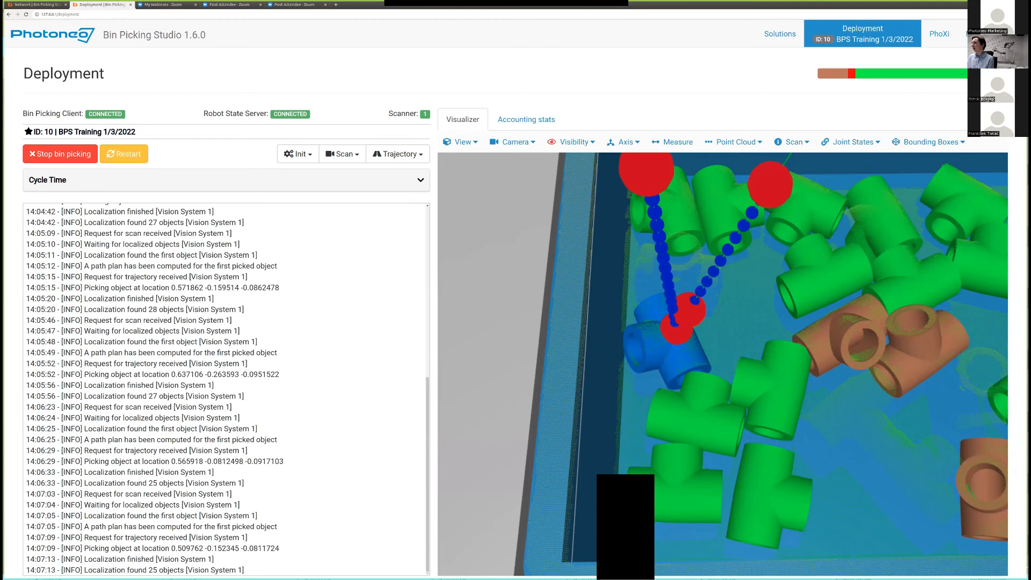
{"action": "scroll", "coordinate": [723, 364], "scroll_direction": "down", "scroll_amount": 2}
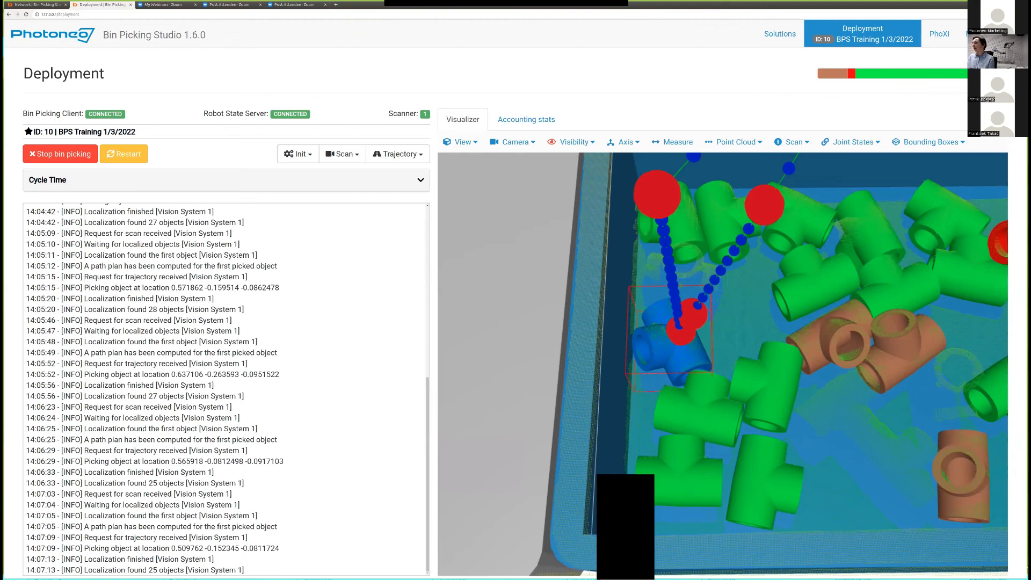
{"action": "scroll", "coordinate": [724, 364], "scroll_direction": "down", "scroll_amount": 4}
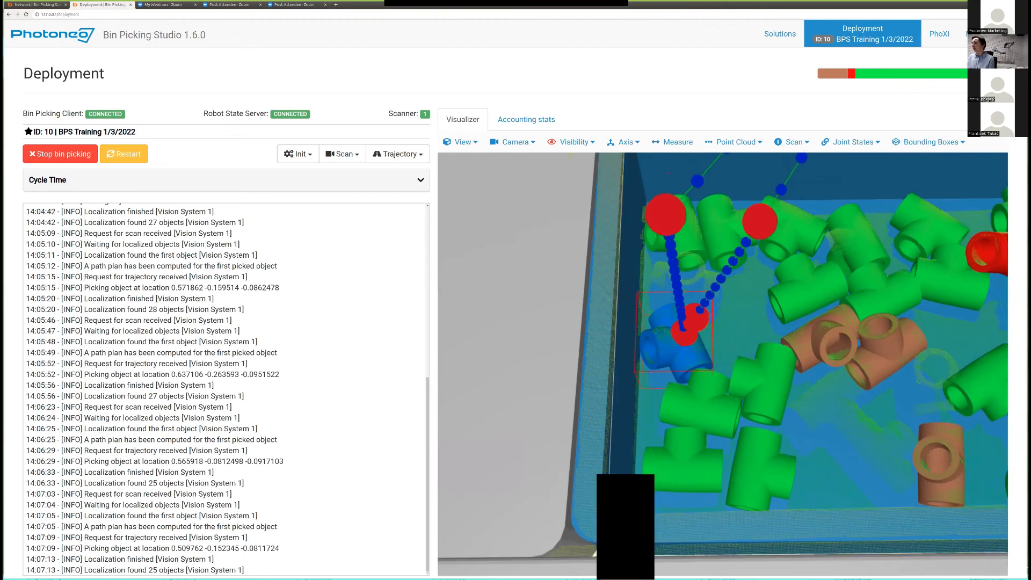
{"action": "scroll", "coordinate": [723, 365], "scroll_direction": "up", "scroll_amount": 8}
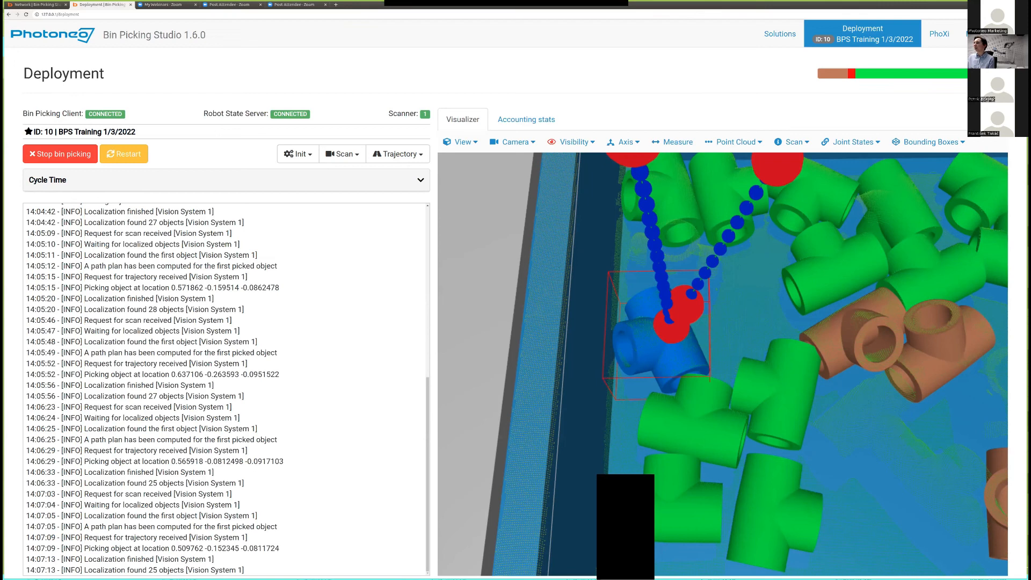
{"action": "scroll", "coordinate": [723, 365], "scroll_direction": "down", "scroll_amount": 3}
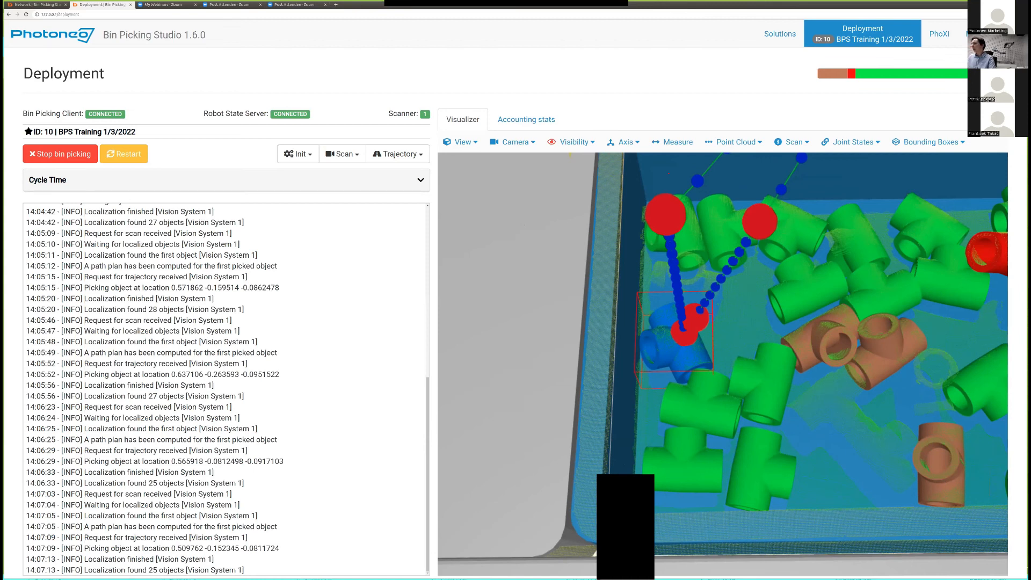
{"action": "scroll", "coordinate": [723, 365], "scroll_direction": "up", "scroll_amount": 2}
{"action": "scroll", "coordinate": [723, 364], "scroll_direction": "down", "scroll_amount": 10}
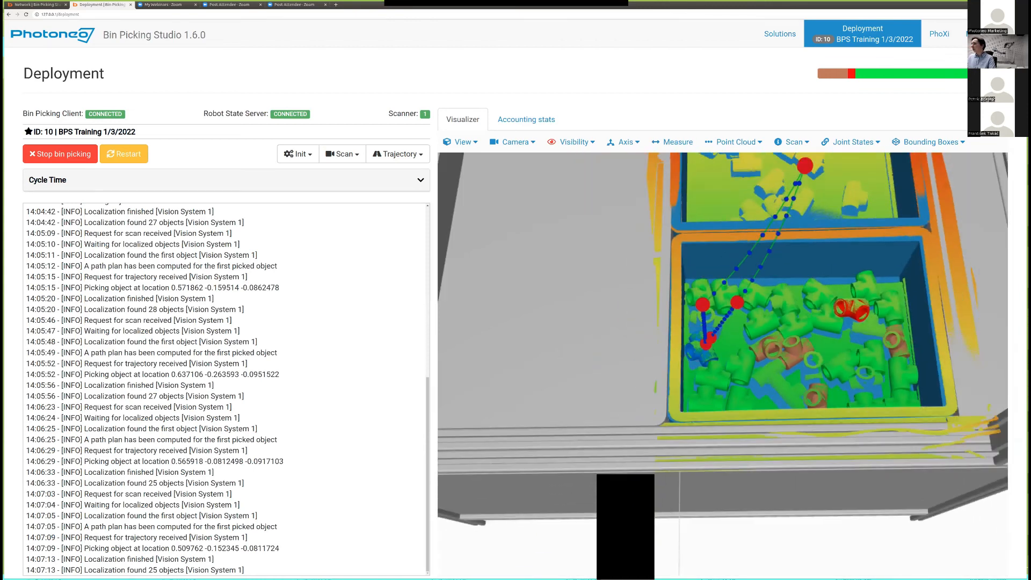
Examine from an oblique view the trajectory between the two bins and its waypoints around the target fitting.
{"action": "scroll", "coordinate": [723, 358], "scroll_direction": "down", "scroll_amount": 1}
{"action": "left_click_drag", "start_coordinate": [779, 338], "coordinate": [795, 356]}
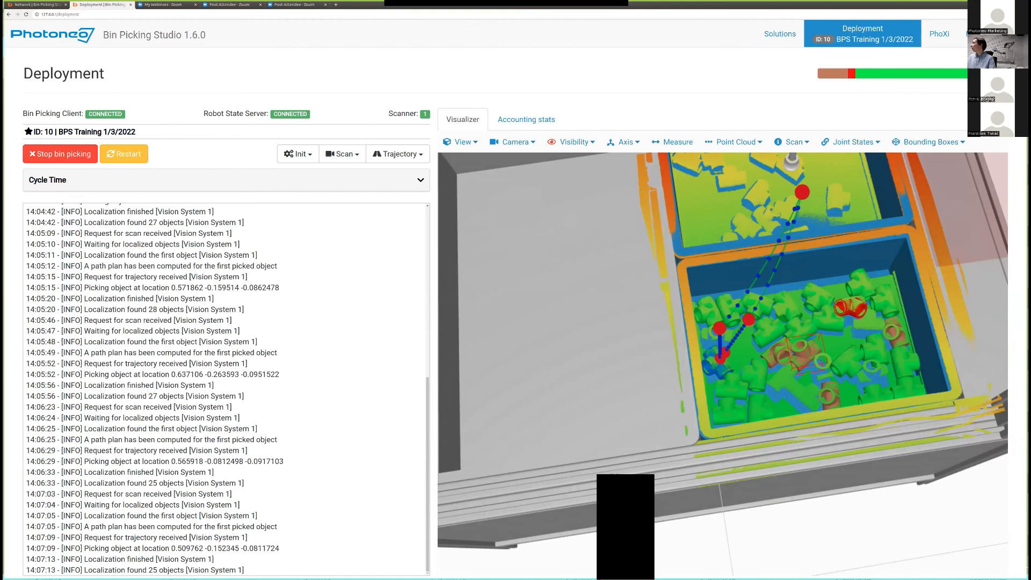
{"action": "scroll", "coordinate": [723, 365], "scroll_direction": "up", "scroll_amount": 5}
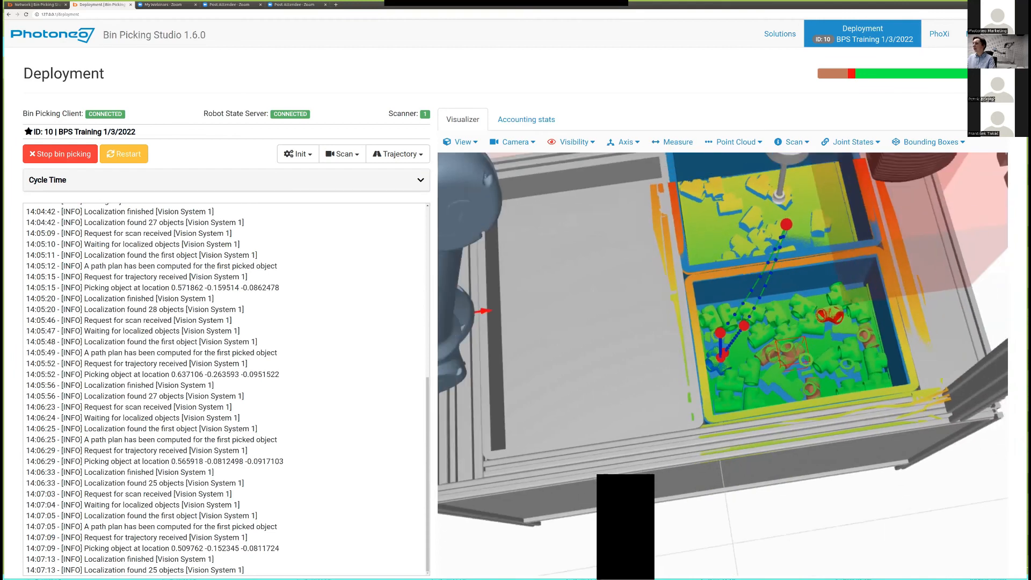
{"action": "scroll", "coordinate": [720, 322], "scroll_direction": "up", "scroll_amount": 2}
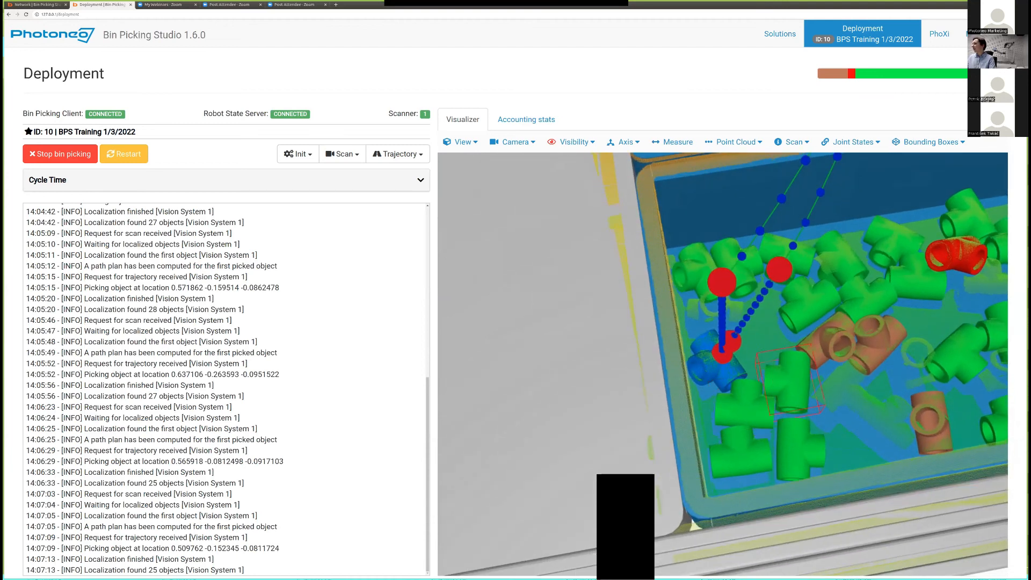
{"action": "scroll", "coordinate": [792, 383], "scroll_direction": "up", "scroll_amount": 1}
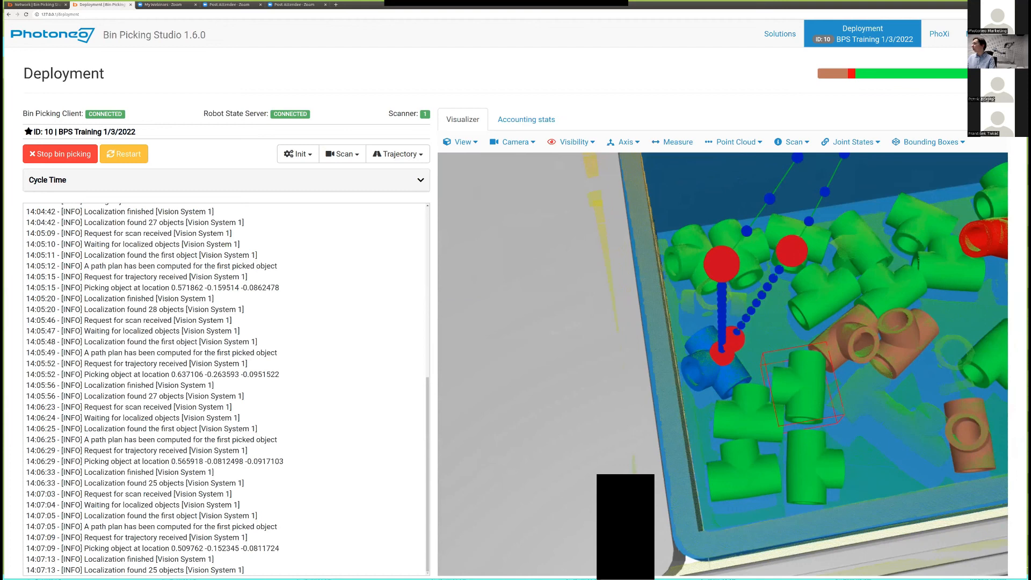
{"action": "scroll", "coordinate": [723, 365], "scroll_direction": "down", "scroll_amount": 1}
{"action": "scroll", "coordinate": [723, 366], "scroll_direction": "down", "scroll_amount": 1}
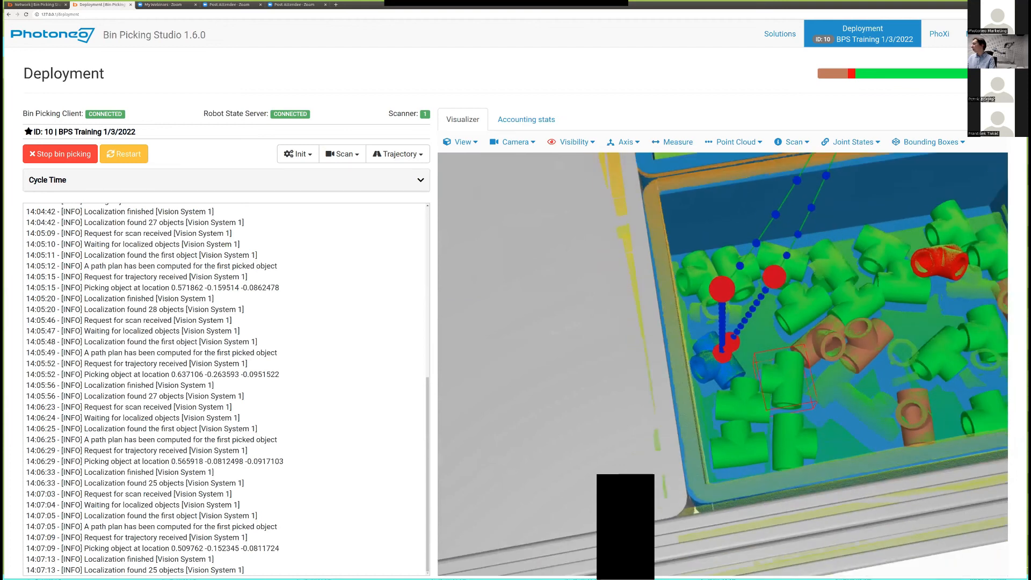
{"action": "left_click_drag", "start_coordinate": [723, 355], "coordinate": [721, 384]}
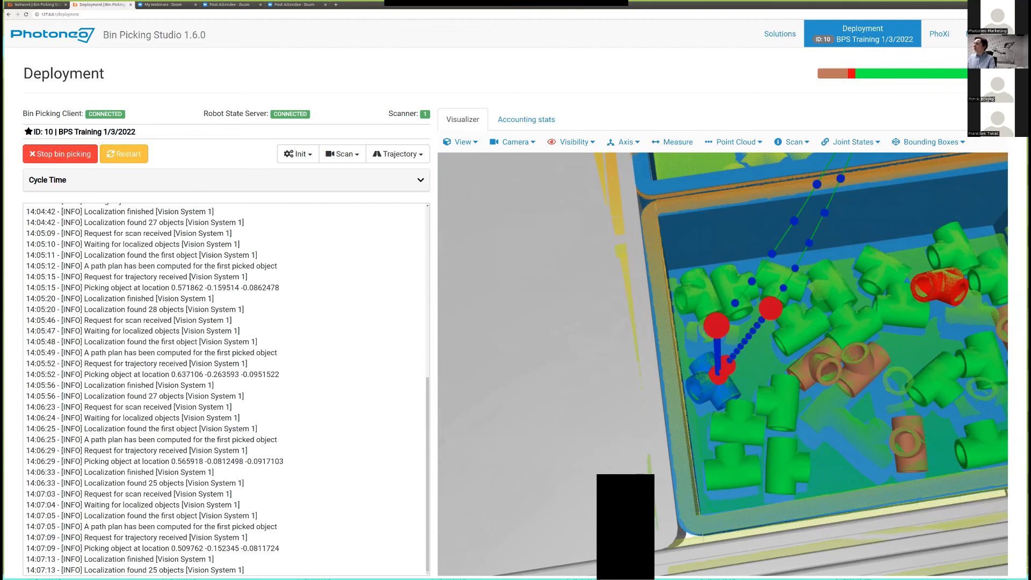
{"action": "left_click_drag", "start_coordinate": [722, 355], "coordinate": [721, 373]}
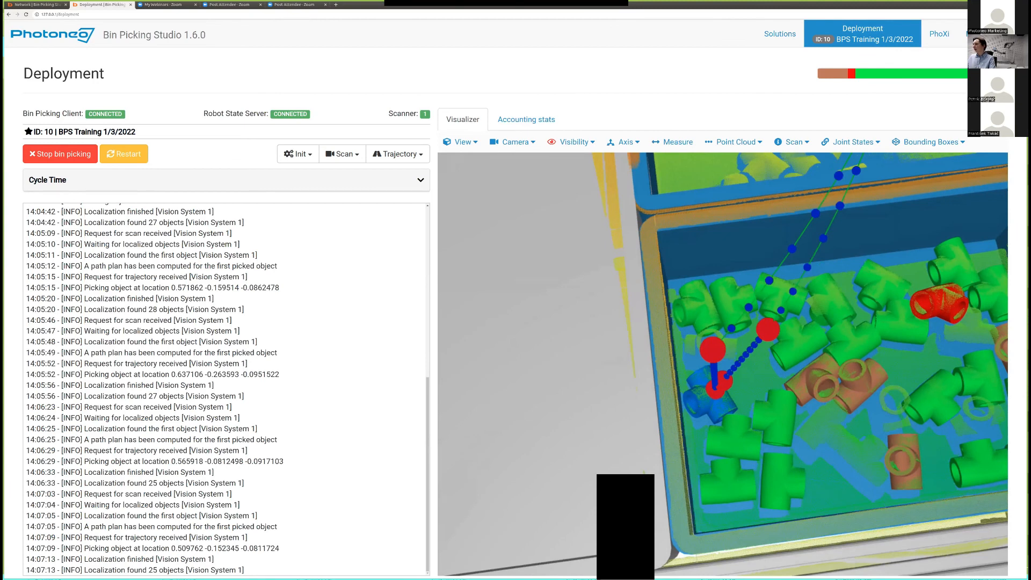
{"action": "scroll", "coordinate": [723, 364], "scroll_direction": "up", "scroll_amount": 5}
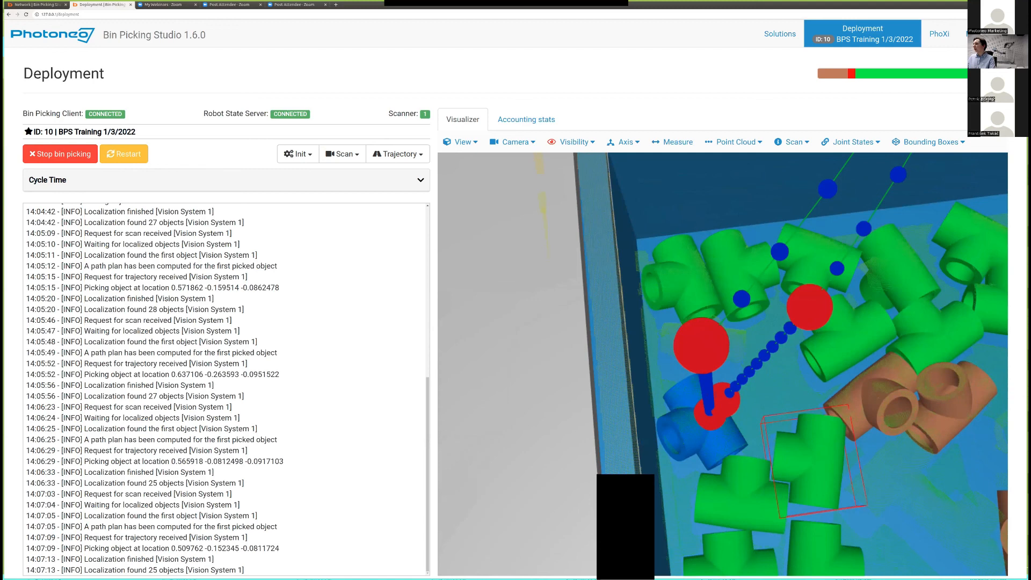
Examine the approach and retreat waypoints at the blue fitting beside the wall of the front bin, including the surrounding fittings.
{"action": "scroll", "coordinate": [723, 364], "scroll_direction": "down", "scroll_amount": 4}
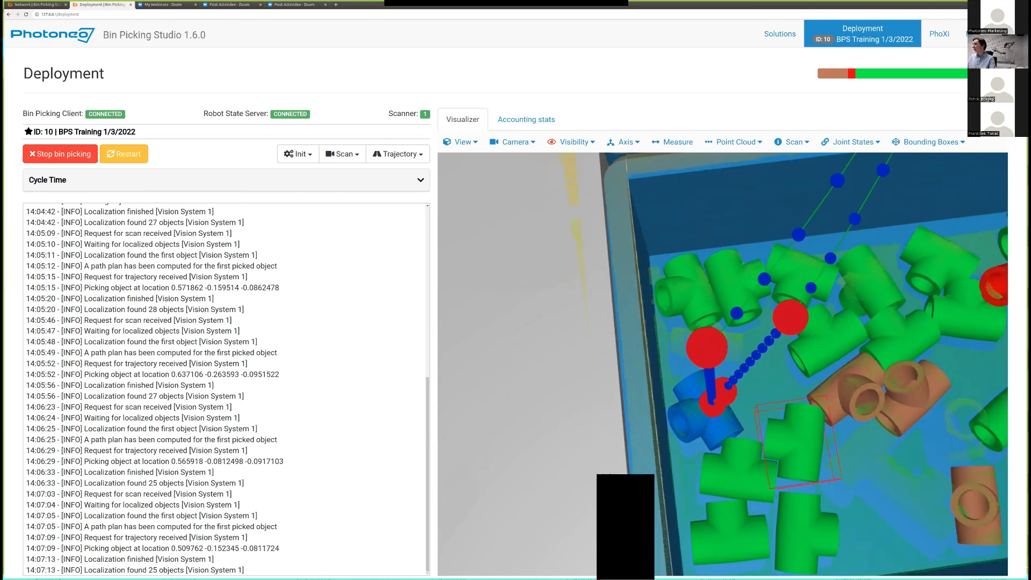
{"action": "left_click_drag", "start_coordinate": [723, 365], "coordinate": [720, 344]}
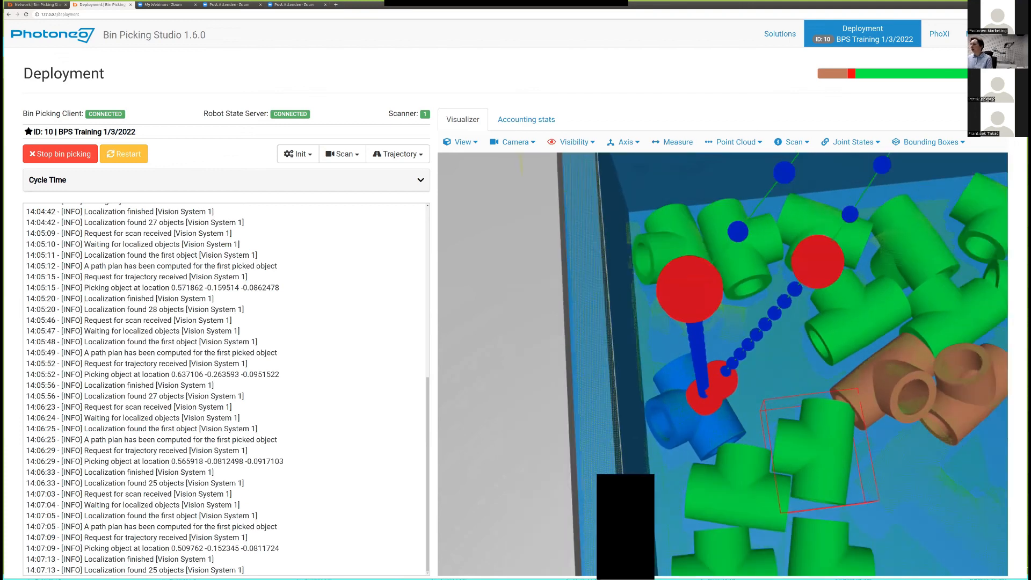
{"action": "scroll", "coordinate": [795, 426], "scroll_direction": "down", "scroll_amount": 6}
{"action": "left_click_drag", "start_coordinate": [795, 426], "coordinate": [794, 397]}
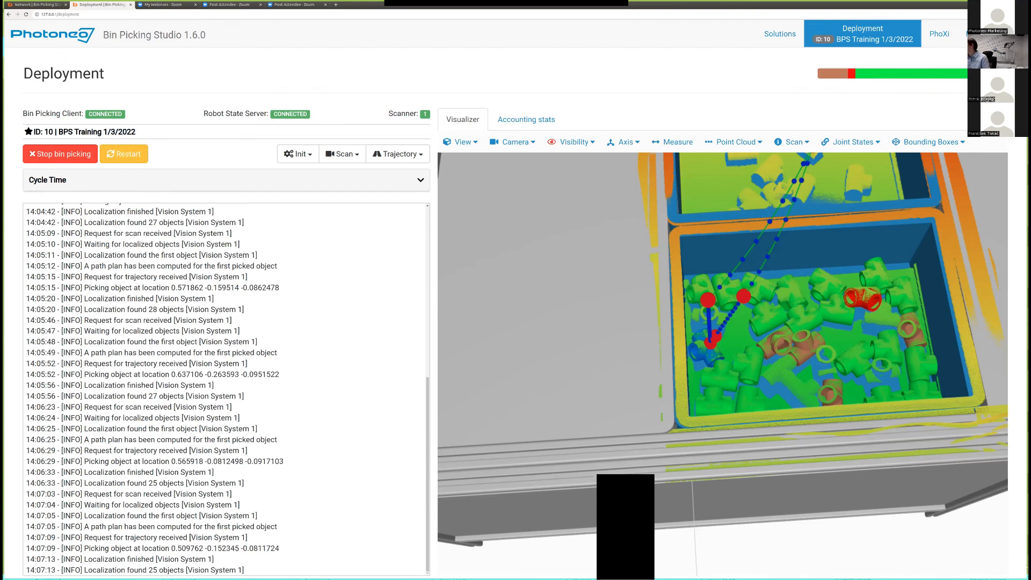
{"action": "scroll", "coordinate": [723, 357], "scroll_direction": "up", "scroll_amount": 1}
{"action": "scroll", "coordinate": [723, 356], "scroll_direction": "down", "scroll_amount": 3}
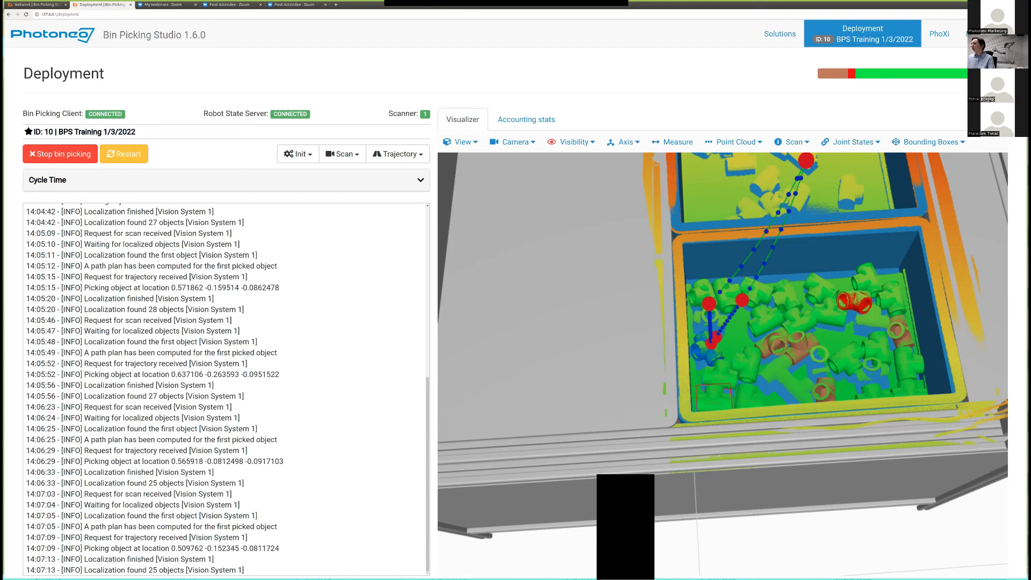
{"action": "scroll", "coordinate": [724, 364], "scroll_direction": "up", "scroll_amount": 3}
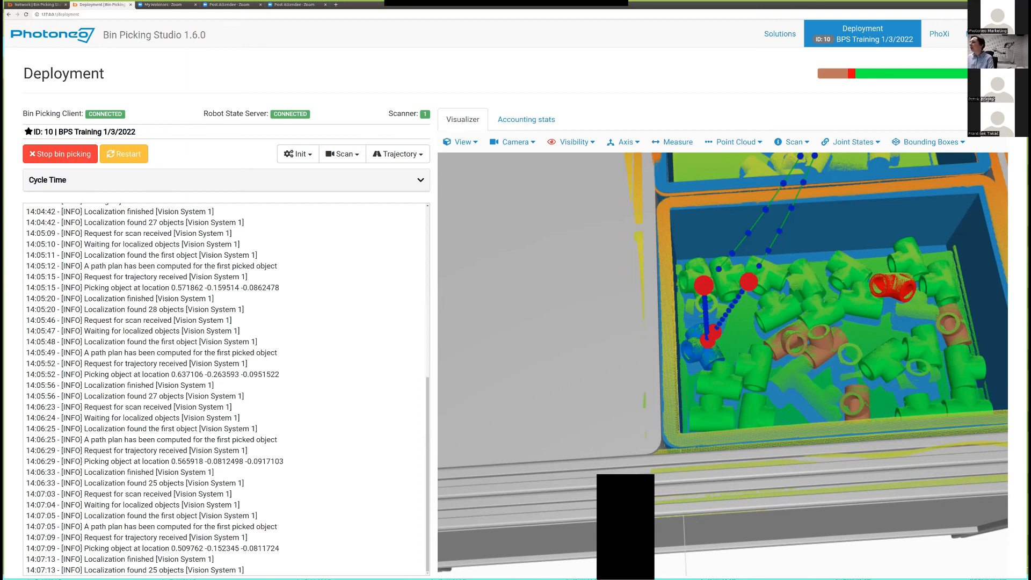
{"action": "scroll", "coordinate": [723, 364], "scroll_direction": "up", "scroll_amount": 1}
{"action": "scroll", "coordinate": [723, 364], "scroll_direction": "down", "scroll_amount": 5}
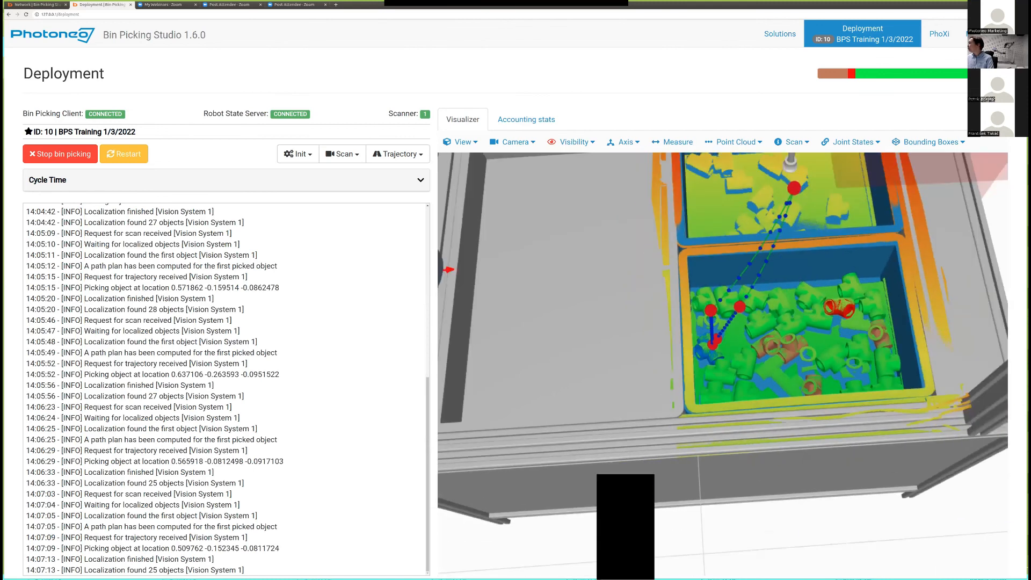
Examine the blue fitting's picking path from an overview of the robot cell and from close range at its grasp waypoints.
{"action": "left_click_drag", "start_coordinate": [723, 364], "coordinate": [746, 382]}
{"action": "scroll", "coordinate": [724, 364], "scroll_direction": "down", "scroll_amount": 5}
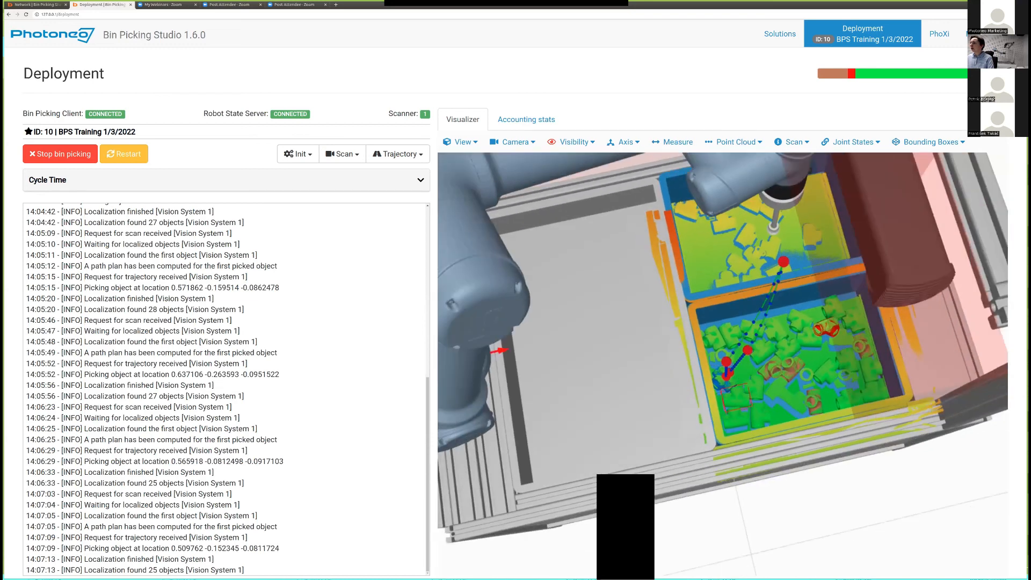
{"action": "scroll", "coordinate": [723, 364], "scroll_direction": "up", "scroll_amount": 10}
{"action": "scroll", "coordinate": [725, 371], "scroll_direction": "up", "scroll_amount": 3}
{"action": "mouse_move", "coordinate": [734, 396]}
{"action": "left_mouse_down"}
{"action": "mouse_move", "coordinate": [726, 368]}
{"action": "mouse_move", "coordinate": [723, 384]}
{"action": "left_mouse_up"}
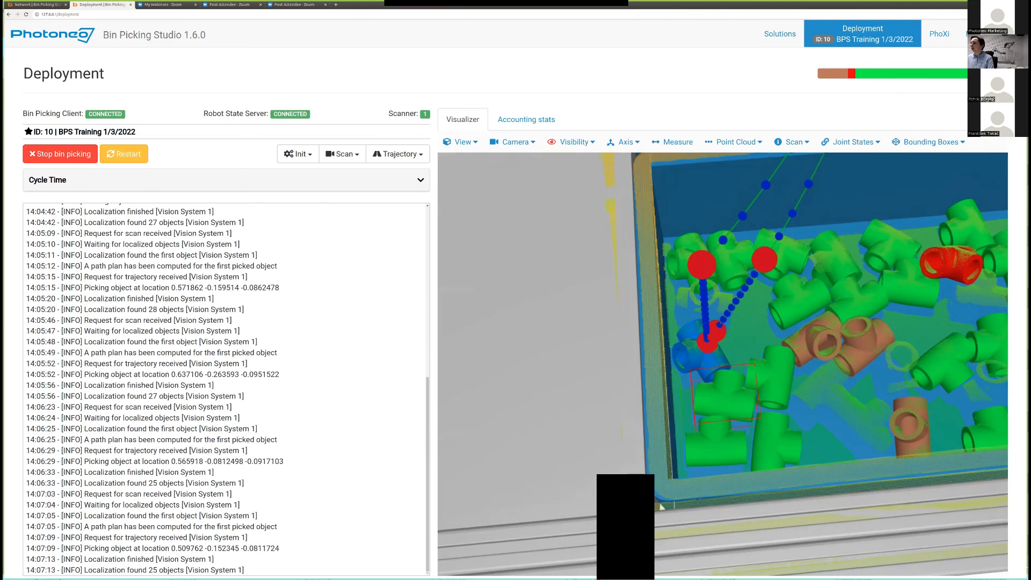
{"action": "scroll", "coordinate": [723, 385], "scroll_direction": "up", "scroll_amount": 4}
{"action": "scroll", "coordinate": [723, 385], "scroll_direction": "down", "scroll_amount": 7}
{"action": "scroll", "coordinate": [723, 385], "scroll_direction": "down", "scroll_amount": 2}
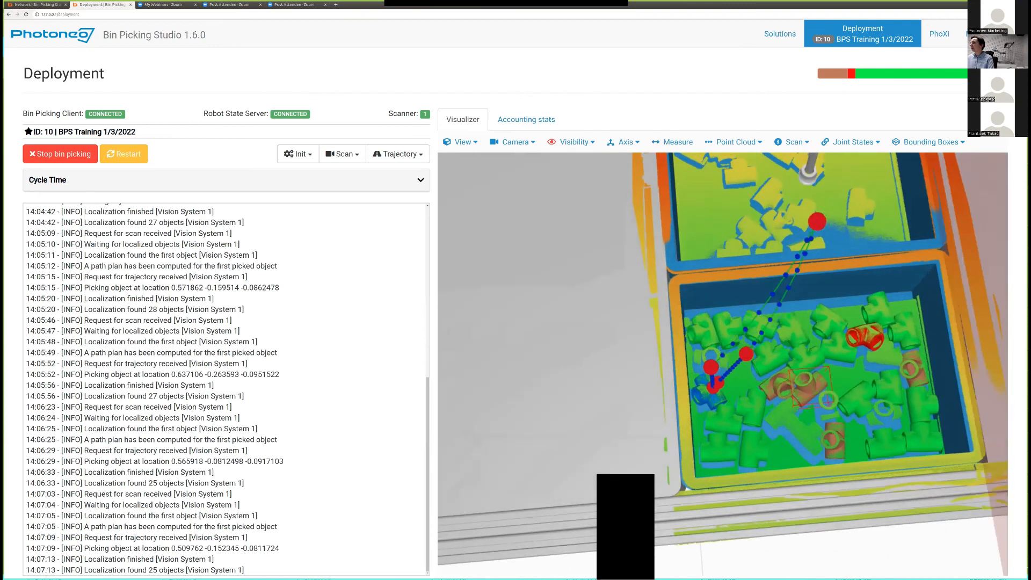
Check the object status bar against the green, brown and red fittings across the whole front bin.
{"action": "mouse_move", "coordinate": [832, 74]}
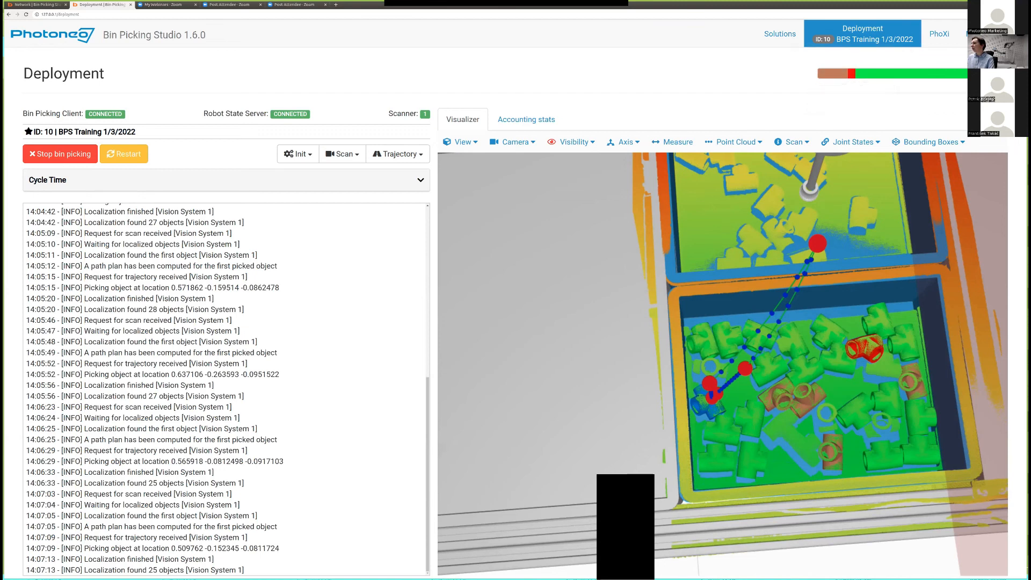
{"action": "scroll", "coordinate": [723, 365], "scroll_direction": "down", "scroll_amount": 3}
{"action": "scroll", "coordinate": [723, 365], "scroll_direction": "up", "scroll_amount": 5}
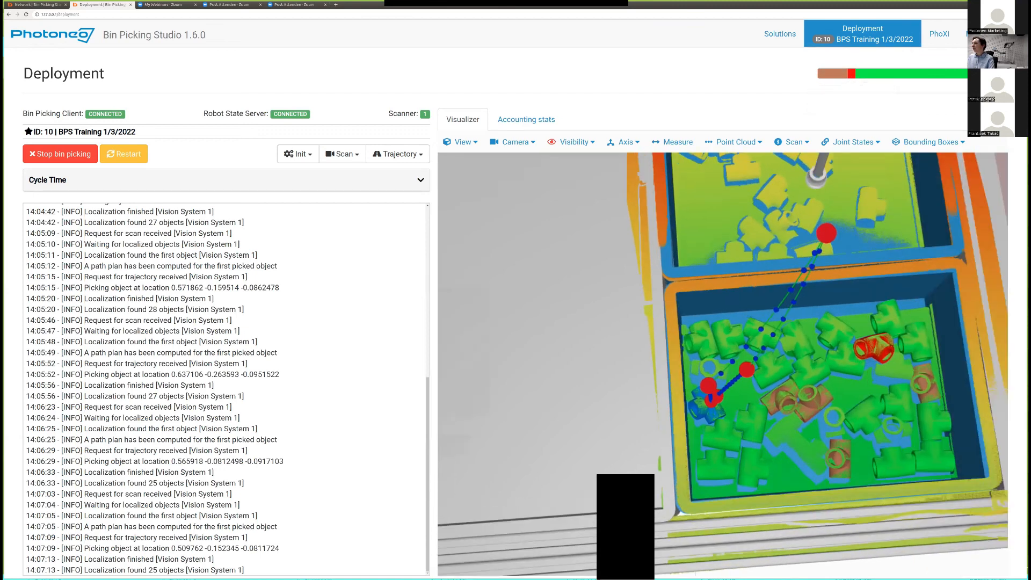
{"action": "middle_click_drag", "start_coordinate": [954, 421], "coordinate": [822, 333]}
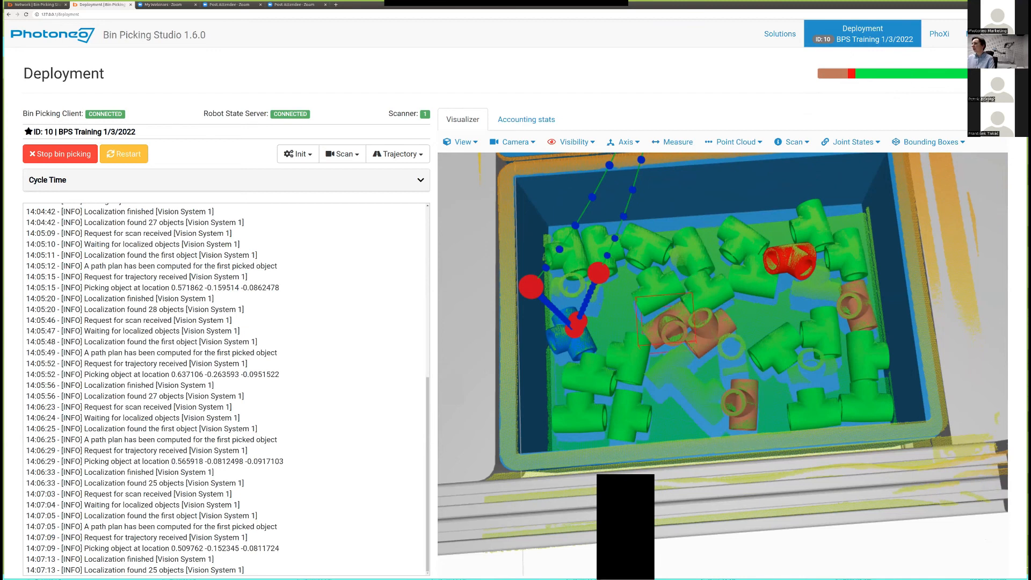
{"action": "scroll", "coordinate": [666, 323], "scroll_direction": "up", "scroll_amount": 5}
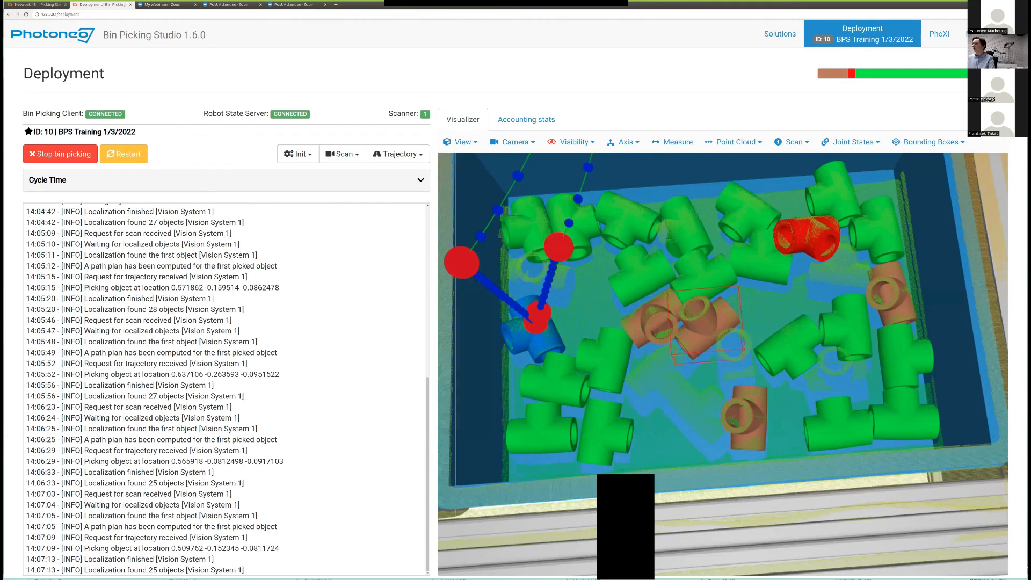
{"action": "scroll", "coordinate": [707, 328], "scroll_direction": "down", "scroll_amount": 5}
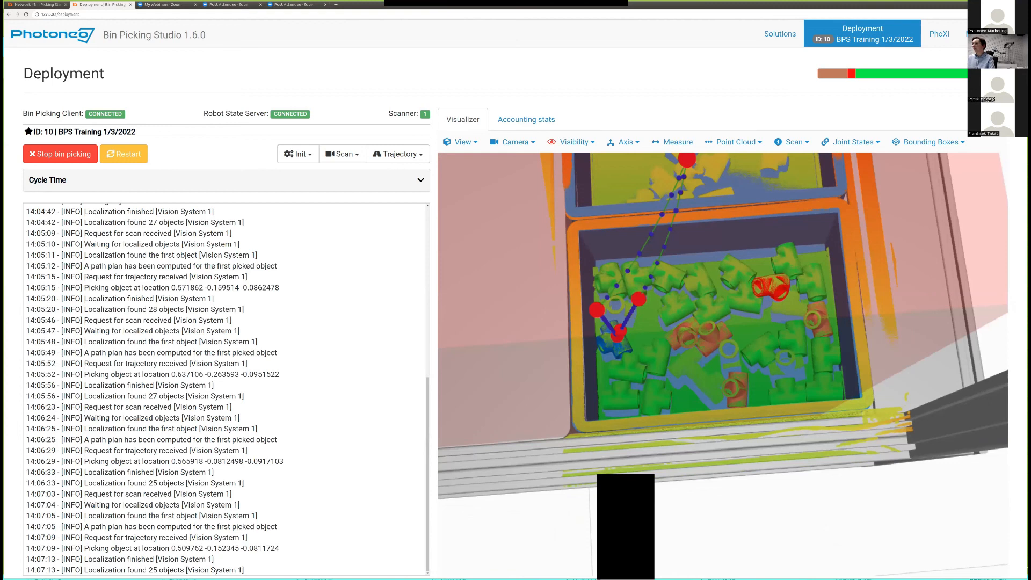
{"action": "scroll", "coordinate": [734, 340], "scroll_direction": "up", "scroll_amount": 4}
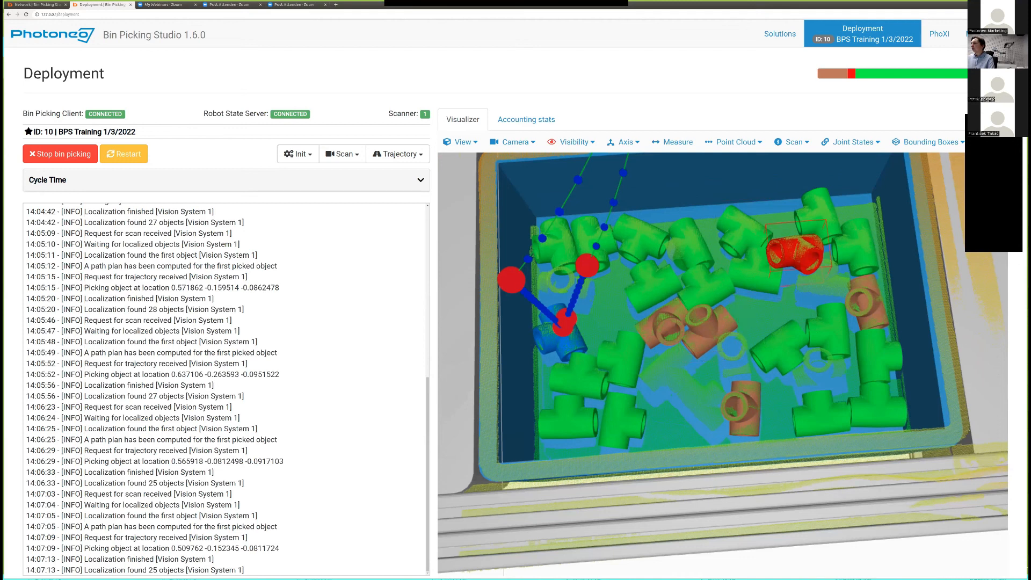
Show the inspector for the red fitting in the front bin and view its grasp pose from the side of the cell.
{"action": "left_click", "coordinate": [792, 253]}
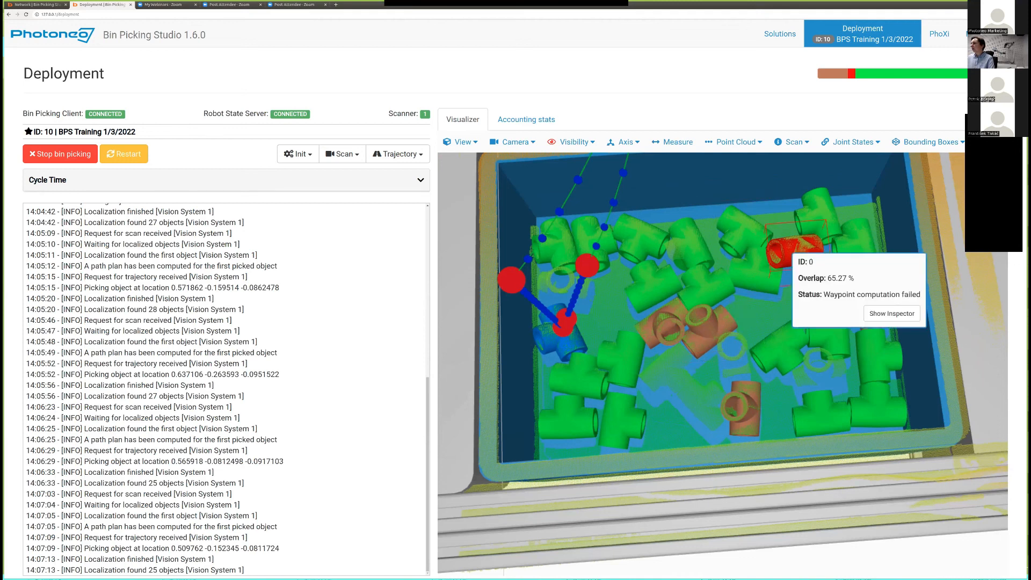
{"action": "left_click", "coordinate": [891, 313]}
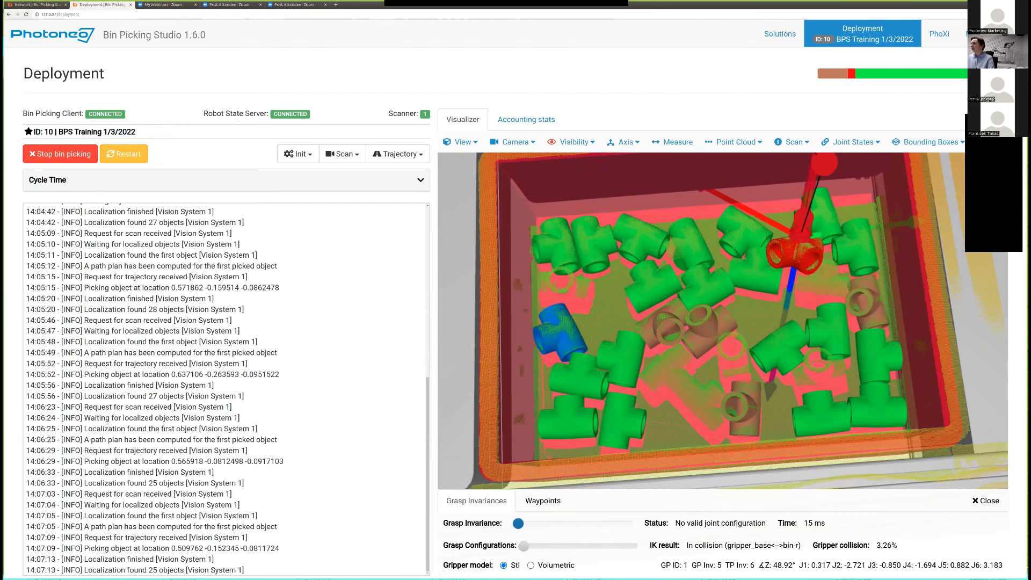
{"action": "left_click_drag", "start_coordinate": [752, 343], "coordinate": [712, 274]}
{"action": "left_click_drag", "start_coordinate": [774, 280], "coordinate": [725, 352]}
{"action": "left_click_drag", "start_coordinate": [779, 285], "coordinate": [712, 204]}
{"action": "scroll", "coordinate": [720, 268], "scroll_direction": "down", "scroll_amount": 6}
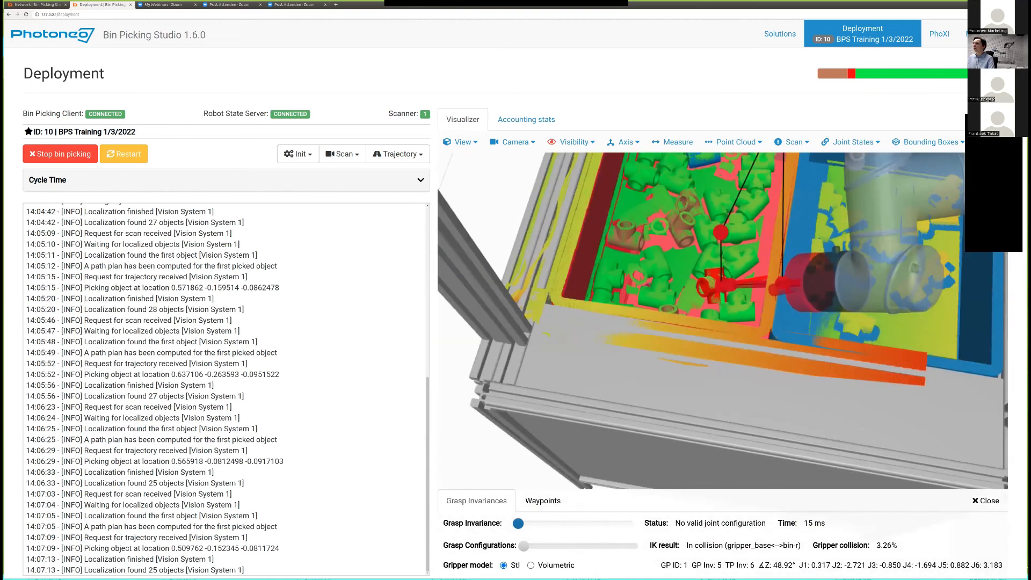
Examine the gripper collision with the bin at the red fitting, both close up and with the robot arm in view.
{"action": "left_click_drag", "start_coordinate": [720, 268], "coordinate": [752, 329]}
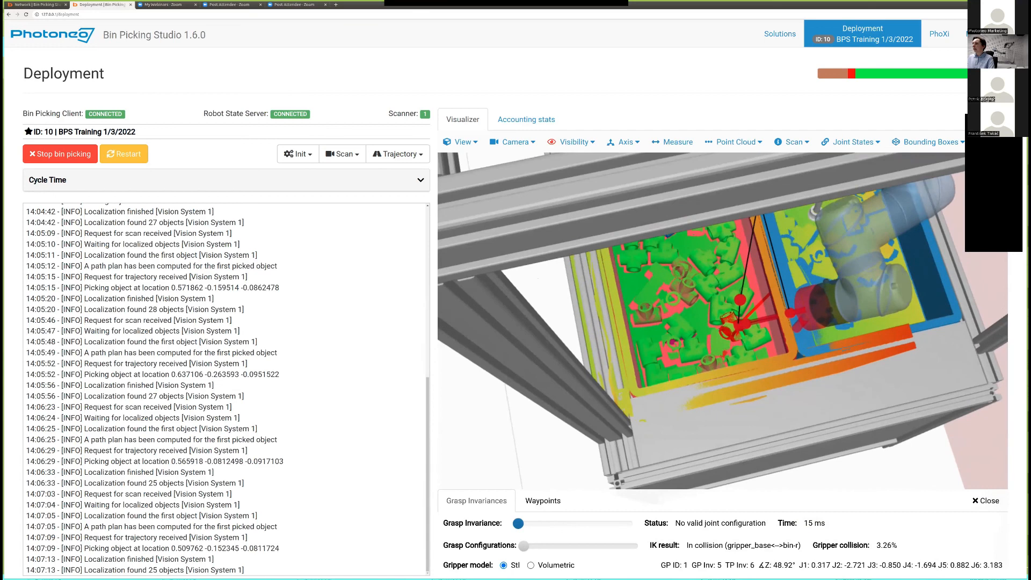
{"action": "scroll", "coordinate": [752, 322], "scroll_direction": "up", "scroll_amount": 5}
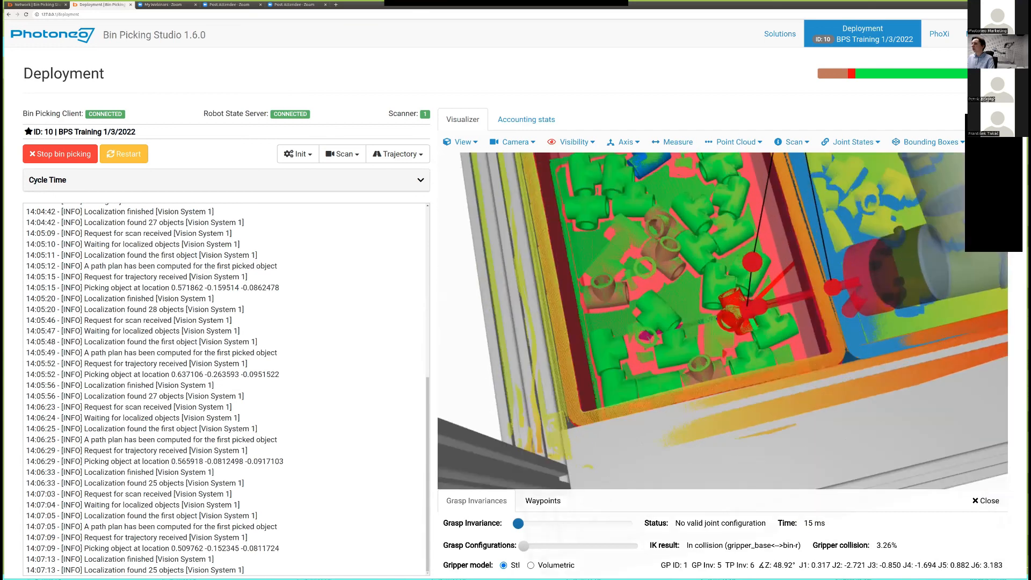
{"action": "scroll", "coordinate": [752, 323], "scroll_direction": "up", "scroll_amount": 1}
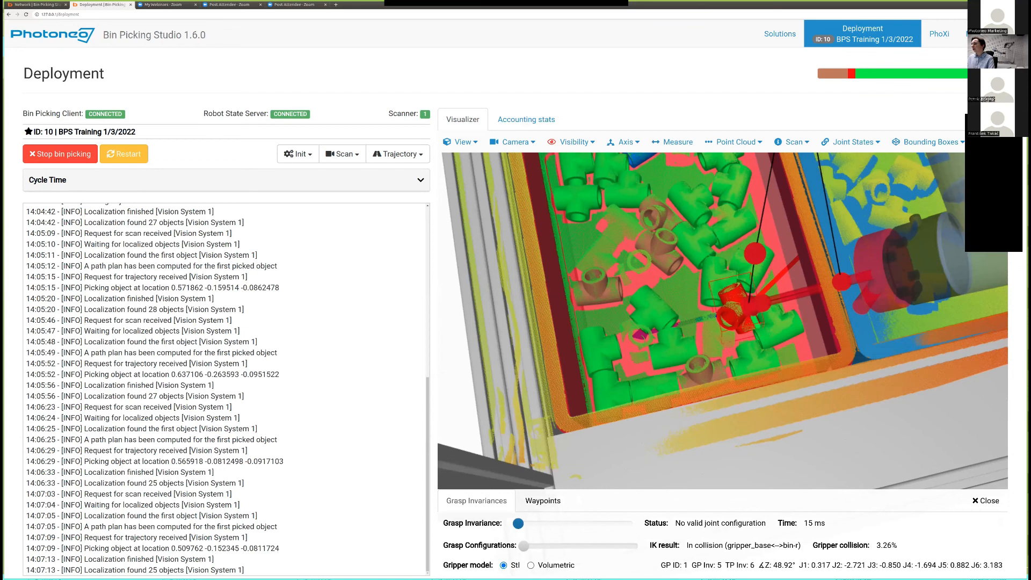
{"action": "scroll", "coordinate": [723, 320], "scroll_direction": "down", "scroll_amount": 5}
{"action": "scroll", "coordinate": [723, 320], "scroll_direction": "up", "scroll_amount": 2}
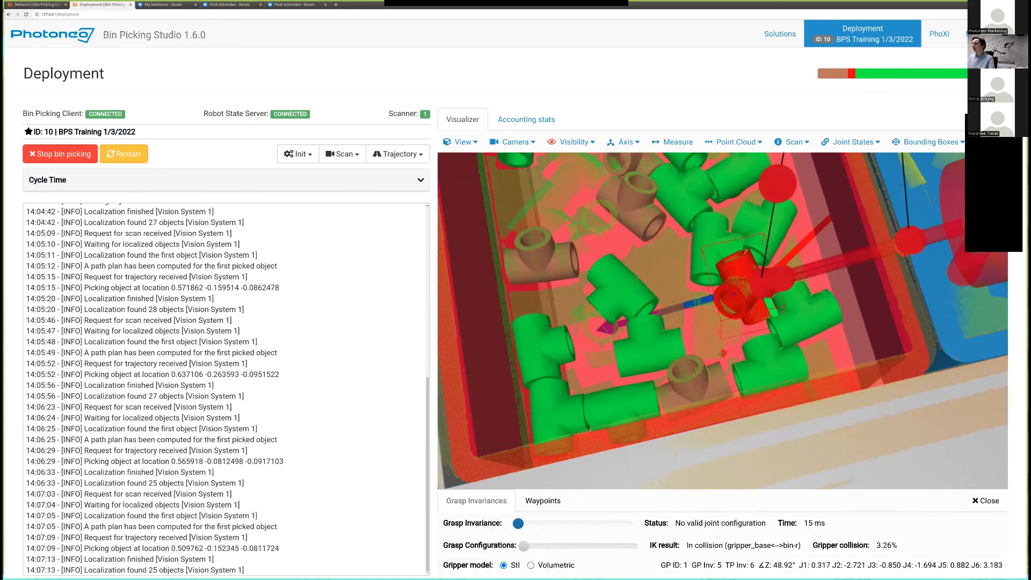
{"action": "left_click_drag", "start_coordinate": [752, 333], "coordinate": [714, 334]}
{"action": "scroll", "coordinate": [720, 339], "scroll_direction": "up", "scroll_amount": 3}
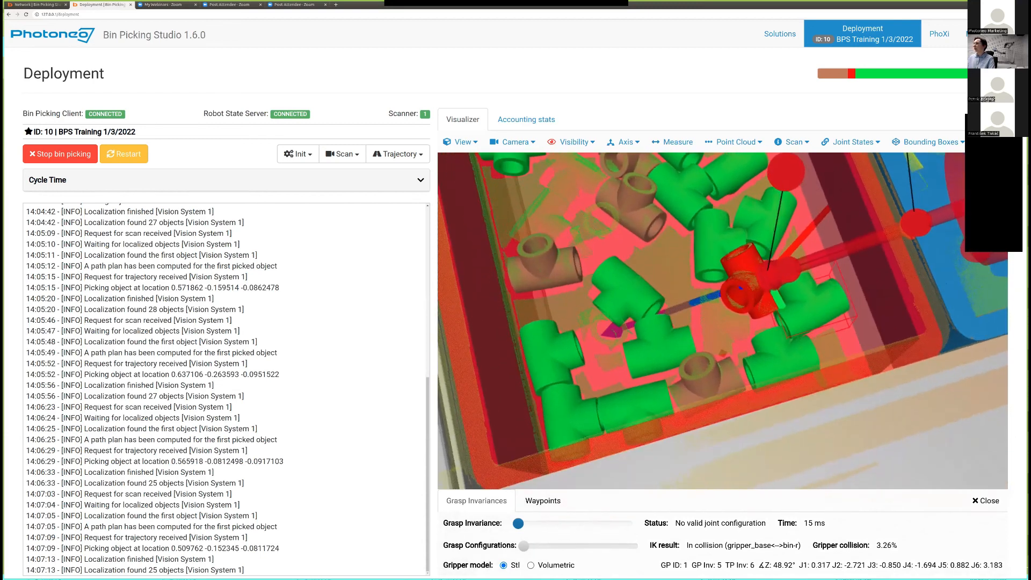
{"action": "scroll", "coordinate": [720, 339], "scroll_direction": "down", "scroll_amount": 5}
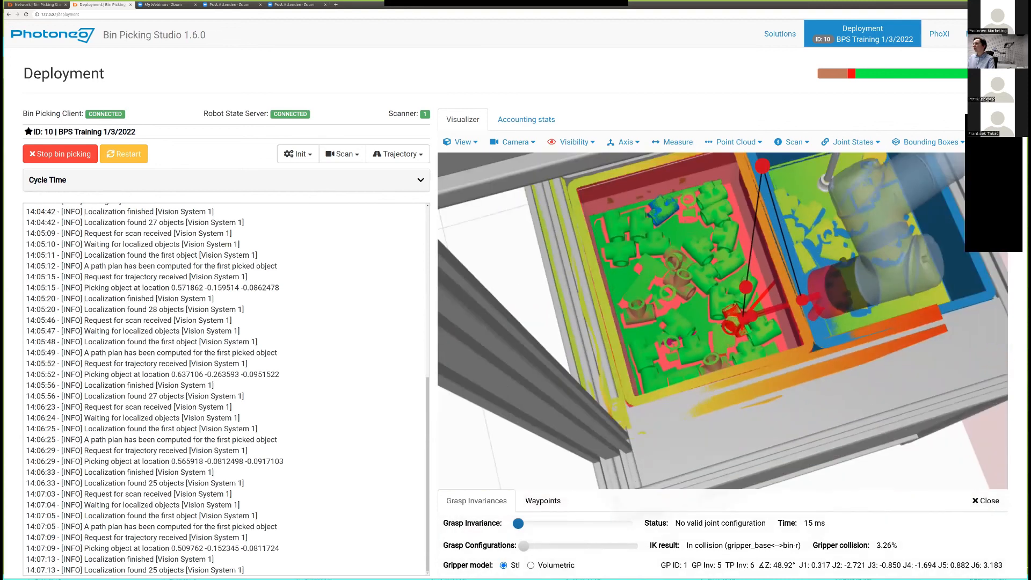
Examine the red fitting's grasp pose from the front of the cell, following the gripper and waypoints up to the rear bin.
{"action": "left_click_drag", "start_coordinate": [720, 338], "coordinate": [703, 305]}
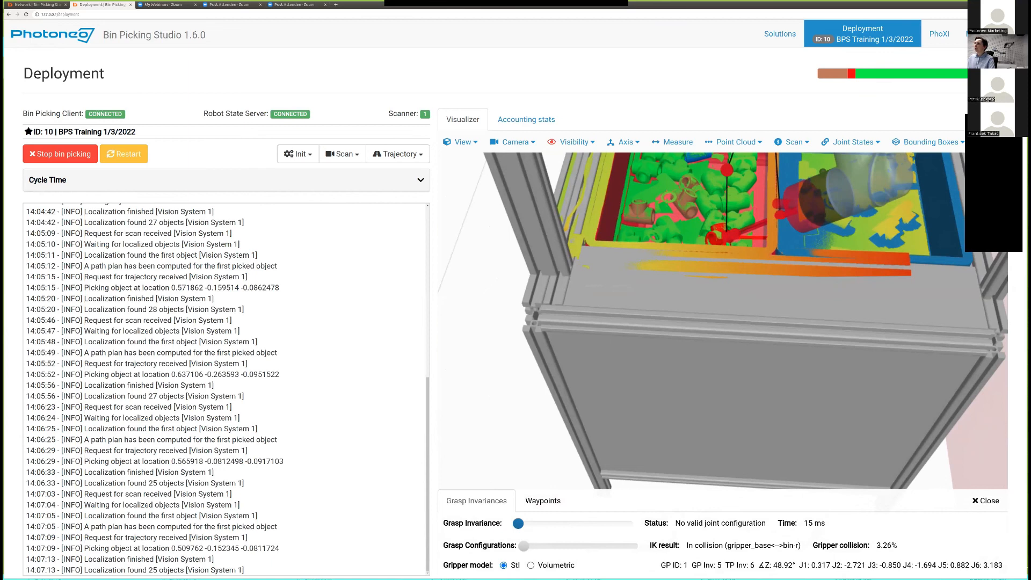
{"action": "left_click_drag", "start_coordinate": [703, 306], "coordinate": [810, 328]}
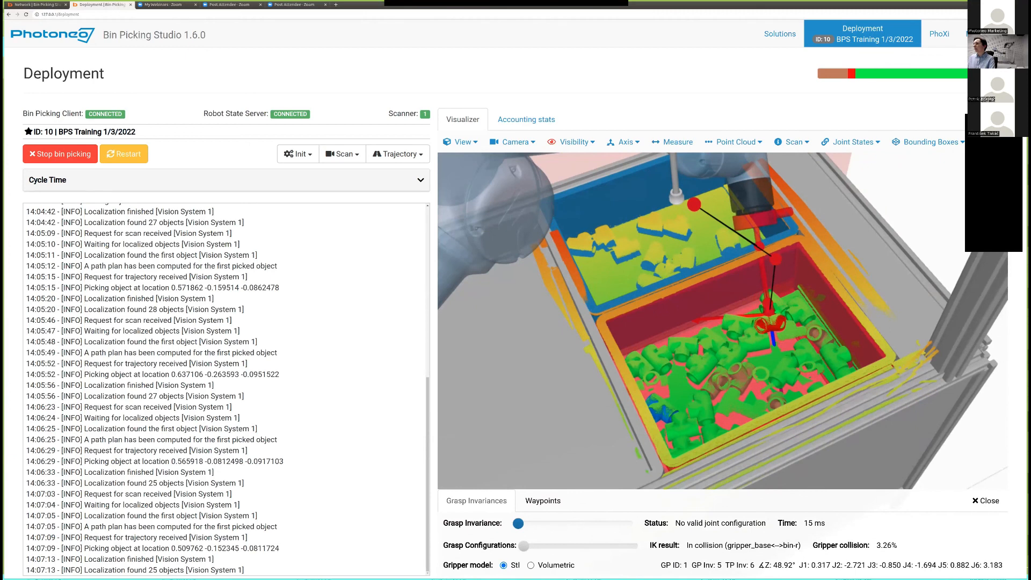
{"action": "scroll", "coordinate": [801, 325], "scroll_direction": "up", "scroll_amount": 5}
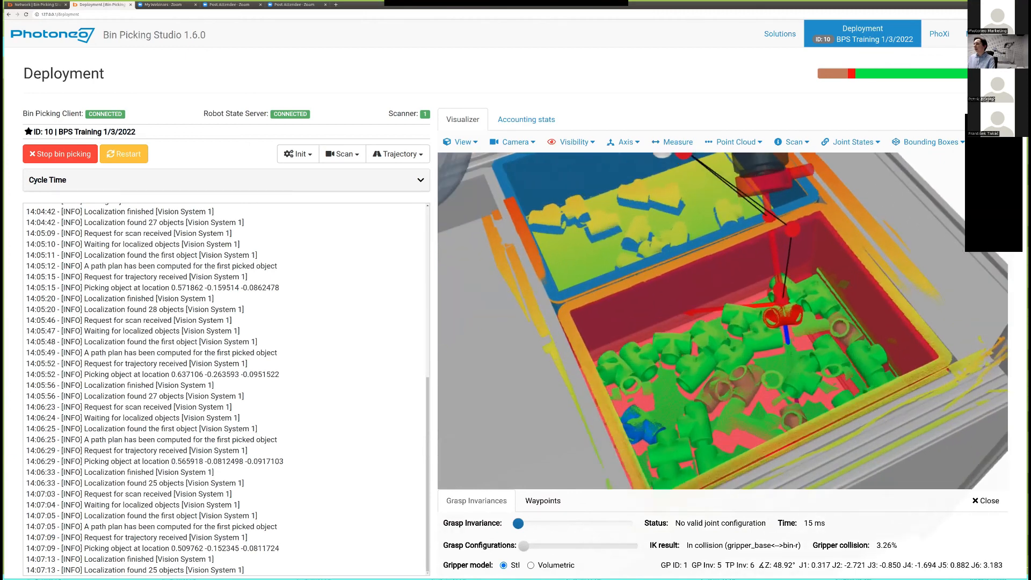
{"action": "scroll", "coordinate": [801, 325], "scroll_direction": "up", "scroll_amount": 2}
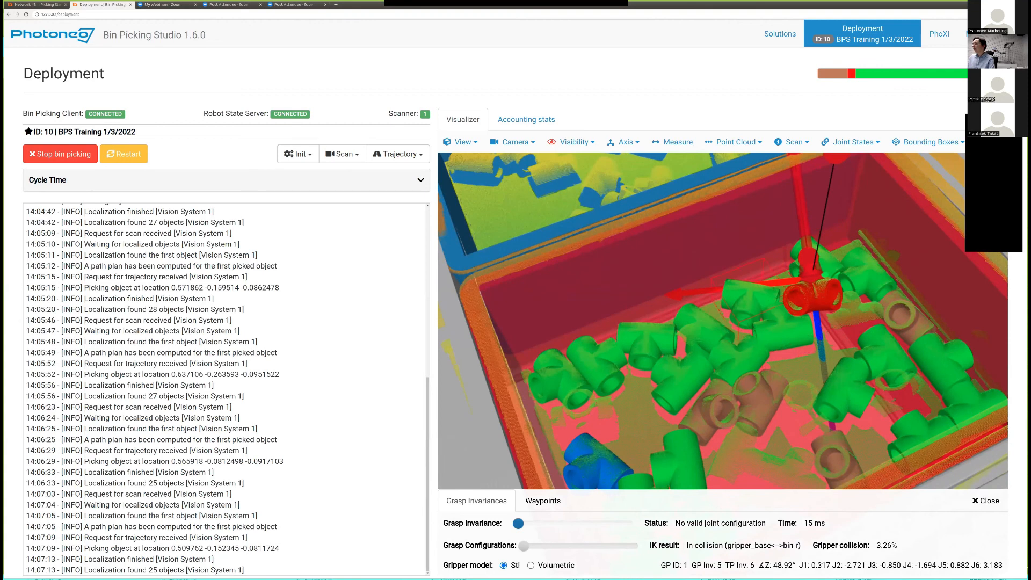
{"action": "right_click_drag", "start_coordinate": [801, 251], "coordinate": [797, 308]}
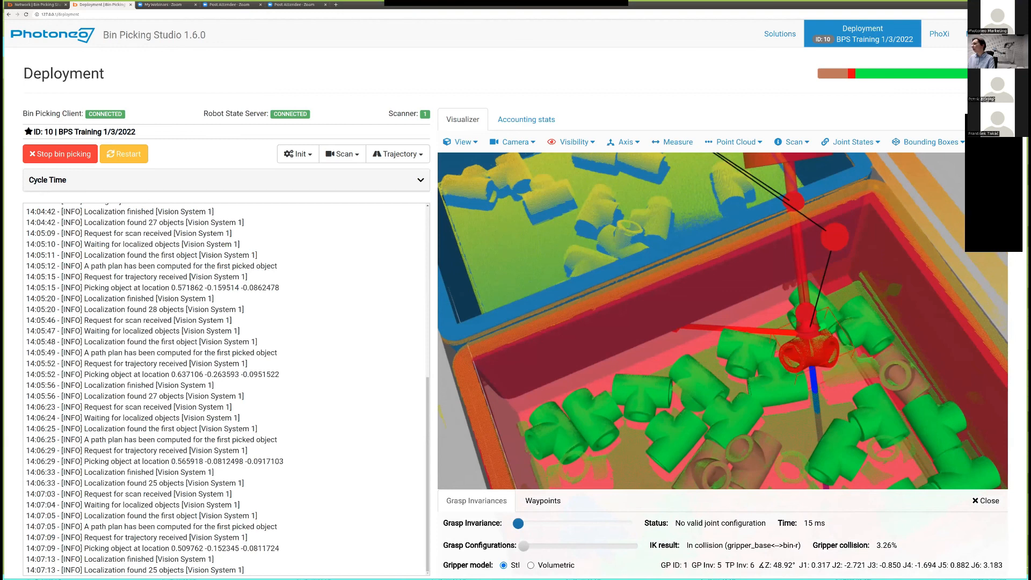
{"action": "scroll", "coordinate": [723, 320], "scroll_direction": "up", "scroll_amount": 2}
{"action": "scroll", "coordinate": [723, 320], "scroll_direction": "down", "scroll_amount": 10}
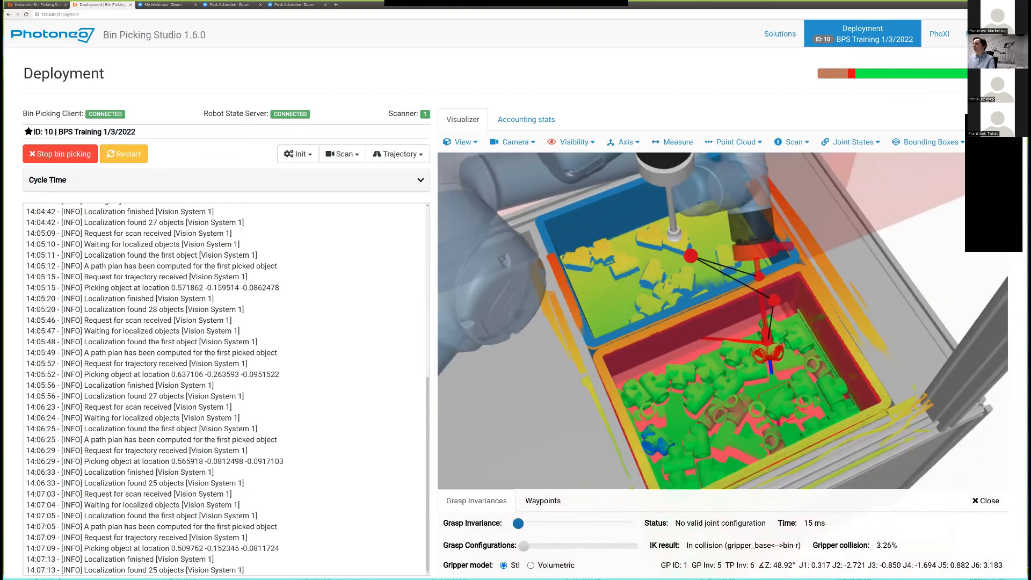
{"action": "scroll", "coordinate": [723, 321], "scroll_direction": "down", "scroll_amount": 2}
{"action": "middle_click_drag", "start_coordinate": [723, 321], "coordinate": [709, 257]}
{"action": "mouse_move", "coordinate": [519, 523]}
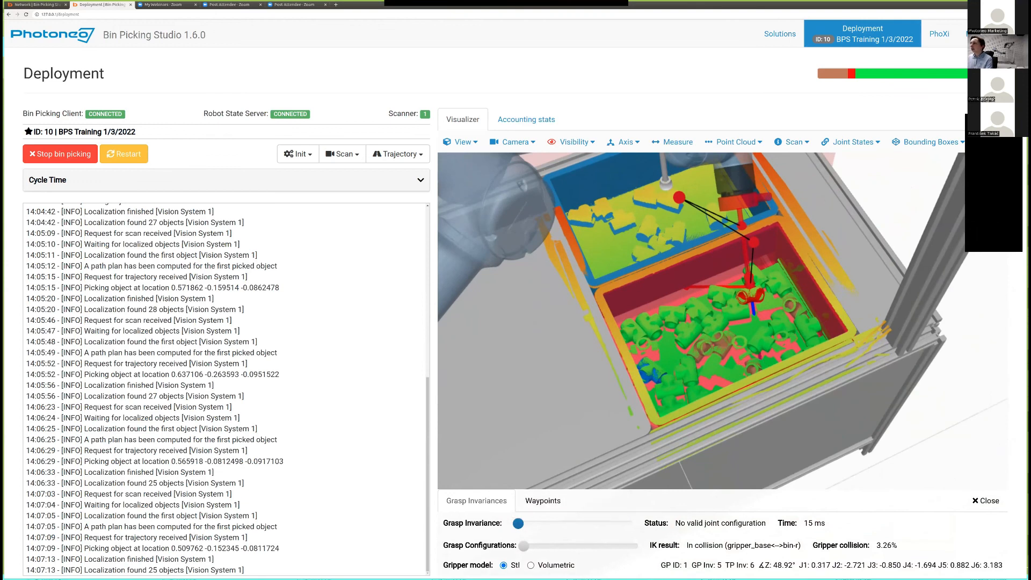
Switch the red fitting's inspector from grasp invariances to waypoints and step from the start waypoint to waypoint 3.
{"action": "left_click", "coordinate": [543, 501]}
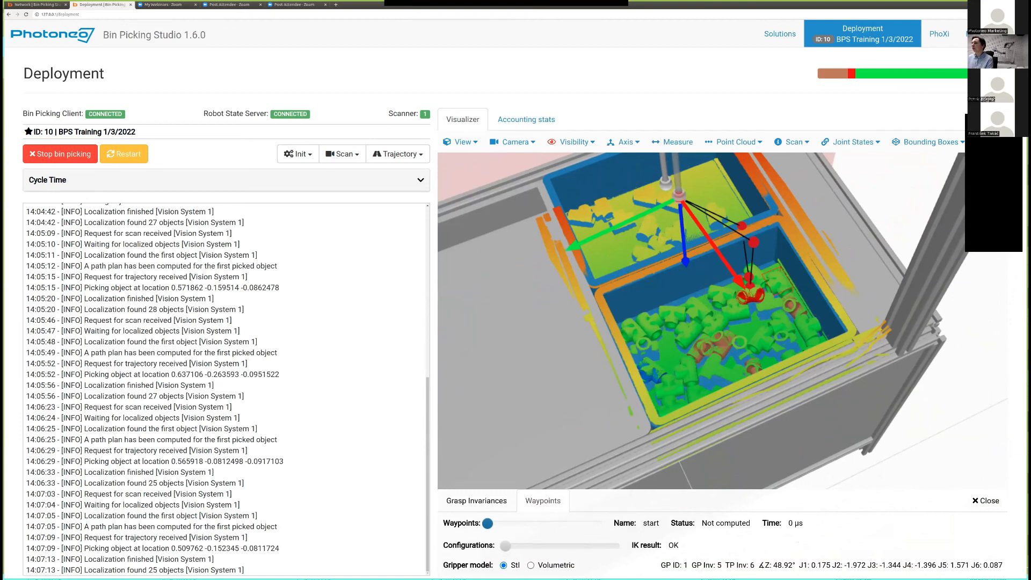
{"action": "scroll", "coordinate": [723, 333], "scroll_direction": "down", "scroll_amount": 3}
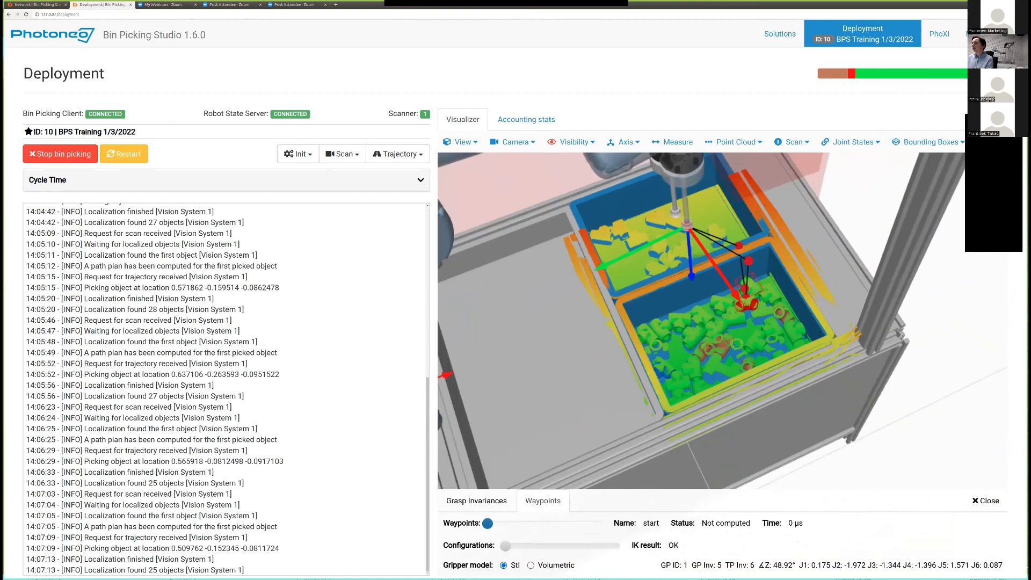
{"action": "scroll", "coordinate": [723, 322], "scroll_direction": "up", "scroll_amount": 5}
{"action": "scroll", "coordinate": [723, 323], "scroll_direction": "down", "scroll_amount": 5}
{"action": "scroll", "coordinate": [723, 322], "scroll_direction": "up", "scroll_amount": 5}
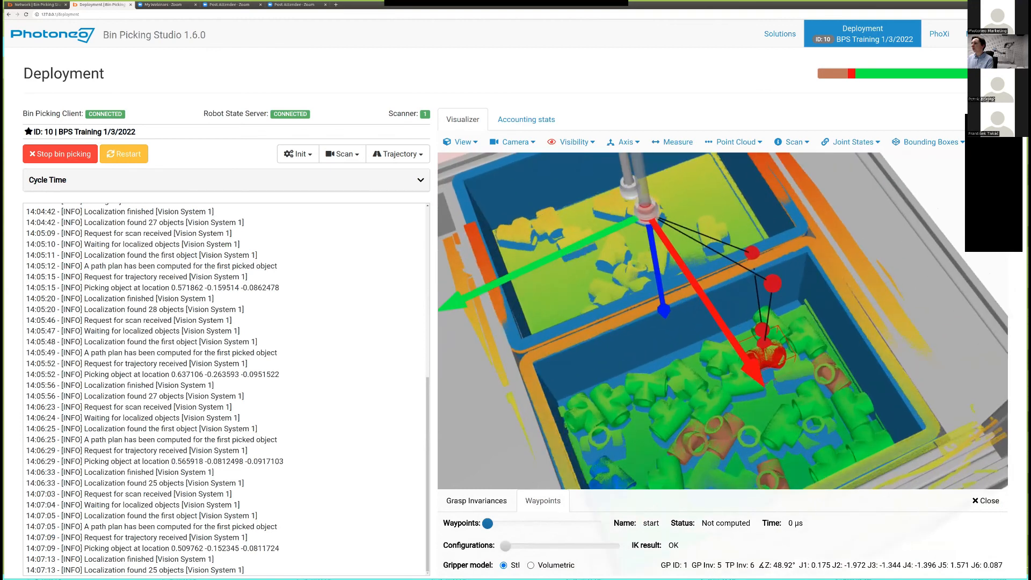
{"action": "scroll", "coordinate": [723, 322], "scroll_direction": "up", "scroll_amount": 3}
{"action": "mouse_move", "coordinate": [488, 524]}
{"action": "left_click_drag", "start_coordinate": [488, 523], "coordinate": [533, 523]}
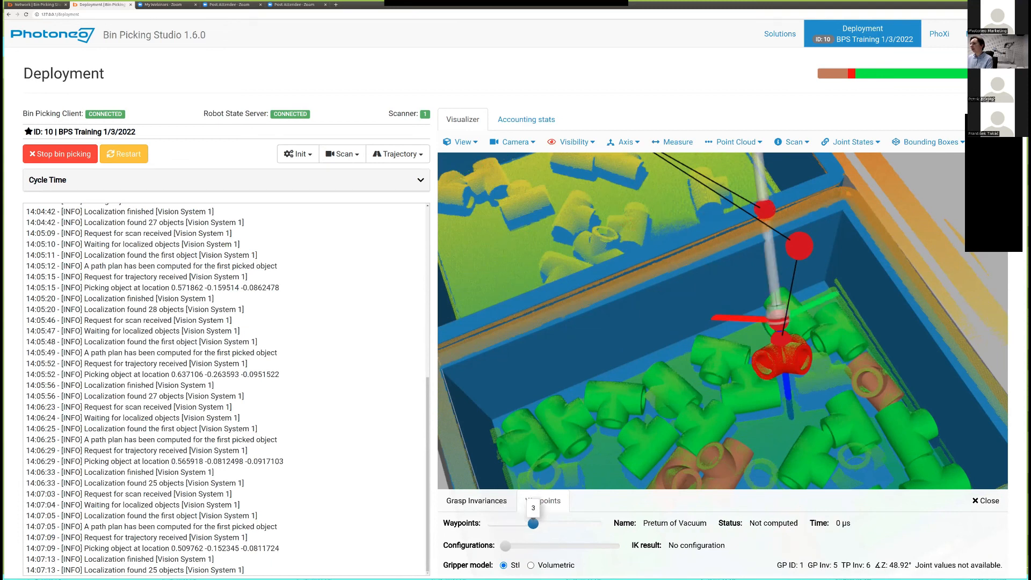
Advance the red fitting's waypoints to the grasp waypoint and view its pose close up and with the whole robot cell.
{"action": "left_click_drag", "start_coordinate": [533, 524], "coordinate": [556, 524]}
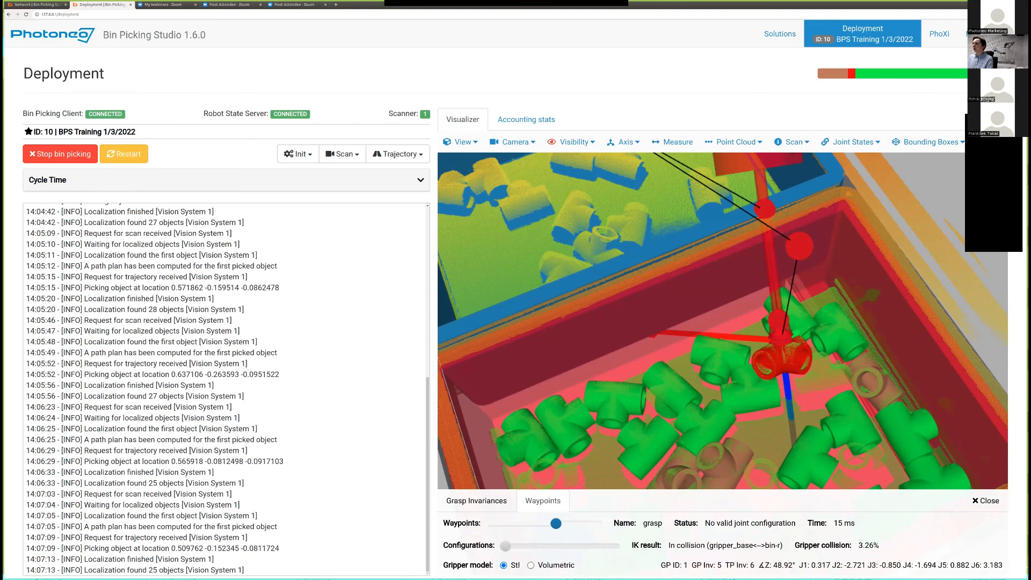
{"action": "scroll", "coordinate": [723, 321], "scroll_direction": "up", "scroll_amount": 3}
{"action": "scroll", "coordinate": [723, 321], "scroll_direction": "down", "scroll_amount": 10}
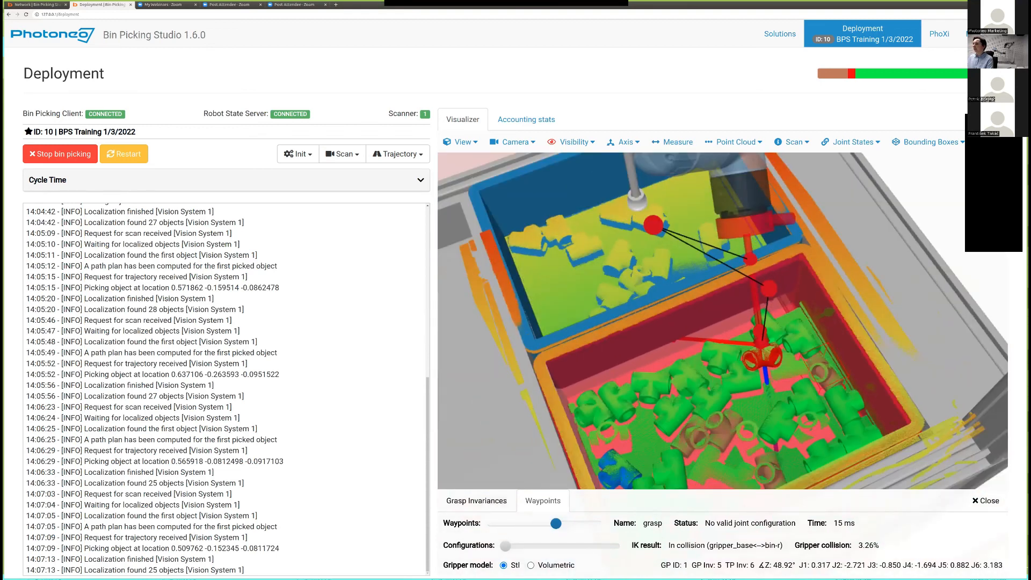
{"action": "scroll", "coordinate": [723, 321], "scroll_direction": "down", "scroll_amount": 3}
{"action": "left_click_drag", "start_coordinate": [698, 344], "coordinate": [716, 309]}
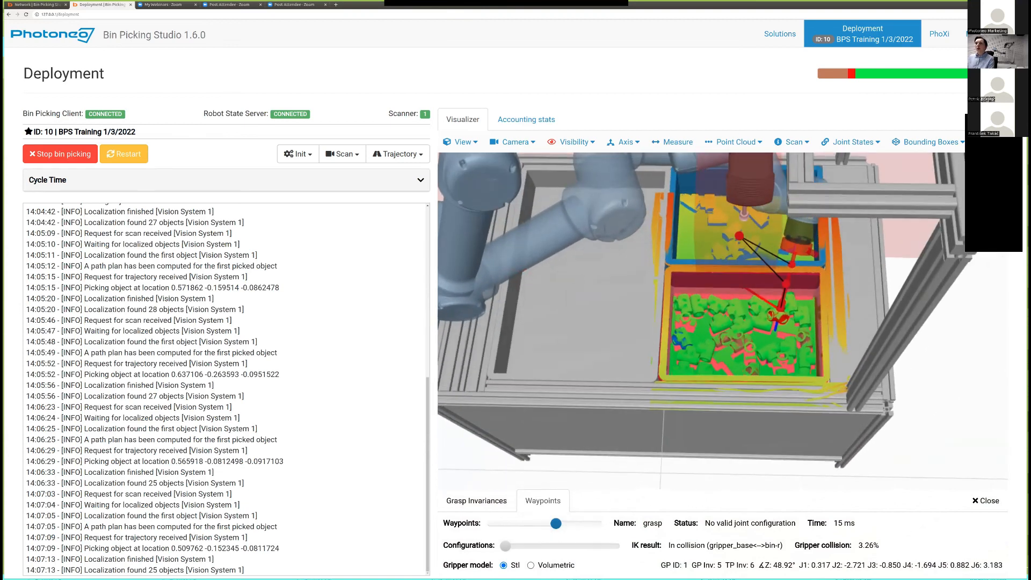
Review the earlier picking log entries and highlight the localization result logged at 14:05:20.
{"action": "scroll", "coordinate": [228, 390], "scroll_direction": "up", "scroll_amount": 1}
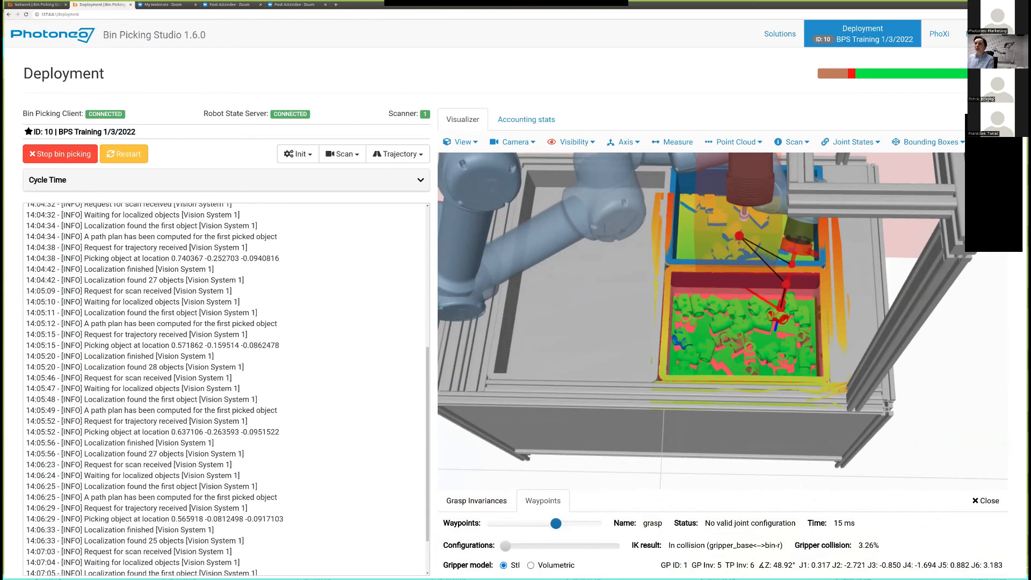
{"action": "scroll", "coordinate": [228, 390], "scroll_direction": "up", "scroll_amount": 4}
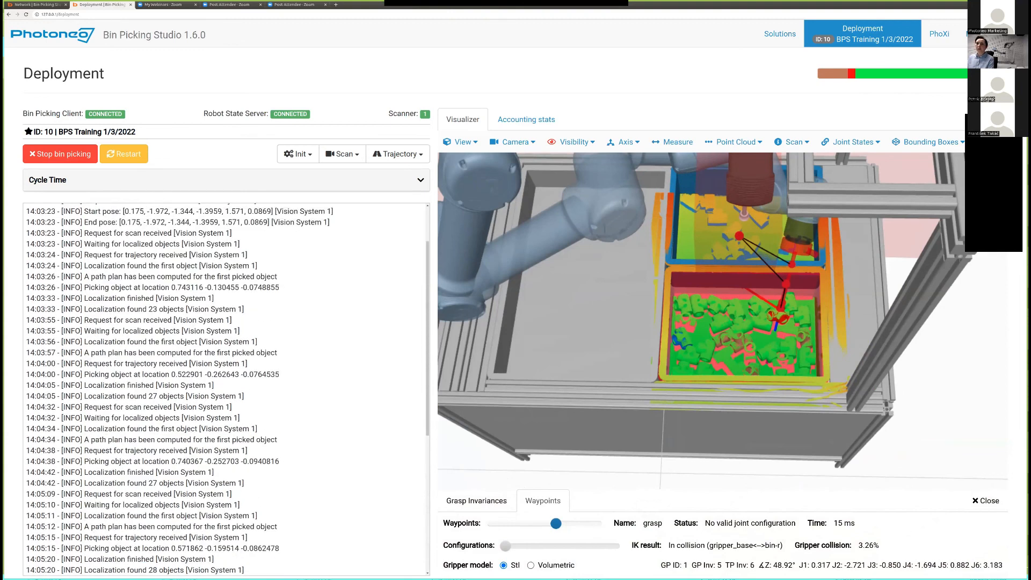
{"action": "scroll", "coordinate": [228, 390], "scroll_direction": "up", "scroll_amount": 3}
{"action": "scroll", "coordinate": [228, 390], "scroll_direction": "down", "scroll_amount": 7}
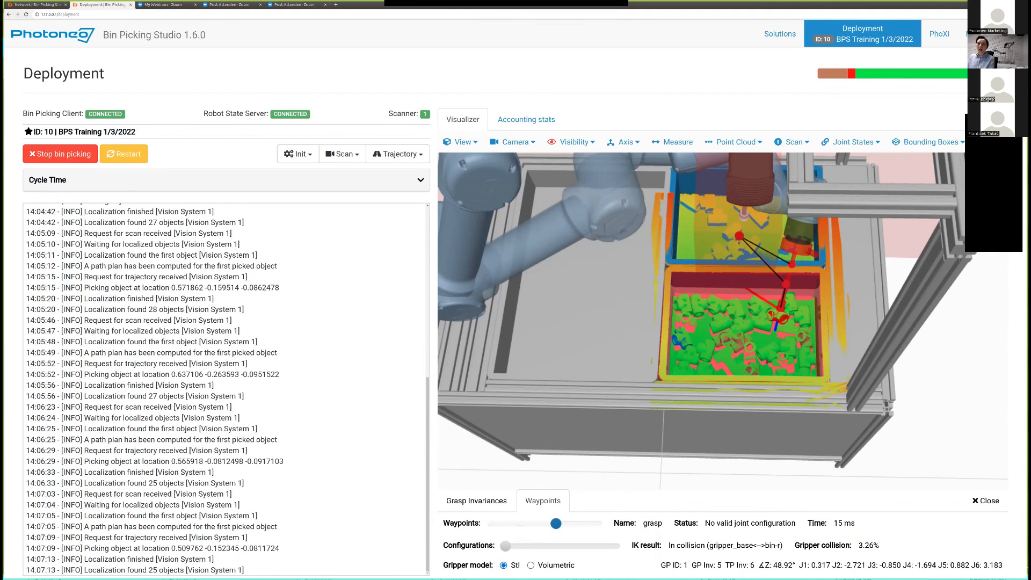
{"action": "left_click_drag", "start_coordinate": [27, 309], "coordinate": [244, 310]}
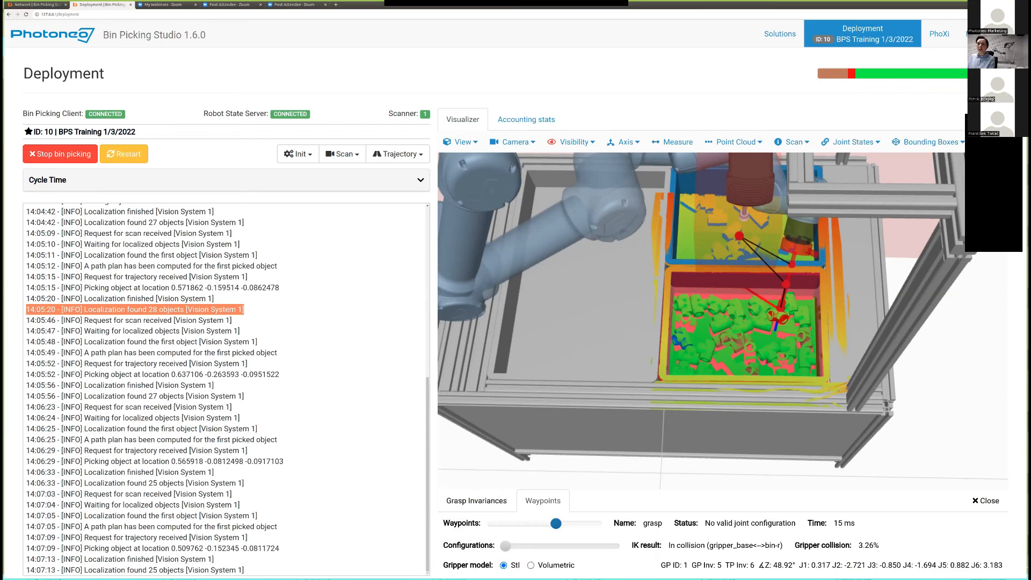
{"action": "left_click", "coordinate": [245, 312]}
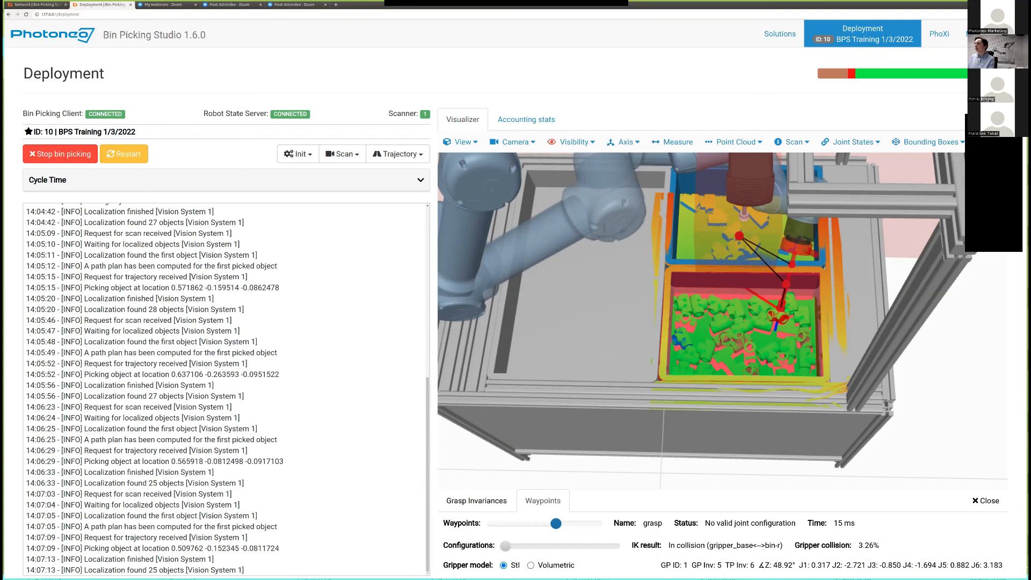
View the fittings in the front bin close up and expand the cycle time chart for trajectory requests.
{"action": "scroll", "coordinate": [723, 321], "scroll_direction": "down", "scroll_amount": 3}
{"action": "mouse_move", "coordinate": [723, 320]}
{"action": "left_mouse_down"}
{"action": "mouse_move", "coordinate": [755, 314]}
{"action": "mouse_move", "coordinate": [722, 325]}
{"action": "left_mouse_up"}
{"action": "scroll", "coordinate": [723, 325], "scroll_direction": "up", "scroll_amount": 5}
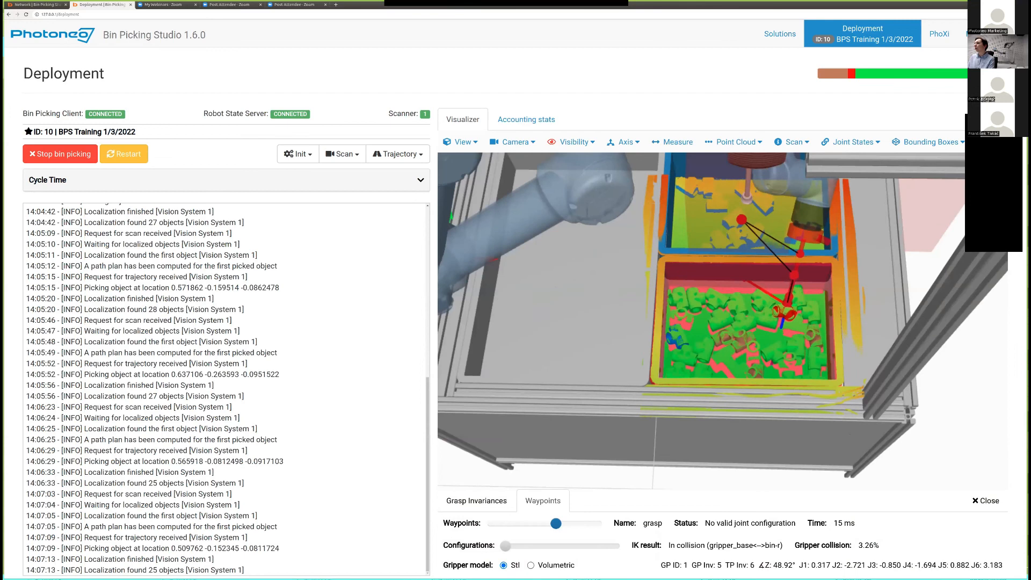
{"action": "scroll", "coordinate": [722, 321], "scroll_direction": "up", "scroll_amount": 5}
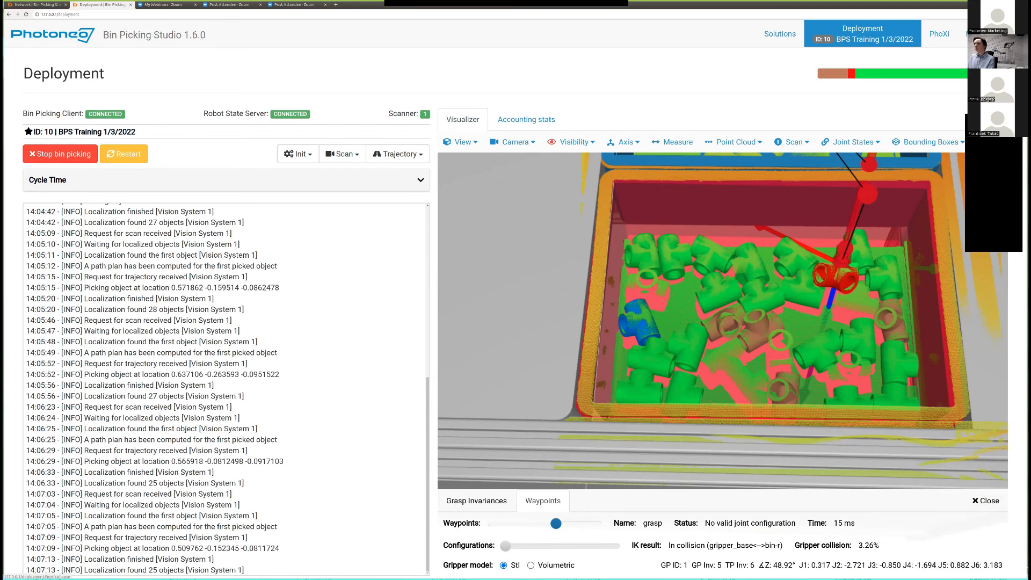
{"action": "left_click", "coordinate": [421, 180]}
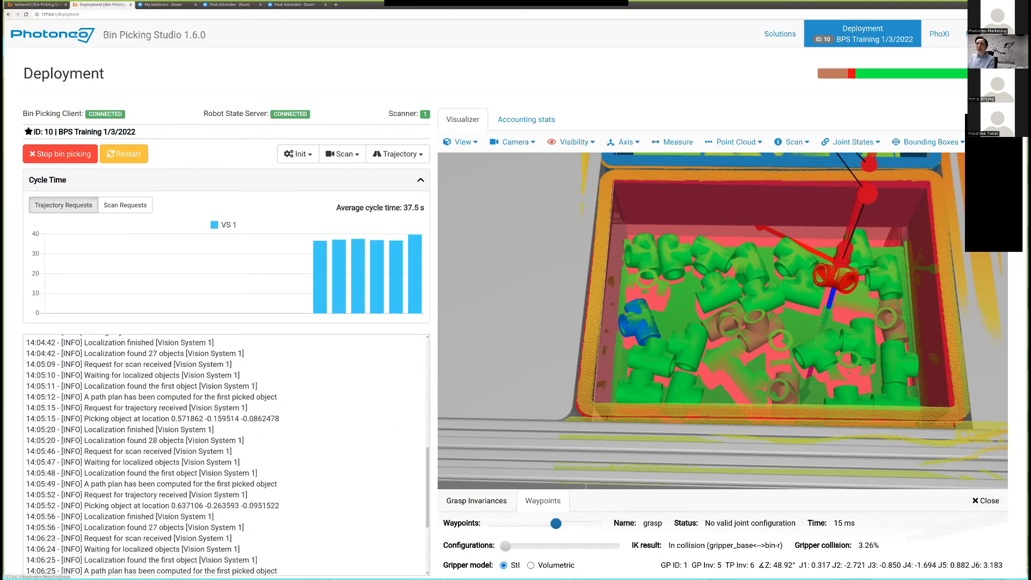
{"action": "mouse_move", "coordinate": [359, 253]}
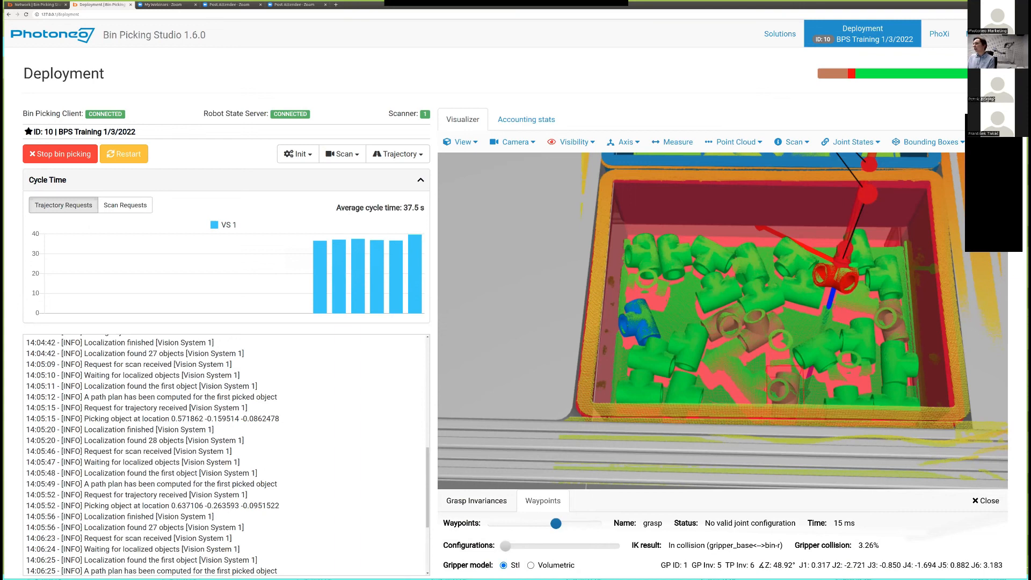
Examine the red fitting's grasp pose, robot arm and waypoint path from above, obliquely and across the whole cell.
{"action": "scroll", "coordinate": [790, 387], "scroll_direction": "up", "scroll_amount": 1}
{"action": "scroll", "coordinate": [790, 387], "scroll_direction": "down", "scroll_amount": 4}
{"action": "scroll", "coordinate": [789, 387], "scroll_direction": "down", "scroll_amount": 3}
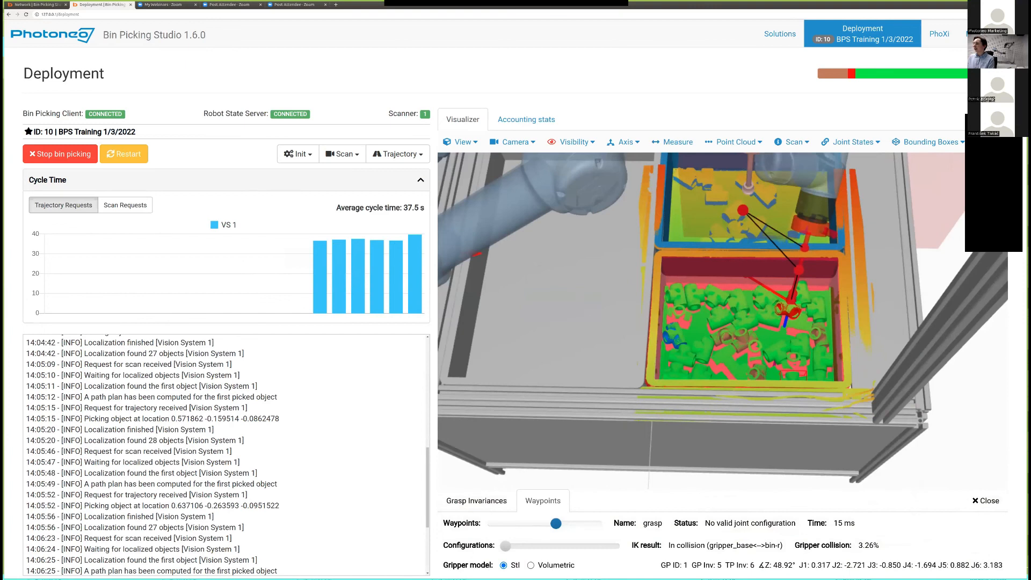
{"action": "scroll", "coordinate": [790, 387], "scroll_direction": "down", "scroll_amount": 1}
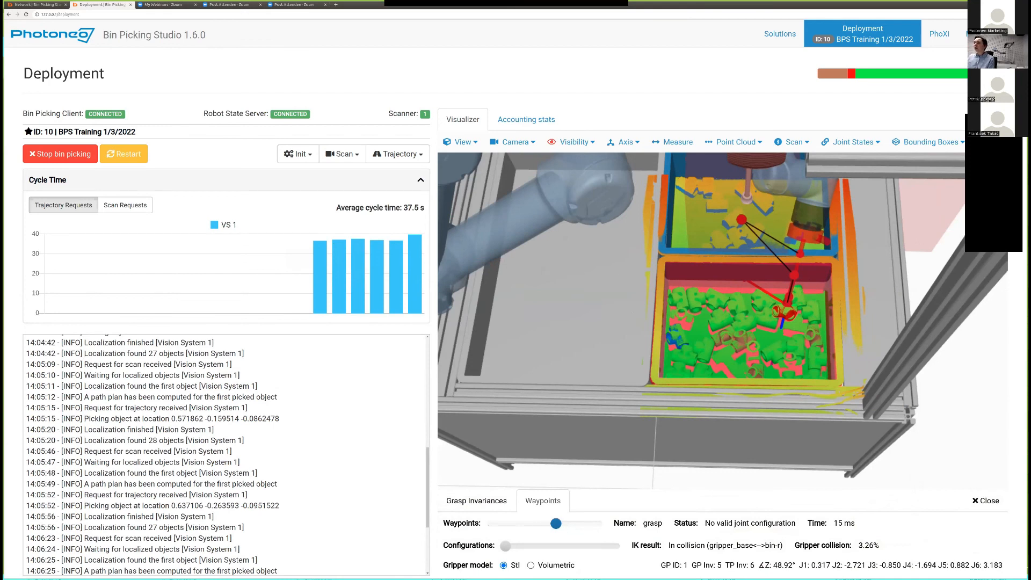
{"action": "scroll", "coordinate": [713, 344], "scroll_direction": "down", "scroll_amount": 5}
{"action": "left_click_drag", "start_coordinate": [687, 333], "coordinate": [724, 316]}
{"action": "scroll", "coordinate": [713, 379], "scroll_direction": "up", "scroll_amount": 5}
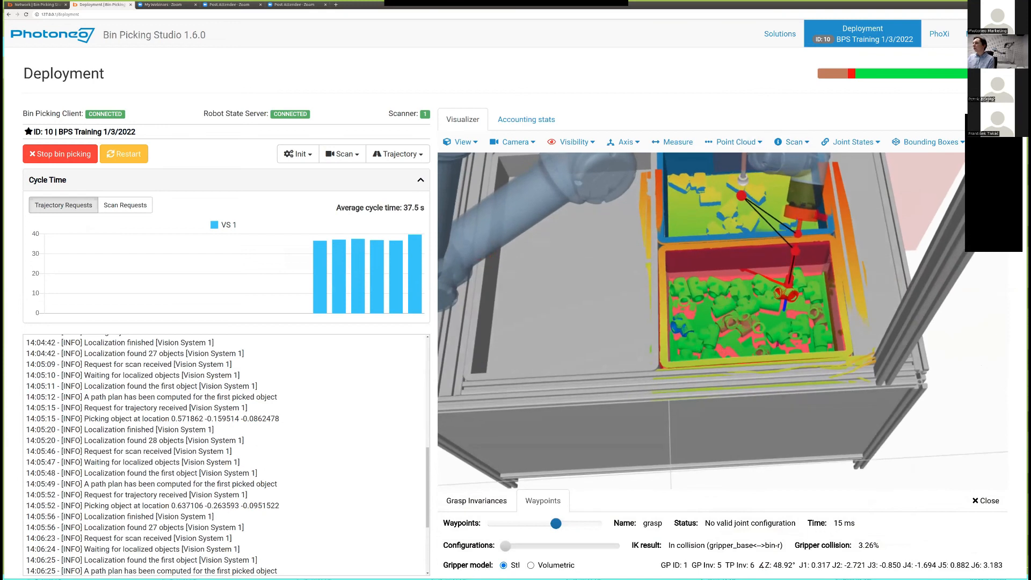
{"action": "left_click_drag", "start_coordinate": [724, 353], "coordinate": [731, 354]}
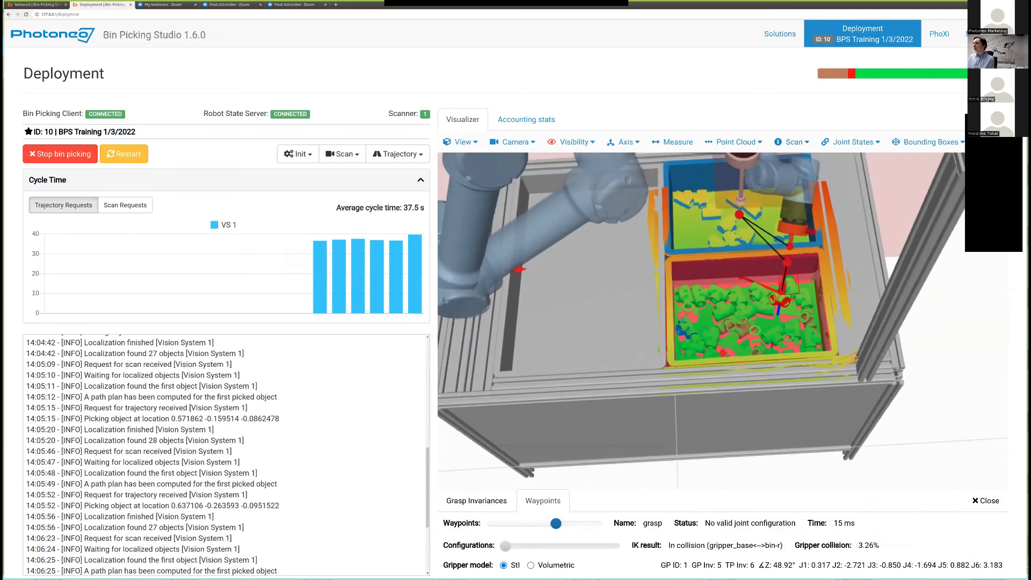
{"action": "scroll", "coordinate": [779, 360], "scroll_direction": "up", "scroll_amount": 2}
{"action": "left_click_drag", "start_coordinate": [800, 357], "coordinate": [836, 370]}
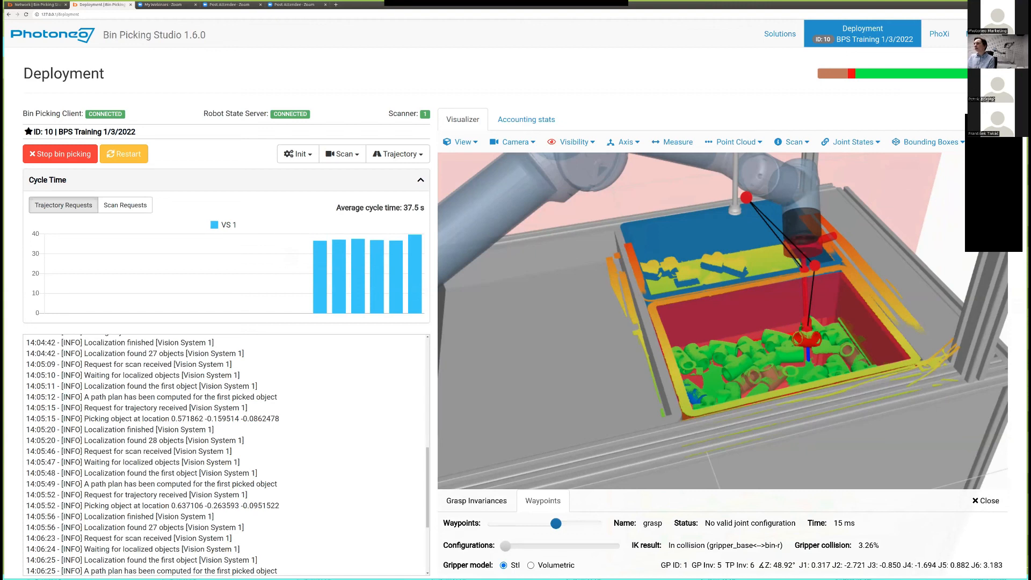
{"action": "scroll", "coordinate": [726, 355], "scroll_direction": "down", "scroll_amount": 4}
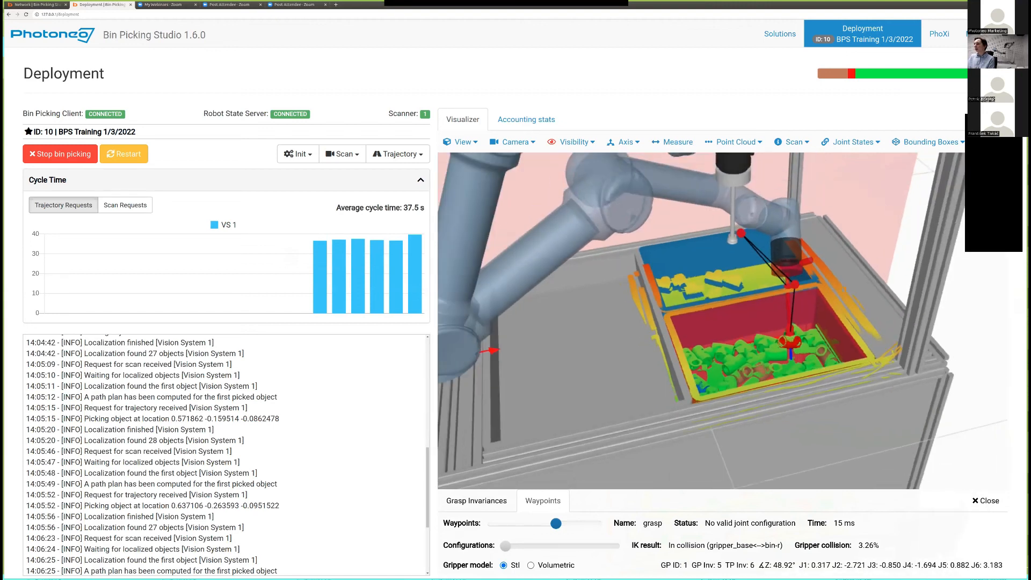
{"action": "scroll", "coordinate": [727, 356], "scroll_direction": "down", "scroll_amount": 3}
{"action": "left_click_drag", "start_coordinate": [727, 356], "coordinate": [720, 382]}
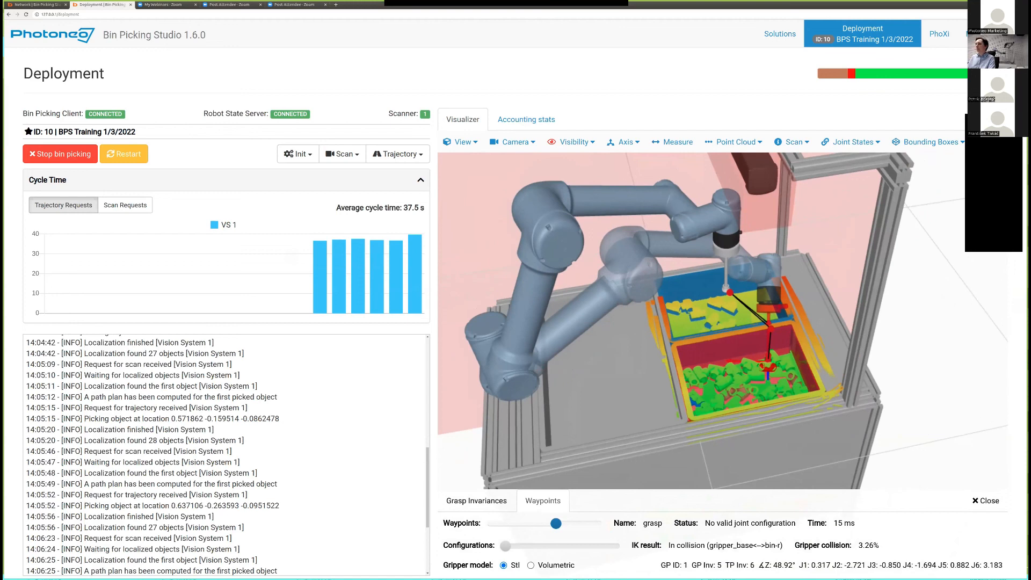
{"action": "left_click_drag", "start_coordinate": [720, 382], "coordinate": [708, 384]}
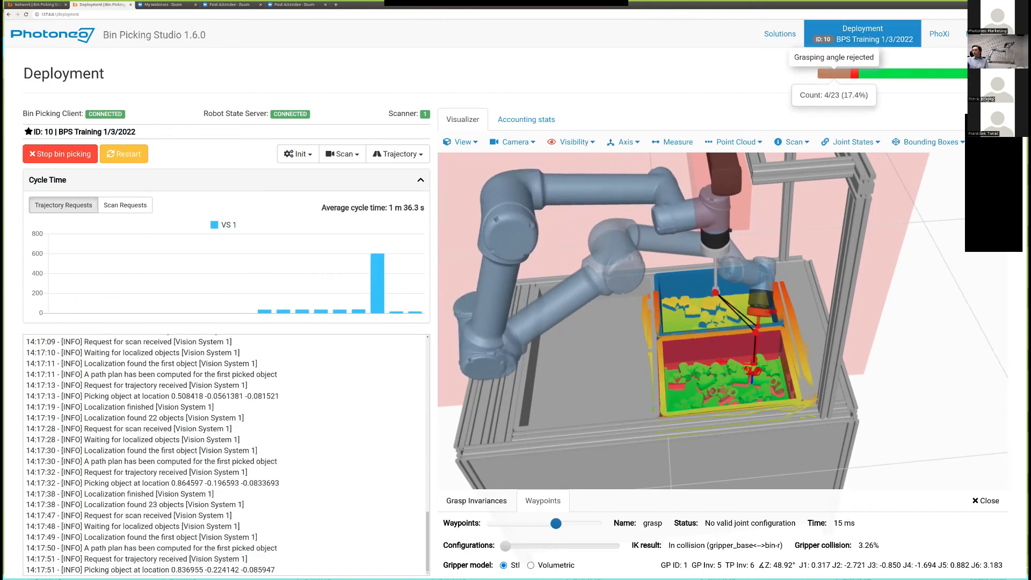
Read the object counts behind the segments of the localization status bar.
{"action": "mouse_move", "coordinate": [855, 74]}
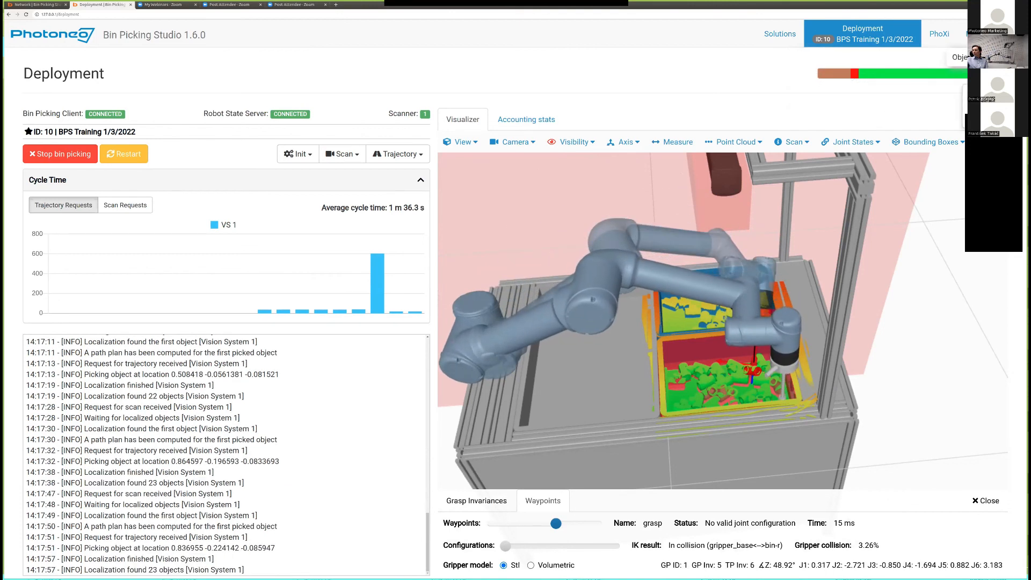
{"action": "mouse_move", "coordinate": [929, 74]}
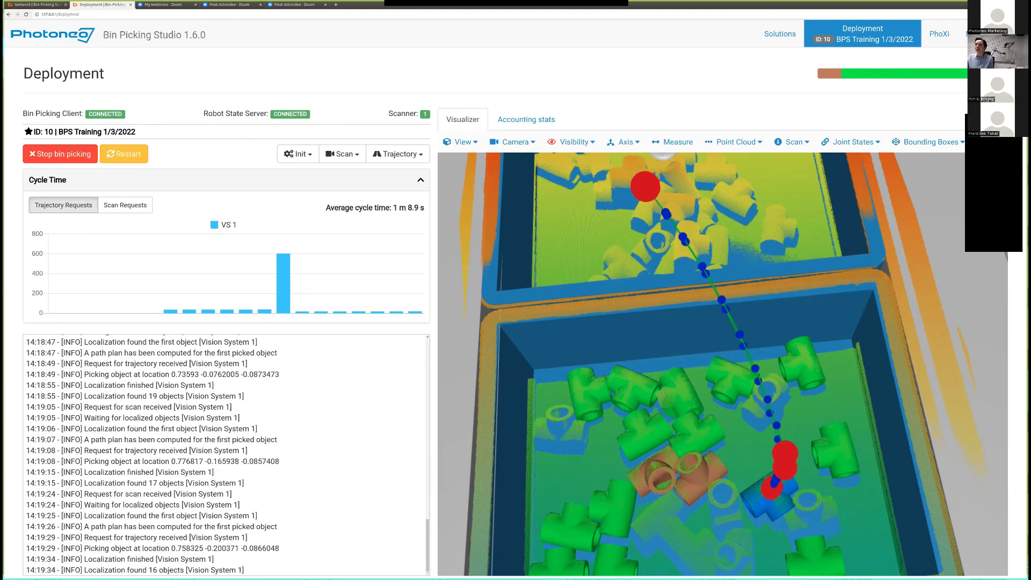
Compare the cycle times of the tallest bar and the shorter bars around it in the trajectory request chart.
{"action": "mouse_move", "coordinate": [283, 283]}
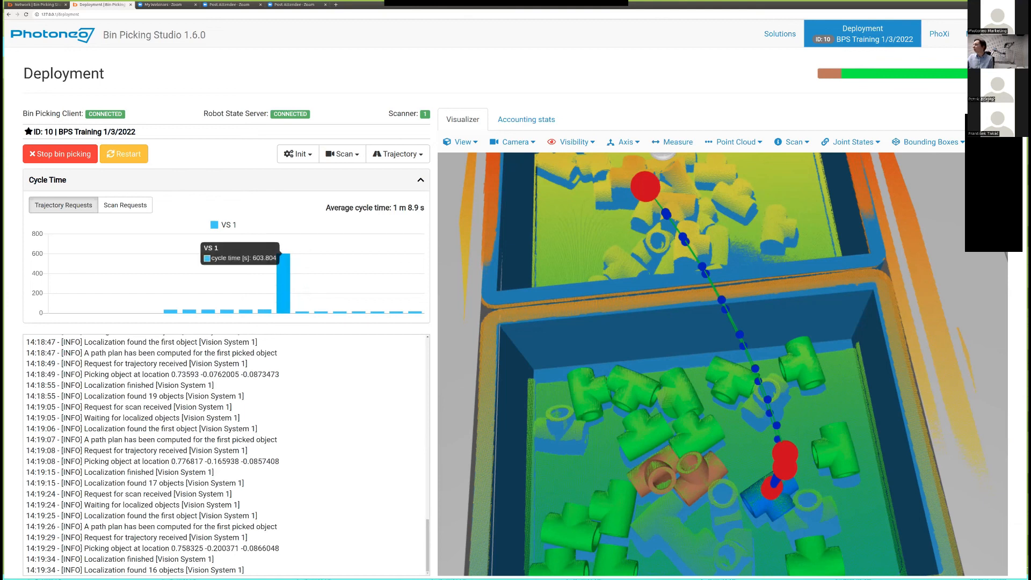
{"action": "scroll", "coordinate": [723, 365], "scroll_direction": "up", "scroll_amount": 2}
{"action": "scroll", "coordinate": [723, 364], "scroll_direction": "down", "scroll_amount": 6}
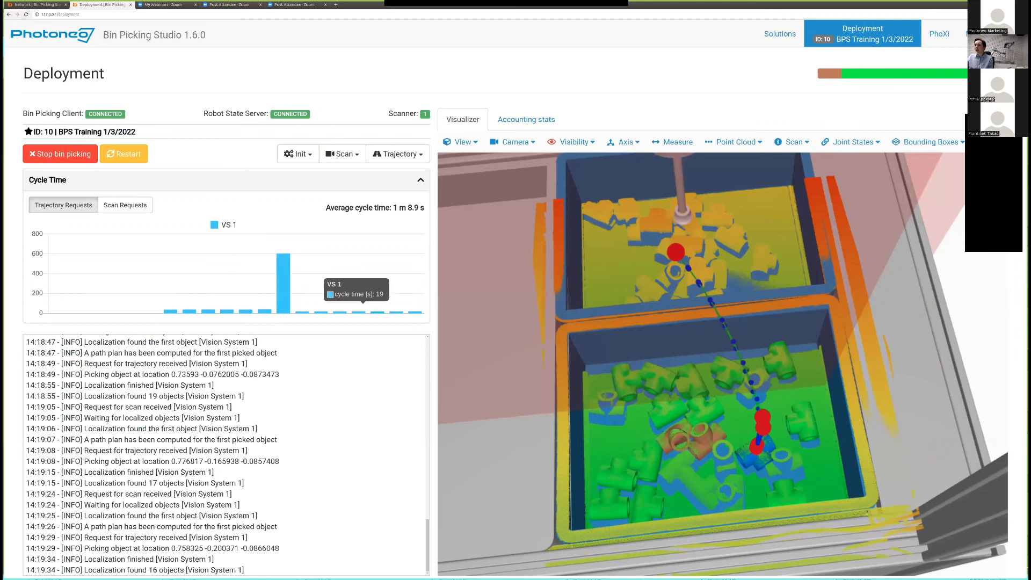
{"action": "mouse_move", "coordinate": [377, 311]}
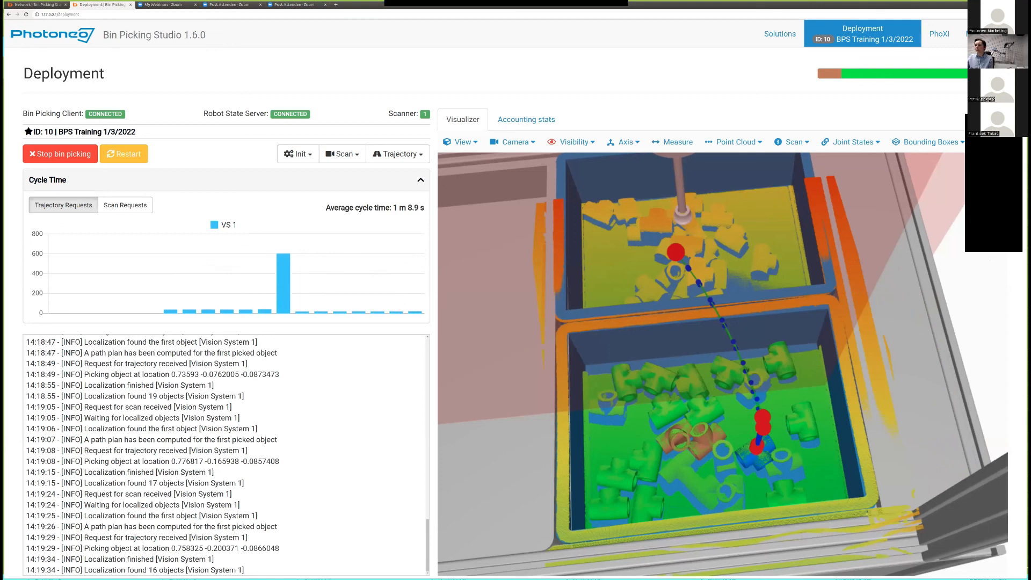
{"action": "mouse_move", "coordinate": [264, 312]}
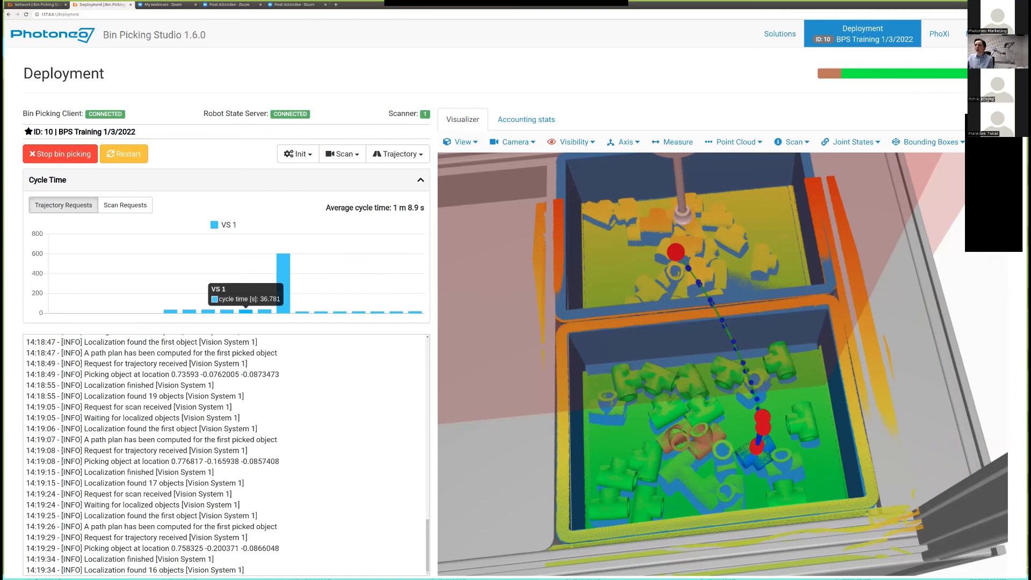
{"action": "mouse_move", "coordinate": [302, 311]}
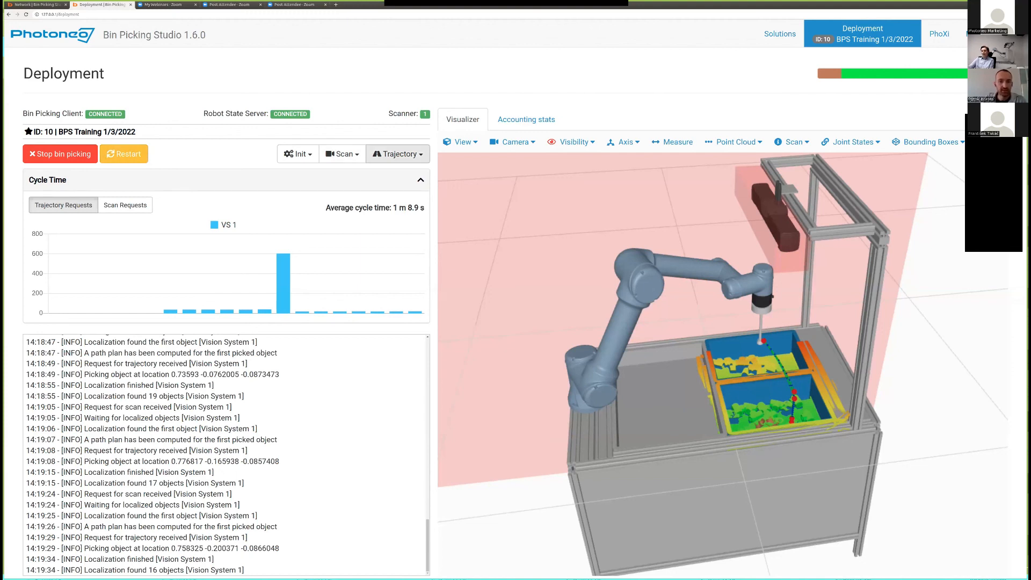
Show the vision systems and options offered for manual trajectory and scan requests, without sending either request.
{"action": "left_click", "coordinate": [397, 154]}
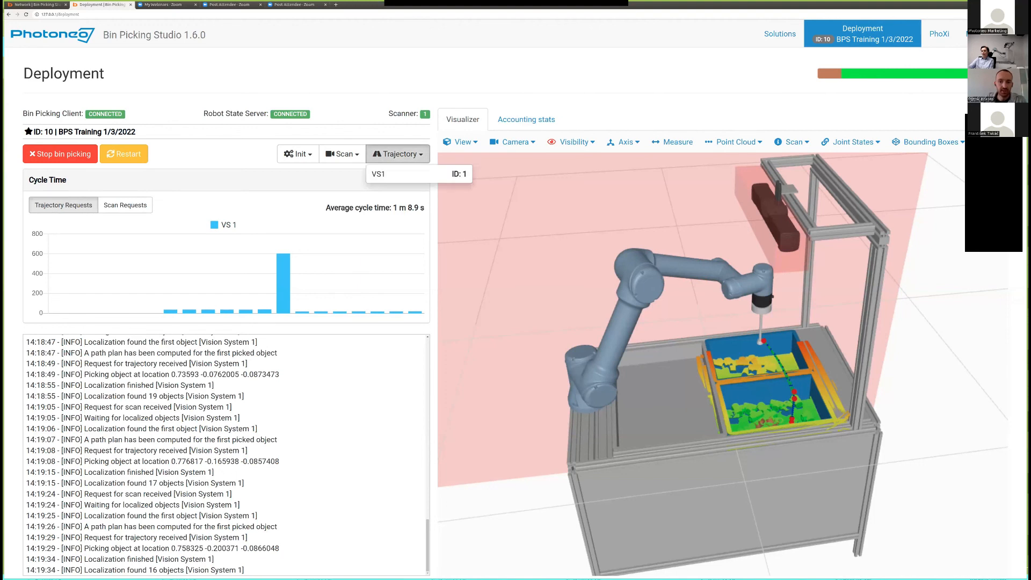
{"action": "left_click", "coordinate": [398, 154]}
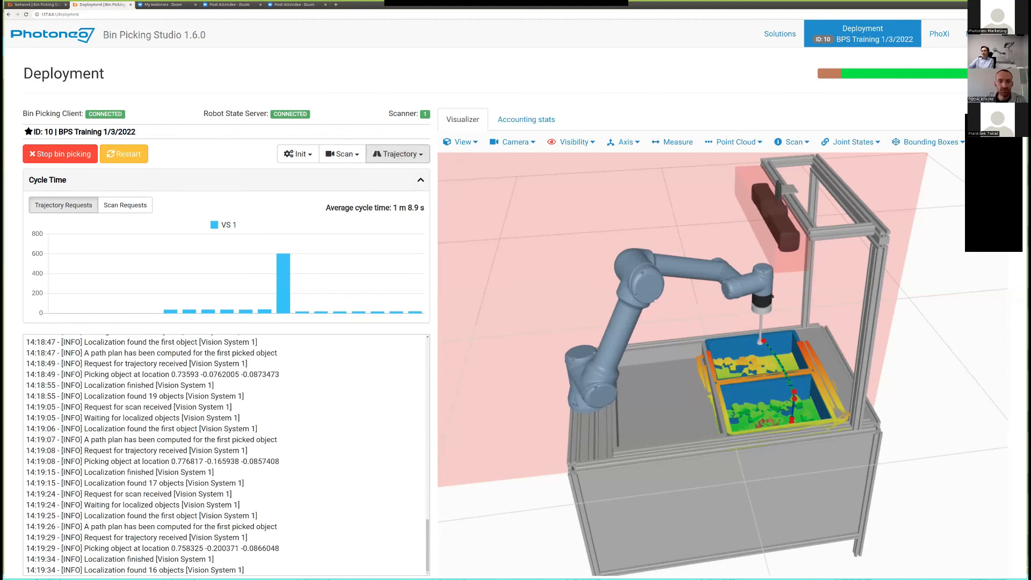
{"action": "left_click", "coordinate": [342, 153]}
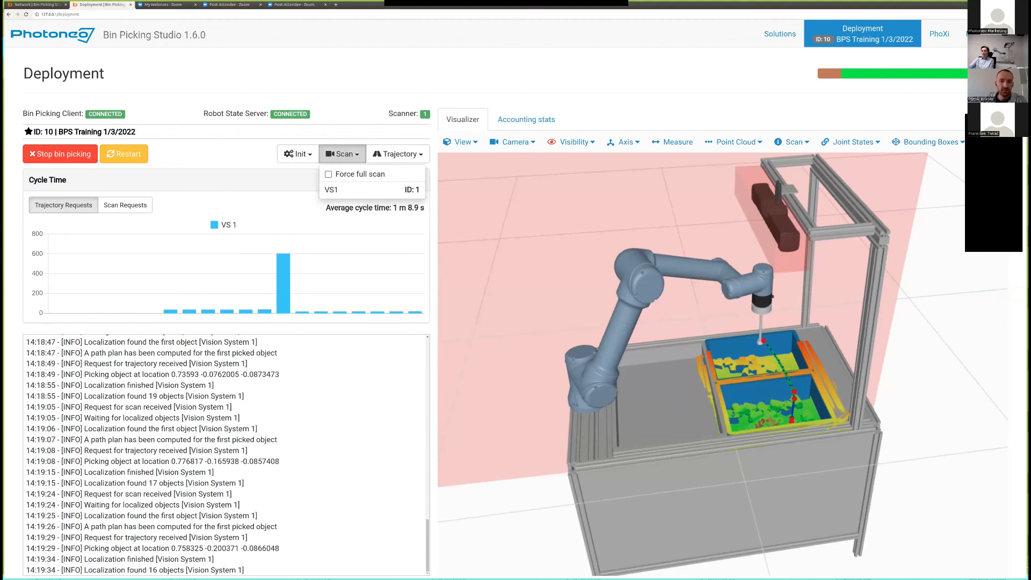
{"action": "left_click", "coordinate": [342, 154]}
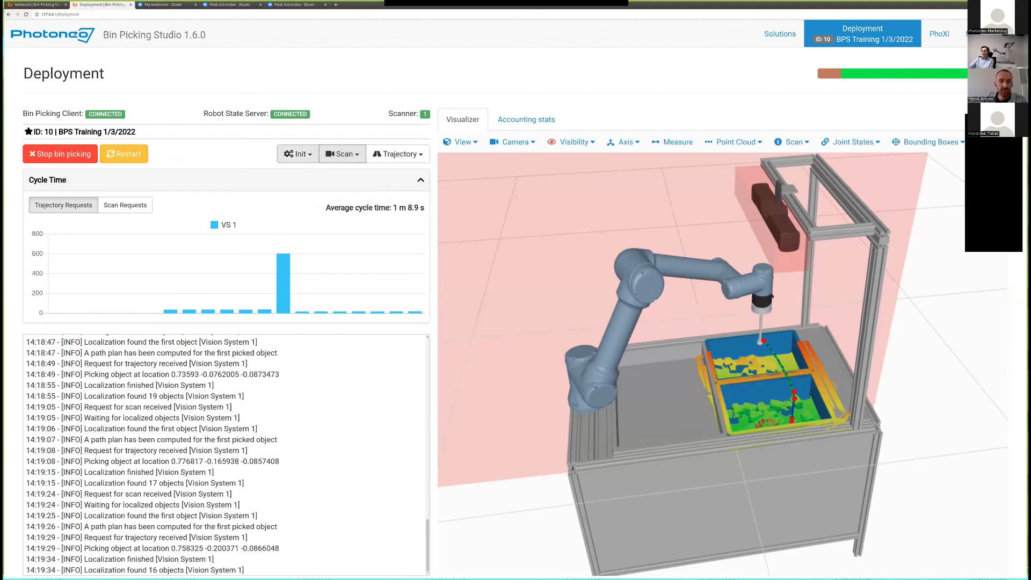
Show the initialization start and end poses for VS1, and bring up the manual scan options again.
{"action": "left_click", "coordinate": [297, 154]}
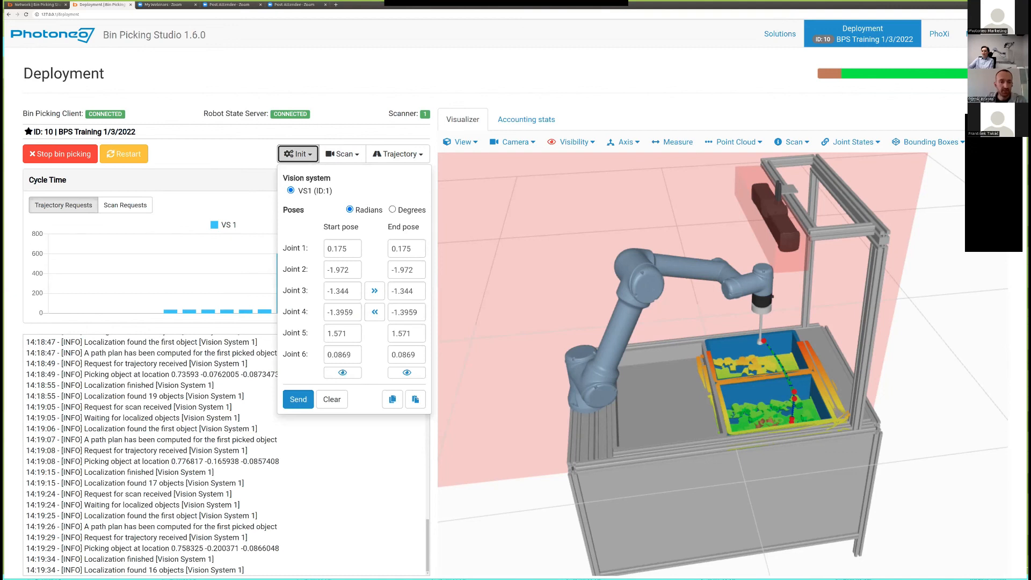
{"action": "left_click", "coordinate": [298, 154]}
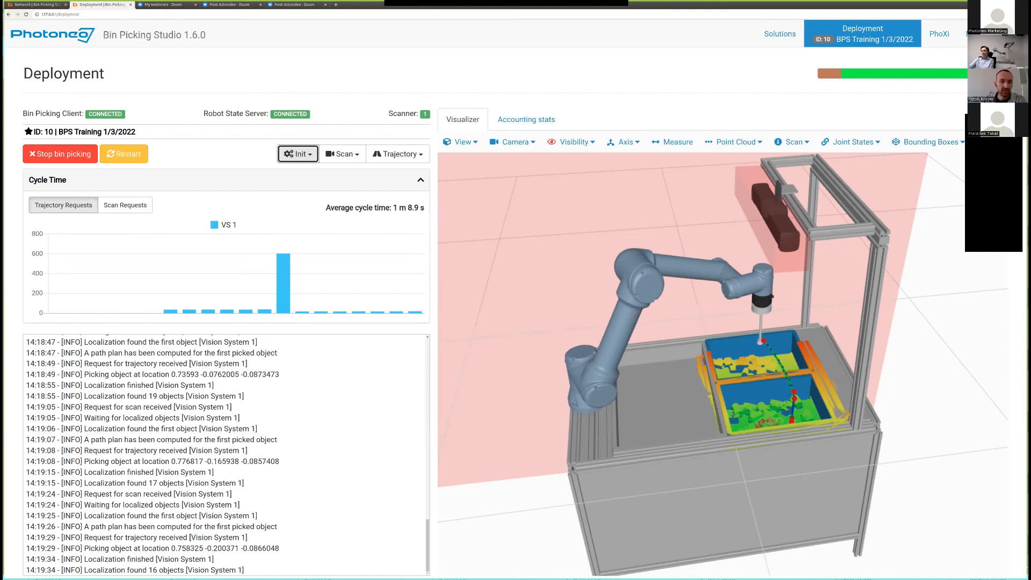
{"action": "left_click", "coordinate": [298, 154]}
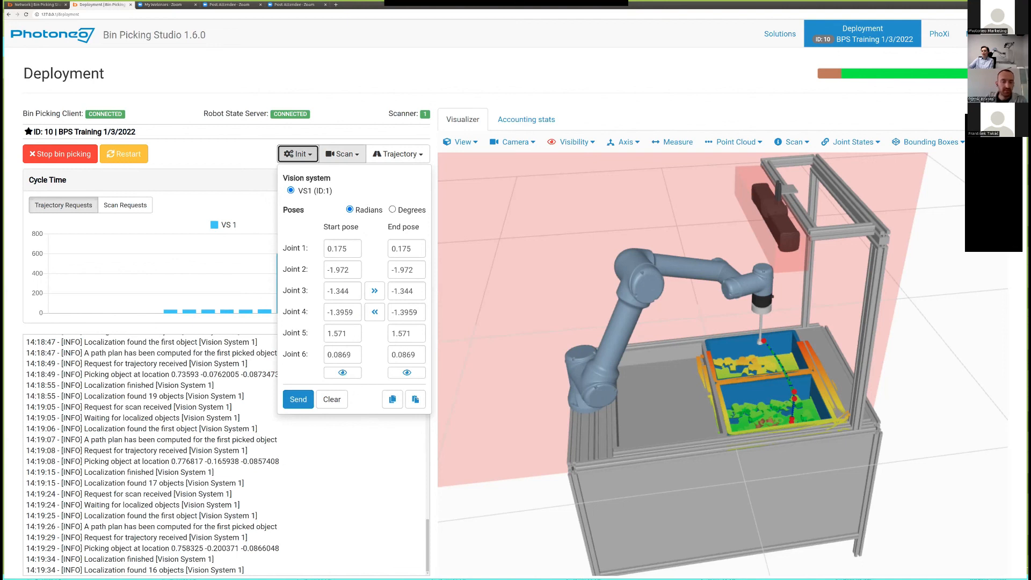
{"action": "left_click", "coordinate": [342, 155]}
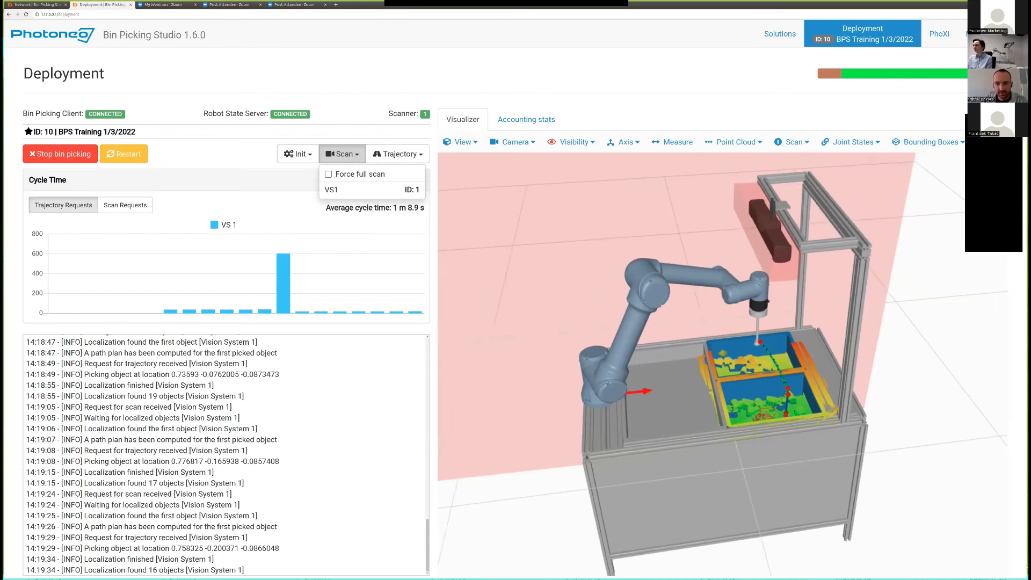
Inspect the grasp invariances of a red fitting in the front bin using the volumetric gripper model, and close the inspector.
{"action": "left_click", "coordinate": [765, 414]}
{"action": "left_click", "coordinate": [856, 477]}
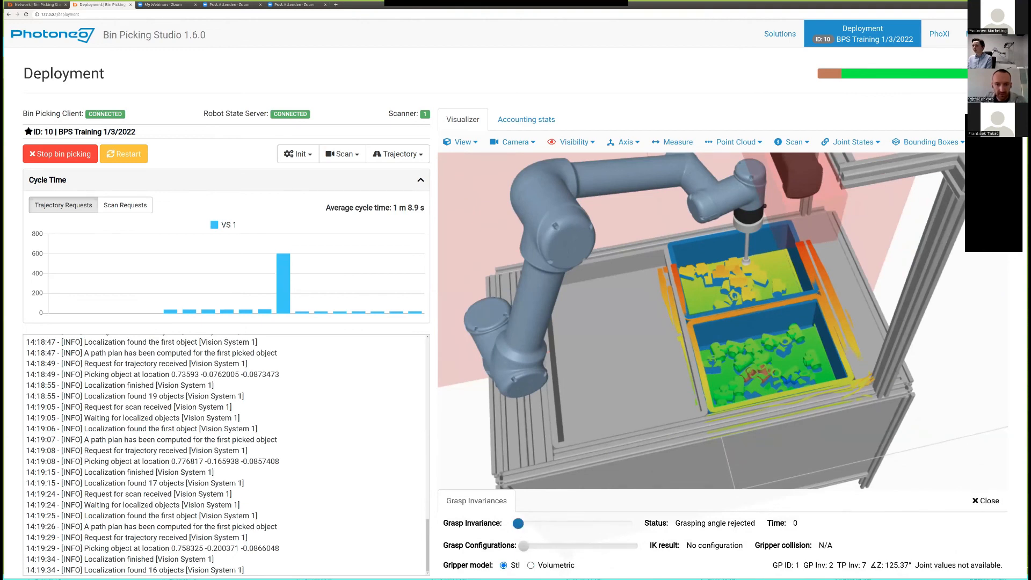
{"action": "left_click", "coordinate": [531, 566]}
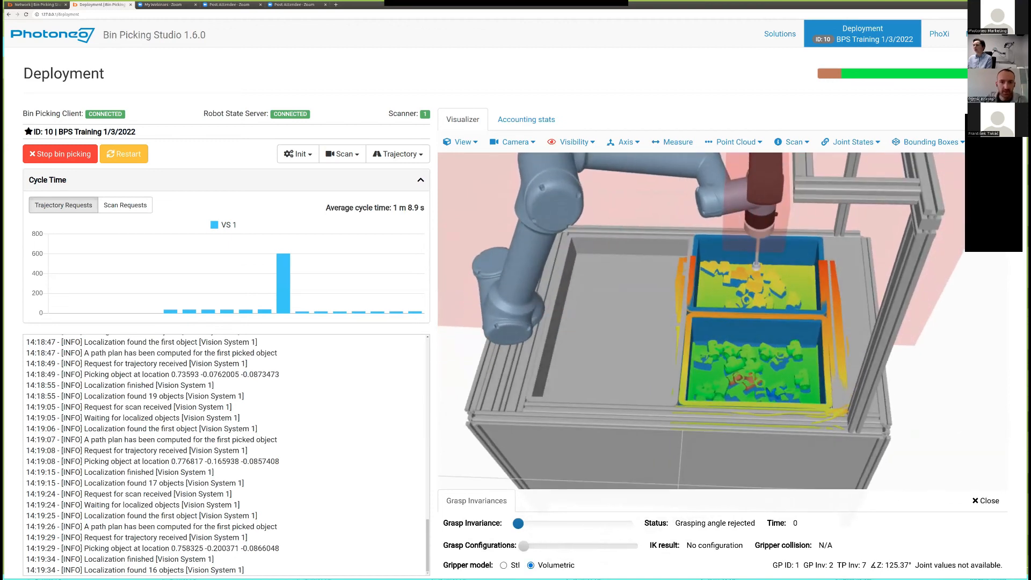
{"action": "scroll", "coordinate": [722, 320], "scroll_direction": "up", "scroll_amount": 2}
{"action": "left_click_drag", "start_coordinate": [723, 344], "coordinate": [752, 274]}
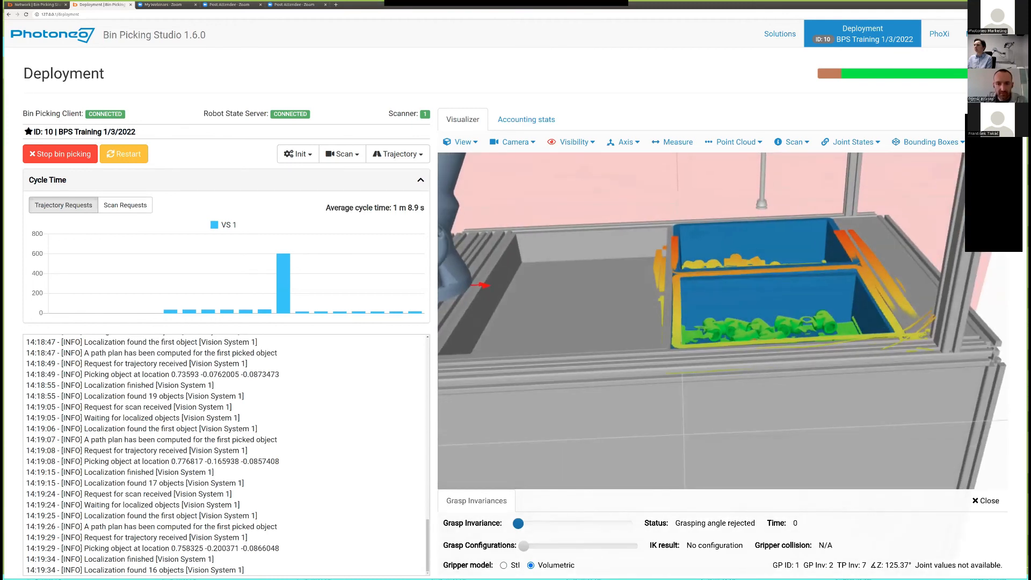
{"action": "left_click_drag", "start_coordinate": [722, 301], "coordinate": [720, 344]}
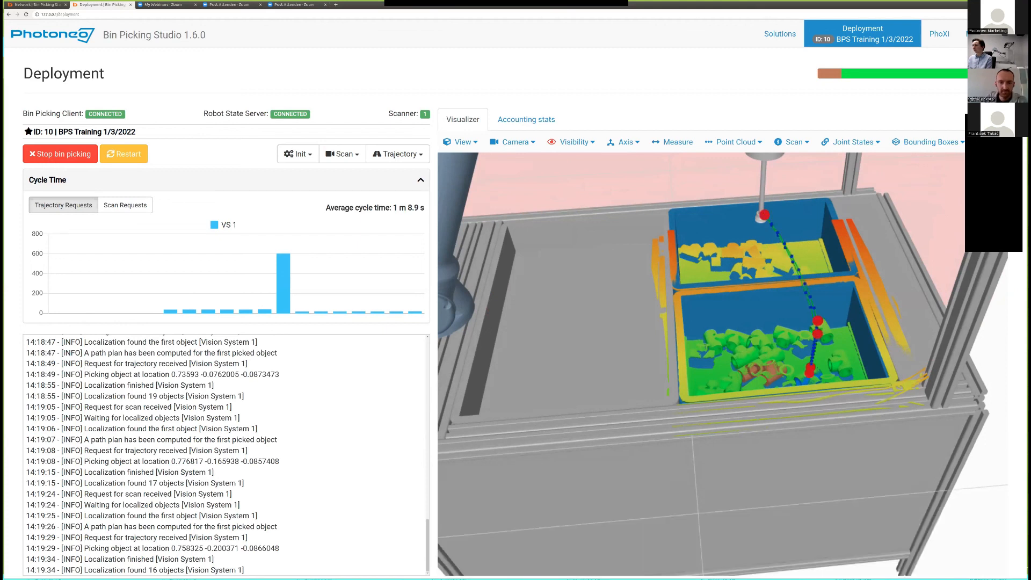
Open the inspector for the red fitting with ID 65 to check its grasp invariances.
{"action": "left_click", "coordinate": [753, 371]}
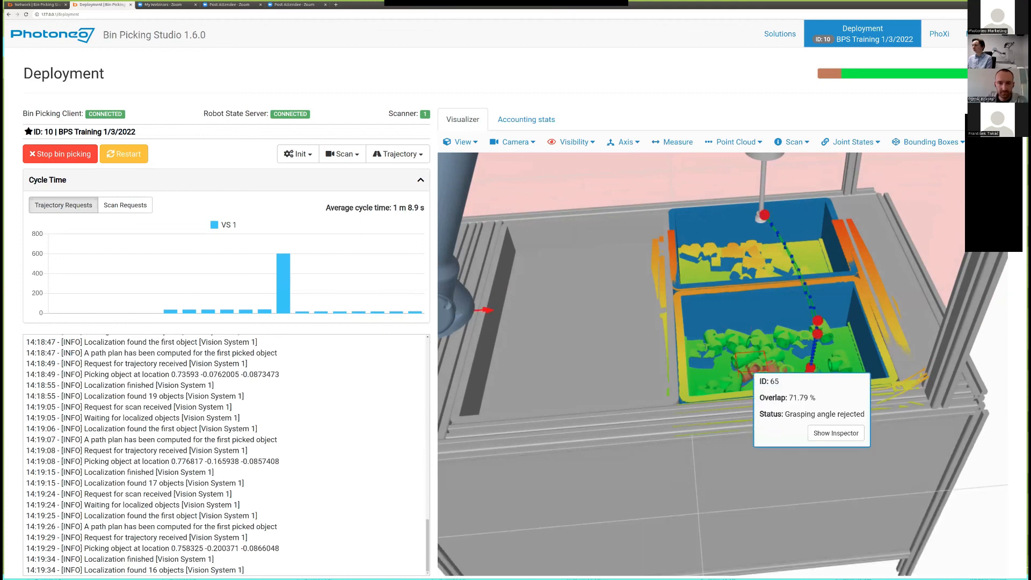
{"action": "left_click", "coordinate": [836, 433]}
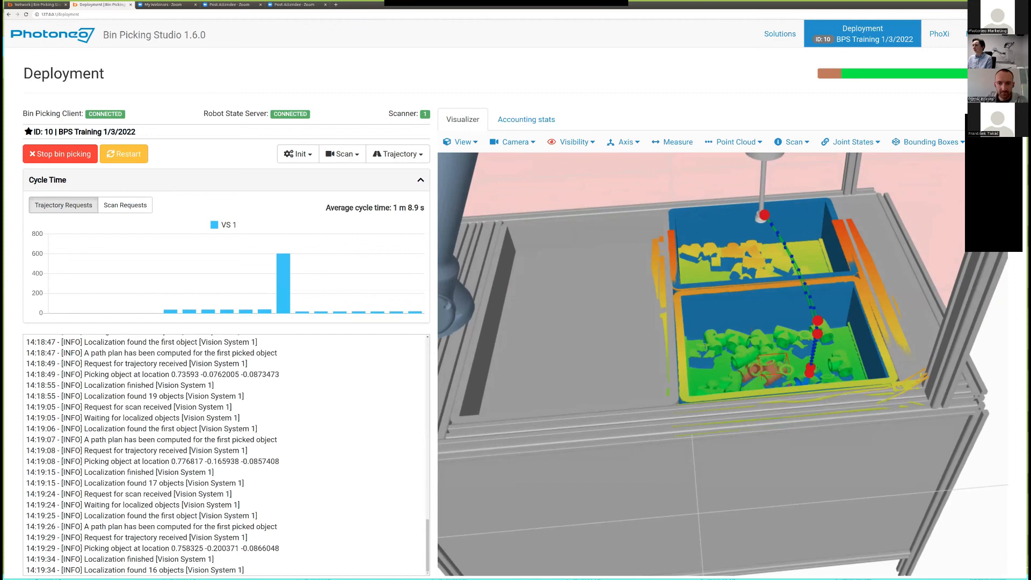
{"action": "left_click", "coordinate": [754, 372]}
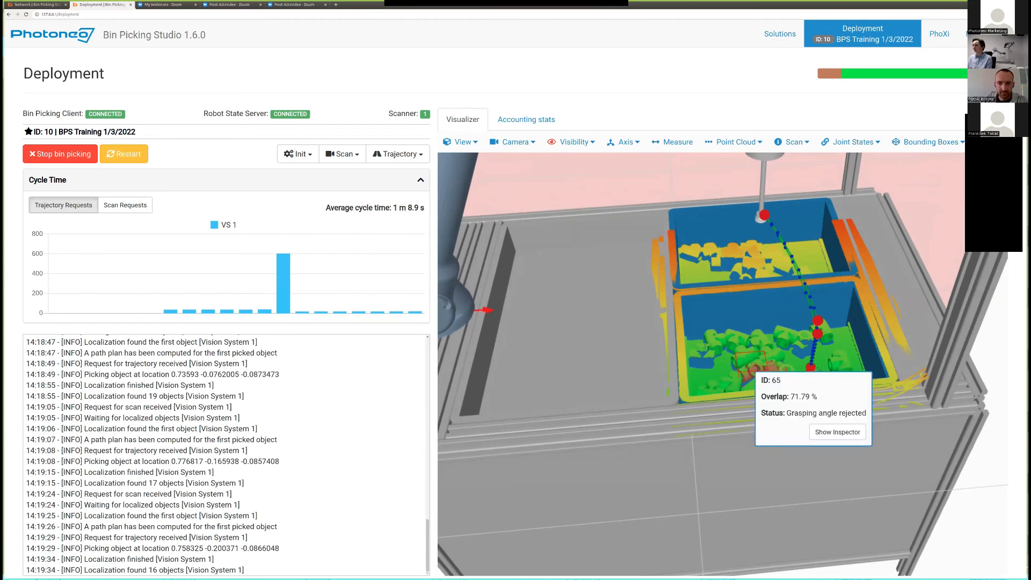
{"action": "left_click", "coordinate": [838, 433]}
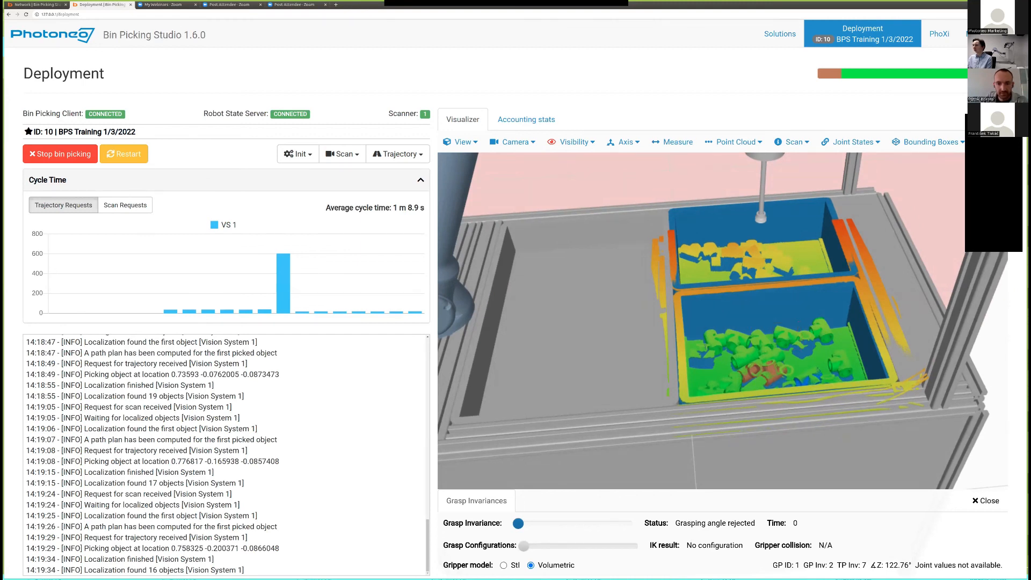
Open the inspector for the green fitting with ID 75 and view the robot at its grasp waypoint above the front bin.
{"action": "left_click", "coordinate": [787, 334]}
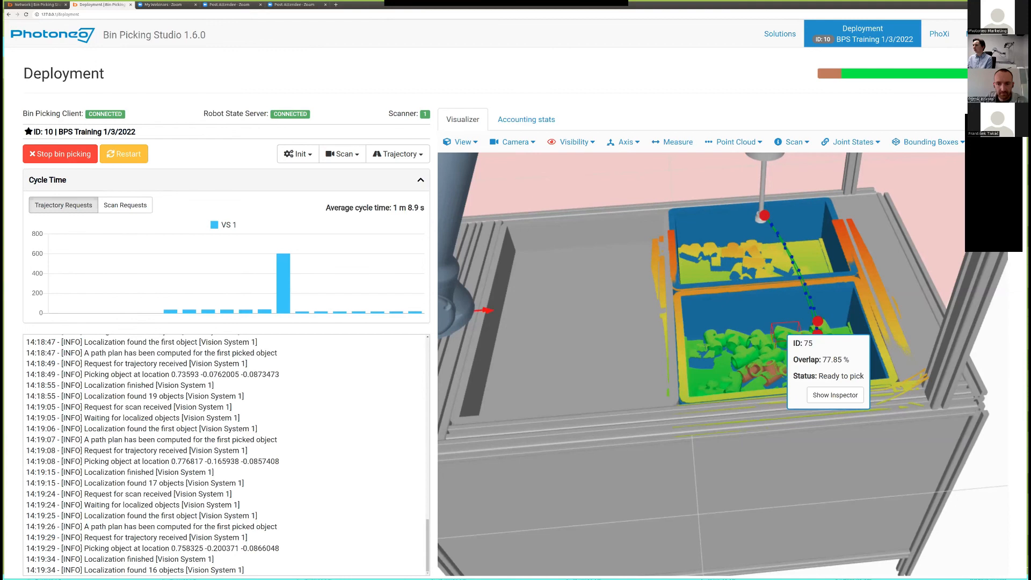
{"action": "left_click", "coordinate": [835, 395]}
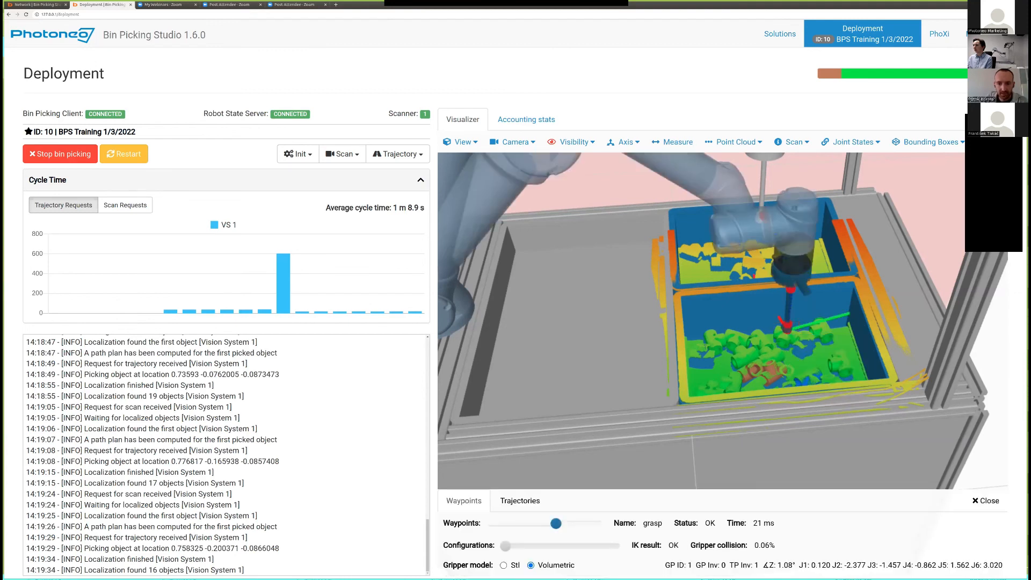
{"action": "left_click_drag", "start_coordinate": [723, 344], "coordinate": [712, 314]}
{"action": "scroll", "coordinate": [723, 321], "scroll_direction": "up", "scroll_amount": 5}
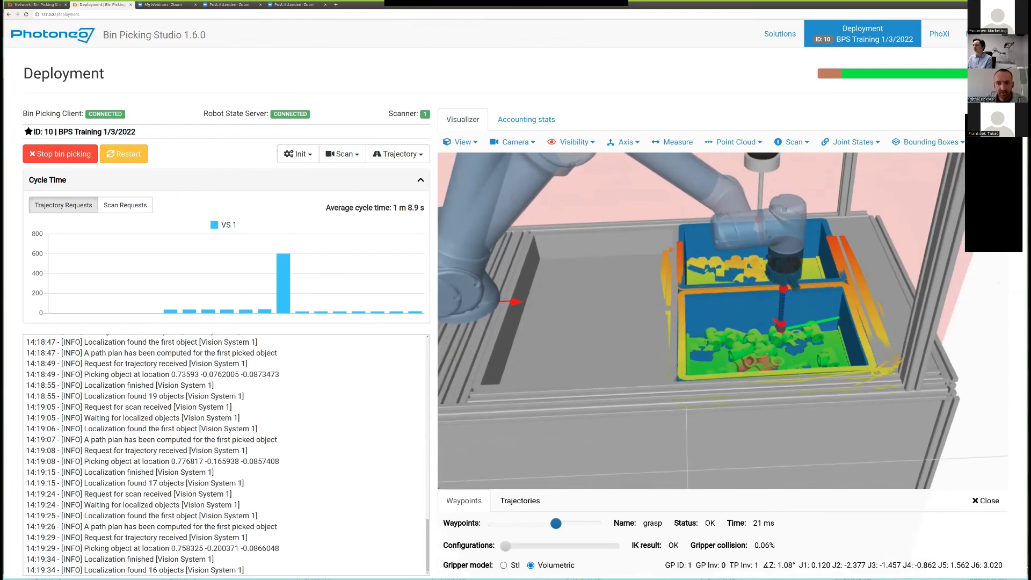
{"action": "scroll", "coordinate": [779, 323], "scroll_direction": "up", "scroll_amount": 1}
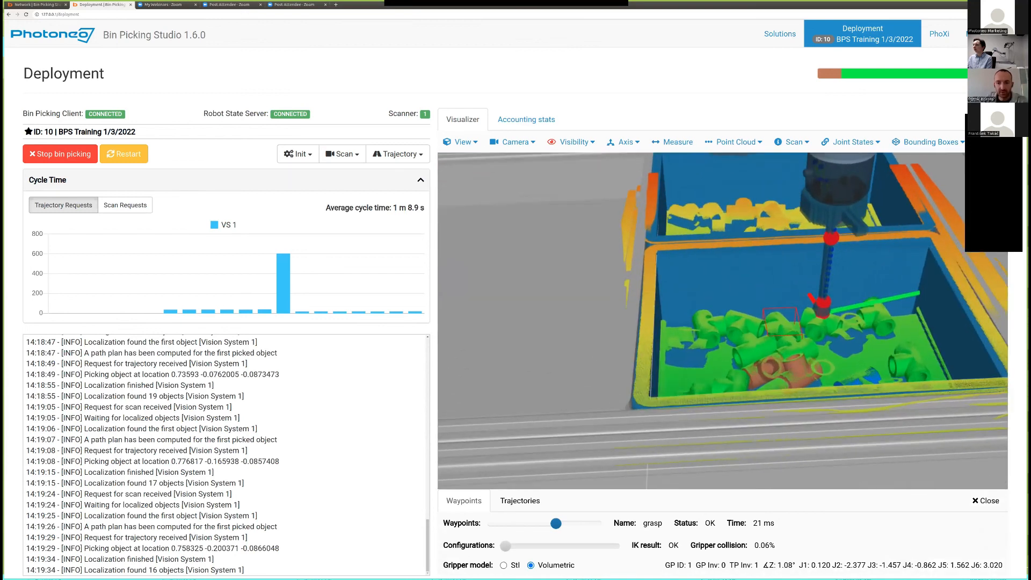
{"action": "right_click_drag", "start_coordinate": [779, 324], "coordinate": [750, 351]}
{"action": "left_click_drag", "start_coordinate": [715, 333], "coordinate": [755, 301]}
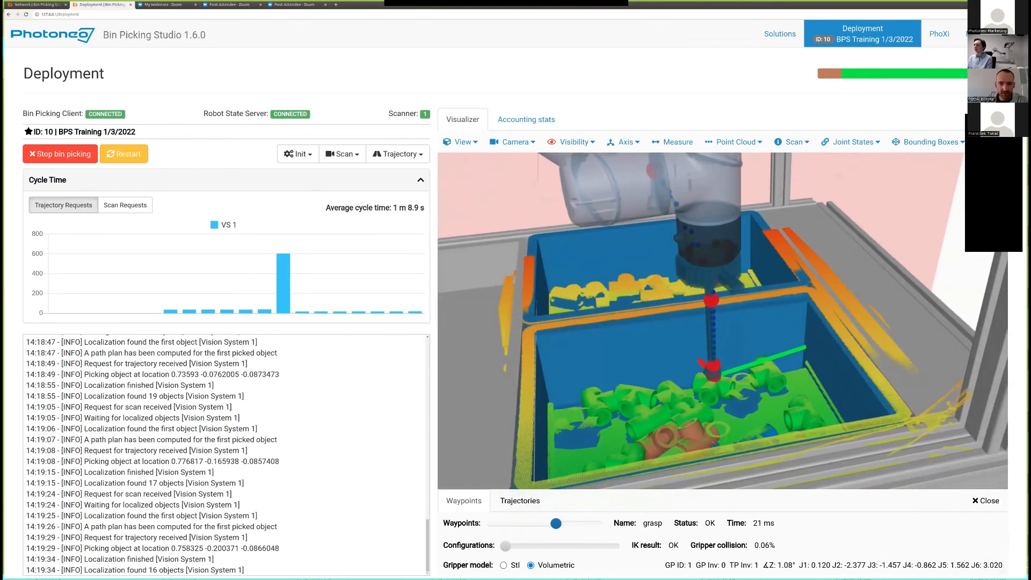
Examine the volumetric gripper model against the fitting and bin walls at the grasp waypoint, up close and from farther away.
{"action": "scroll", "coordinate": [723, 323], "scroll_direction": "down", "scroll_amount": 3}
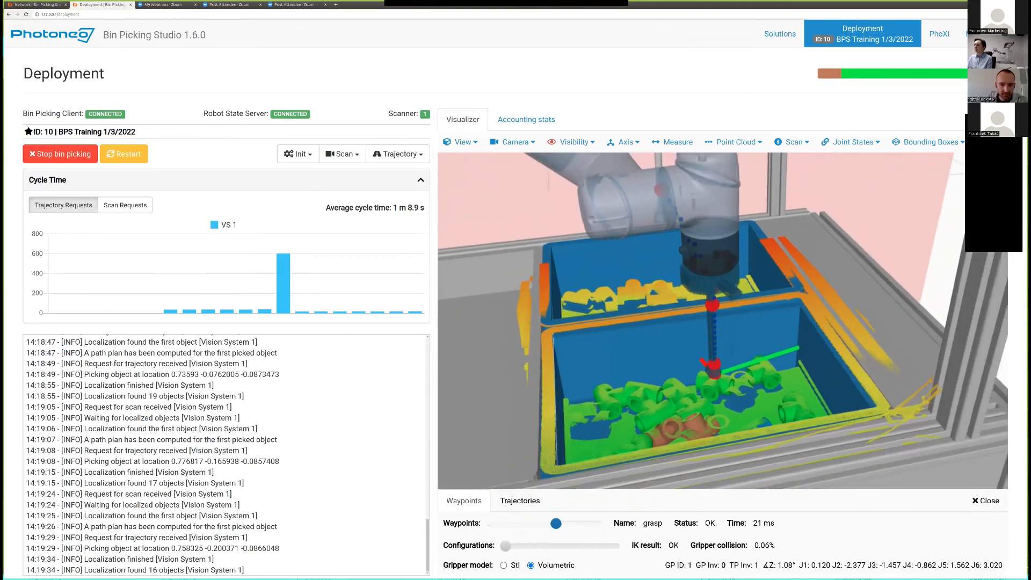
{"action": "scroll", "coordinate": [723, 322], "scroll_direction": "up", "scroll_amount": 8}
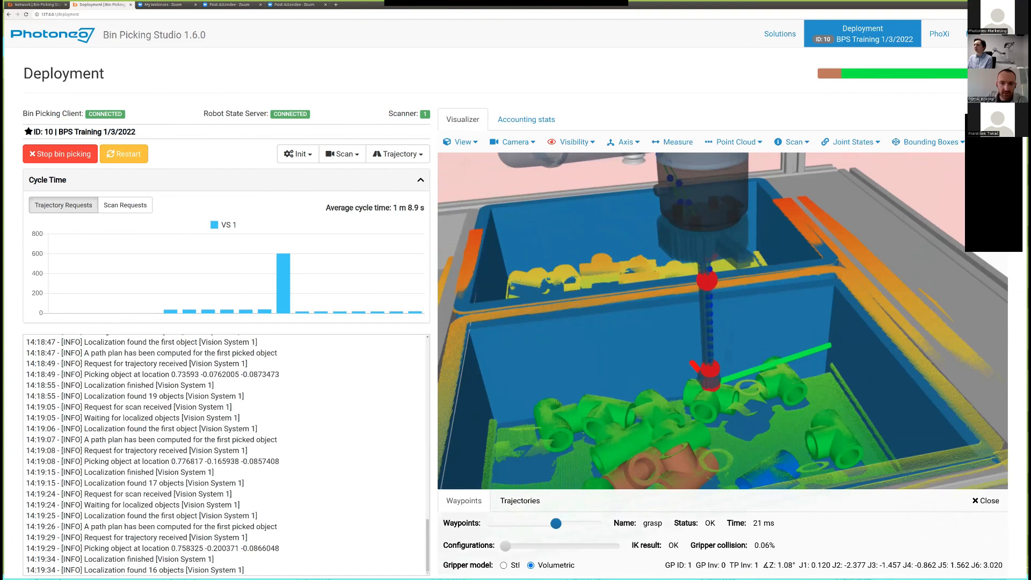
{"action": "right_click_drag", "start_coordinate": [723, 322], "coordinate": [728, 368]}
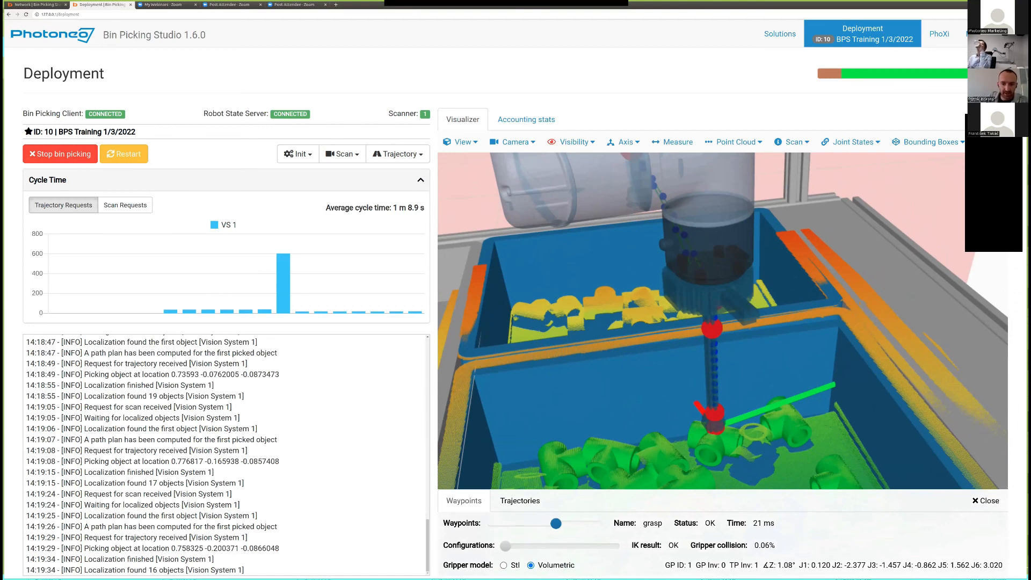
{"action": "left_click_drag", "start_coordinate": [723, 323], "coordinate": [705, 335]}
{"action": "mouse_move", "coordinate": [556, 523]}
{"action": "mouse_move", "coordinate": [556, 524]}
{"action": "left_mouse_down"}
{"action": "mouse_move", "coordinate": [488, 524]}
{"action": "mouse_move", "coordinate": [602, 524]}
{"action": "mouse_move", "coordinate": [556, 524]}
{"action": "left_mouse_up"}
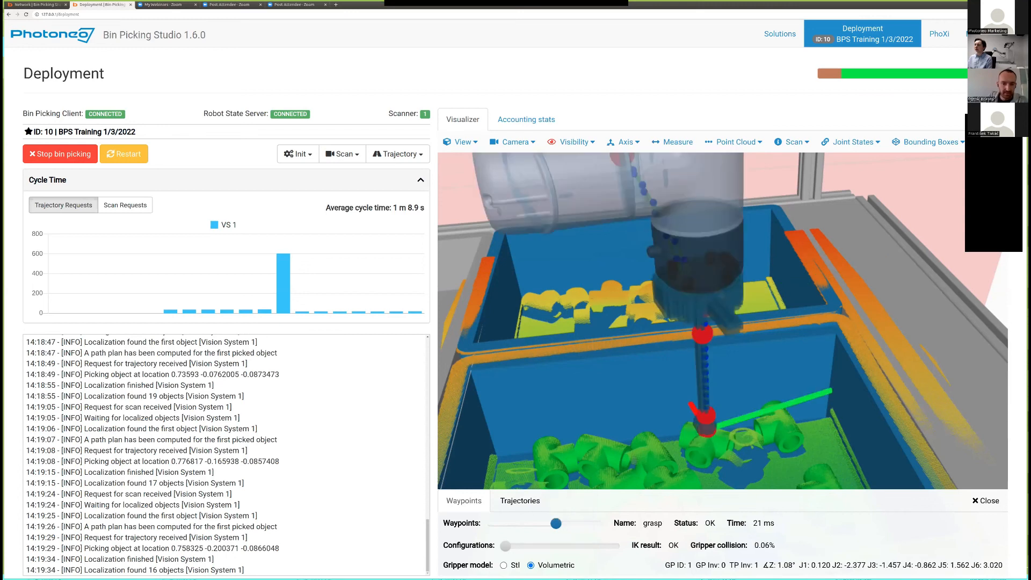
{"action": "scroll", "coordinate": [723, 321], "scroll_direction": "up", "scroll_amount": 1}
{"action": "scroll", "coordinate": [723, 321], "scroll_direction": "down", "scroll_amount": 4}
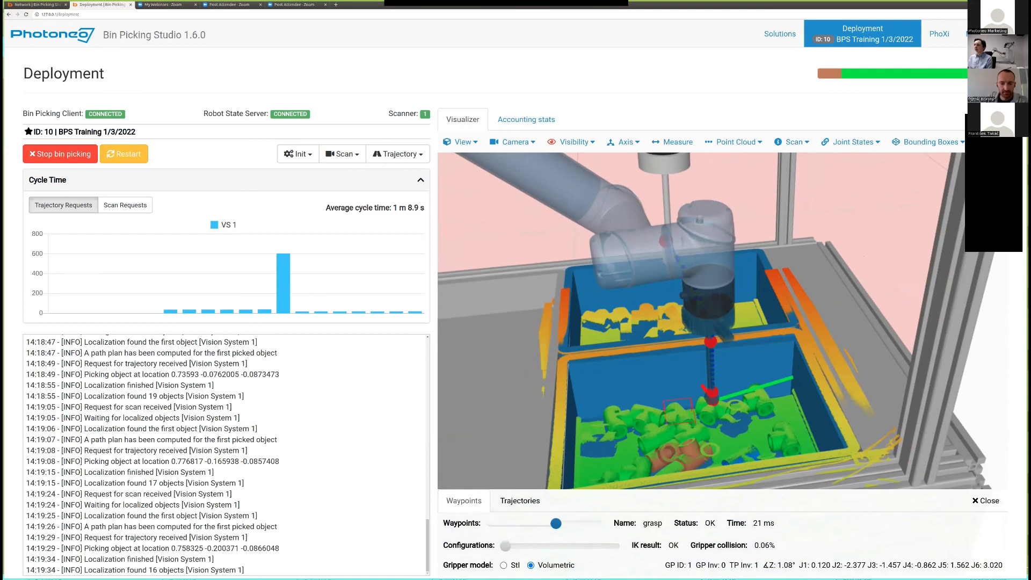
Step through the picking waypoints of the green fitting from end through grasp back to start.
{"action": "left_click_drag", "start_coordinate": [556, 523], "coordinate": [602, 523]}
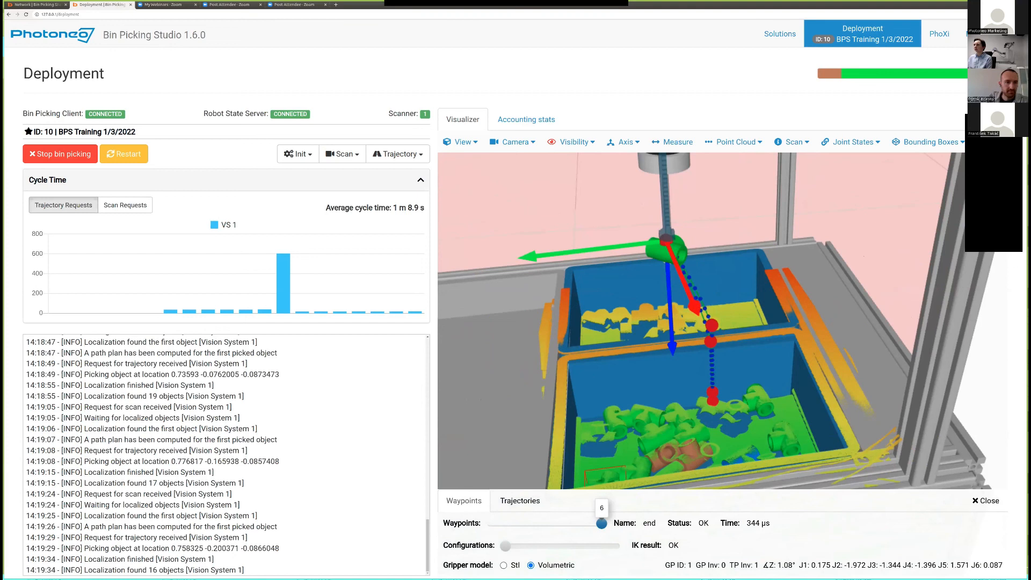
{"action": "key", "text": "Left"}
{"action": "key", "text": "Left"}
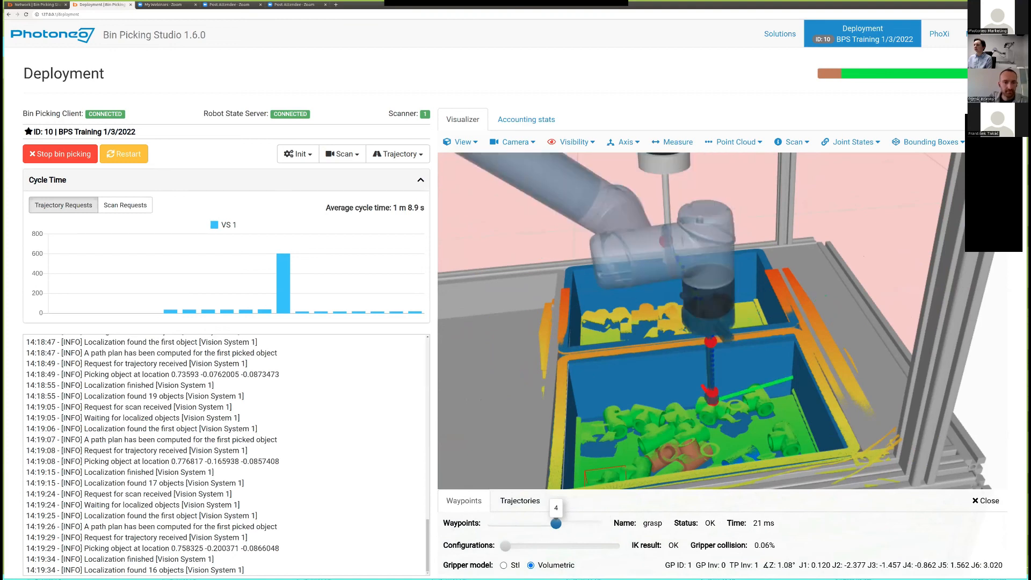
{"action": "key", "text": "Left"}
{"action": "key", "text": "Left"}
{"action": "key", "text": "Left"}
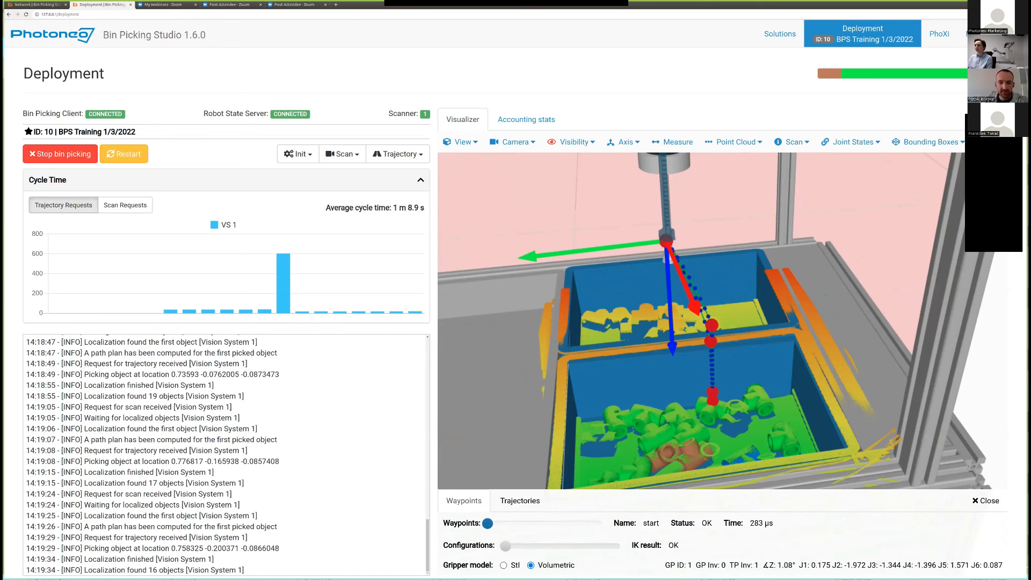
{"action": "scroll", "coordinate": [723, 322], "scroll_direction": "up", "scroll_amount": 1}
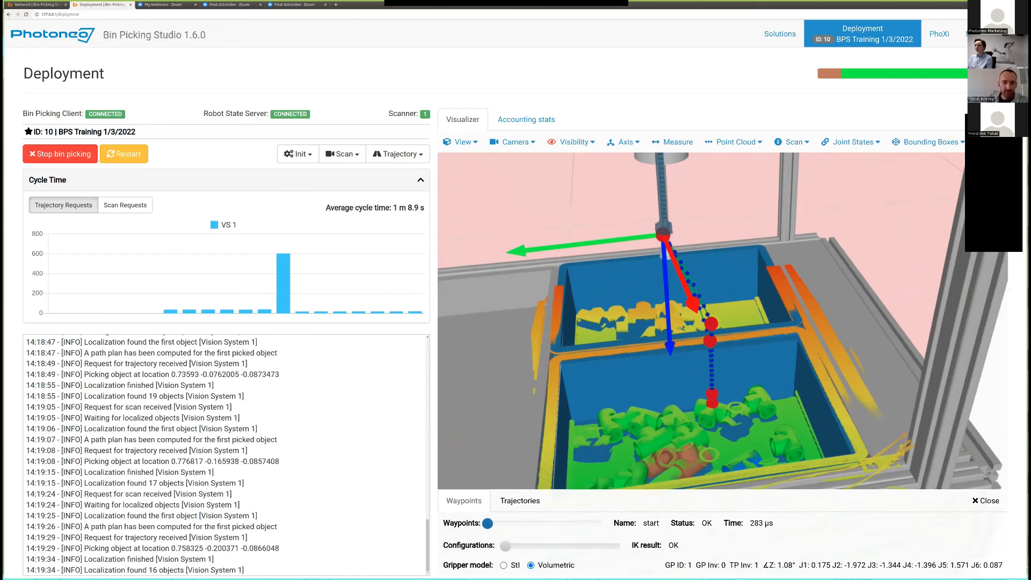
{"action": "scroll", "coordinate": [723, 322], "scroll_direction": "down", "scroll_amount": 2}
{"action": "scroll", "coordinate": [723, 322], "scroll_direction": "down", "scroll_amount": 3}
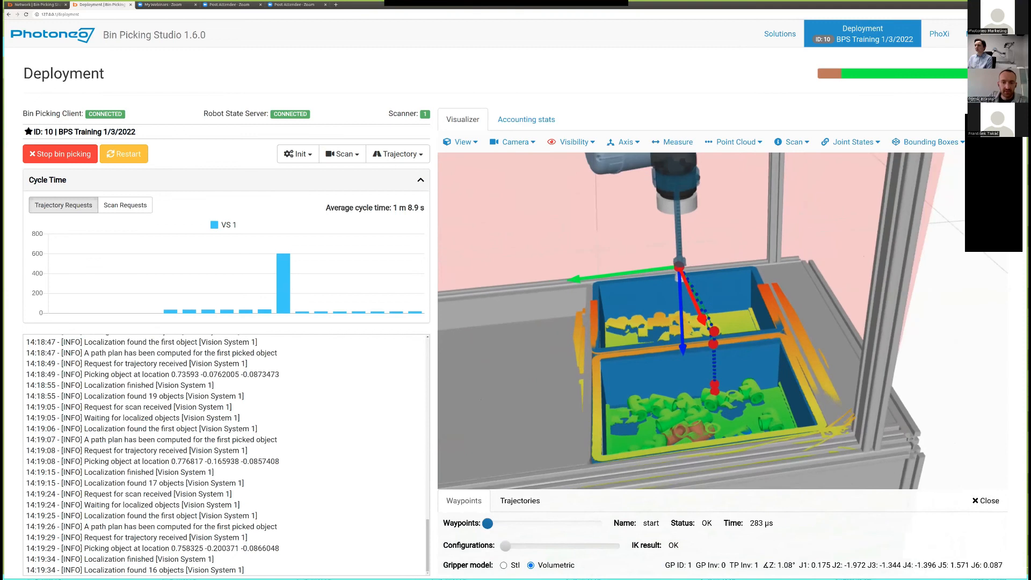
{"action": "scroll", "coordinate": [723, 323], "scroll_direction": "down", "scroll_amount": 2}
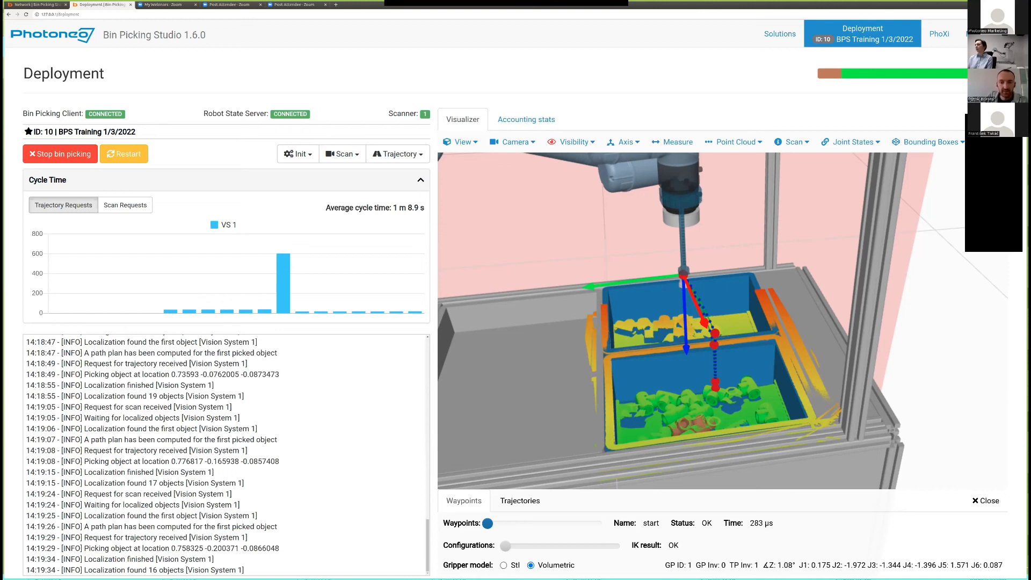
Examine the whole robot cell, with scanner, bins and planned path at the start waypoint, from several distances and angles.
{"action": "scroll", "coordinate": [723, 321], "scroll_direction": "down", "scroll_amount": 7}
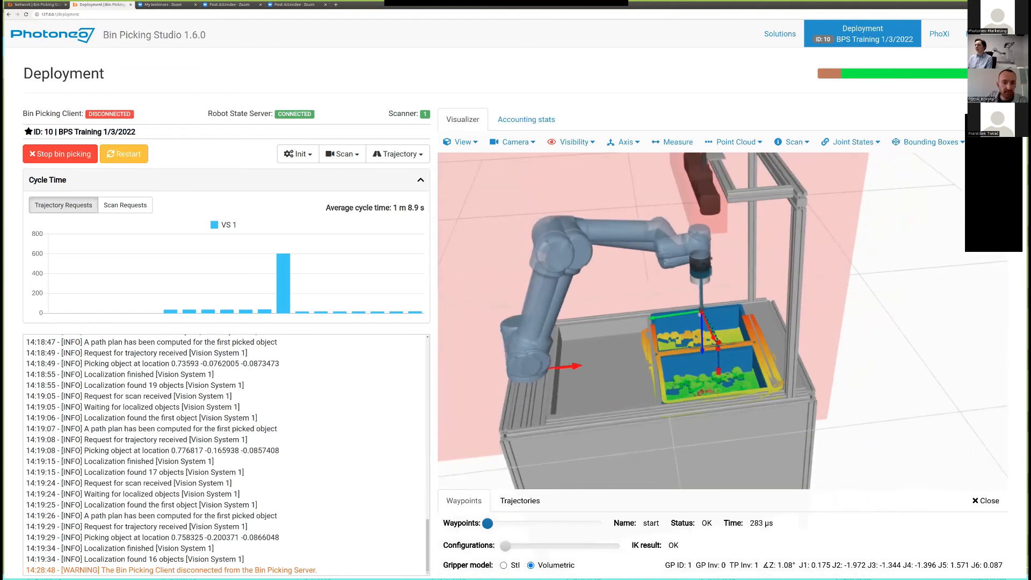
{"action": "scroll", "coordinate": [723, 320], "scroll_direction": "down", "scroll_amount": 3}
{"action": "left_click_drag", "start_coordinate": [723, 320], "coordinate": [724, 297]}
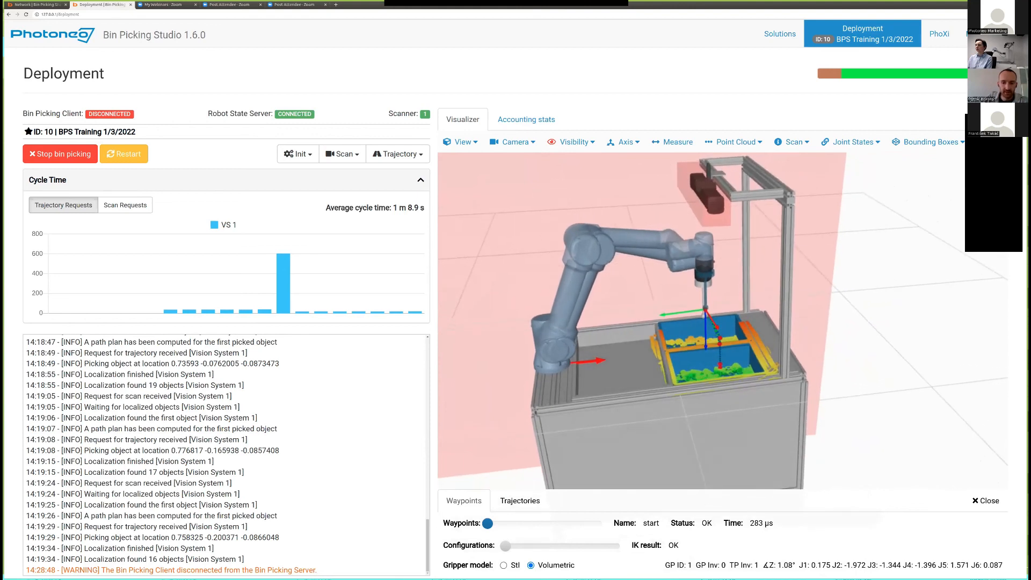
{"action": "scroll", "coordinate": [723, 321], "scroll_direction": "down", "scroll_amount": 2}
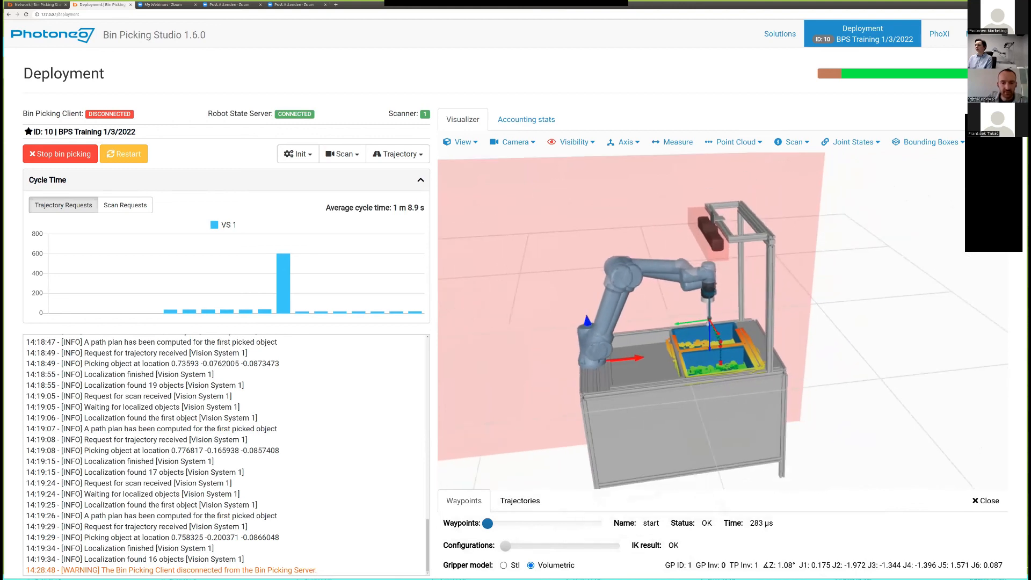
{"action": "left_click_drag", "start_coordinate": [724, 321], "coordinate": [749, 339]}
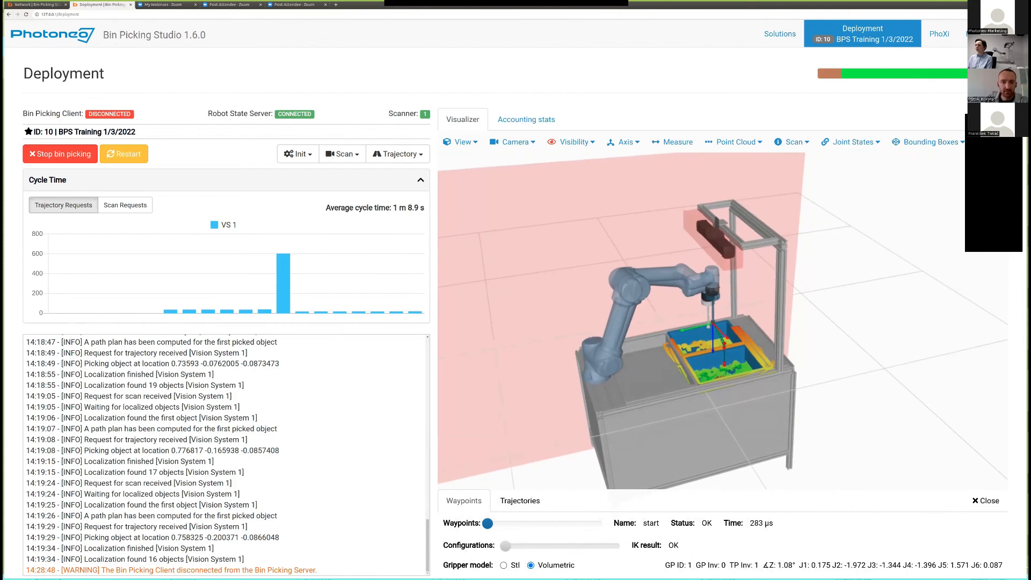
{"action": "scroll", "coordinate": [723, 338], "scroll_direction": "down", "scroll_amount": 3}
{"action": "scroll", "coordinate": [724, 338], "scroll_direction": "up", "scroll_amount": 1}
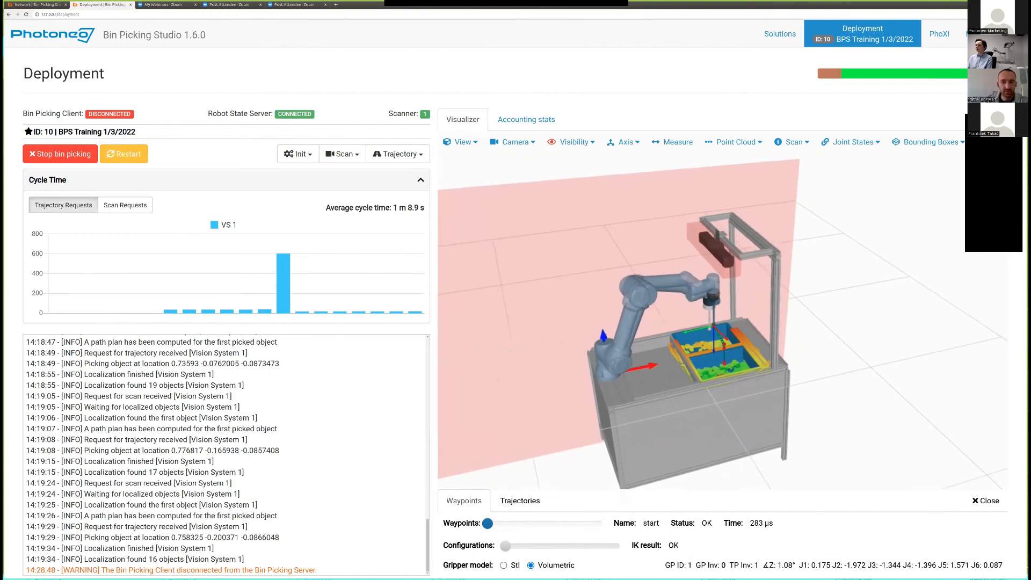
{"action": "scroll", "coordinate": [723, 339], "scroll_direction": "up", "scroll_amount": 5}
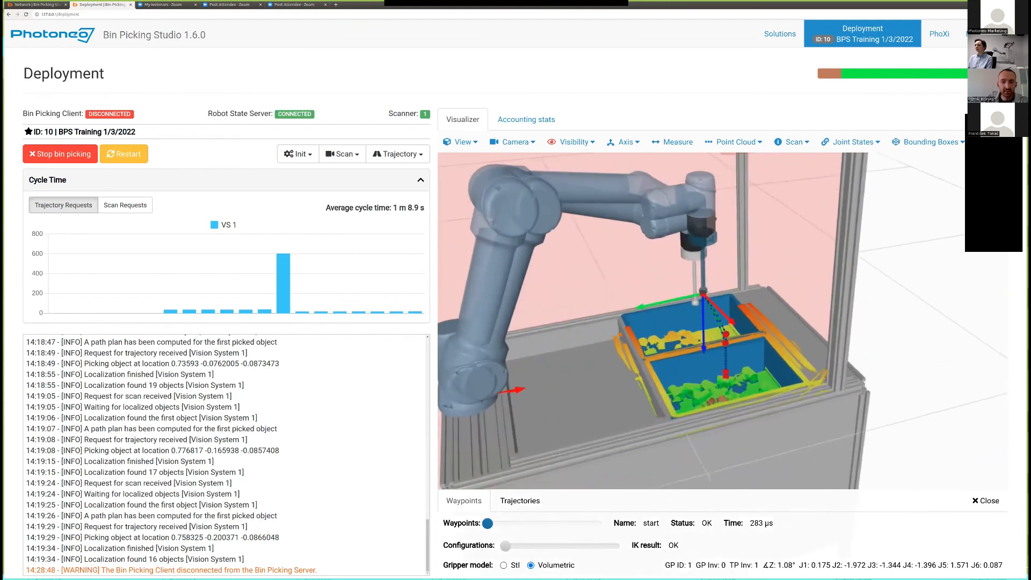
{"action": "scroll", "coordinate": [723, 339], "scroll_direction": "up", "scroll_amount": 2}
{"action": "left_click_drag", "start_coordinate": [723, 339], "coordinate": [716, 318]}
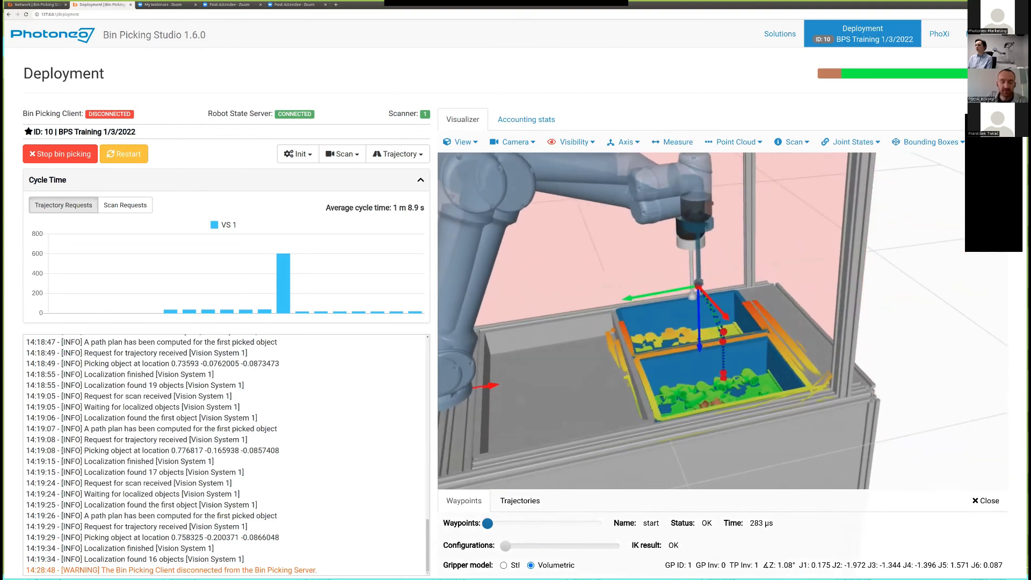
{"action": "scroll", "coordinate": [724, 321], "scroll_direction": "up", "scroll_amount": 3}
{"action": "scroll", "coordinate": [723, 321], "scroll_direction": "down", "scroll_amount": 10}
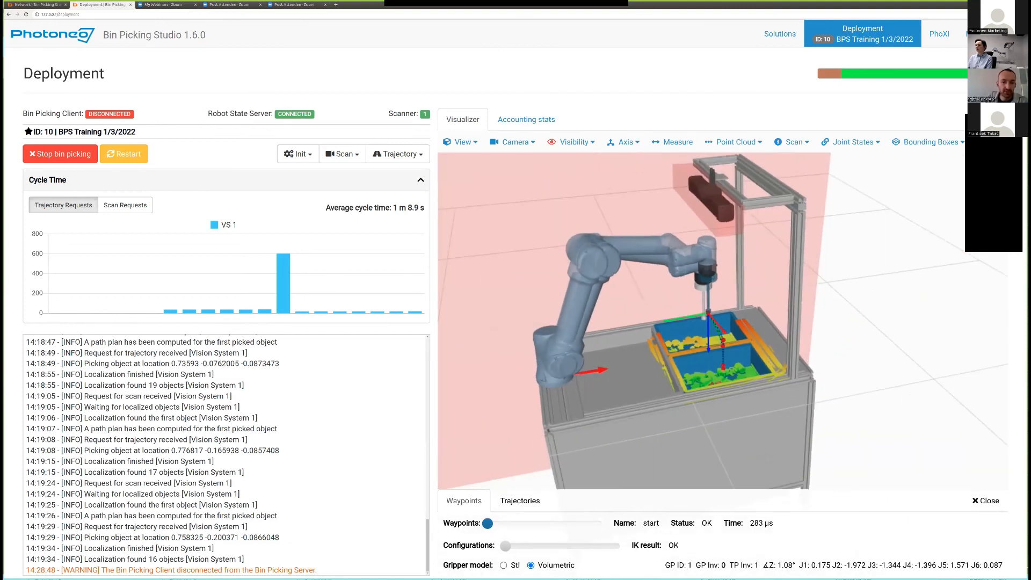
{"action": "scroll", "coordinate": [723, 321], "scroll_direction": "down", "scroll_amount": 2}
{"action": "left_click_drag", "start_coordinate": [724, 321], "coordinate": [823, 362]}
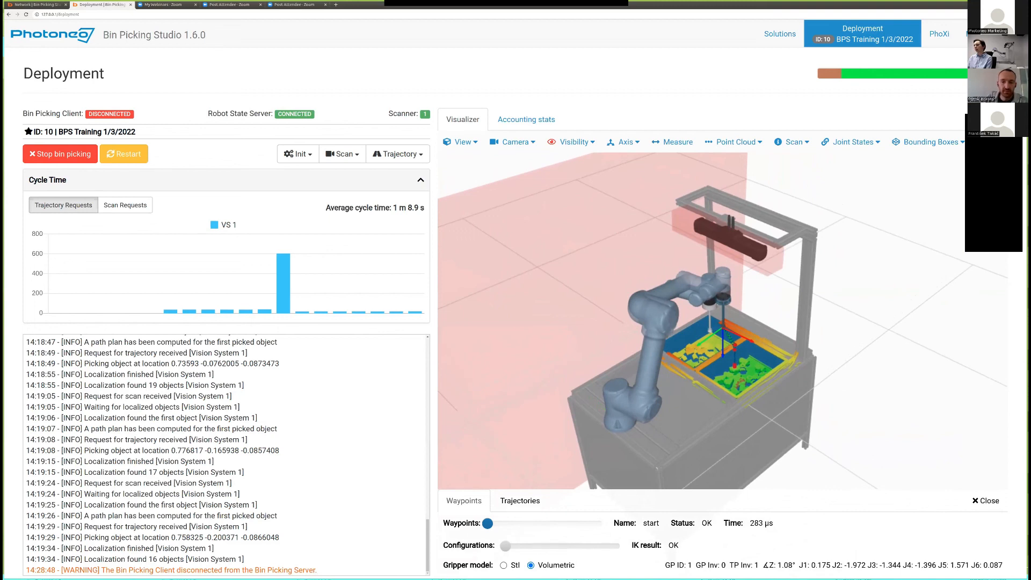
{"action": "scroll", "coordinate": [723, 321], "scroll_direction": "down", "scroll_amount": 2}
{"action": "scroll", "coordinate": [723, 321], "scroll_direction": "down", "scroll_amount": 2}
{"action": "left_click_drag", "start_coordinate": [823, 362], "coordinate": [804, 405]}
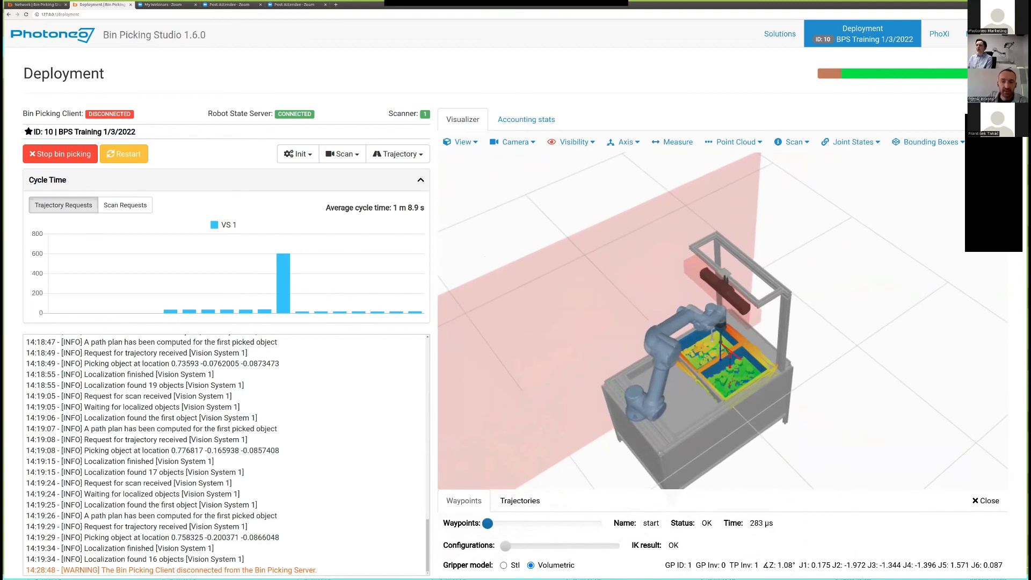
{"action": "scroll", "coordinate": [698, 322], "scroll_direction": "up", "scroll_amount": 2}
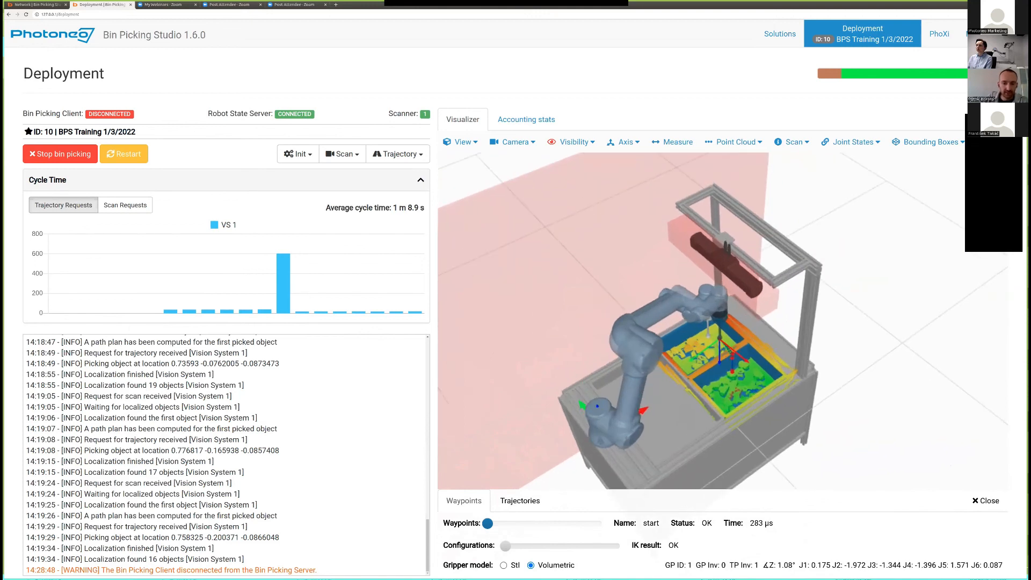
Open the grasp inspector for the red fitting in the middle of the front bin.
{"action": "scroll", "coordinate": [699, 323], "scroll_direction": "up", "scroll_amount": 1}
{"action": "scroll", "coordinate": [699, 322], "scroll_direction": "up", "scroll_amount": 2}
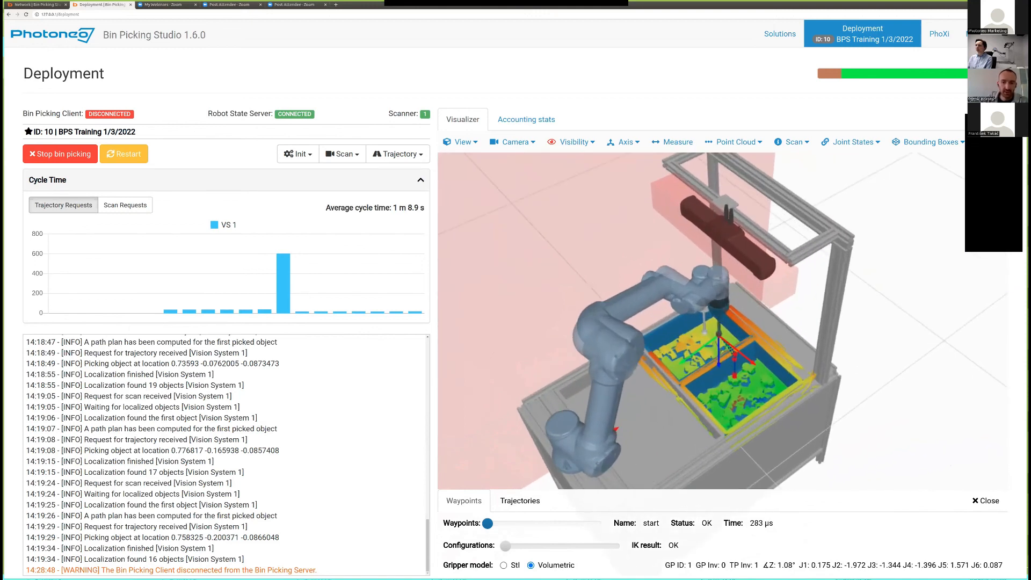
{"action": "scroll", "coordinate": [698, 322], "scroll_direction": "up", "scroll_amount": 2}
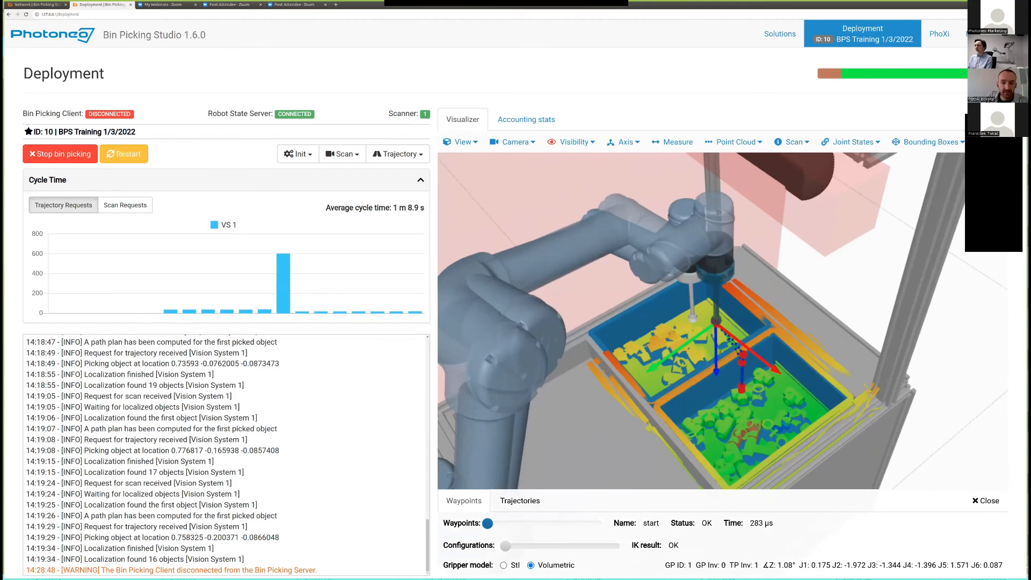
{"action": "middle_click_drag", "start_coordinate": [717, 322], "coordinate": [670, 278]}
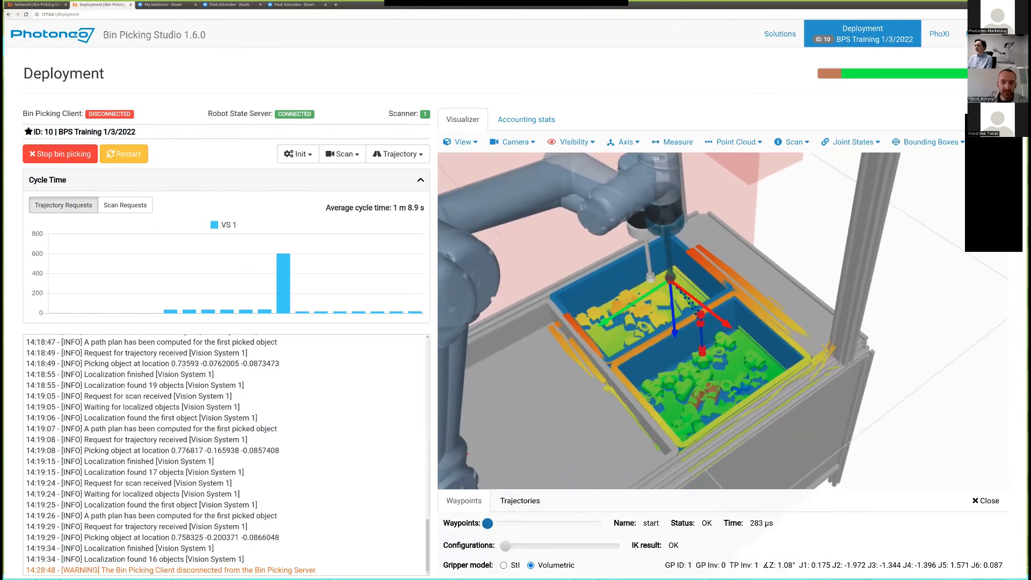
{"action": "scroll", "coordinate": [722, 320], "scroll_direction": "up", "scroll_amount": 3}
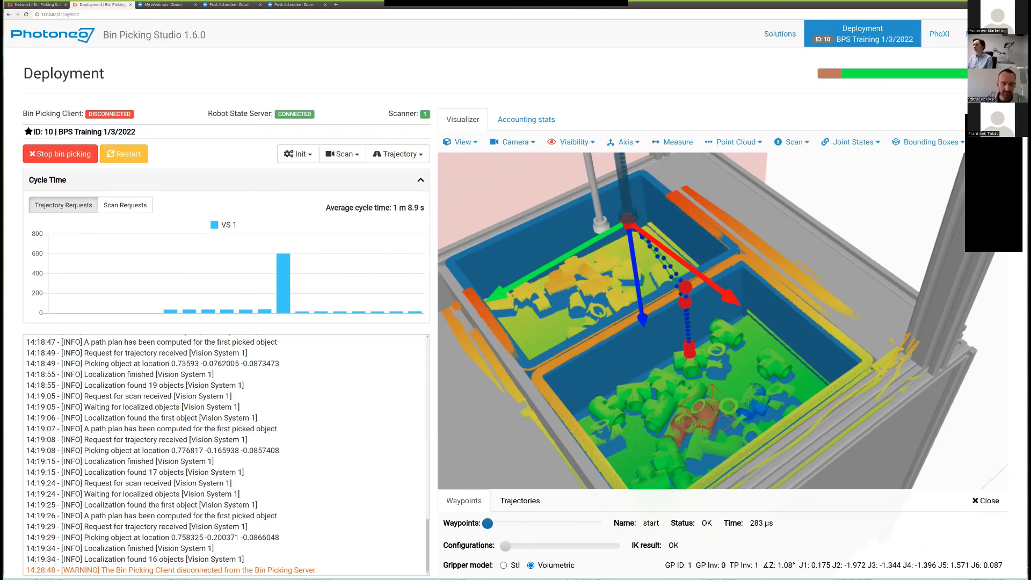
{"action": "left_click", "coordinate": [708, 414]}
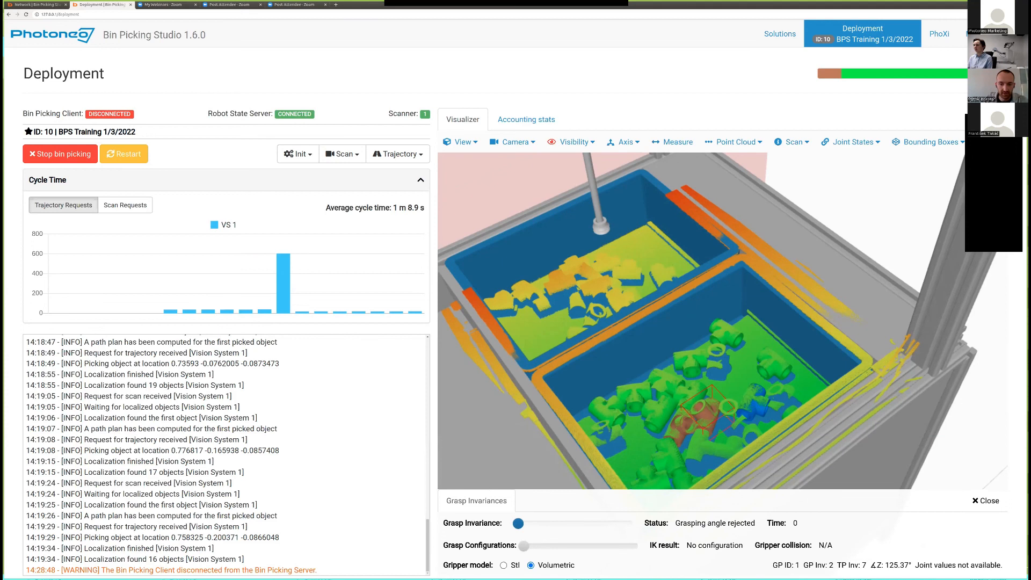
Examine the rejected red fitting up close in the front bin and switch to its next grasp invariance.
{"action": "scroll", "coordinate": [722, 320], "scroll_direction": "down", "scroll_amount": 2}
{"action": "scroll", "coordinate": [723, 320], "scroll_direction": "up", "scroll_amount": 7}
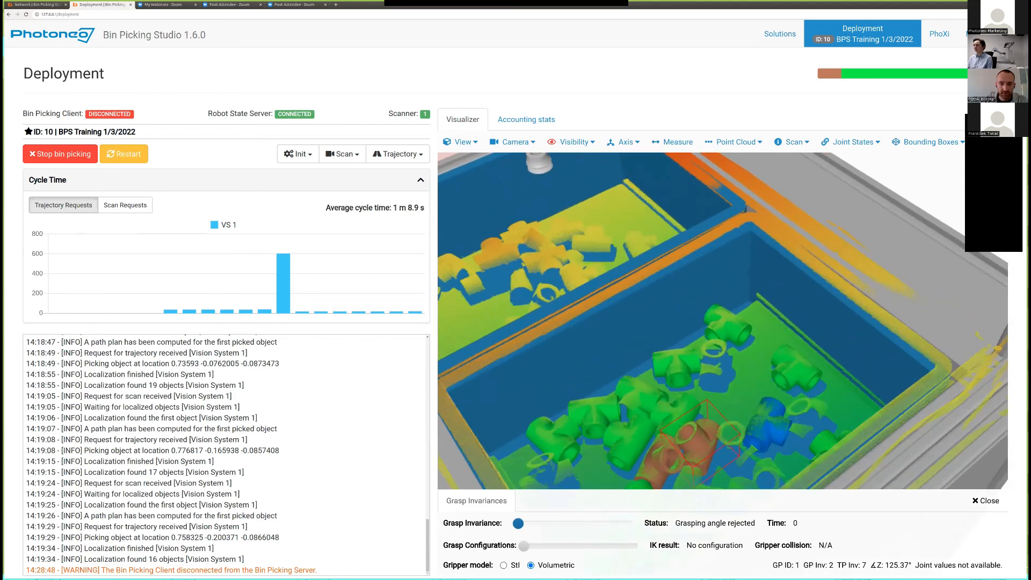
{"action": "middle_click_drag", "start_coordinate": [701, 424], "coordinate": [750, 319]}
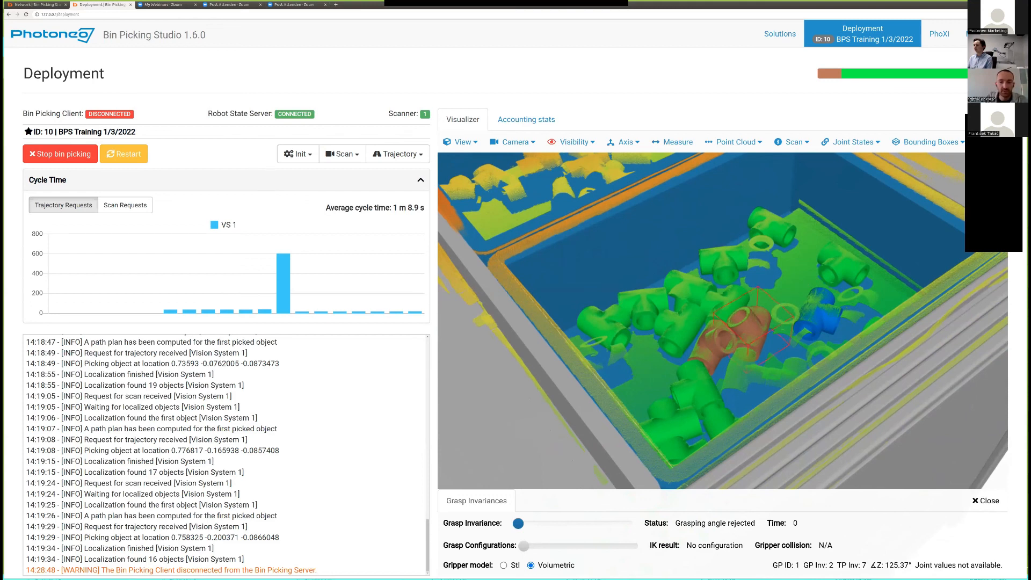
{"action": "left_click_drag", "start_coordinate": [750, 318], "coordinate": [728, 377]}
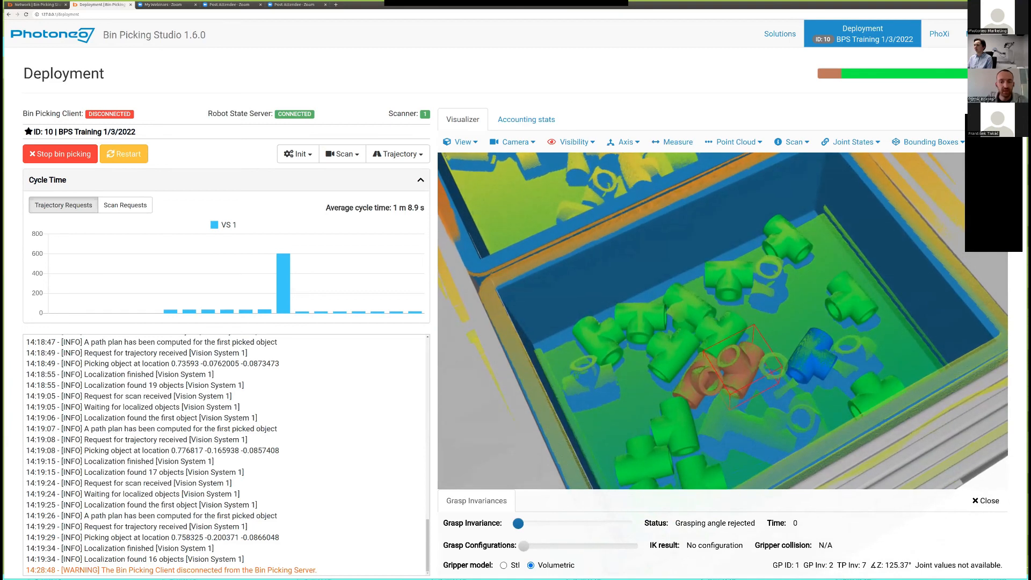
{"action": "mouse_move", "coordinate": [518, 523]}
{"action": "left_click_drag", "start_coordinate": [518, 523], "coordinate": [540, 524]}
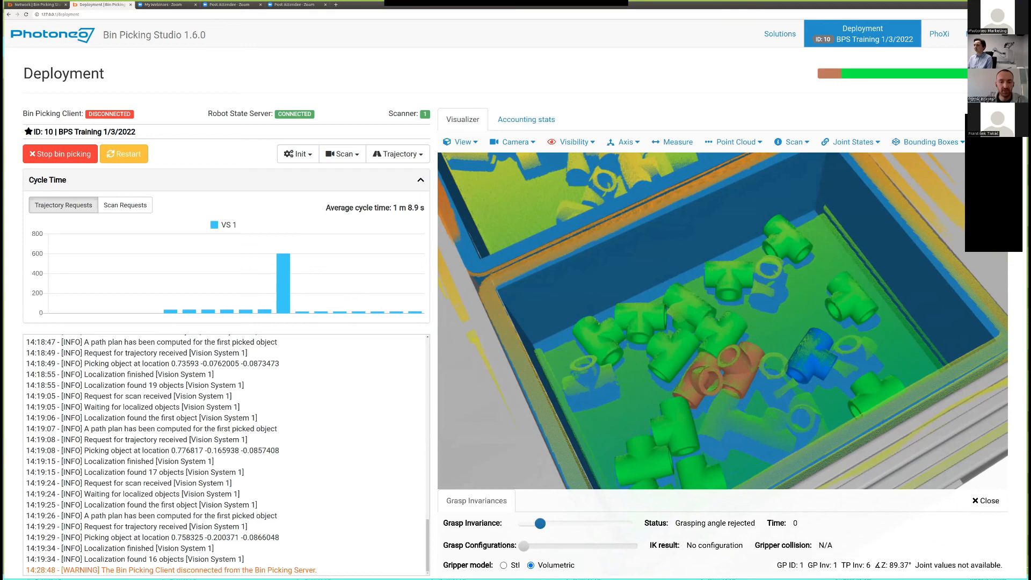
Close the grasp inspector and reopen it for the red fitting with ID 23.
{"action": "left_click", "coordinate": [986, 501]}
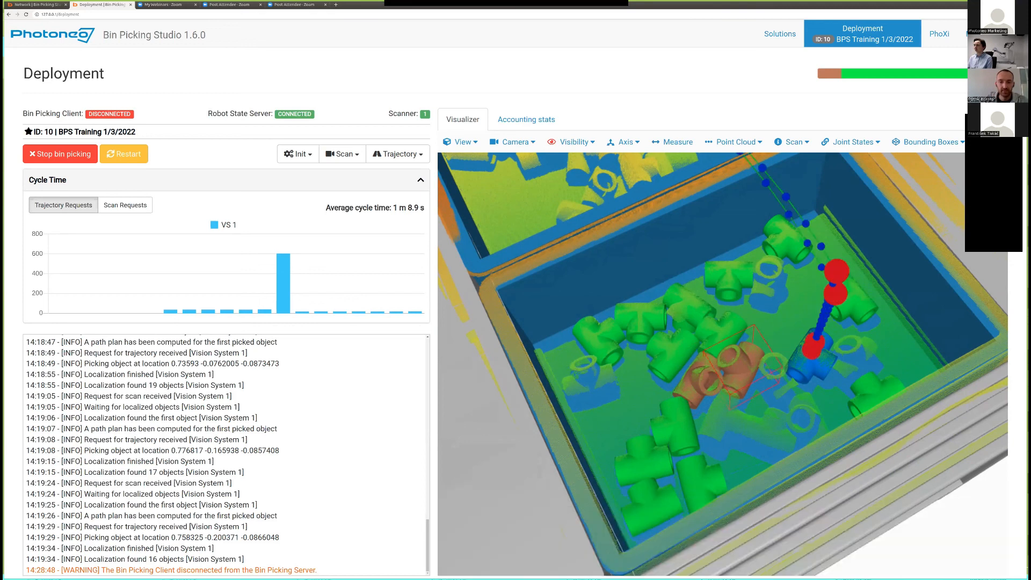
{"action": "left_click", "coordinate": [738, 377]}
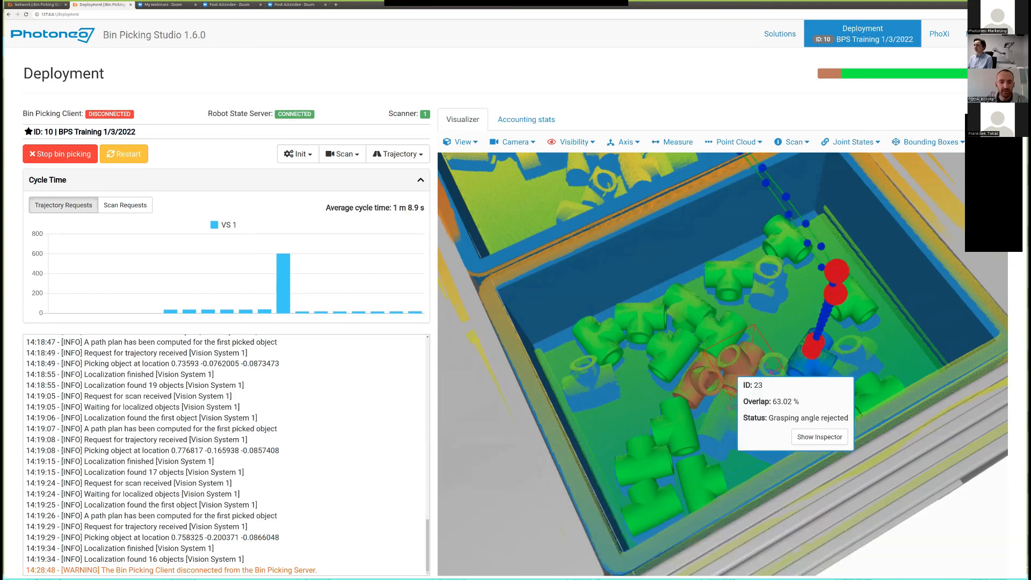
{"action": "left_click", "coordinate": [820, 436]}
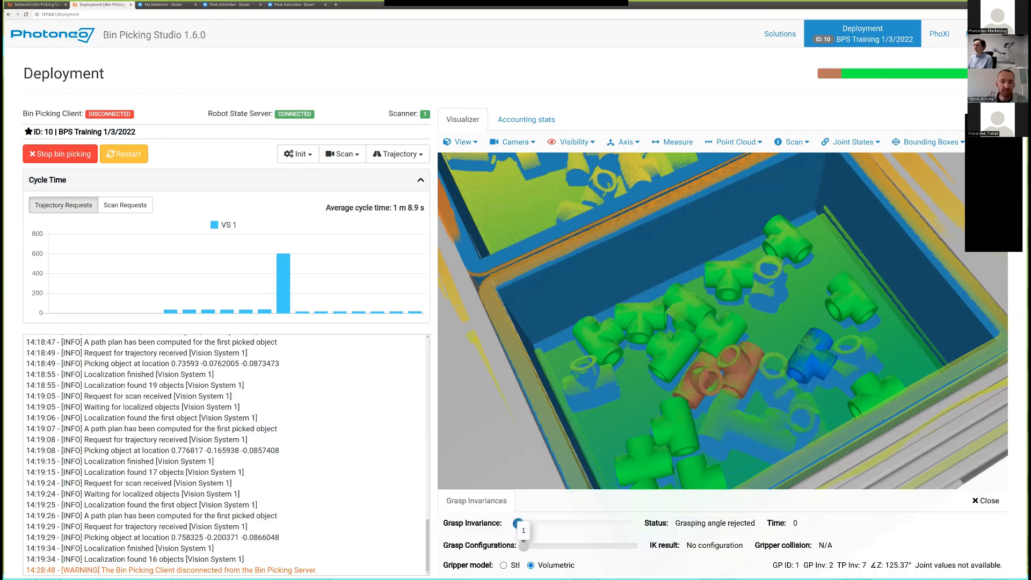
Check the first grasp invariance of the red fitting and examine its orientation up close and from a steeper angle.
{"action": "left_click", "coordinate": [519, 524]}
{"action": "mouse_move", "coordinate": [518, 524]}
{"action": "left_mouse_down"}
{"action": "mouse_move", "coordinate": [599, 524]}
{"action": "mouse_move", "coordinate": [518, 524]}
{"action": "left_mouse_up"}
{"action": "scroll", "coordinate": [723, 321], "scroll_direction": "up", "scroll_amount": 2}
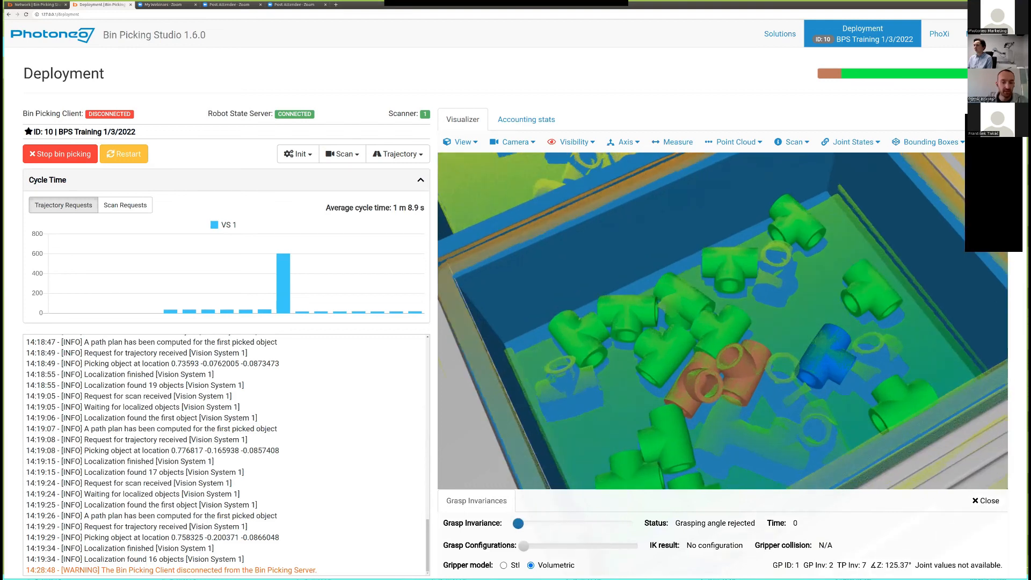
{"action": "scroll", "coordinate": [723, 321], "scroll_direction": "down", "scroll_amount": 6}
{"action": "left_click_drag", "start_coordinate": [723, 320], "coordinate": [757, 342]}
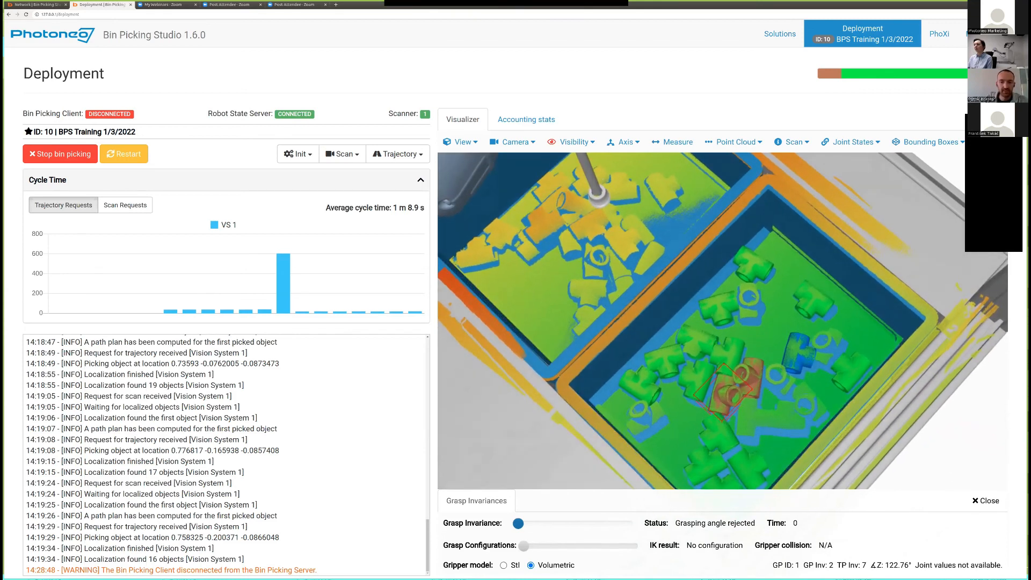